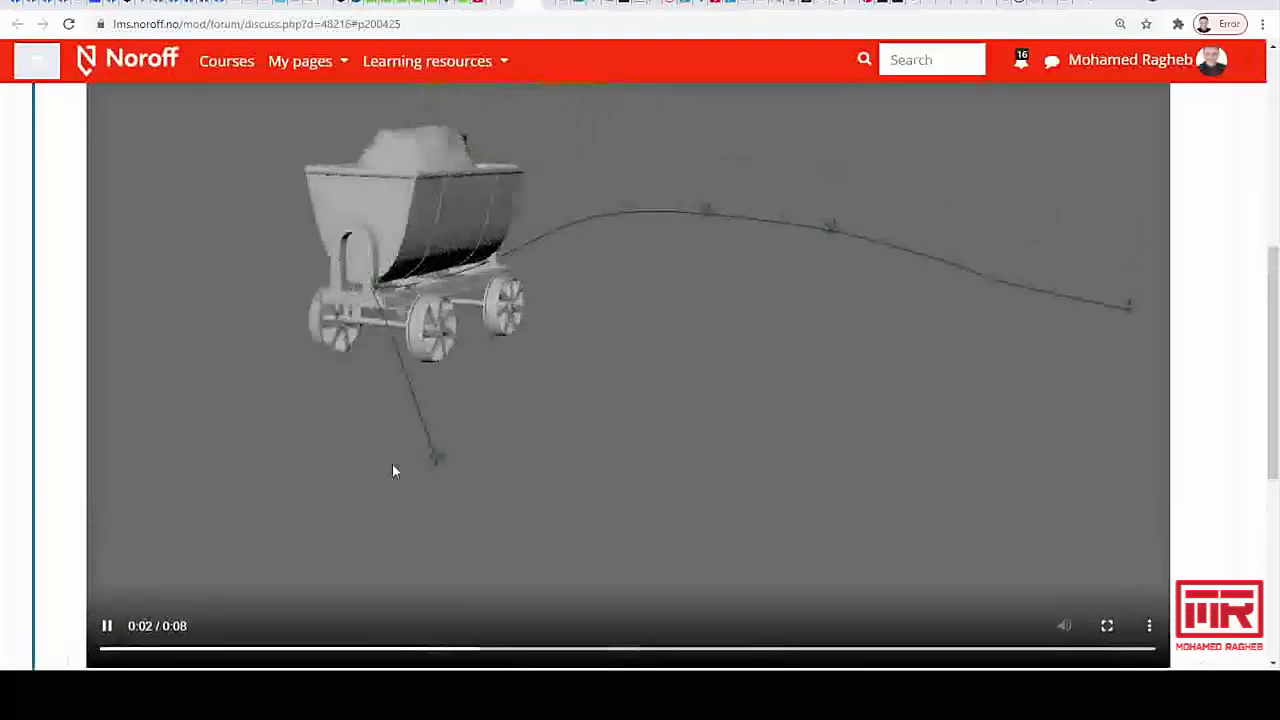
Step: Review the mine-cart animation in the forum post and the reply about combining path motion with rigid-body dynamics
{"action": "scroll", "coordinate": [566, 373], "scroll_direction": "up", "scroll_amount": 1}
{"action": "left_click", "coordinate": [857, 477]}
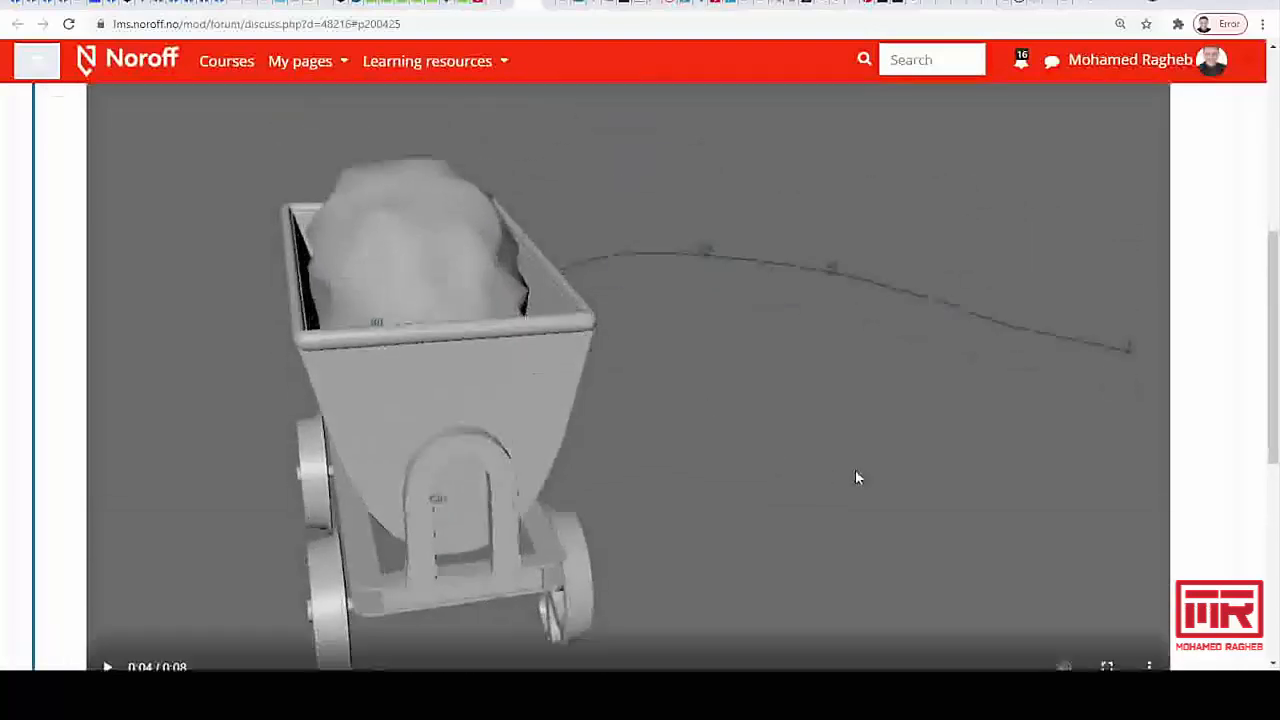
{"action": "scroll", "coordinate": [856, 478], "scroll_direction": "down", "scroll_amount": 5}
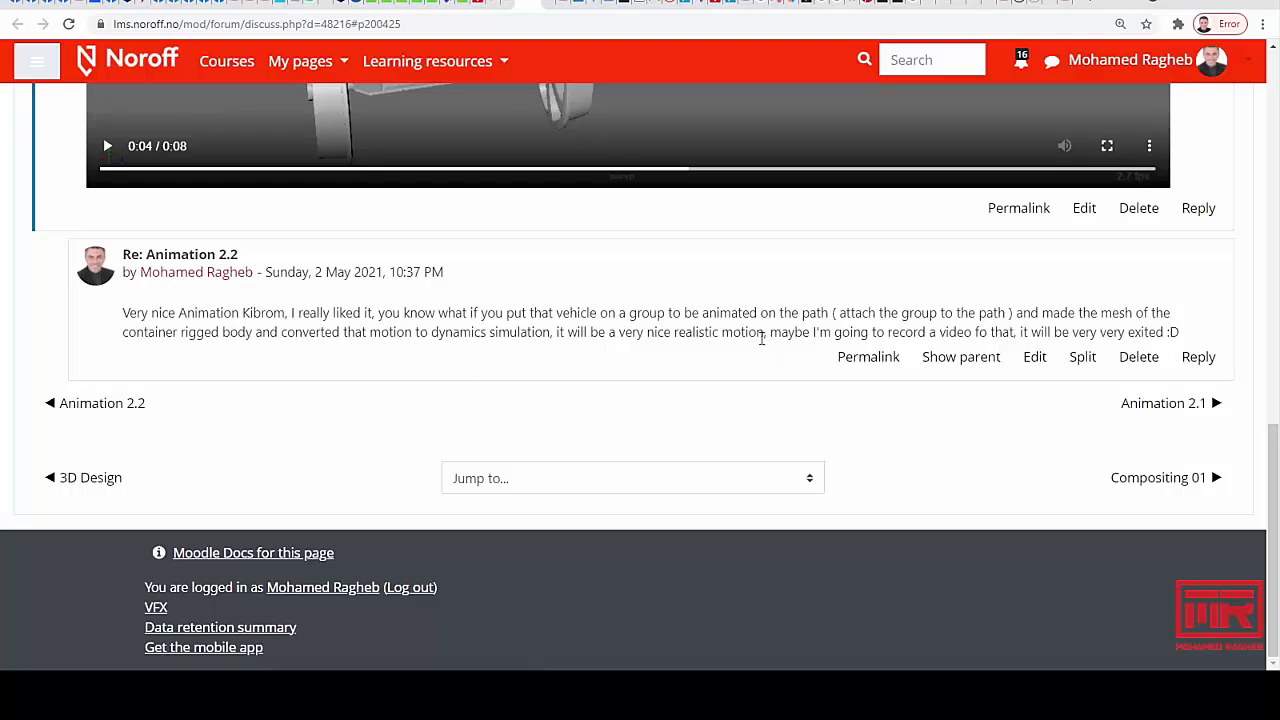
{"action": "scroll", "coordinate": [477, 385], "scroll_direction": "up", "scroll_amount": 3}
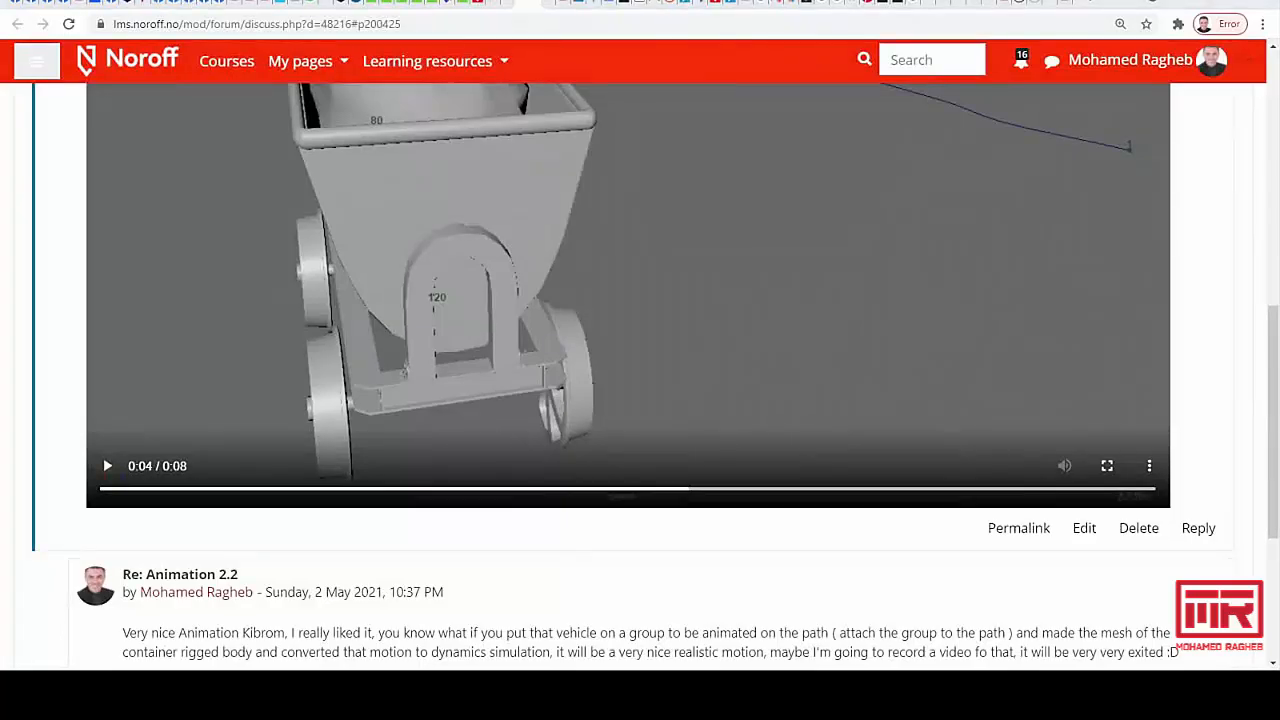
Step: Switch to Maya, play the finished cart animation from frame 1, and compare it with the cart in the forum video
{"action": "mouse_move", "coordinate": [583, 655]}
{"action": "left_click", "coordinate": [512, 617]}
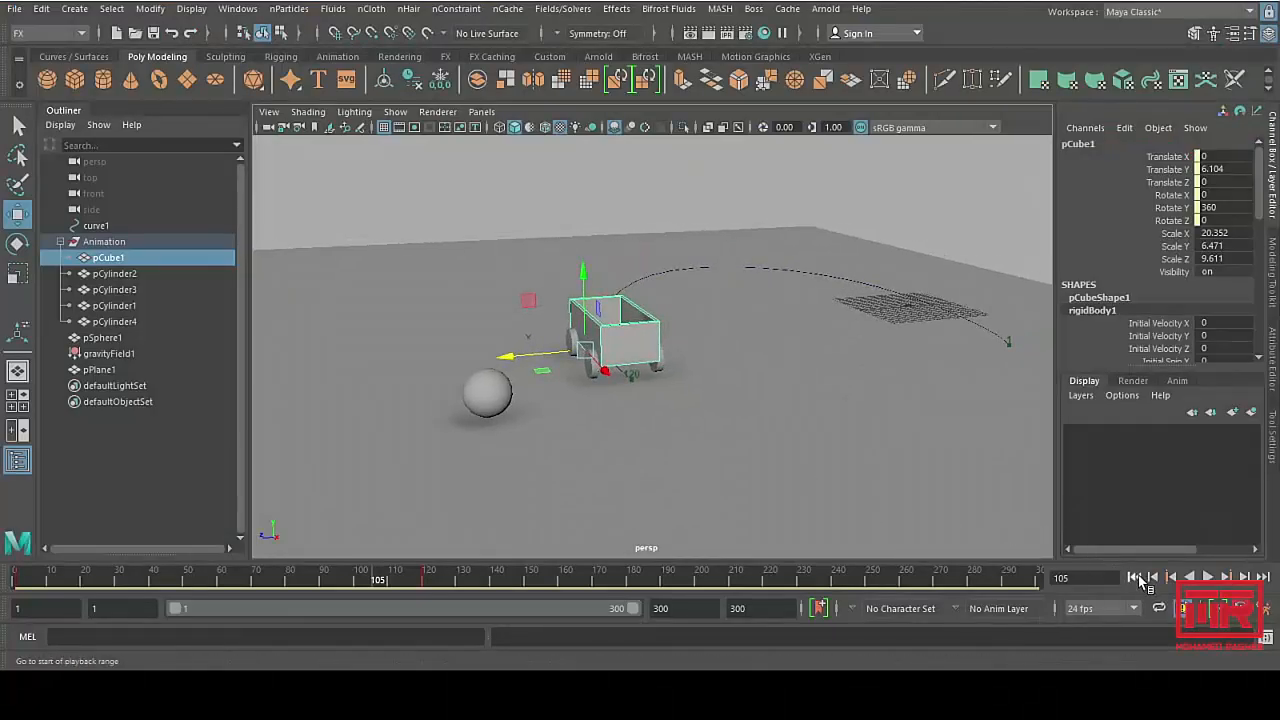
{"action": "left_click", "coordinate": [1136, 577]}
{"action": "middle_click_drag", "start_coordinate": [797, 386], "coordinate": [669, 414], "text": "alt"}
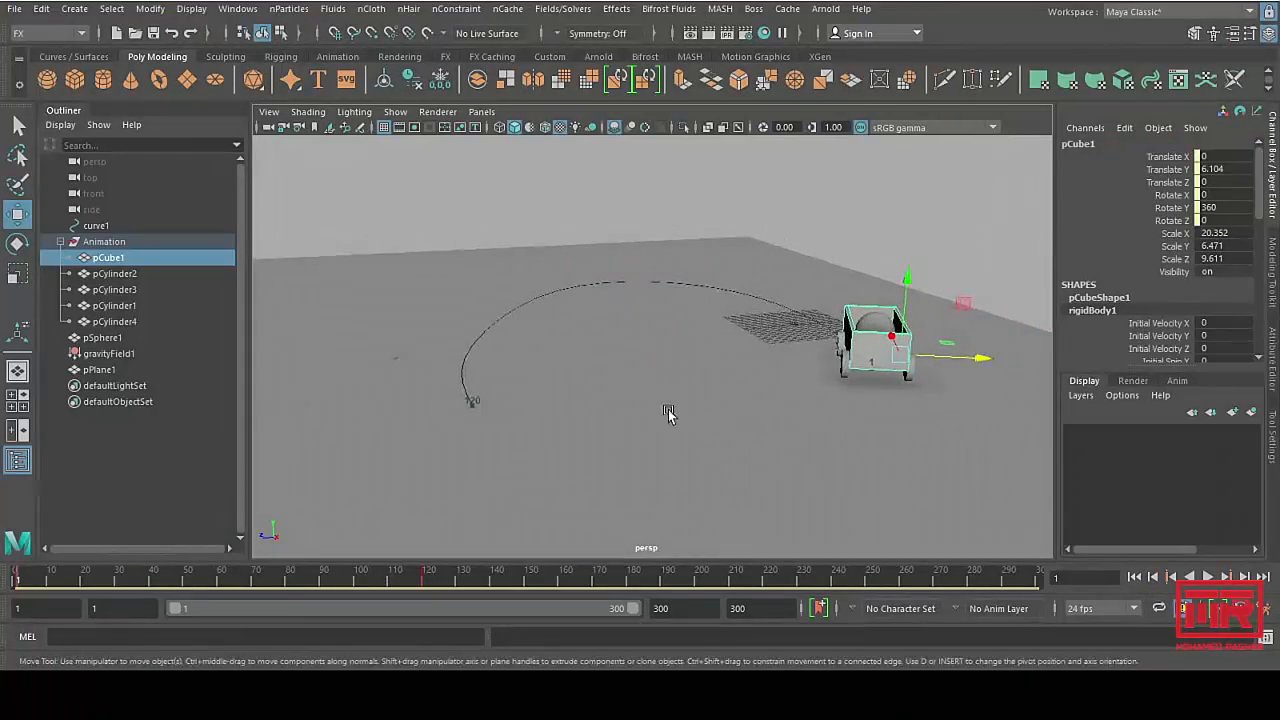
{"action": "left_click_drag", "start_coordinate": [669, 414], "coordinate": [722, 402], "text": "alt"}
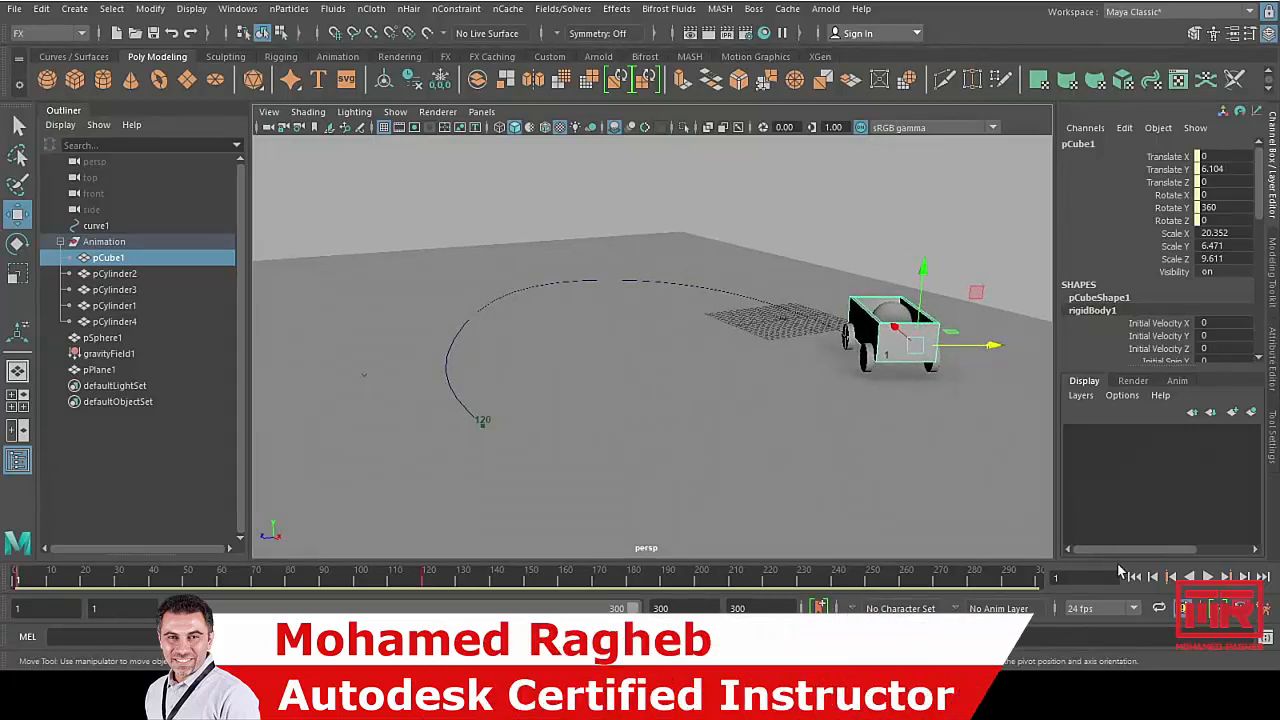
{"action": "left_click", "coordinate": [1207, 577]}
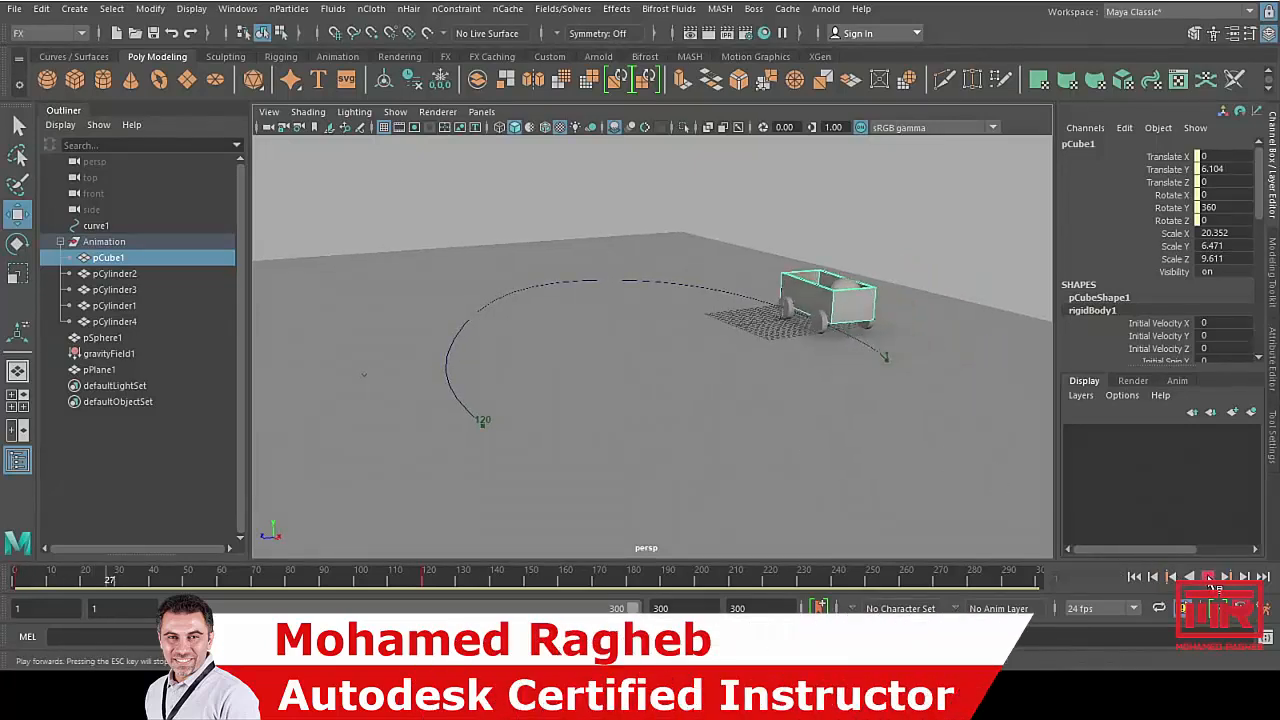
{"action": "key", "text": "Escape"}
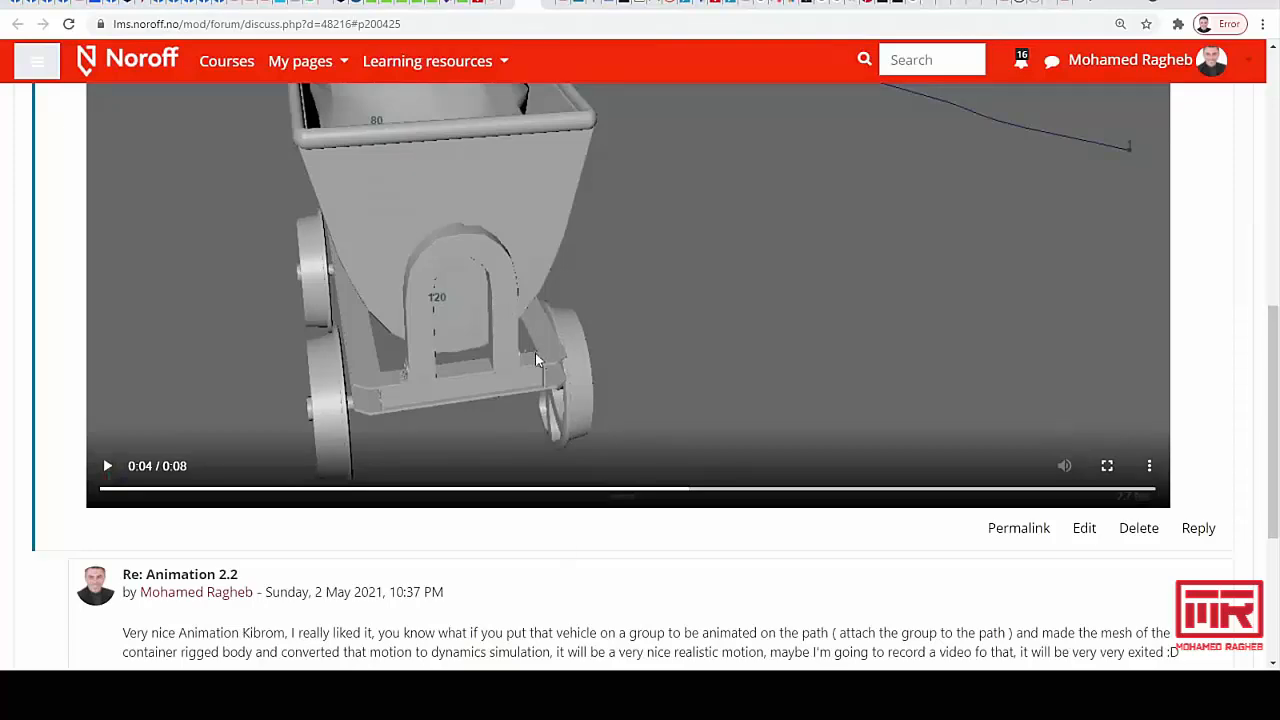
{"action": "scroll", "coordinate": [536, 360], "scroll_direction": "up", "scroll_amount": 2}
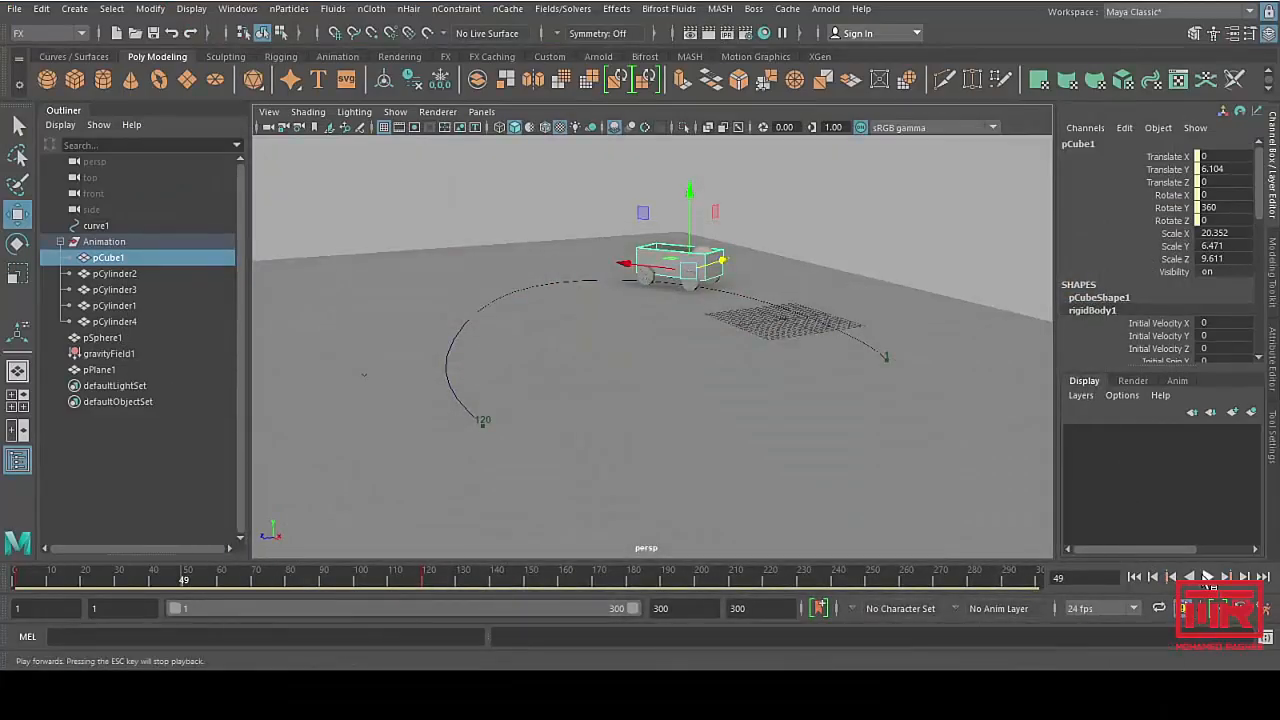
Step: Continue playback past the end of the path and examine the container tipping and the sphere from a closer angle
{"action": "left_click", "coordinate": [1210, 580]}
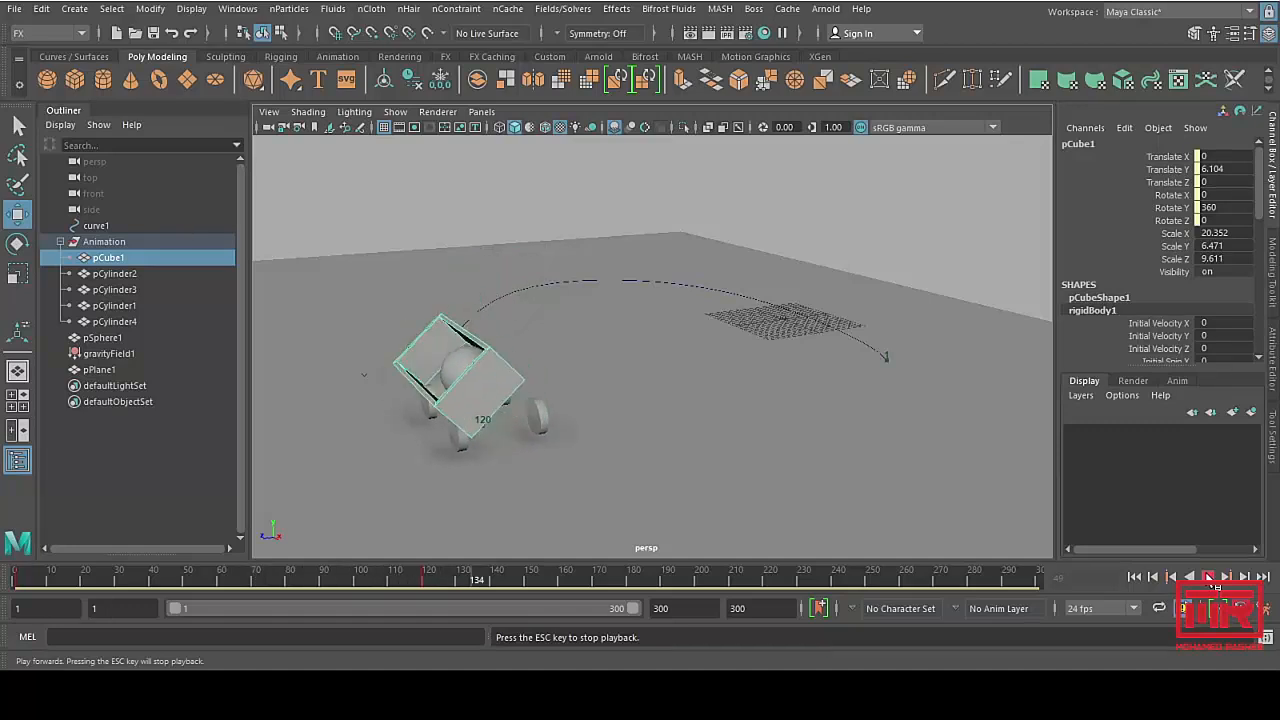
{"action": "left_click", "coordinate": [1210, 579]}
{"action": "middle_click_drag", "start_coordinate": [445, 402], "coordinate": [621, 347], "text": "alt"}
{"action": "left_click_drag", "start_coordinate": [621, 347], "coordinate": [662, 338], "text": "alt"}
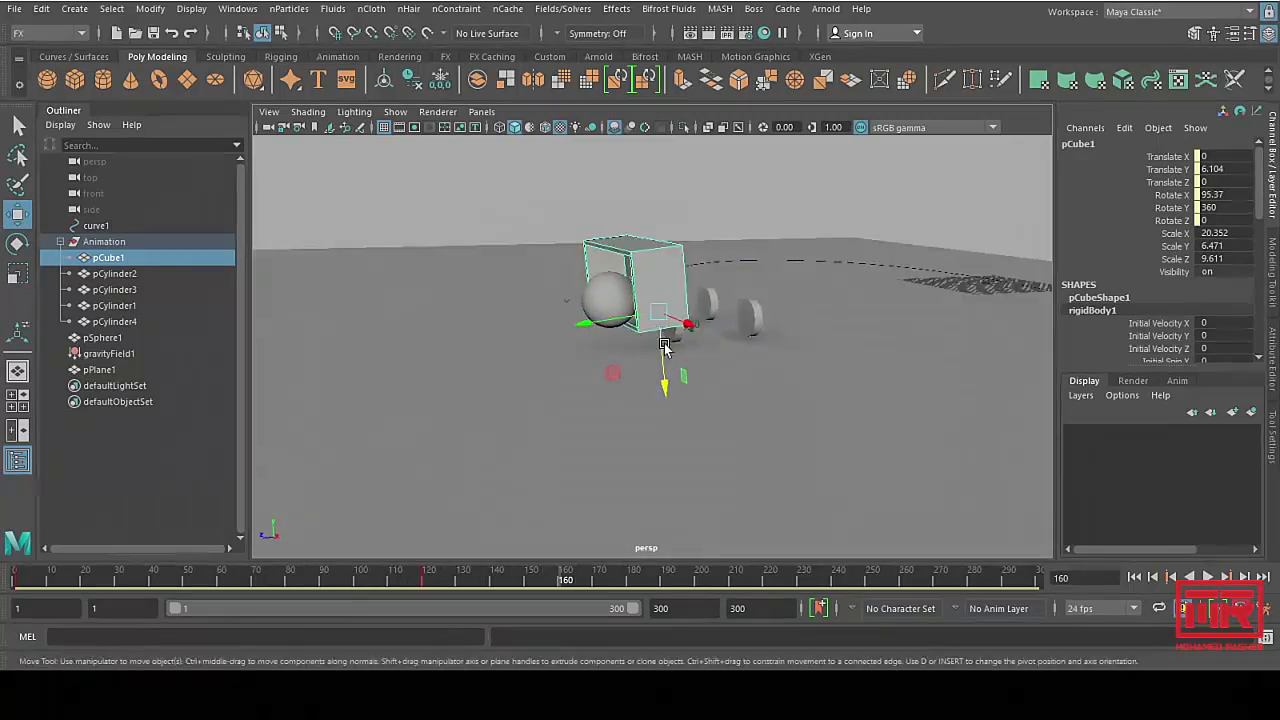
{"action": "middle_click_drag", "start_coordinate": [678, 378], "coordinate": [667, 419], "text": "alt"}
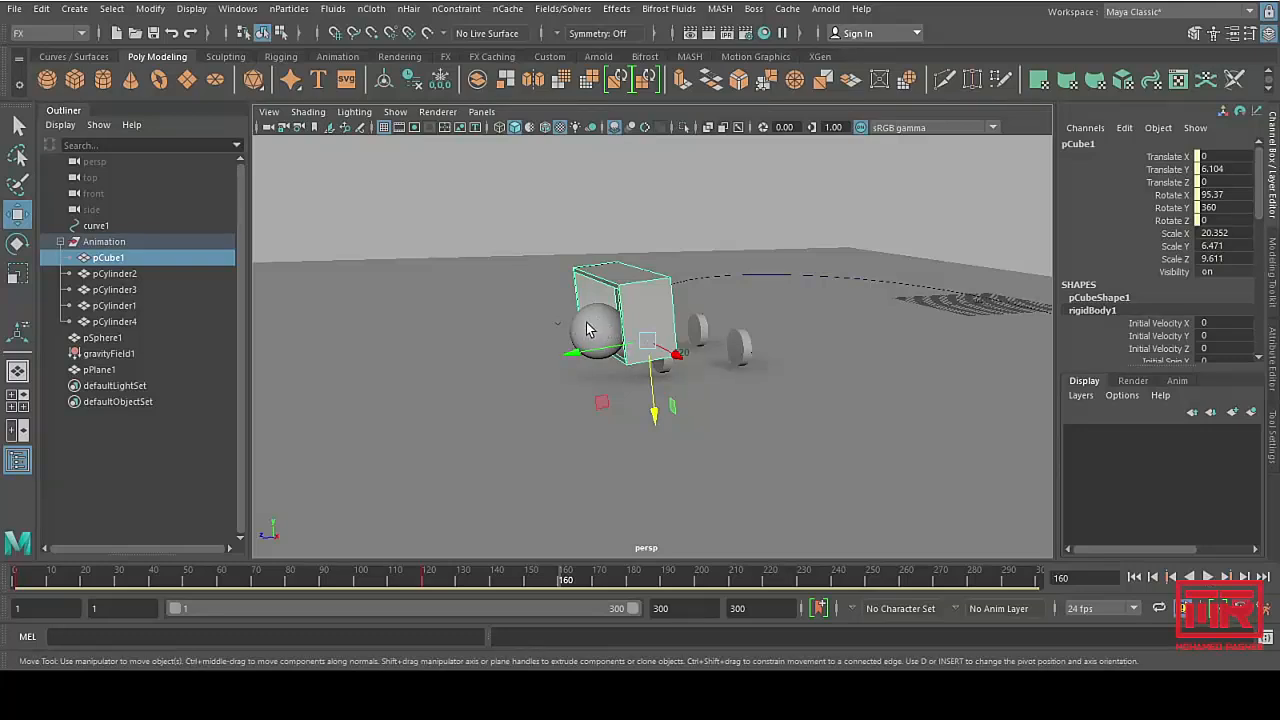
{"action": "left_click", "coordinate": [1208, 578]}
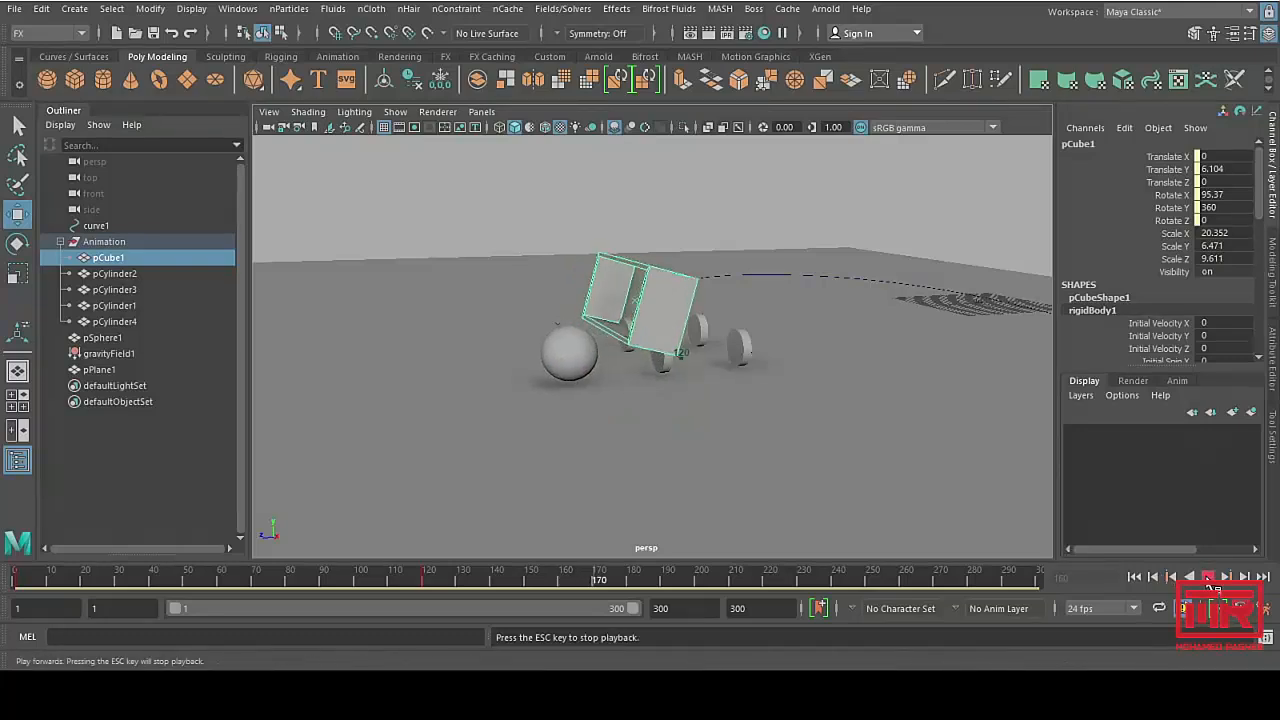
{"action": "left_click", "coordinate": [1208, 578]}
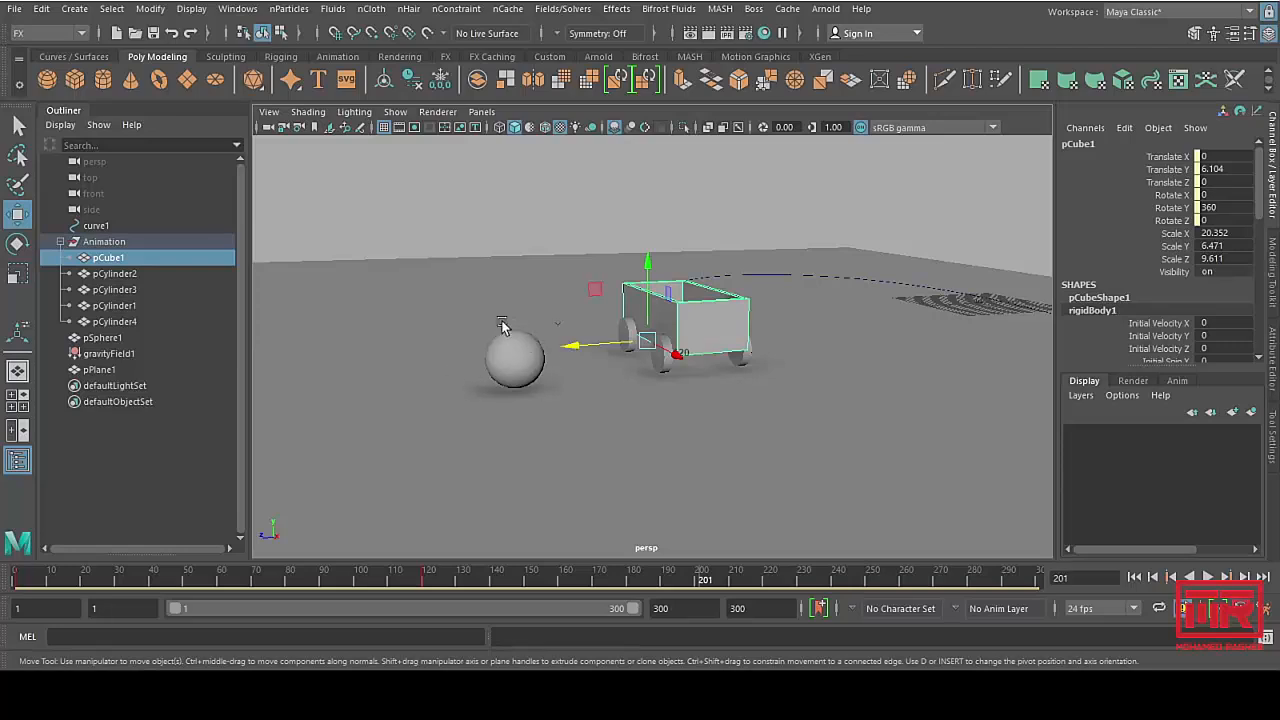
Step: Clear the selection, replay the cart animation from the start, and return to frame 1
{"action": "left_click", "coordinate": [388, 299]}
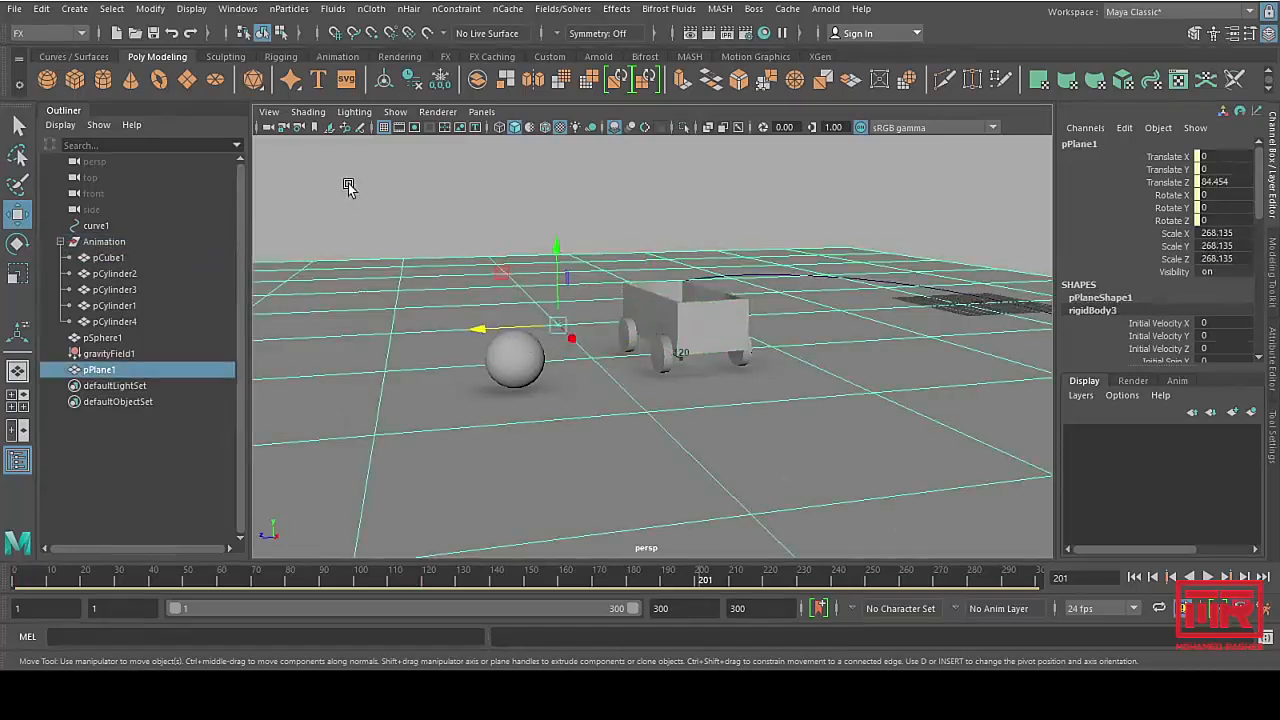
{"action": "left_click", "coordinate": [383, 226]}
{"action": "left_click", "coordinate": [1208, 578]}
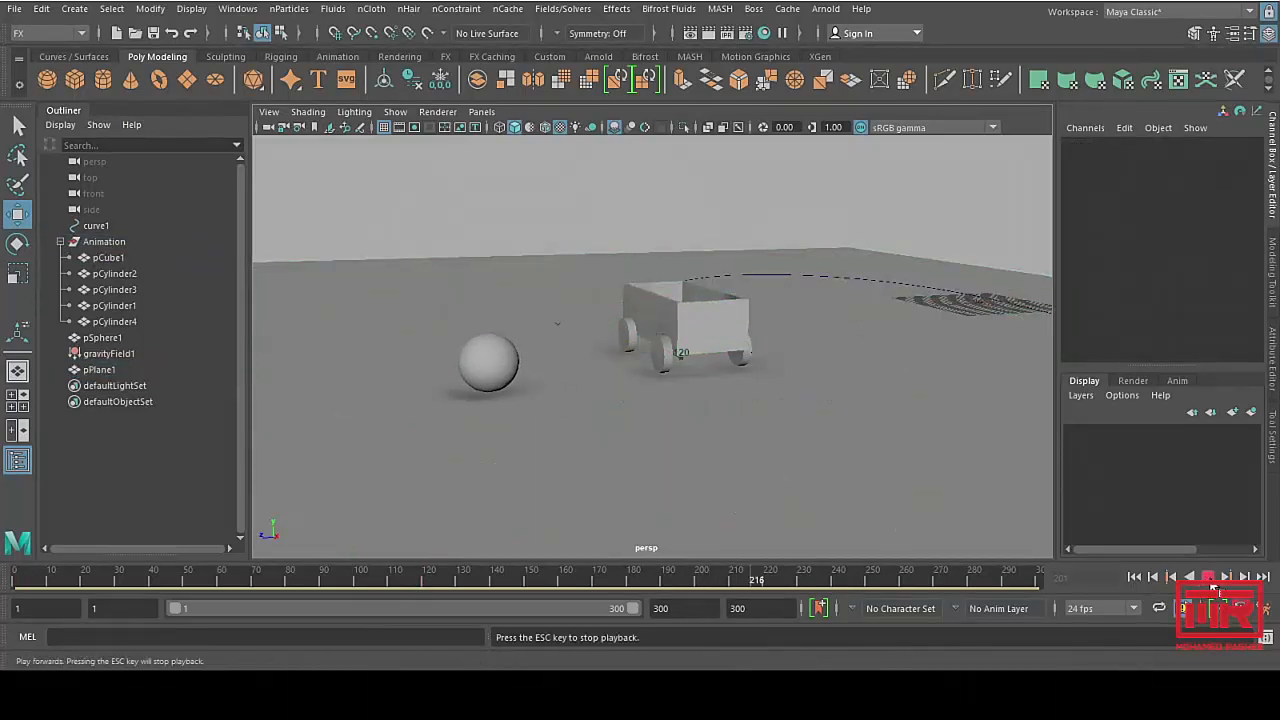
{"action": "left_click", "coordinate": [1210, 581]}
{"action": "left_click", "coordinate": [1137, 579]}
{"action": "left_click", "coordinate": [1208, 578]}
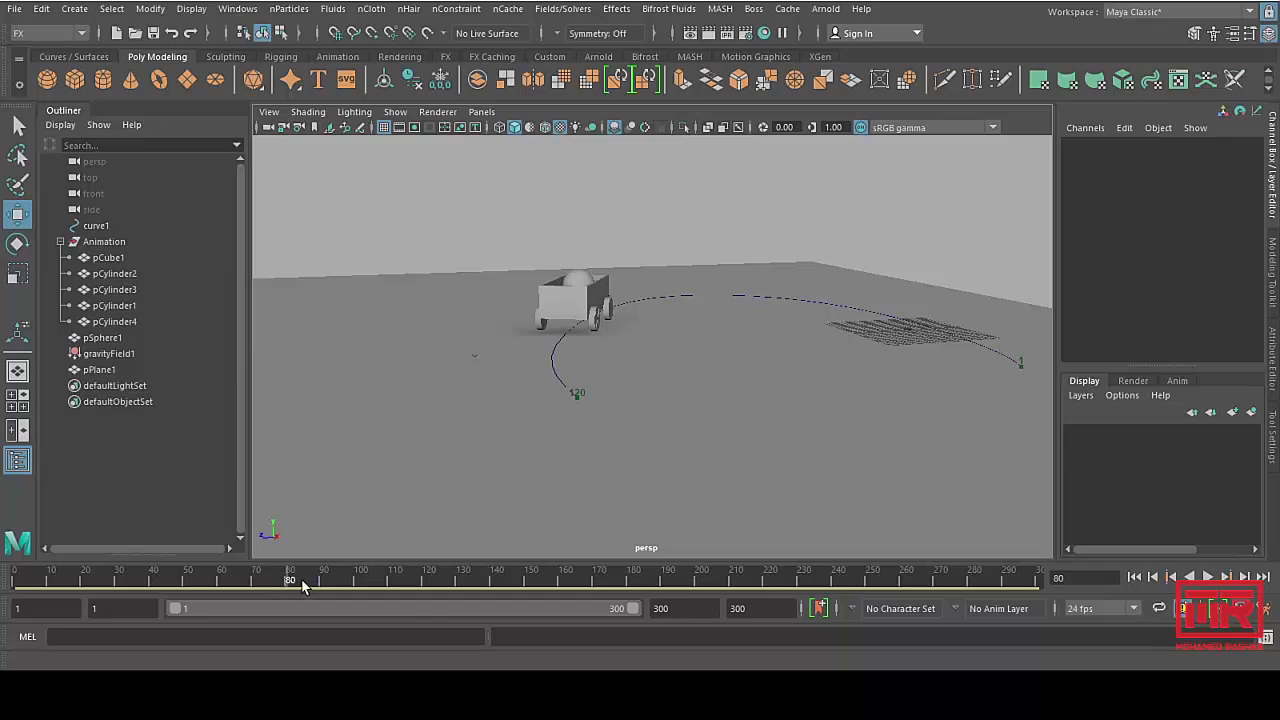
{"action": "left_click_drag", "start_coordinate": [254, 581], "coordinate": [16, 583]}
Step: Examine the sphere inside the container at the start of the path from several angles
{"action": "left_click_drag", "start_coordinate": [900, 378], "coordinate": [725, 440], "text": "alt"}
{"action": "scroll", "coordinate": [725, 440], "scroll_direction": "up", "scroll_amount": 3}
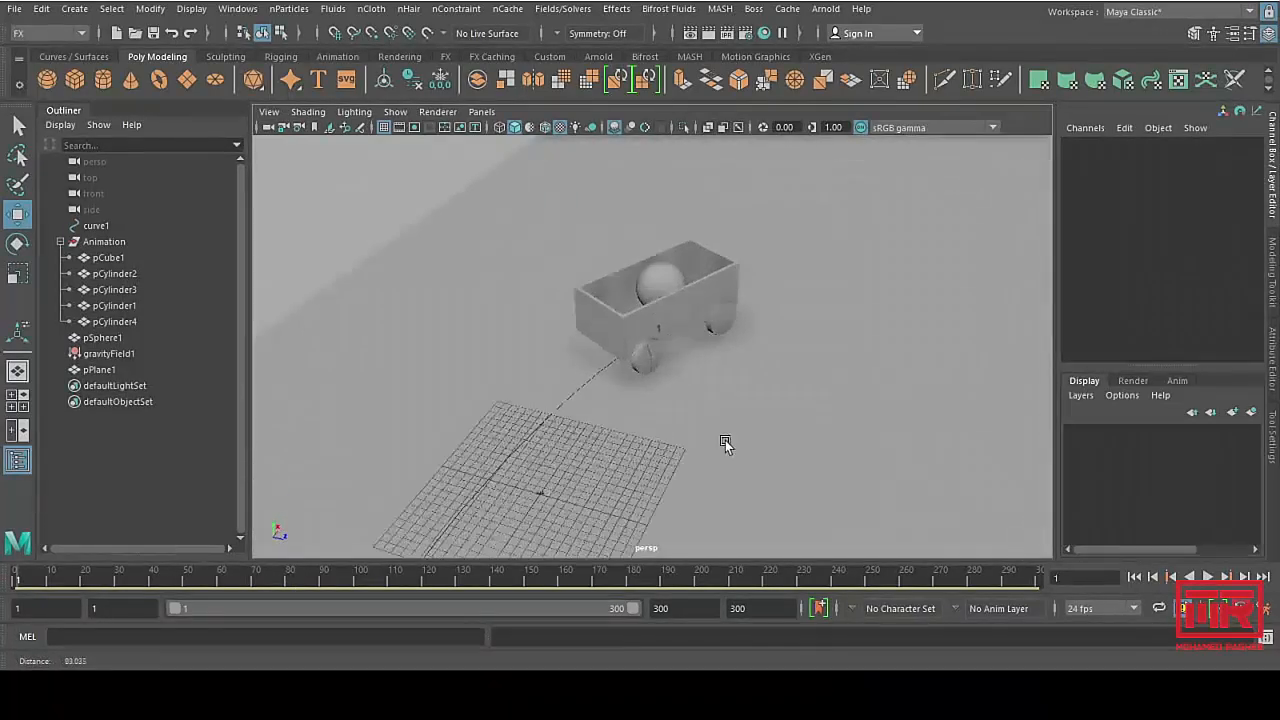
{"action": "scroll", "coordinate": [725, 440], "scroll_direction": "up", "scroll_amount": 4}
{"action": "left_click_drag", "start_coordinate": [36, 578], "coordinate": [4, 622]}
{"action": "scroll", "coordinate": [383, 382], "scroll_direction": "down", "scroll_amount": 5}
{"action": "left_click_drag", "start_coordinate": [383, 385], "coordinate": [680, 350], "text": "alt"}
Step: Select the wheel pCylinder3 and advance to frame 10 to check its expression-driven Rotate Z
{"action": "left_click", "coordinate": [726, 232]}
{"action": "left_click_drag", "start_coordinate": [726, 232], "coordinate": [727, 355], "text": "alt"}
{"action": "left_click", "coordinate": [741, 346]}
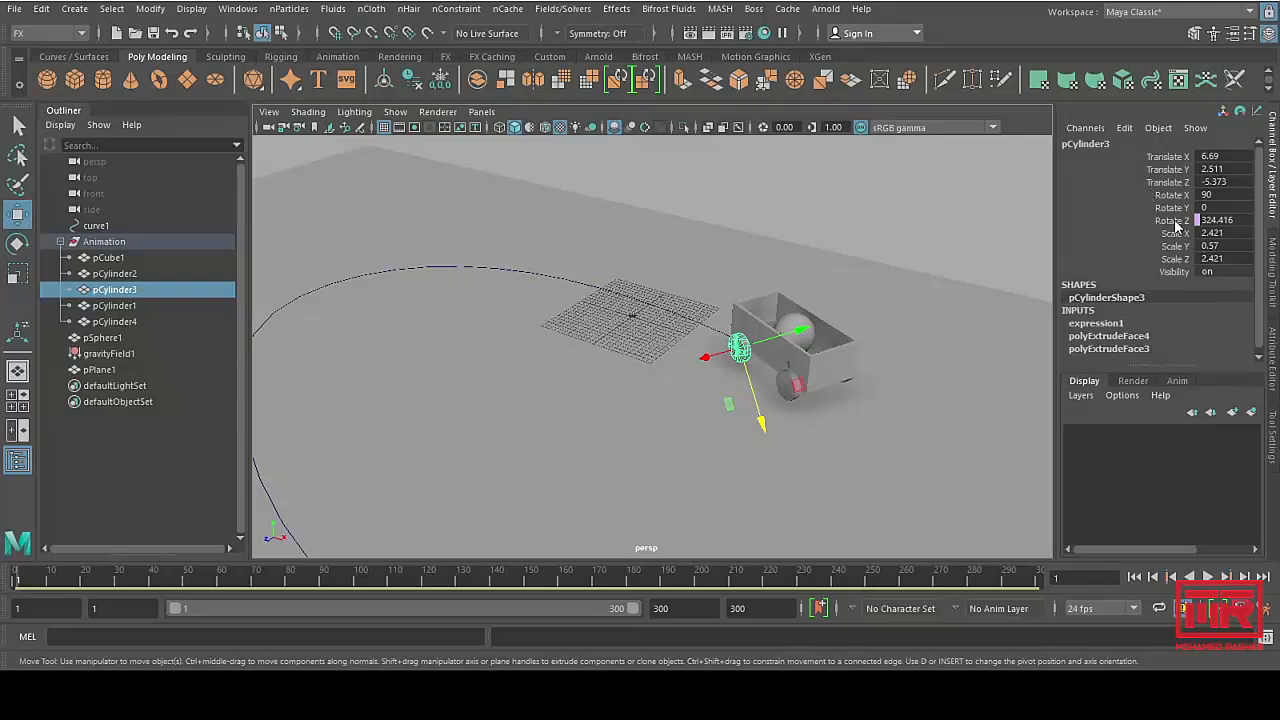
{"action": "left_click", "coordinate": [1244, 581]}
{"action": "left_click", "coordinate": [1244, 581]}
{"action": "left_click", "coordinate": [1244, 581]}
{"action": "left_click", "coordinate": [1244, 581]}
{"action": "left_click", "coordinate": [1244, 581]}
{"action": "left_click", "coordinate": [1244, 581]}
{"action": "left_click", "coordinate": [1244, 581]}
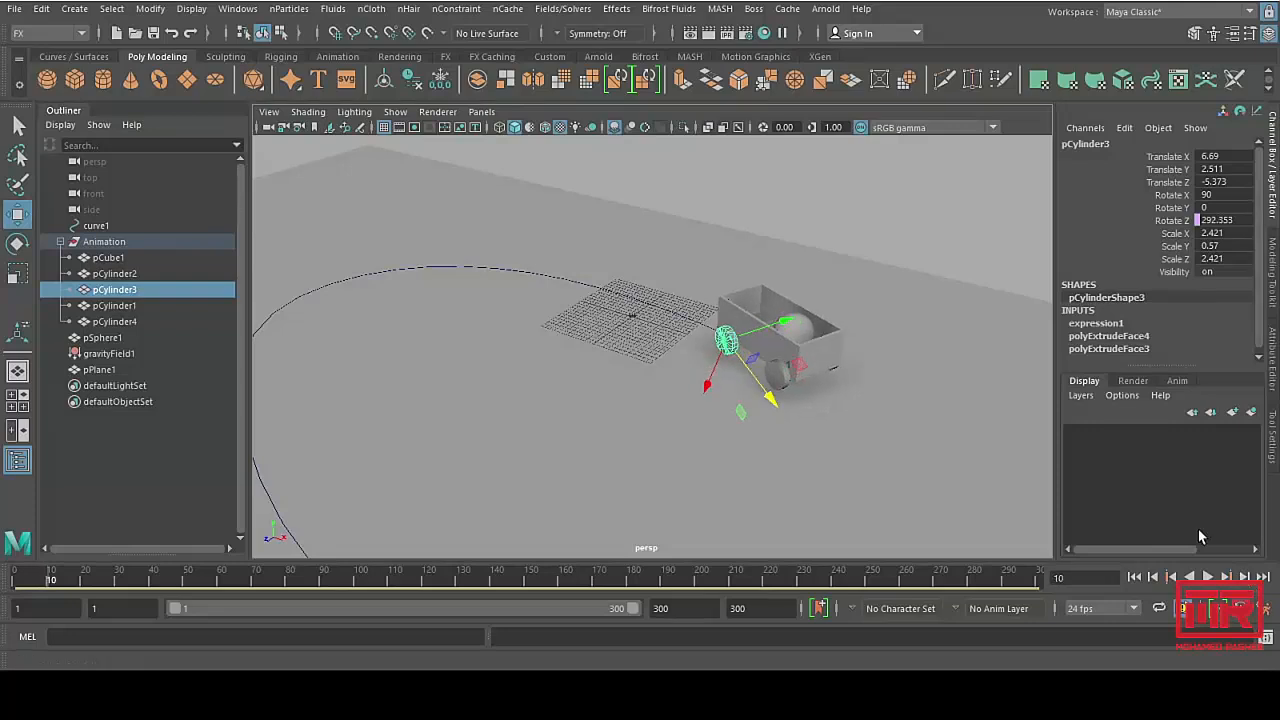
Step: Deselect the wheel and play the animation, following the cart until the sphere is dumped
{"action": "left_click", "coordinate": [936, 303]}
{"action": "left_click", "coordinate": [1207, 579]}
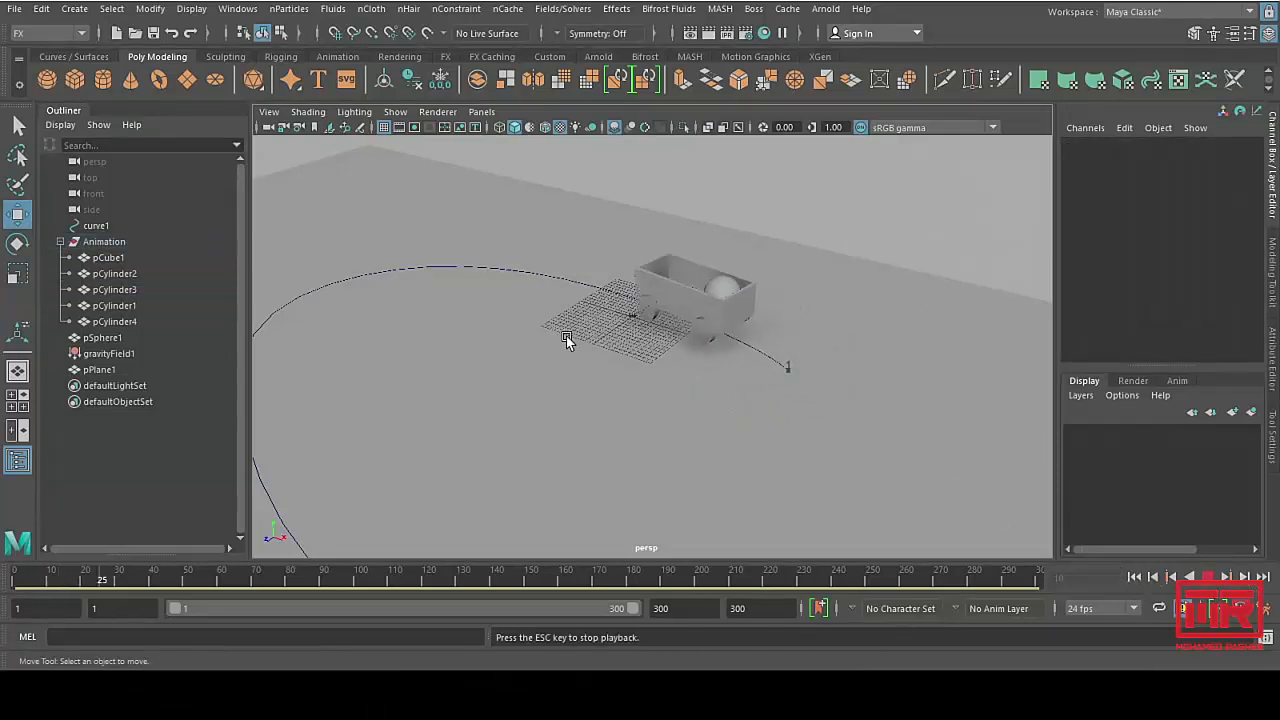
{"action": "scroll", "coordinate": [648, 418], "scroll_direction": "down", "scroll_amount": 2}
{"action": "middle_click_drag", "start_coordinate": [648, 418], "coordinate": [733, 374], "text": "alt"}
{"action": "left_click_drag", "start_coordinate": [640, 374], "coordinate": [606, 386], "text": "alt"}
{"action": "scroll", "coordinate": [606, 386], "scroll_direction": "up", "scroll_amount": 2}
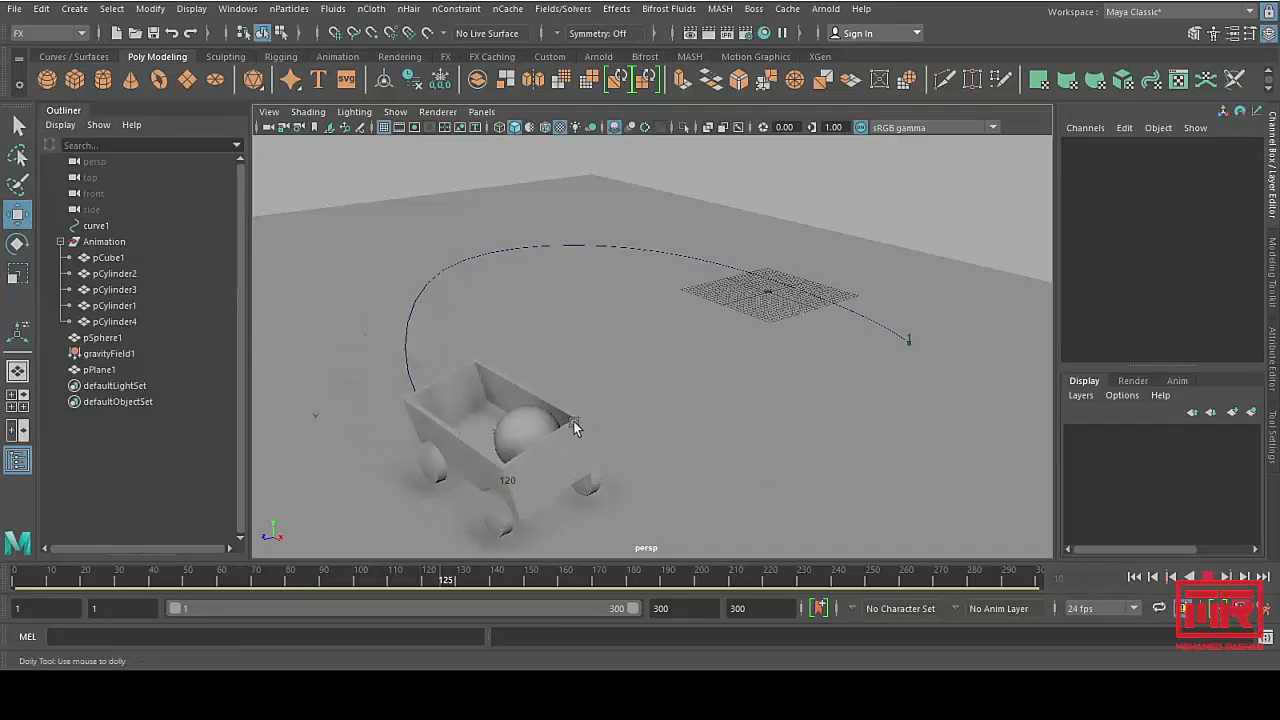
{"action": "left_click_drag", "start_coordinate": [700, 420], "coordinate": [729, 430], "text": "alt"}
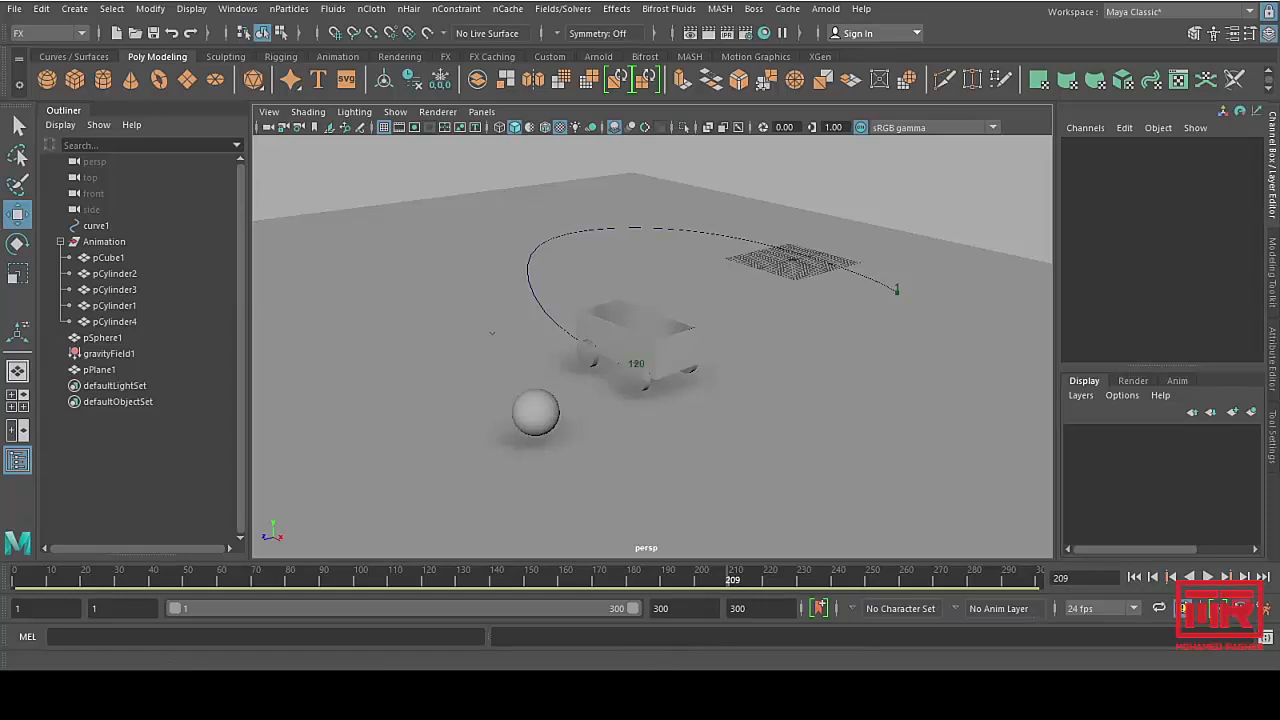
Step: Switch to the unanimated cart scene and expand group1 in the scene hierarchy
{"action": "mouse_move", "coordinate": [726, 692]}
{"action": "left_click", "coordinate": [1109, 604]}
{"action": "left_click_drag", "start_coordinate": [634, 312], "coordinate": [667, 296], "text": "alt"}
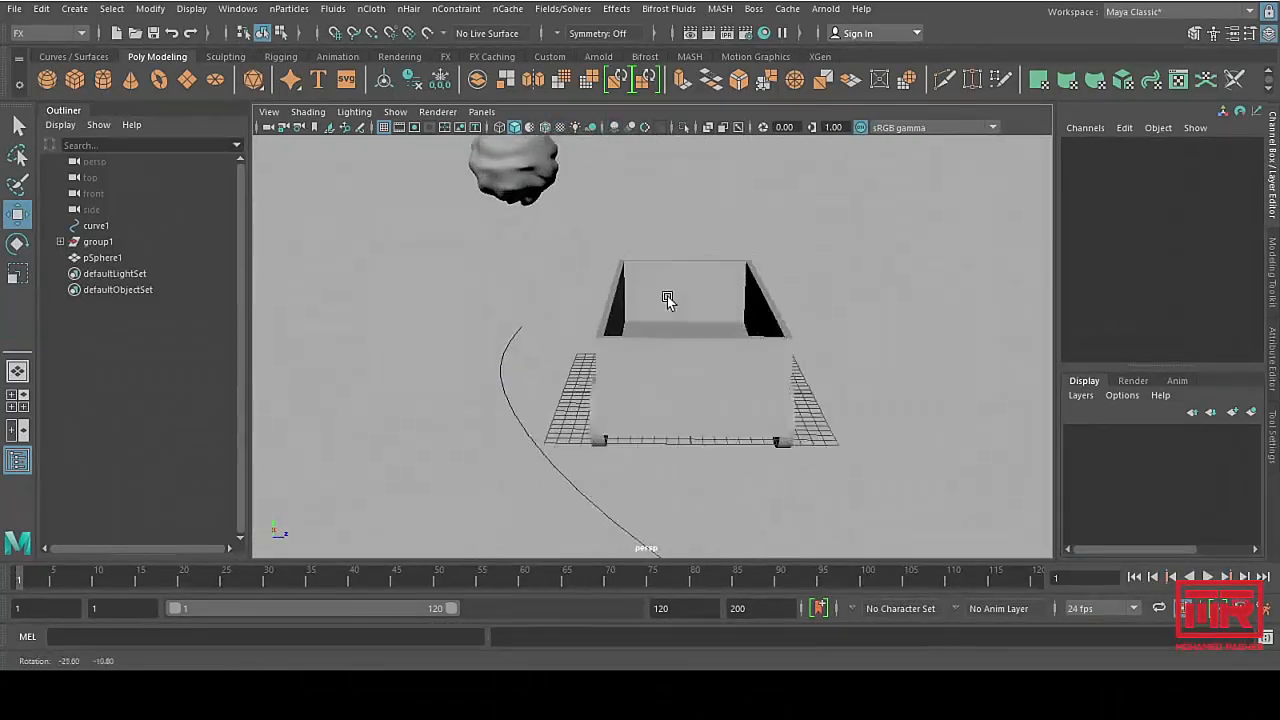
{"action": "left_click", "coordinate": [97, 242]}
{"action": "left_click", "coordinate": [60, 242]}
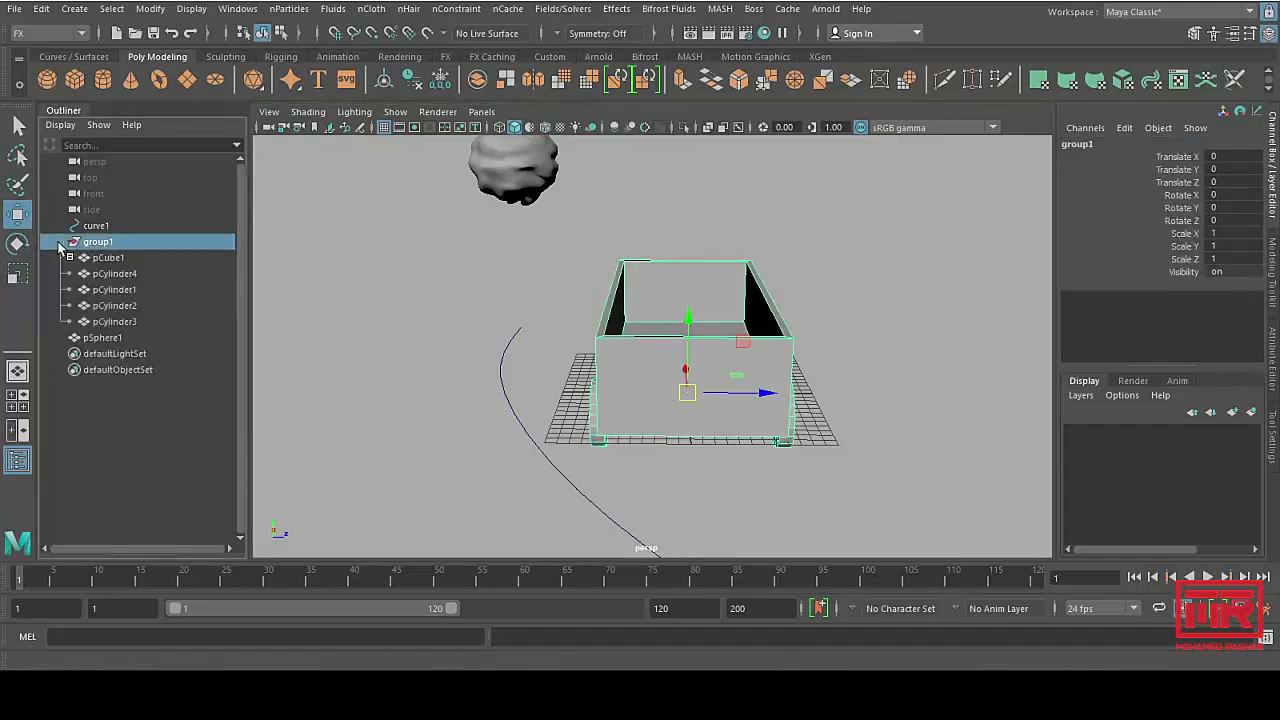
{"action": "left_click_drag", "start_coordinate": [658, 362], "coordinate": [614, 366], "text": "alt"}
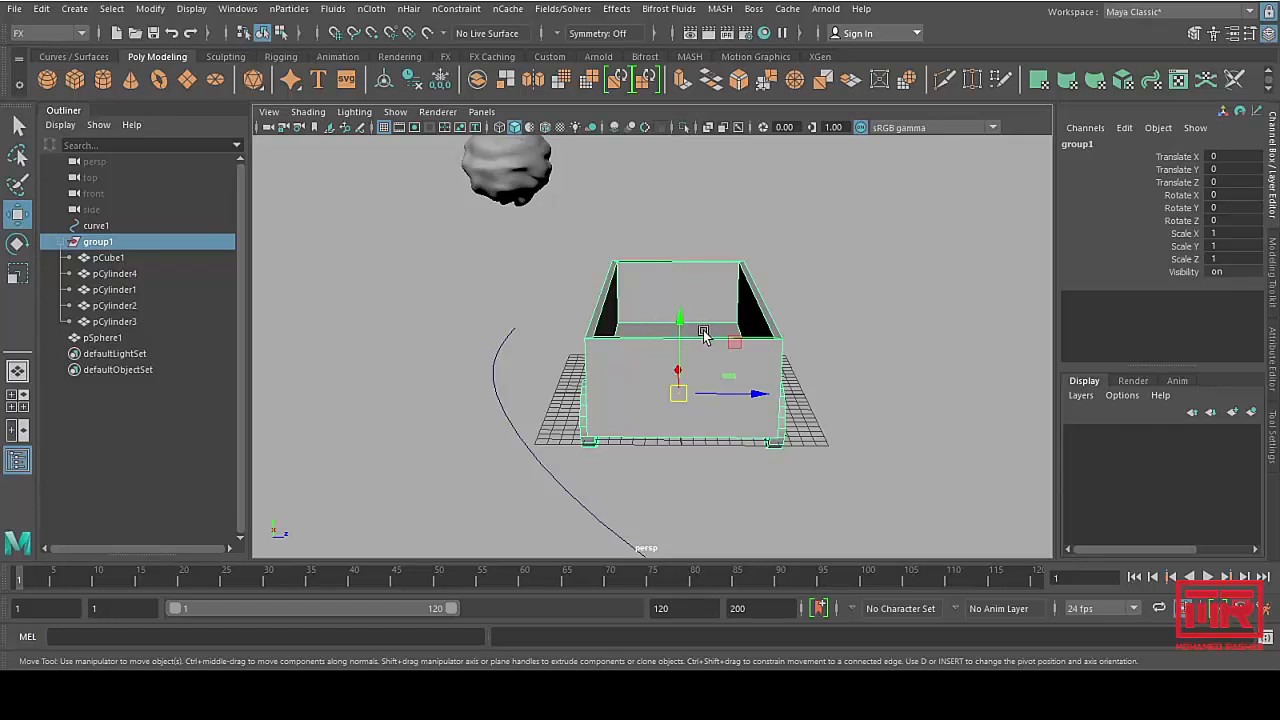
Step: Examine the cart group from several angles and check that it holds the pCube1 body and four pCylinder wheels
{"action": "left_click_drag", "start_coordinate": [697, 362], "coordinate": [680, 366], "text": "alt"}
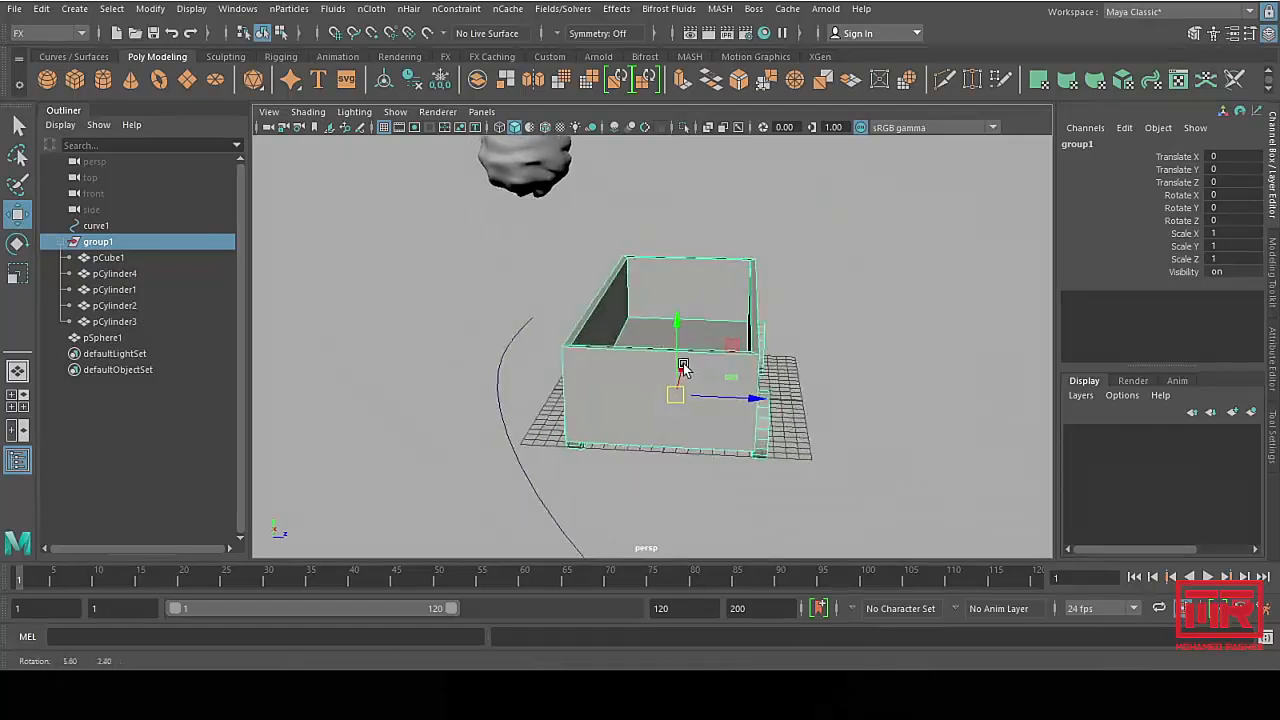
{"action": "left_click", "coordinate": [690, 238]}
{"action": "mouse_move", "coordinate": [690, 362]}
{"action": "left_mouse_down", "text": "alt"}
{"action": "mouse_move", "coordinate": [666, 363]}
{"action": "mouse_move", "coordinate": [702, 364]}
{"action": "left_mouse_up", "text": "alt"}
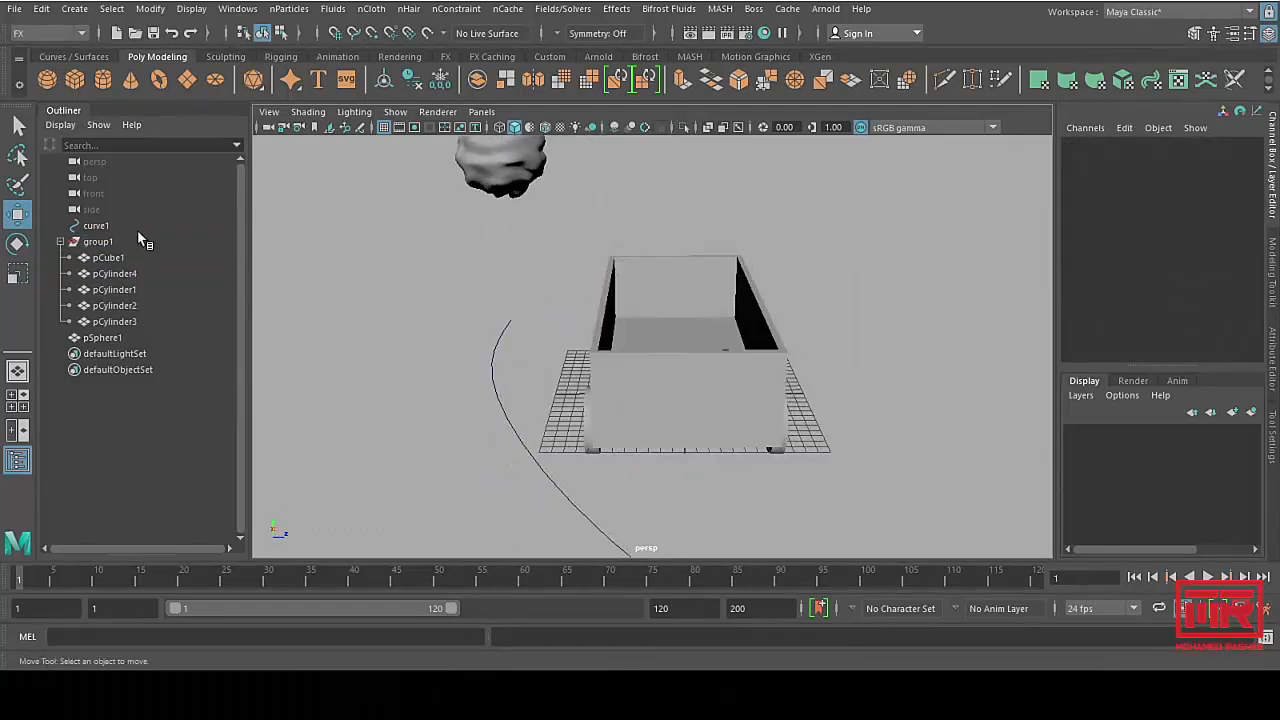
{"action": "left_click", "coordinate": [100, 244]}
{"action": "mouse_move", "coordinate": [900, 371]}
{"action": "left_mouse_down", "text": "alt"}
{"action": "mouse_move", "coordinate": [980, 366]}
{"action": "mouse_move", "coordinate": [908, 363]}
{"action": "mouse_move", "coordinate": [928, 366]}
{"action": "mouse_move", "coordinate": [918, 382]}
{"action": "left_mouse_up", "text": "alt"}
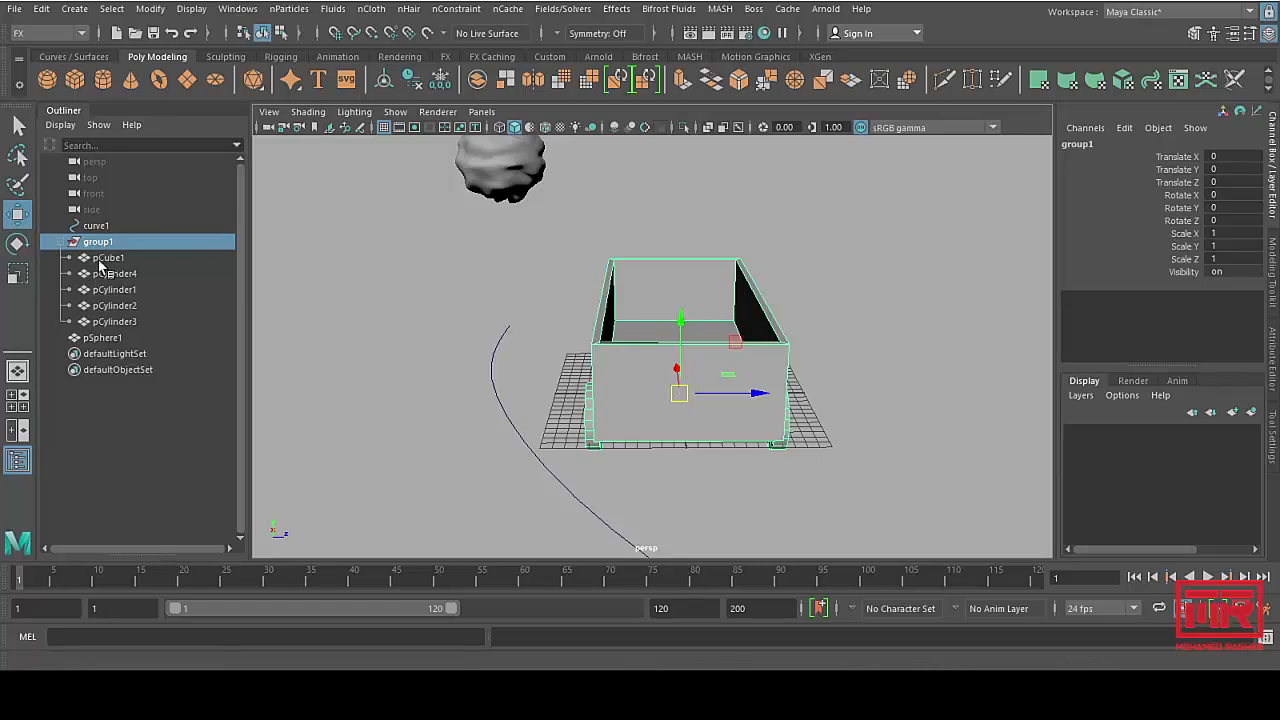
{"action": "left_click_drag", "start_coordinate": [100, 258], "coordinate": [115, 322]}
Step: Select the individual wheels and examine how they sit on both sides of the cart
{"action": "left_click_drag", "start_coordinate": [860, 430], "coordinate": [765, 418], "text": "alt"}
{"action": "left_click", "coordinate": [640, 432]}
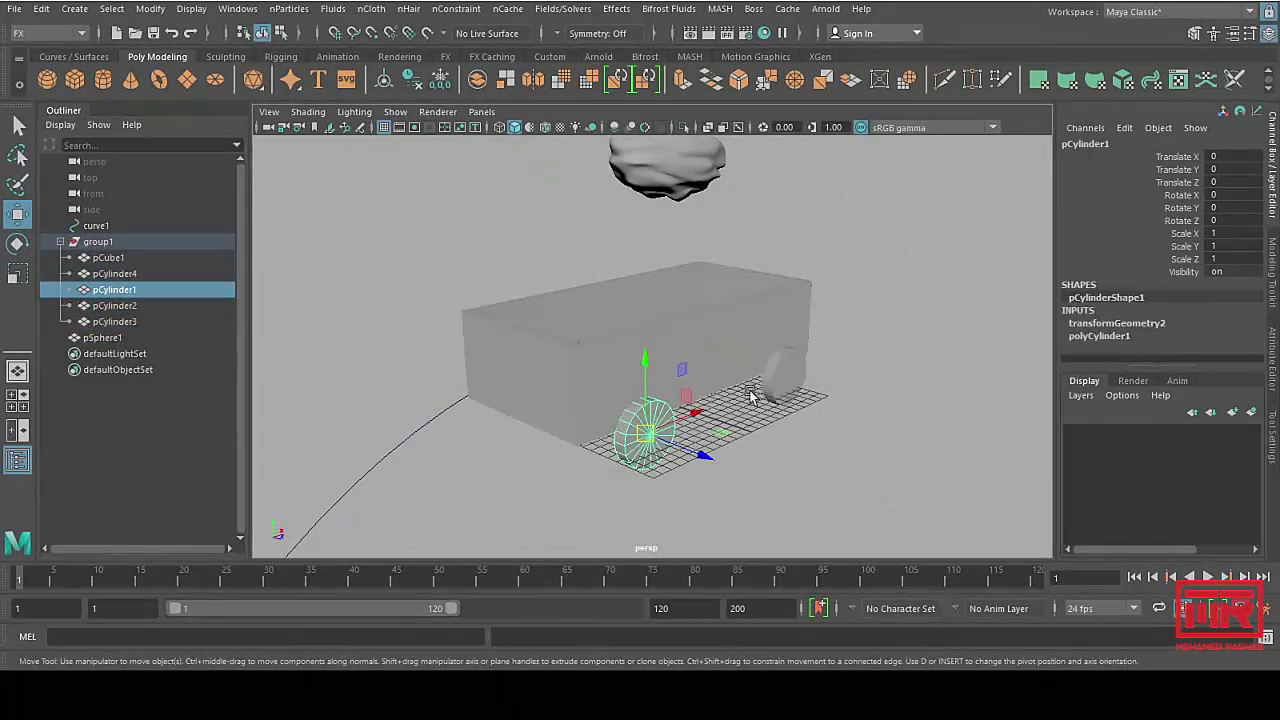
{"action": "left_click", "coordinate": [770, 385]}
{"action": "left_click", "coordinate": [671, 328]}
{"action": "left_click_drag", "start_coordinate": [660, 350], "coordinate": [820, 360], "text": "alt"}
{"action": "left_click", "coordinate": [640, 450]}
{"action": "left_click", "coordinate": [580, 343]}
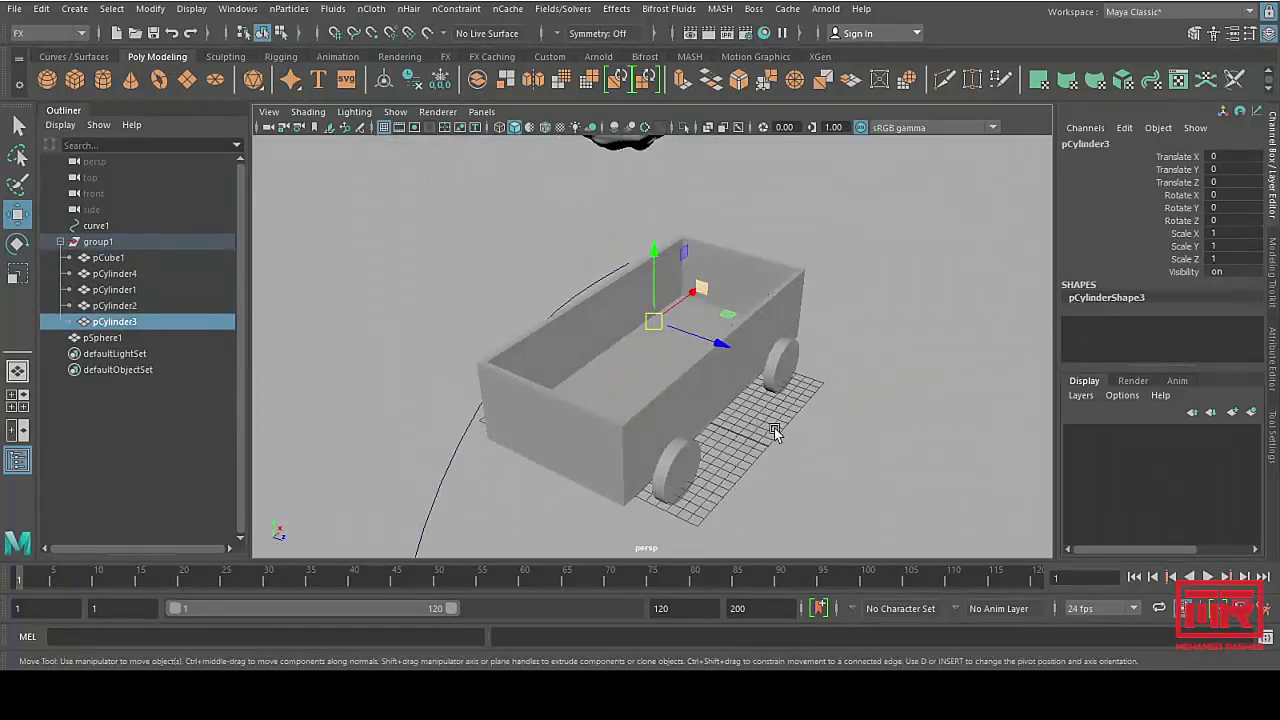
{"action": "right_click_drag", "start_coordinate": [775, 432], "coordinate": [517, 430], "text": "alt"}
Step: Select group1 and curve1 and attach the group to the curve as a motion path
{"action": "left_click", "coordinate": [96, 242]}
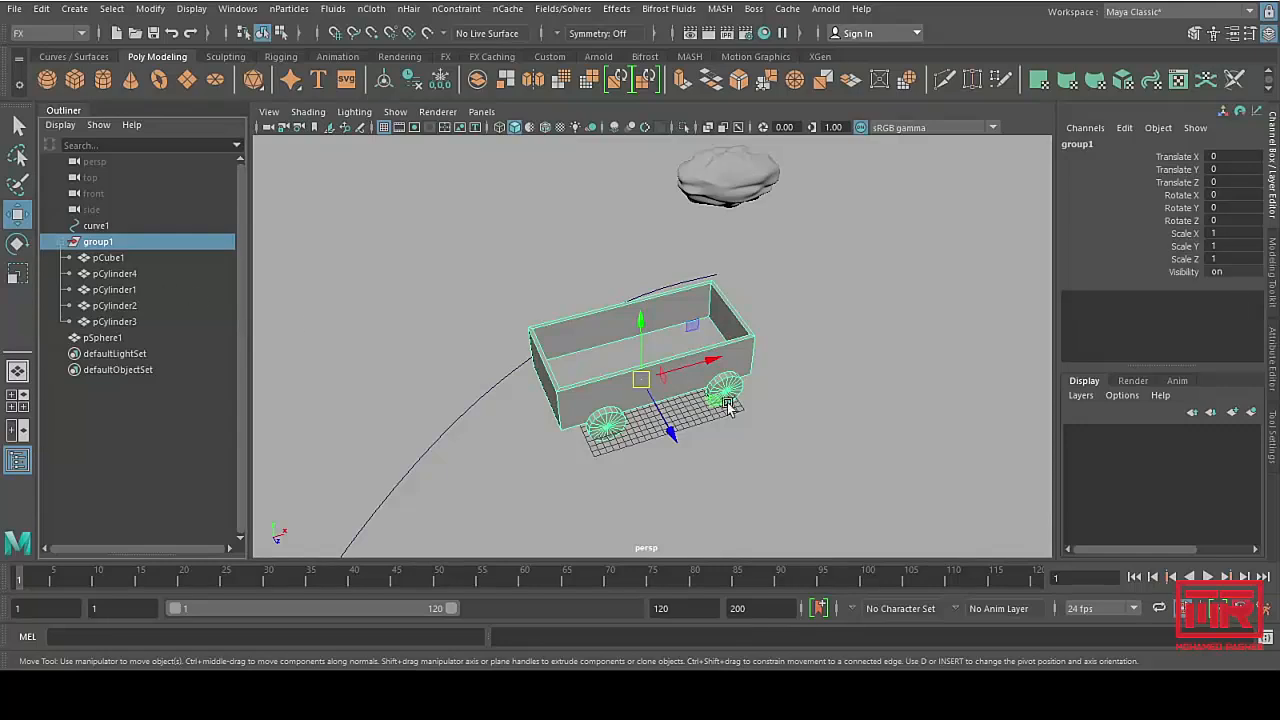
{"action": "left_click_drag", "start_coordinate": [728, 405], "coordinate": [766, 343], "text": "alt"}
{"action": "left_click", "coordinate": [803, 395], "text": "shift"}
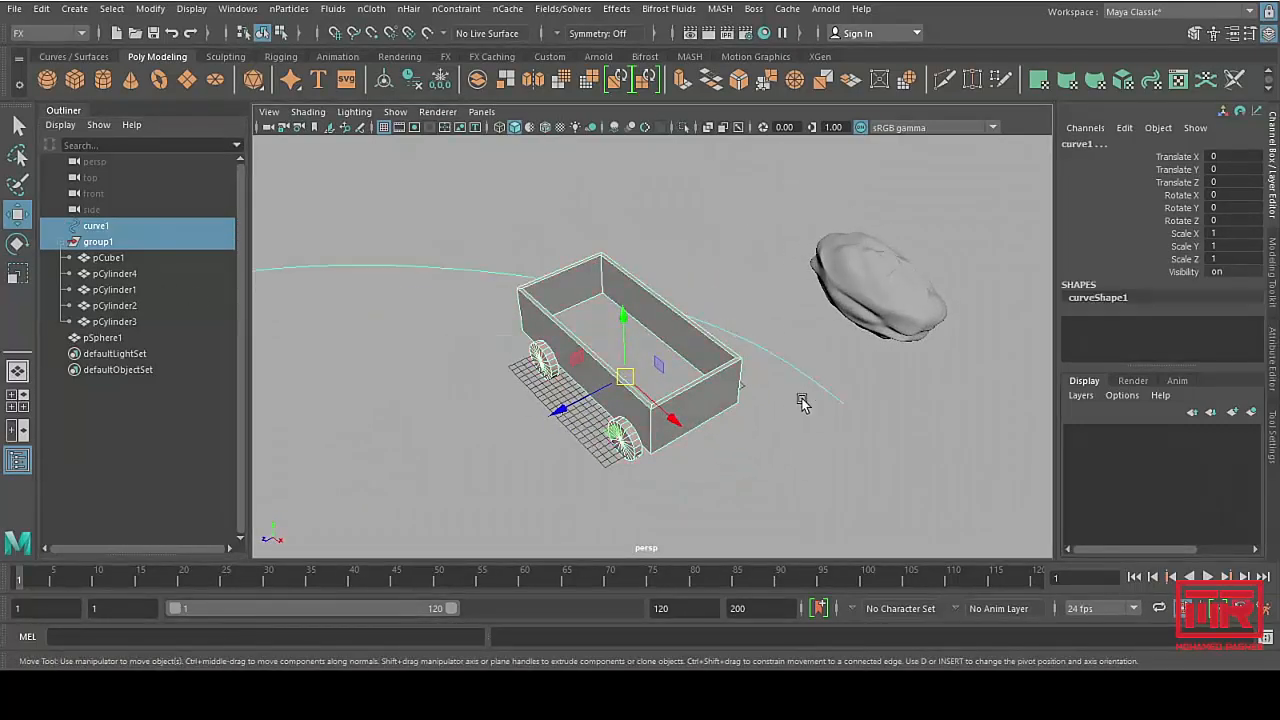
{"action": "left_click", "coordinate": [40, 33]}
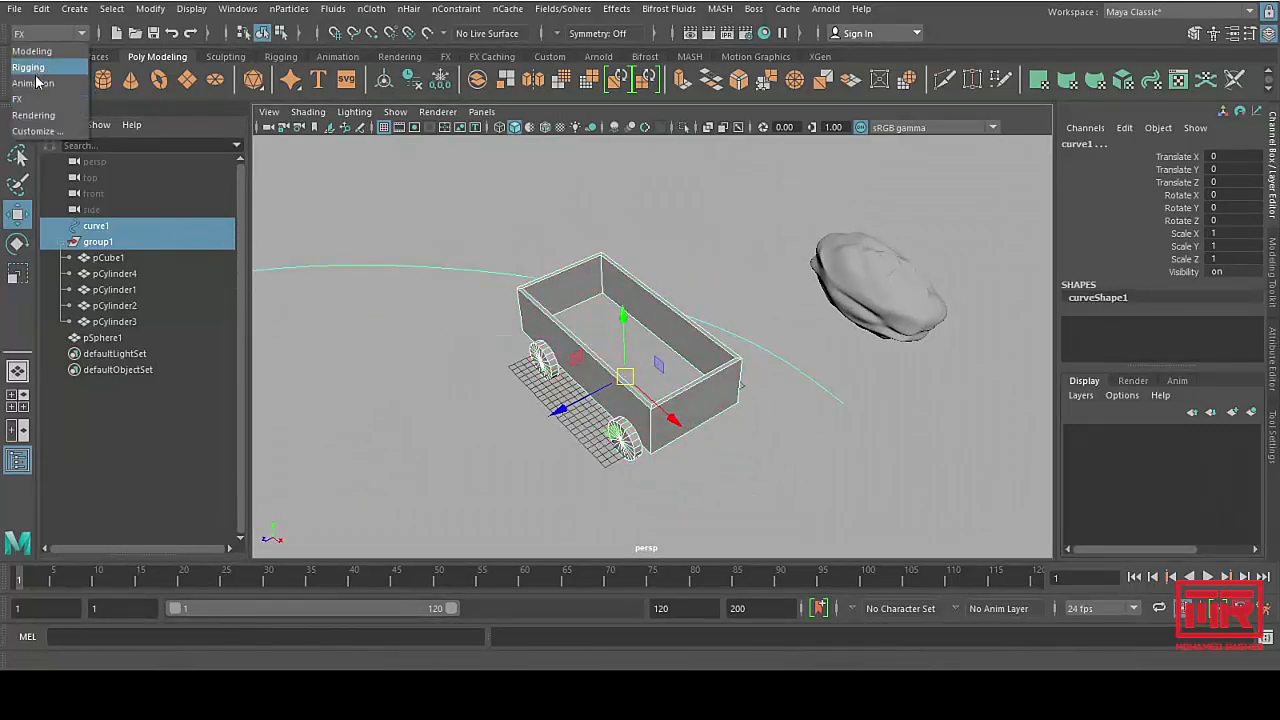
{"action": "left_click", "coordinate": [30, 67]}
{"action": "left_click", "coordinate": [408, 9]}
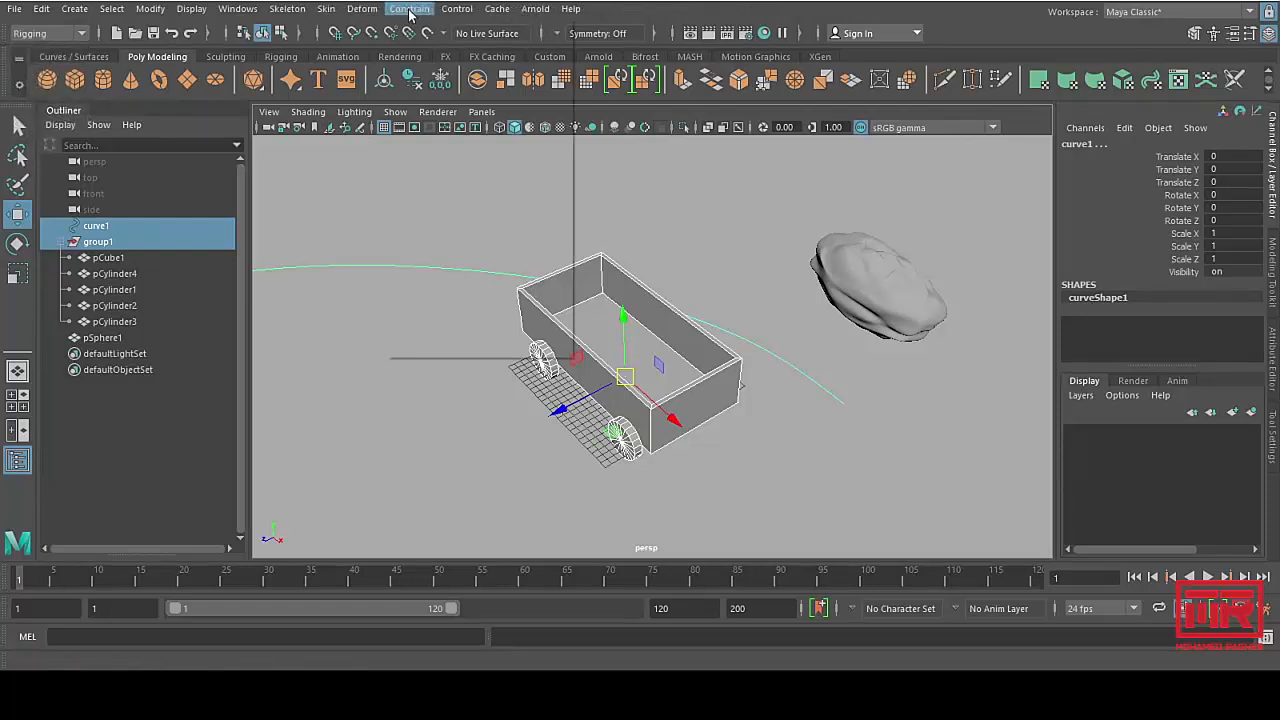
{"action": "mouse_move", "coordinate": [470, 165]}
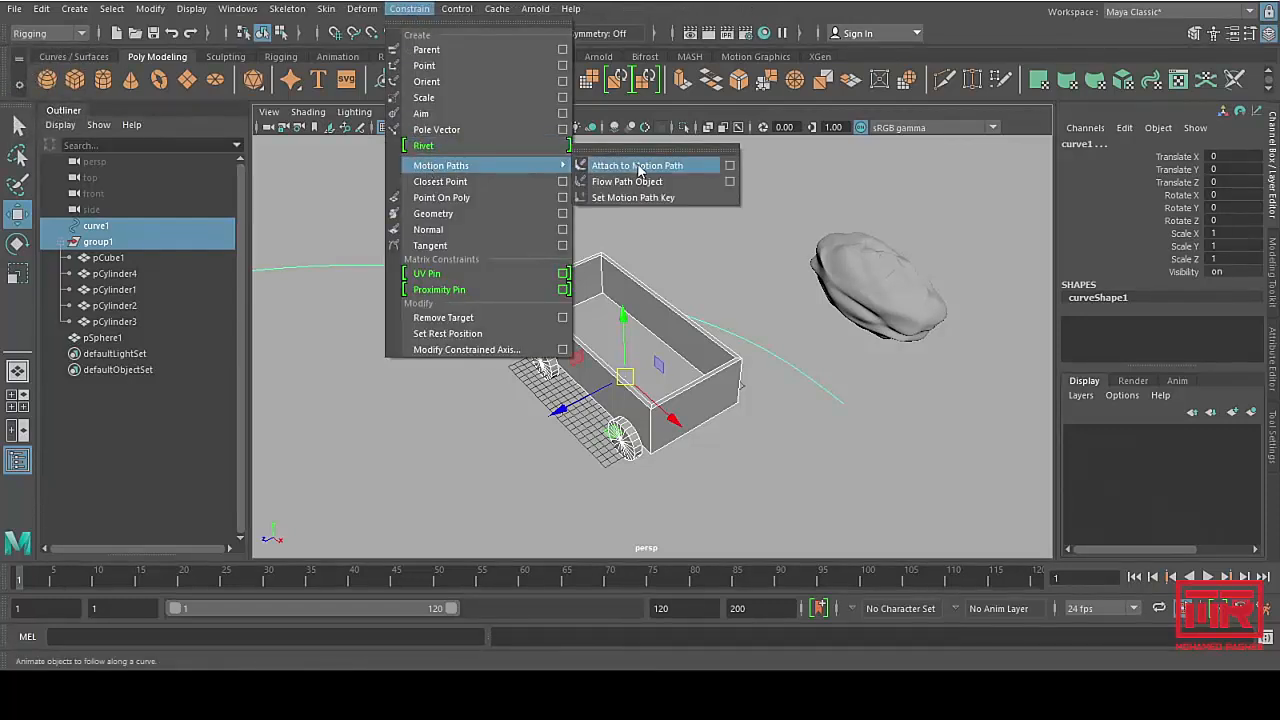
{"action": "left_click", "coordinate": [643, 168]}
Step: Examine how the cart group's wheels and pivot sit against the curve at the start of the path
{"action": "left_click_drag", "start_coordinate": [648, 392], "coordinate": [714, 390], "text": "alt"}
{"action": "left_click_drag", "start_coordinate": [600, 380], "coordinate": [740, 337], "text": "alt"}
{"action": "right_click_drag", "start_coordinate": [677, 390], "coordinate": [930, 445], "text": "alt"}
{"action": "middle_click_drag", "start_coordinate": [930, 445], "coordinate": [789, 400], "text": "alt"}
{"action": "left_click_drag", "start_coordinate": [789, 400], "coordinate": [757, 409], "text": "alt"}
{"action": "right_click_drag", "start_coordinate": [757, 409], "coordinate": [753, 382], "text": "alt"}
{"action": "left_click", "coordinate": [626, 420]}
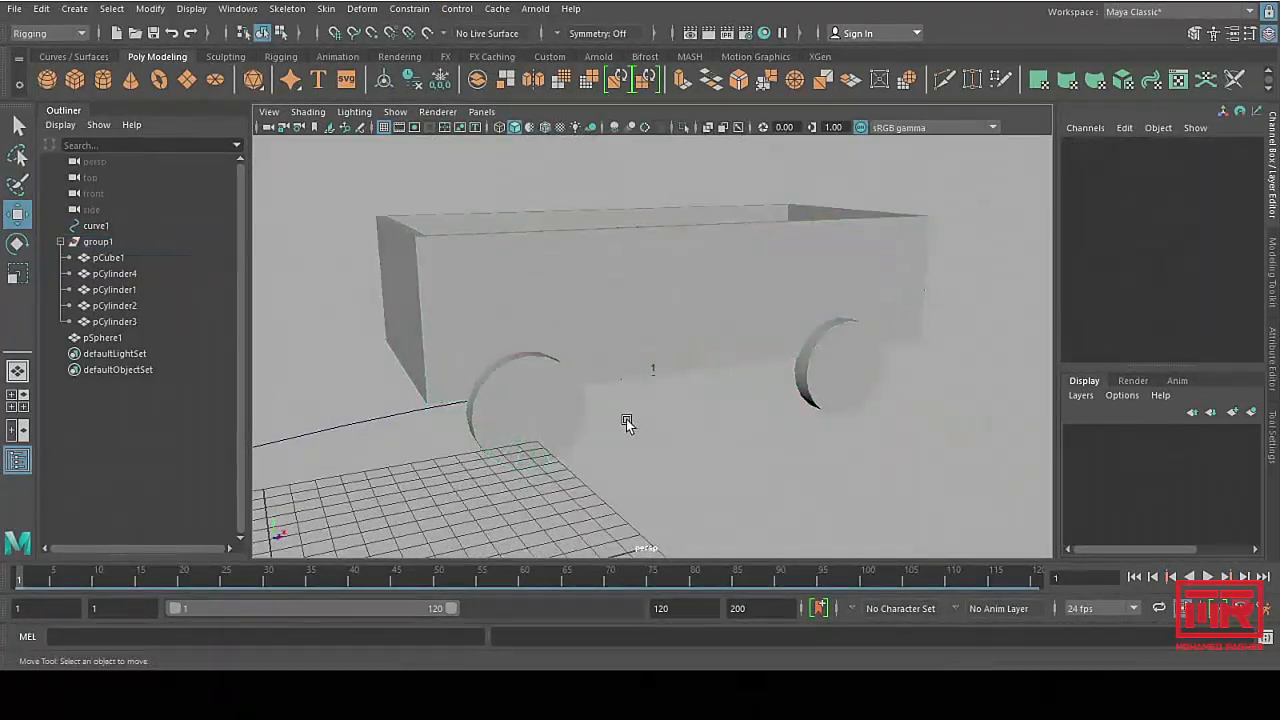
{"action": "left_click_drag", "start_coordinate": [626, 420], "coordinate": [588, 404], "text": "alt"}
{"action": "left_click", "coordinate": [110, 243]}
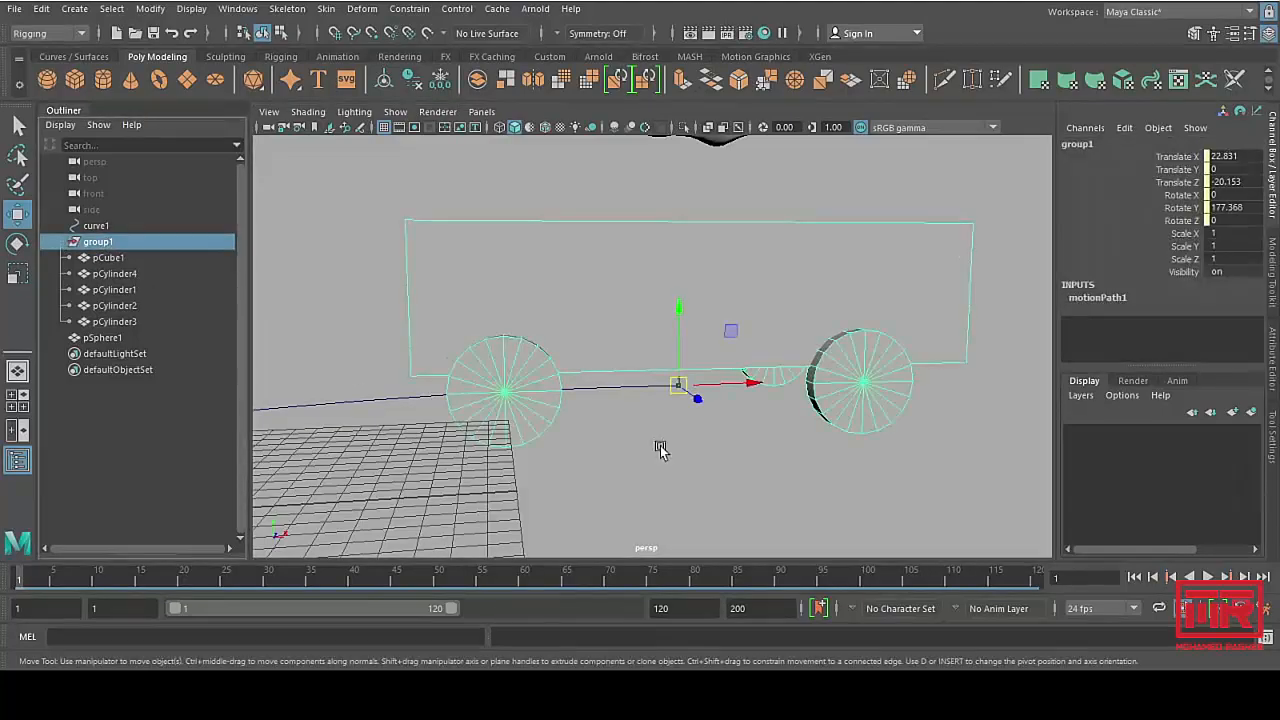
{"action": "left_click_drag", "start_coordinate": [660, 449], "coordinate": [663, 420], "text": "alt"}
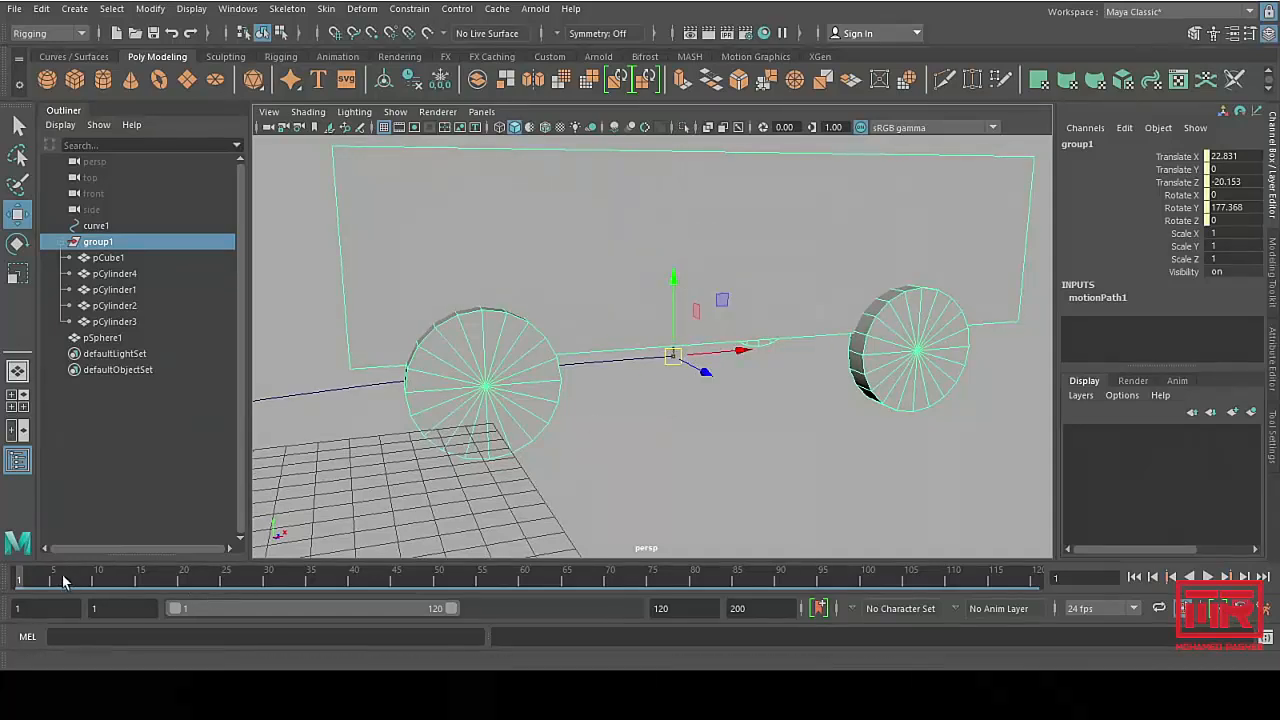
{"action": "mouse_move", "coordinate": [27, 579]}
{"action": "left_mouse_down"}
{"action": "mouse_move", "coordinate": [83, 580]}
{"action": "mouse_move", "coordinate": [20, 580]}
{"action": "left_mouse_up"}
{"action": "left_click_drag", "start_coordinate": [512, 455], "coordinate": [640, 434], "text": "alt"}
{"action": "left_click_drag", "start_coordinate": [648, 344], "coordinate": [655, 372], "text": "alt"}
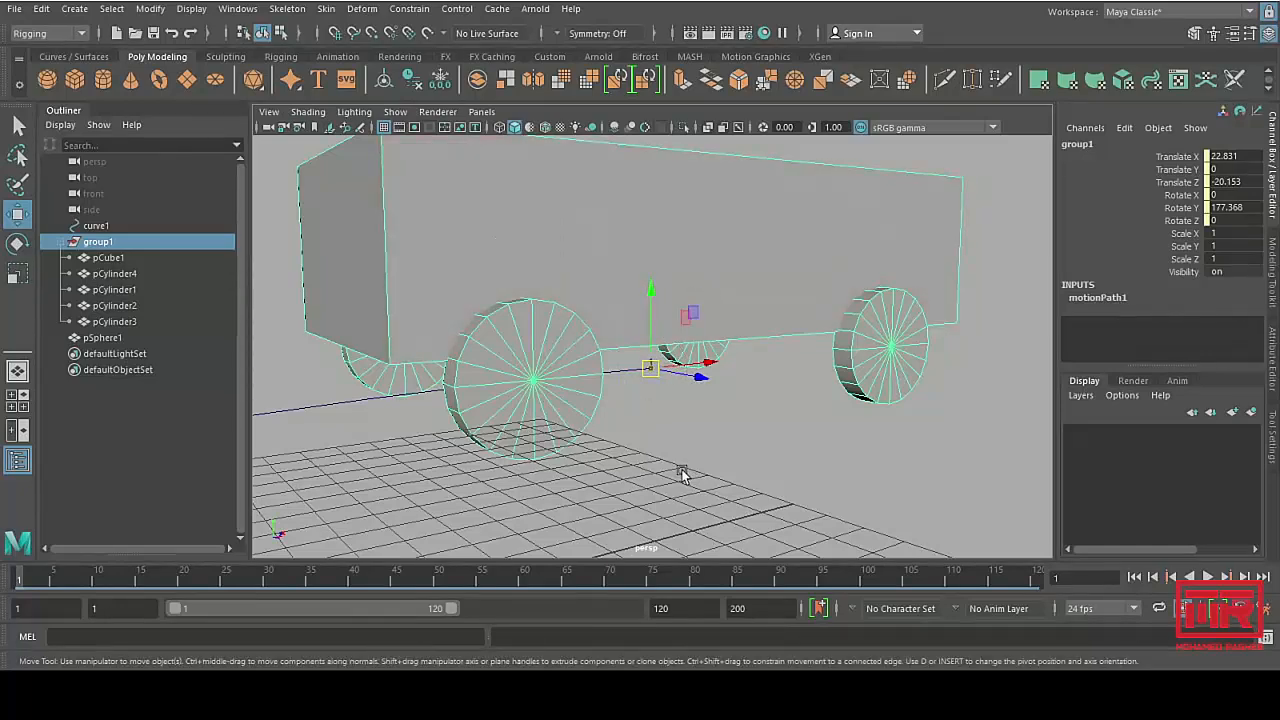
Step: Lower group1's pivot to the bottom of the wheels in the front view, so the cart rests on the curve
{"action": "mouse_move", "coordinate": [652, 288]}
{"action": "left_mouse_down"}
{"action": "mouse_move", "coordinate": [654, 266]}
{"action": "mouse_move", "coordinate": [651, 343]}
{"action": "mouse_move", "coordinate": [650, 262]}
{"action": "mouse_move", "coordinate": [656, 305]}
{"action": "left_mouse_up"}
{"action": "key", "text": "ctrl+z"}
{"action": "right_click_drag", "start_coordinate": [745, 472], "coordinate": [719, 462], "text": "alt"}
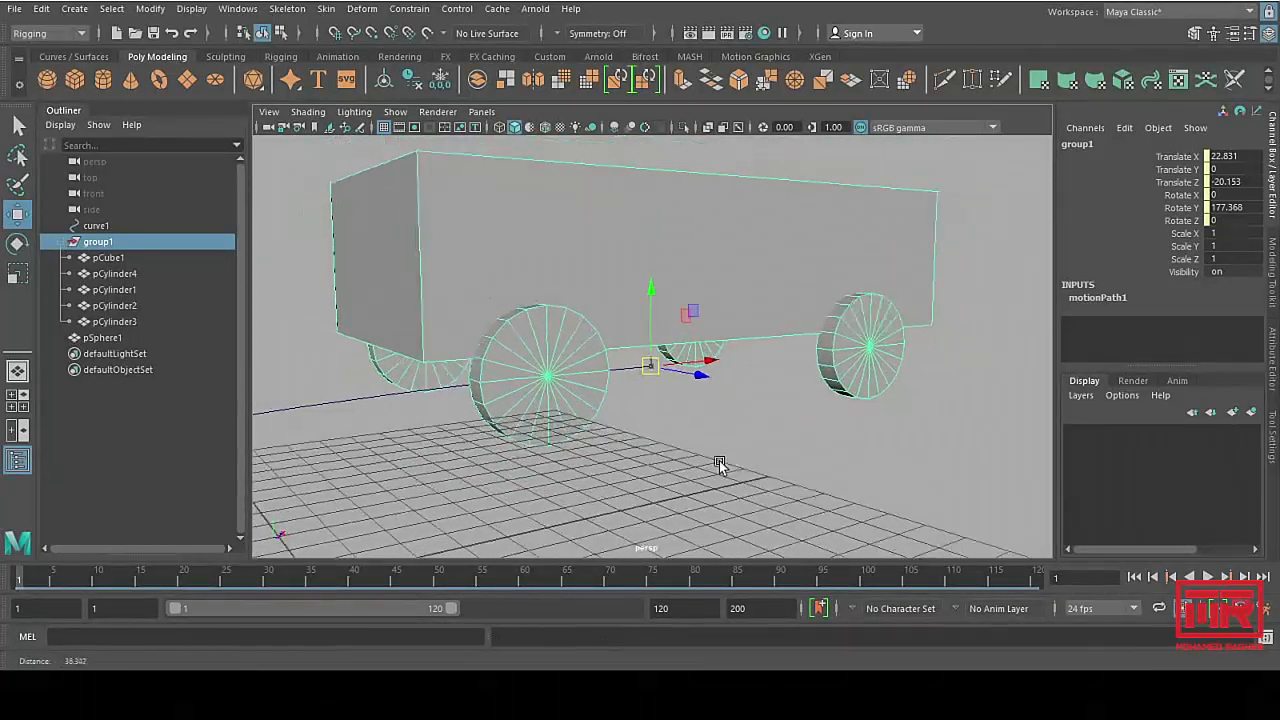
{"action": "mouse_move", "coordinate": [719, 462]}
{"action": "left_mouse_down", "text": "alt"}
{"action": "mouse_move", "coordinate": [751, 444]}
{"action": "mouse_move", "coordinate": [720, 449]}
{"action": "left_mouse_up", "text": "alt"}
{"action": "key", "text": "space"}
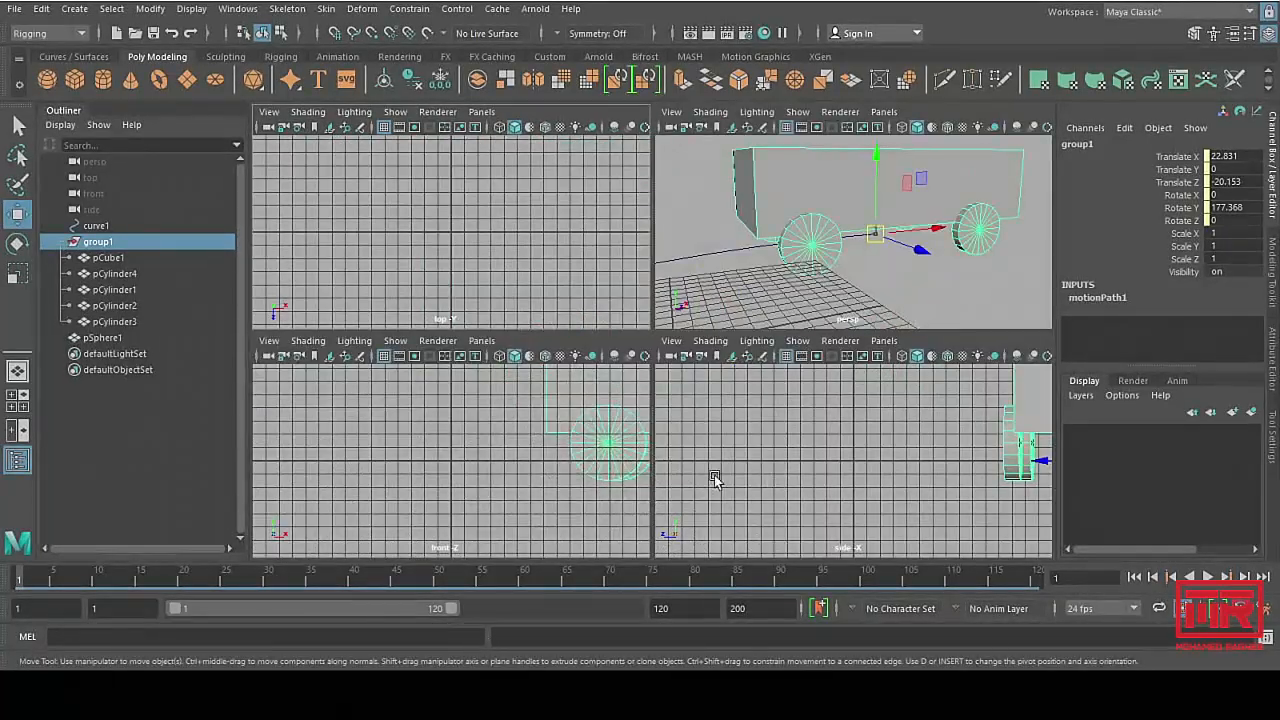
{"action": "key", "text": "space"}
{"action": "middle_click_drag", "start_coordinate": [840, 412], "coordinate": [688, 450], "text": "alt"}
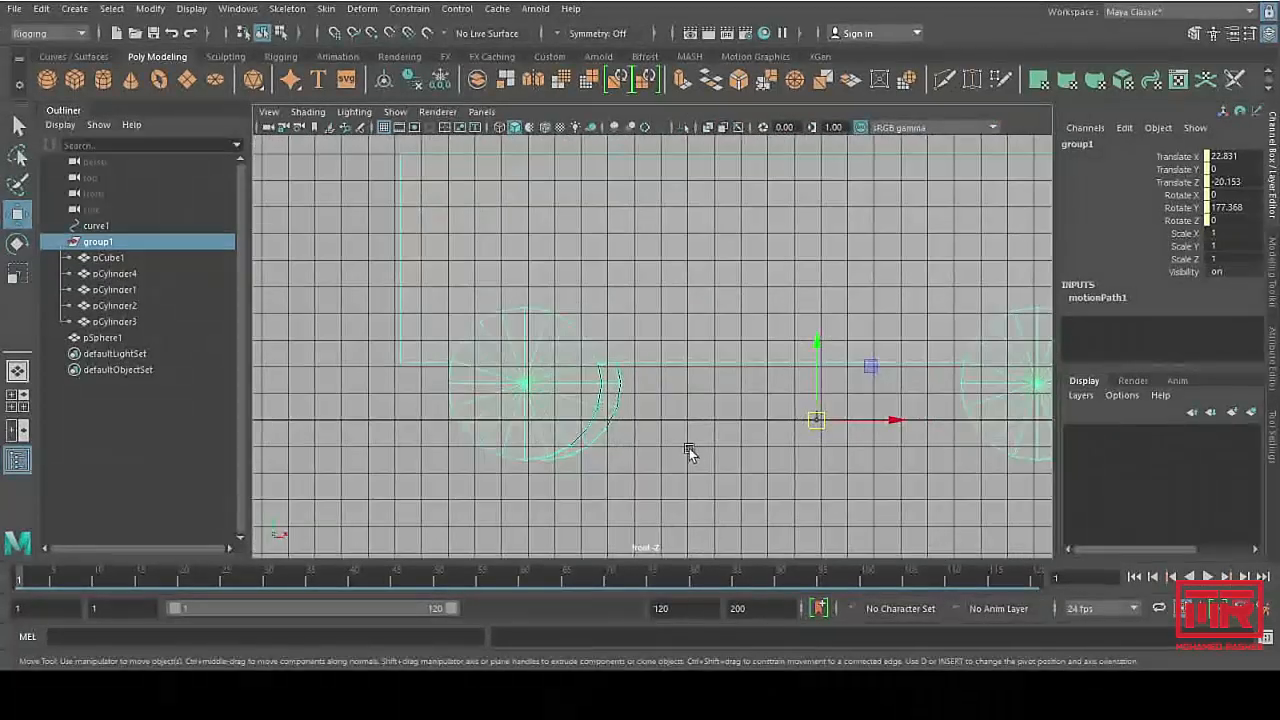
{"action": "right_click_drag", "start_coordinate": [688, 450], "coordinate": [597, 438], "text": "alt"}
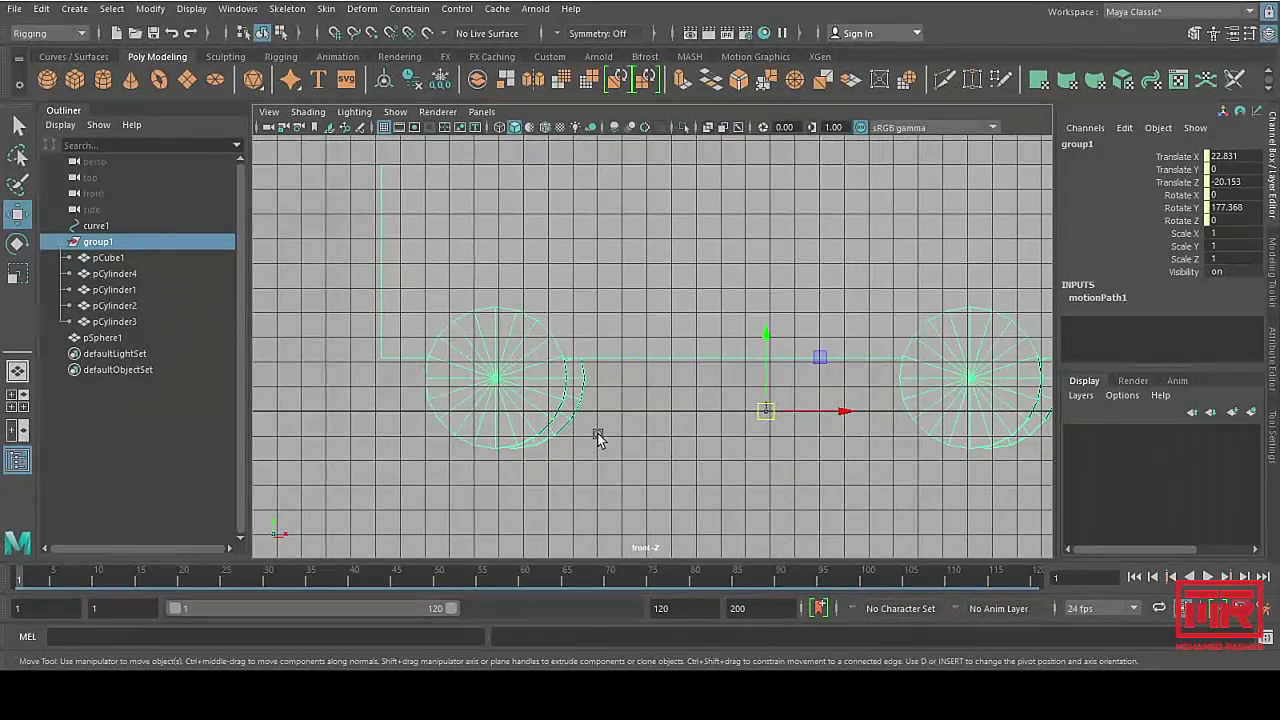
{"action": "key", "text": "d"}
{"action": "left_click_drag", "start_coordinate": [768, 333], "coordinate": [768, 355]}
{"action": "key", "text": "d"}
Step: Scrub to frame 26 in the perspective view to check the cart following the curve, and return to frame 1
{"action": "key", "text": "space"}
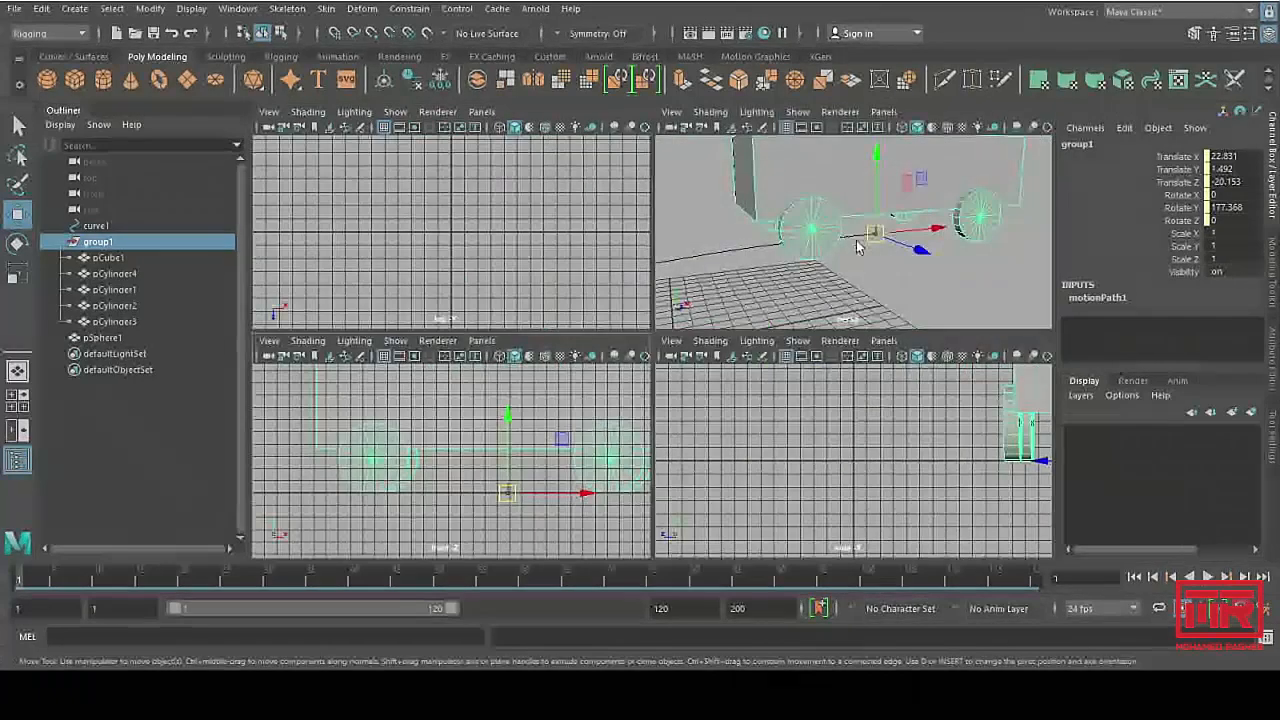
{"action": "key", "text": "space"}
{"action": "right_click_drag", "start_coordinate": [803, 403], "coordinate": [640, 386], "text": "alt"}
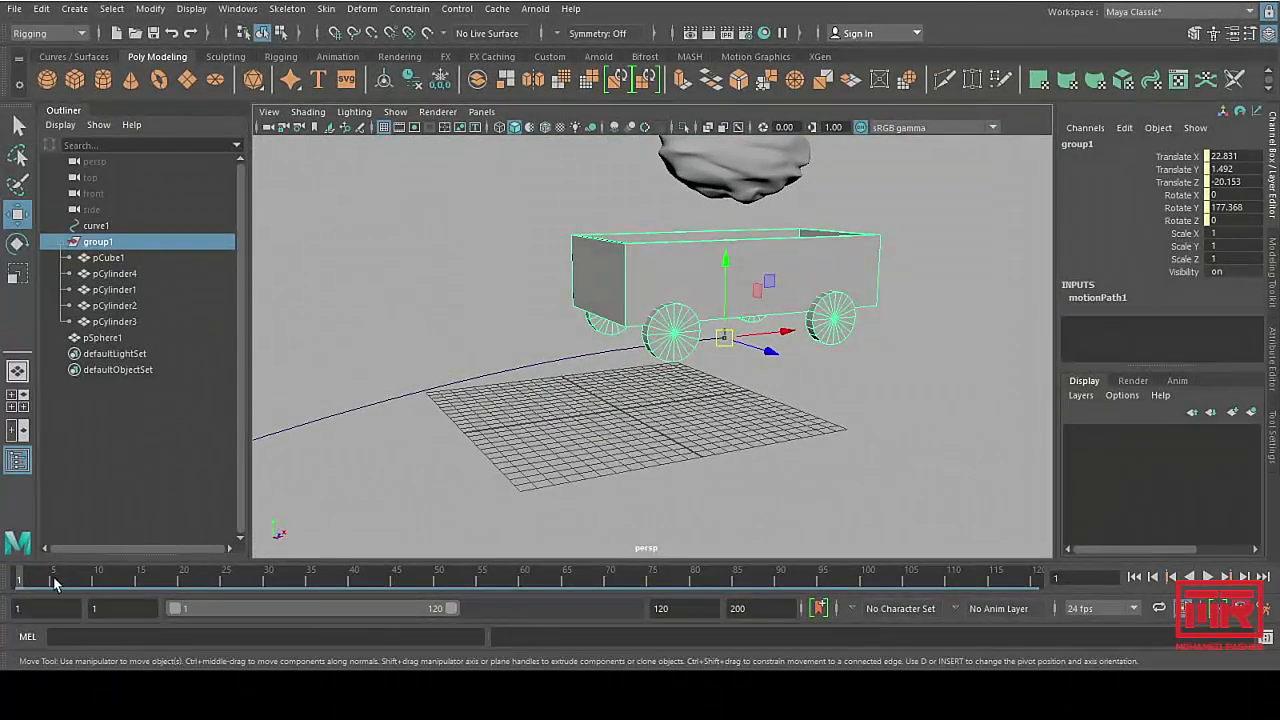
{"action": "left_click_drag", "start_coordinate": [55, 584], "coordinate": [234, 588]}
{"action": "right_click_drag", "start_coordinate": [809, 429], "coordinate": [612, 443], "text": "alt"}
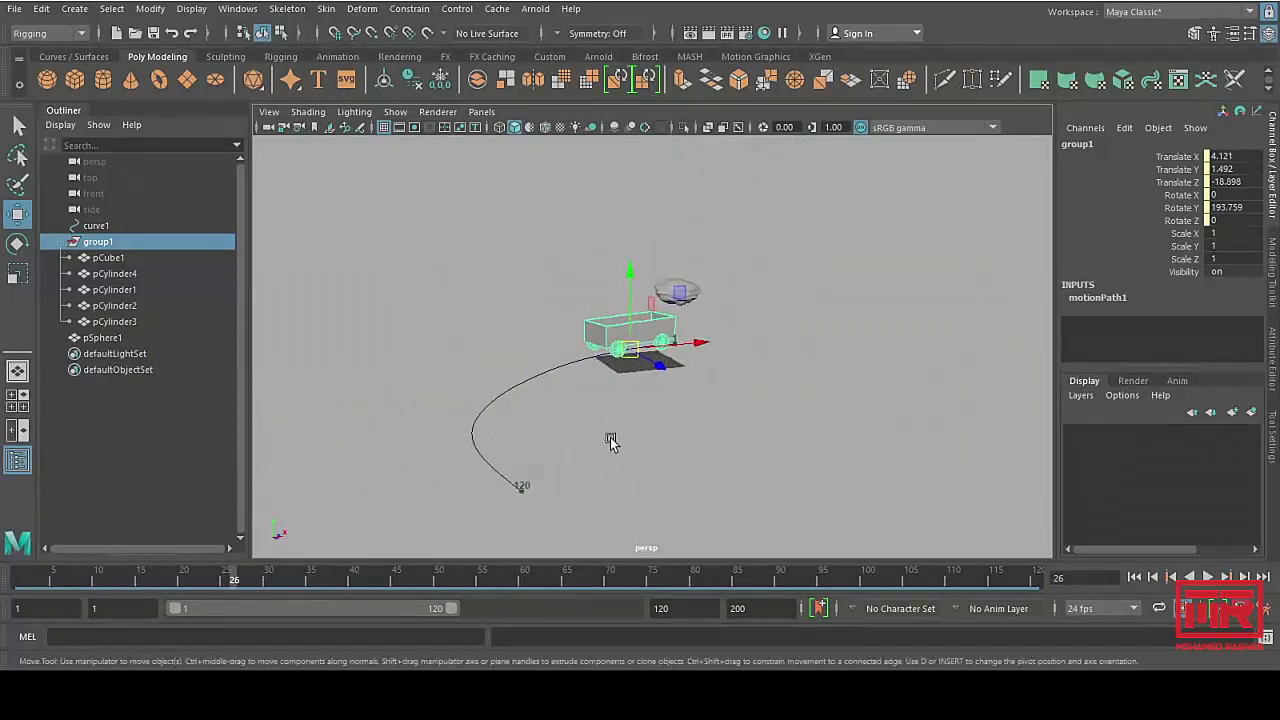
{"action": "left_click_drag", "start_coordinate": [170, 582], "coordinate": [14, 592]}
{"action": "key", "text": "f"}
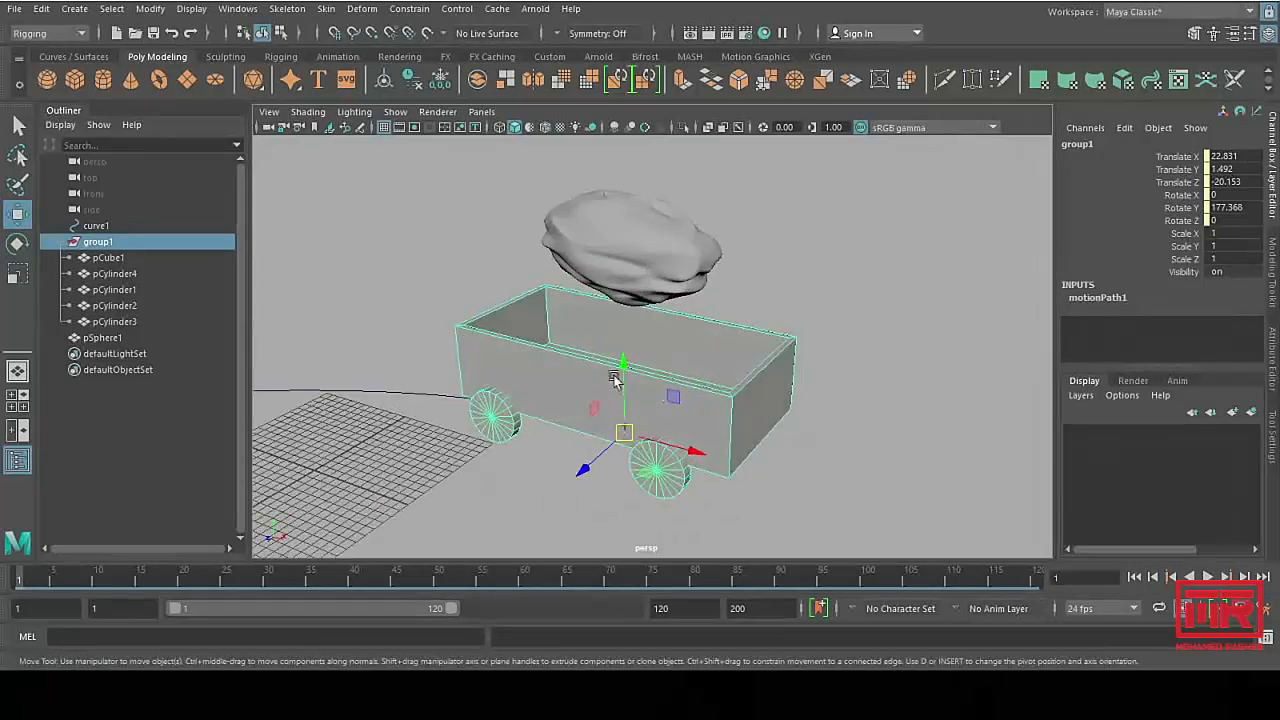
Step: Select the pCube1 cart body and make it a passive rigid body
{"action": "left_click", "coordinate": [550, 318]}
{"action": "left_click_drag", "start_coordinate": [550, 318], "coordinate": [640, 347], "text": "alt"}
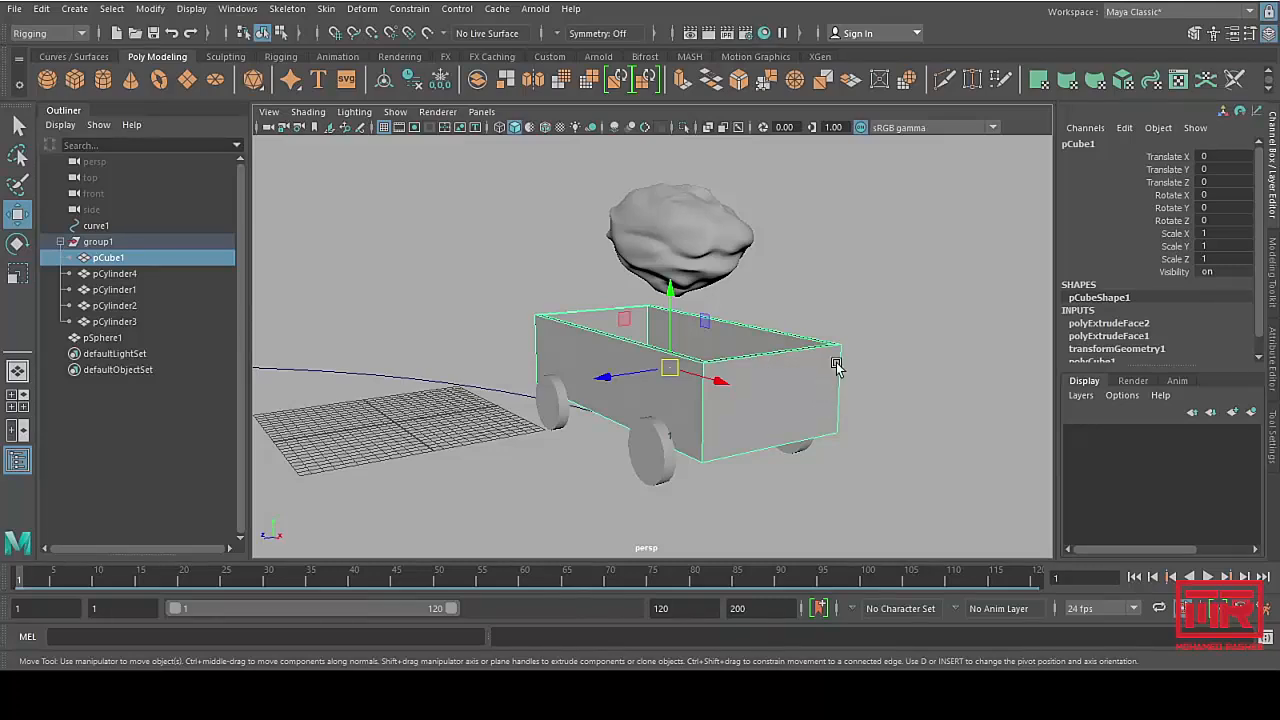
{"action": "mouse_move", "coordinate": [760, 409]}
{"action": "left_mouse_down", "text": "alt"}
{"action": "mouse_move", "coordinate": [740, 408]}
{"action": "mouse_move", "coordinate": [780, 417]}
{"action": "mouse_move", "coordinate": [765, 423]}
{"action": "left_mouse_up", "text": "alt"}
{"action": "left_click", "coordinate": [781, 348]}
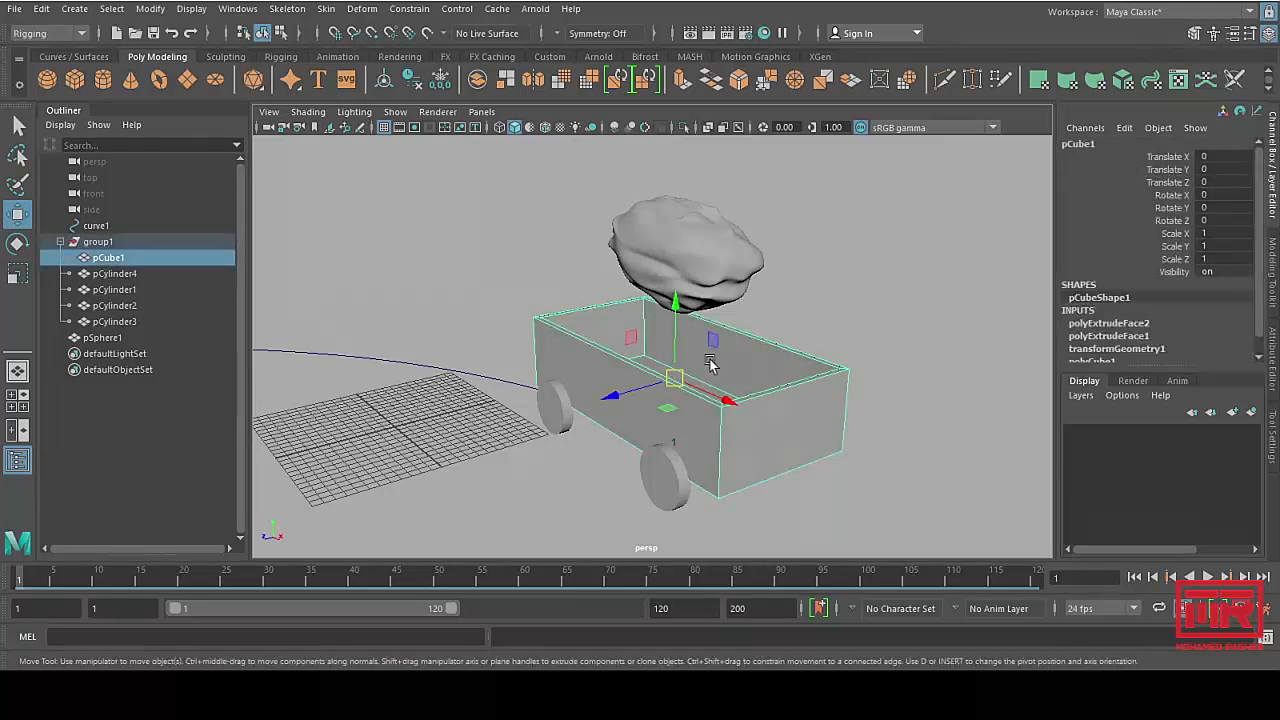
{"action": "left_click", "coordinate": [43, 35]}
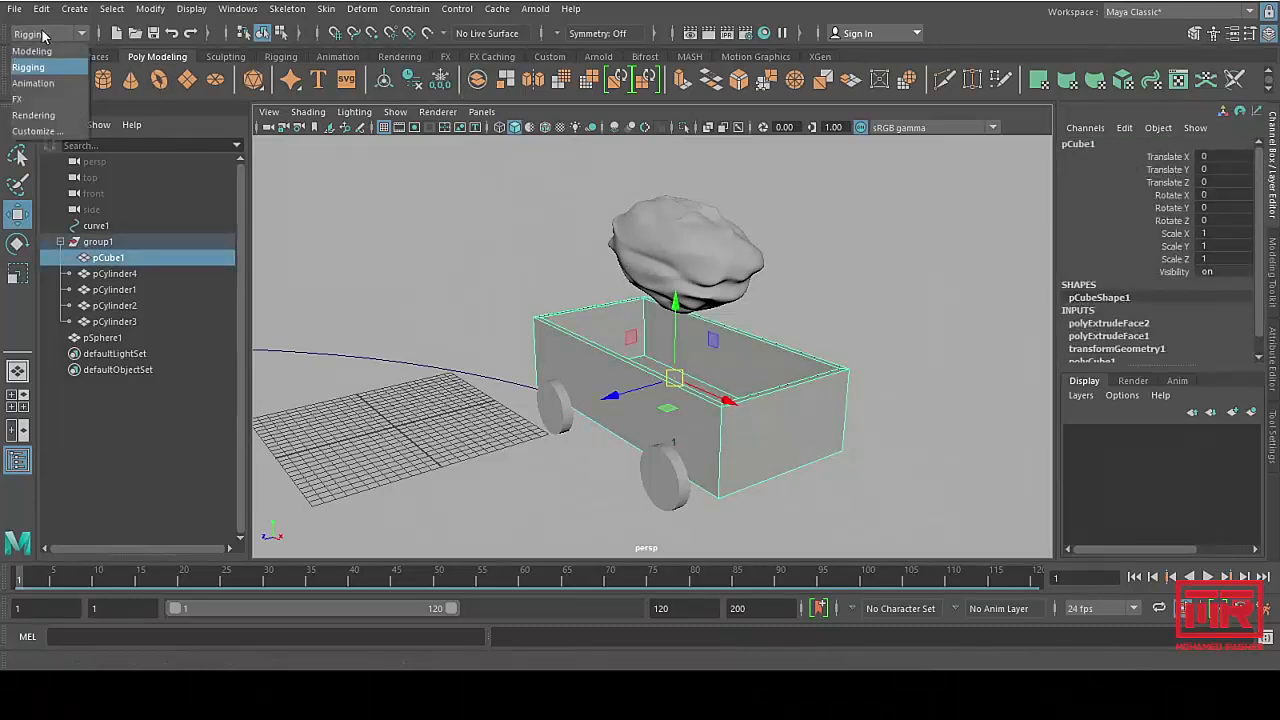
{"action": "left_click", "coordinate": [18, 99]}
{"action": "left_click", "coordinate": [551, 10]}
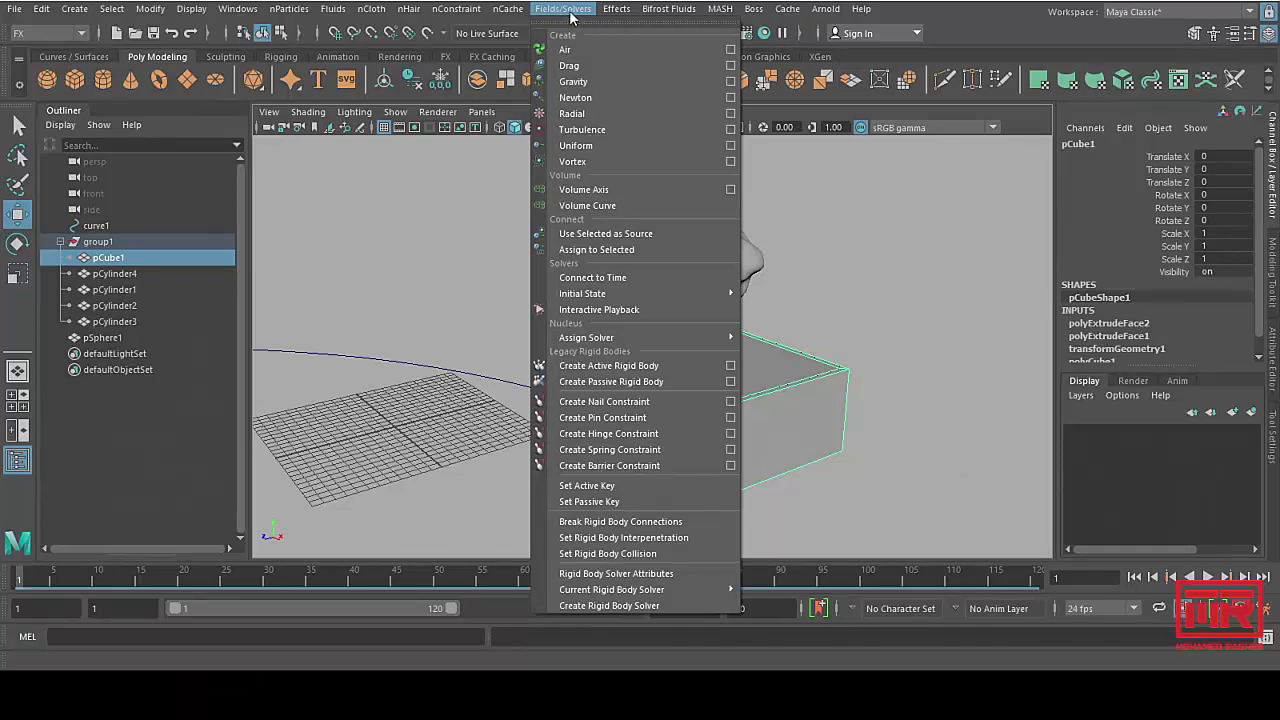
{"action": "left_click", "coordinate": [618, 385]}
Step: Check the cart's rigid body against the full motion curve at the start of the timeline
{"action": "right_click_drag", "start_coordinate": [698, 426], "coordinate": [385, 405], "text": "alt"}
{"action": "middle_click_drag", "start_coordinate": [540, 422], "coordinate": [743, 423], "text": "alt"}
{"action": "right_click_drag", "start_coordinate": [743, 423], "coordinate": [716, 403], "text": "alt"}
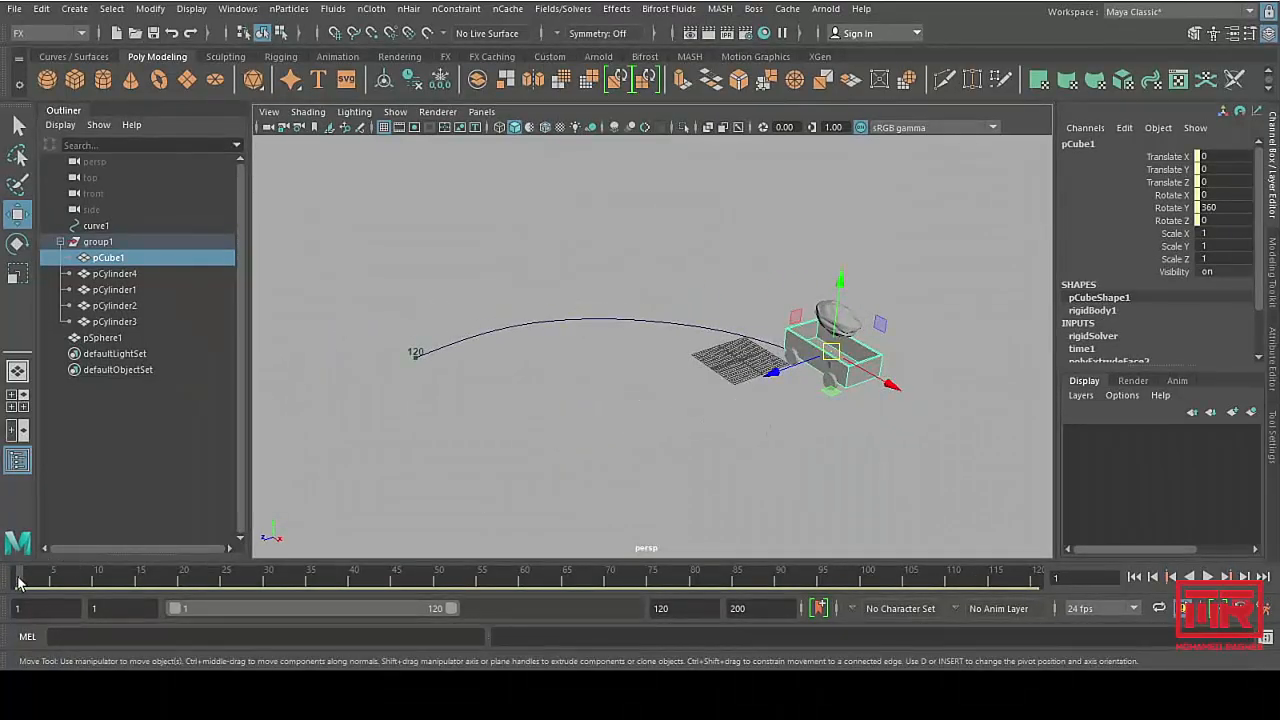
{"action": "mouse_move", "coordinate": [18, 583]}
{"action": "left_mouse_down"}
{"action": "mouse_move", "coordinate": [450, 608]}
{"action": "mouse_move", "coordinate": [18, 590]}
{"action": "left_mouse_up"}
{"action": "middle_click_drag", "start_coordinate": [715, 416], "coordinate": [545, 424], "text": "alt"}
{"action": "right_click_drag", "start_coordinate": [545, 424], "coordinate": [743, 476], "text": "alt"}
Step: Turn on the Active state of pCube1's rigid body and scrub to frame 35 to test the motion
{"action": "left_click", "coordinate": [1272, 345]}
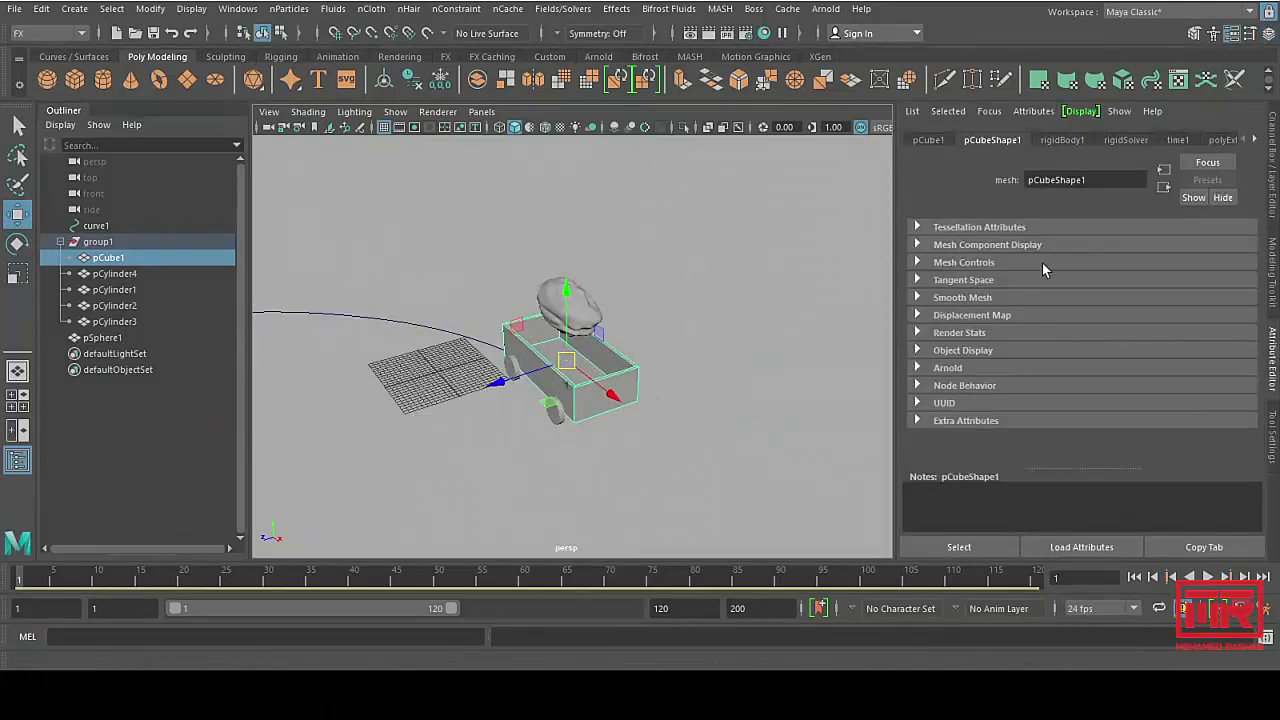
{"action": "left_click", "coordinate": [1060, 140]}
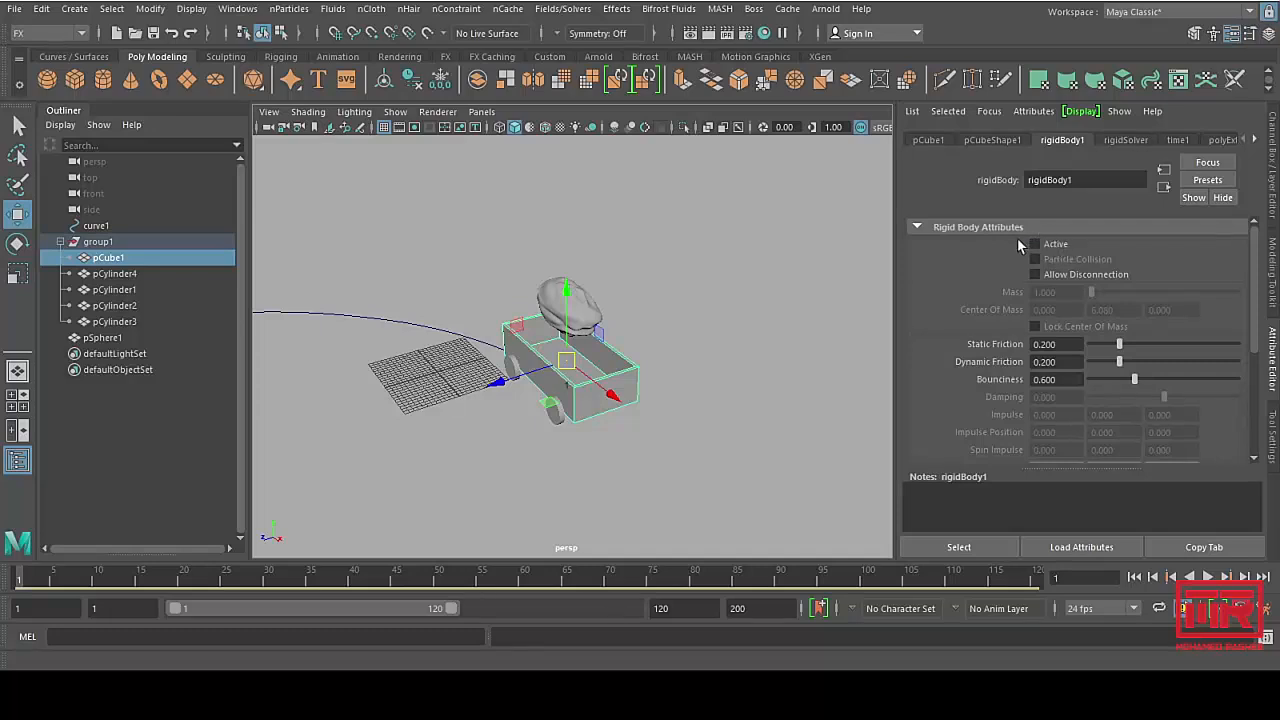
{"action": "left_click", "coordinate": [1048, 251]}
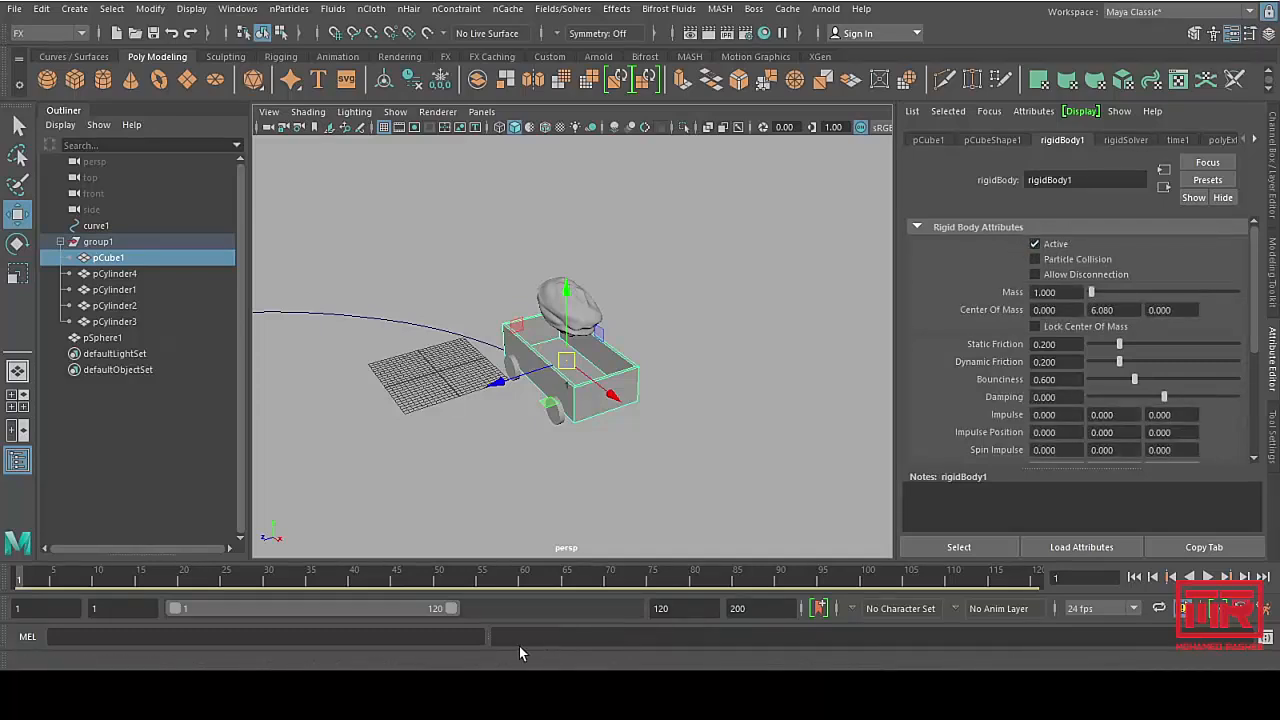
{"action": "left_click_drag", "start_coordinate": [27, 583], "coordinate": [310, 578]}
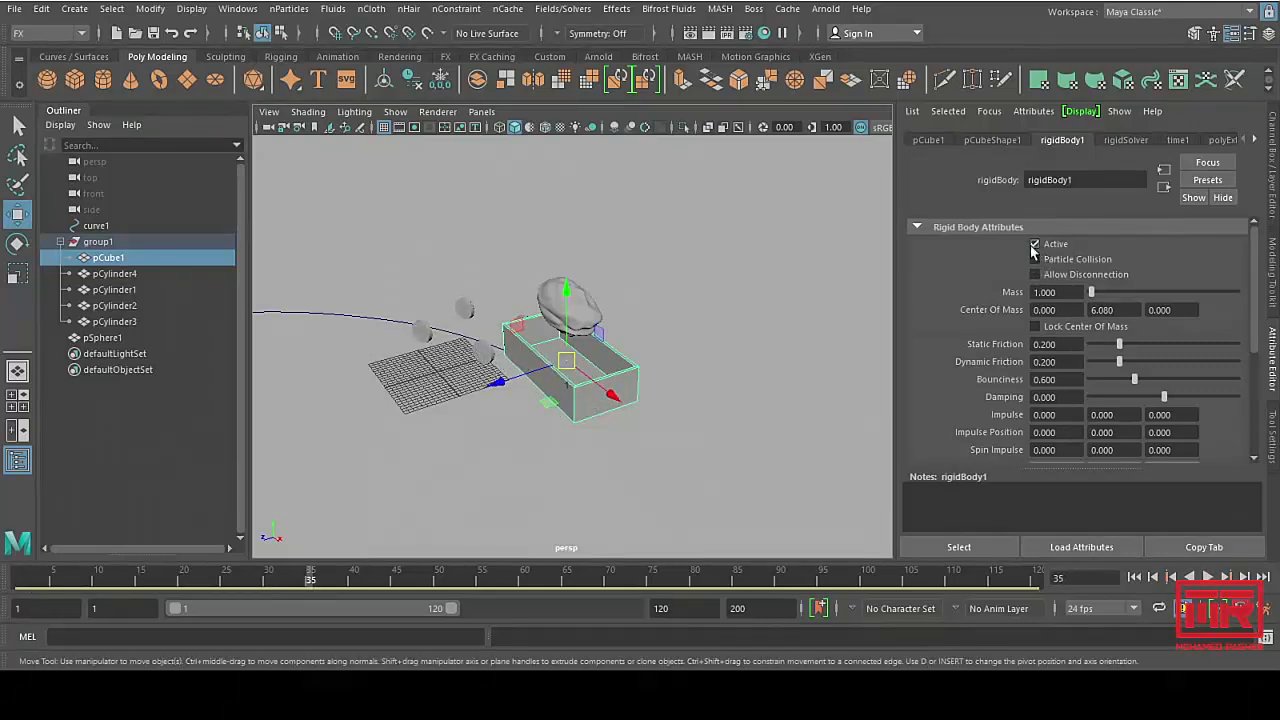
{"action": "left_click", "coordinate": [565, 10]}
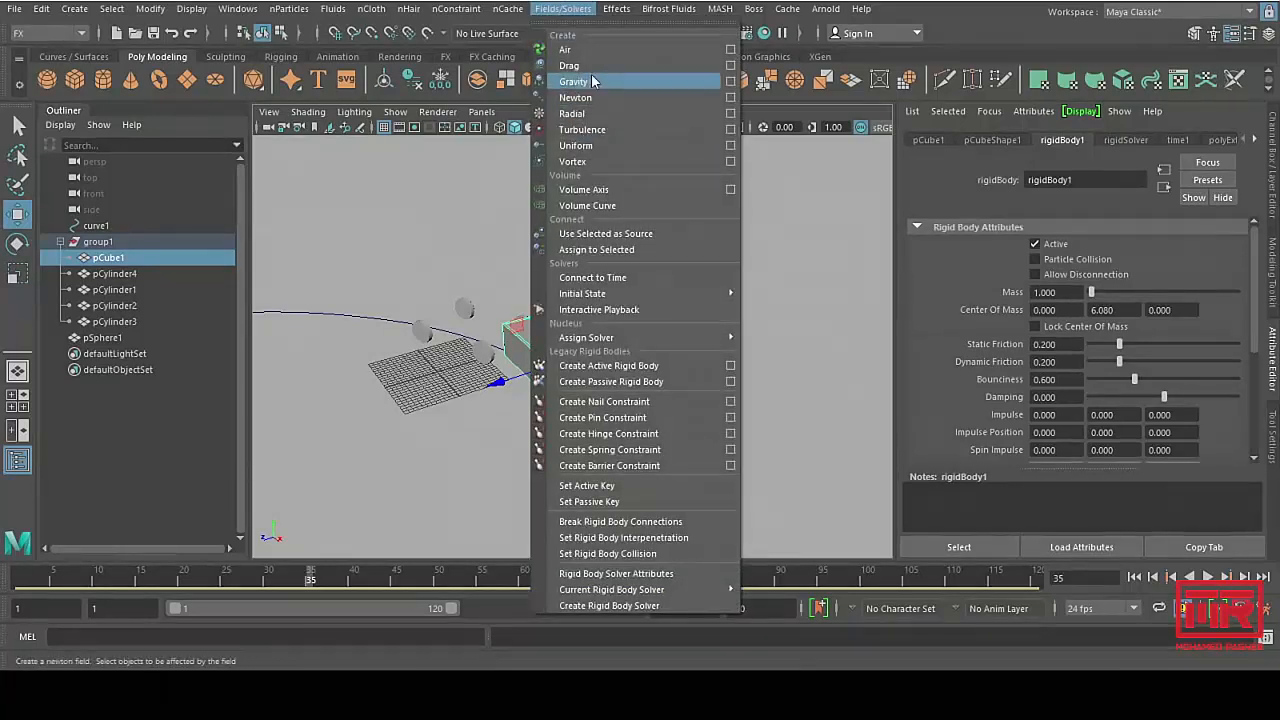
{"action": "left_click", "coordinate": [1270, 160]}
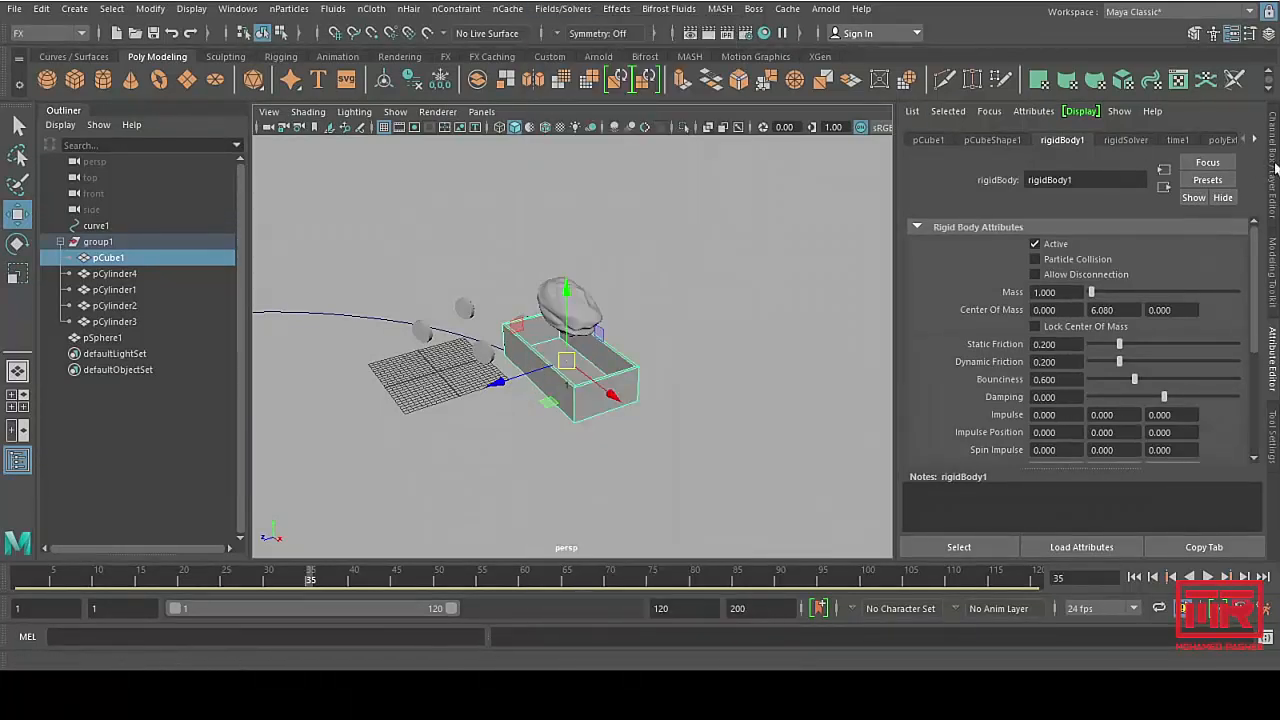
{"action": "left_click", "coordinate": [1273, 165]}
{"action": "scroll", "coordinate": [1138, 328], "scroll_direction": "down", "scroll_amount": 5}
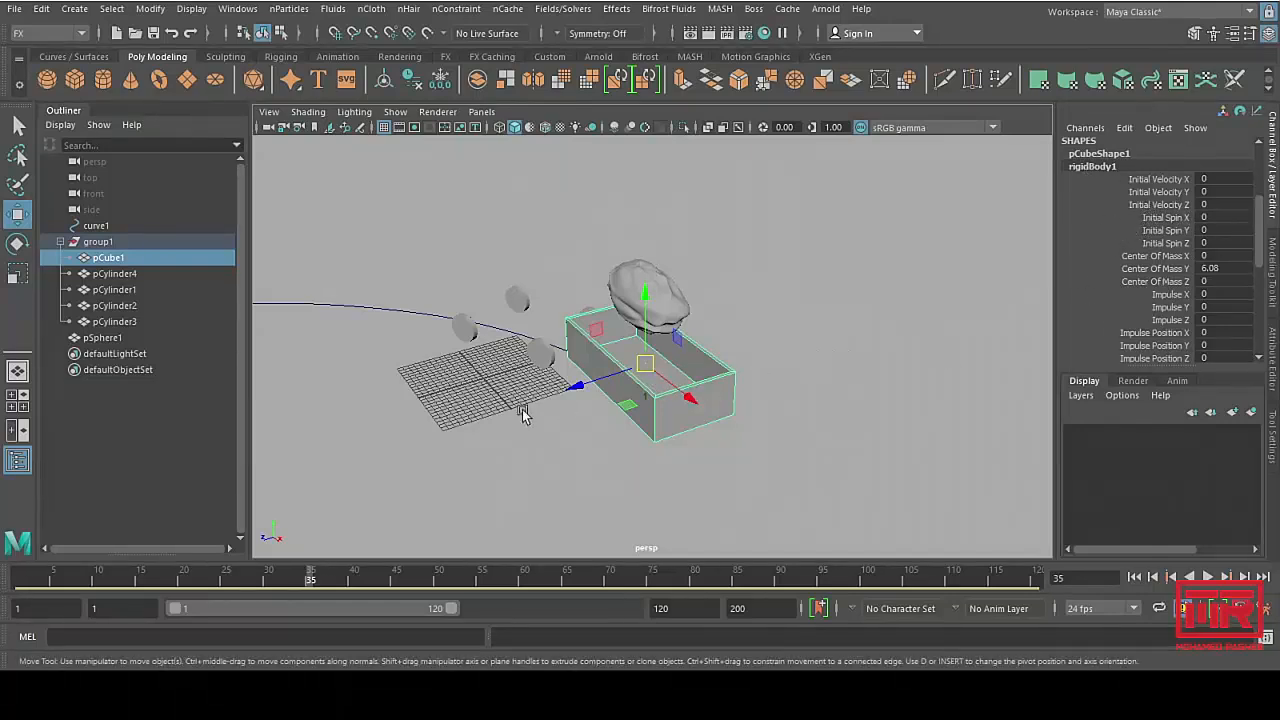
{"action": "middle_click_drag", "start_coordinate": [543, 427], "coordinate": [557, 429]}
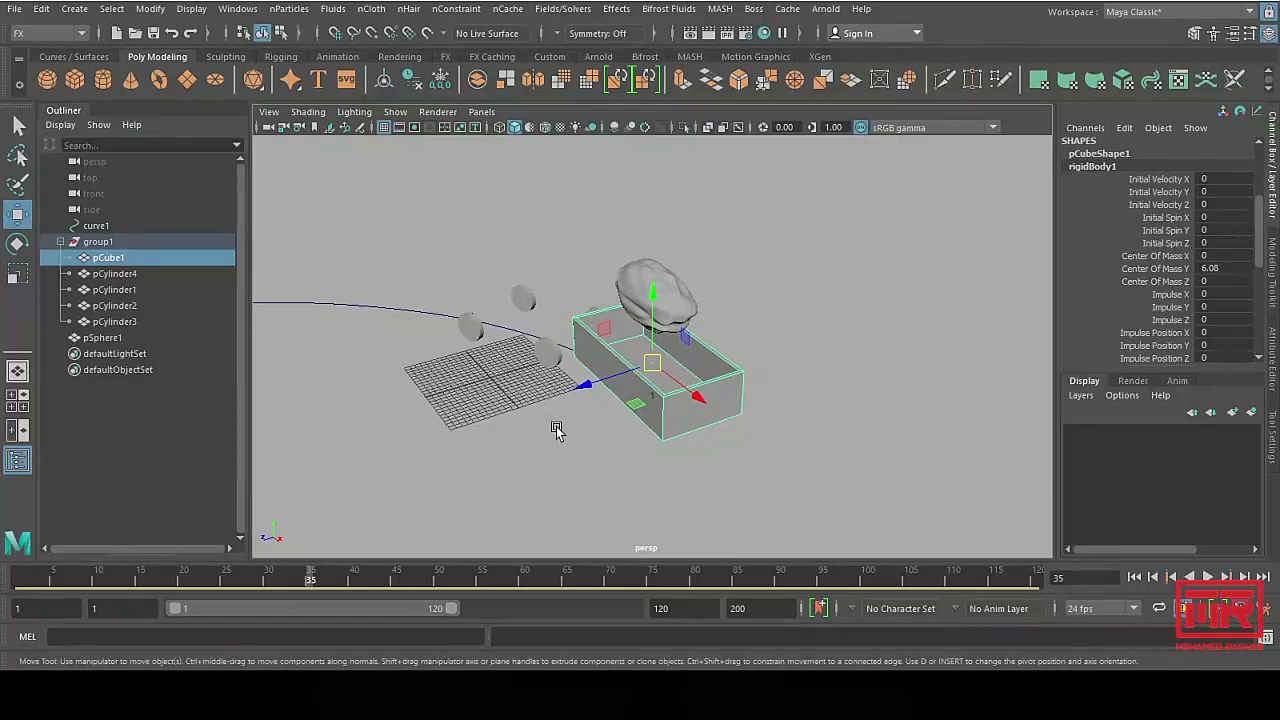
Step: Return to the first frame and turn off the Active state of pCube1's rigid body
{"action": "left_click", "coordinate": [1134, 577]}
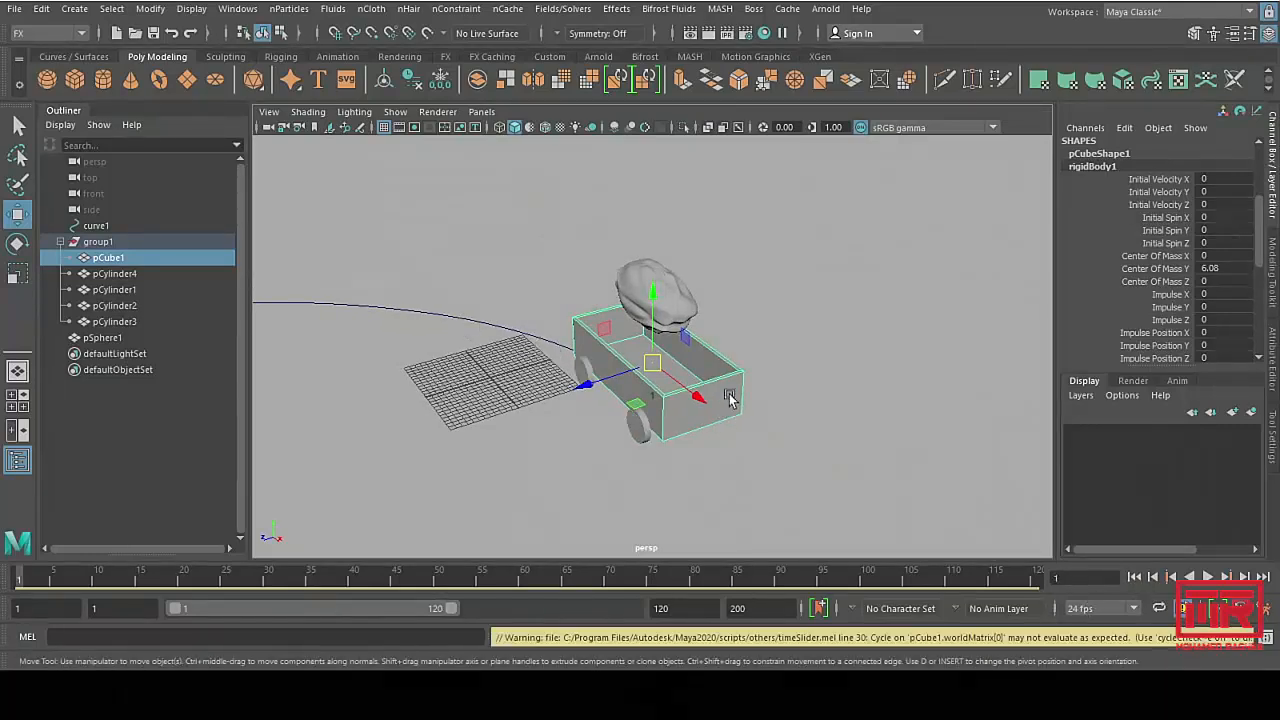
{"action": "left_click", "coordinate": [1274, 365]}
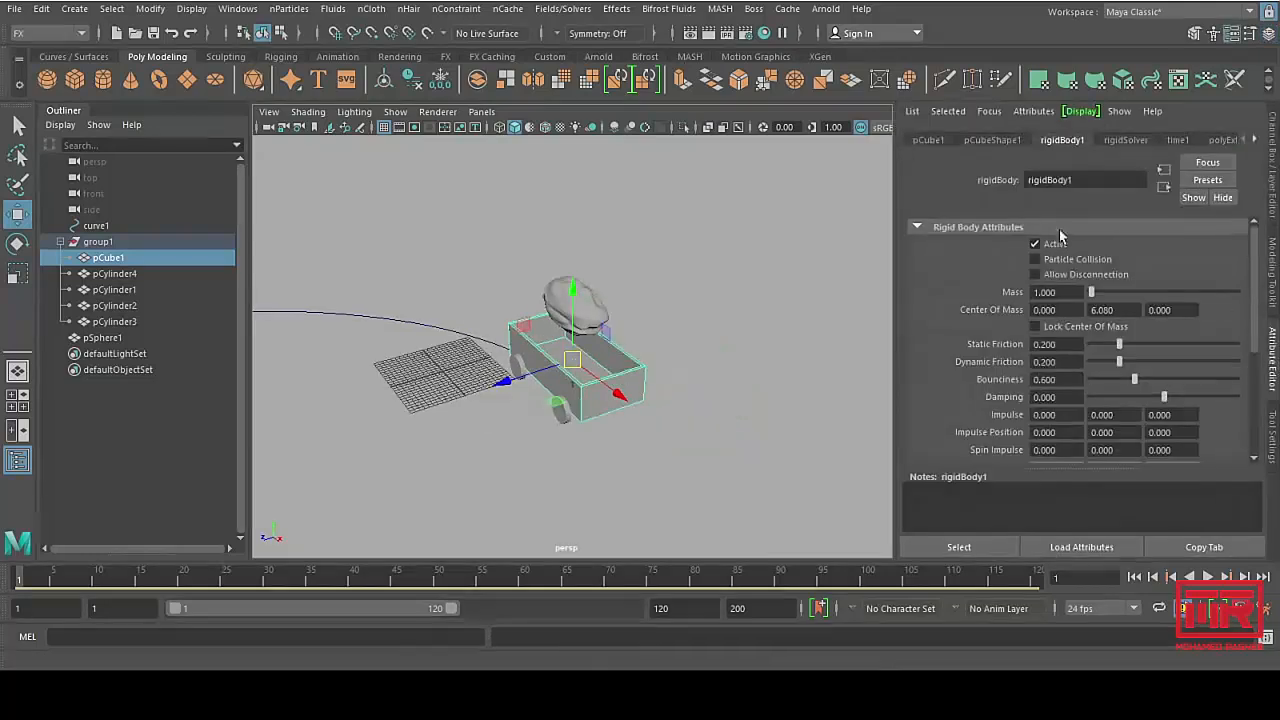
{"action": "left_click", "coordinate": [1054, 246]}
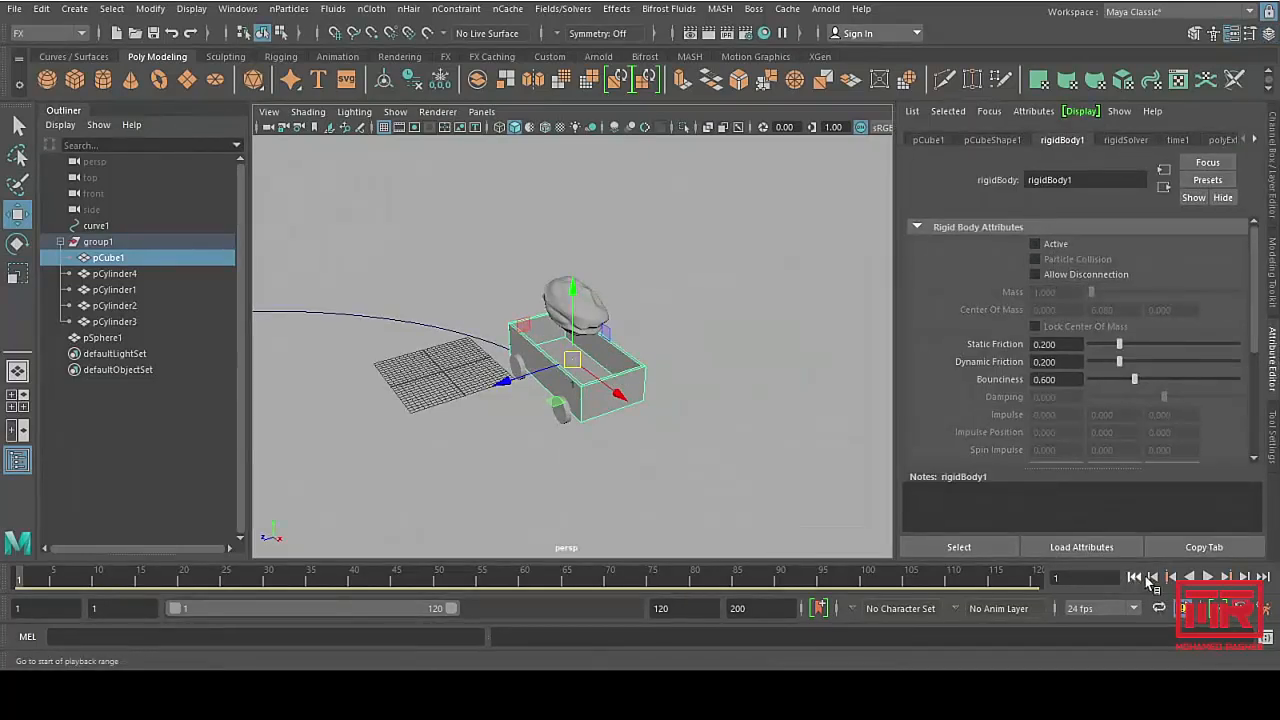
Step: Play the animation briefly to check that the container travels with its wheels, and return to frame 1
{"action": "left_click", "coordinate": [1208, 578]}
{"action": "left_click", "coordinate": [1208, 578]}
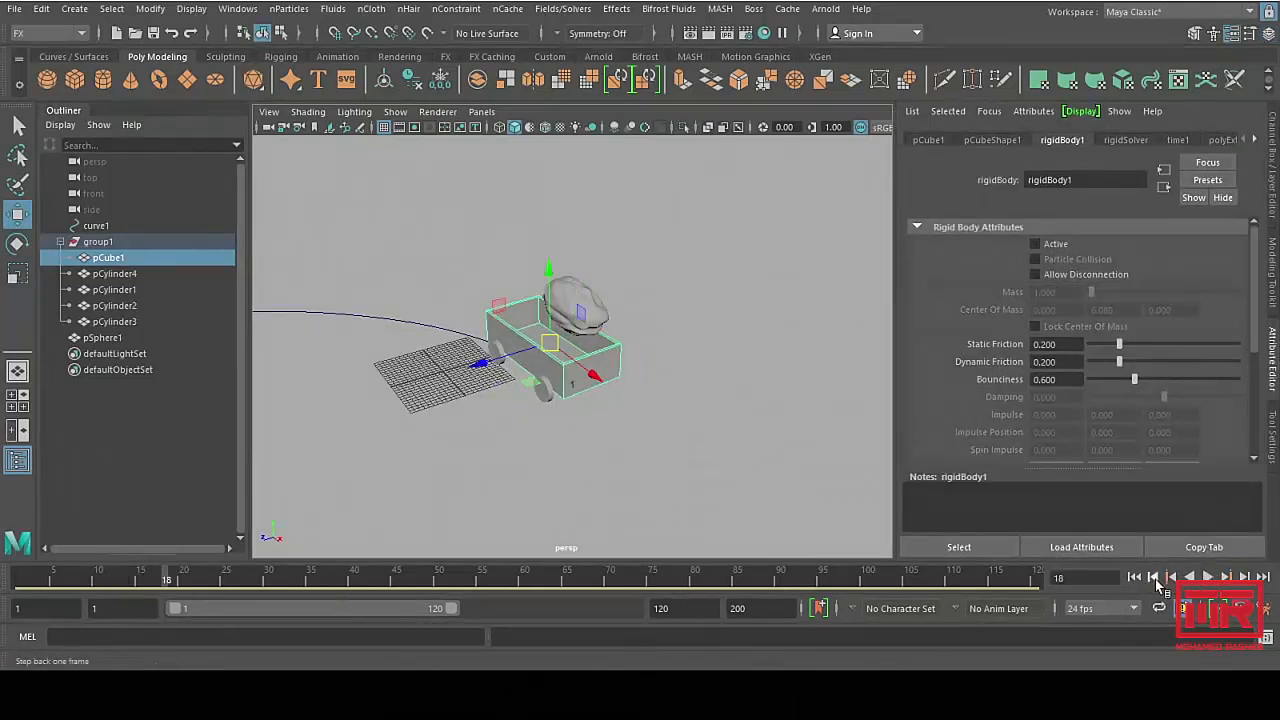
{"action": "left_click", "coordinate": [1133, 579]}
{"action": "middle_click_drag", "start_coordinate": [605, 378], "coordinate": [703, 350], "text": "alt"}
{"action": "scroll", "coordinate": [703, 350], "scroll_direction": "down", "scroll_amount": 2}
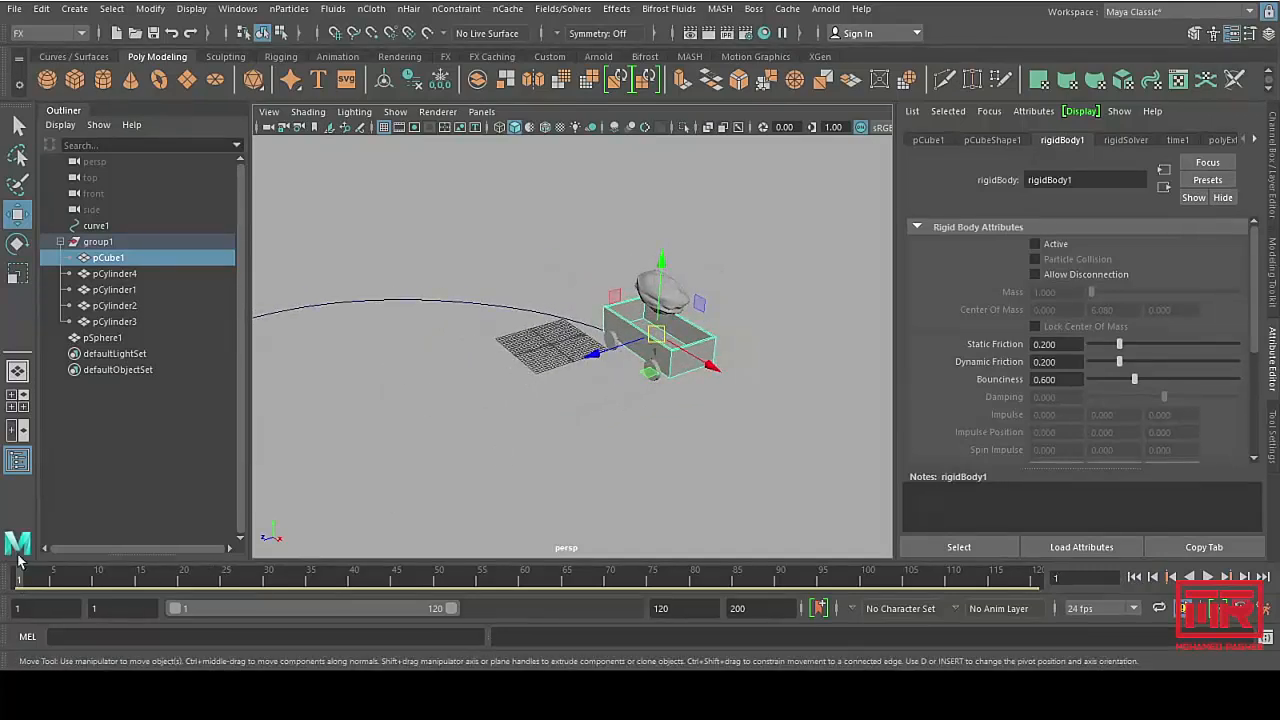
Step: Set a passive key for pCube1's rigid body at frame 1
{"action": "left_click", "coordinate": [562, 8]}
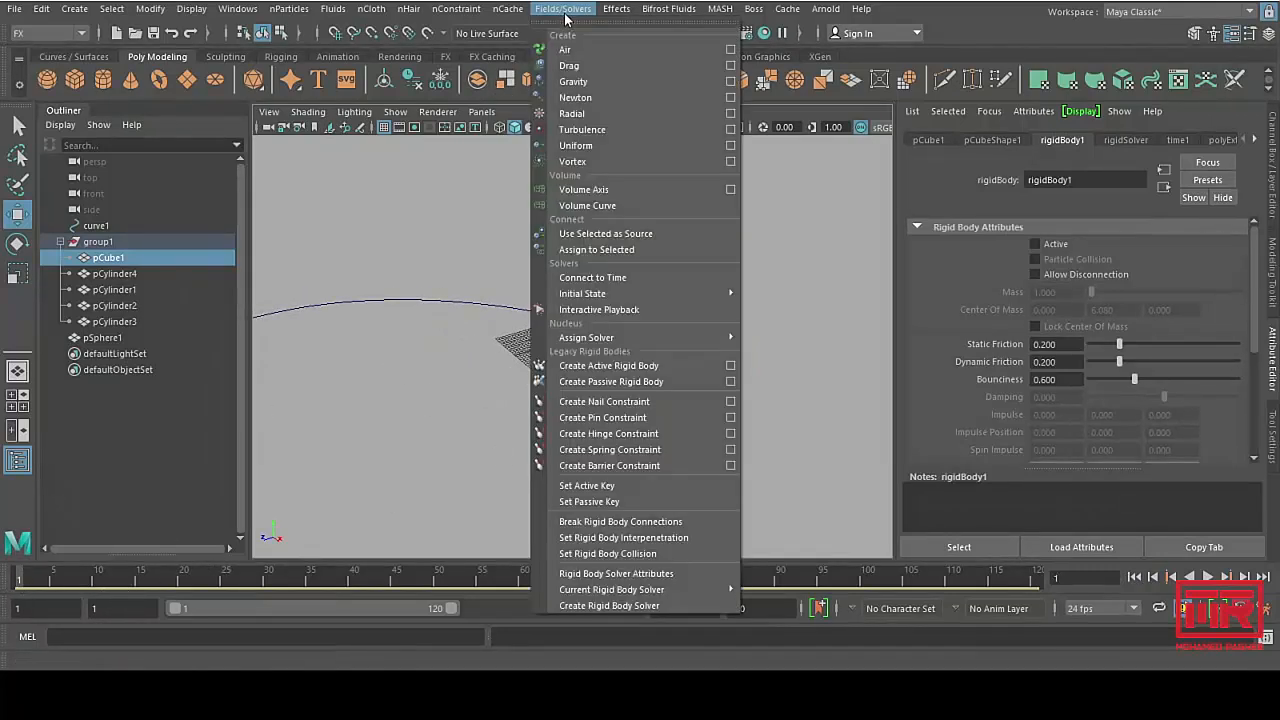
{"action": "left_click", "coordinate": [620, 502]}
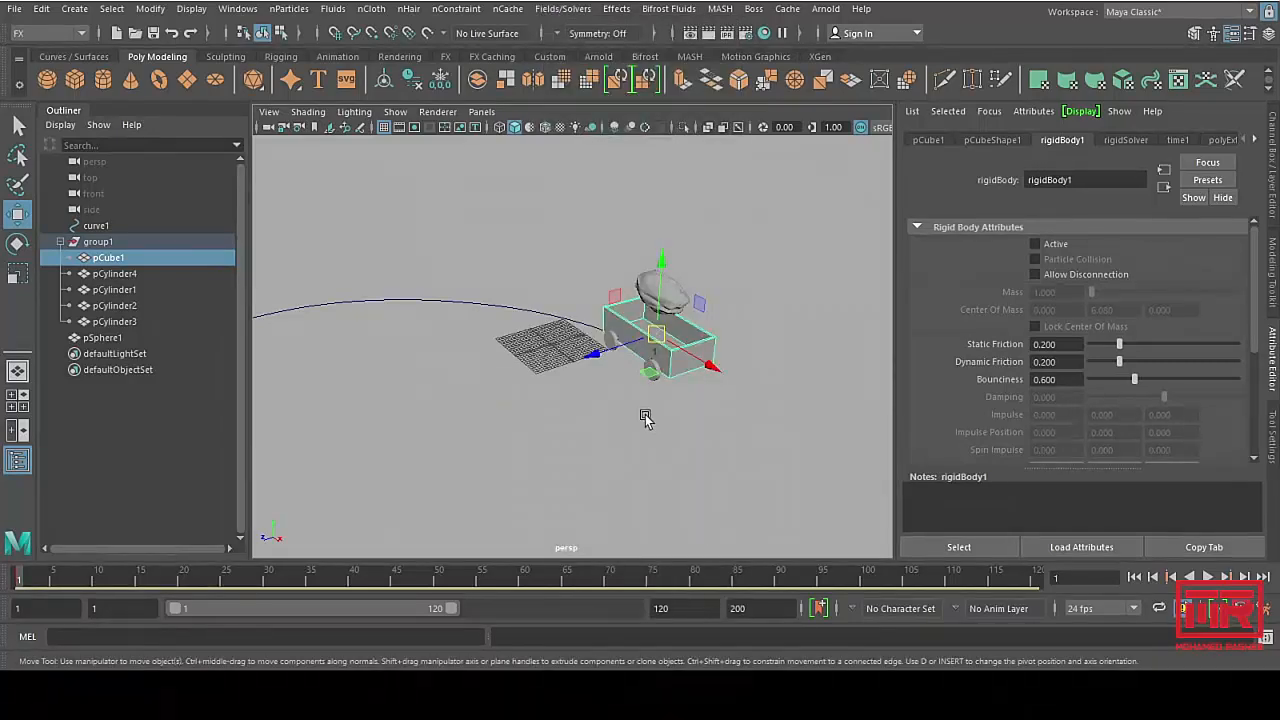
{"action": "left_click_drag", "start_coordinate": [640, 417], "coordinate": [863, 529], "text": "alt"}
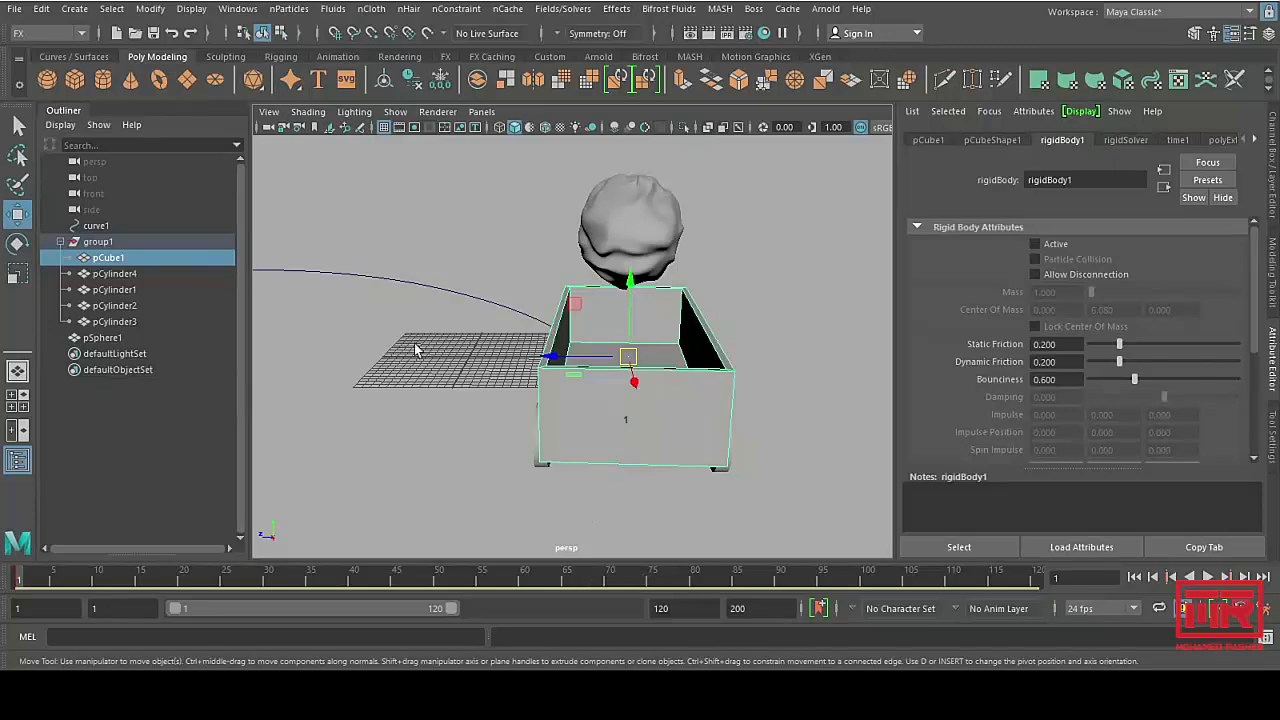
Step: Scrub the finished example scene to review how the cart and sphere move along the path
{"action": "left_click", "coordinate": [507, 604]}
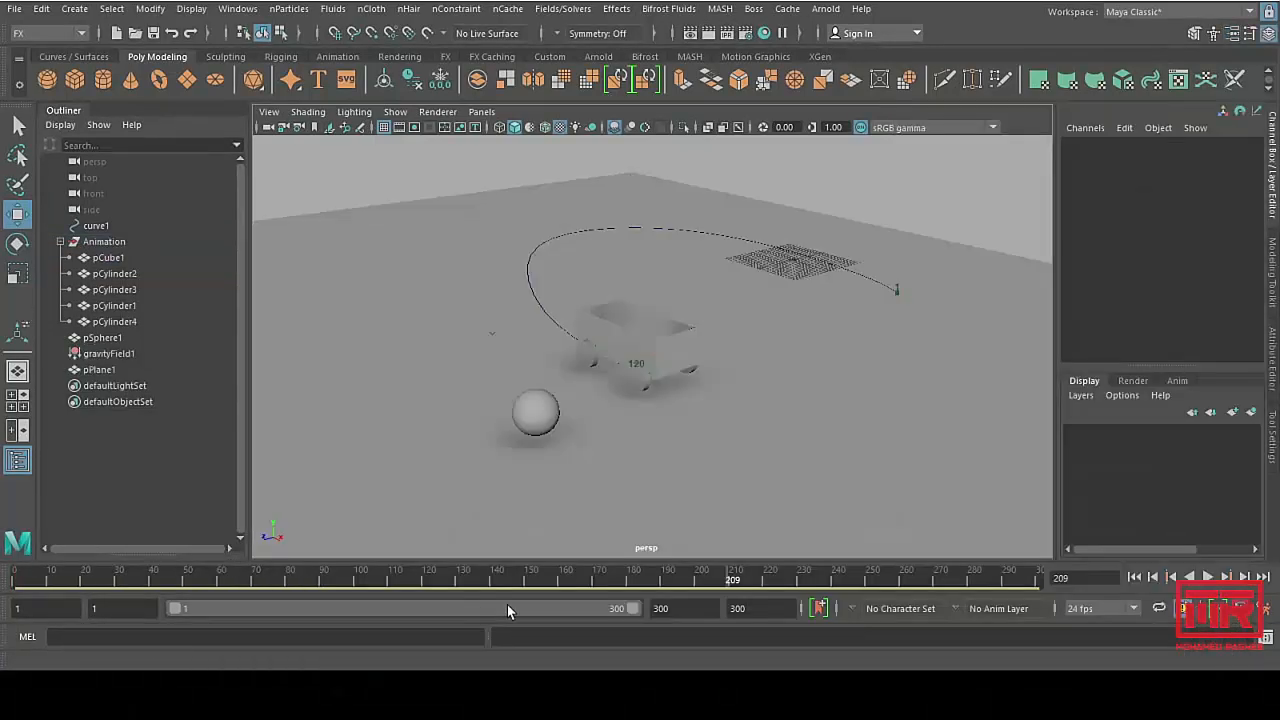
{"action": "mouse_move", "coordinate": [639, 583]}
{"action": "left_mouse_down"}
{"action": "mouse_move", "coordinate": [720, 580]}
{"action": "mouse_move", "coordinate": [586, 580]}
{"action": "mouse_move", "coordinate": [678, 582]}
{"action": "mouse_move", "coordinate": [616, 581]}
{"action": "left_mouse_up"}
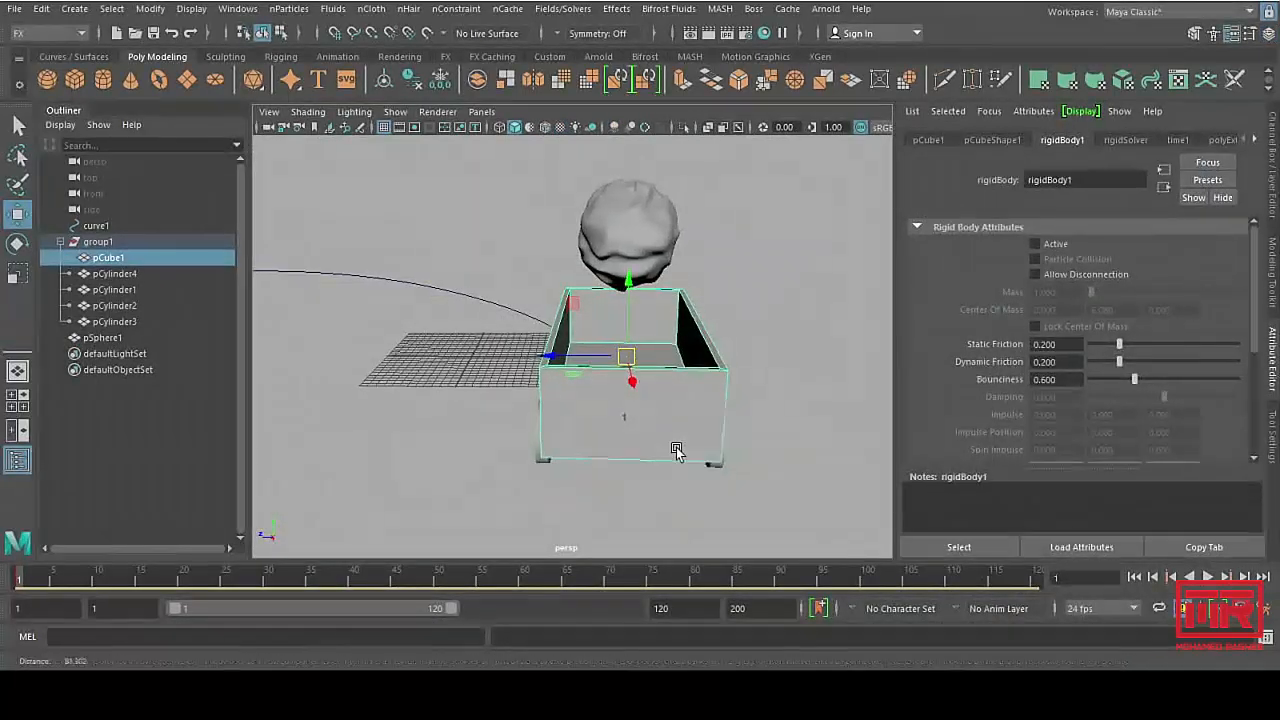
Step: Examine the position of pSphere1 above the open container from several angles
{"action": "mouse_move", "coordinate": [674, 449]}
{"action": "left_mouse_down", "text": "alt"}
{"action": "mouse_move", "coordinate": [390, 421]}
{"action": "mouse_move", "coordinate": [729, 403]}
{"action": "mouse_move", "coordinate": [763, 471]}
{"action": "mouse_move", "coordinate": [674, 449]}
{"action": "left_mouse_up", "text": "alt"}
{"action": "middle_click_drag", "start_coordinate": [541, 436], "coordinate": [593, 434], "text": "alt"}
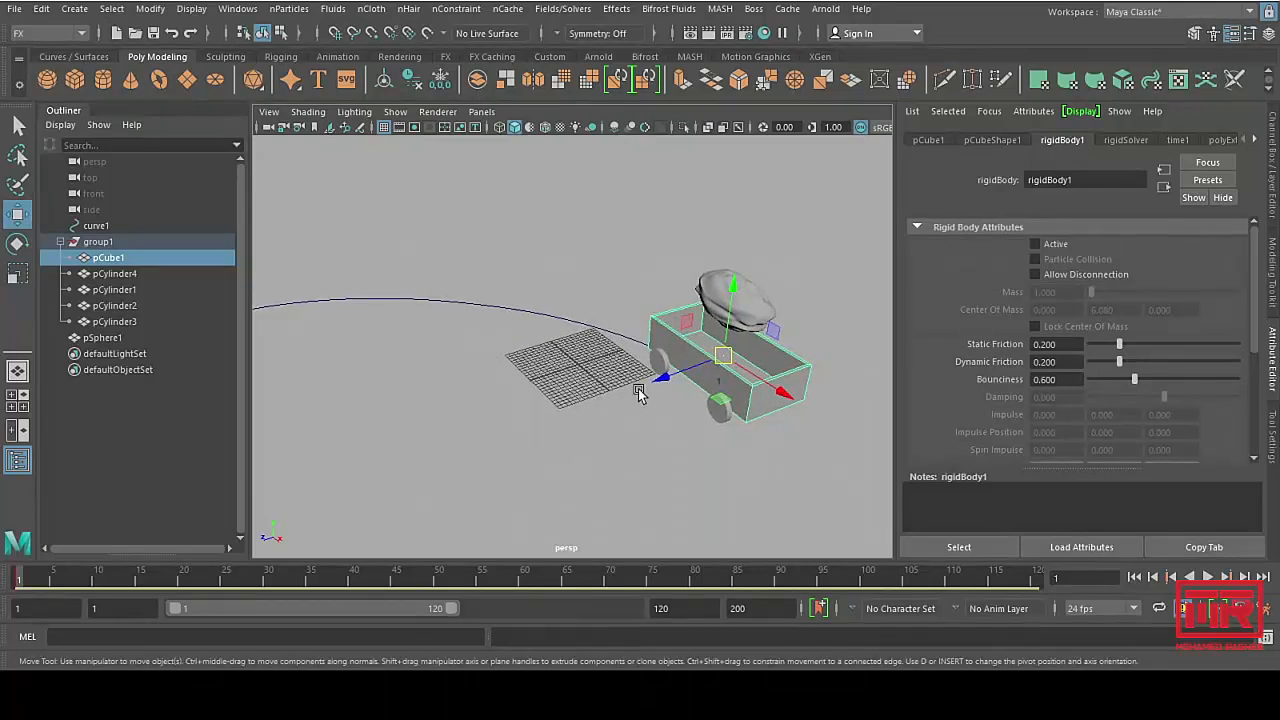
{"action": "left_click_drag", "start_coordinate": [640, 391], "coordinate": [523, 397], "text": "alt"}
{"action": "right_click_drag", "start_coordinate": [523, 397], "coordinate": [684, 440], "text": "alt"}
{"action": "left_click_drag", "start_coordinate": [684, 440], "coordinate": [607, 355], "text": "alt"}
{"action": "left_click", "coordinate": [602, 282]}
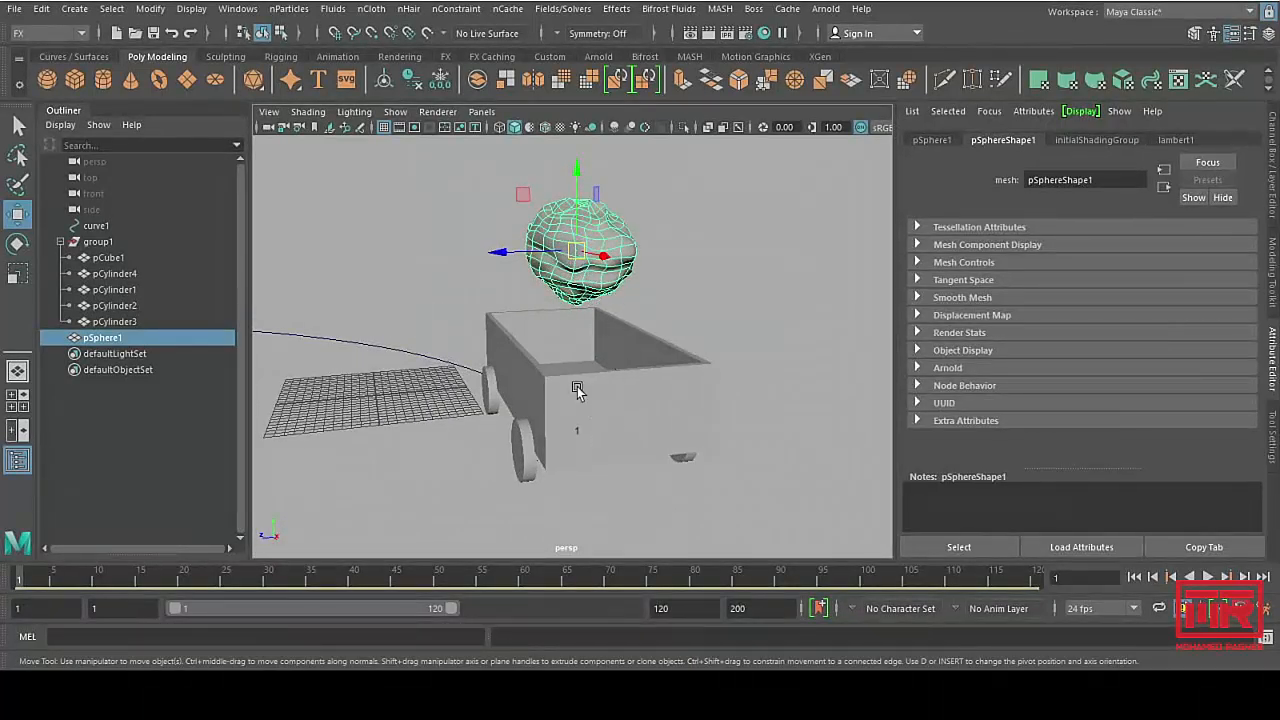
{"action": "left_click_drag", "start_coordinate": [600, 374], "coordinate": [505, 370], "text": "alt"}
{"action": "left_click_drag", "start_coordinate": [670, 452], "coordinate": [668, 407], "text": "alt"}
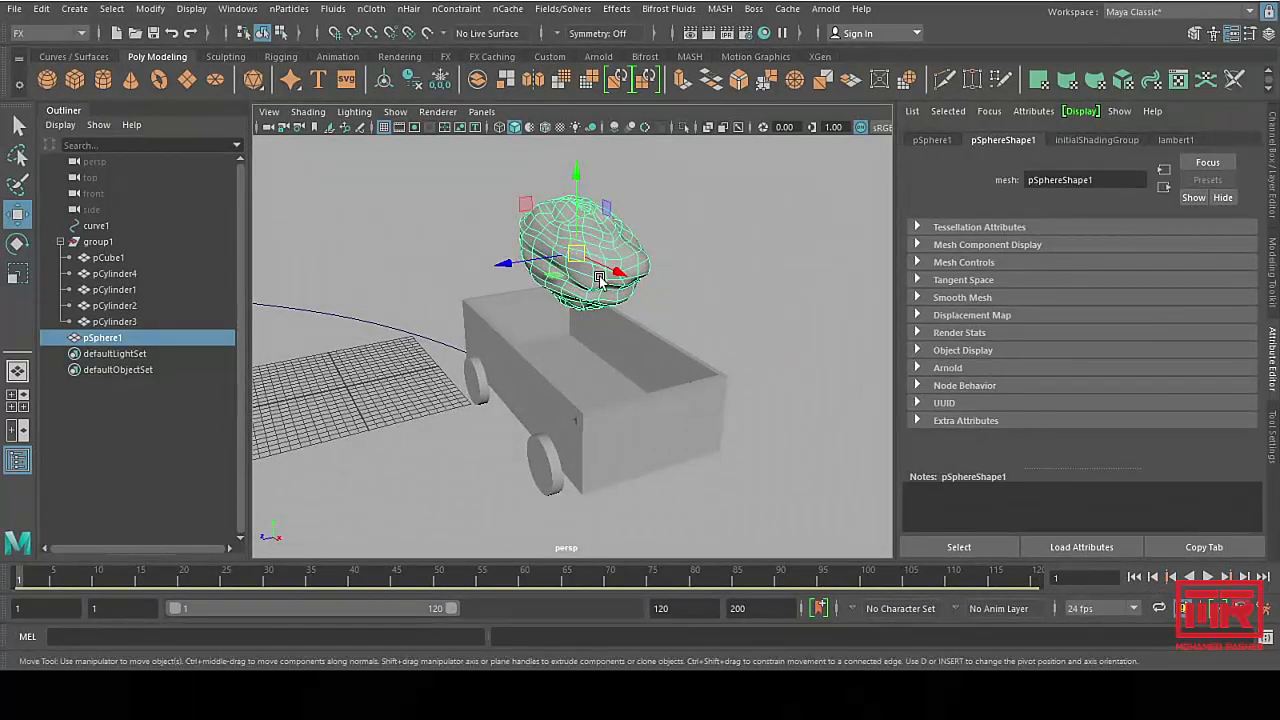
{"action": "left_click_drag", "start_coordinate": [570, 224], "coordinate": [592, 228], "text": "alt"}
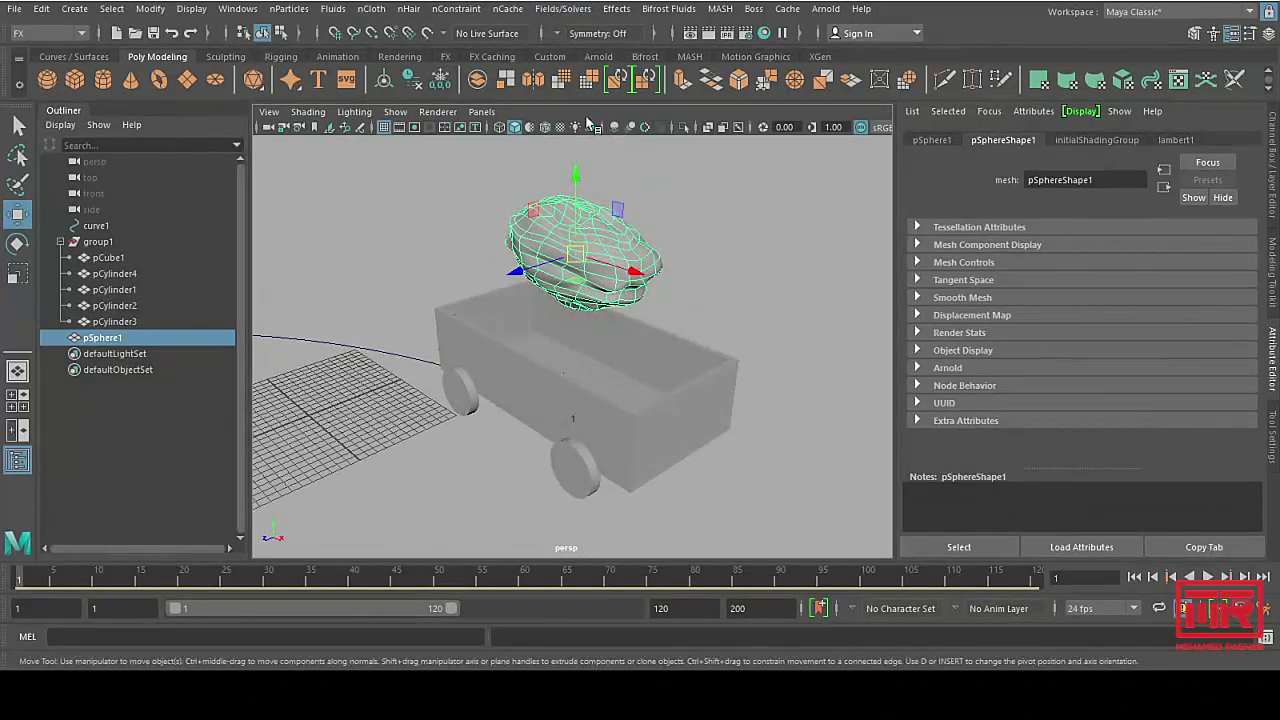
Step: Apply a gravity field to pSphere1 alone, leaving pCube1 out of the selection
{"action": "left_click", "coordinate": [562, 10]}
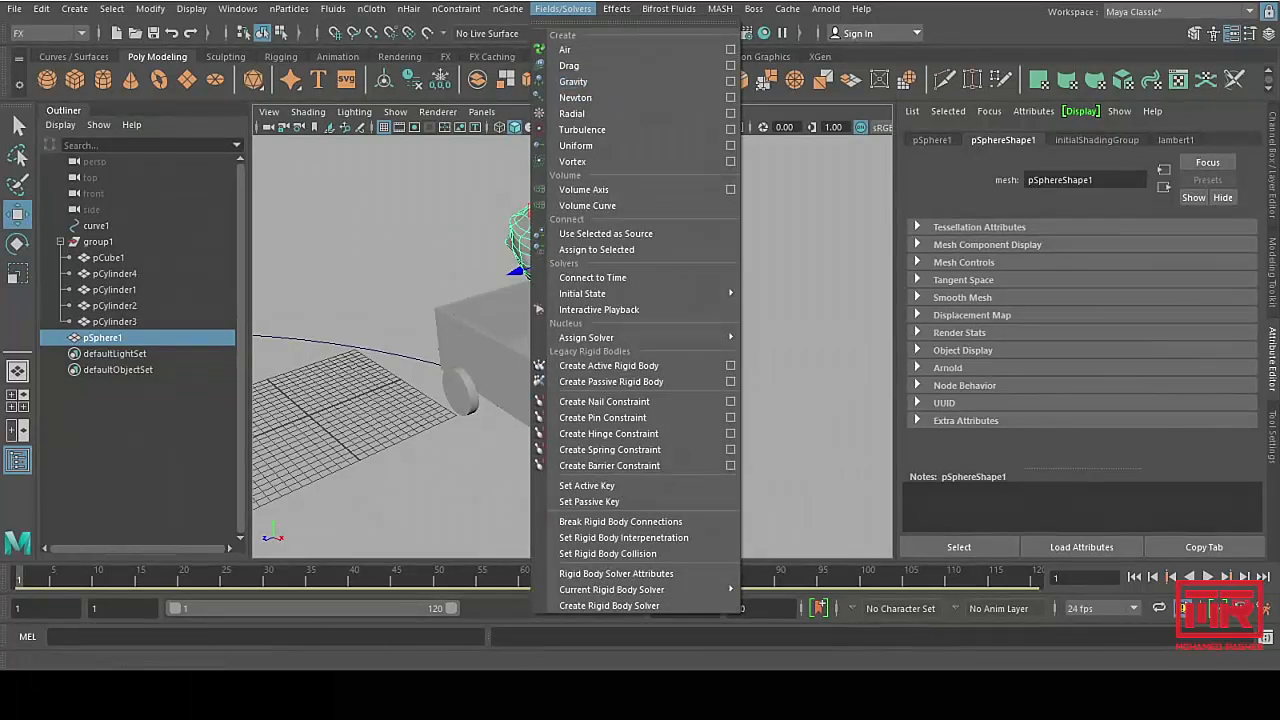
{"action": "left_click", "coordinate": [474, 200]}
{"action": "left_click", "coordinate": [482, 178]}
{"action": "left_click", "coordinate": [581, 215]}
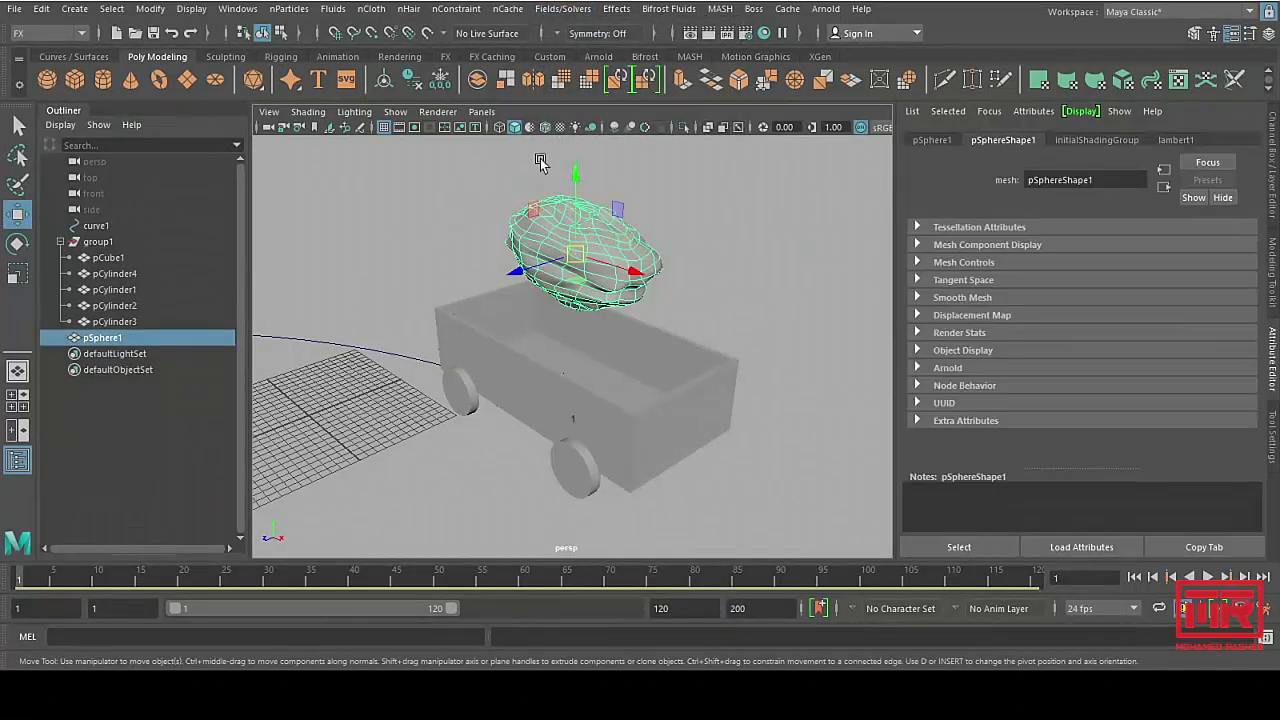
{"action": "left_click", "coordinate": [705, 366], "text": "shift"}
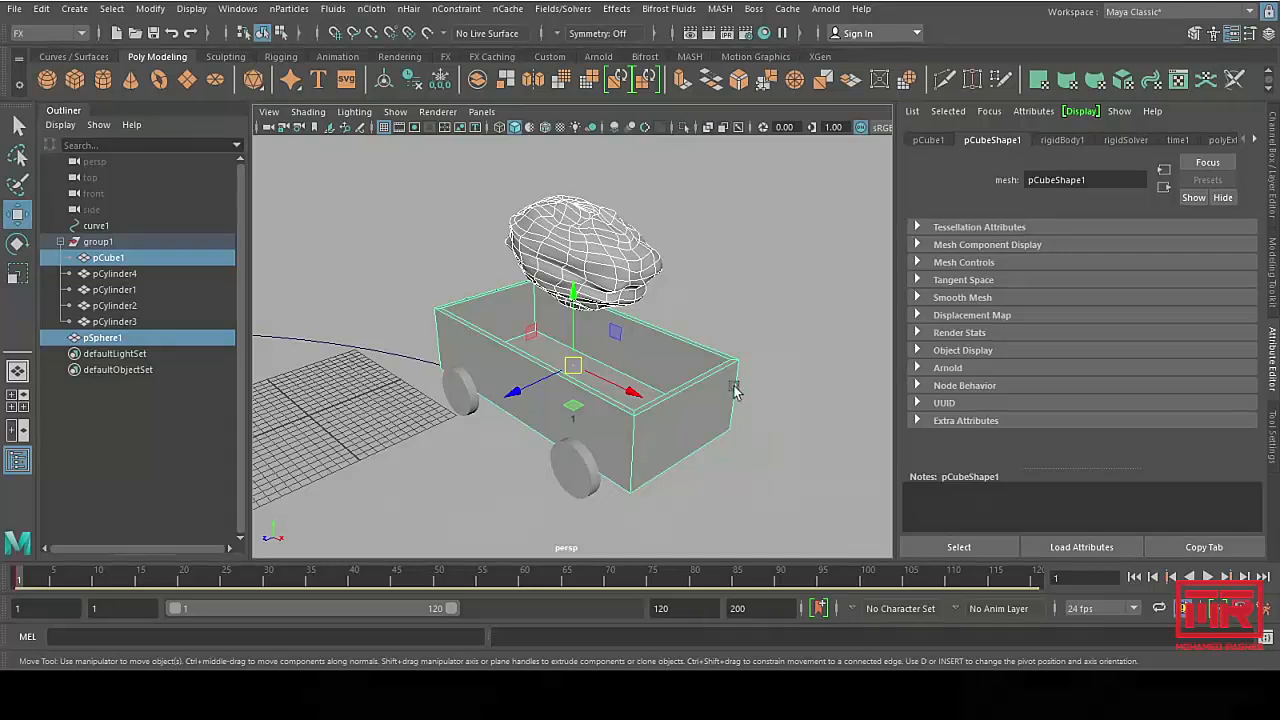
{"action": "left_click", "coordinate": [586, 200]}
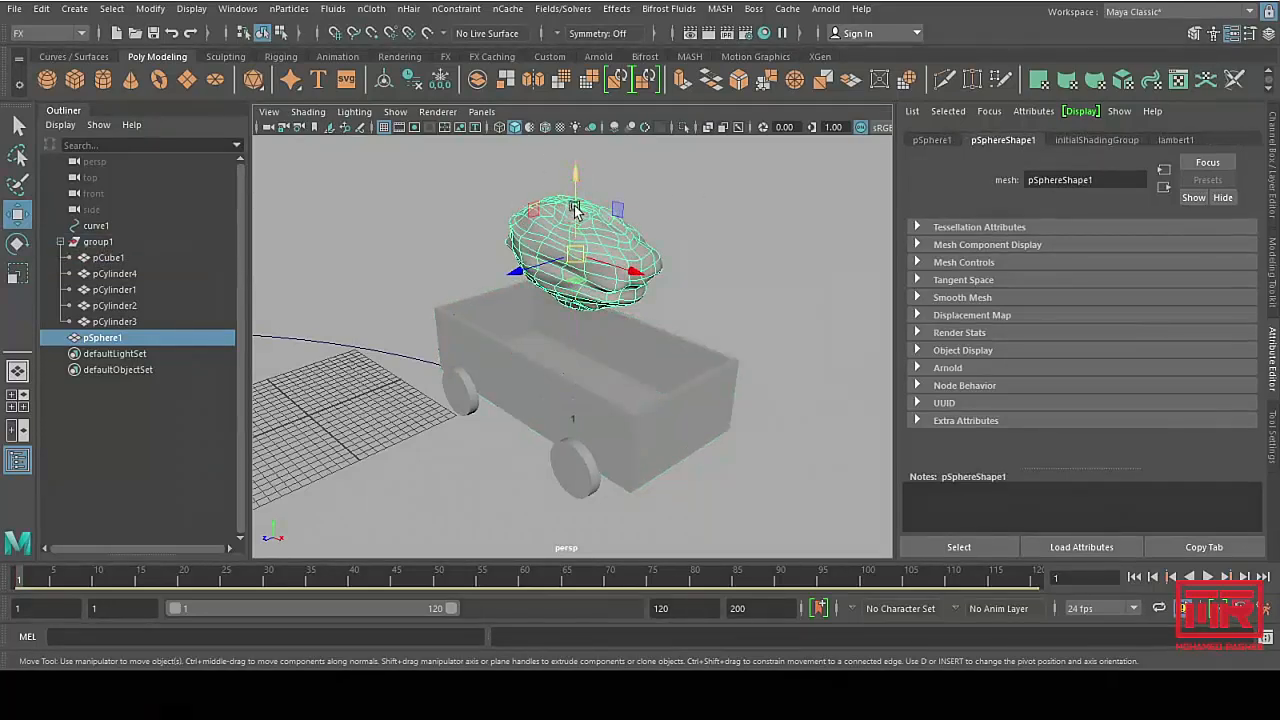
{"action": "left_click", "coordinate": [562, 9]}
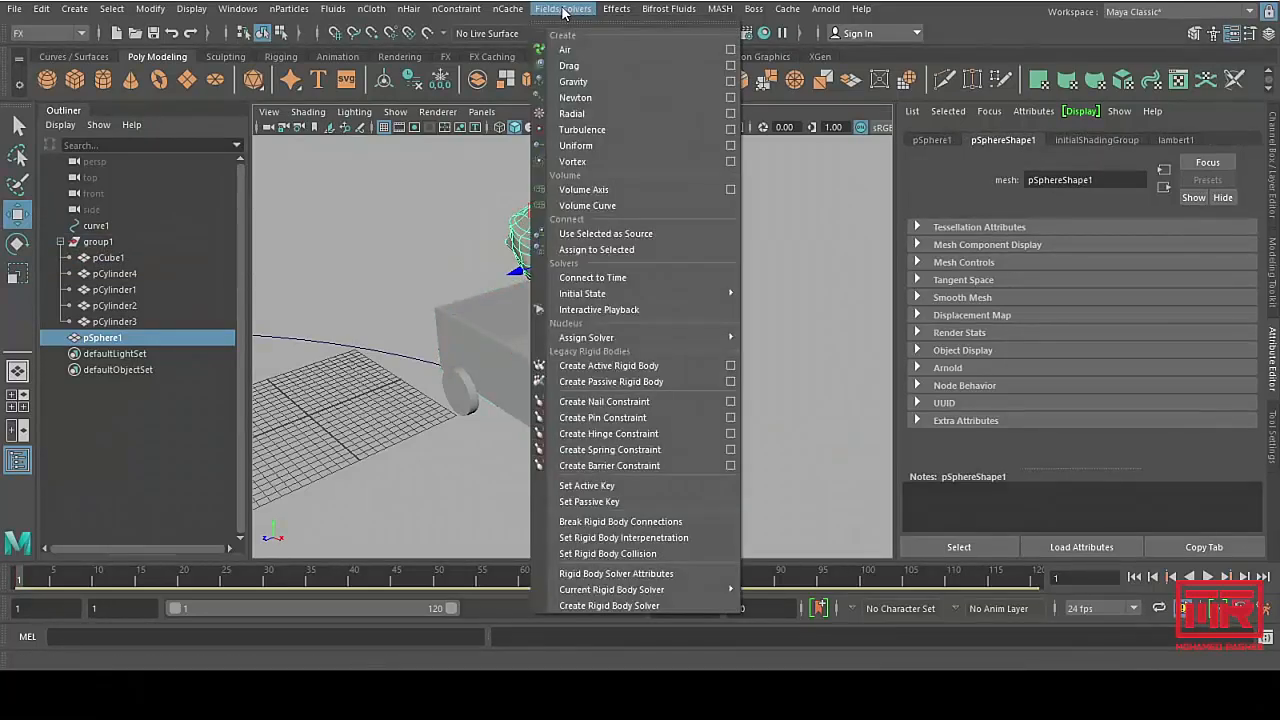
{"action": "left_click", "coordinate": [602, 81]}
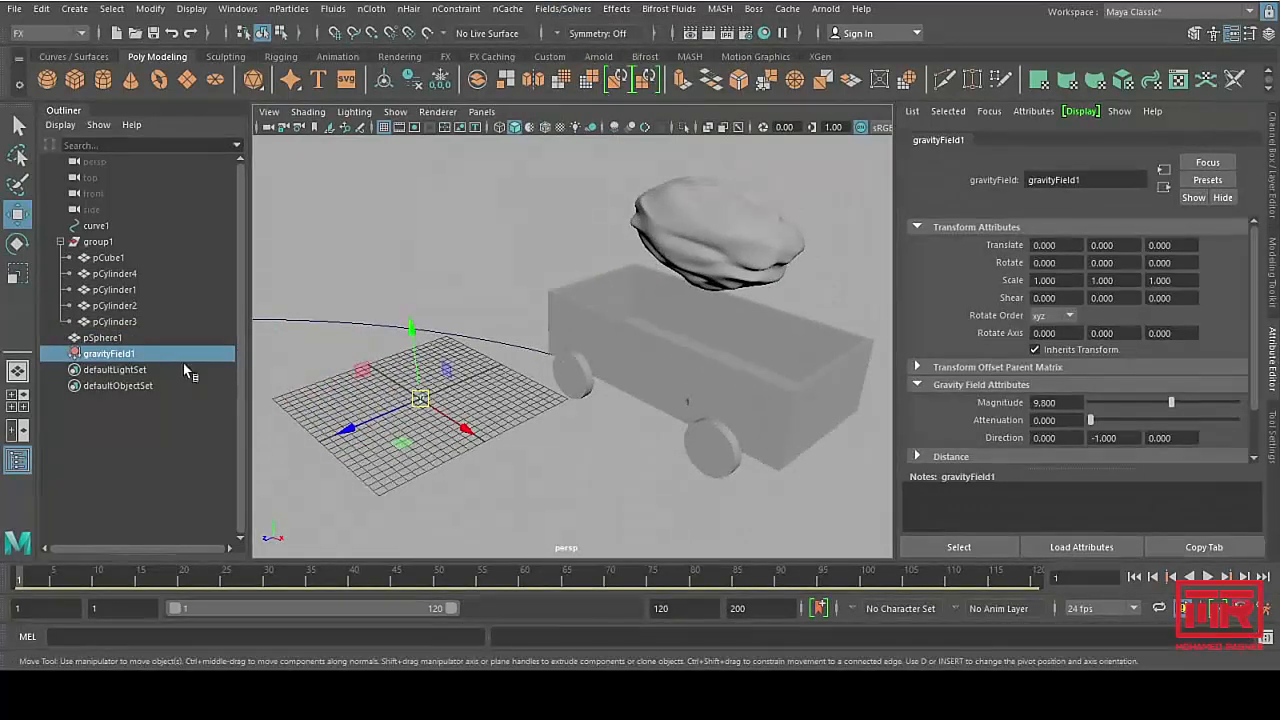
Step: Play the simulation to test how the sphere falls while the cart travels, and return to frame 1
{"action": "left_click", "coordinate": [383, 472]}
{"action": "left_click_drag", "start_coordinate": [384, 470], "coordinate": [445, 388]}
{"action": "middle_click_drag", "start_coordinate": [543, 420], "coordinate": [503, 417], "text": "alt"}
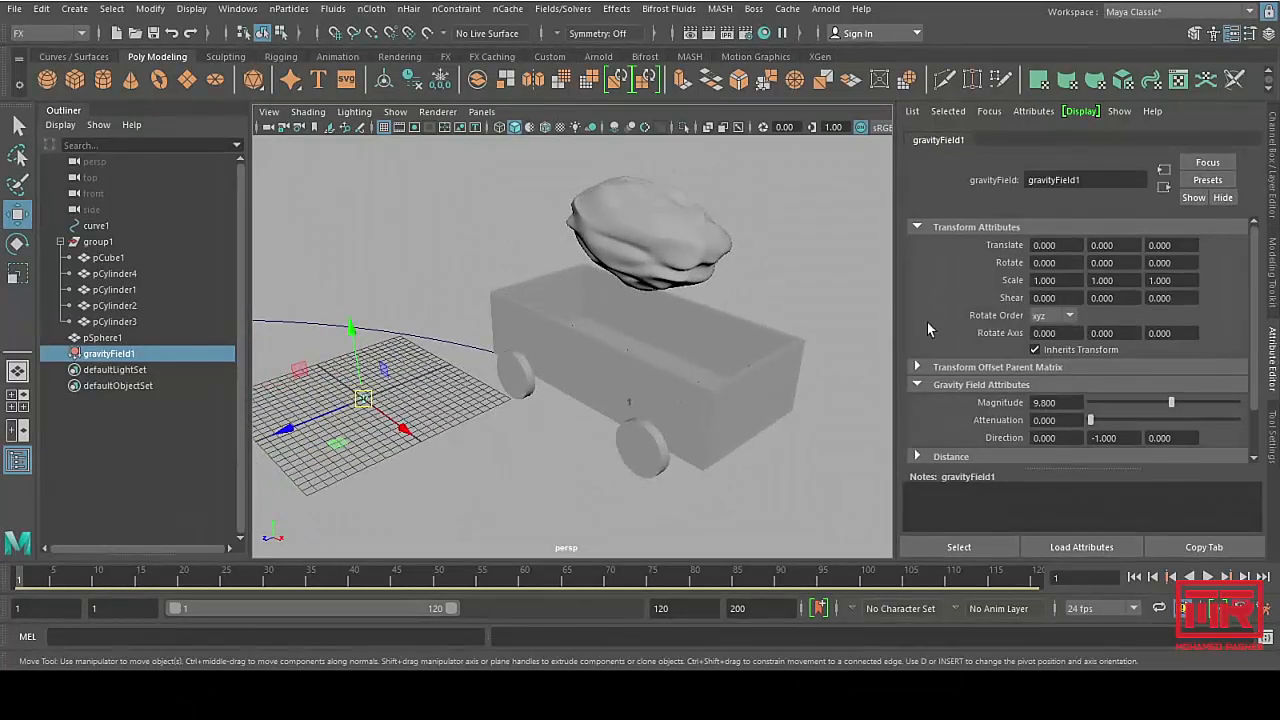
{"action": "left_click_drag", "start_coordinate": [695, 379], "coordinate": [390, 432], "text": "alt"}
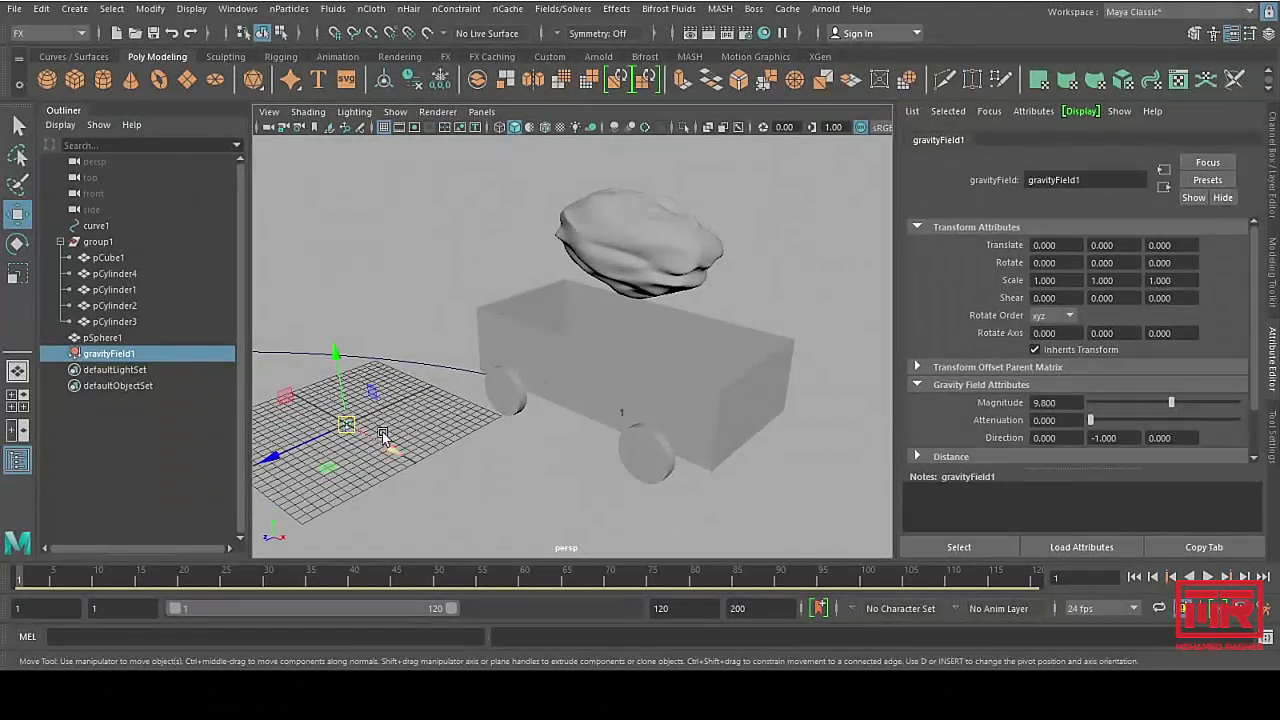
{"action": "left_click", "coordinate": [1208, 580]}
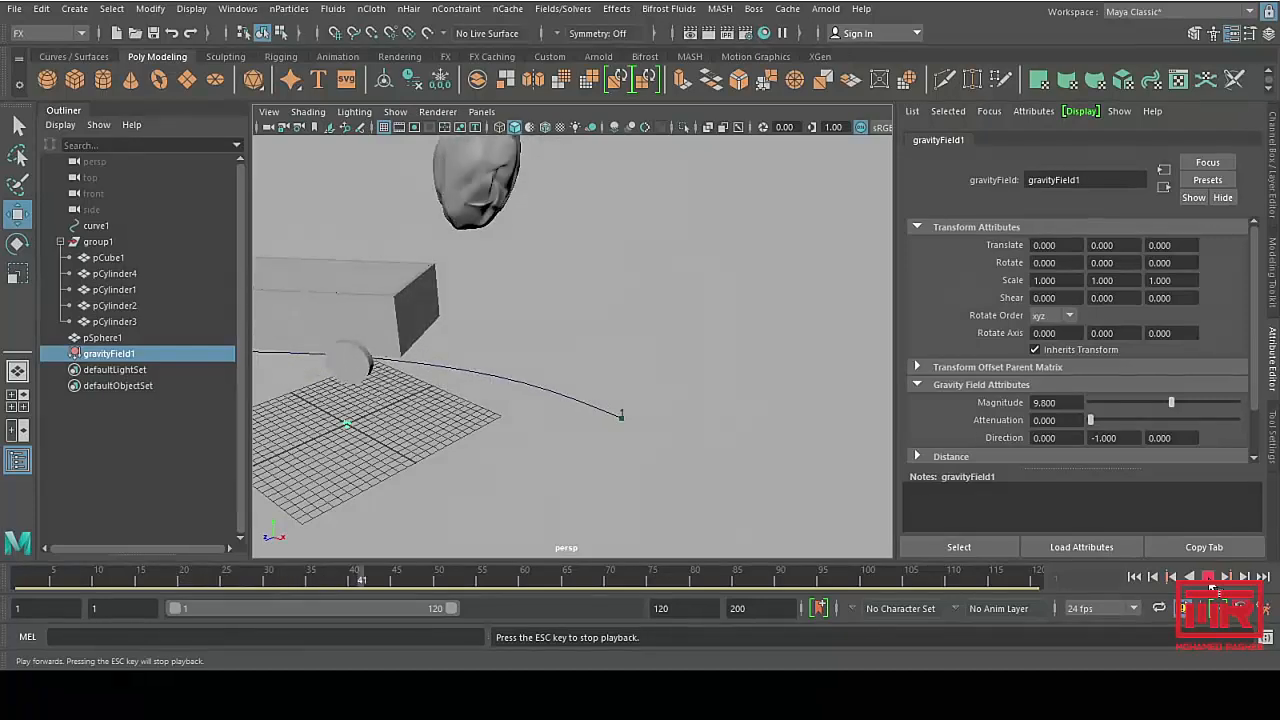
{"action": "left_click", "coordinate": [1208, 577]}
{"action": "key", "text": "f"}
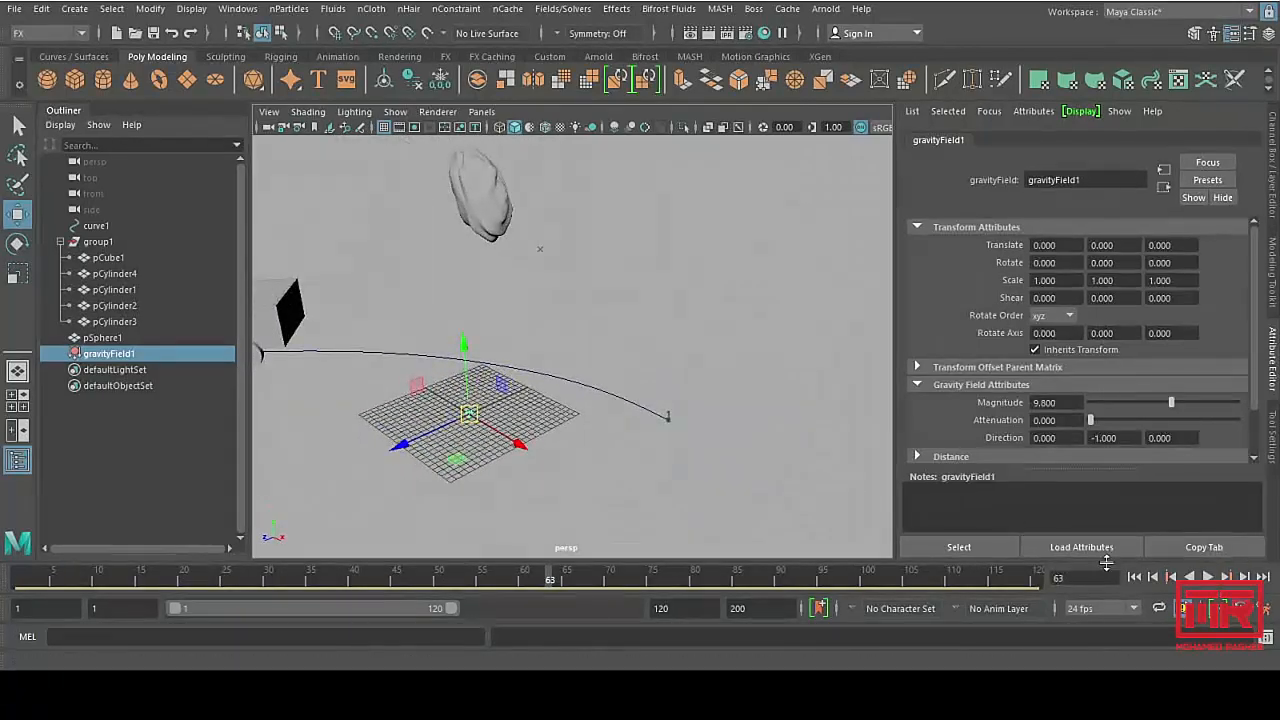
{"action": "left_click", "coordinate": [1134, 577]}
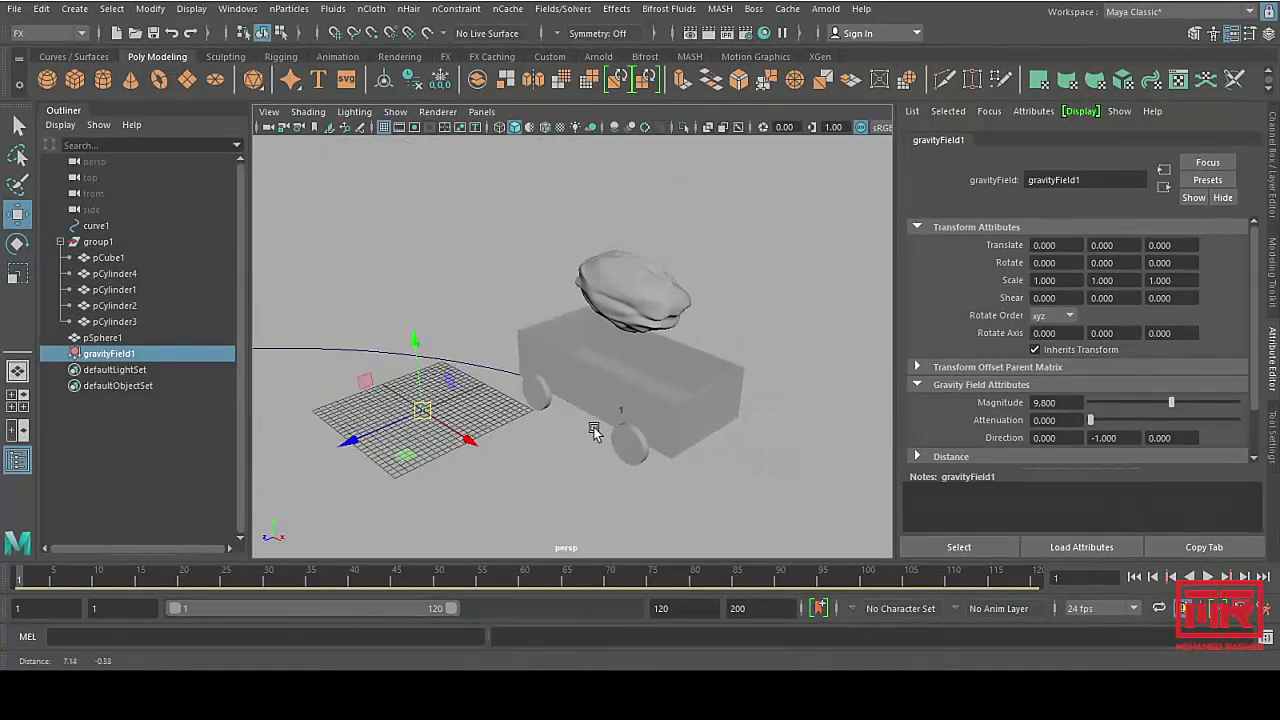
Step: Replay the simulation, pausing at frame 32 to inspect pCube1 against the sphere, and return to the first frame
{"action": "mouse_move", "coordinate": [594, 431]}
{"action": "right_mouse_down", "text": "alt"}
{"action": "mouse_move", "coordinate": [628, 428]}
{"action": "mouse_move", "coordinate": [617, 424]}
{"action": "right_mouse_up", "text": "alt"}
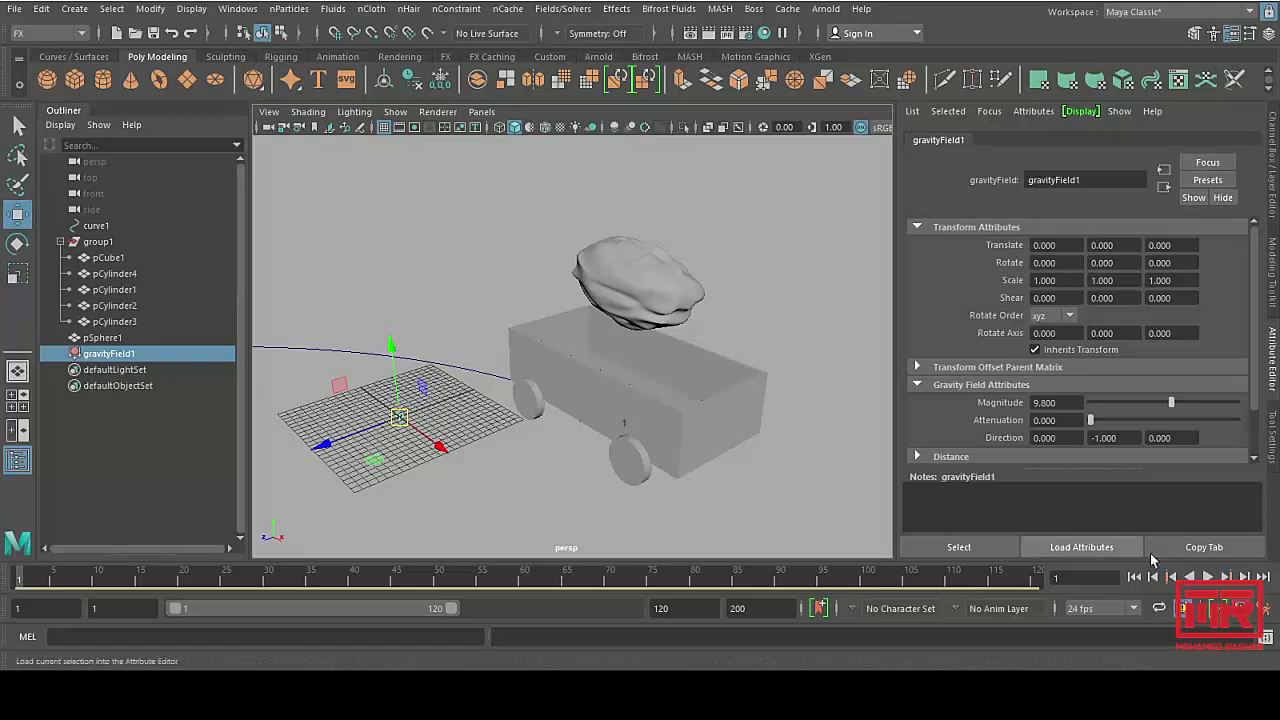
{"action": "left_click", "coordinate": [1208, 578]}
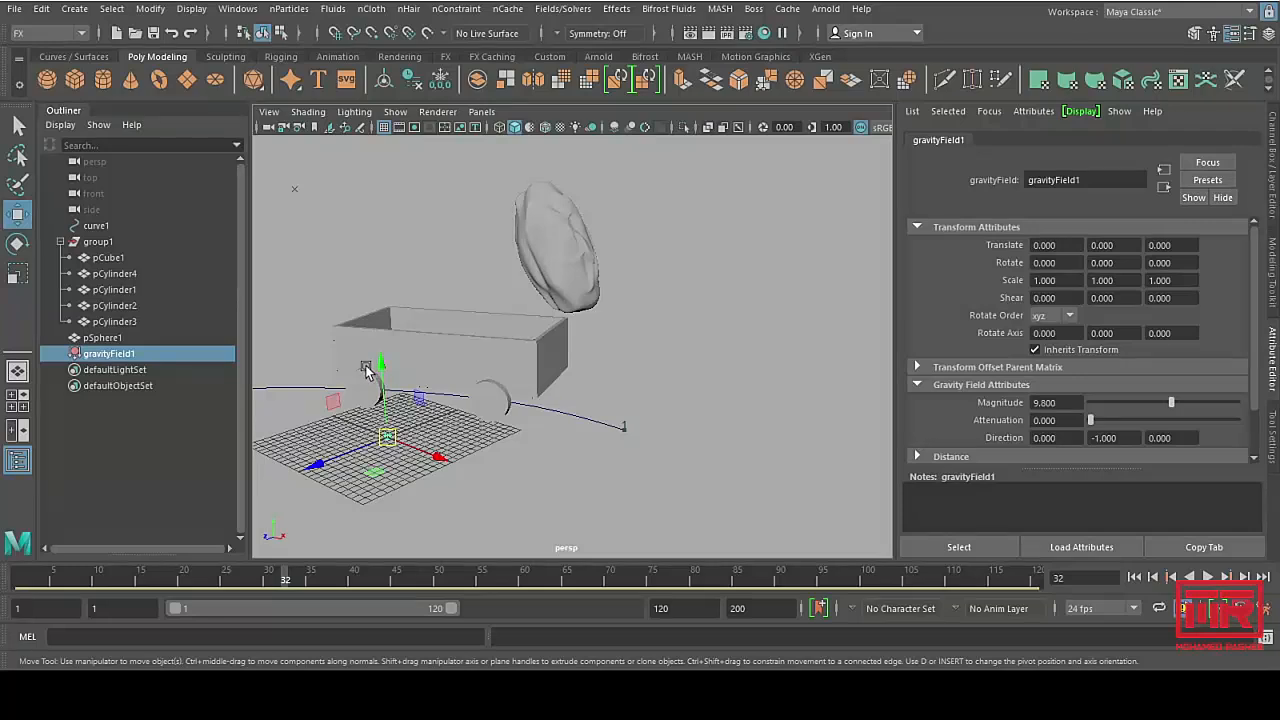
{"action": "left_click", "coordinate": [465, 340]}
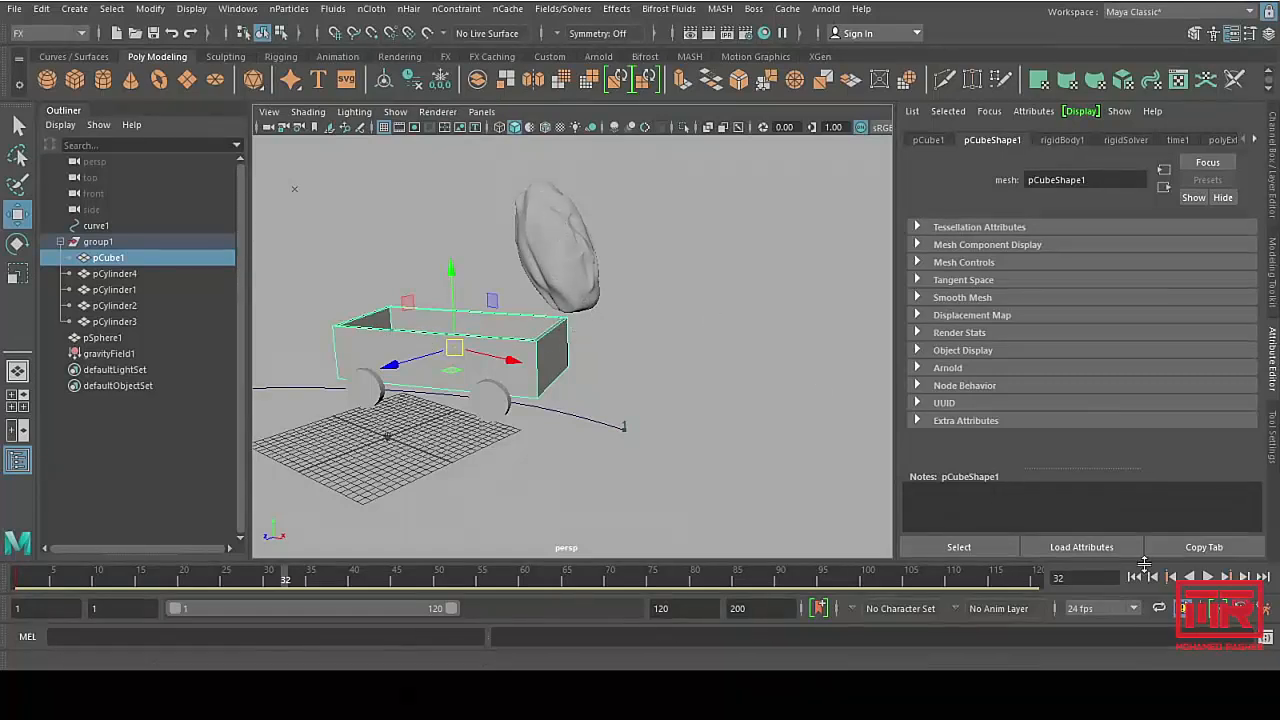
{"action": "left_click", "coordinate": [1208, 577]}
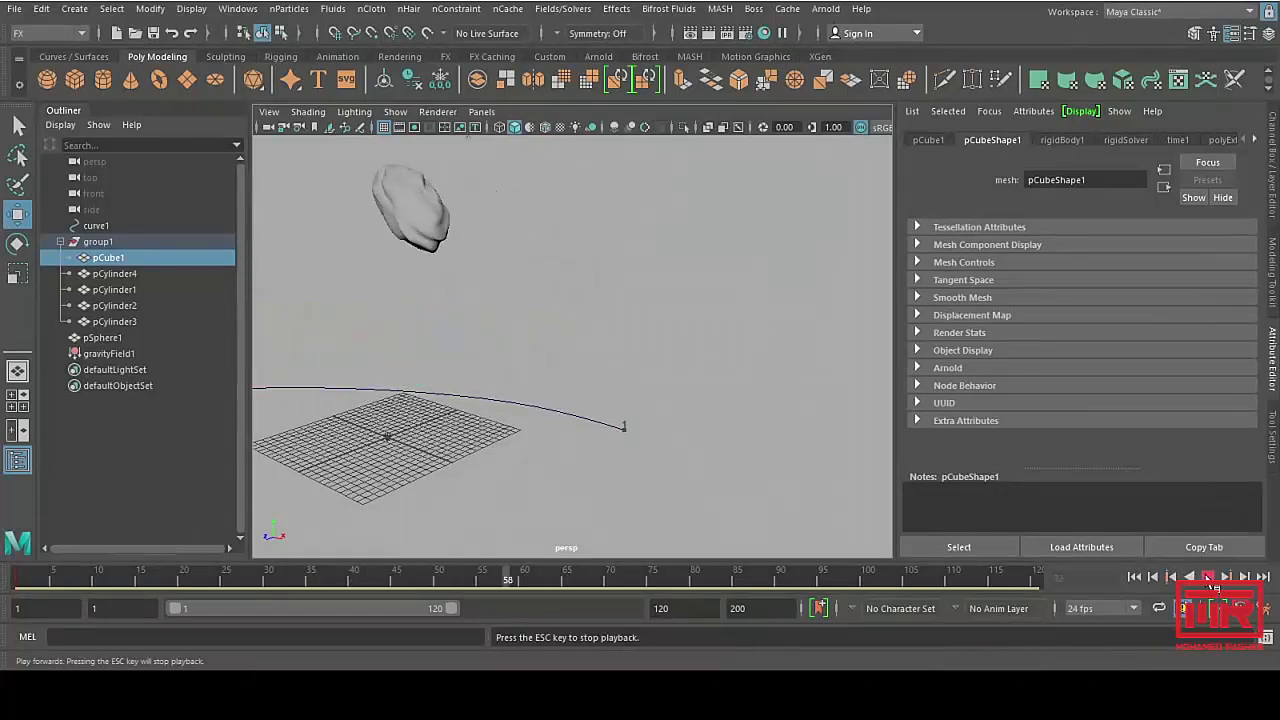
{"action": "left_click", "coordinate": [1208, 577]}
{"action": "left_click", "coordinate": [1134, 577]}
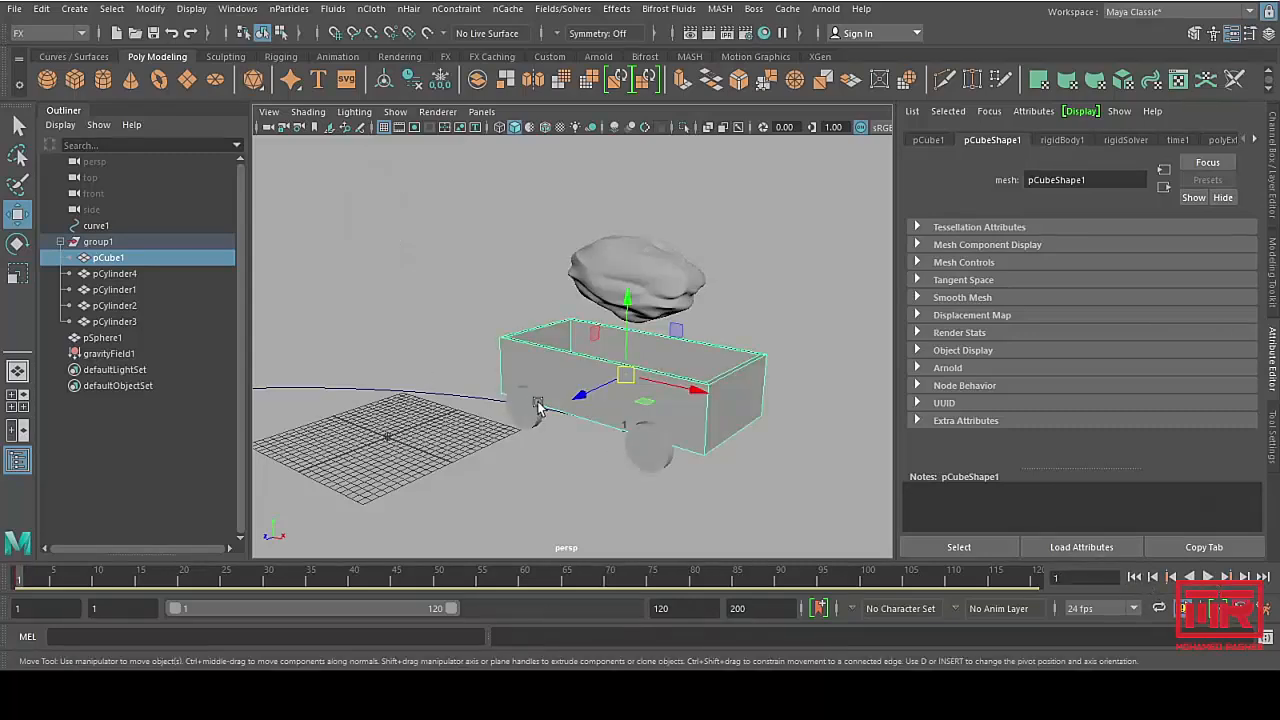
Step: Mute the Translate and Rotate X, Y and Z channels of group1 at frame 1
{"action": "left_click_drag", "start_coordinate": [540, 408], "coordinate": [582, 434], "text": "alt"}
{"action": "scroll", "coordinate": [580, 432], "scroll_direction": "up", "scroll_amount": 3}
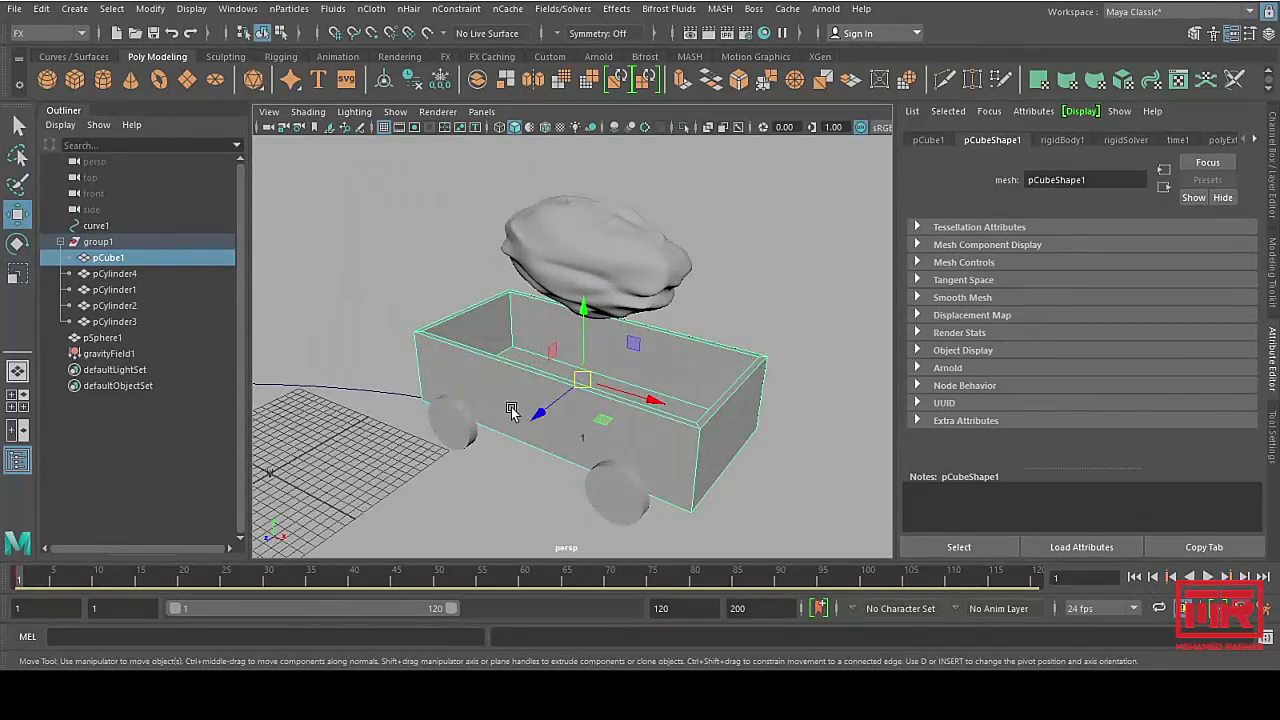
{"action": "key", "text": "Up"}
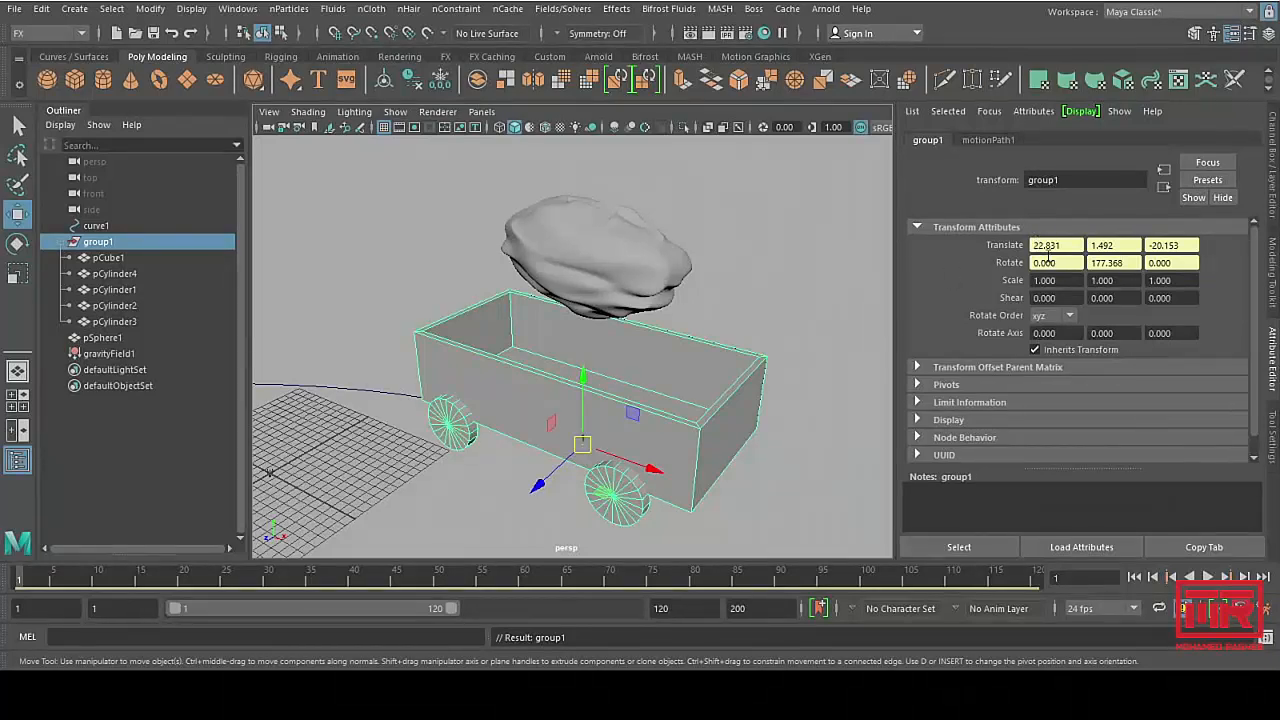
{"action": "left_click", "coordinate": [1273, 190]}
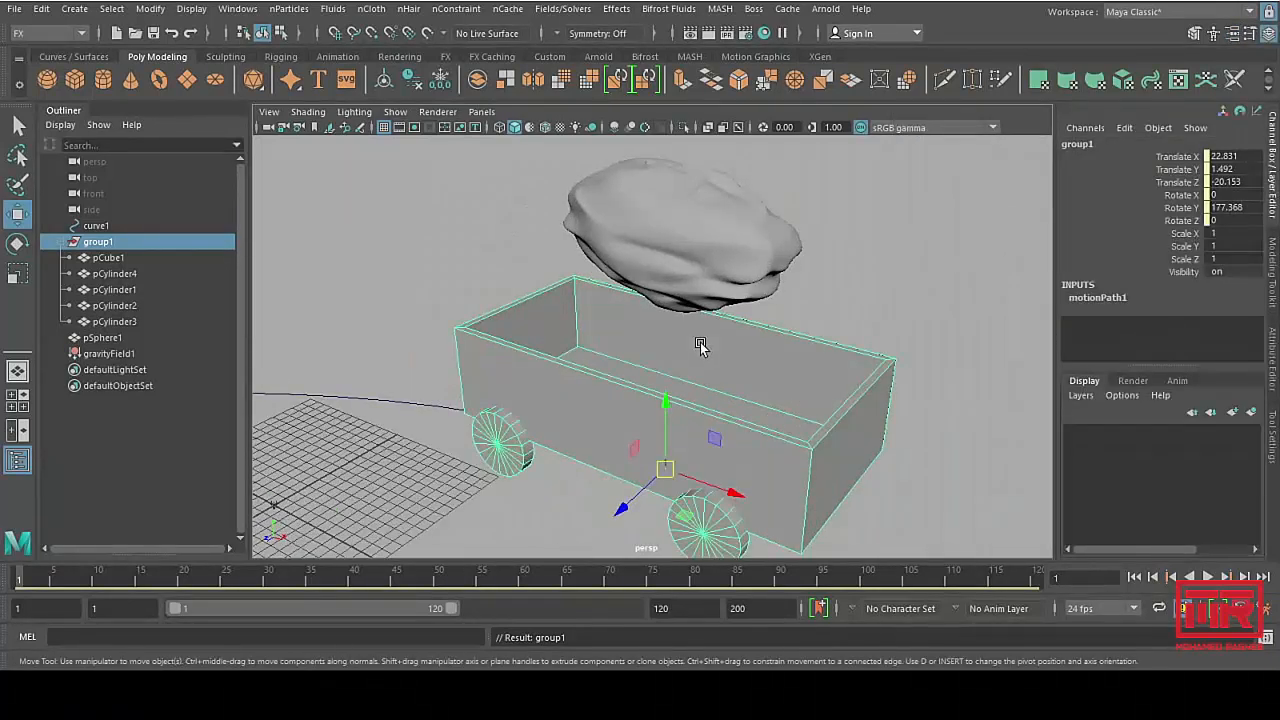
{"action": "mouse_move", "coordinate": [694, 357]}
{"action": "left_mouse_down", "text": "alt"}
{"action": "mouse_move", "coordinate": [526, 355]}
{"action": "mouse_move", "coordinate": [611, 343]}
{"action": "mouse_move", "coordinate": [729, 391]}
{"action": "mouse_move", "coordinate": [705, 372]}
{"action": "left_mouse_up", "text": "alt"}
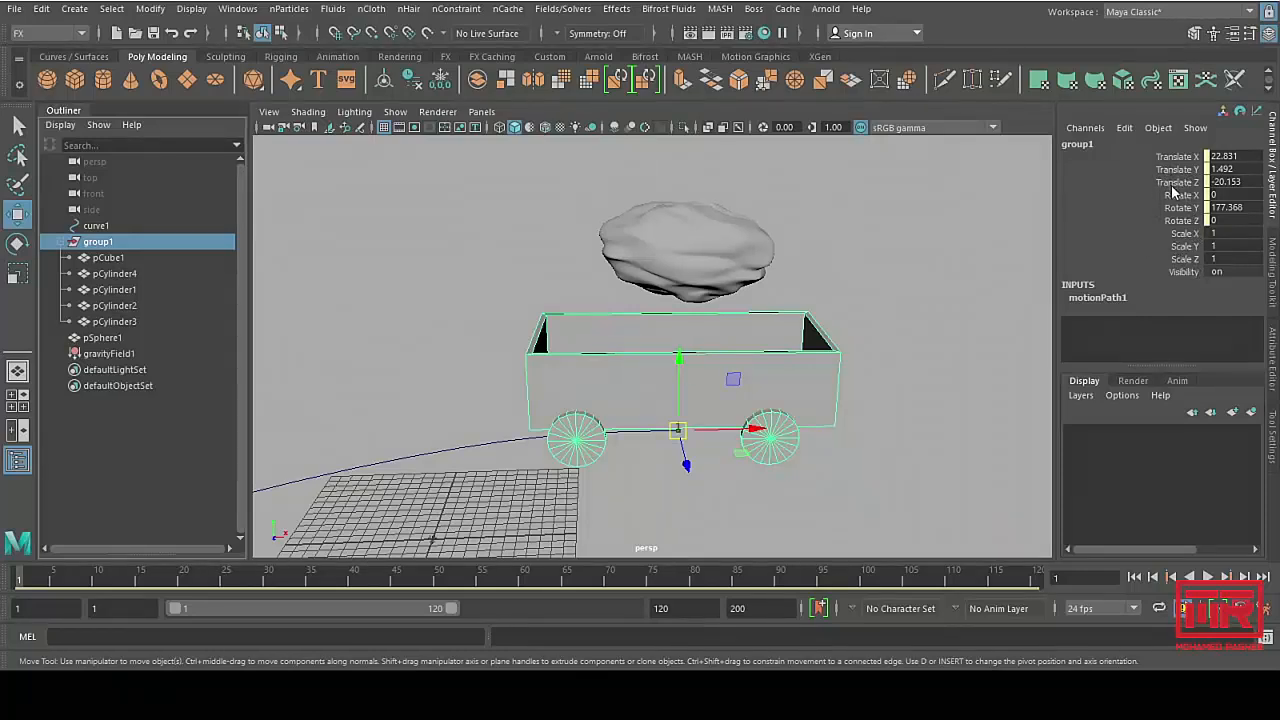
{"action": "left_click_drag", "start_coordinate": [1187, 158], "coordinate": [1183, 222]}
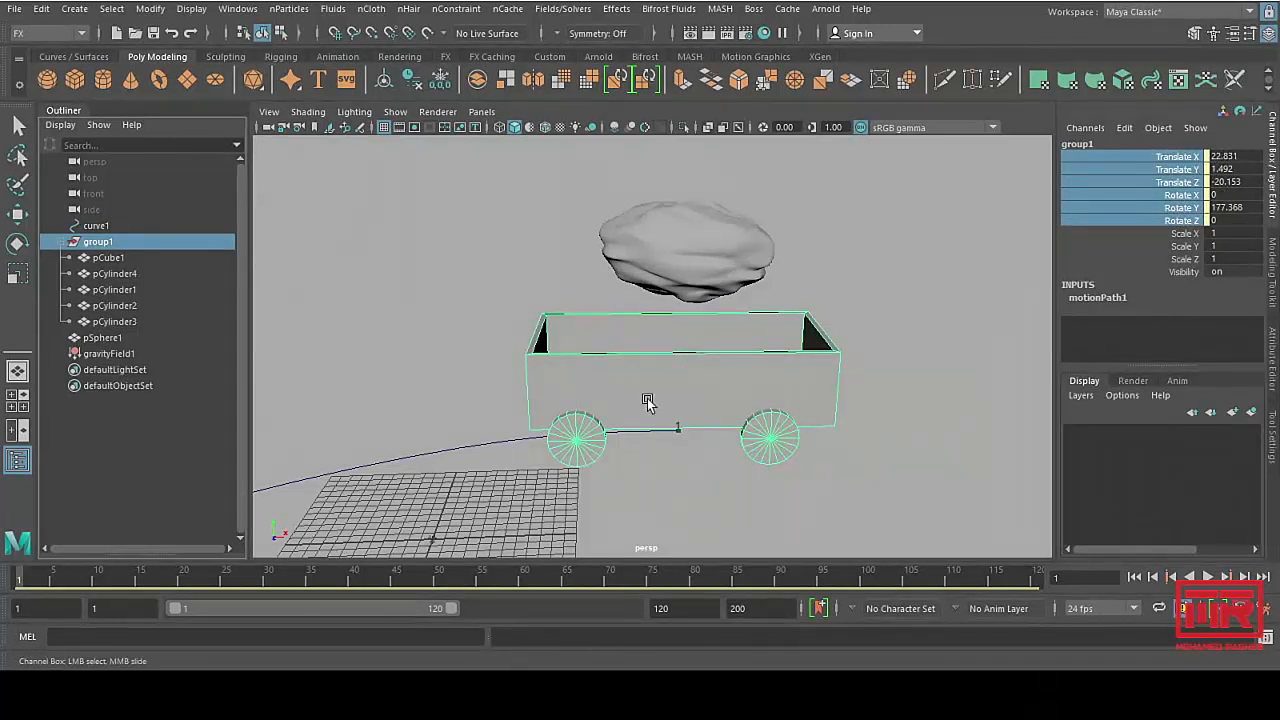
{"action": "left_click_drag", "start_coordinate": [47, 582], "coordinate": [18, 572]}
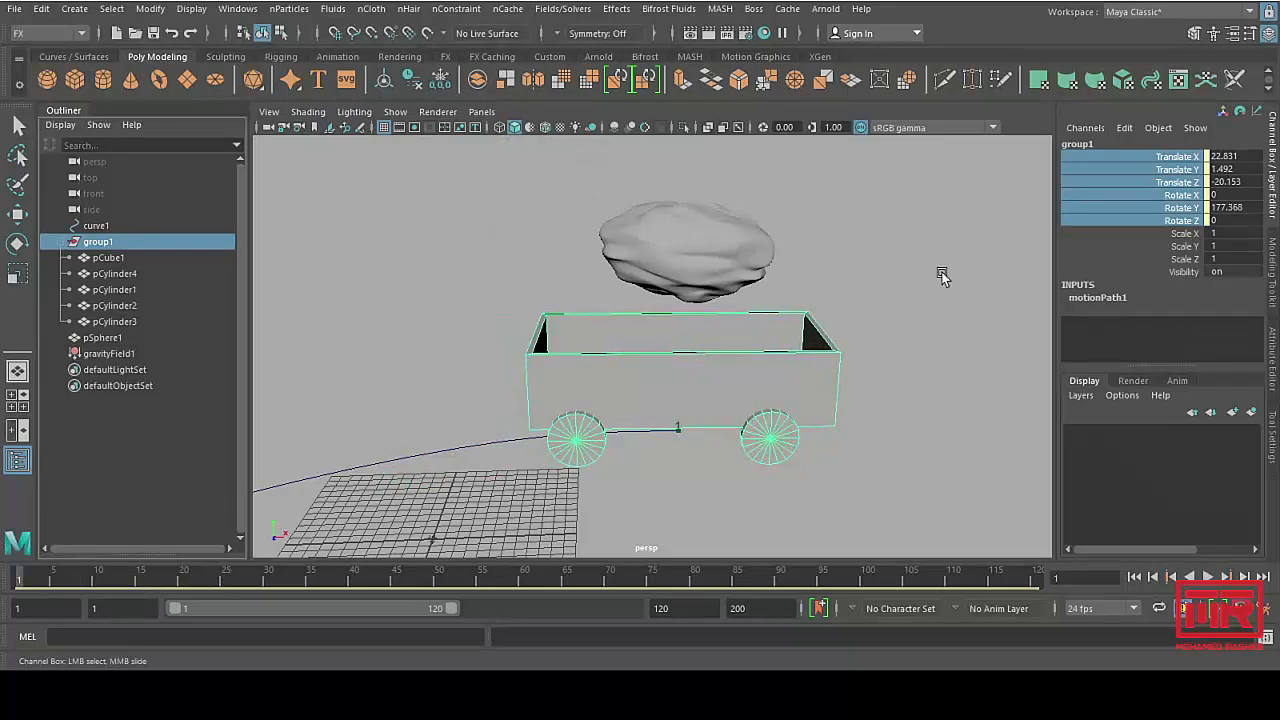
{"action": "right_click", "coordinate": [1178, 172]}
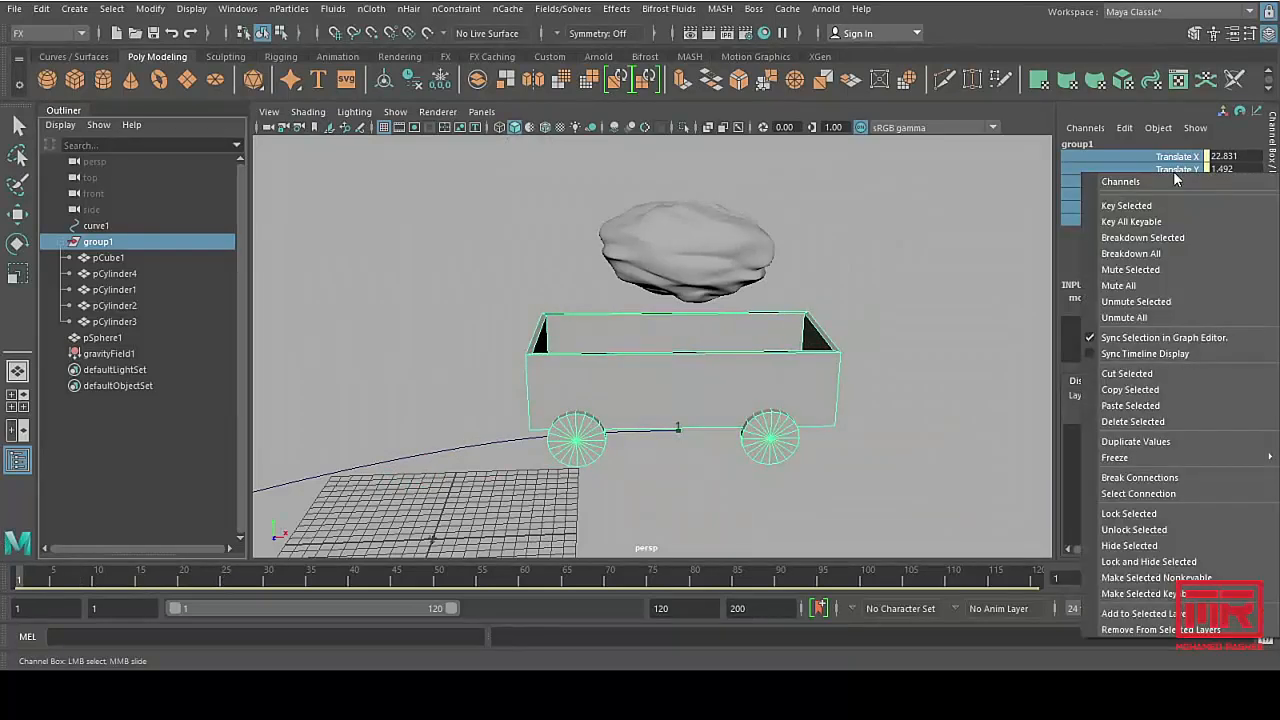
{"action": "left_click", "coordinate": [1177, 271]}
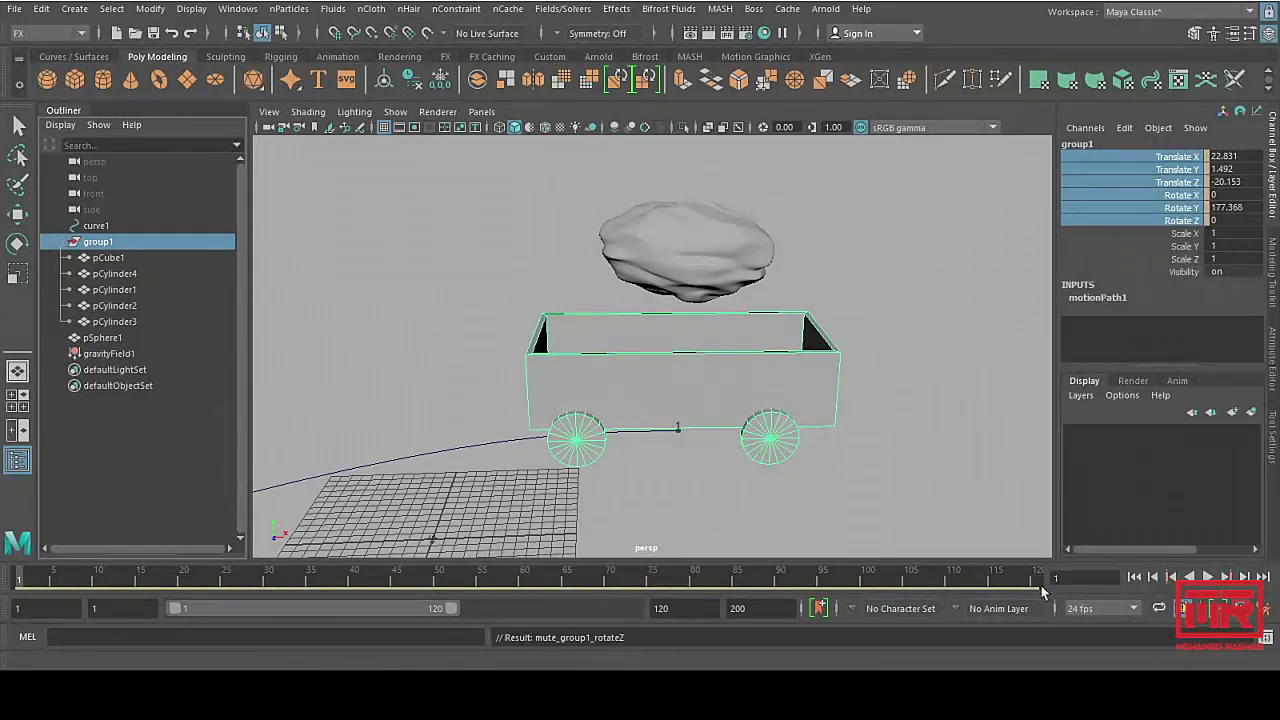
Step: Play the simulation to frame 90 with the cart channels muted, and extend the playback range end to 400
{"action": "left_click_drag", "start_coordinate": [772, 342], "coordinate": [775, 380], "text": "alt"}
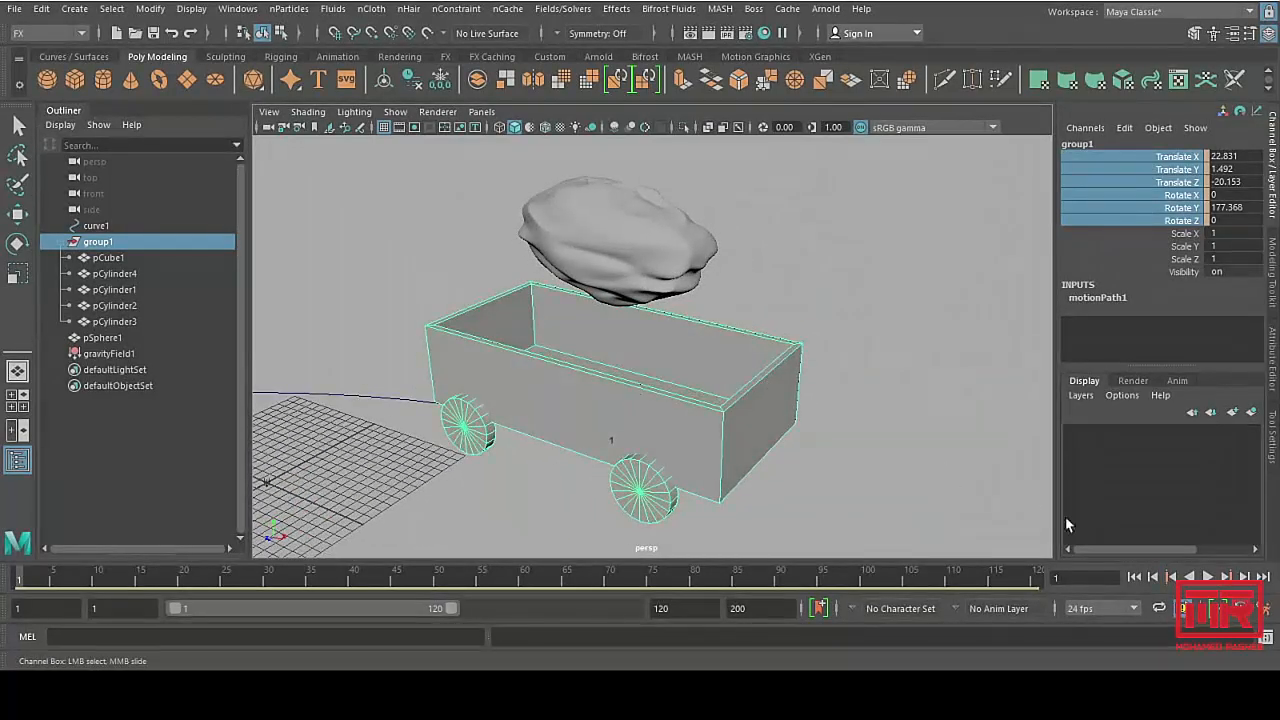
{"action": "left_click", "coordinate": [1208, 577]}
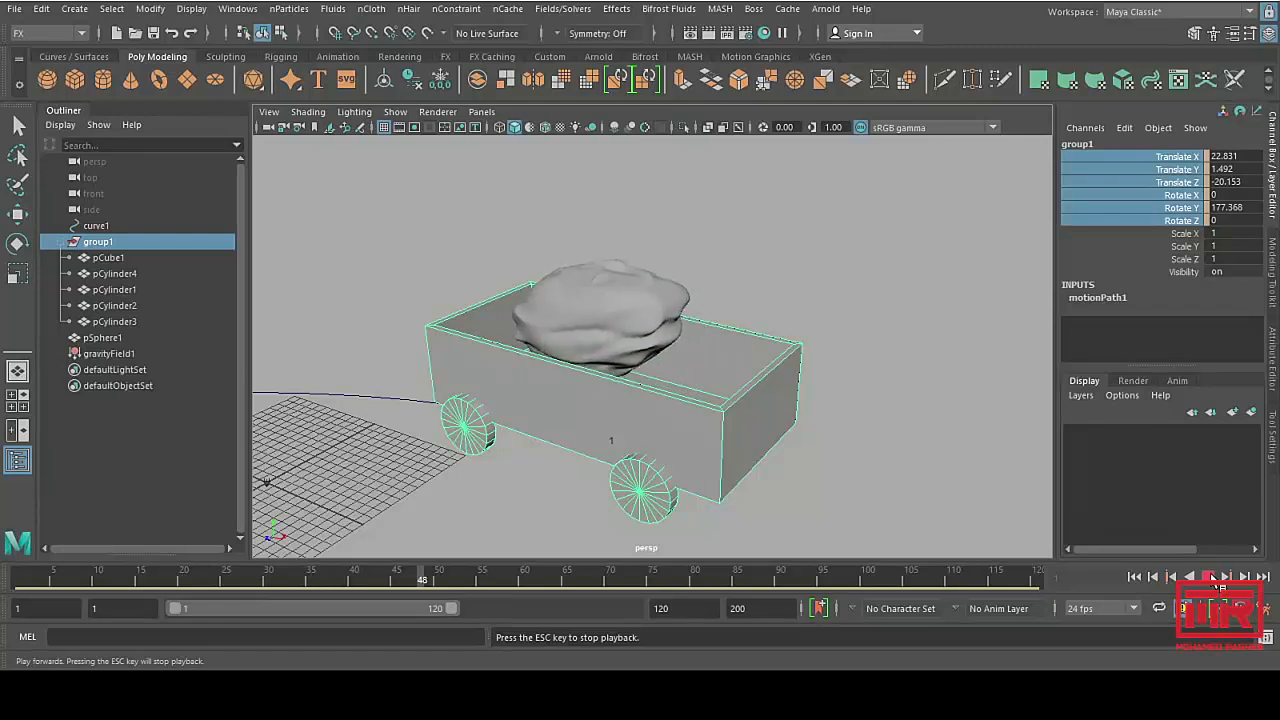
{"action": "left_click", "coordinate": [1210, 578]}
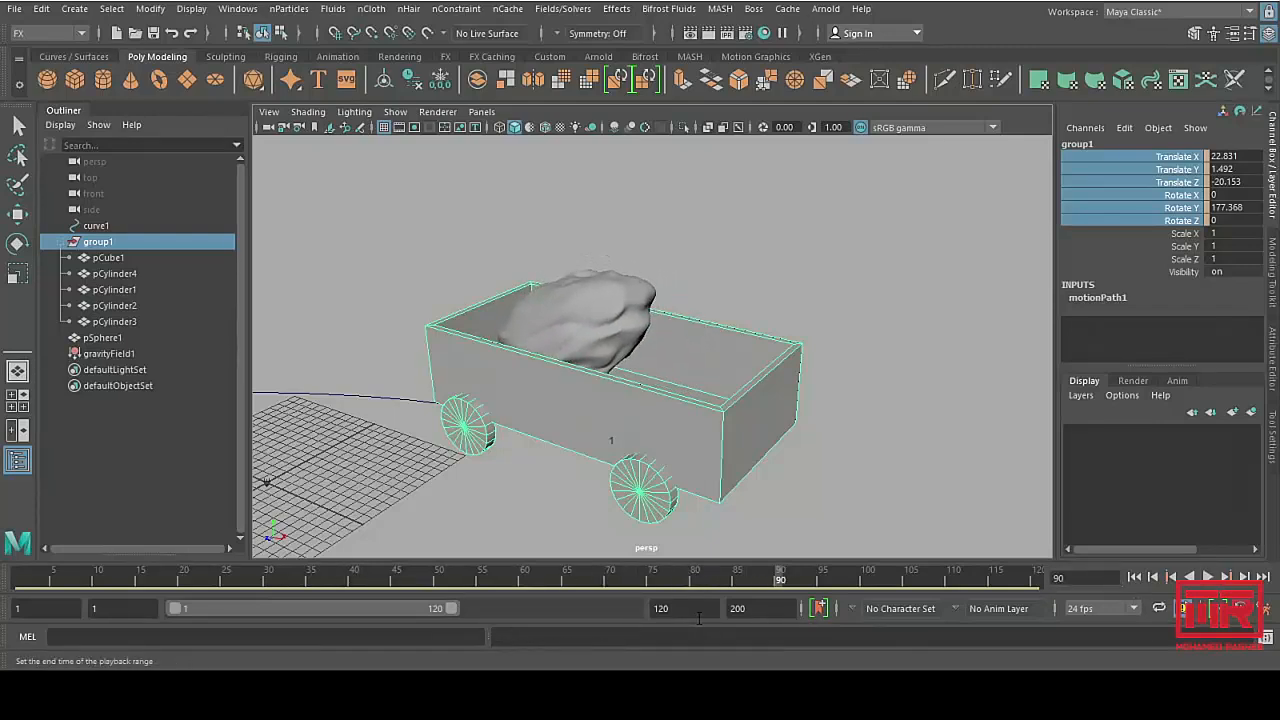
{"action": "type", "text": "400"}
{"action": "key", "text": "Return"}
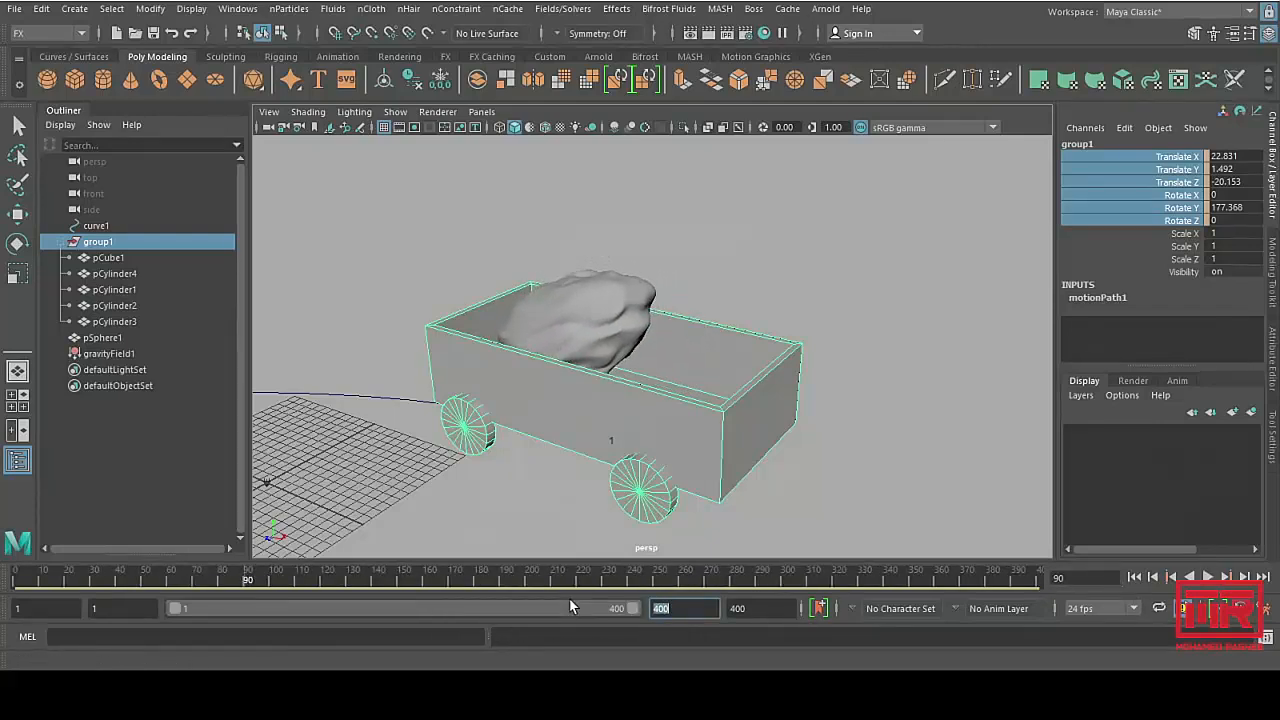
Step: Continue playback to frame 201 to examine how pSphere1 settles in the container, and return to frame 1
{"action": "left_click", "coordinate": [1209, 579]}
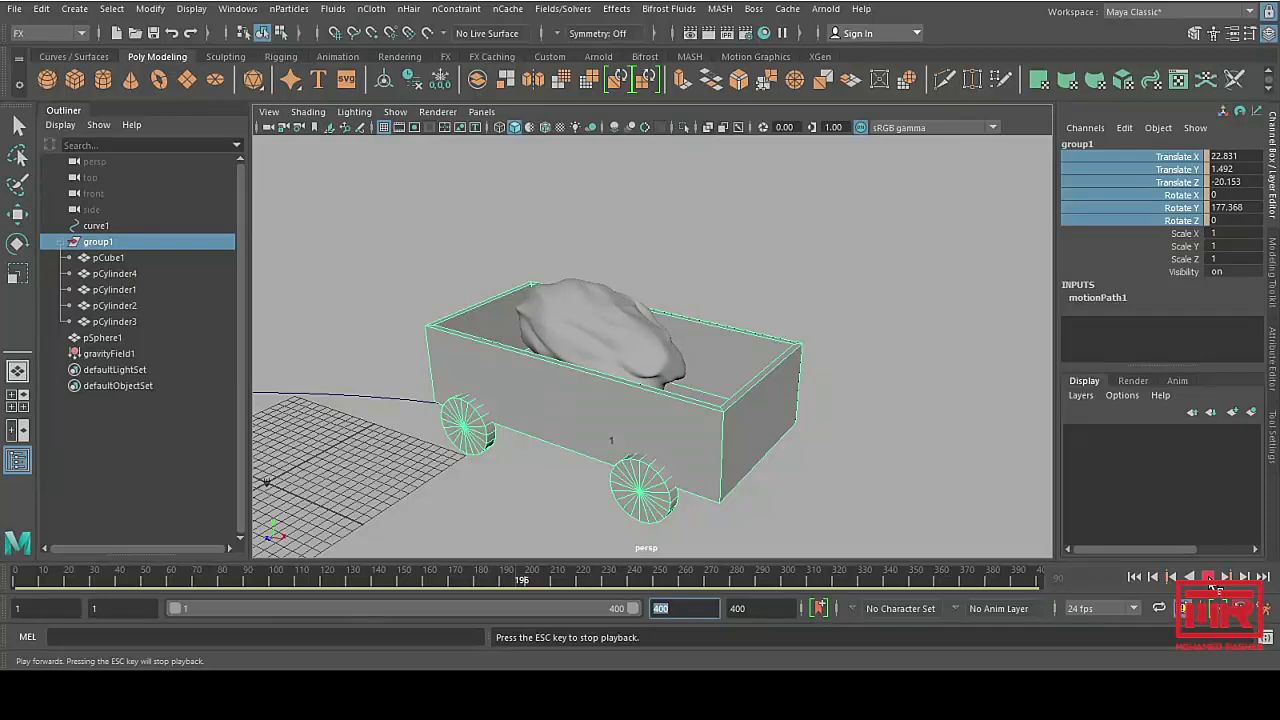
{"action": "left_click", "coordinate": [1210, 581]}
{"action": "left_click_drag", "start_coordinate": [688, 398], "coordinate": [652, 330], "text": "alt"}
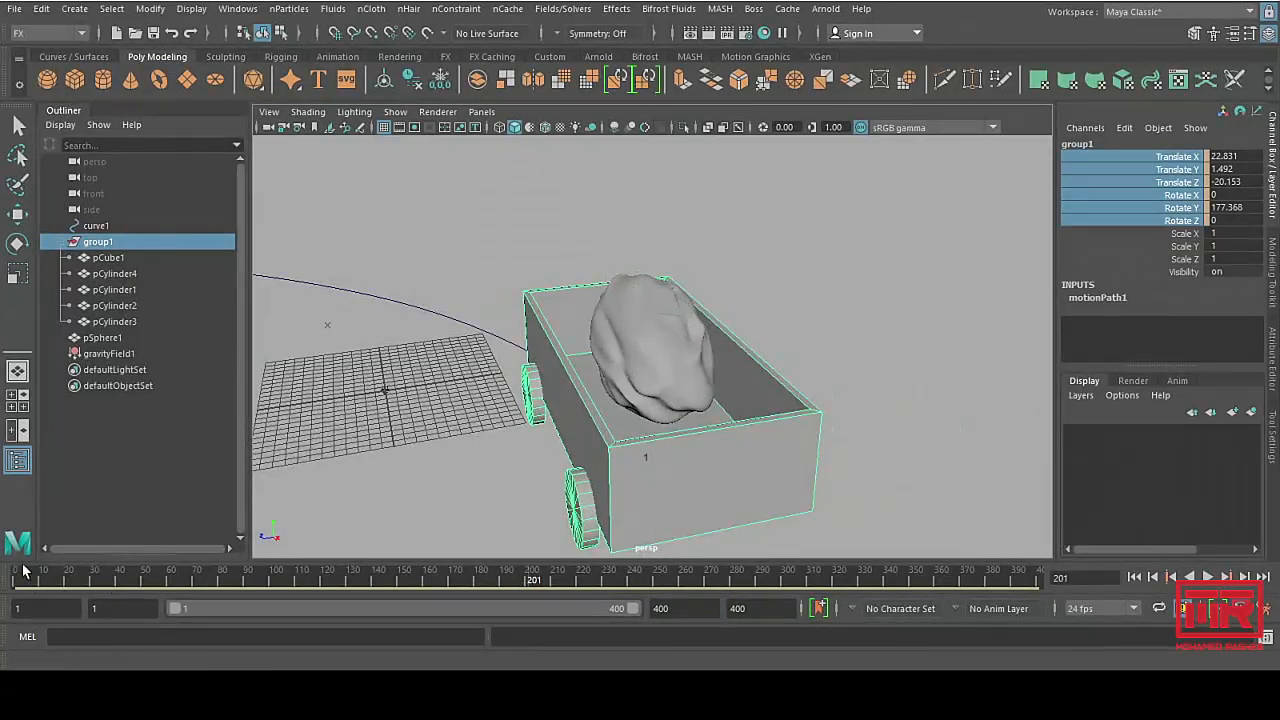
{"action": "left_click", "coordinate": [1134, 577]}
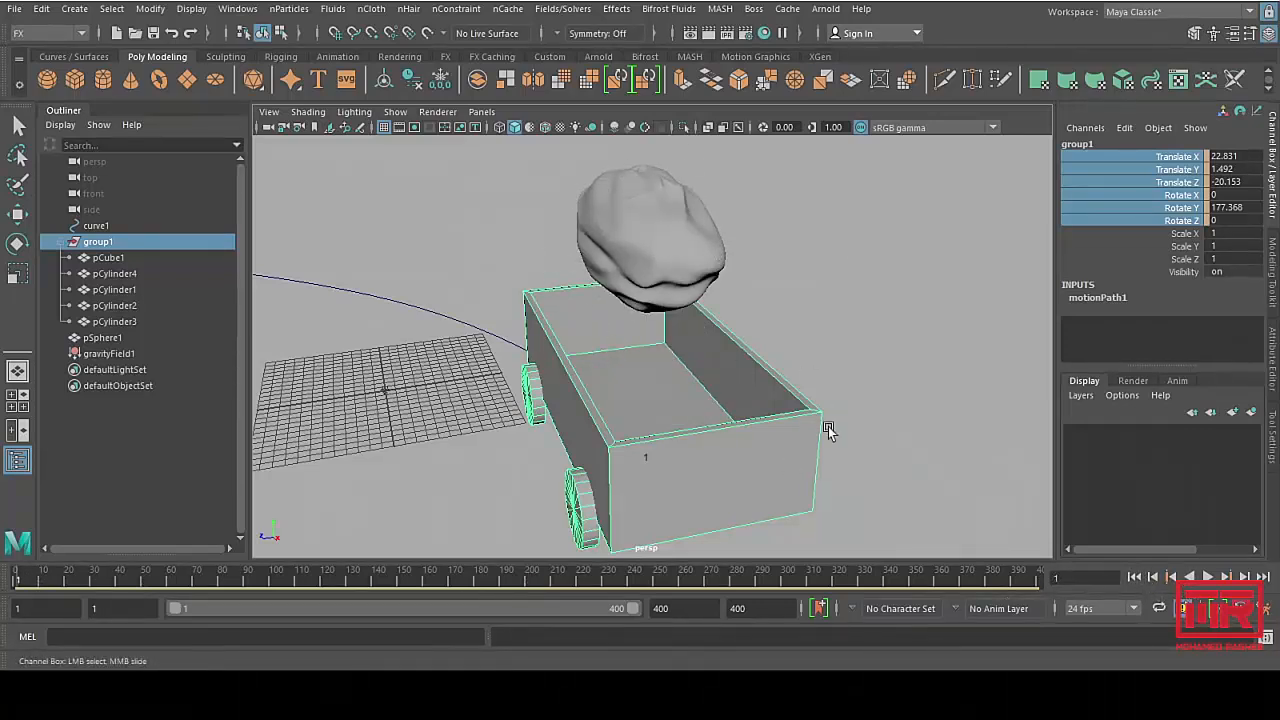
Step: Run the simulation to frame 243 and set the initial state for pSphere1 from its settled pose
{"action": "left_click", "coordinate": [1209, 580]}
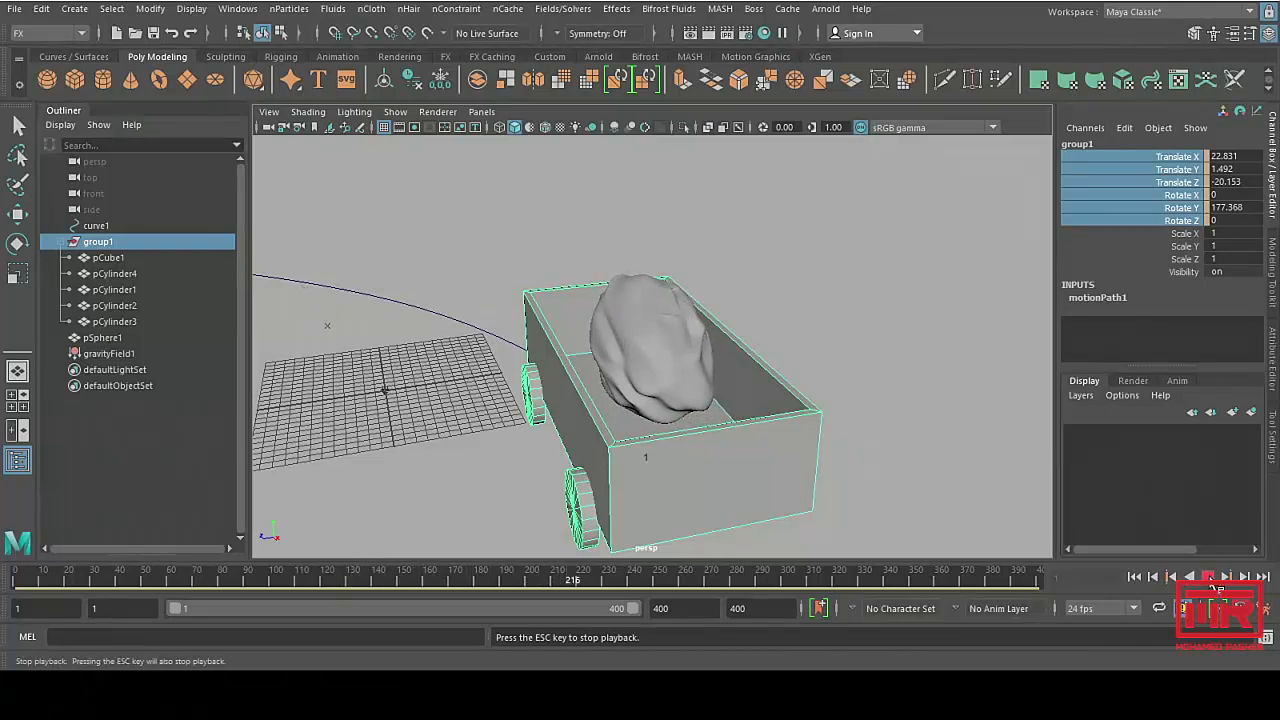
{"action": "left_click", "coordinate": [1210, 579]}
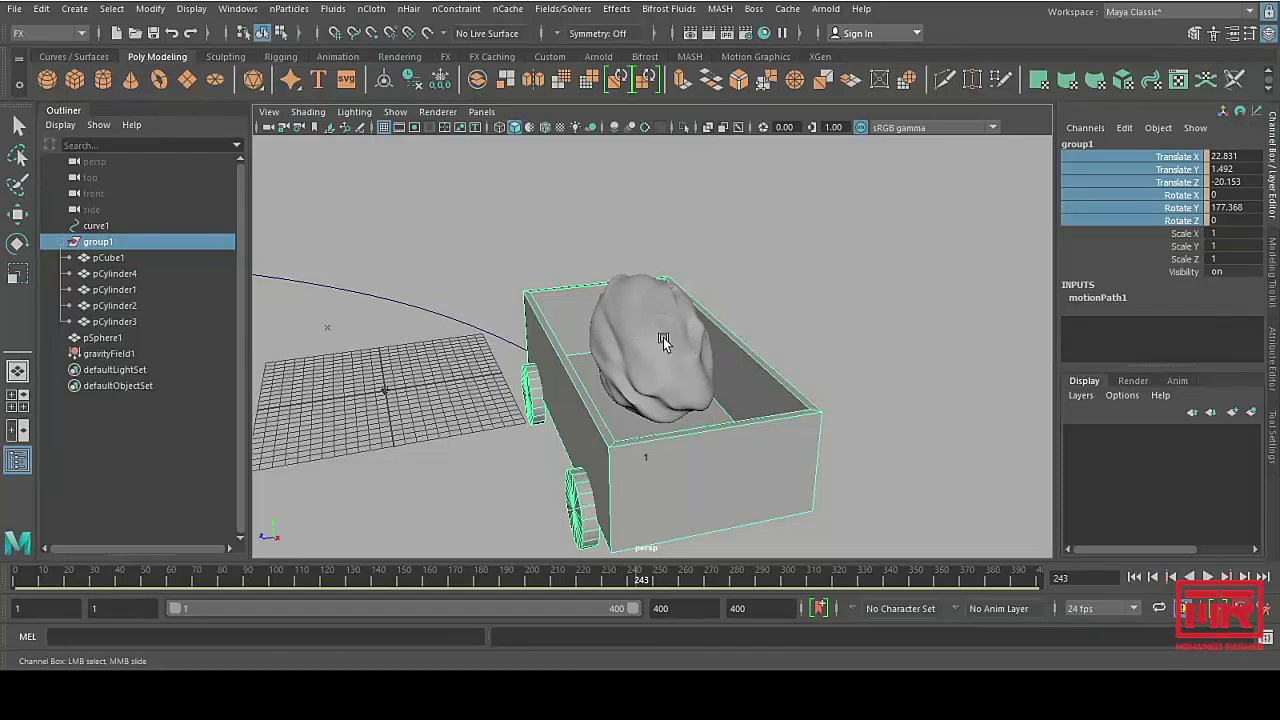
{"action": "left_click", "coordinate": [667, 335]}
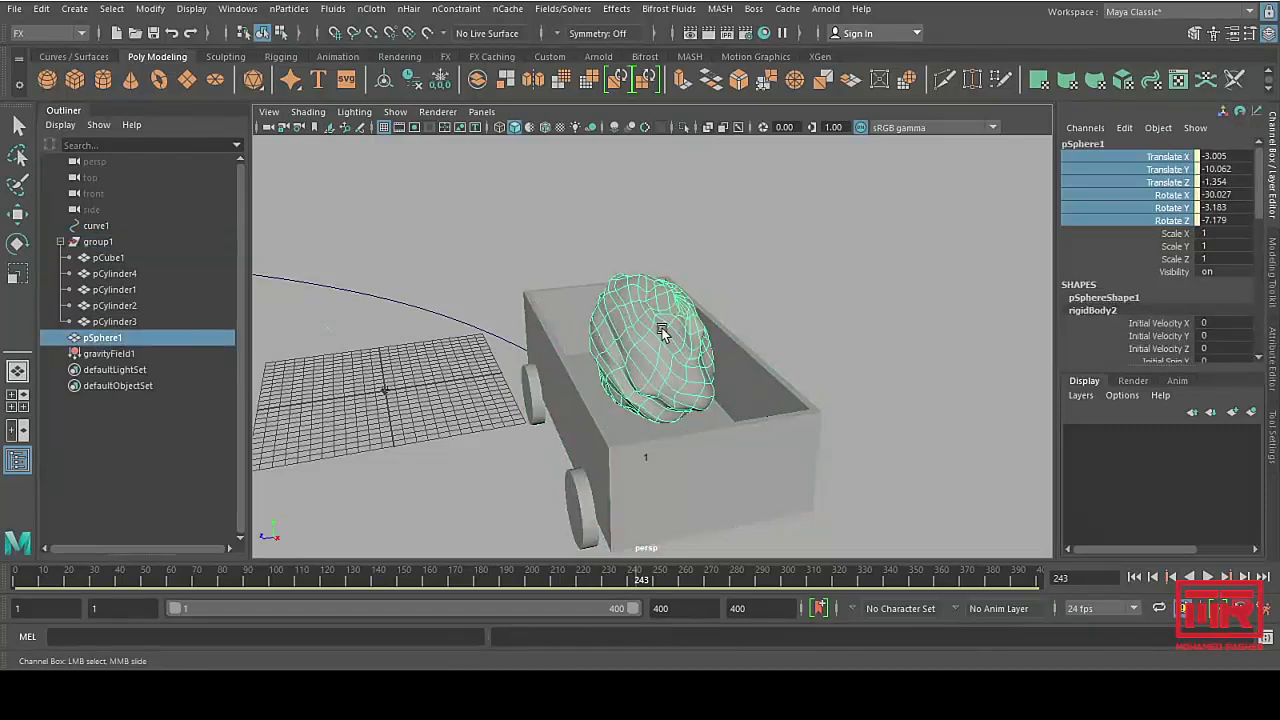
{"action": "left_click", "coordinate": [564, 10]}
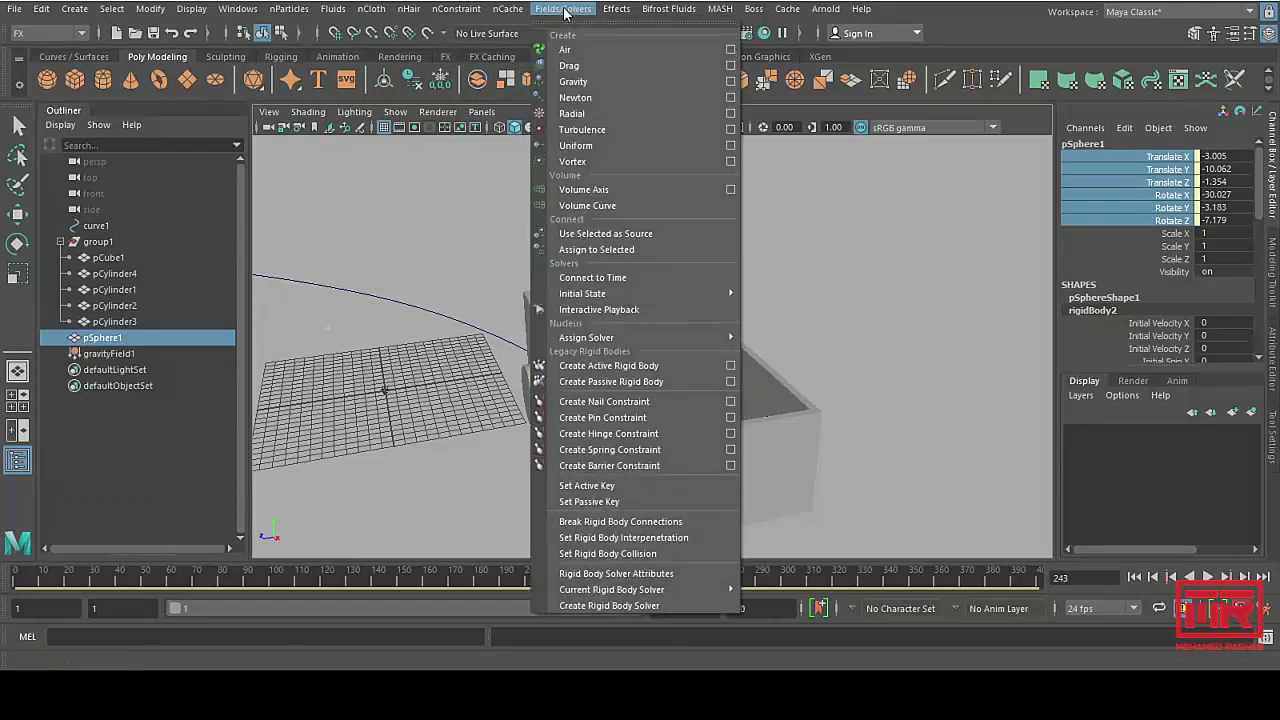
{"action": "mouse_move", "coordinate": [598, 294]}
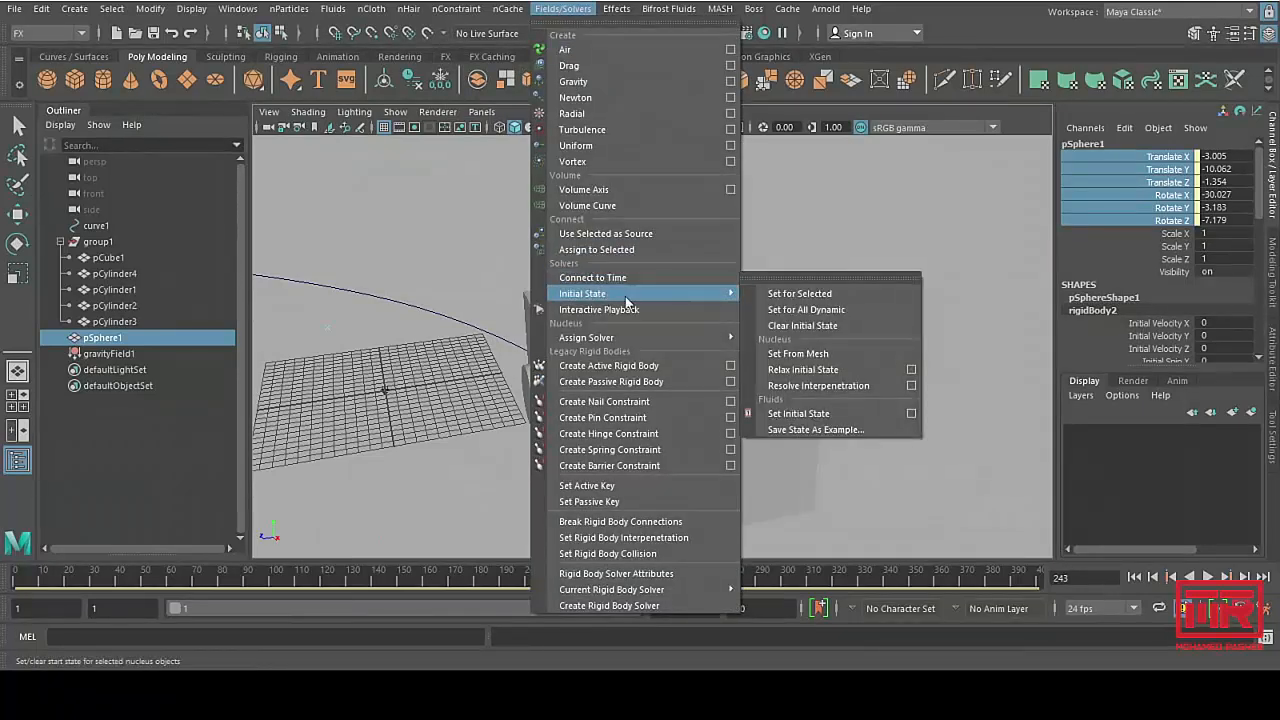
{"action": "left_click", "coordinate": [835, 295]}
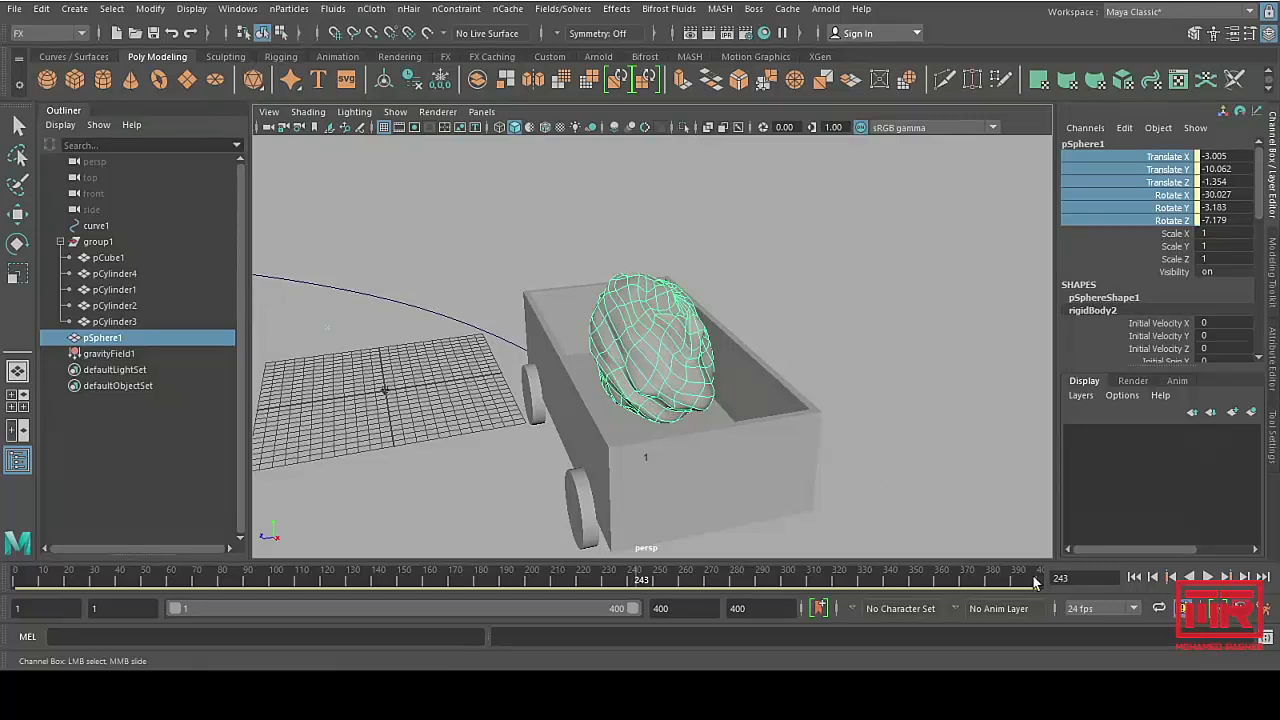
Step: Replay the simulation from the start to frame 71 and set pSphere1's pose there as its initial state
{"action": "left_click", "coordinate": [1134, 578]}
{"action": "left_click", "coordinate": [1208, 578]}
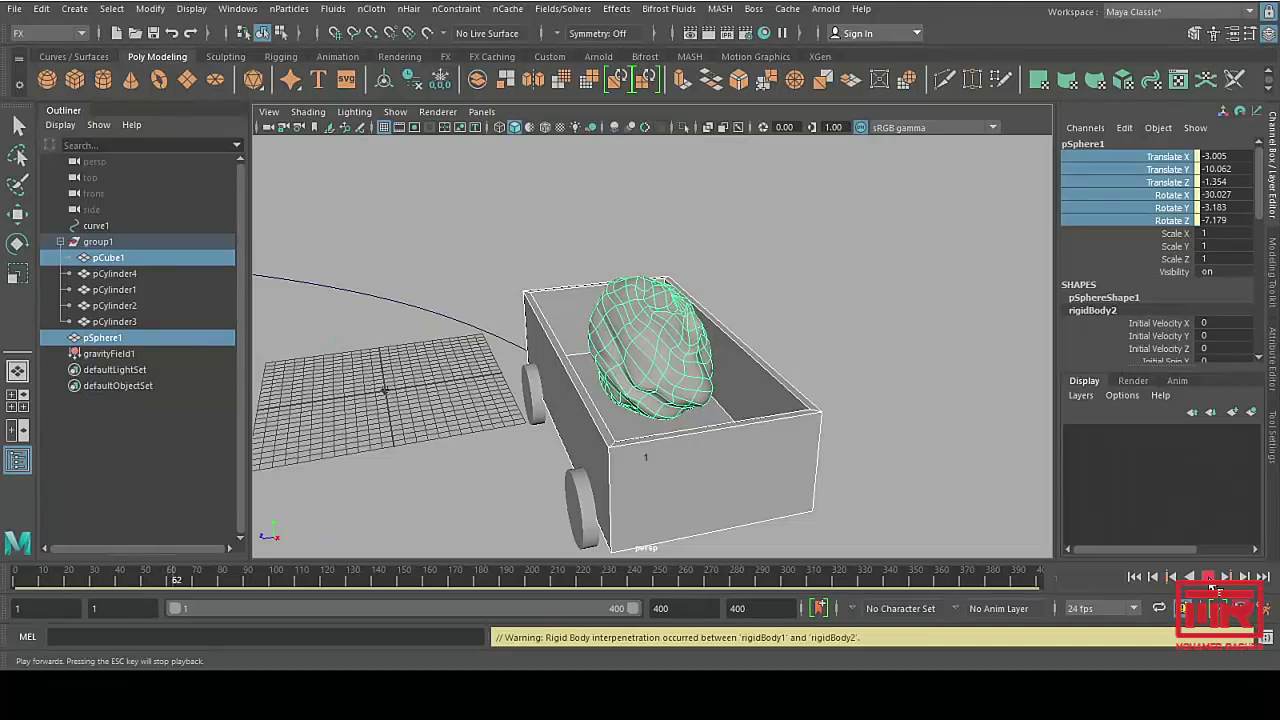
{"action": "left_click", "coordinate": [1208, 578]}
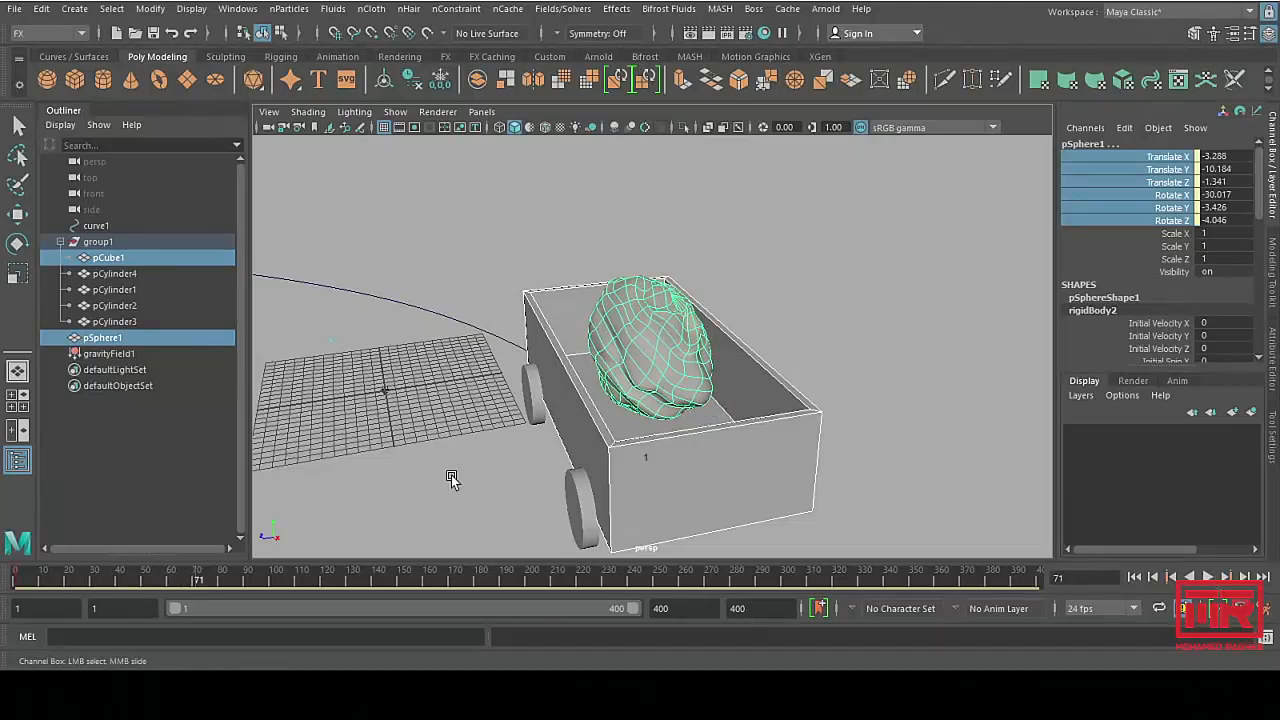
{"action": "left_click", "coordinate": [636, 334]}
{"action": "left_click", "coordinate": [563, 8]}
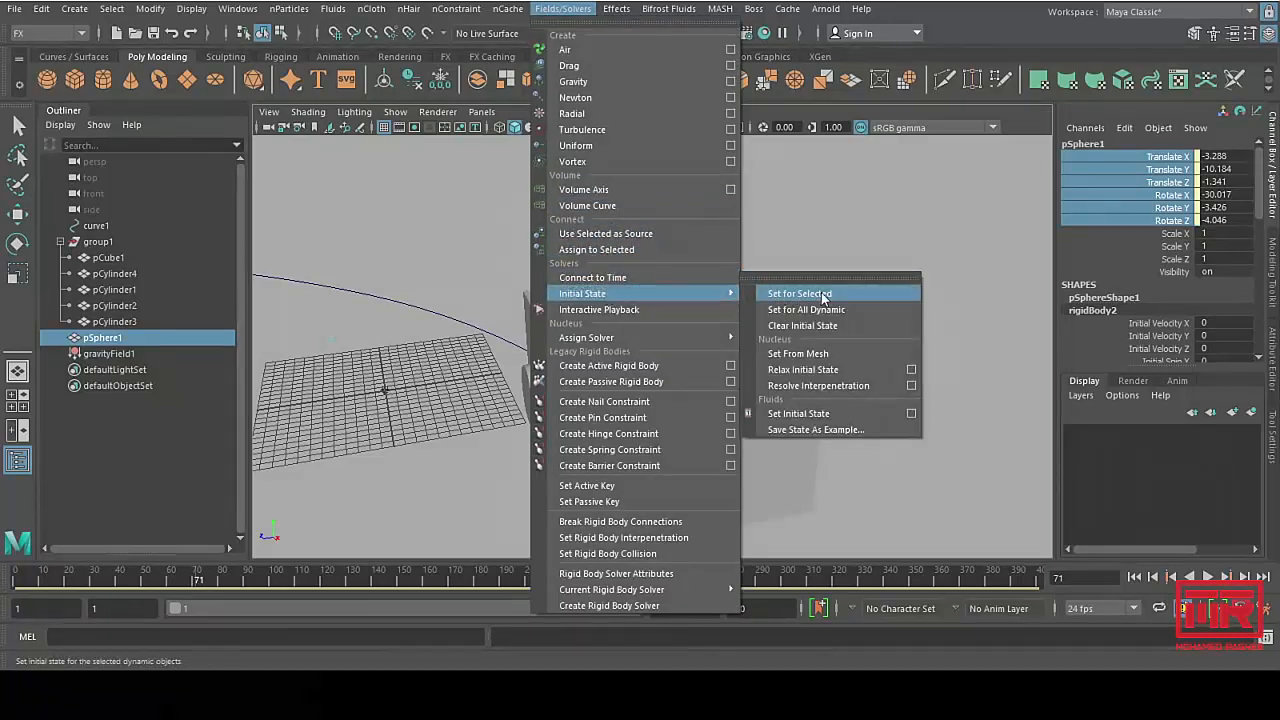
{"action": "left_click", "coordinate": [800, 293]}
Step: Rerun the simulation from frame 1 to frame 85 and reset pSphere1's initial state to that pose
{"action": "left_click", "coordinate": [1134, 577]}
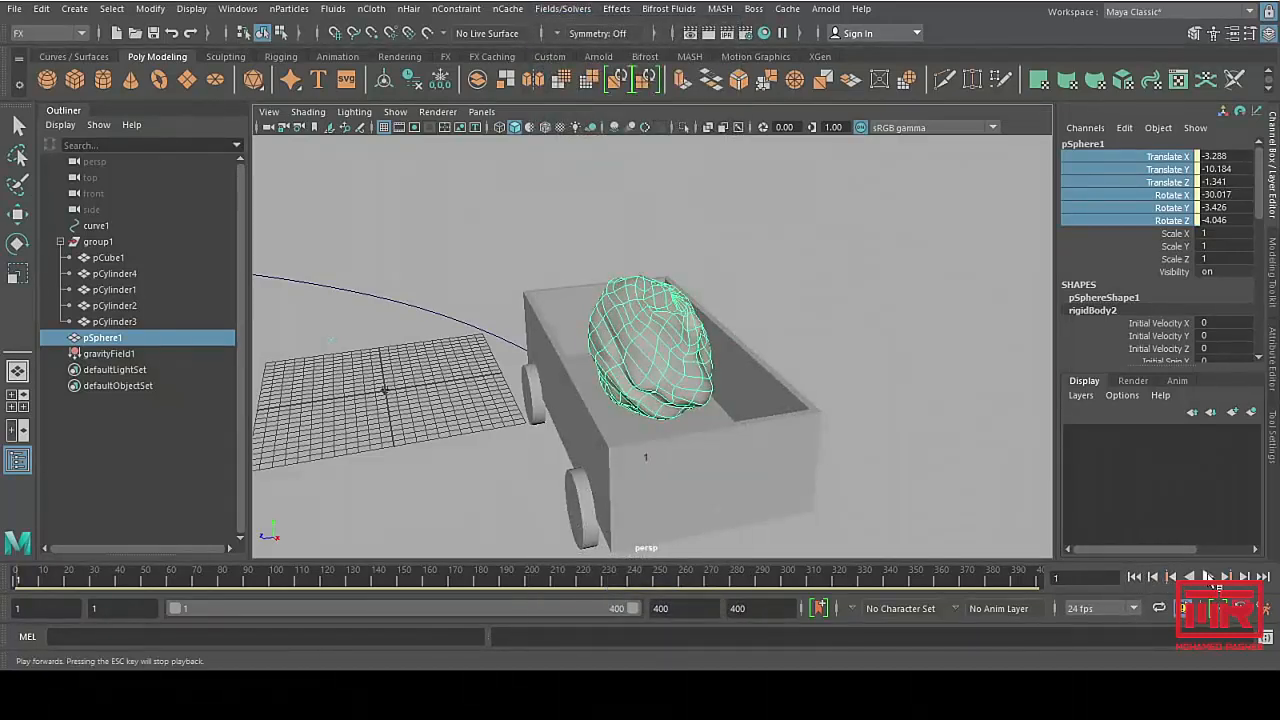
{"action": "left_click", "coordinate": [1210, 578]}
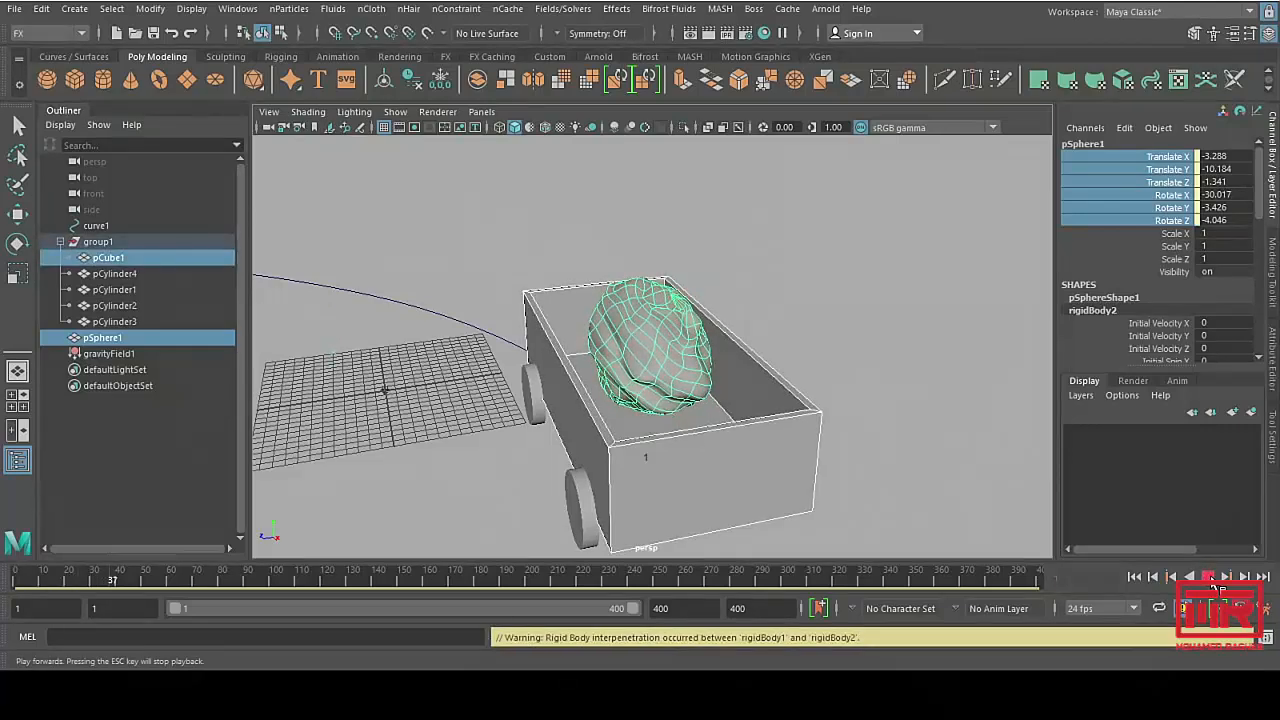
{"action": "left_click", "coordinate": [1209, 577]}
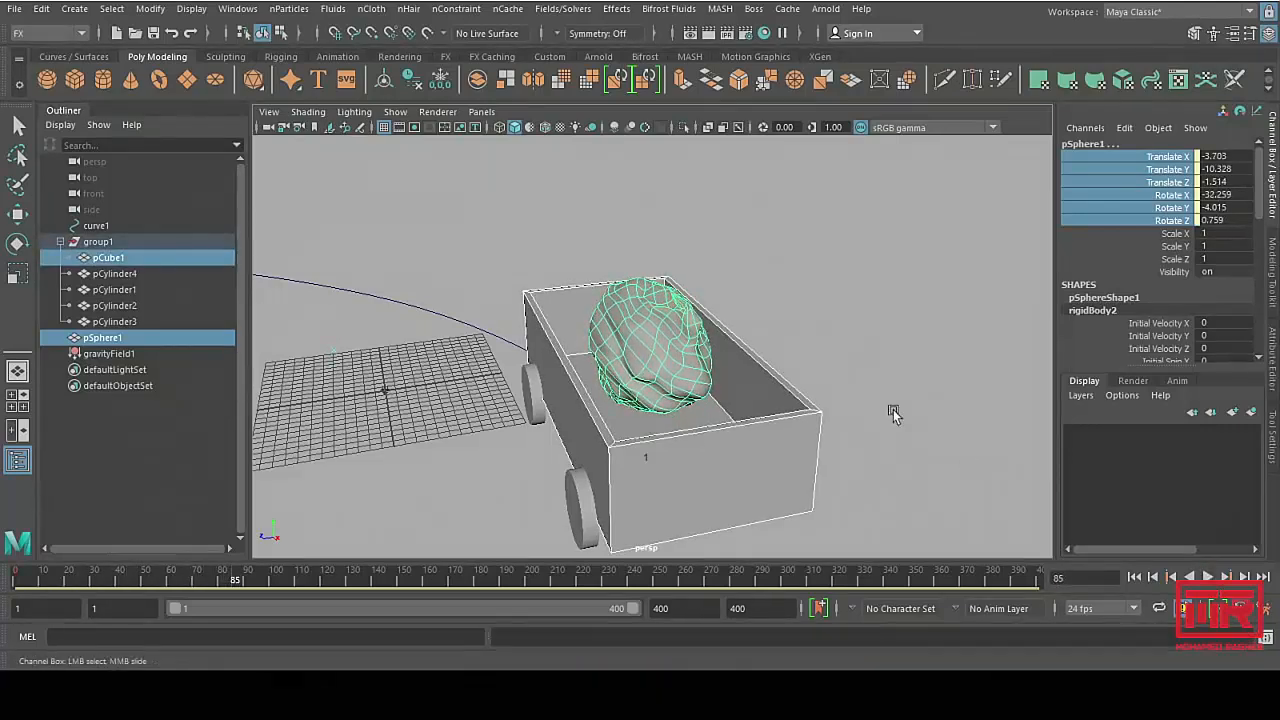
{"action": "left_click", "coordinate": [676, 341]}
{"action": "left_click", "coordinate": [563, 8]}
{"action": "mouse_move", "coordinate": [628, 303]}
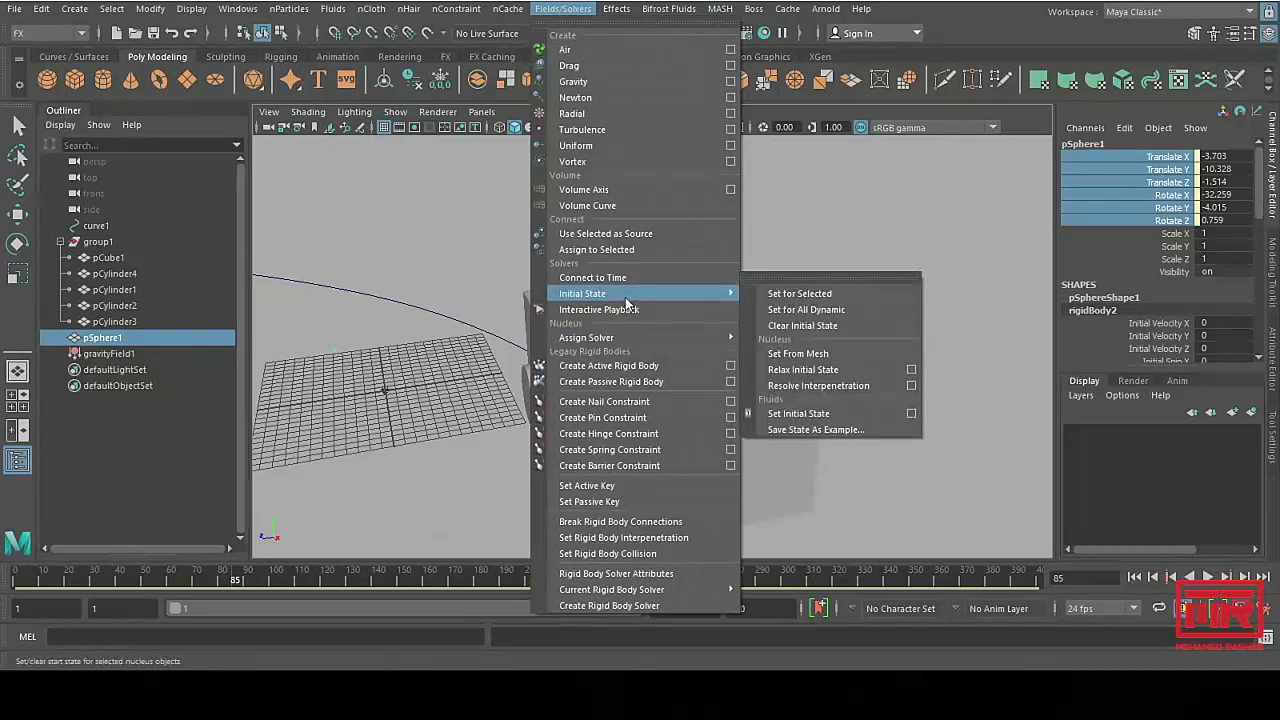
{"action": "left_click", "coordinate": [777, 294]}
Step: Play from the first frame to frame 92 to check that pSphere1 rests steadily inside the container
{"action": "left_click", "coordinate": [1134, 577]}
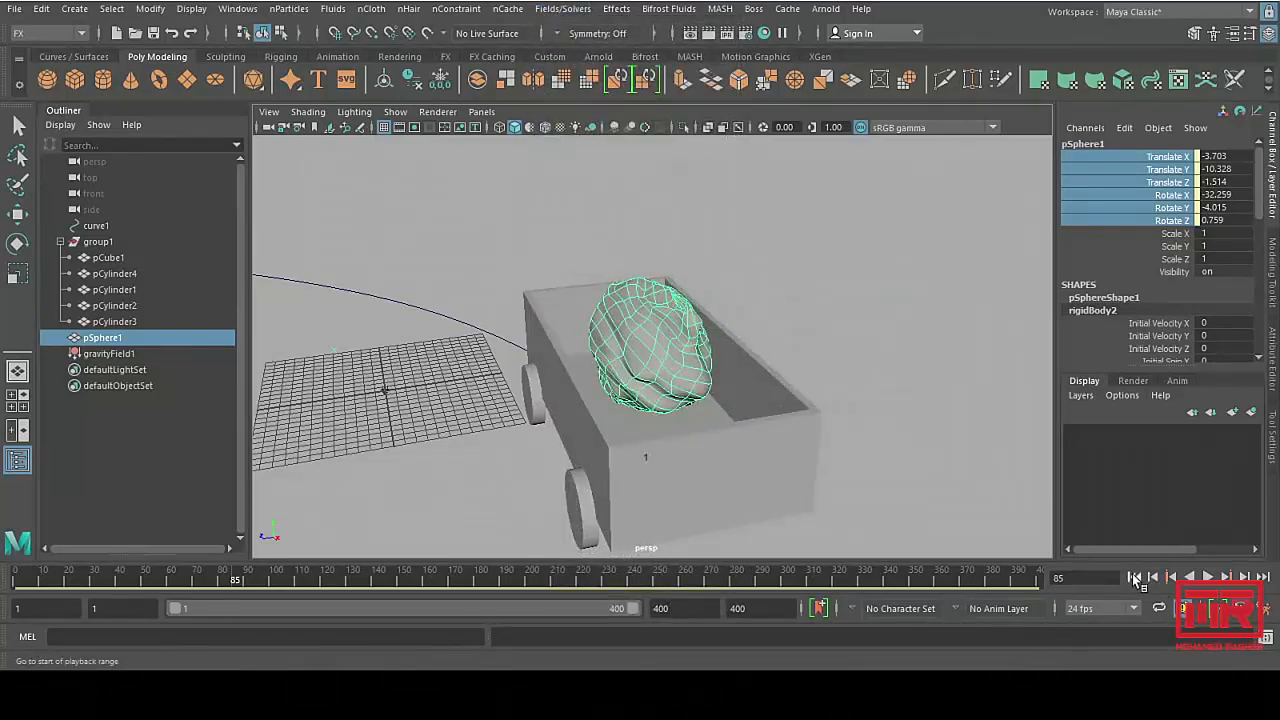
{"action": "left_click", "coordinate": [1208, 578]}
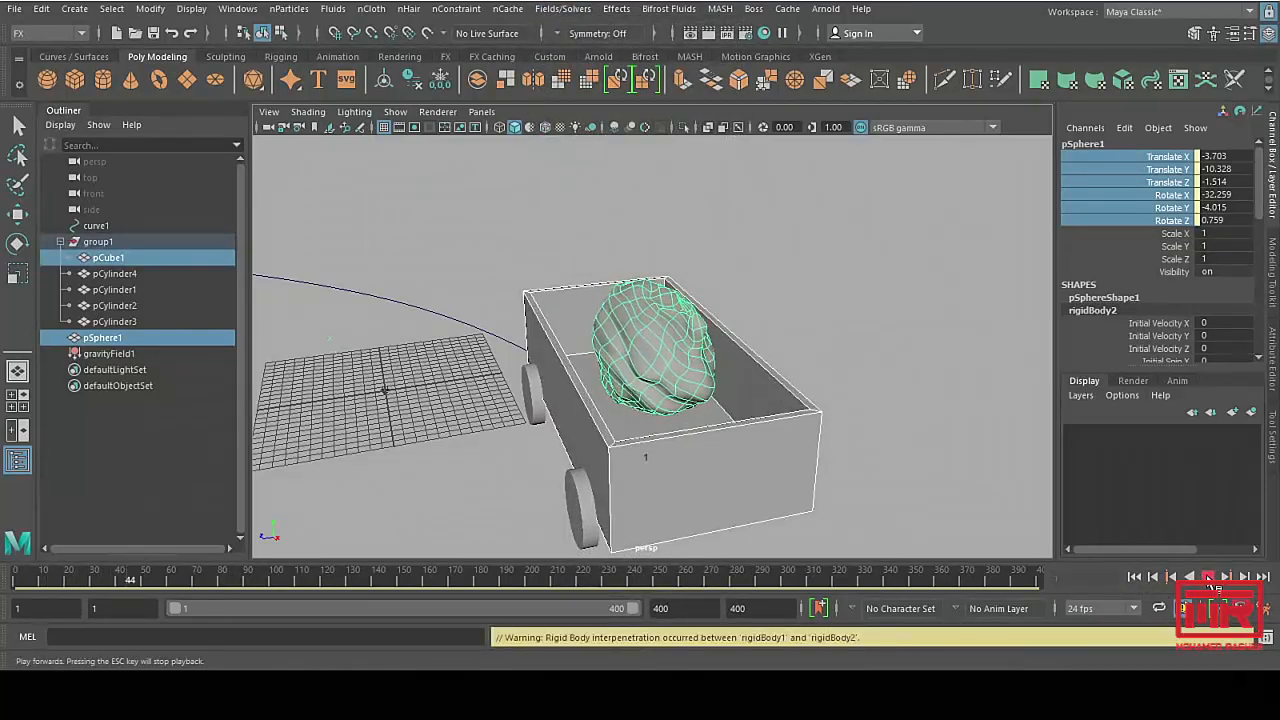
{"action": "left_click", "coordinate": [1208, 578]}
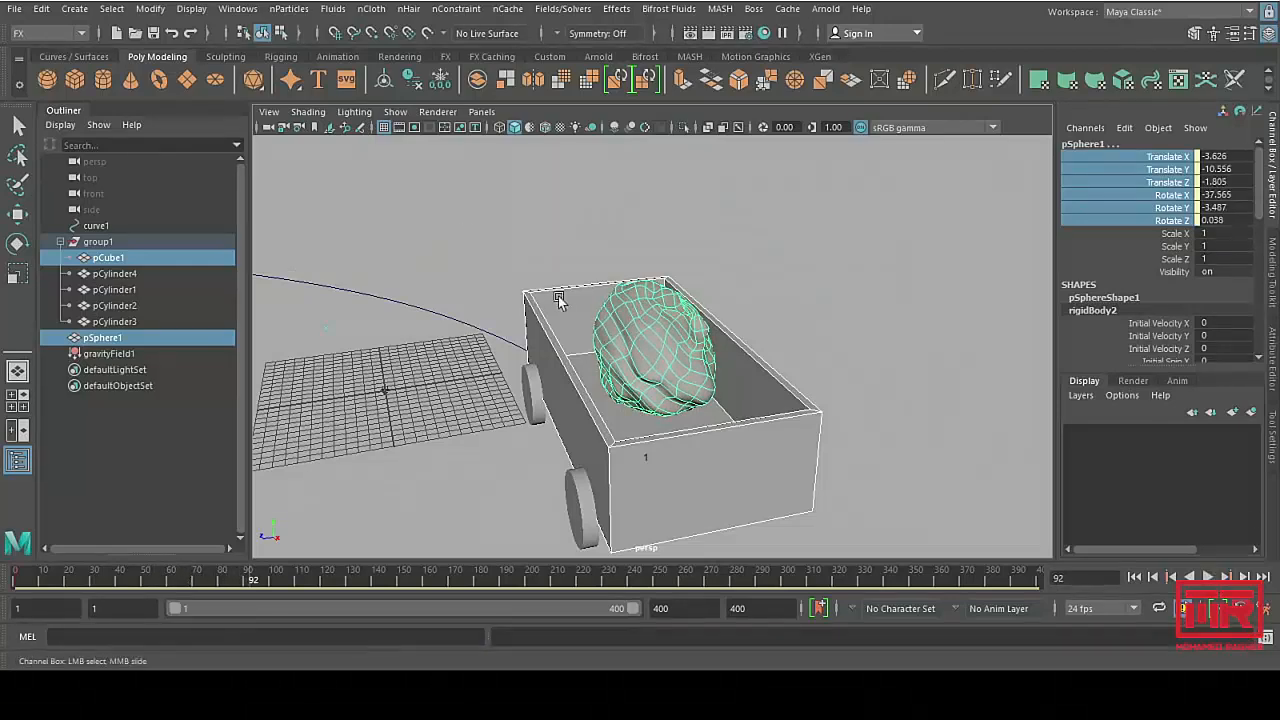
{"action": "scroll", "coordinate": [614, 397], "scroll_direction": "down", "scroll_amount": 5}
{"action": "left_click_drag", "start_coordinate": [572, 390], "coordinate": [630, 384], "text": "alt"}
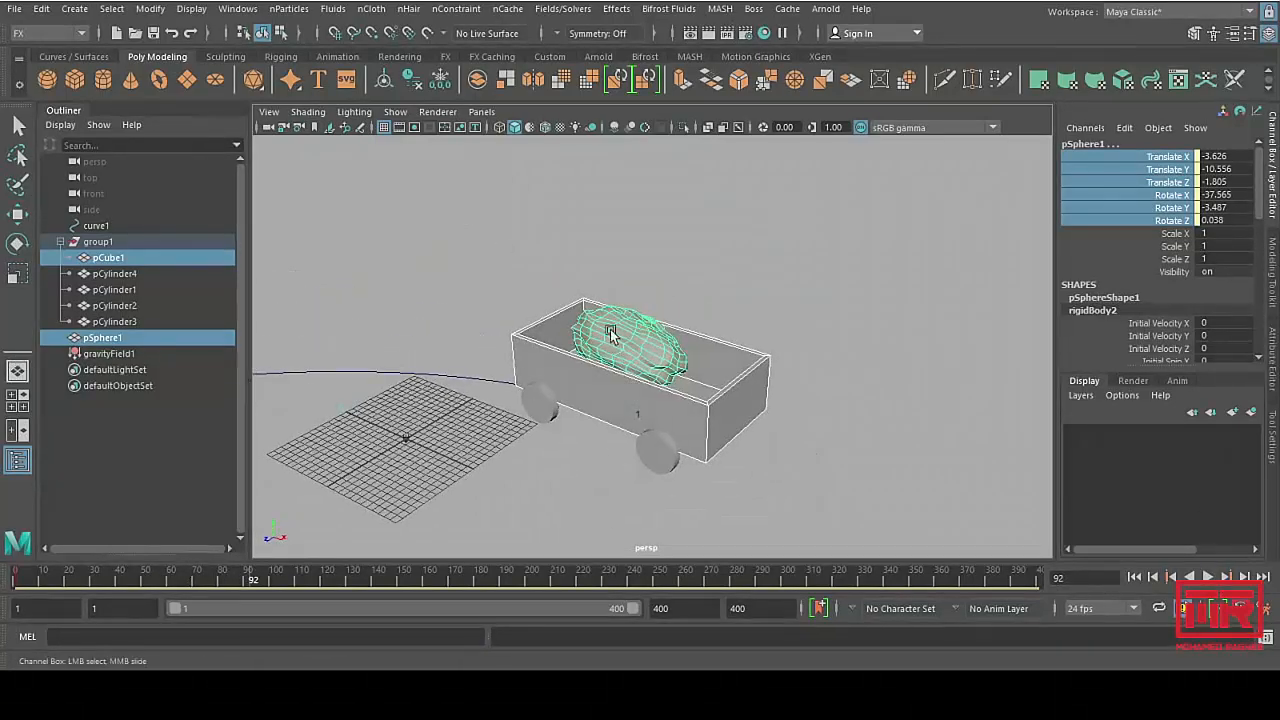
Step: Unmute the Translate and Rotate X, Y and Z channels of group1
{"action": "left_click", "coordinate": [75, 243]}
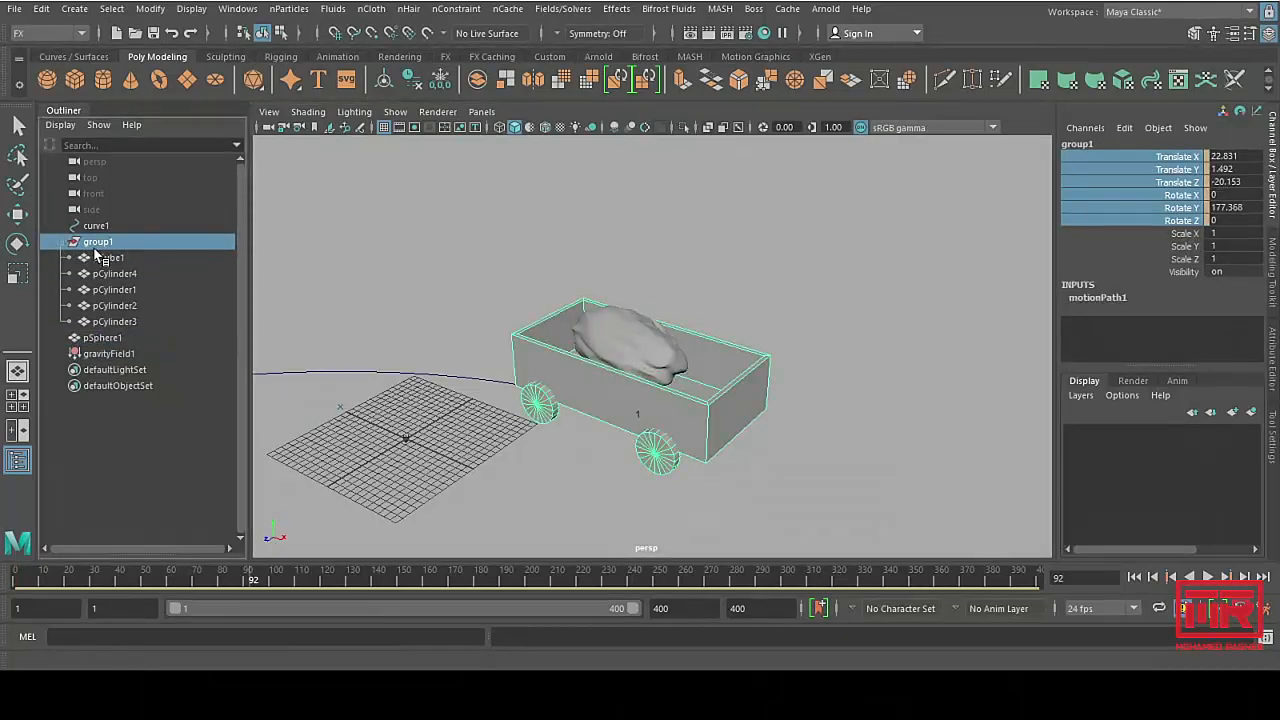
{"action": "right_click", "coordinate": [1182, 172]}
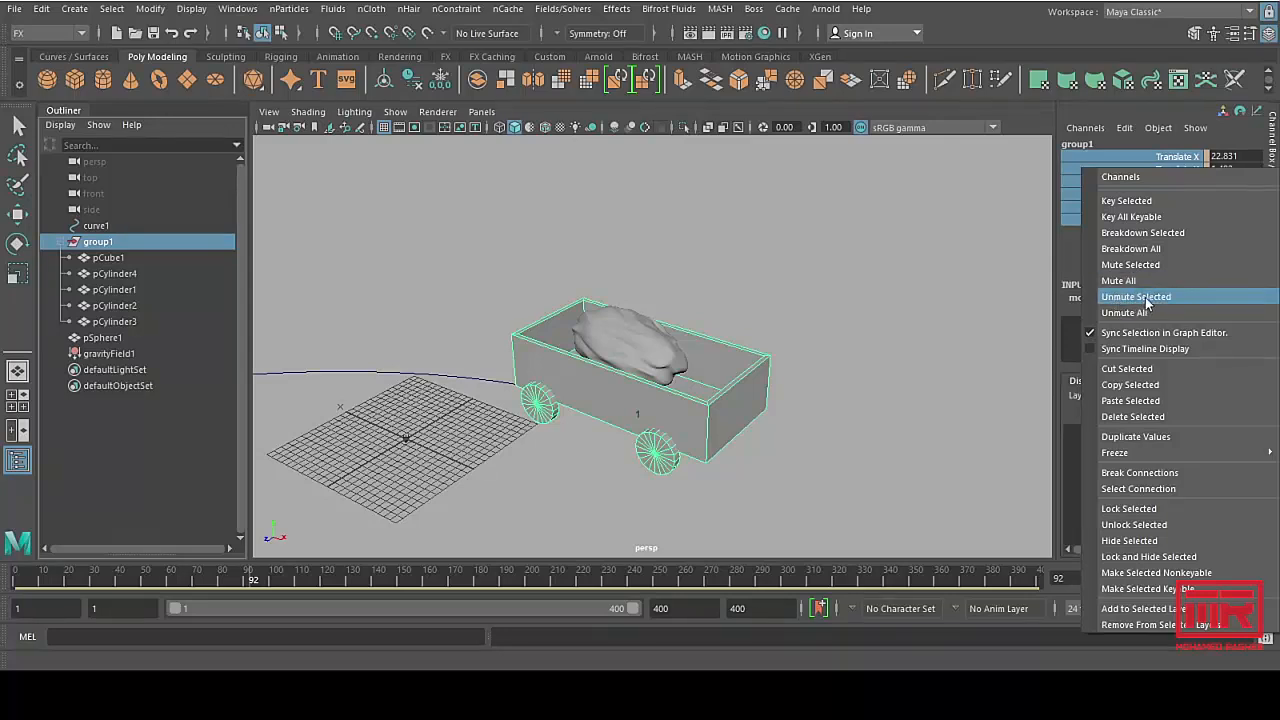
{"action": "left_click", "coordinate": [1157, 297]}
Step: Play the animation from frame 1 to frame 155, pausing at frame 38, to check the cart carrying the sphere along the whole path
{"action": "left_click", "coordinate": [1134, 577]}
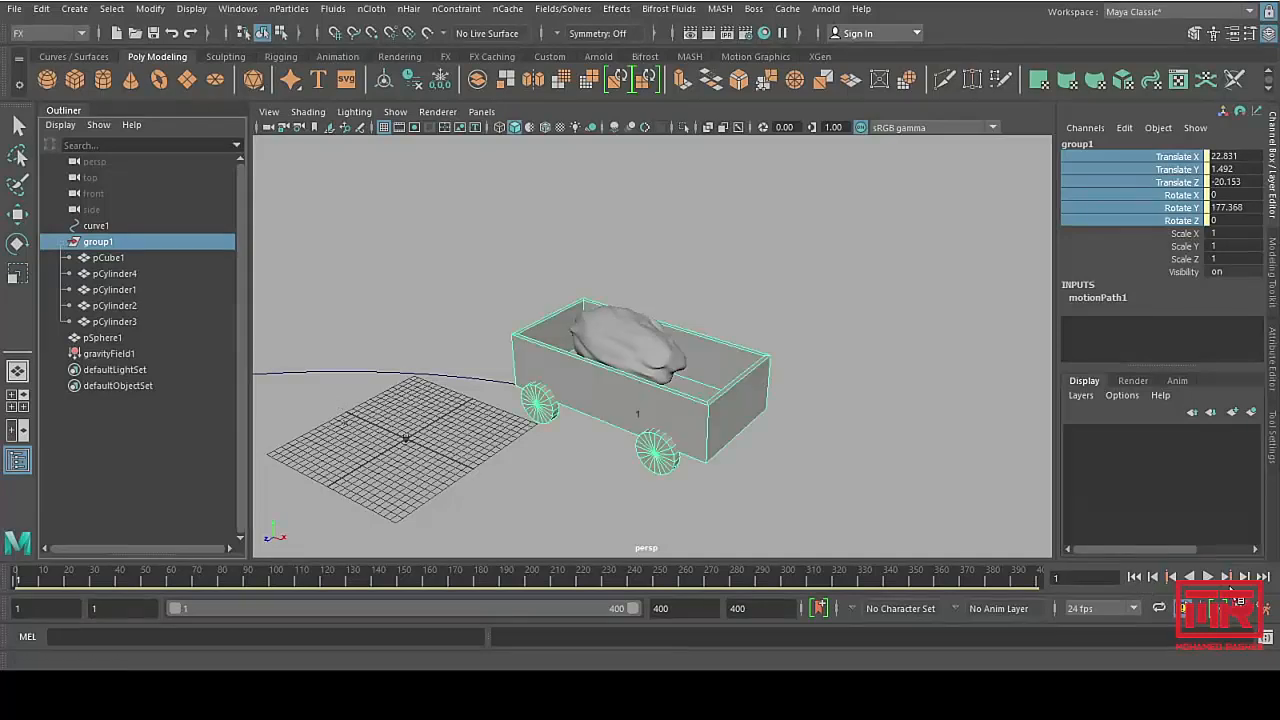
{"action": "left_click", "coordinate": [1209, 578]}
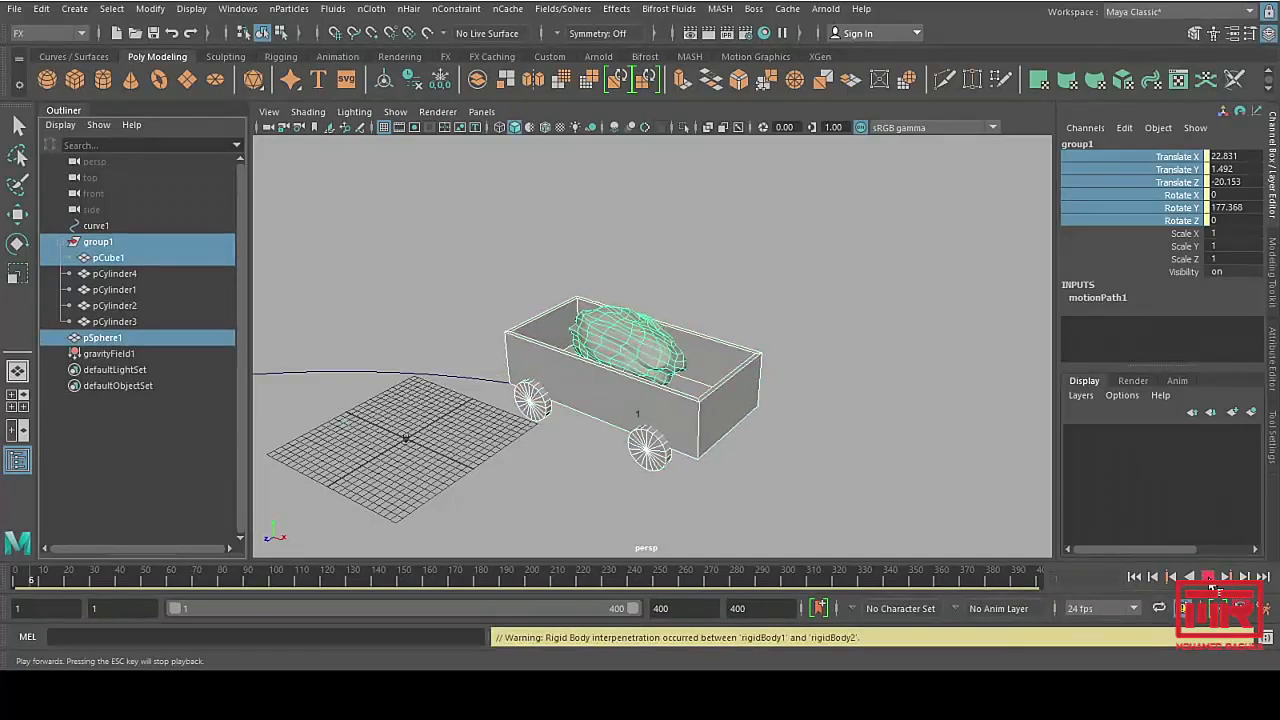
{"action": "left_click", "coordinate": [1210, 579]}
{"action": "scroll", "coordinate": [566, 420], "scroll_direction": "down", "scroll_amount": 3}
{"action": "middle_click_drag", "start_coordinate": [566, 420], "coordinate": [837, 354], "text": "alt"}
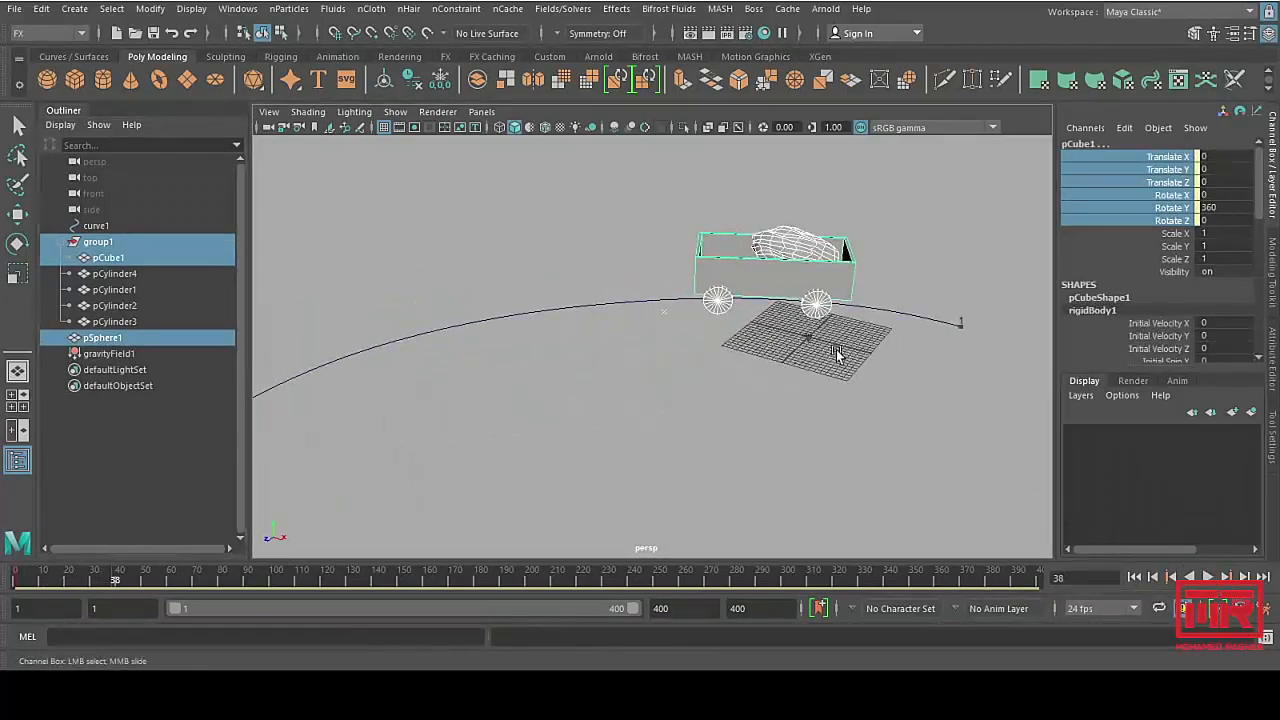
{"action": "scroll", "coordinate": [604, 354], "scroll_direction": "down", "scroll_amount": 3}
{"action": "left_click_drag", "start_coordinate": [604, 354], "coordinate": [738, 372], "text": "alt"}
{"action": "middle_click_drag", "start_coordinate": [738, 372], "coordinate": [658, 338], "text": "alt"}
{"action": "left_click_drag", "start_coordinate": [657, 340], "coordinate": [690, 345], "text": "alt"}
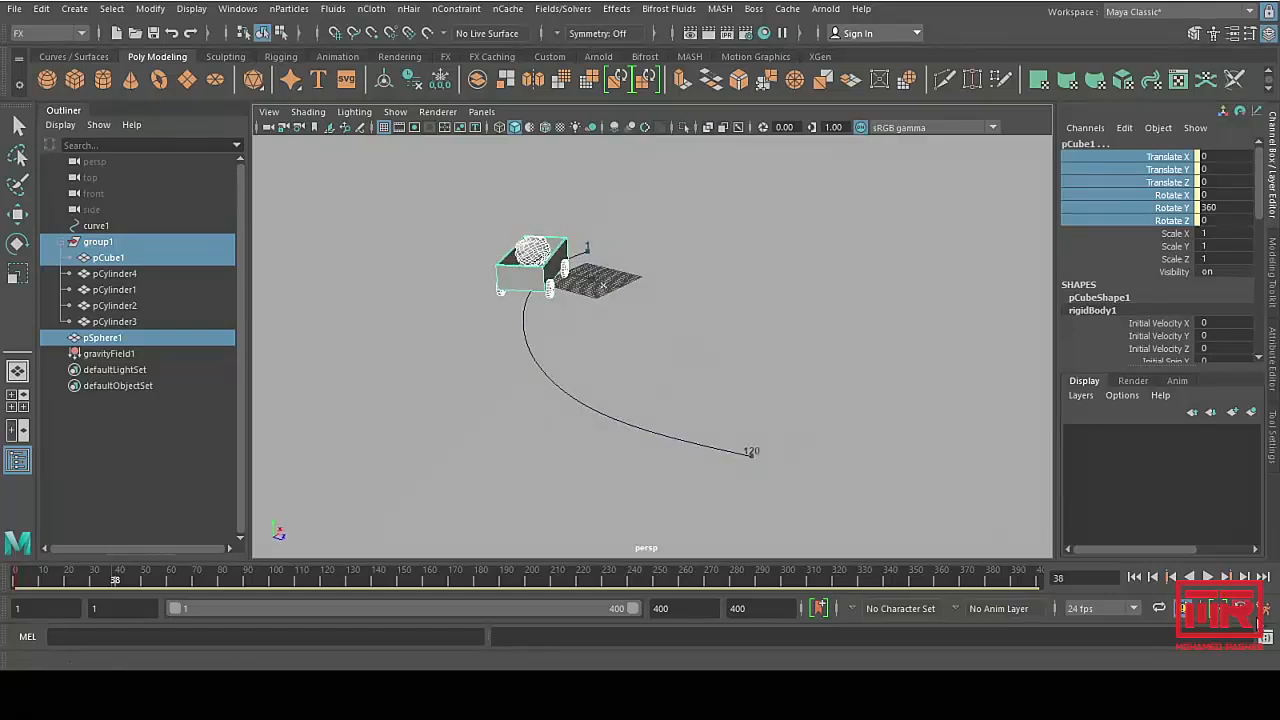
{"action": "left_click", "coordinate": [1209, 578]}
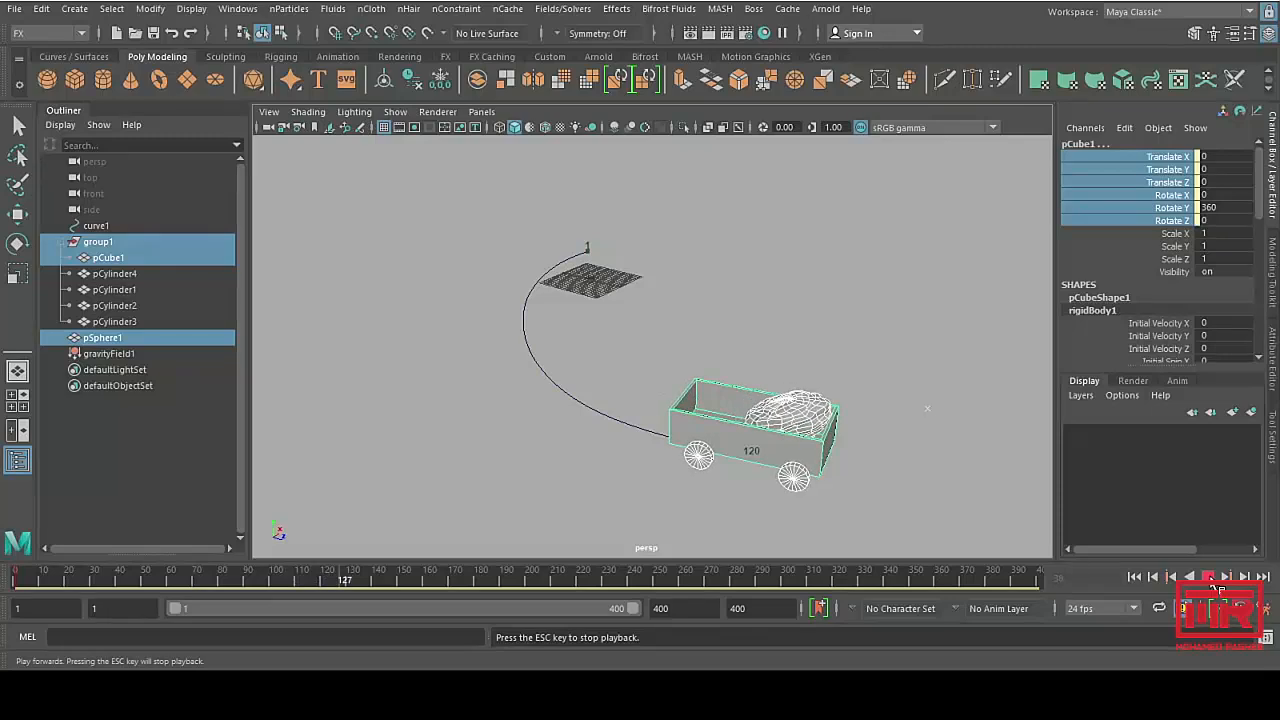
{"action": "left_click", "coordinate": [1210, 580]}
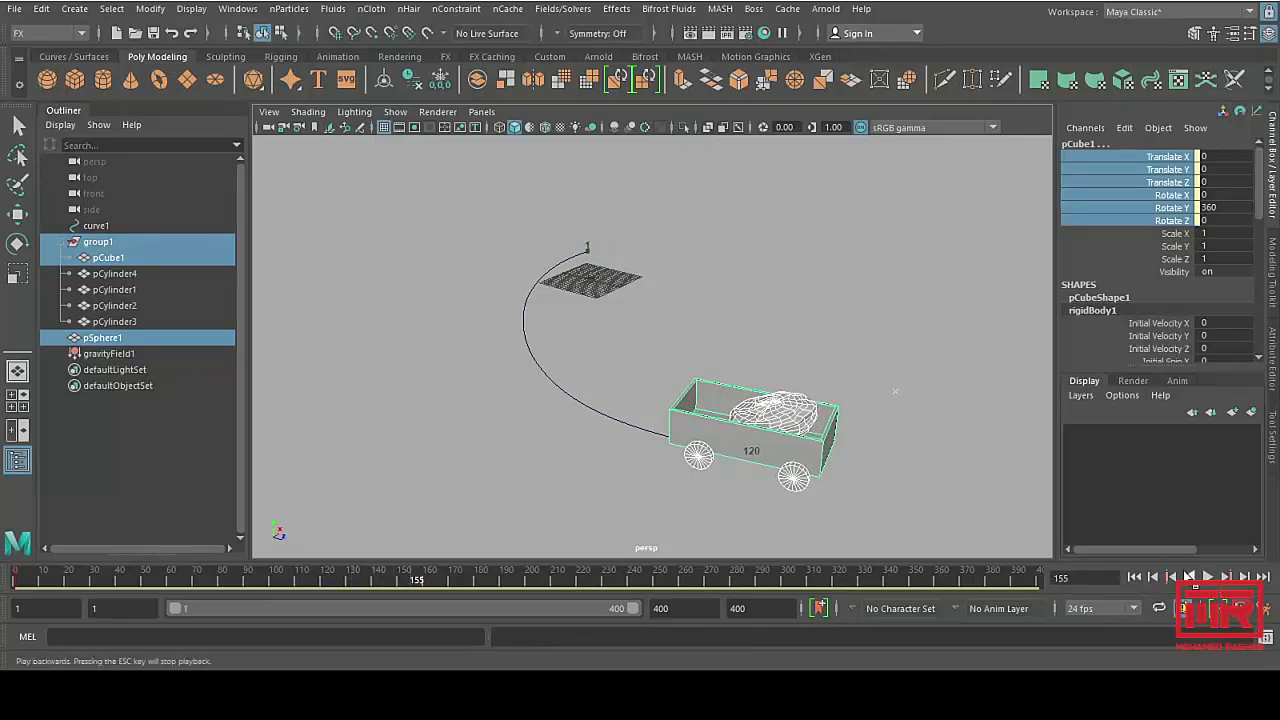
Step: Replay the cart animation from frame 1 to frame 111 in a closer view of the path
{"action": "middle_click_drag", "start_coordinate": [704, 370], "coordinate": [630, 336], "text": "alt"}
{"action": "scroll", "coordinate": [630, 336], "scroll_direction": "up", "scroll_amount": 2}
{"action": "left_click", "coordinate": [1135, 579]}
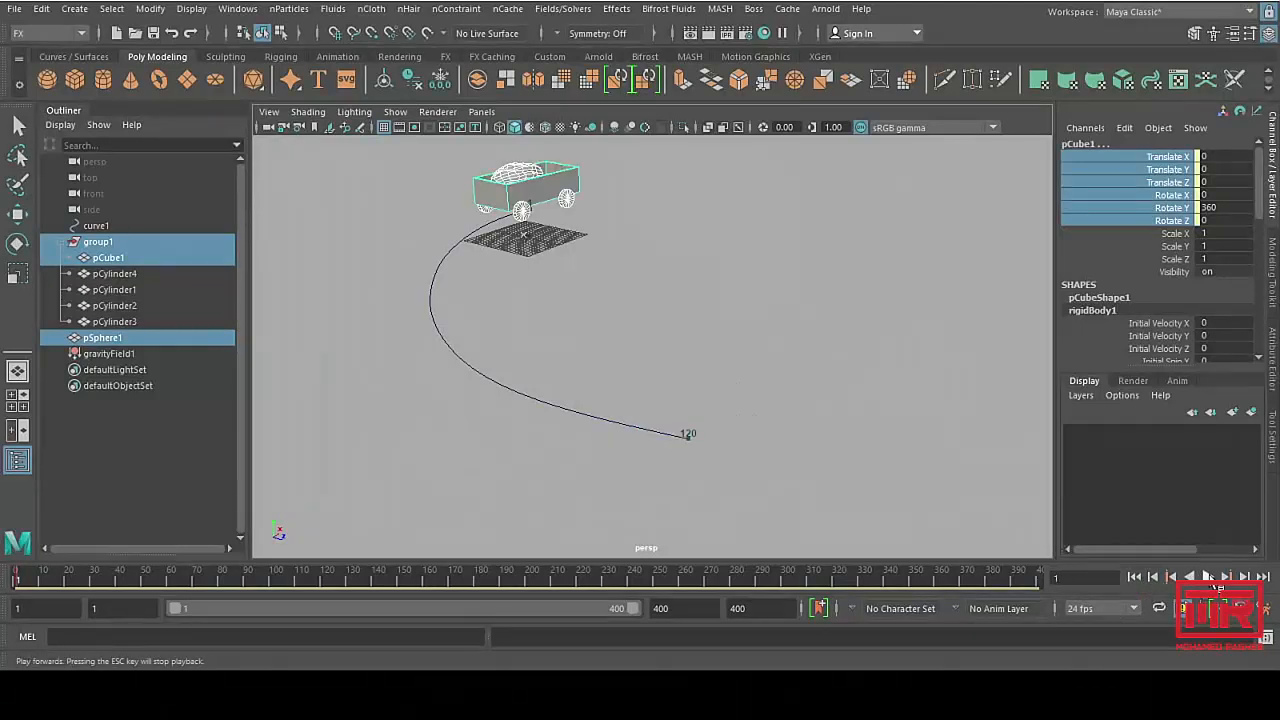
{"action": "left_click", "coordinate": [1208, 577]}
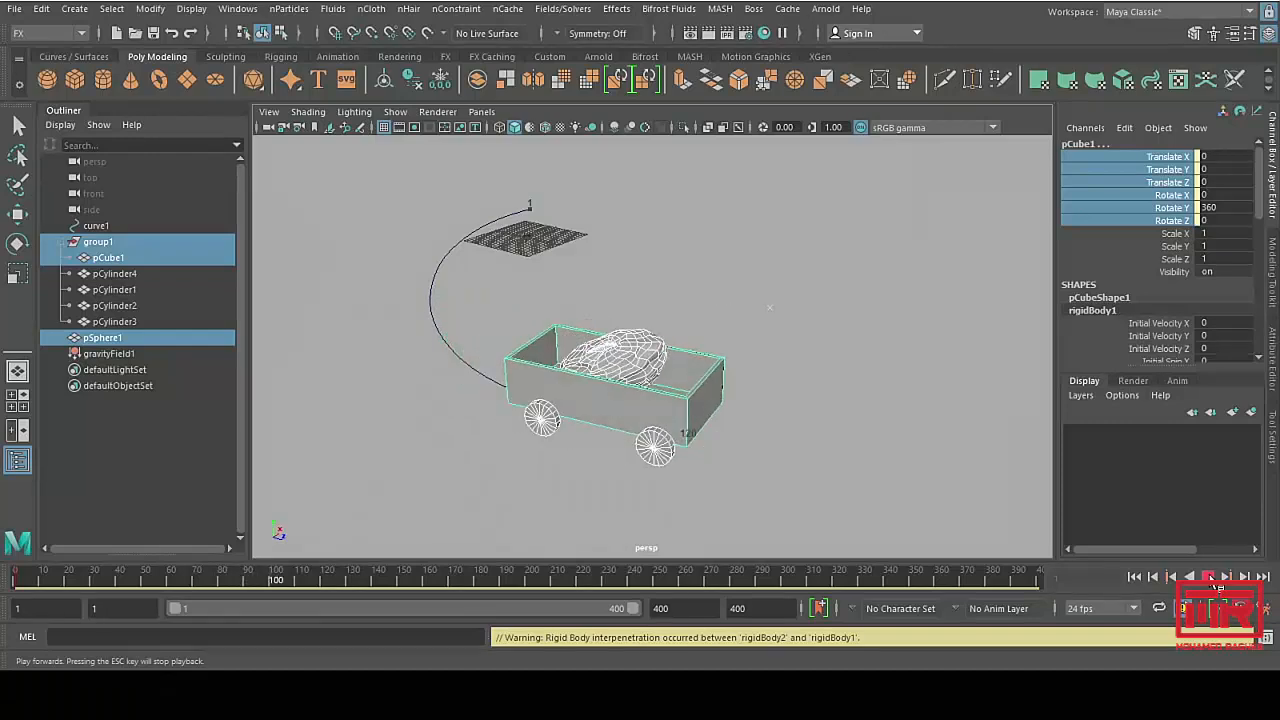
{"action": "left_click", "coordinate": [1208, 577]}
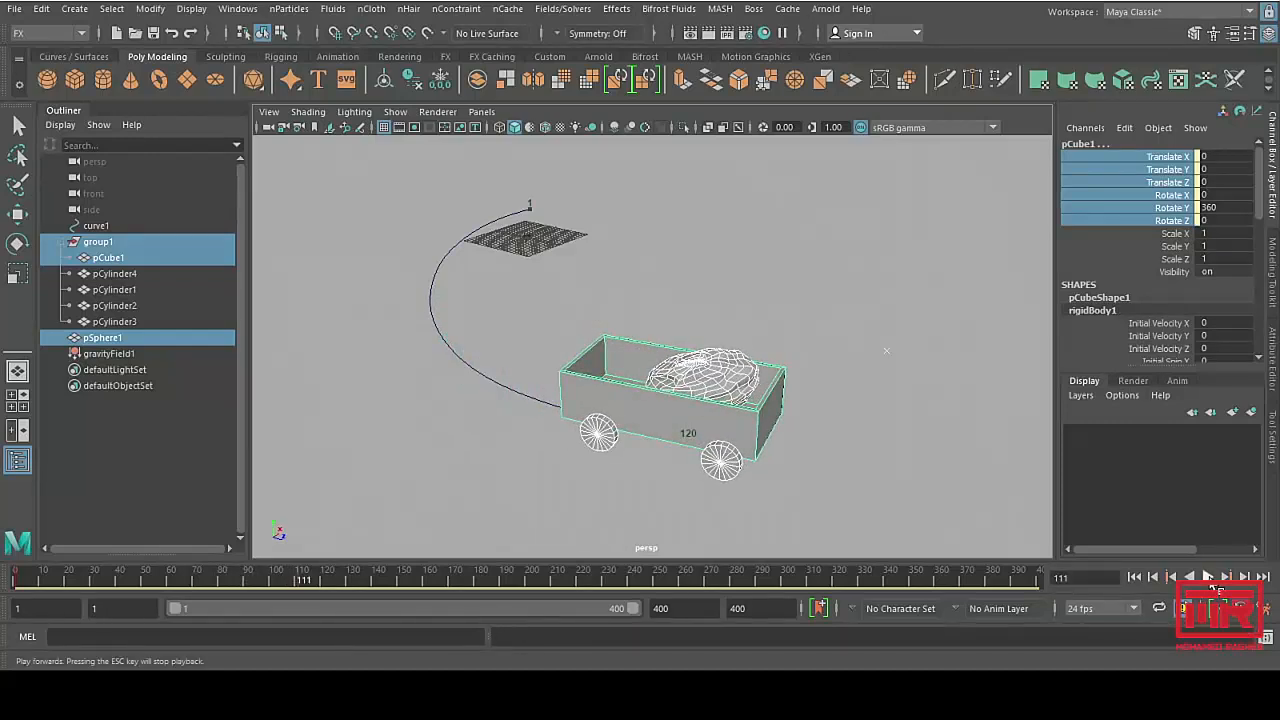
Step: Play on to frame 122, then advance frame by frame to frame 140 to check how pSphere1 settles in the stopped cart
{"action": "left_click", "coordinate": [1208, 577]}
{"action": "left_click", "coordinate": [1208, 577]}
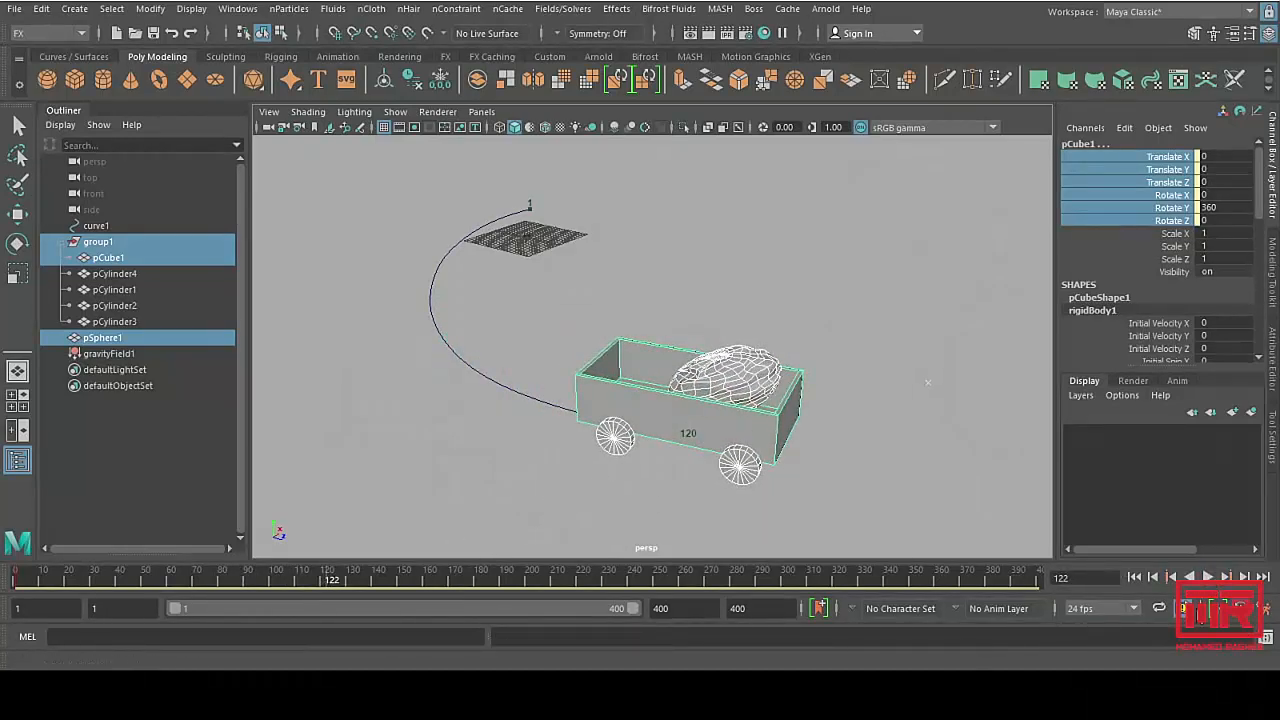
{"action": "left_click", "coordinate": [1246, 581]}
{"action": "left_click", "coordinate": [1246, 581]}
{"action": "left_click", "coordinate": [1246, 581]}
{"action": "left_click", "coordinate": [1246, 581]}
{"action": "left_click", "coordinate": [1246, 581]}
{"action": "left_click", "coordinate": [1246, 581]}
{"action": "left_click", "coordinate": [1246, 581]}
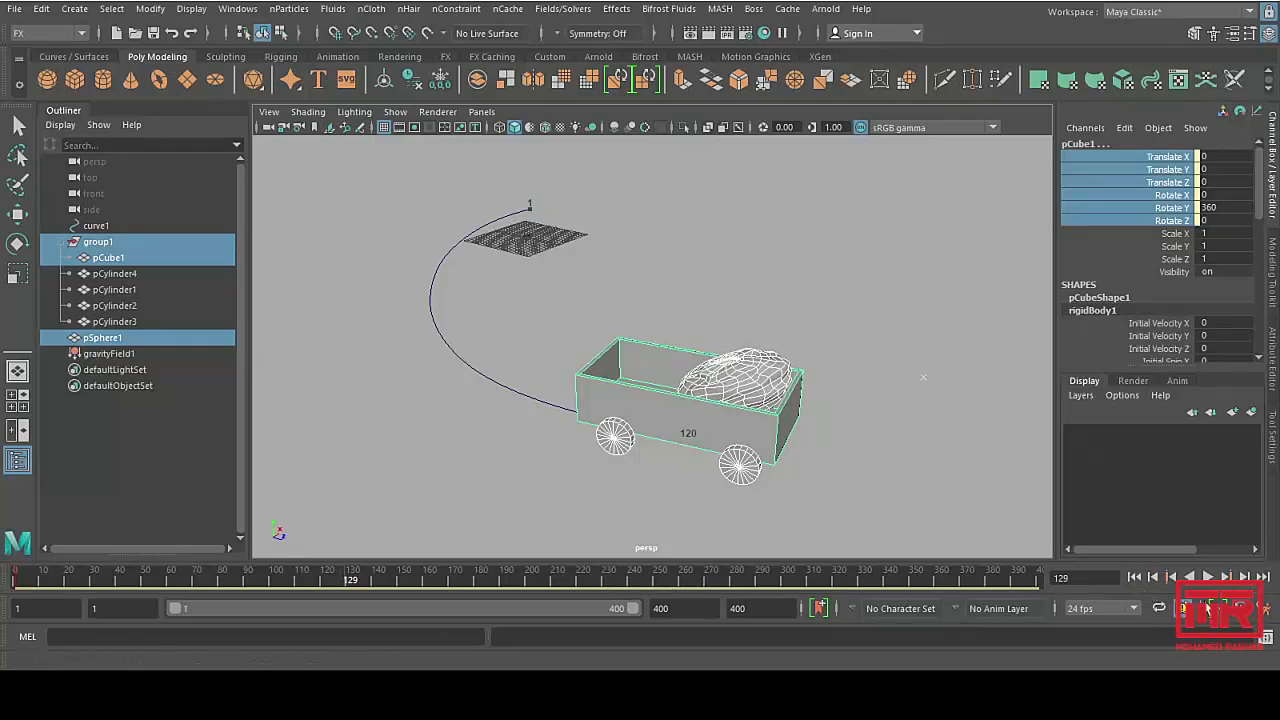
{"action": "left_click", "coordinate": [1246, 581]}
{"action": "left_click", "coordinate": [1246, 581]}
{"action": "left_click", "coordinate": [1246, 581]}
{"action": "left_click", "coordinate": [1246, 581]}
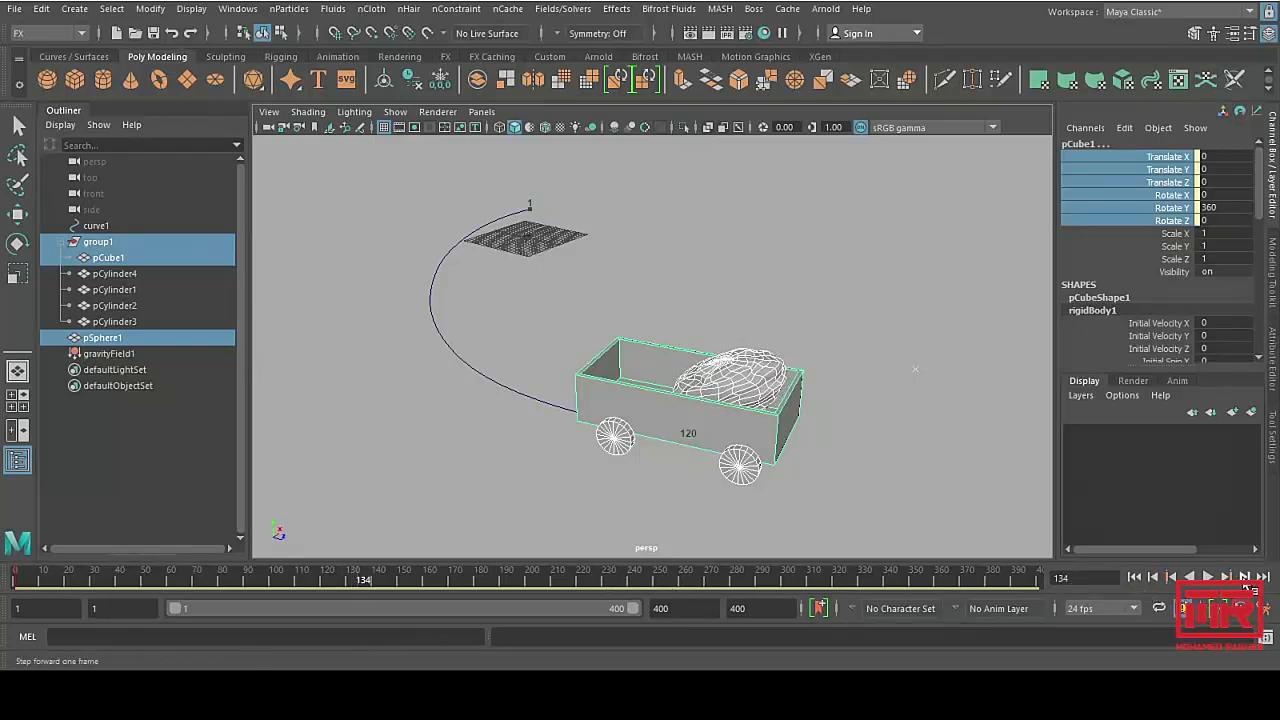
{"action": "left_click", "coordinate": [1246, 581]}
{"action": "left_click", "coordinate": [1246, 581]}
{"action": "left_click", "coordinate": [1246, 581]}
{"action": "left_click", "coordinate": [1246, 581]}
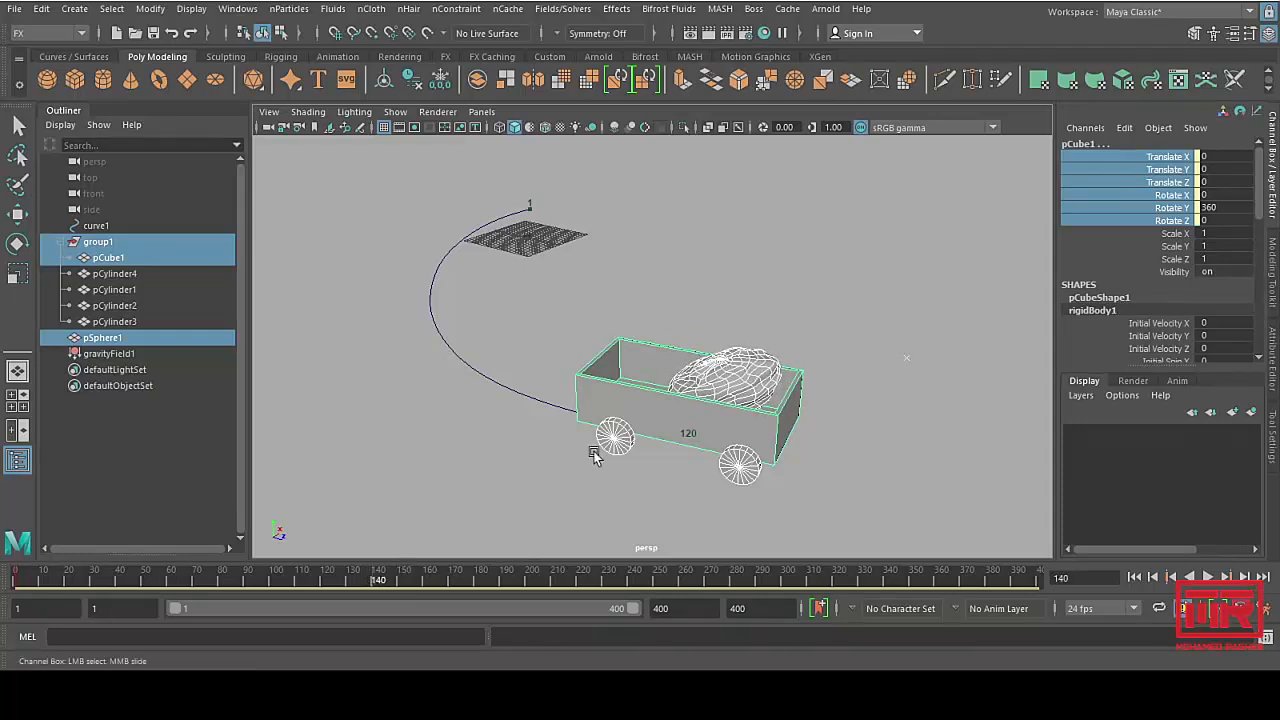
Step: Set a passive rigid body key on the container pCube1 alone at frame 140
{"action": "left_click", "coordinate": [607, 390]}
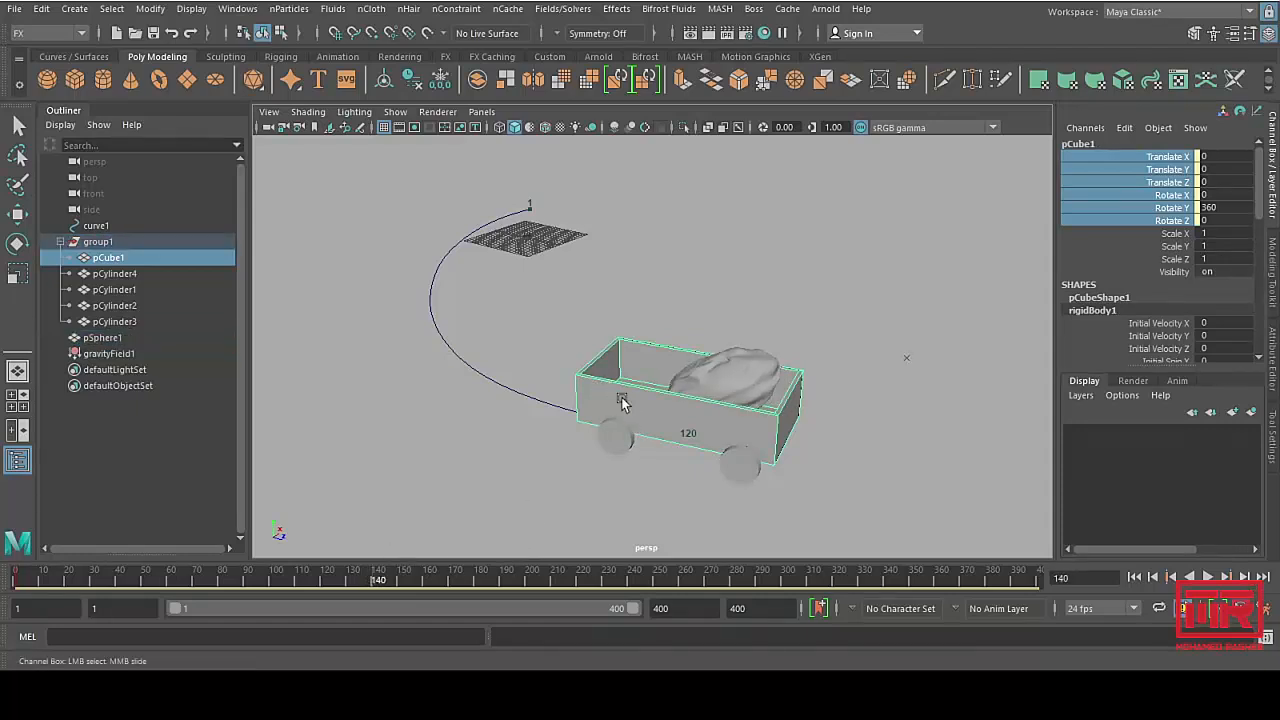
{"action": "left_click", "coordinate": [562, 9]}
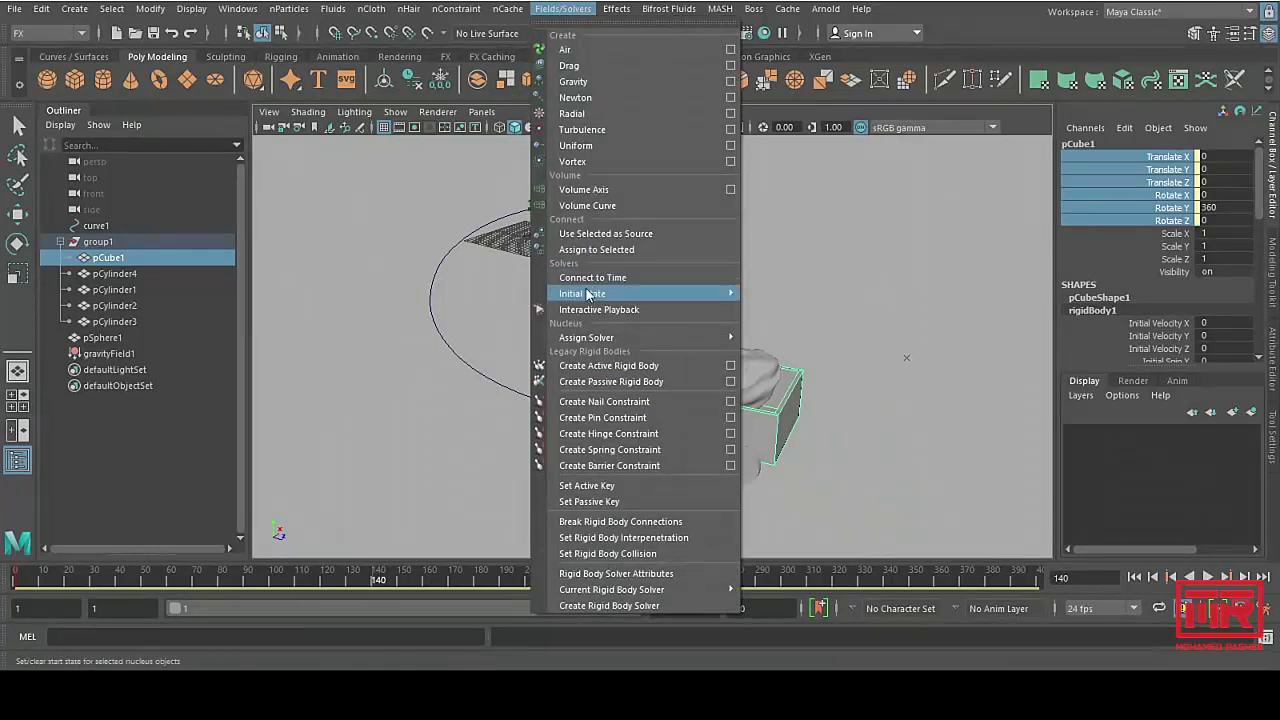
{"action": "left_click", "coordinate": [590, 501]}
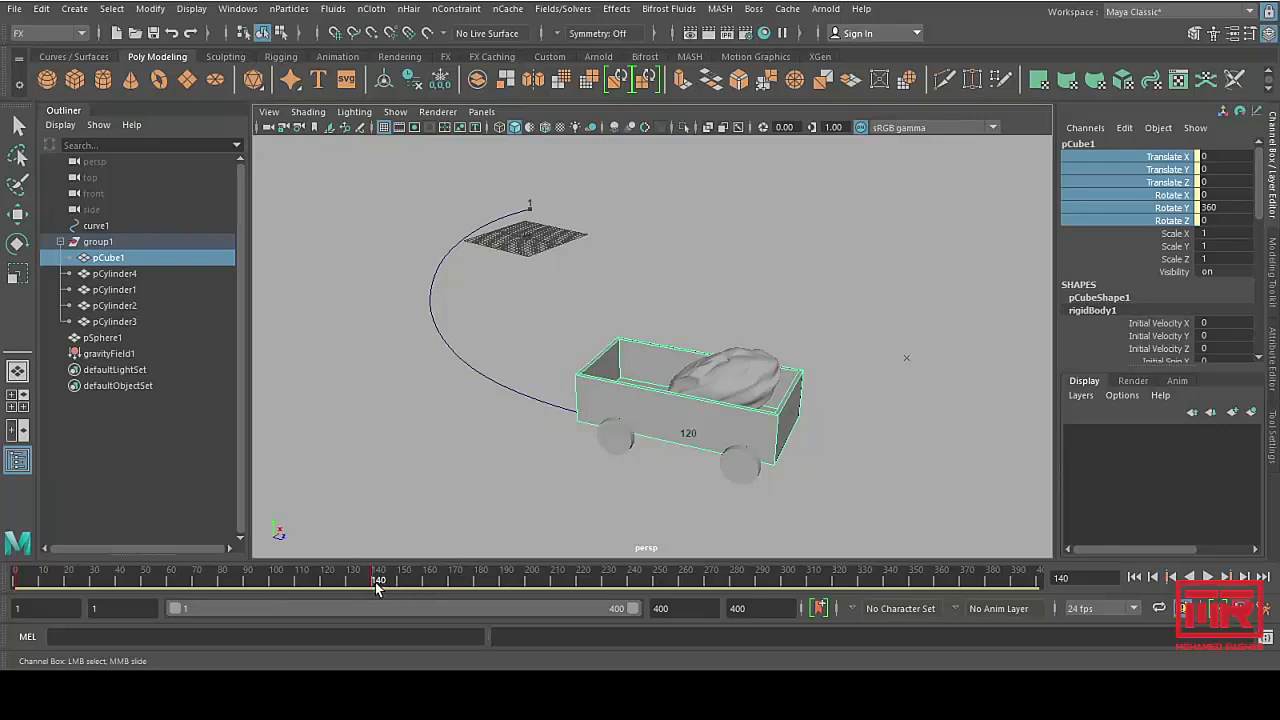
Step: At frame 180, lower pCube1's pivot towards the height of the container's bottom edge
{"action": "left_click_drag", "start_coordinate": [377, 583], "coordinate": [476, 588]}
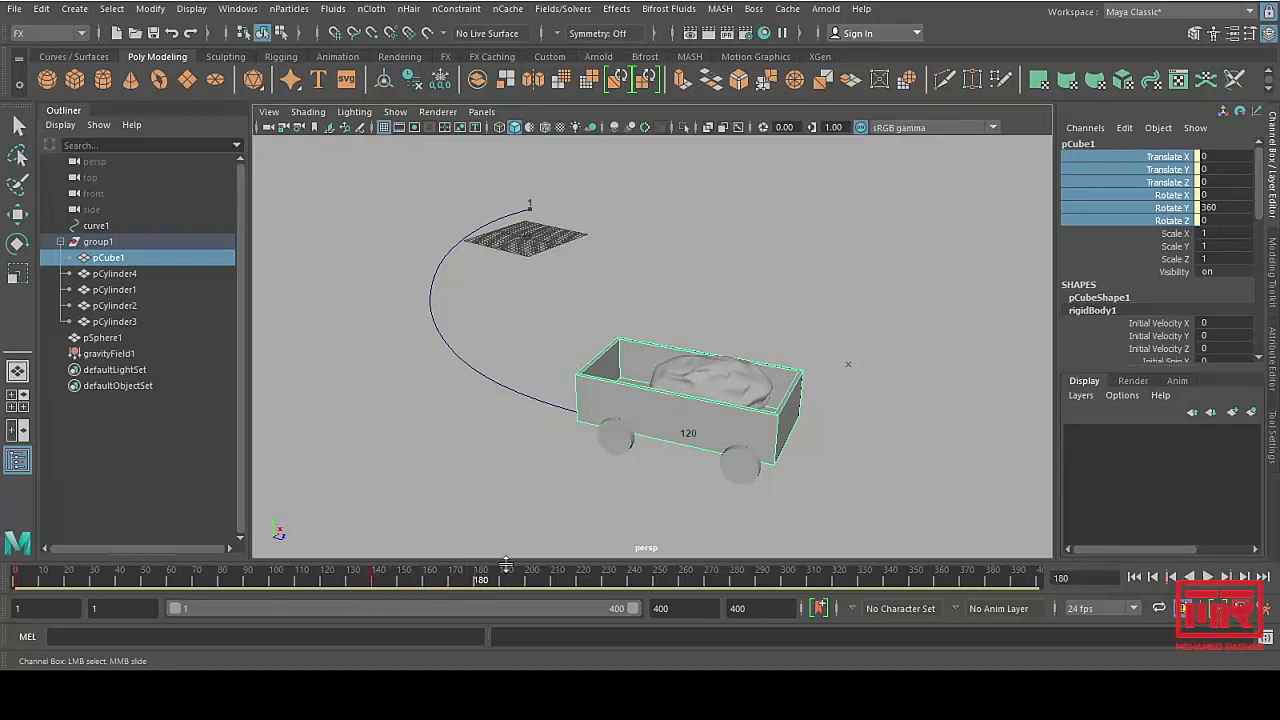
{"action": "left_click_drag", "start_coordinate": [648, 384], "coordinate": [609, 430], "text": "alt"}
{"action": "key", "text": "e"}
{"action": "middle_click_drag", "start_coordinate": [609, 430], "coordinate": [626, 423], "text": "alt"}
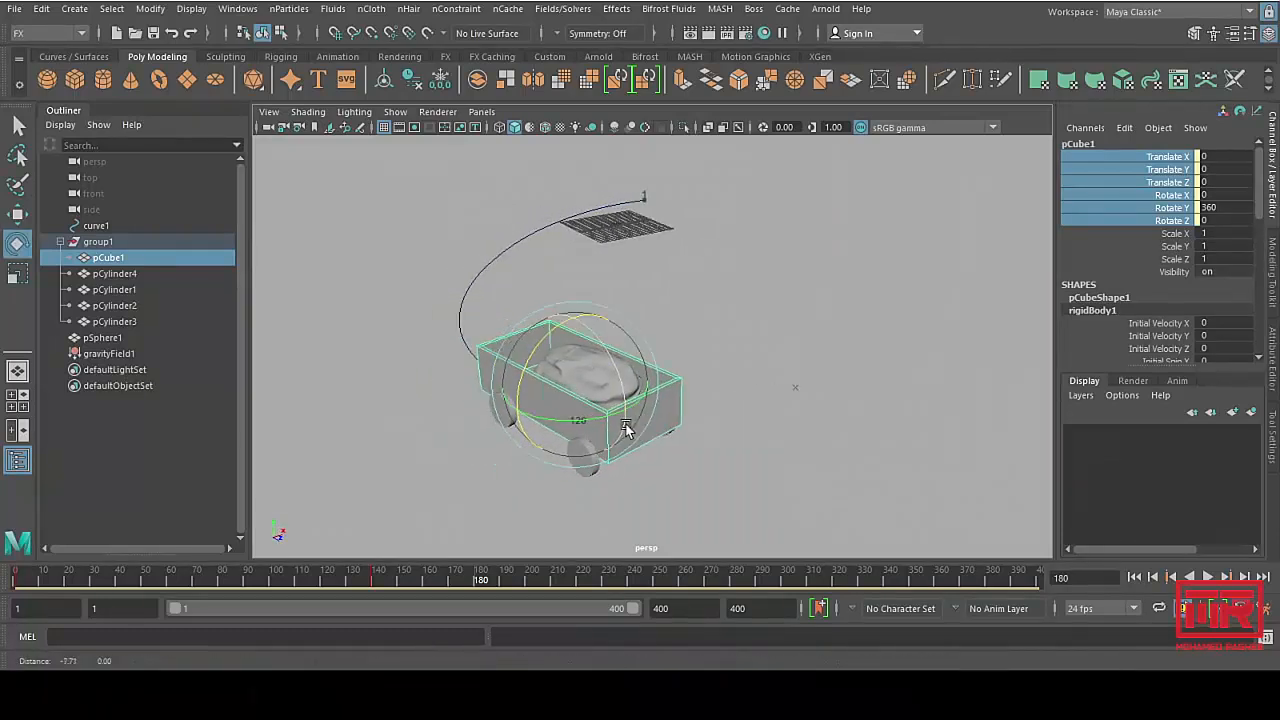
{"action": "right_click_drag", "start_coordinate": [626, 423], "coordinate": [692, 418], "text": "alt"}
{"action": "mouse_move", "coordinate": [692, 417]}
{"action": "left_mouse_down", "text": "alt"}
{"action": "mouse_move", "coordinate": [653, 407]}
{"action": "mouse_move", "coordinate": [684, 416]}
{"action": "left_mouse_up", "text": "alt"}
{"action": "key", "text": "w"}
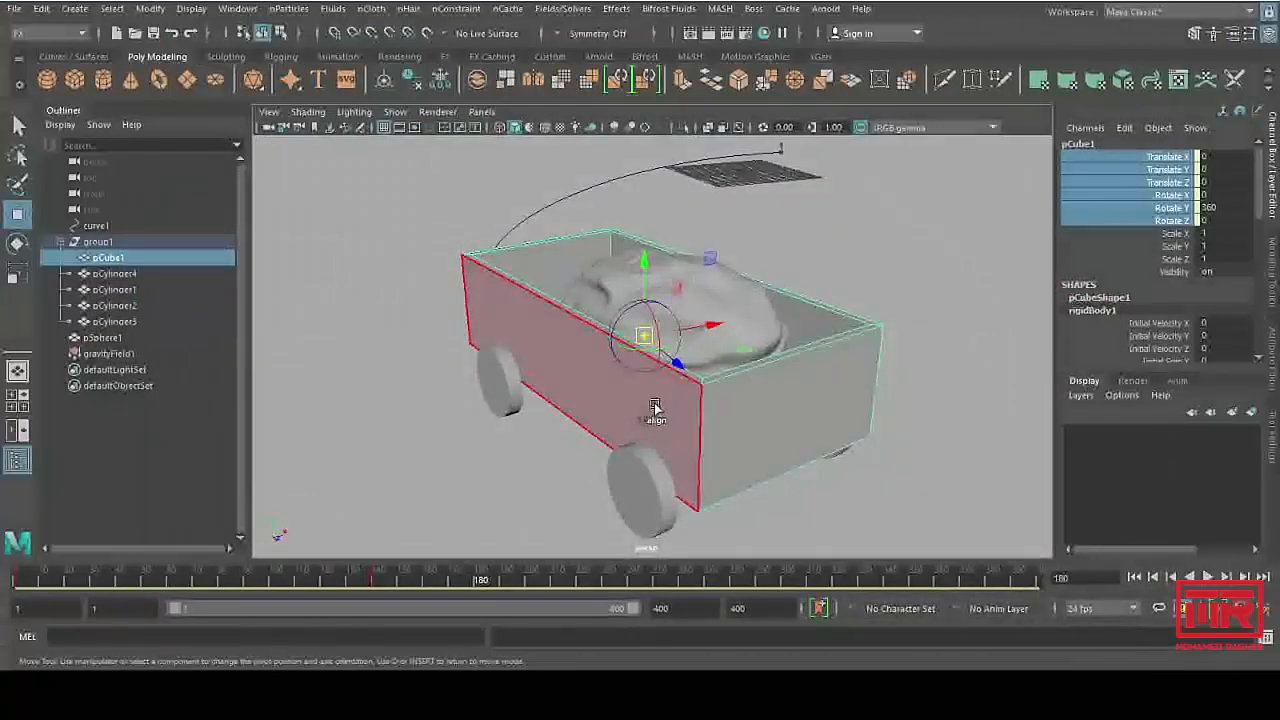
{"action": "left_click", "coordinate": [645, 266]}
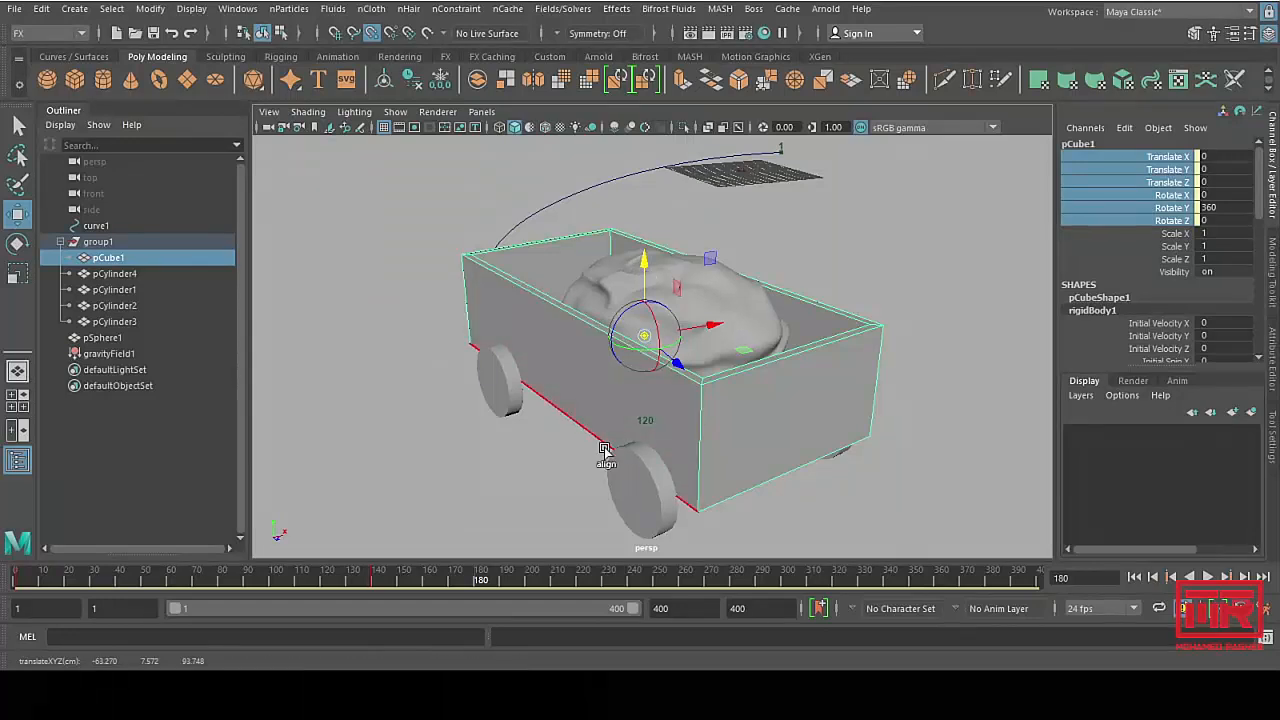
{"action": "key", "text": "v"}
{"action": "left_click_drag", "start_coordinate": [566, 416], "coordinate": [569, 422]}
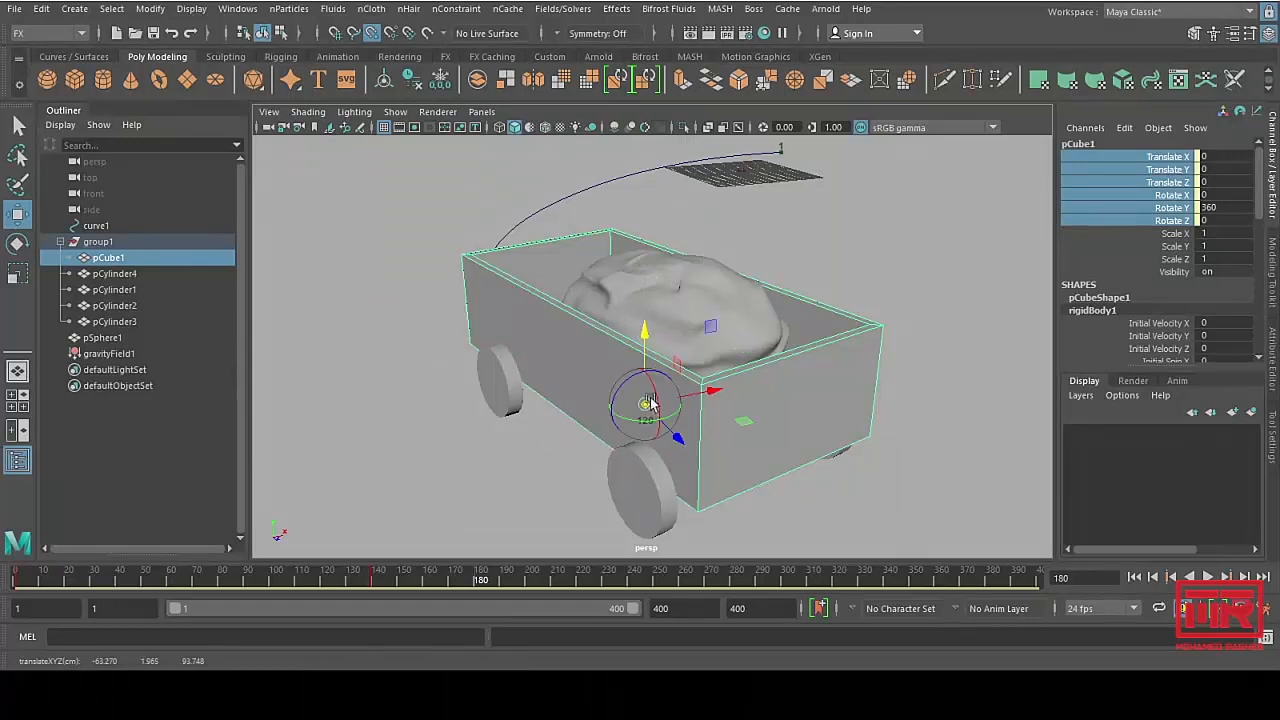
Step: Snap pCube1's pivot onto the container's bottom long edge, about midway between the front and rear wheels
{"action": "mouse_move", "coordinate": [560, 420]}
{"action": "middle_mouse_down"}
{"action": "mouse_move", "coordinate": [594, 448]}
{"action": "mouse_move", "coordinate": [547, 417]}
{"action": "middle_mouse_up"}
{"action": "key", "text": "d"}
{"action": "key", "text": "d"}
{"action": "key", "text": "c"}
{"action": "key", "text": "d"}
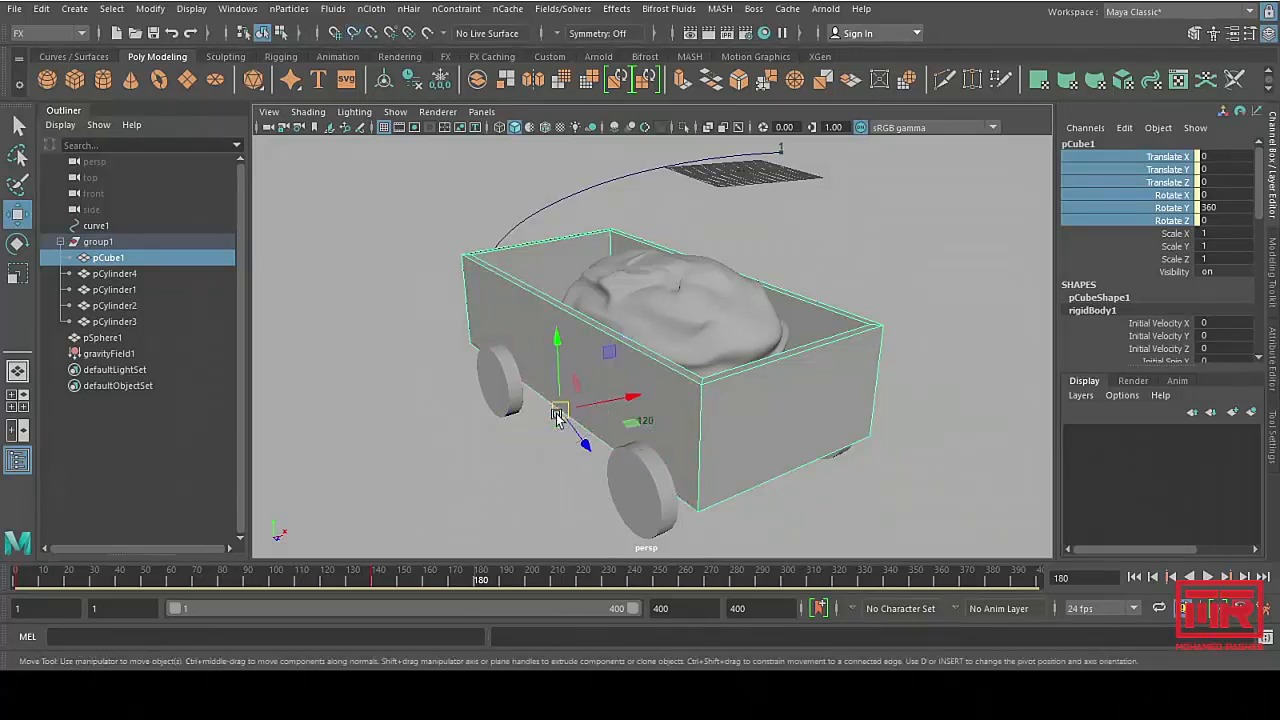
{"action": "key", "text": "d"}
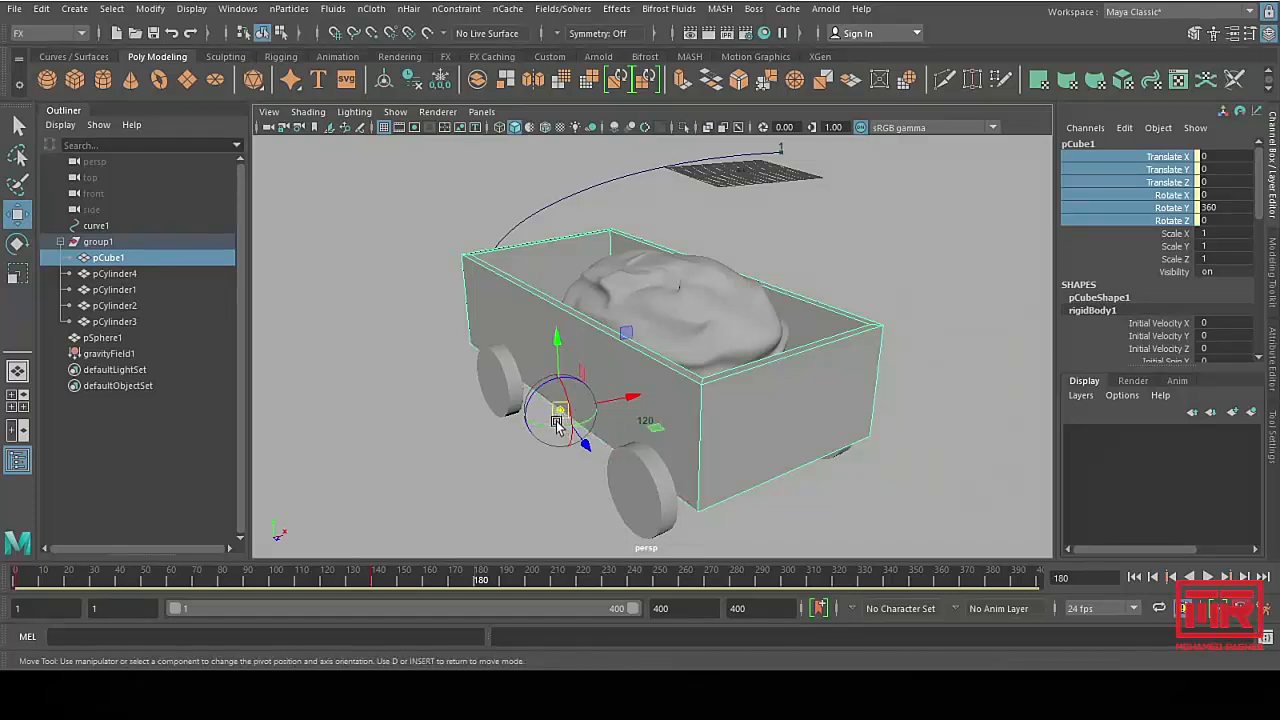
{"action": "key", "text": "c"}
{"action": "middle_click_drag", "start_coordinate": [603, 451], "coordinate": [549, 433]}
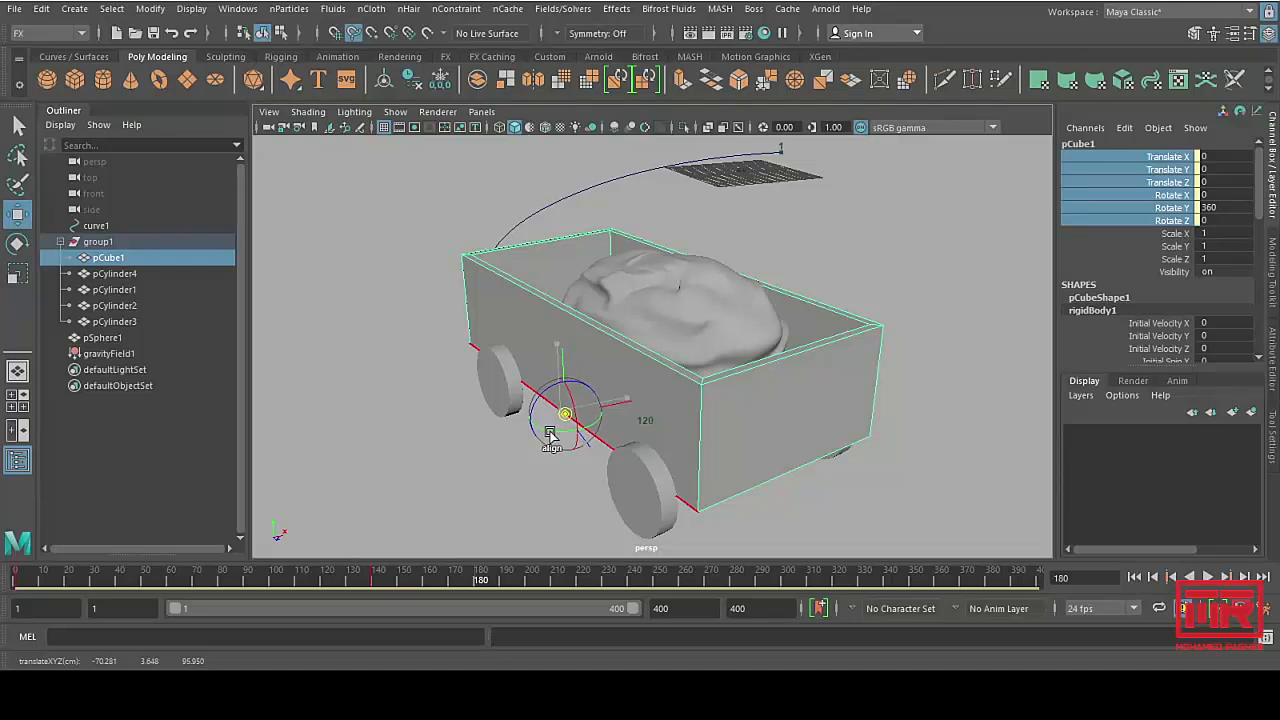
Step: Tip the container over its bottom side edge by rotating pCube1 to about 97.257 degrees in X
{"action": "key", "text": "e"}
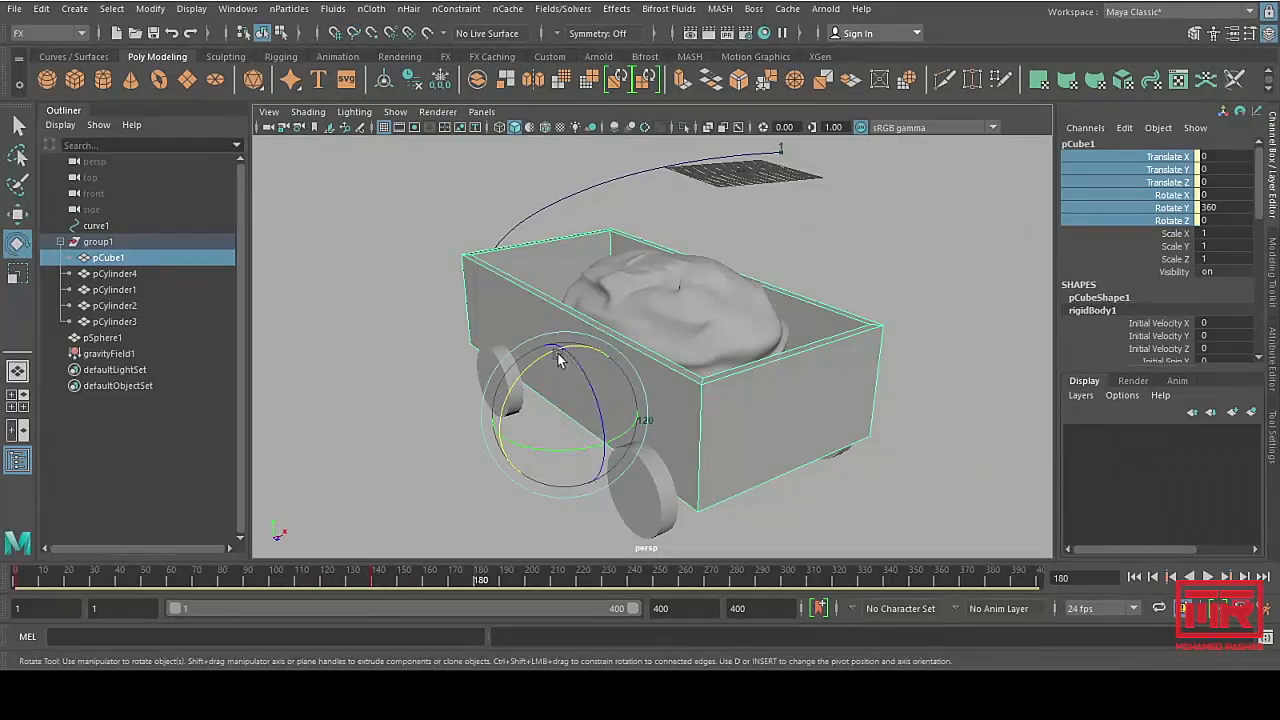
{"action": "left_click_drag", "start_coordinate": [541, 355], "coordinate": [541, 356]}
{"action": "left_click_drag", "start_coordinate": [520, 400], "coordinate": [501, 460]}
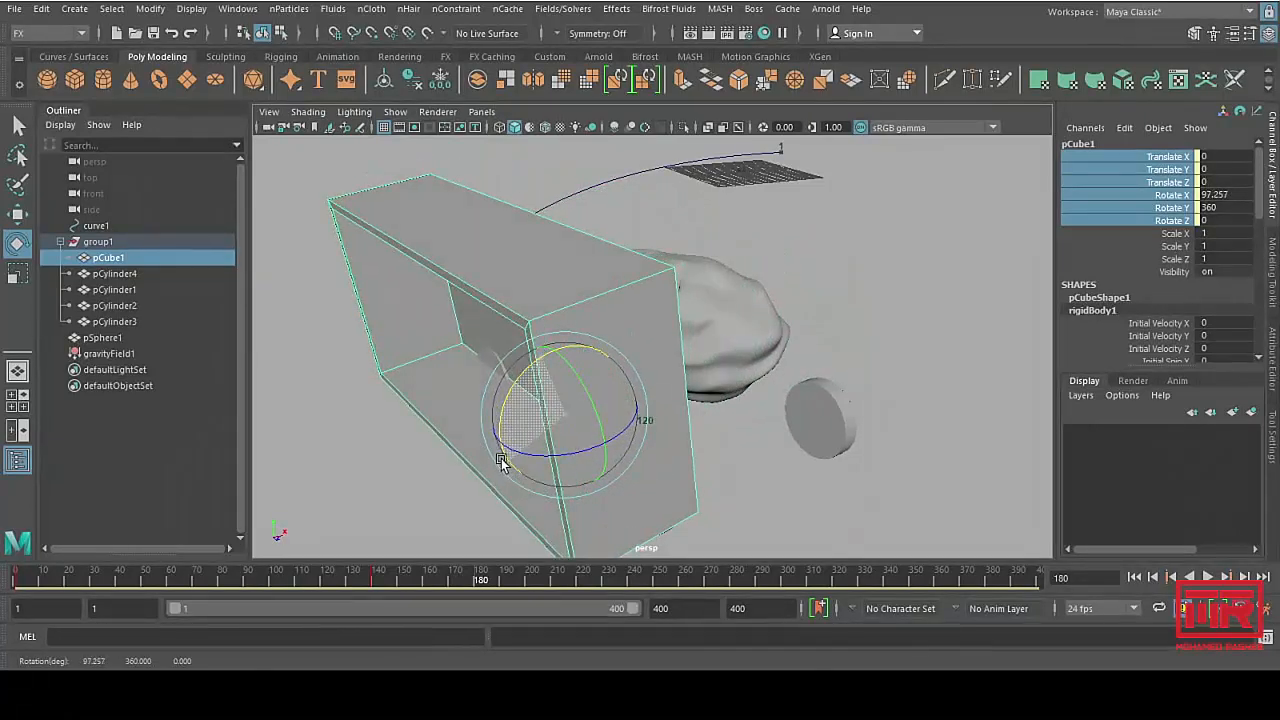
Step: Set a passive rigid body key for the tipped pCube1 at frame 200
{"action": "scroll", "coordinate": [680, 445], "scroll_direction": "down", "scroll_amount": 3}
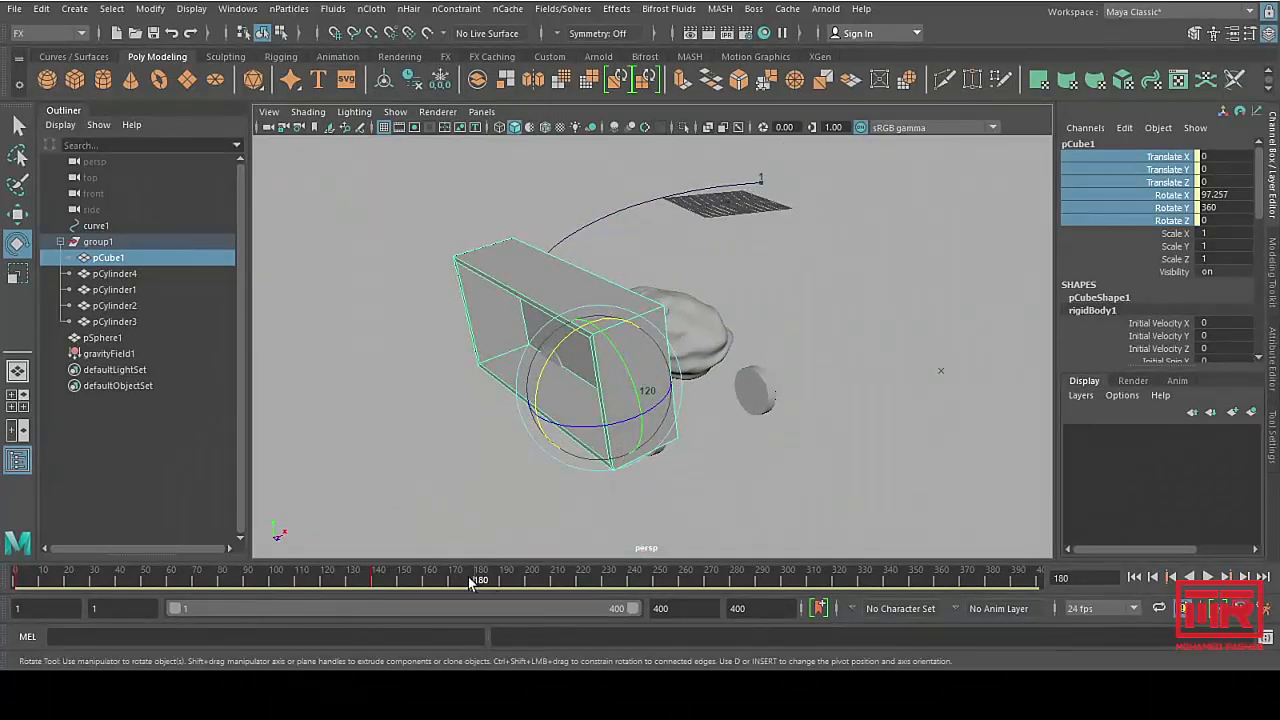
{"action": "left_click_drag", "start_coordinate": [470, 583], "coordinate": [522, 597]}
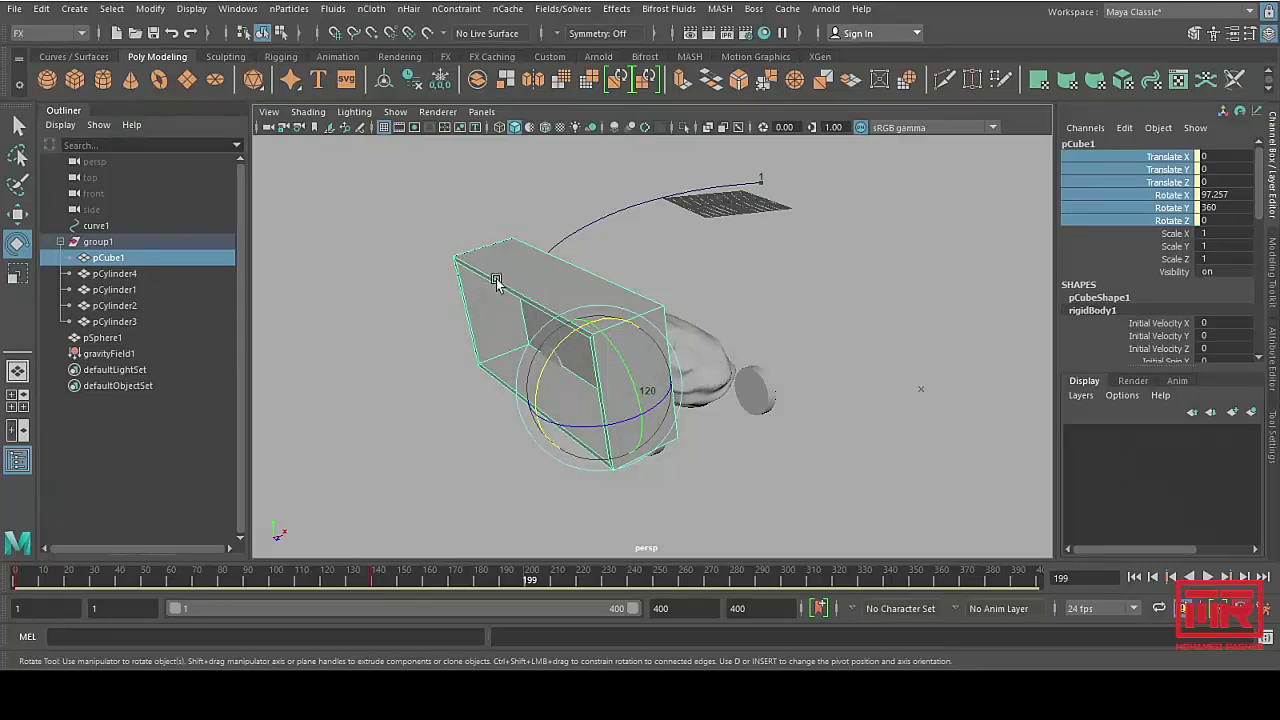
{"action": "left_click", "coordinate": [530, 592]}
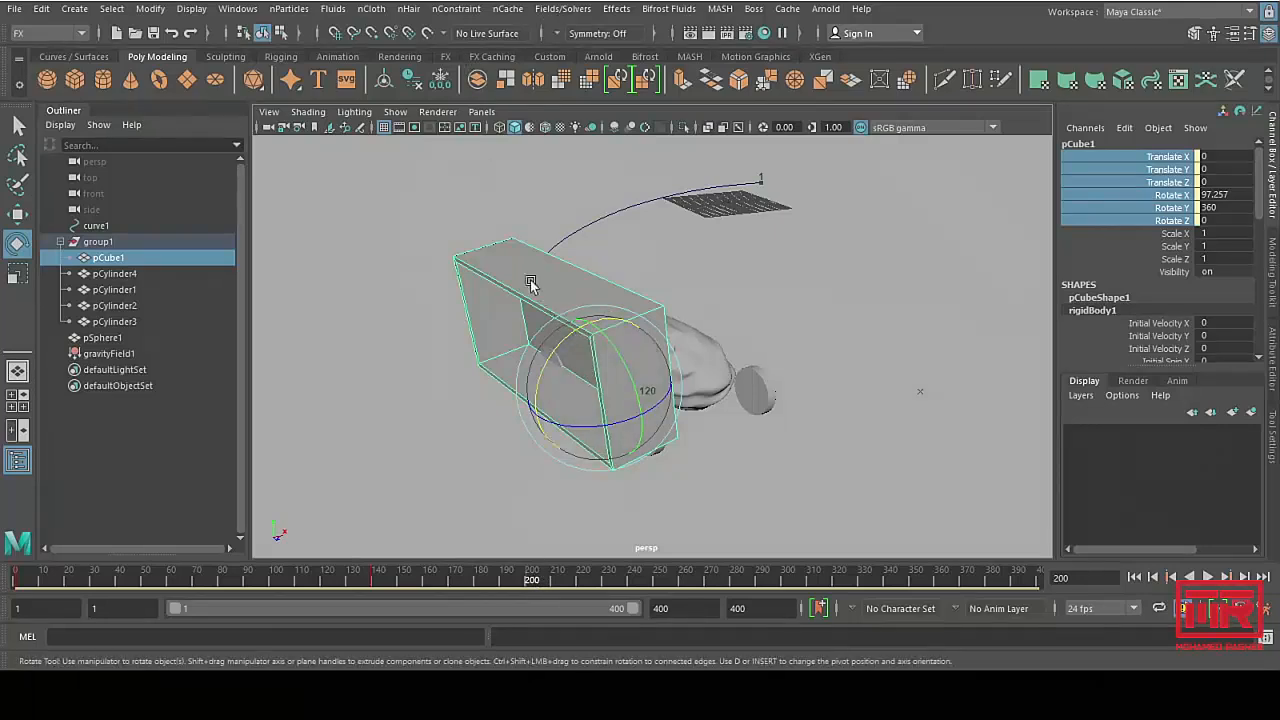
{"action": "left_click", "coordinate": [562, 9]}
{"action": "mouse_move", "coordinate": [585, 340]}
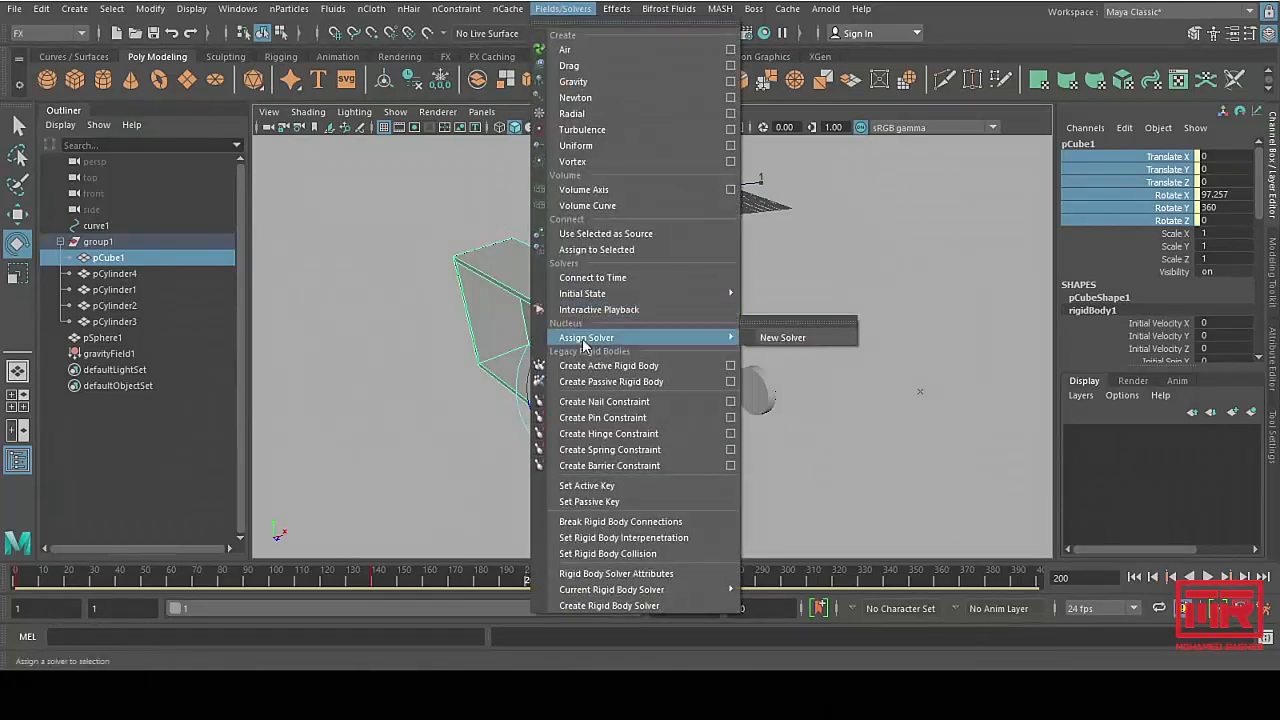
{"action": "left_click", "coordinate": [590, 502]}
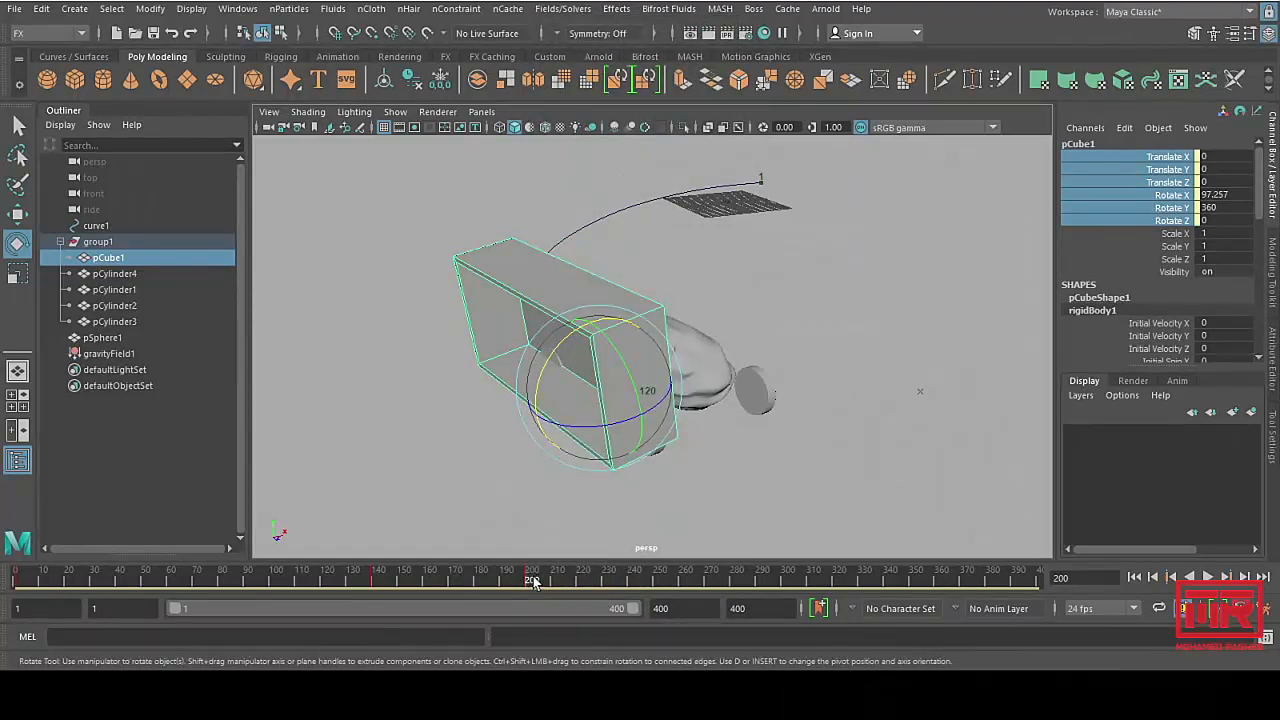
Step: At frame 230, set pCube1's Rotate X to 0 to bring the container back upright
{"action": "mouse_move", "coordinate": [528, 585]}
{"action": "left_mouse_down"}
{"action": "mouse_move", "coordinate": [548, 586]}
{"action": "mouse_move", "coordinate": [530, 590]}
{"action": "left_mouse_up"}
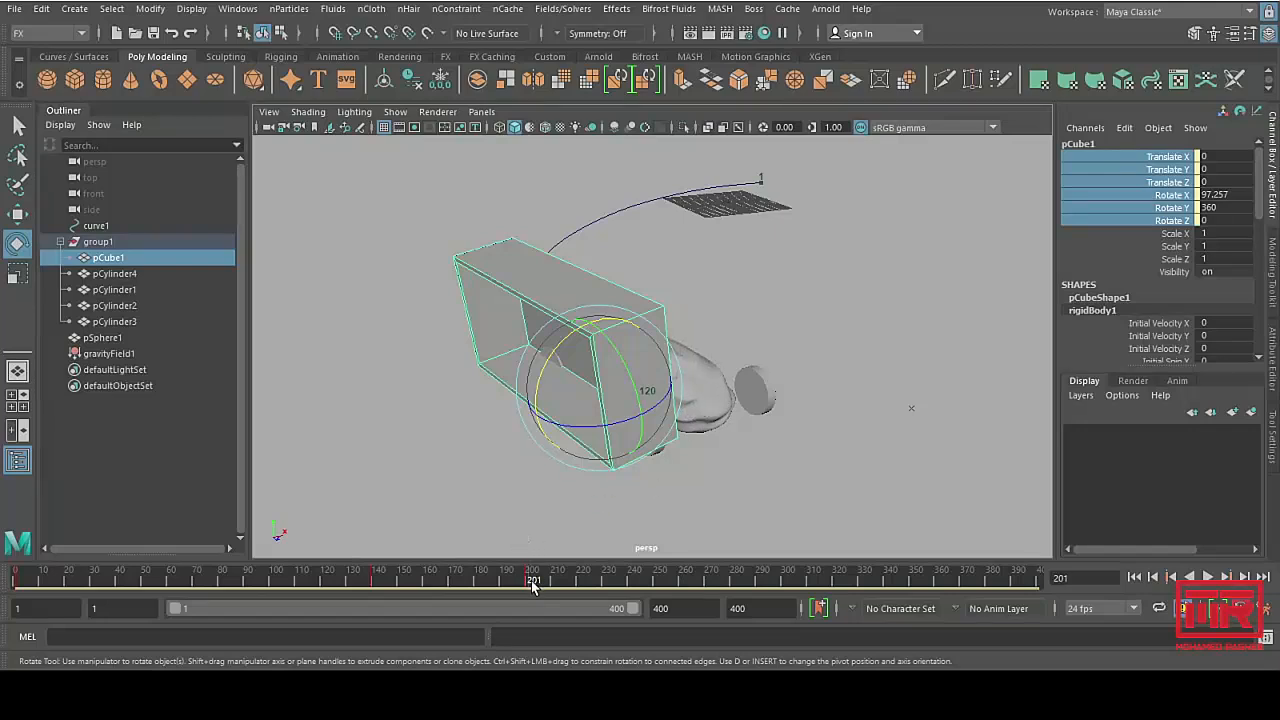
{"action": "left_click_drag", "start_coordinate": [533, 586], "coordinate": [603, 588]}
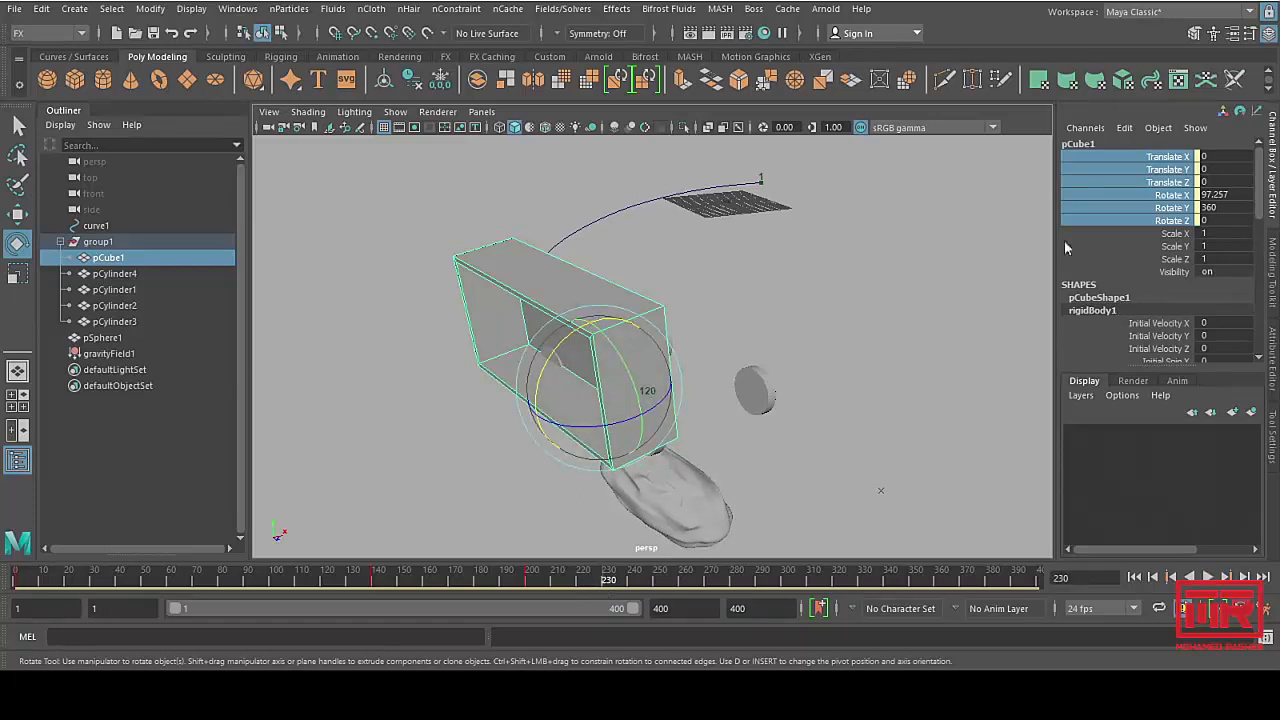
{"action": "left_click", "coordinate": [1211, 194]}
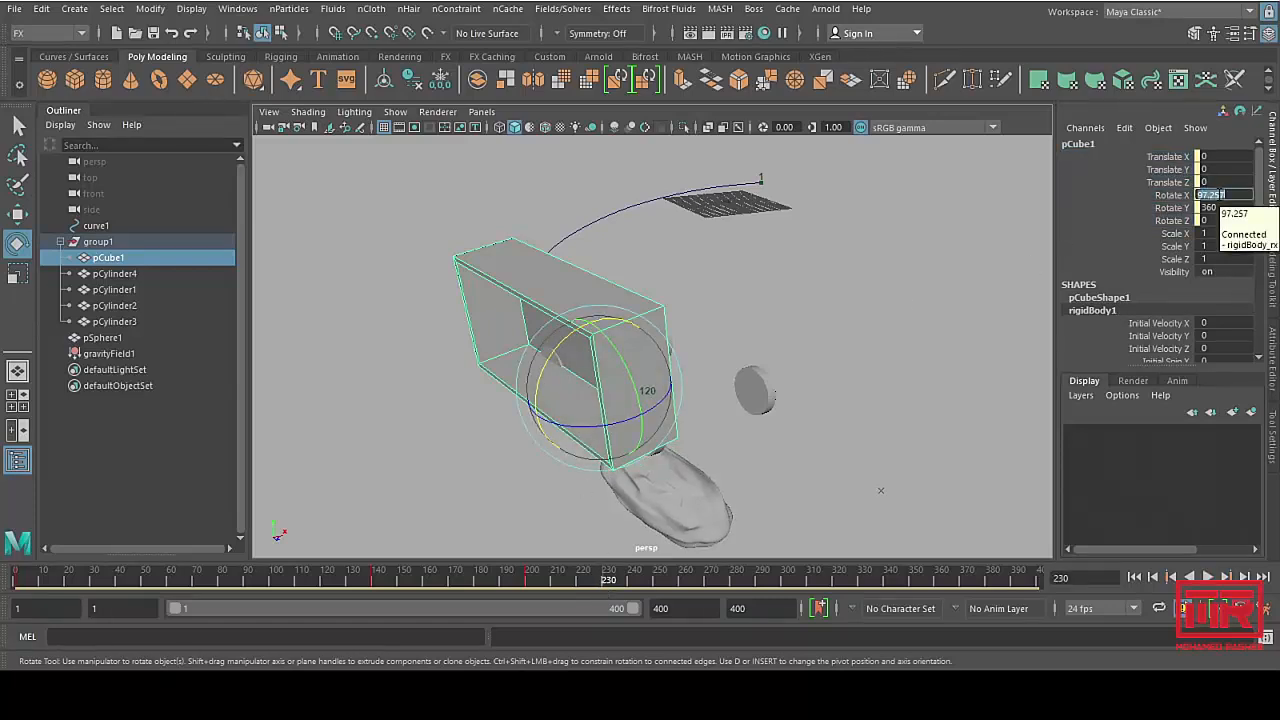
{"action": "type", "text": "0"}
{"action": "key", "text": "Return"}
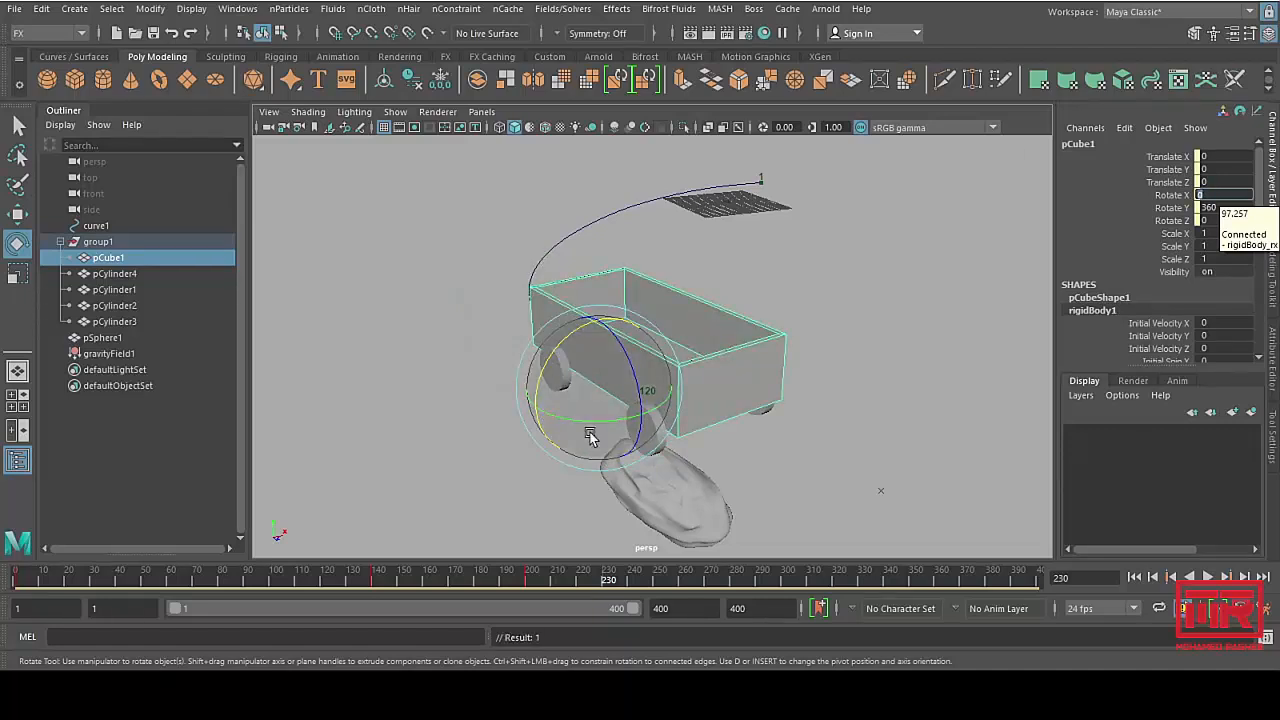
Step: Play the animation from frame 1 to frame 307 to check the container tipping and returning, then go back to the start
{"action": "left_click_drag", "start_coordinate": [609, 584], "coordinate": [16, 575]}
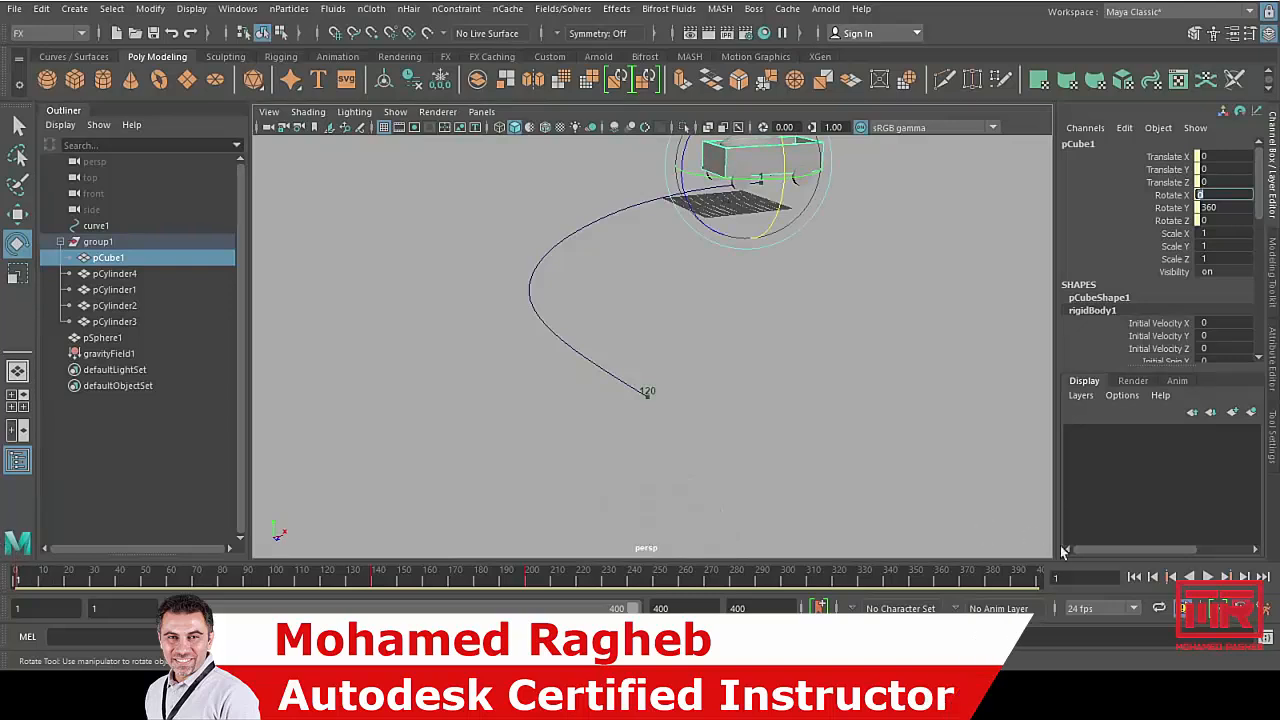
{"action": "left_click", "coordinate": [1208, 578]}
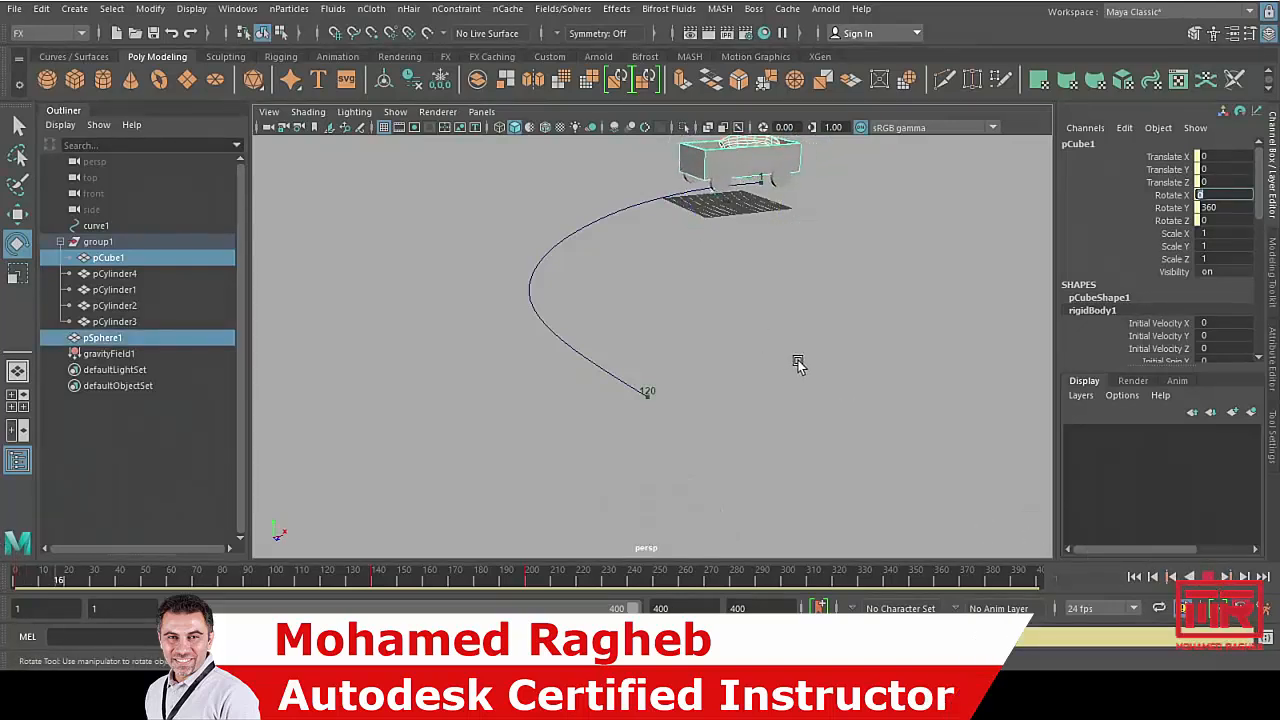
{"action": "left_click", "coordinate": [848, 327]}
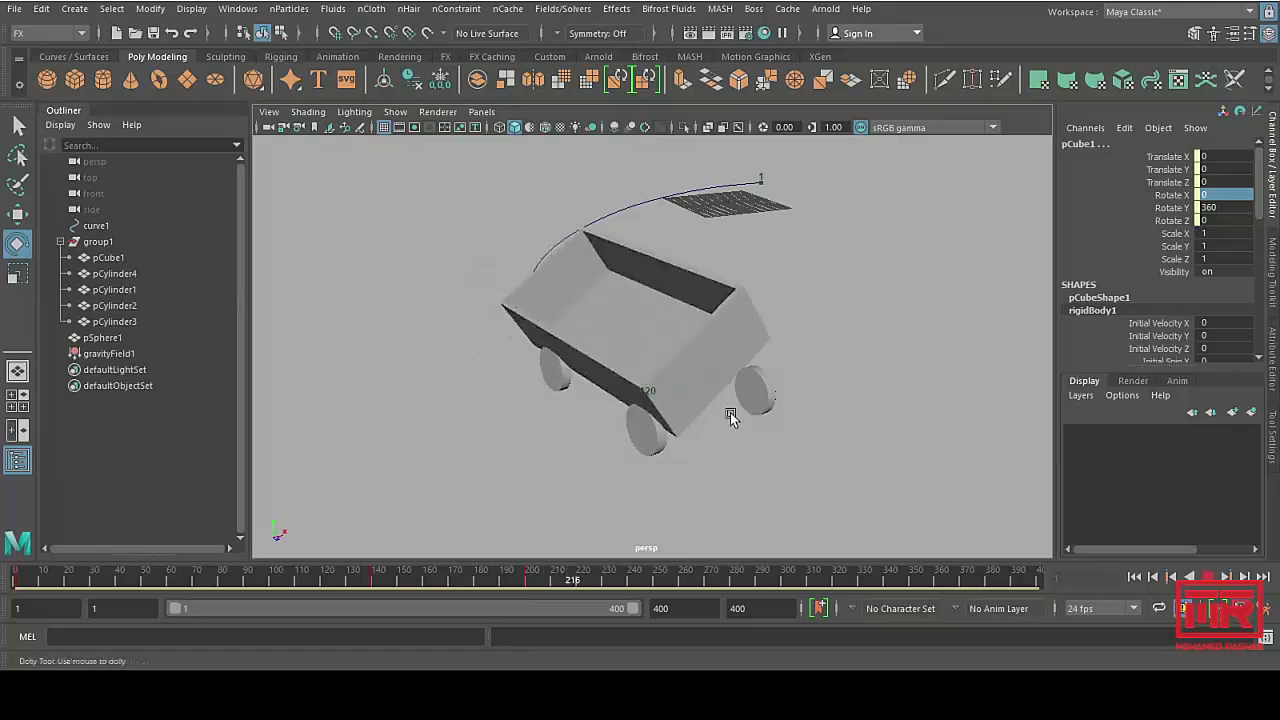
{"action": "left_click_drag", "start_coordinate": [730, 412], "coordinate": [895, 455], "text": "alt"}
{"action": "left_click", "coordinate": [1134, 577]}
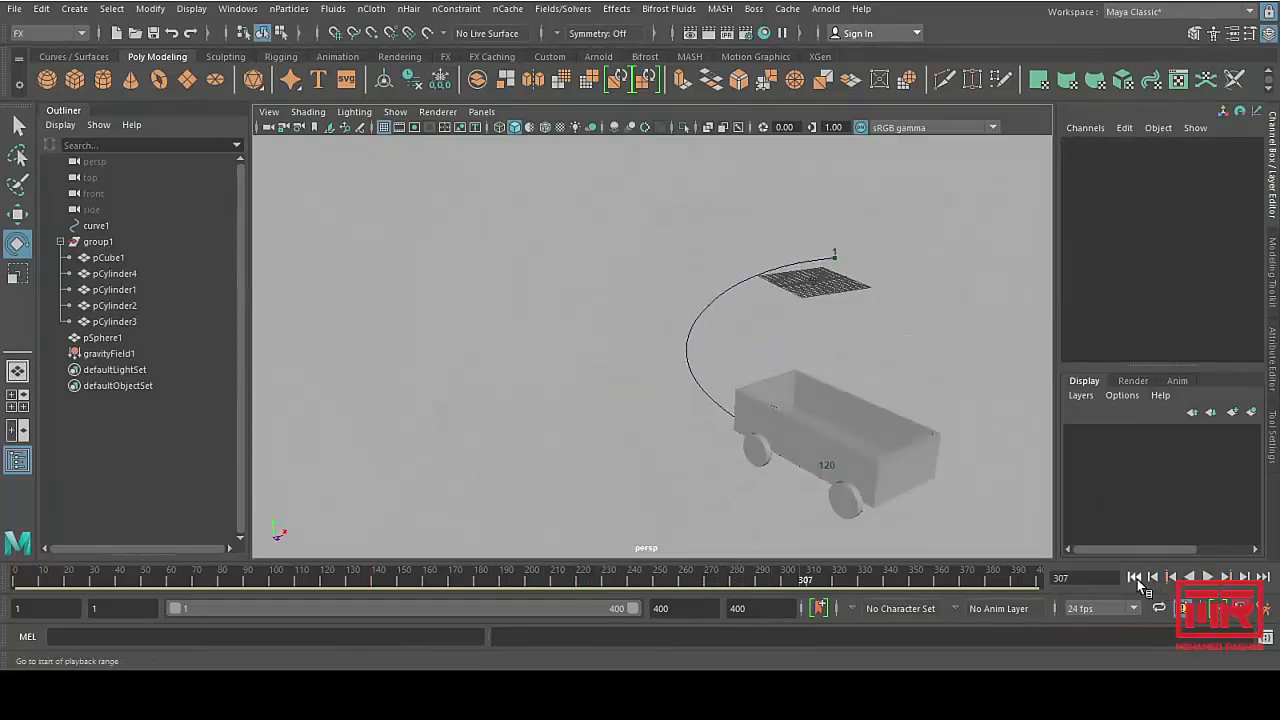
Step: Create a polygon plane as ground, scale it uniformly to 515.442 and move it to X -90.339, Z 109.166 under the path
{"action": "left_click_drag", "start_coordinate": [806, 362], "coordinate": [716, 405], "text": "alt"}
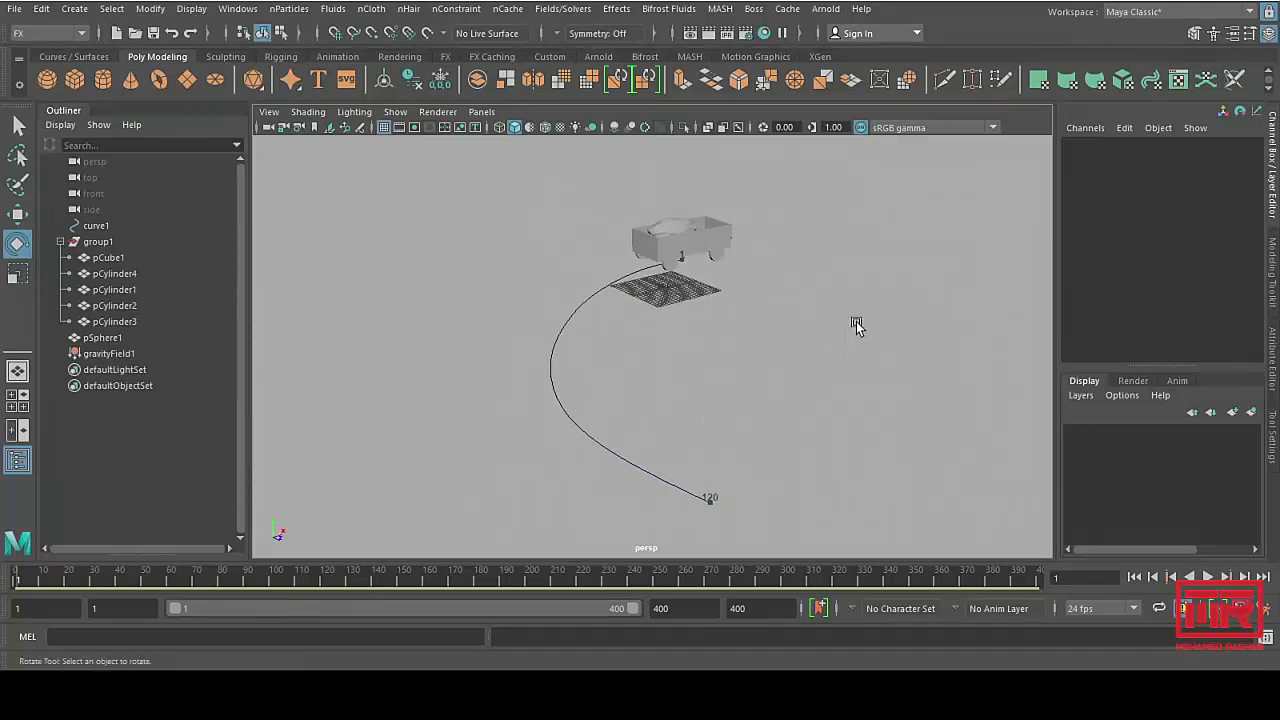
{"action": "right_click_drag", "start_coordinate": [875, 296], "coordinate": [858, 337], "text": "shift"}
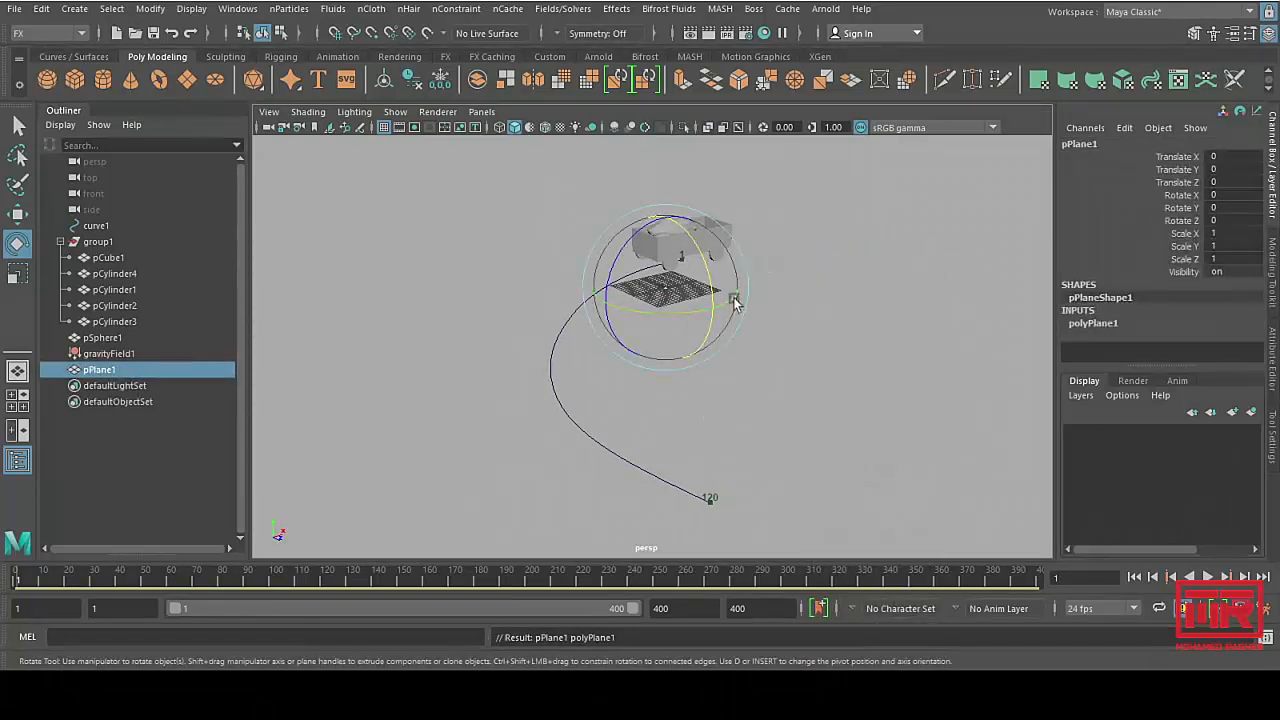
{"action": "key", "text": "r"}
{"action": "left_click_drag", "start_coordinate": [666, 288], "coordinate": [765, 523]}
{"action": "key", "text": "w"}
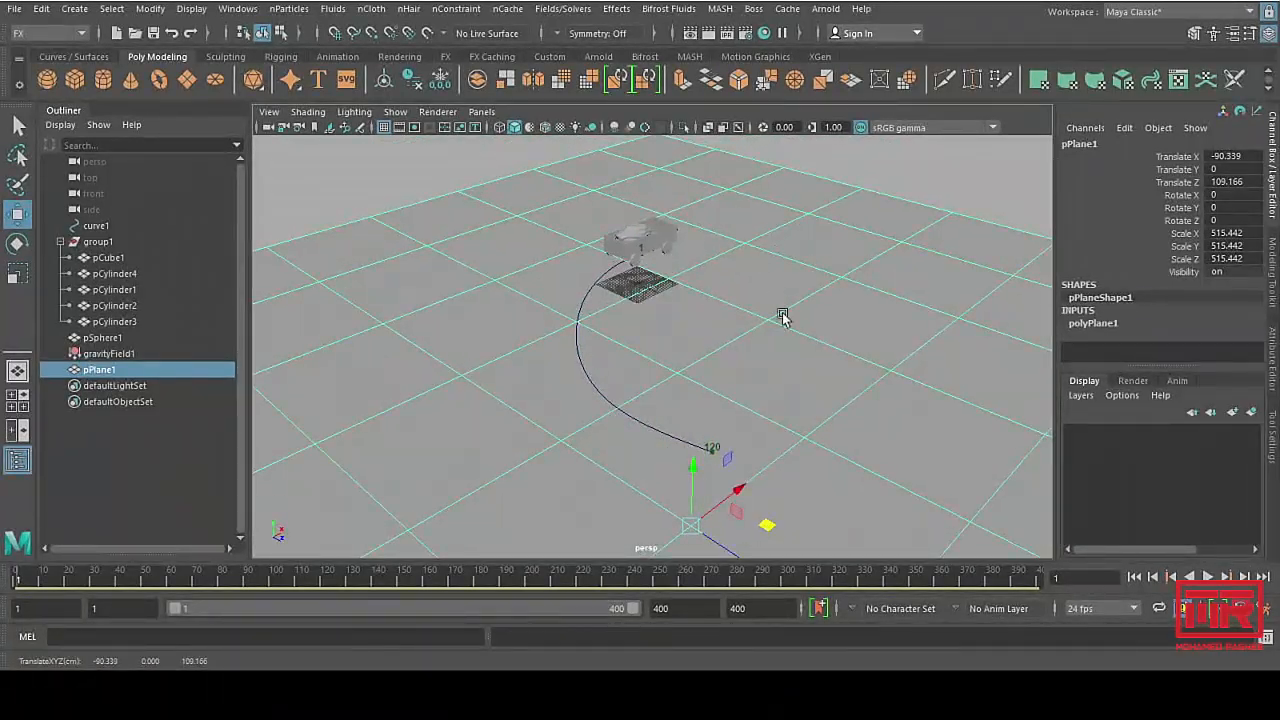
Step: Make the ground plane pPlane1 a passive rigid body
{"action": "left_click", "coordinate": [548, 9]}
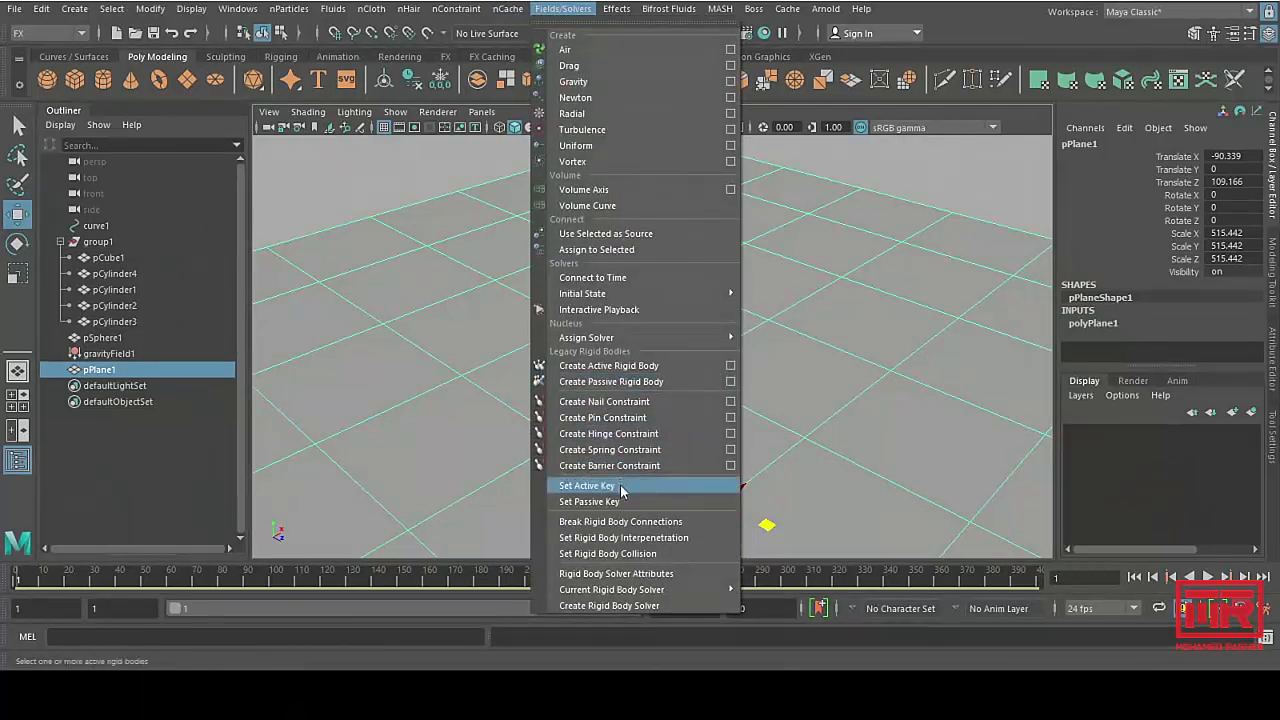
{"action": "left_click", "coordinate": [611, 381]}
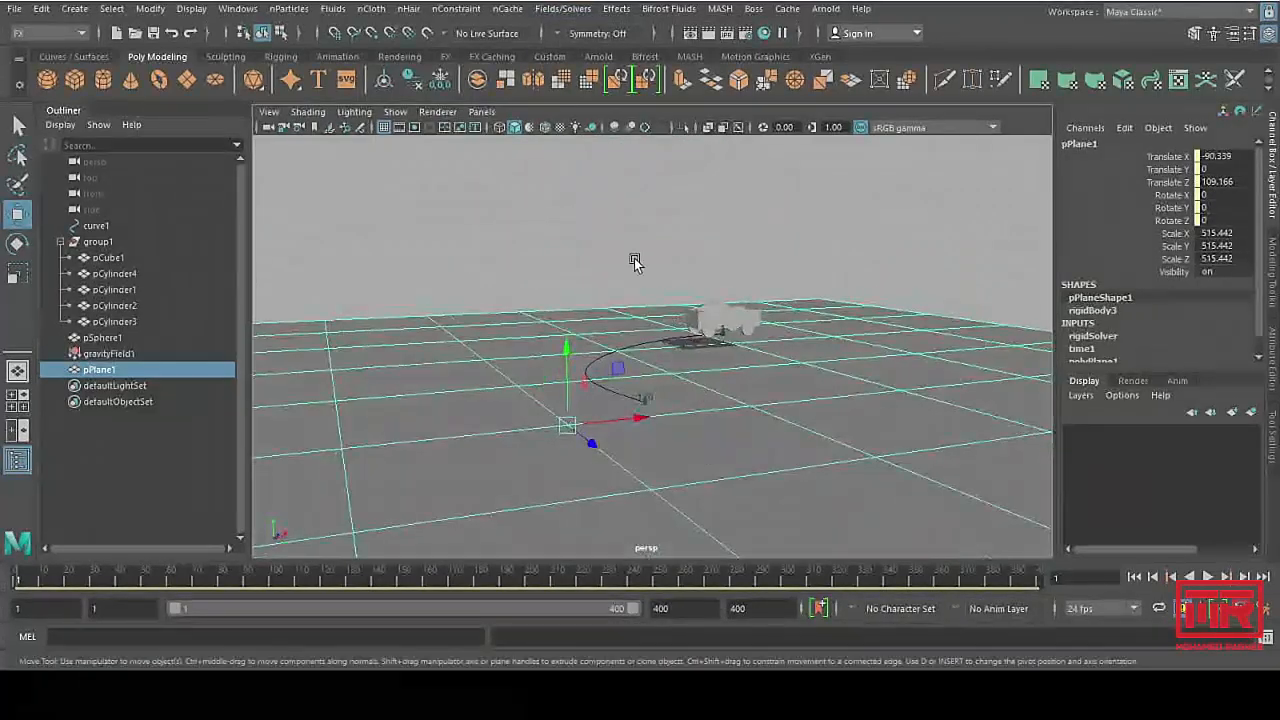
Step: Play the animation from frame 1 to about frame 230 to check the sphere landing on the ground plane, then return to the start
{"action": "left_click", "coordinate": [634, 258]}
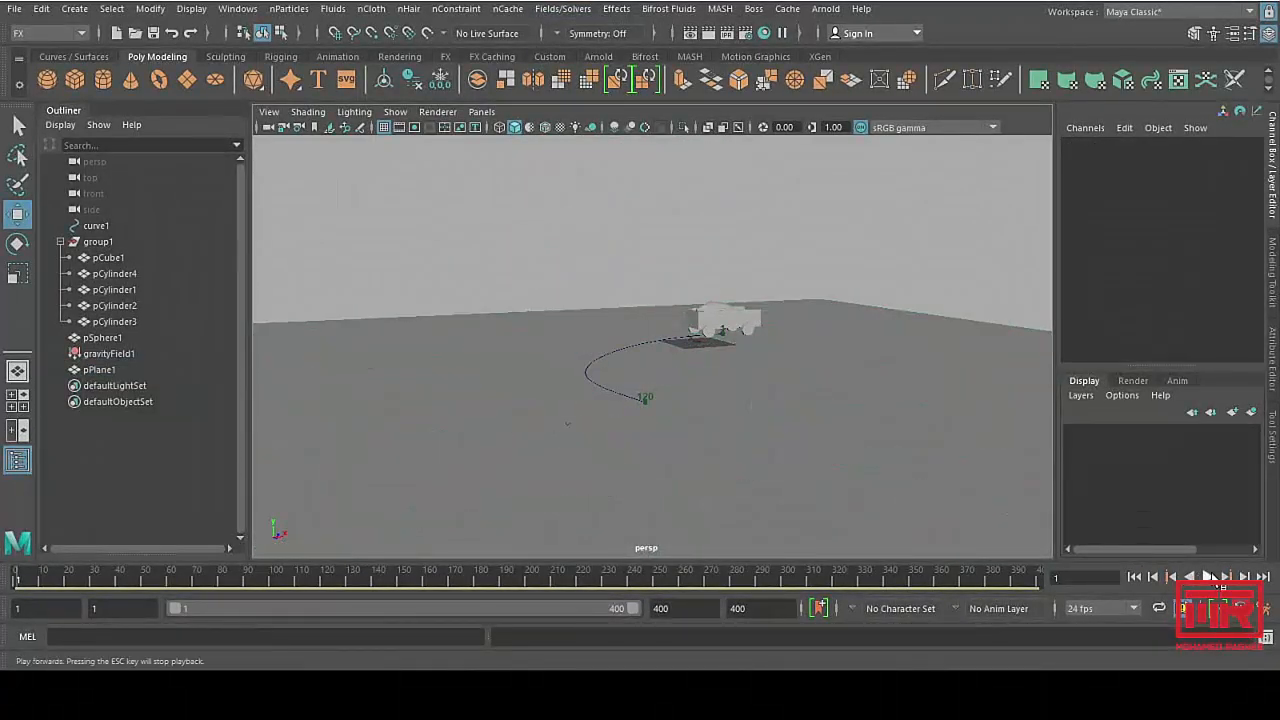
{"action": "left_click", "coordinate": [1210, 580]}
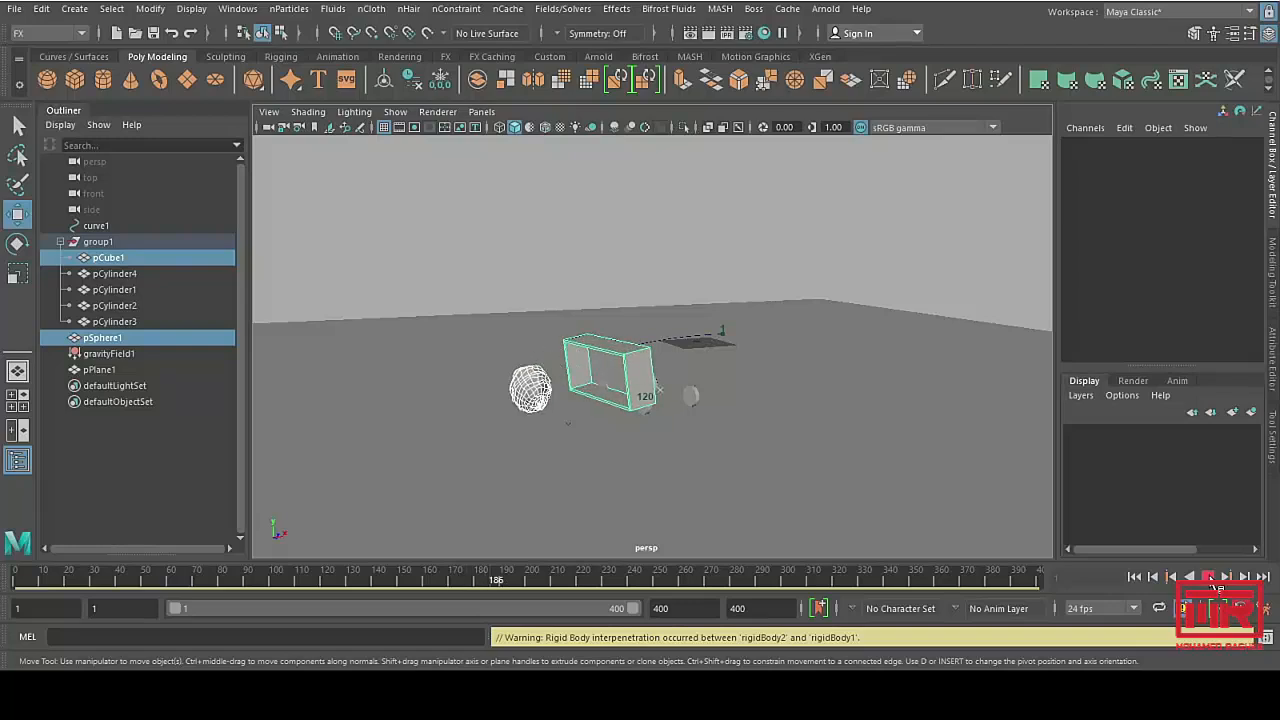
{"action": "left_click", "coordinate": [1208, 577]}
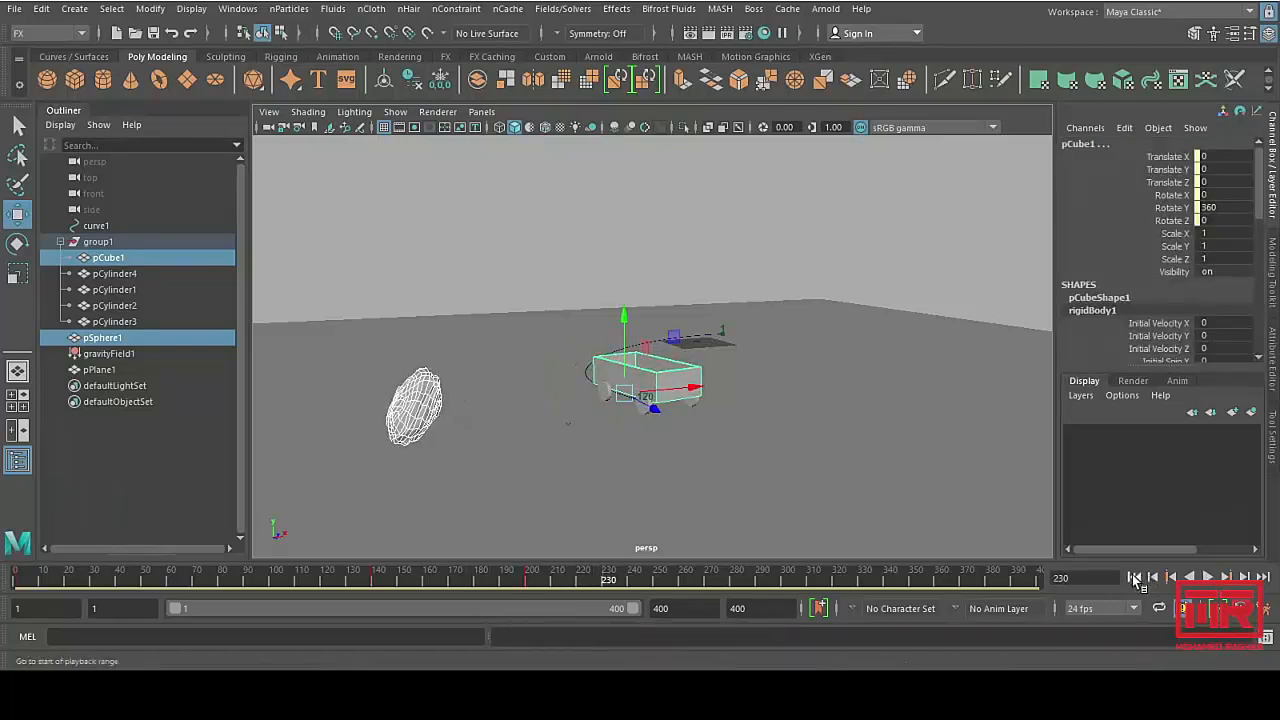
{"action": "left_click", "coordinate": [1134, 577]}
Step: Select pSphere1 and inspect up close how it sits inside the cart's container at frame 1
{"action": "left_click_drag", "start_coordinate": [700, 387], "coordinate": [609, 171], "text": "alt"}
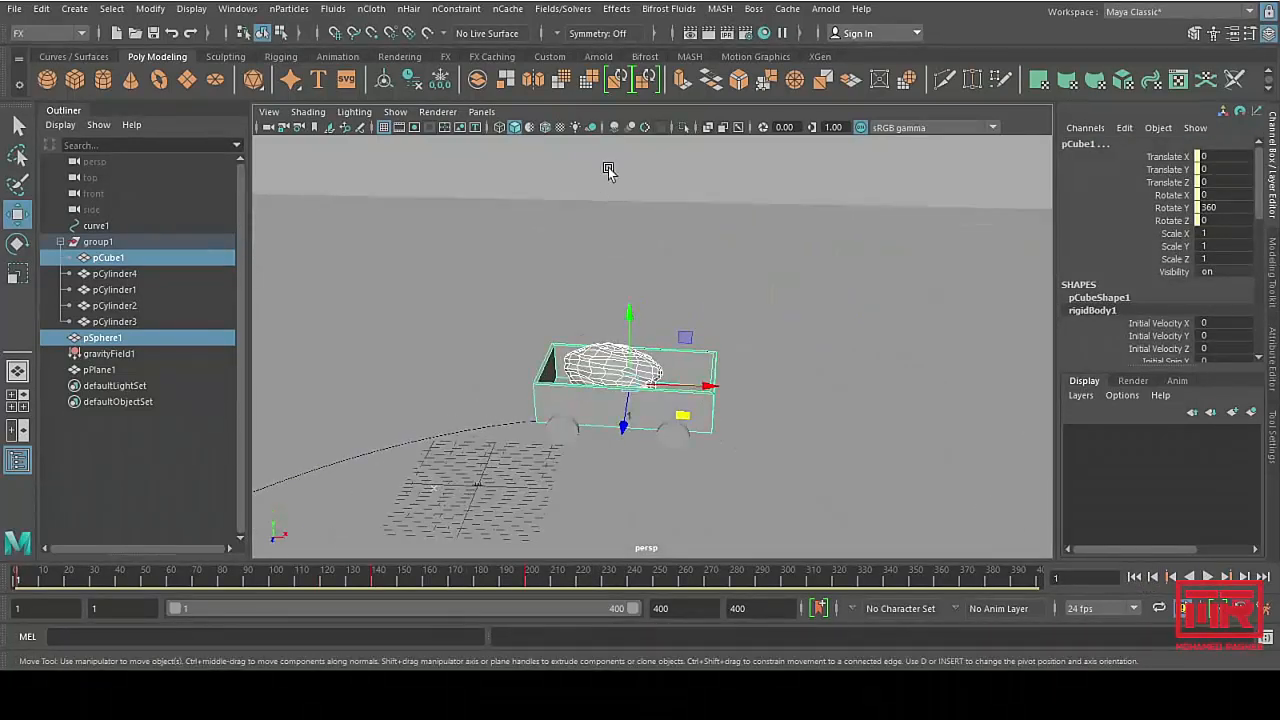
{"action": "left_click", "coordinate": [661, 313]}
{"action": "left_click", "coordinate": [625, 358]}
{"action": "key", "text": "f"}
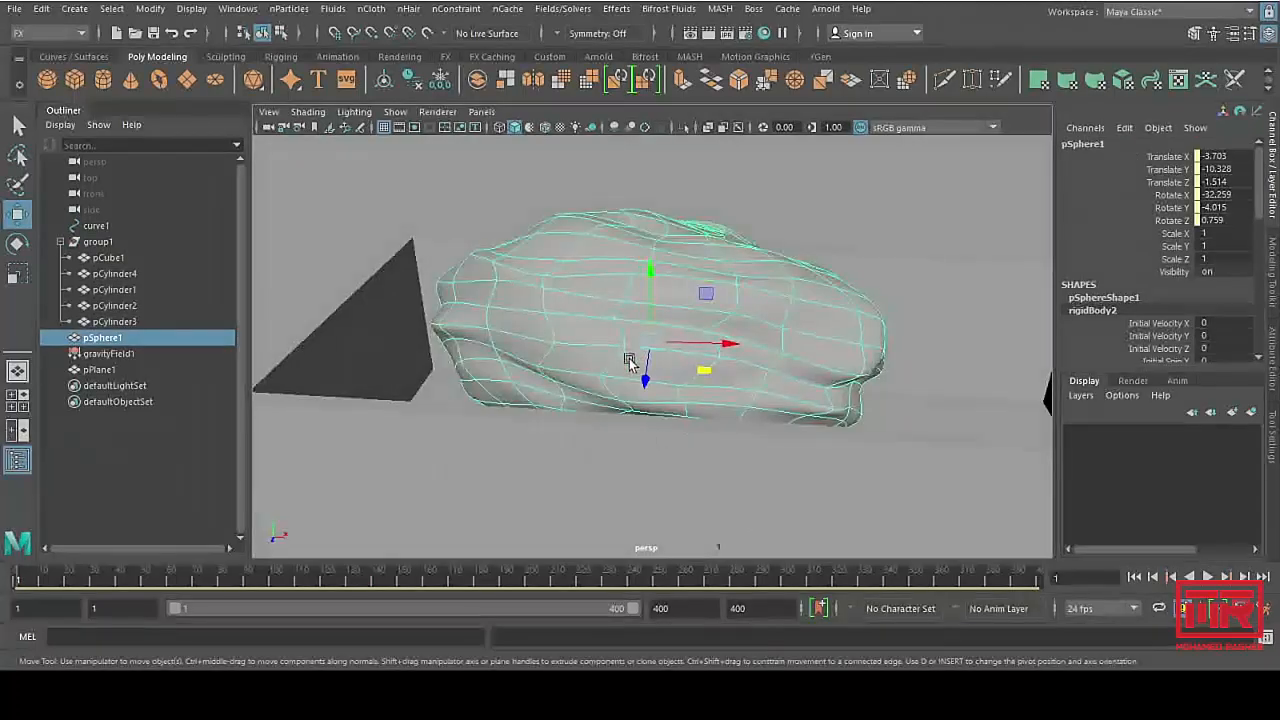
{"action": "right_click_drag", "start_coordinate": [628, 359], "coordinate": [522, 368], "text": "alt"}
{"action": "left_click_drag", "start_coordinate": [636, 363], "coordinate": [561, 389], "text": "alt"}
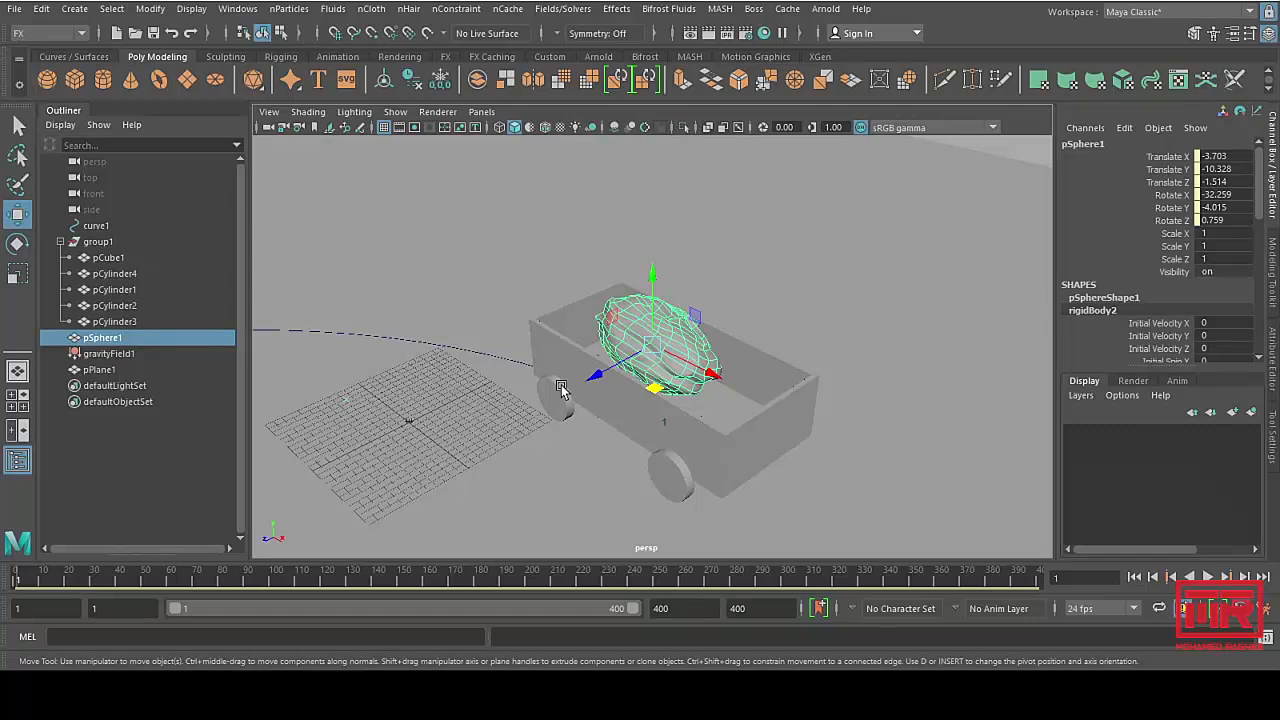
Step: Replay the simulation with the whole motion path in view until the sphere is dumped, then return to the first frame
{"action": "right_click_drag", "start_coordinate": [757, 434], "coordinate": [575, 405], "text": "alt"}
{"action": "middle_click_drag", "start_coordinate": [575, 405], "coordinate": [762, 366], "text": "alt"}
{"action": "right_click_drag", "start_coordinate": [762, 366], "coordinate": [594, 383], "text": "alt"}
{"action": "middle_click_drag", "start_coordinate": [594, 383], "coordinate": [646, 374], "text": "alt"}
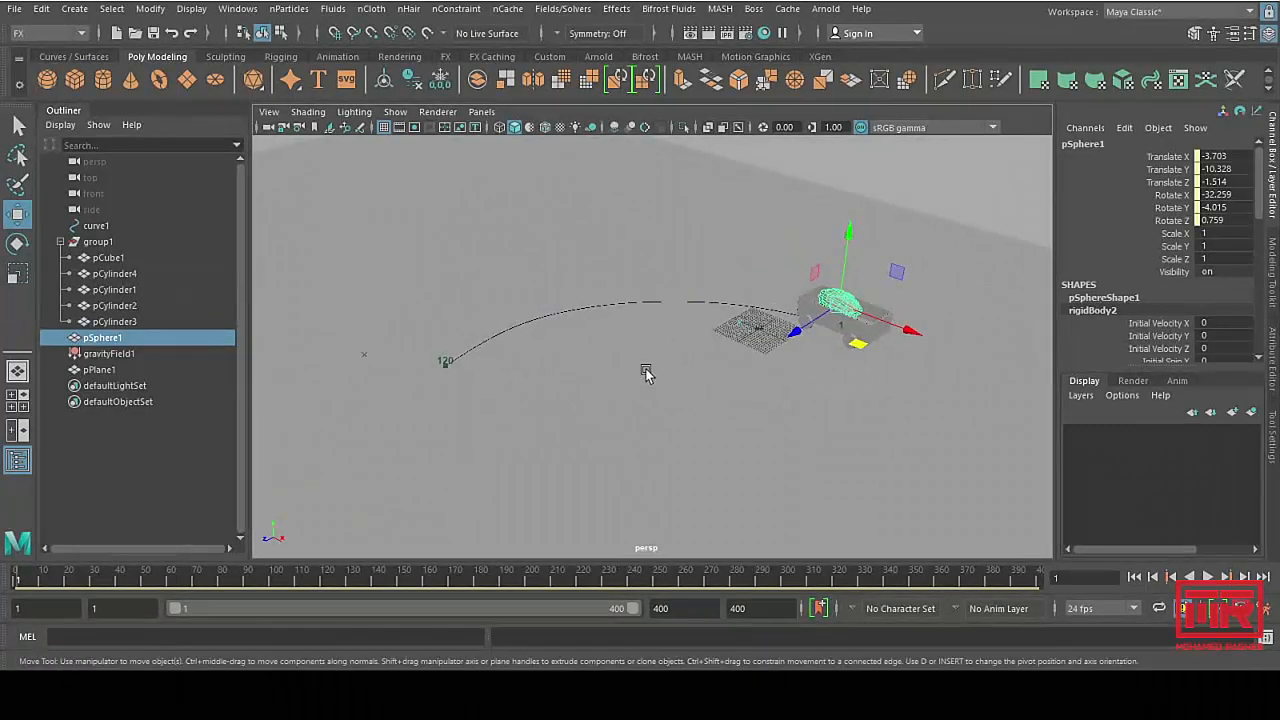
{"action": "left_click_drag", "start_coordinate": [646, 374], "coordinate": [751, 354], "text": "alt"}
{"action": "left_click", "coordinate": [1208, 577]}
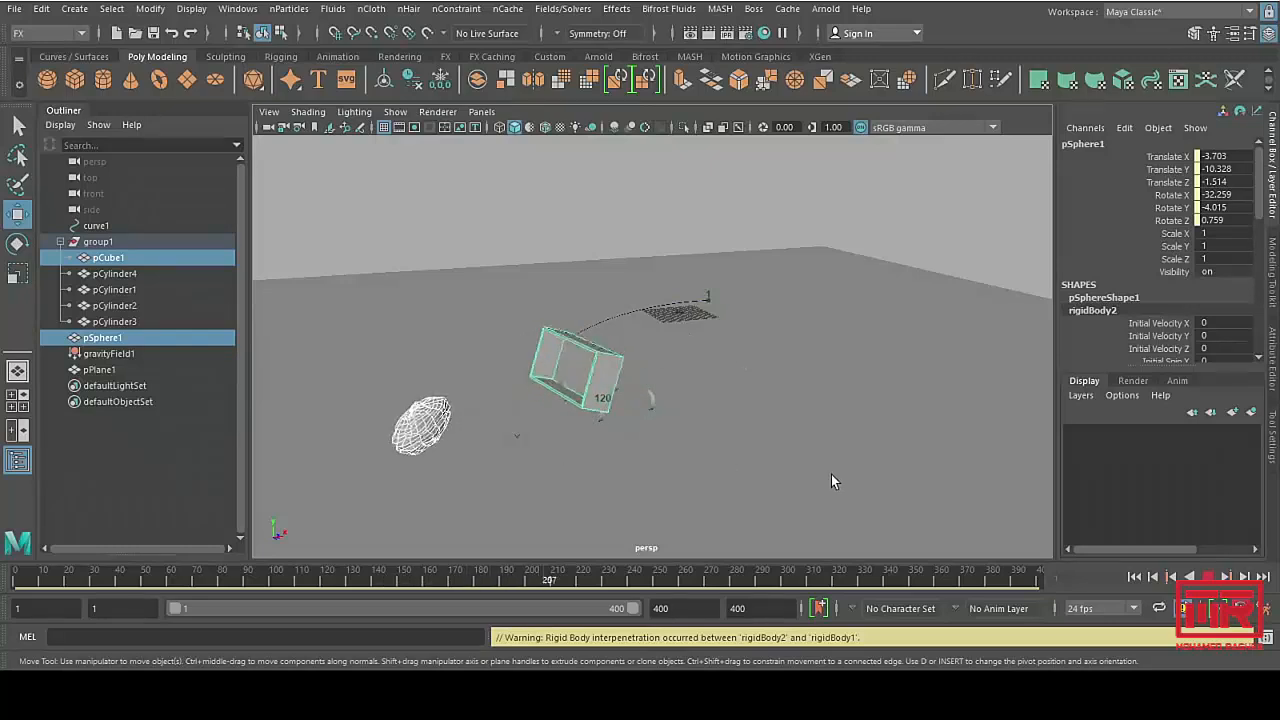
{"action": "left_click", "coordinate": [1208, 577]}
{"action": "left_click", "coordinate": [1134, 577]}
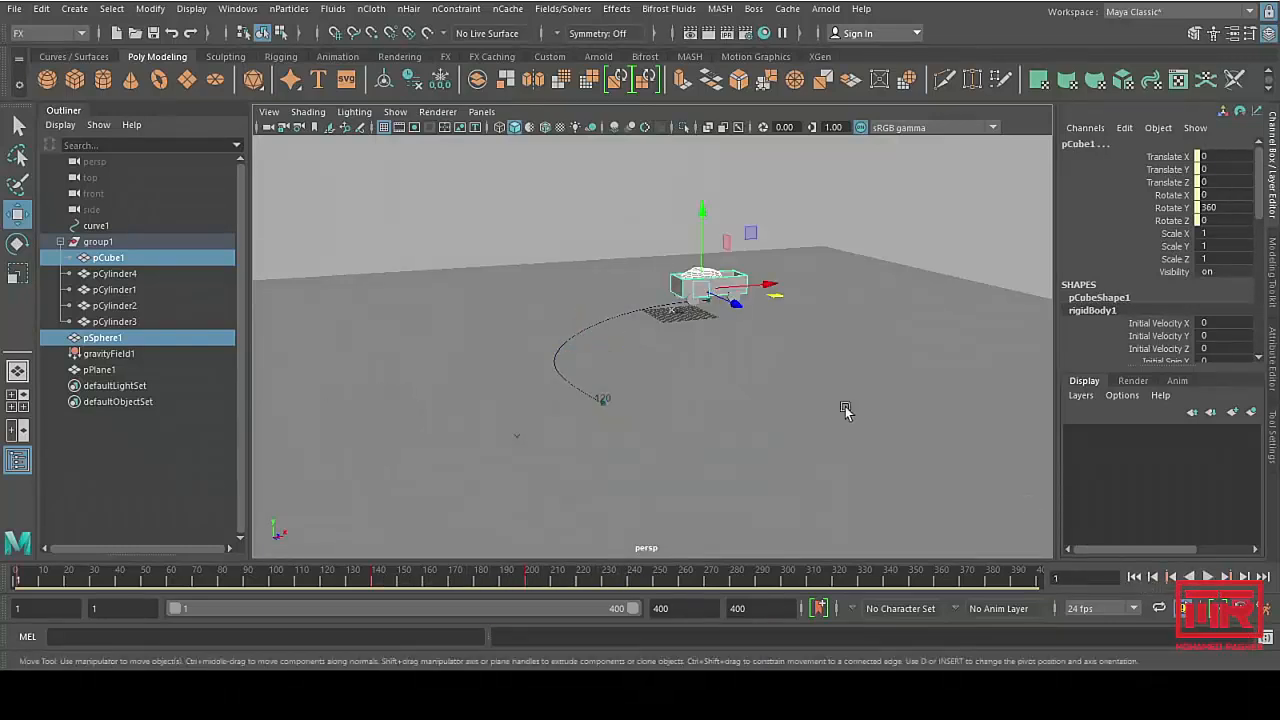
Step: Set the Bounciness of pSphere1's rigid body to 0
{"action": "scroll", "coordinate": [691, 391], "scroll_direction": "up", "scroll_amount": 6}
{"action": "left_click", "coordinate": [585, 340]}
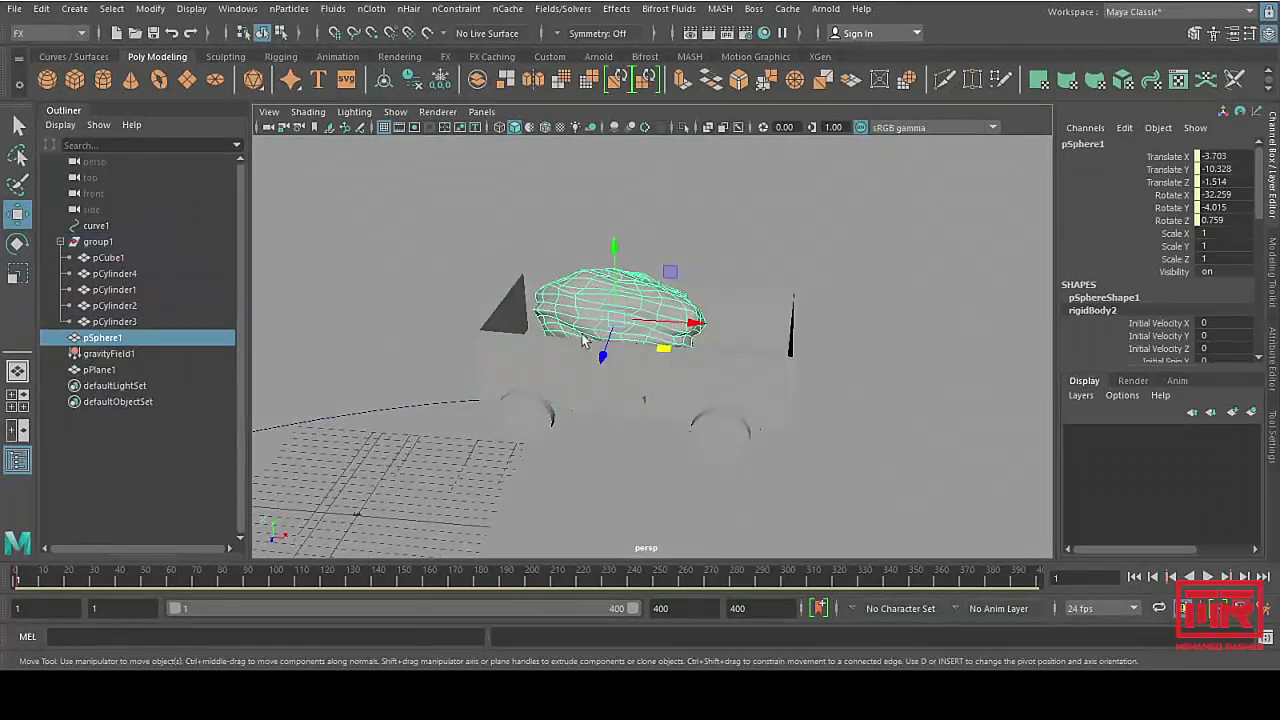
{"action": "left_click_drag", "start_coordinate": [585, 340], "coordinate": [855, 368], "text": "alt"}
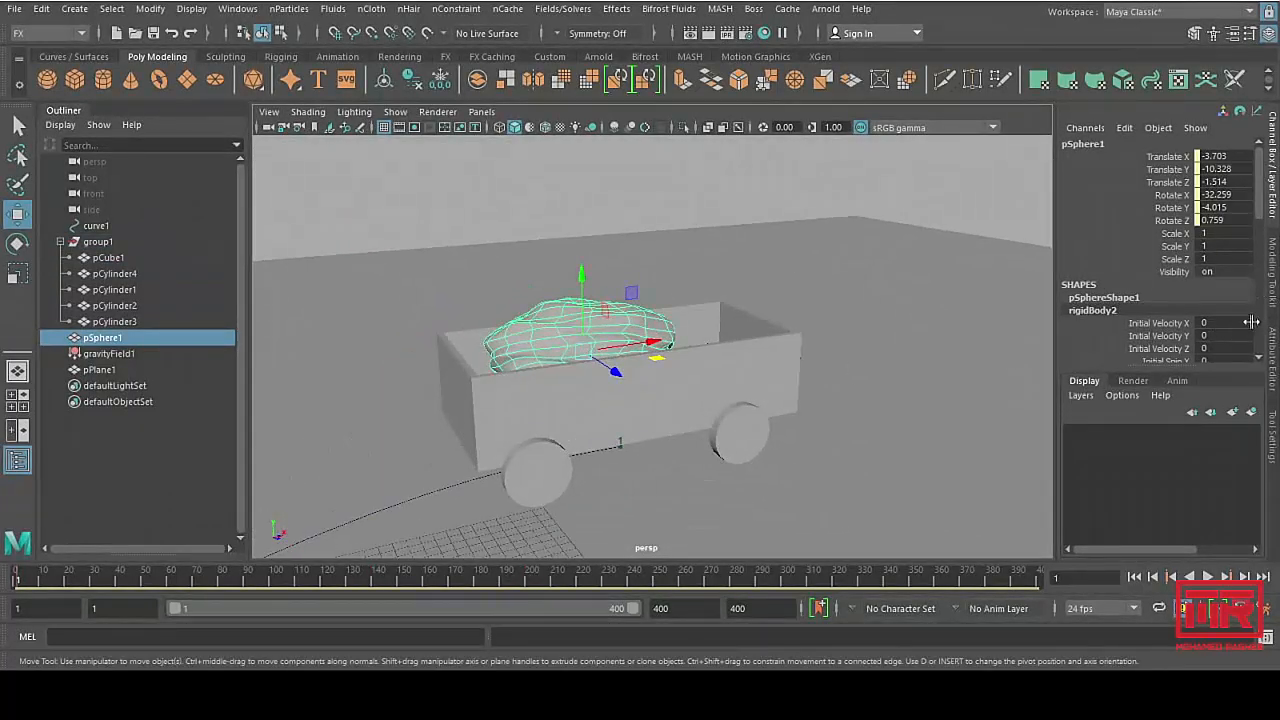
{"action": "scroll", "coordinate": [1179, 283], "scroll_direction": "down", "scroll_amount": 3}
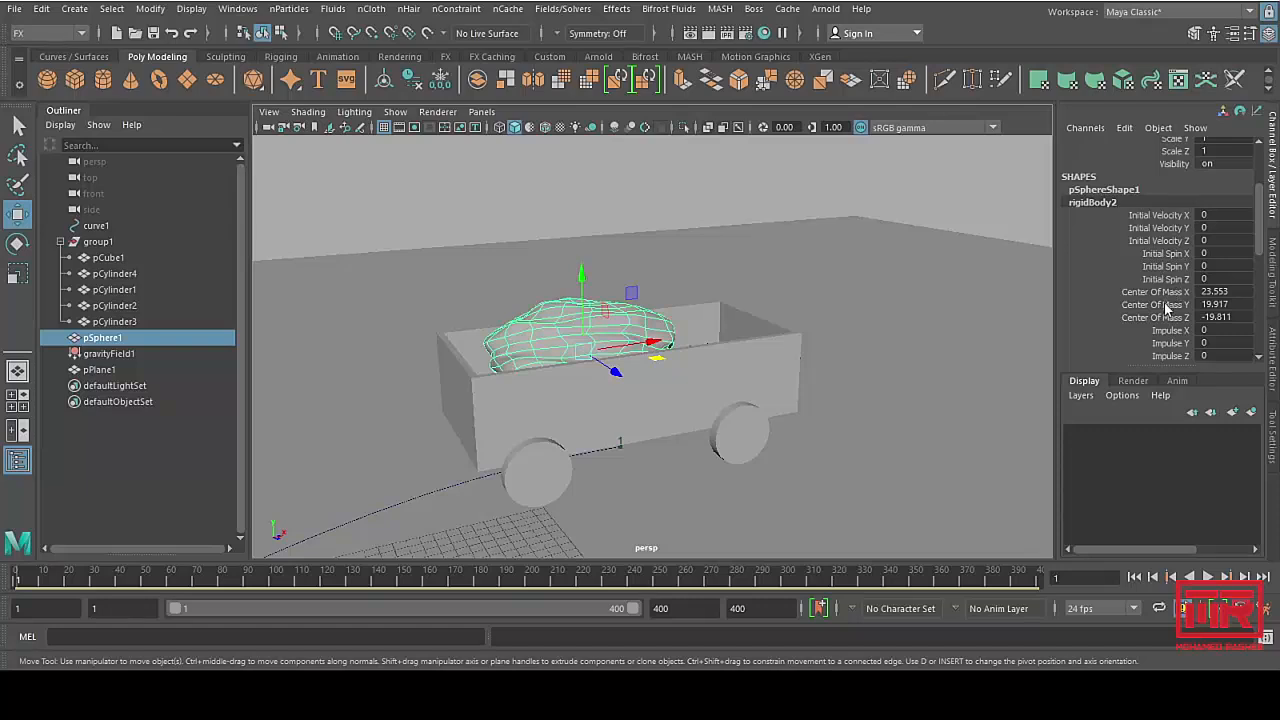
{"action": "scroll", "coordinate": [1190, 300], "scroll_direction": "down", "scroll_amount": 2}
{"action": "scroll", "coordinate": [1170, 297], "scroll_direction": "up", "scroll_amount": 2}
{"action": "scroll", "coordinate": [1112, 289], "scroll_direction": "up", "scroll_amount": 2}
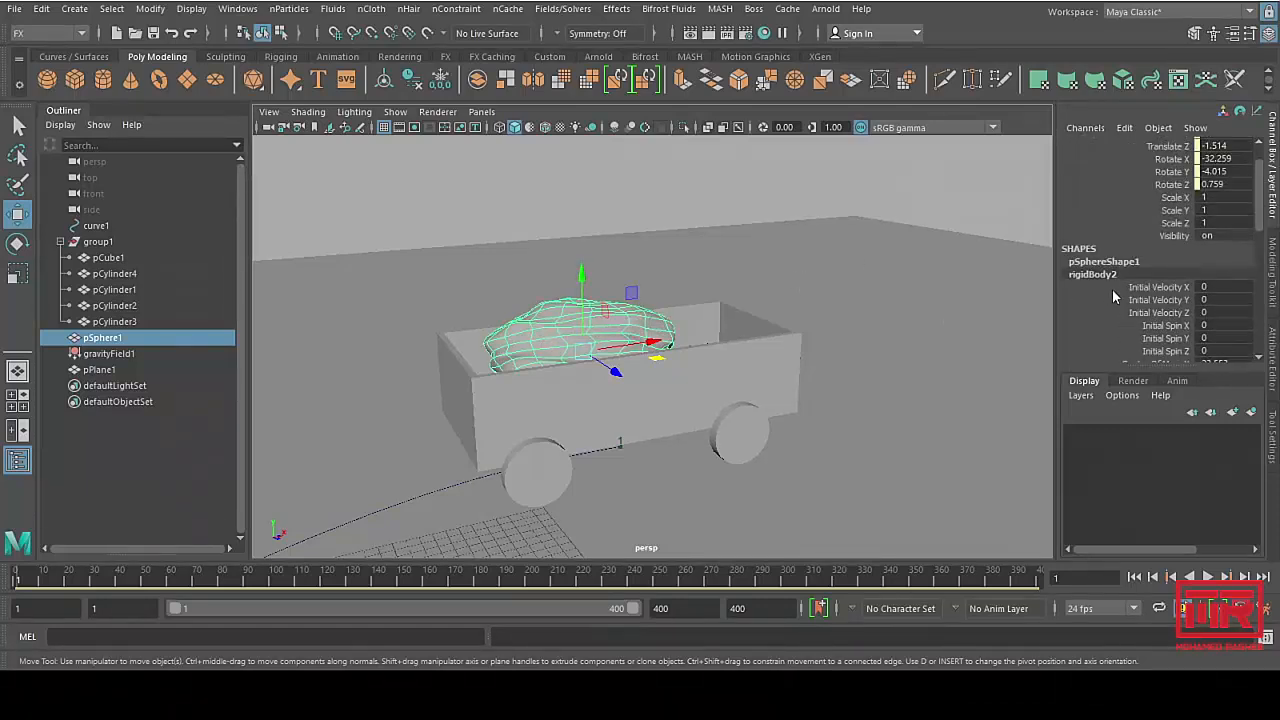
{"action": "scroll", "coordinate": [1155, 257], "scroll_direction": "down", "scroll_amount": 3}
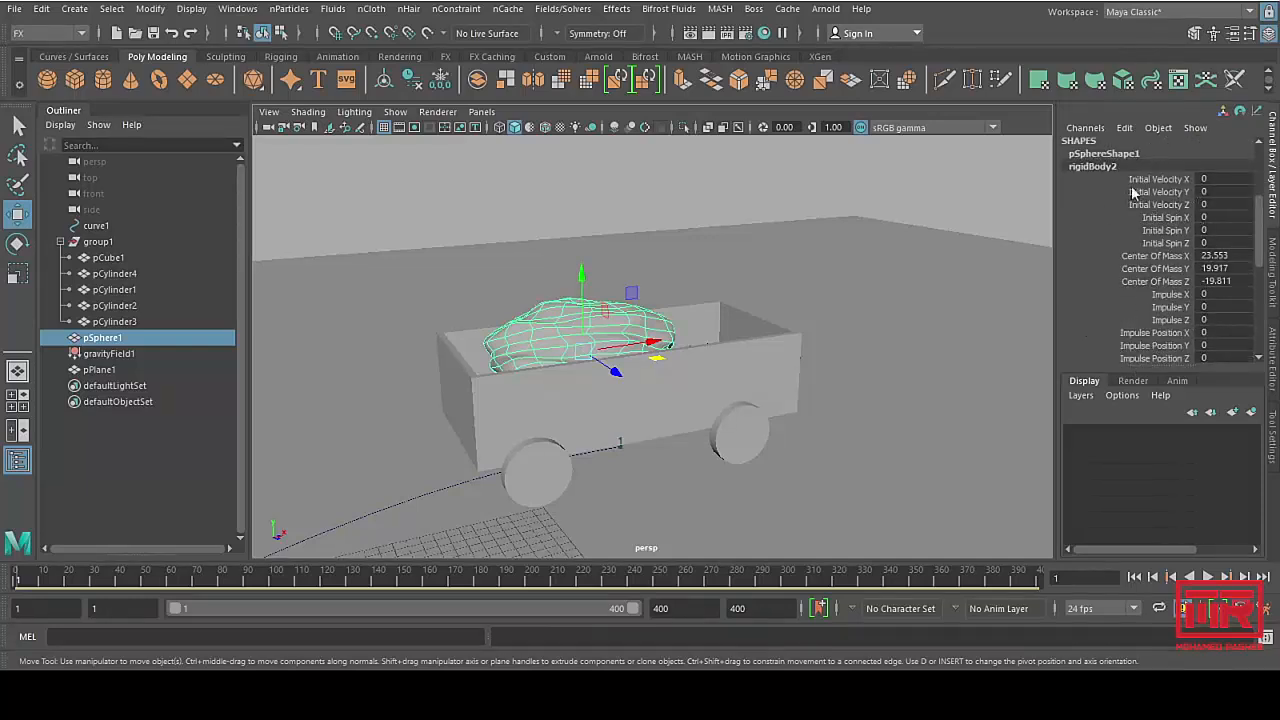
{"action": "scroll", "coordinate": [1138, 360], "scroll_direction": "down", "scroll_amount": 2}
{"action": "scroll", "coordinate": [1161, 264], "scroll_direction": "down", "scroll_amount": 2}
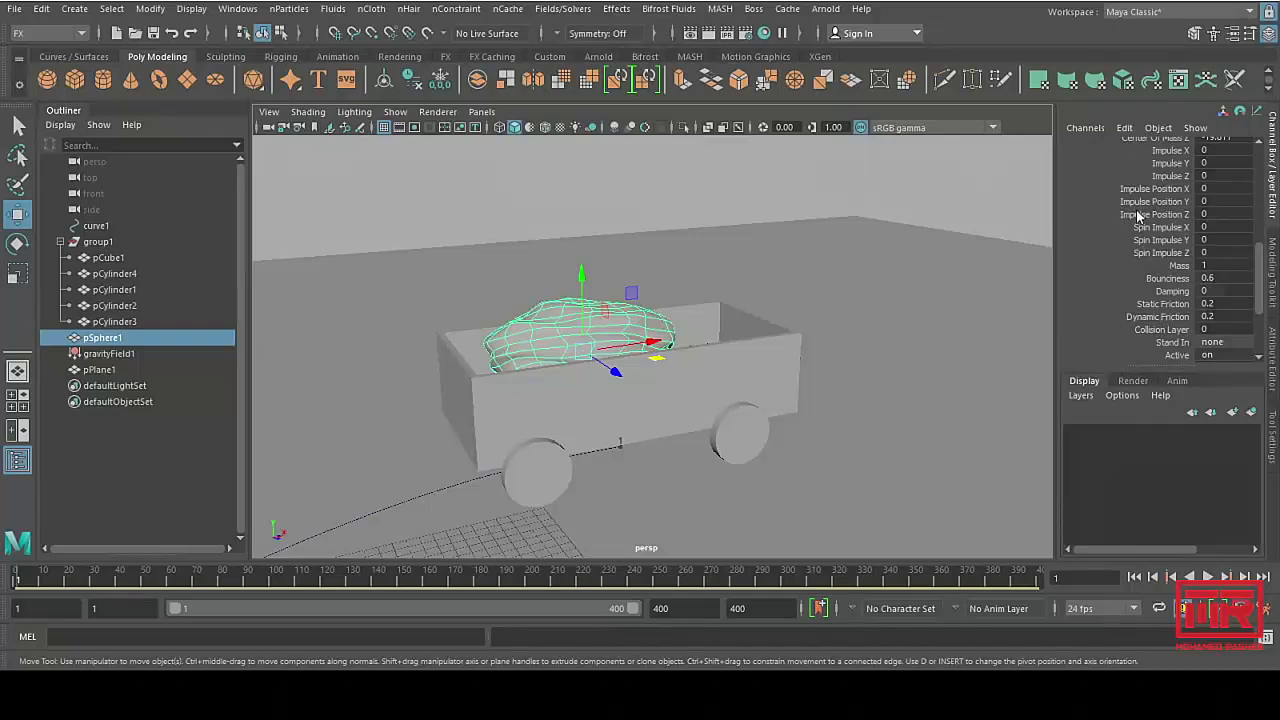
{"action": "double_click", "coordinate": [1214, 279]}
Step: Compare the rigid body Bounciness values of the ground plane pPlane1 and the sphere pSphere1
{"action": "right_click_drag", "start_coordinate": [786, 380], "coordinate": [733, 338], "text": "alt"}
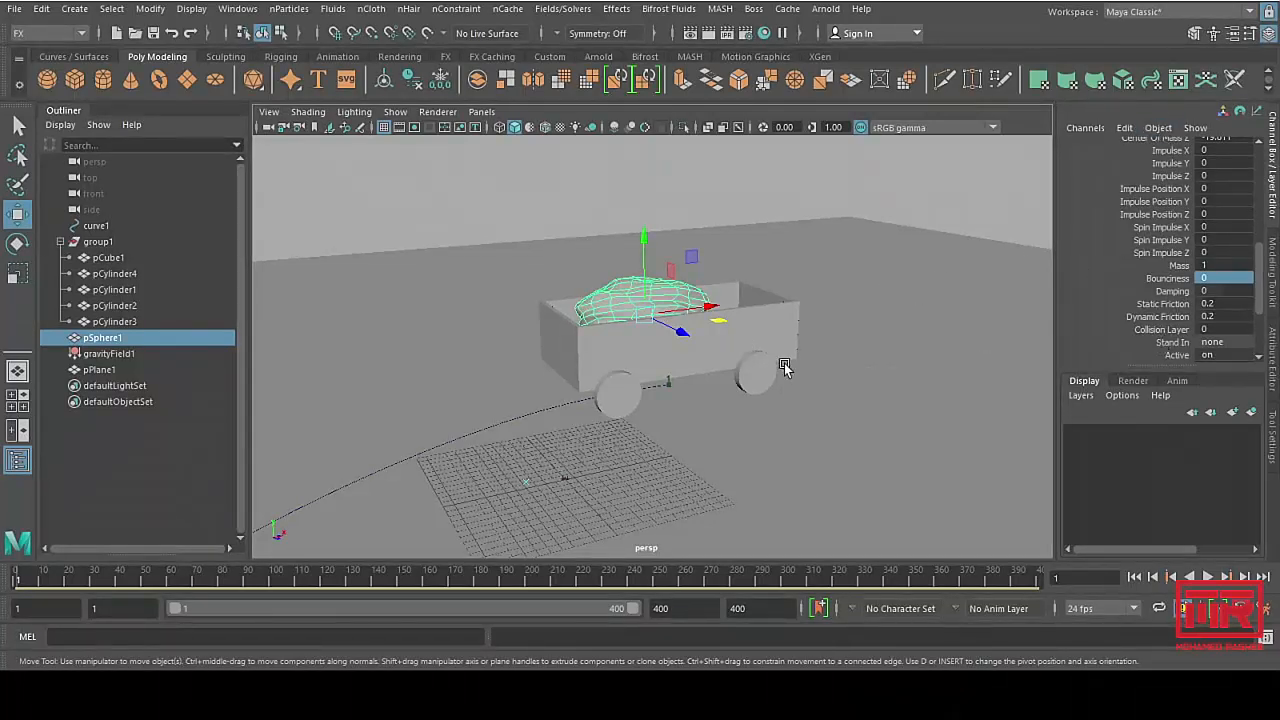
{"action": "left_click", "coordinate": [957, 451]}
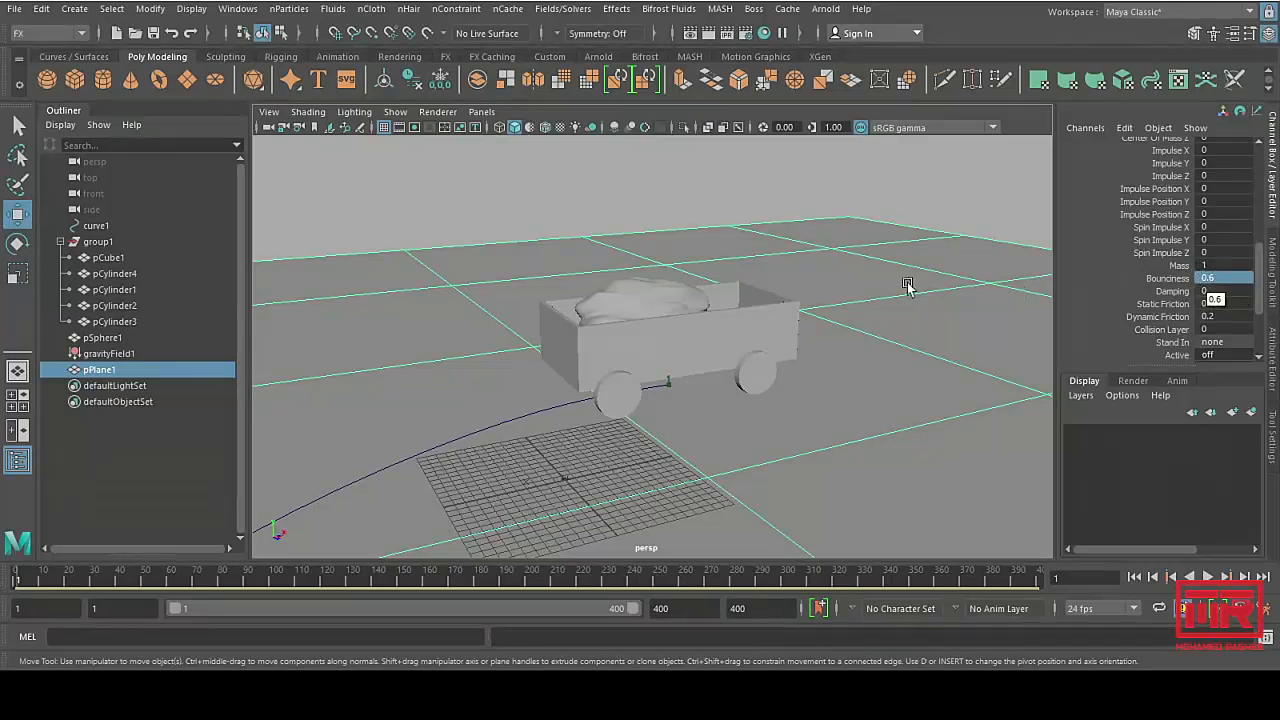
{"action": "left_click", "coordinate": [643, 288]}
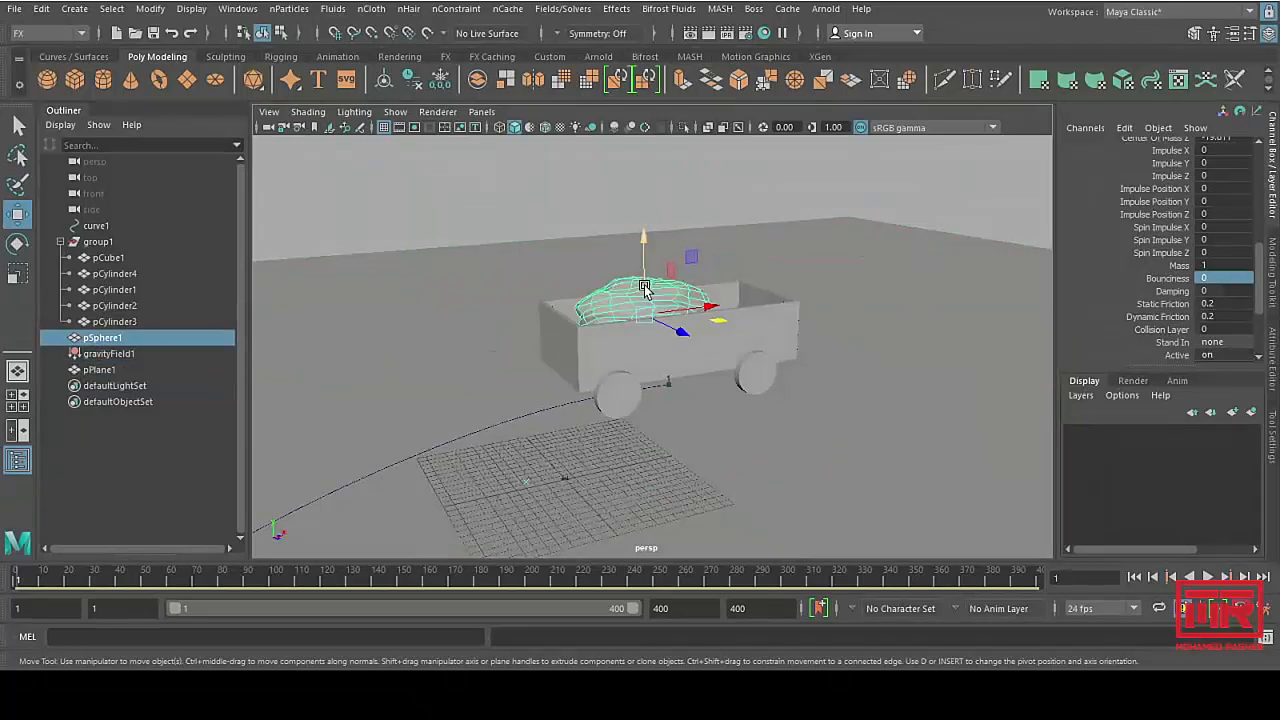
{"action": "left_click", "coordinate": [966, 266]}
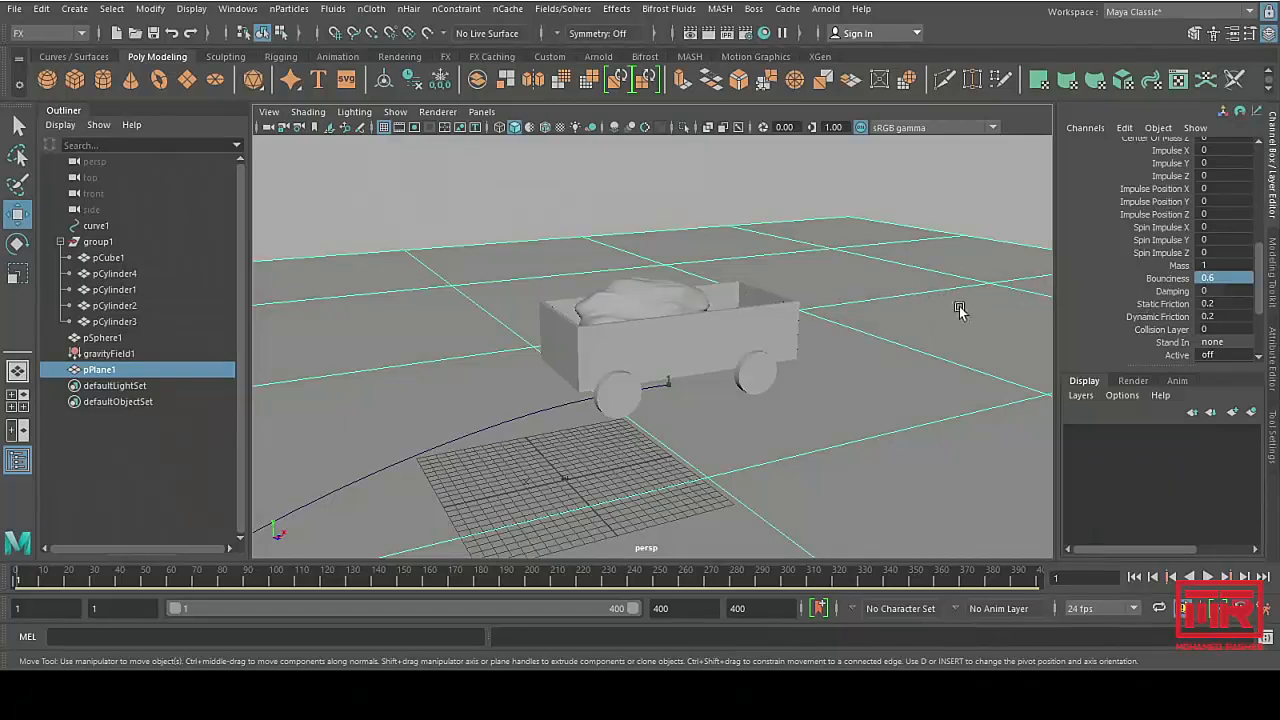
Step: Play the animation to about frame 250 to check the sphere's motion on the ground, then return to the start
{"action": "right_click_drag", "start_coordinate": [757, 357], "coordinate": [300, 397], "text": "alt"}
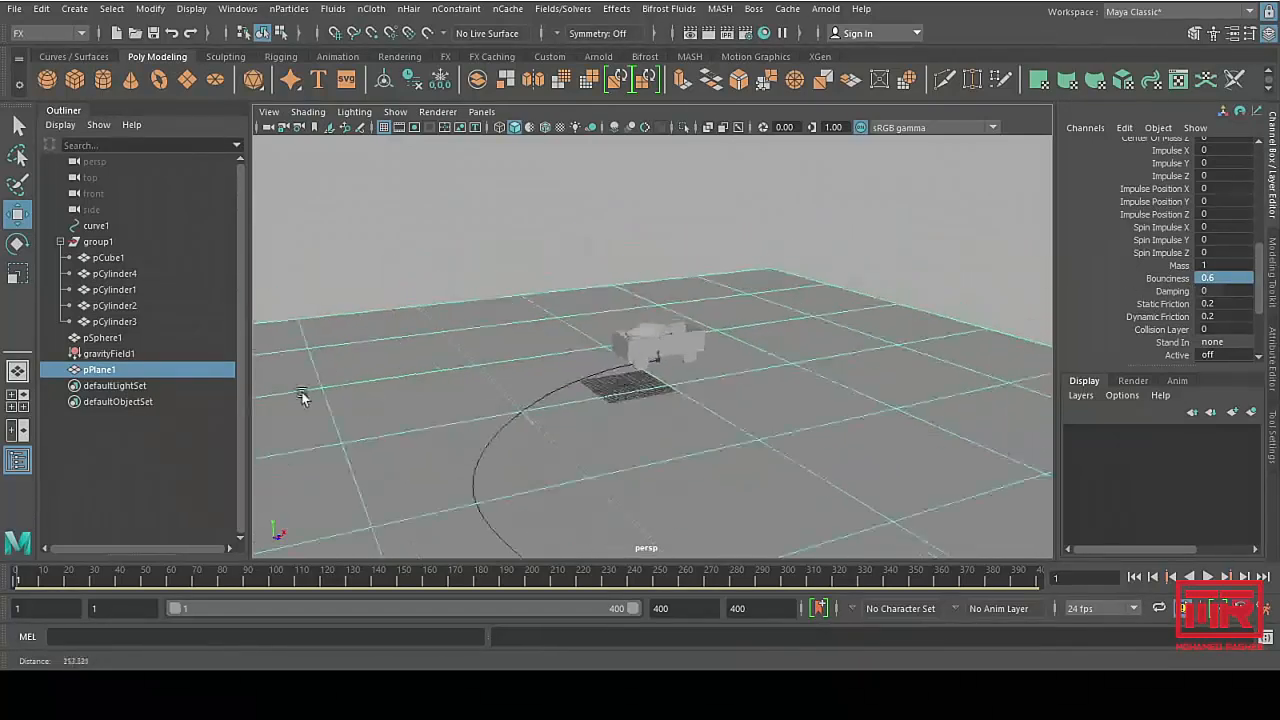
{"action": "middle_click_drag", "start_coordinate": [565, 425], "coordinate": [654, 297], "text": "alt"}
{"action": "left_click_drag", "start_coordinate": [654, 297], "coordinate": [706, 374], "text": "alt"}
{"action": "left_click", "coordinate": [616, 210]}
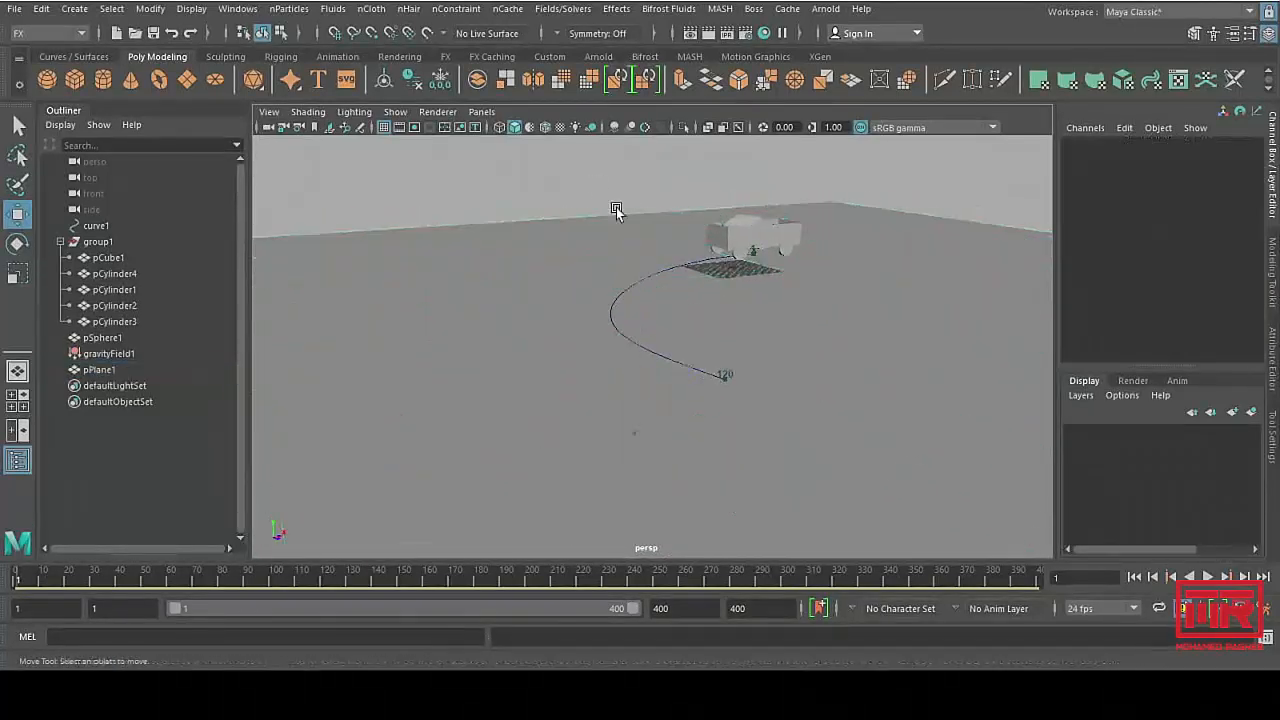
{"action": "left_click", "coordinate": [1208, 578]}
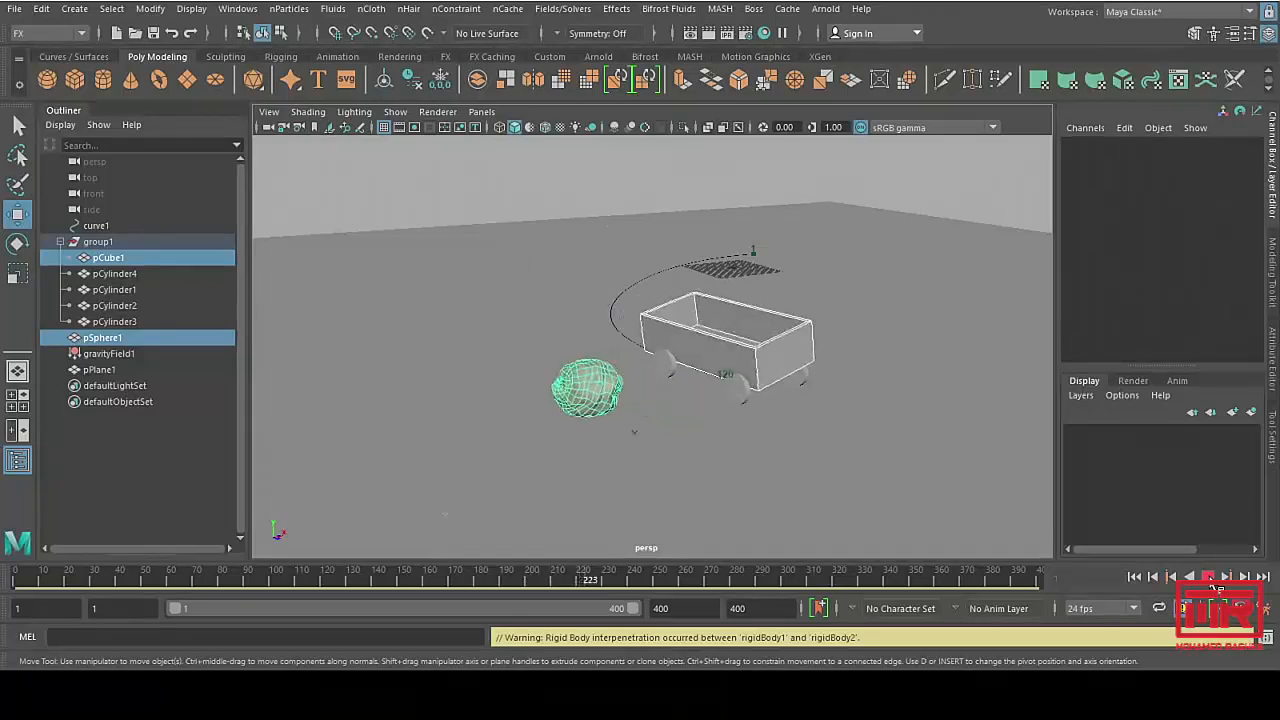
{"action": "left_click", "coordinate": [1209, 578]}
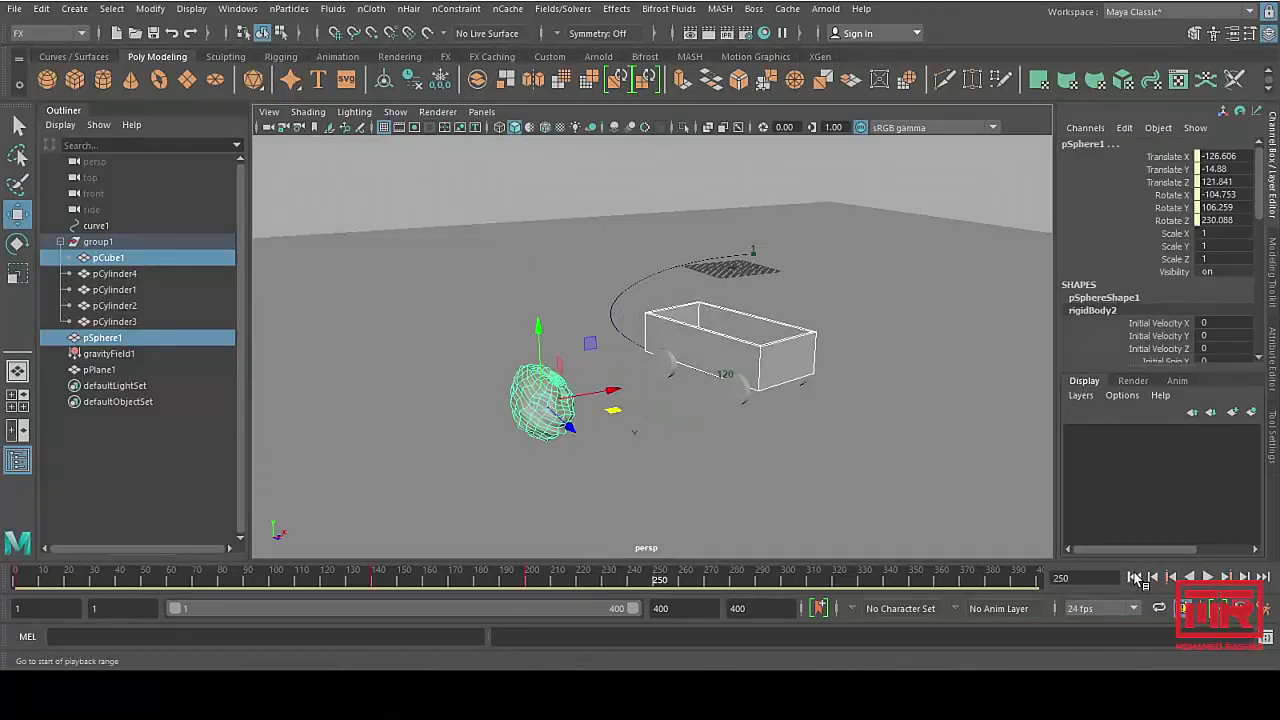
{"action": "left_click", "coordinate": [1135, 578]}
Step: Set the ground plane pPlane1's Bounciness to 0, then play the simulation past frame 289 and return to the start
{"action": "left_click", "coordinate": [940, 276]}
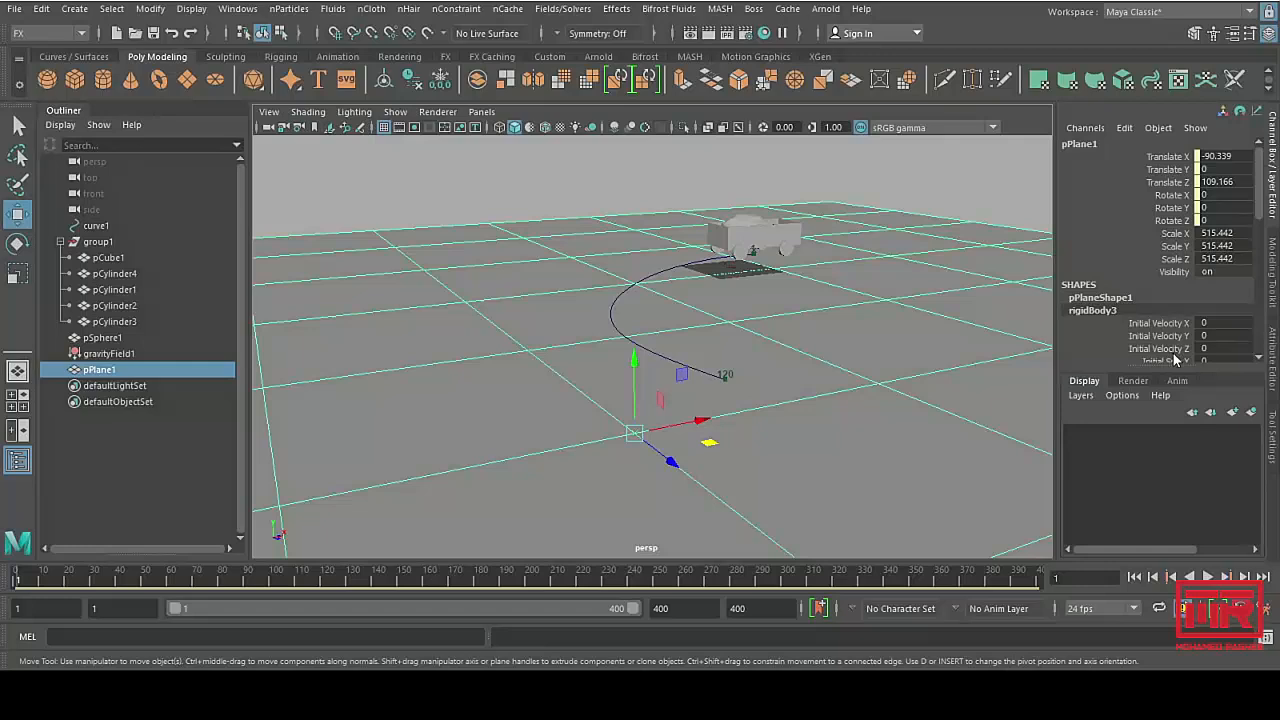
{"action": "scroll", "coordinate": [1175, 355], "scroll_direction": "down", "scroll_amount": 10}
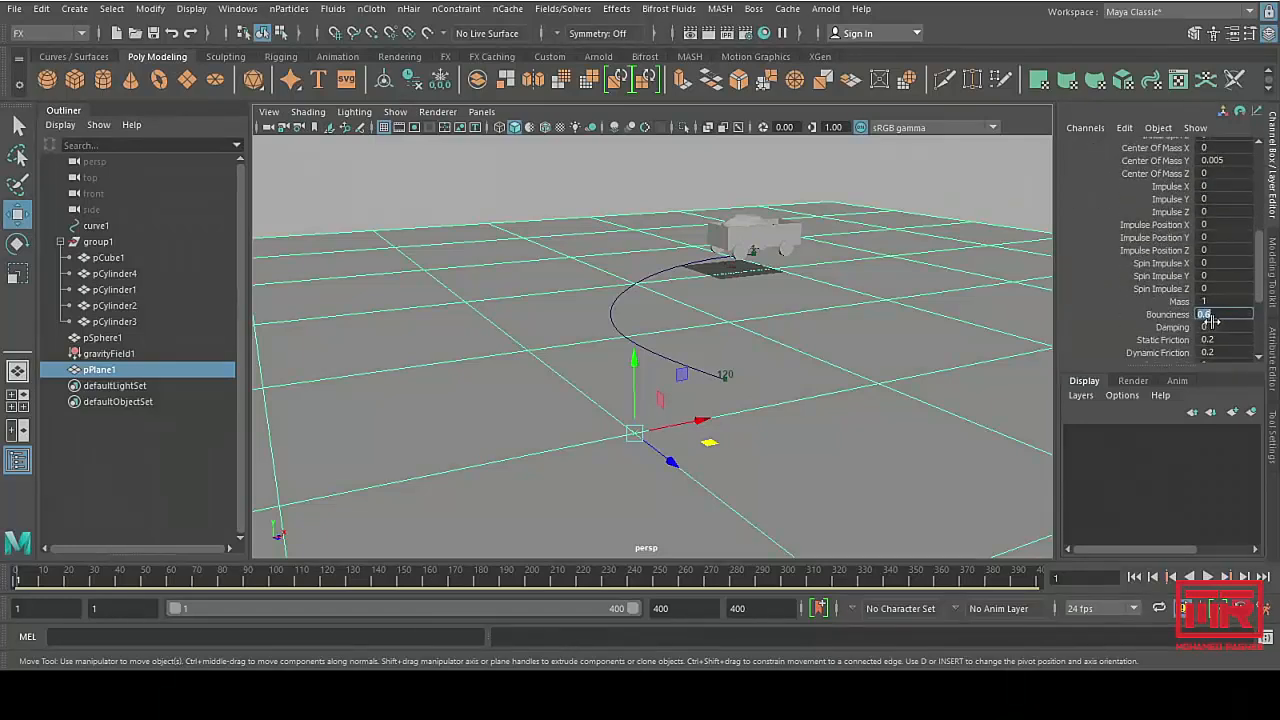
{"action": "left_click", "coordinate": [1209, 578]}
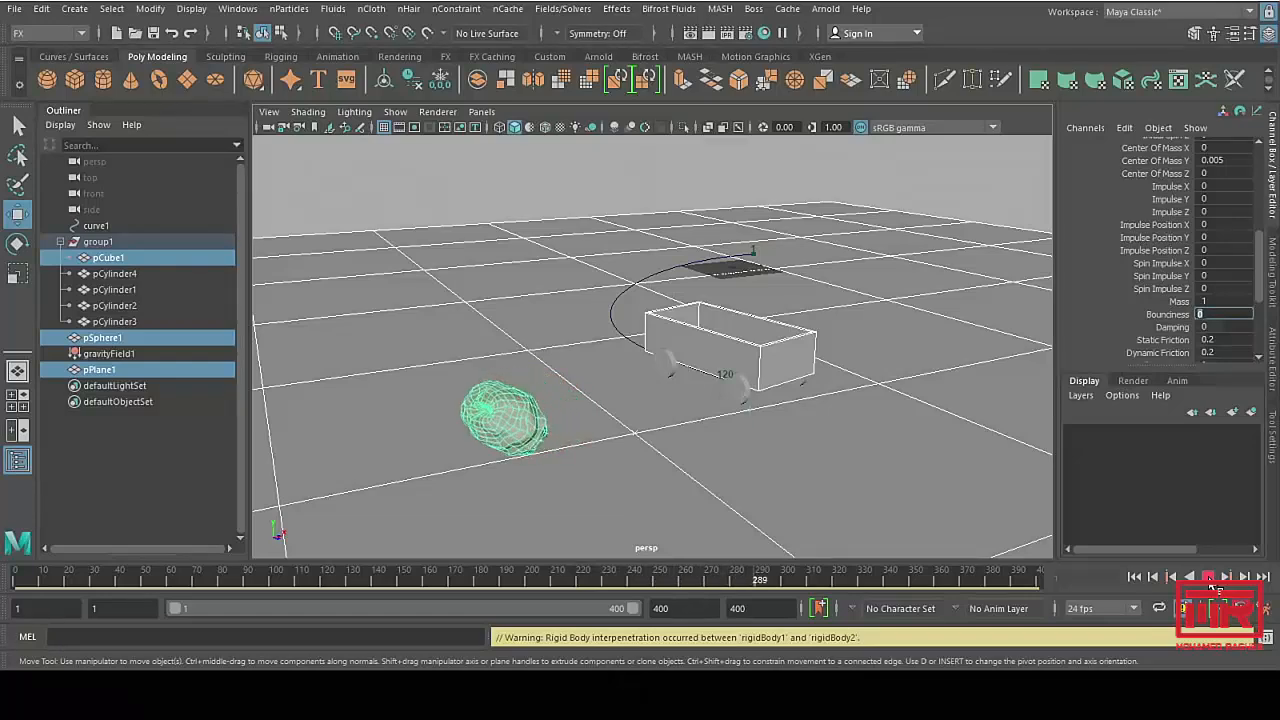
{"action": "left_click", "coordinate": [1209, 578]}
{"action": "left_click", "coordinate": [1134, 578]}
Step: Set the Static Friction of pSphere1's rigid body to 0.5
{"action": "middle_click_drag", "start_coordinate": [687, 284], "coordinate": [602, 476], "text": "alt"}
{"action": "right_click_drag", "start_coordinate": [602, 476], "coordinate": [930, 484], "text": "alt"}
{"action": "middle_click_drag", "start_coordinate": [530, 365], "coordinate": [606, 243], "text": "alt"}
{"action": "right_click_drag", "start_coordinate": [606, 243], "coordinate": [646, 212], "text": "alt"}
{"action": "left_click", "coordinate": [641, 198]}
{"action": "left_click", "coordinate": [647, 322]}
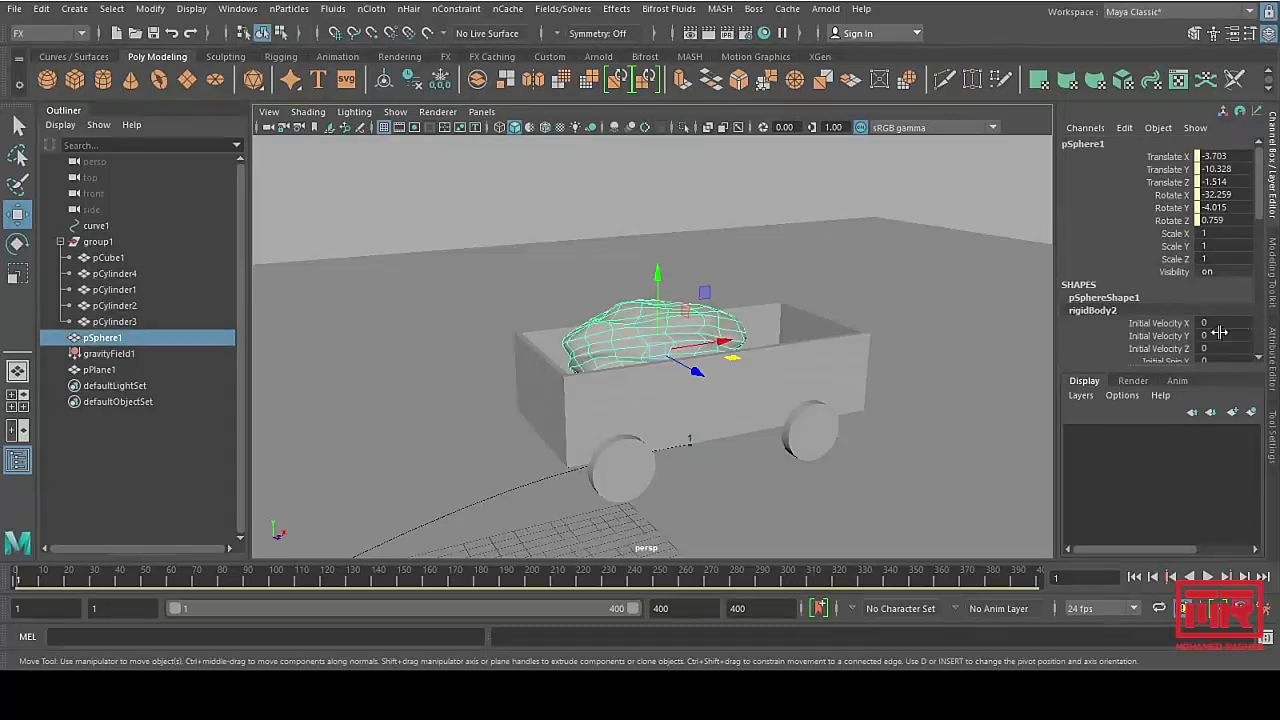
{"action": "scroll", "coordinate": [1220, 332], "scroll_direction": "down", "scroll_amount": 6}
{"action": "scroll", "coordinate": [1155, 314], "scroll_direction": "down", "scroll_amount": 2}
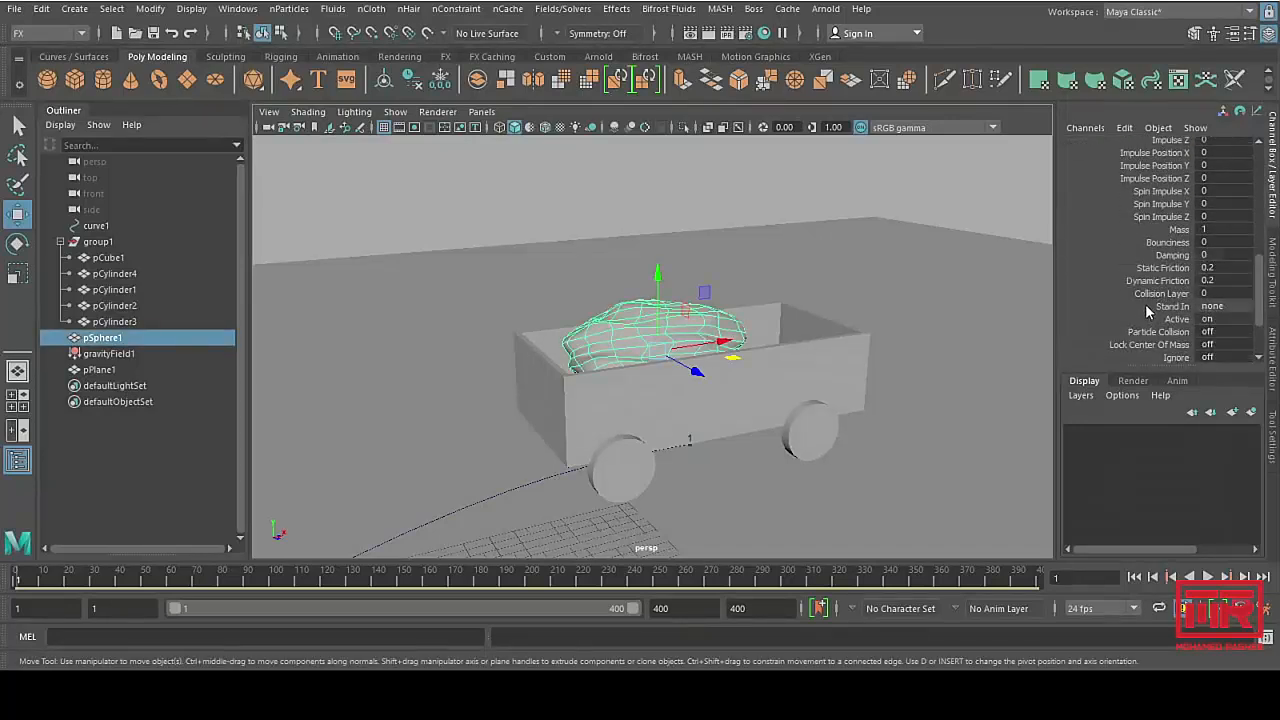
{"action": "left_click", "coordinate": [1181, 266]}
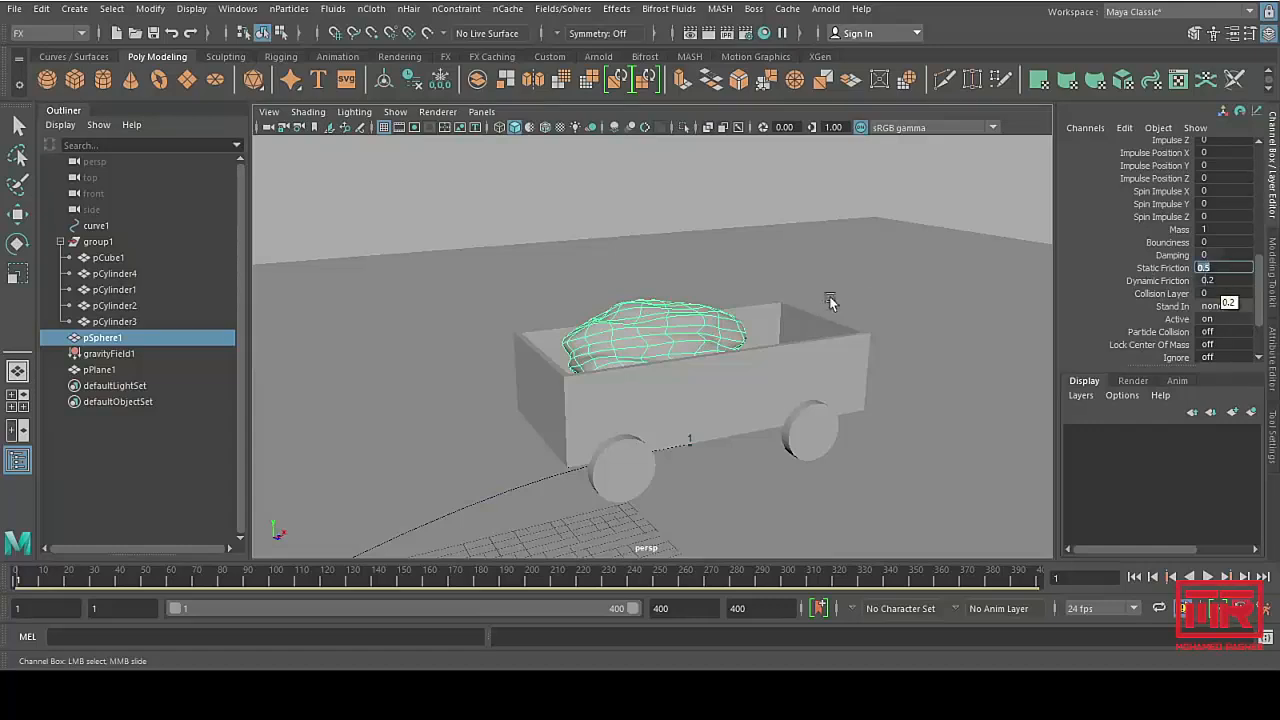
Step: Play the simulation past frame 219 with the whole path in view to check the sphere's friction, then return to the start
{"action": "right_click_drag", "start_coordinate": [876, 300], "coordinate": [437, 340], "text": "alt"}
{"action": "middle_click_drag", "start_coordinate": [752, 429], "coordinate": [849, 306], "text": "alt"}
{"action": "right_click_drag", "start_coordinate": [849, 306], "coordinate": [643, 326], "text": "alt"}
{"action": "left_click_drag", "start_coordinate": [643, 326], "coordinate": [735, 350], "text": "alt"}
{"action": "middle_click_drag", "start_coordinate": [735, 350], "coordinate": [741, 376], "text": "alt"}
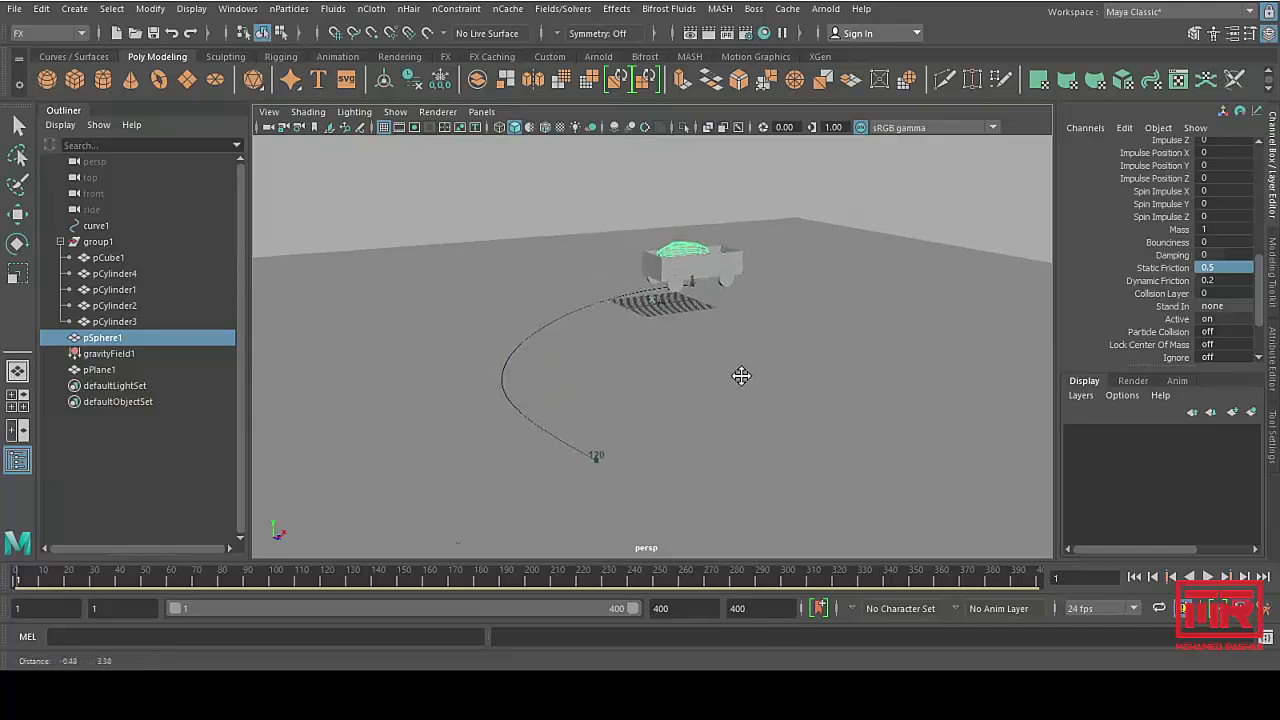
{"action": "left_click", "coordinate": [1208, 580]}
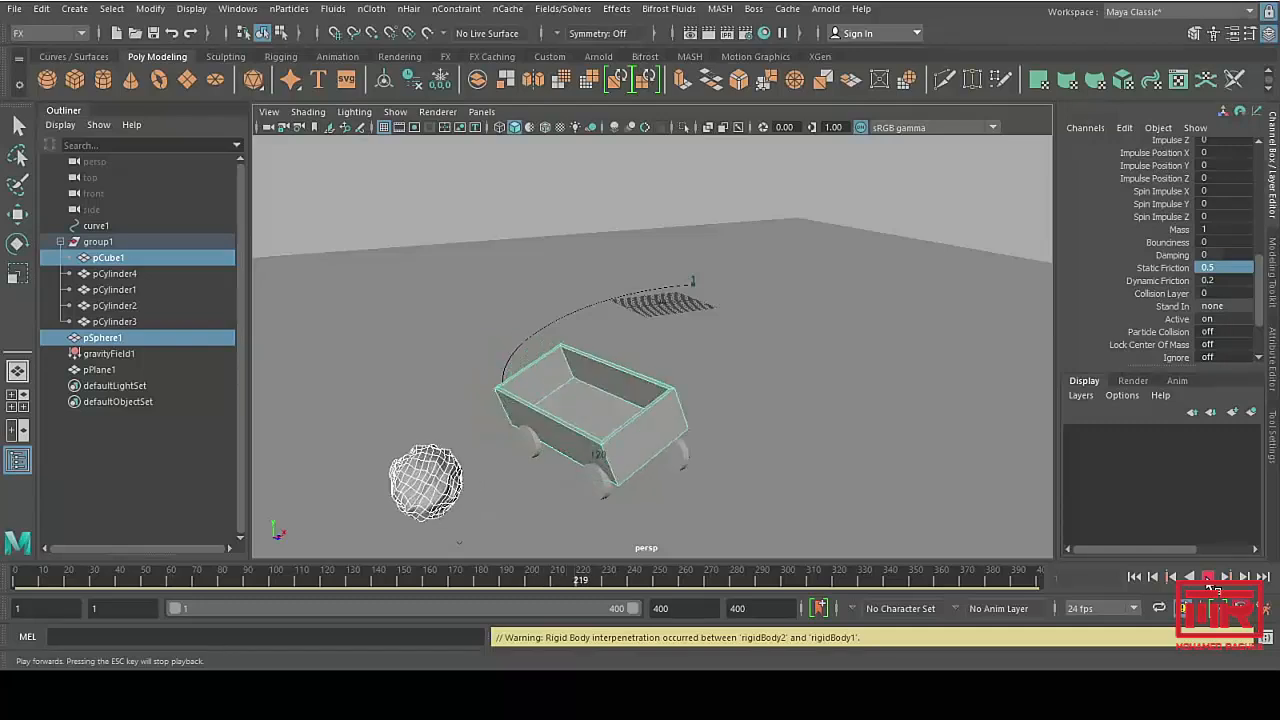
{"action": "left_click", "coordinate": [1207, 578]}
{"action": "left_click", "coordinate": [1136, 578]}
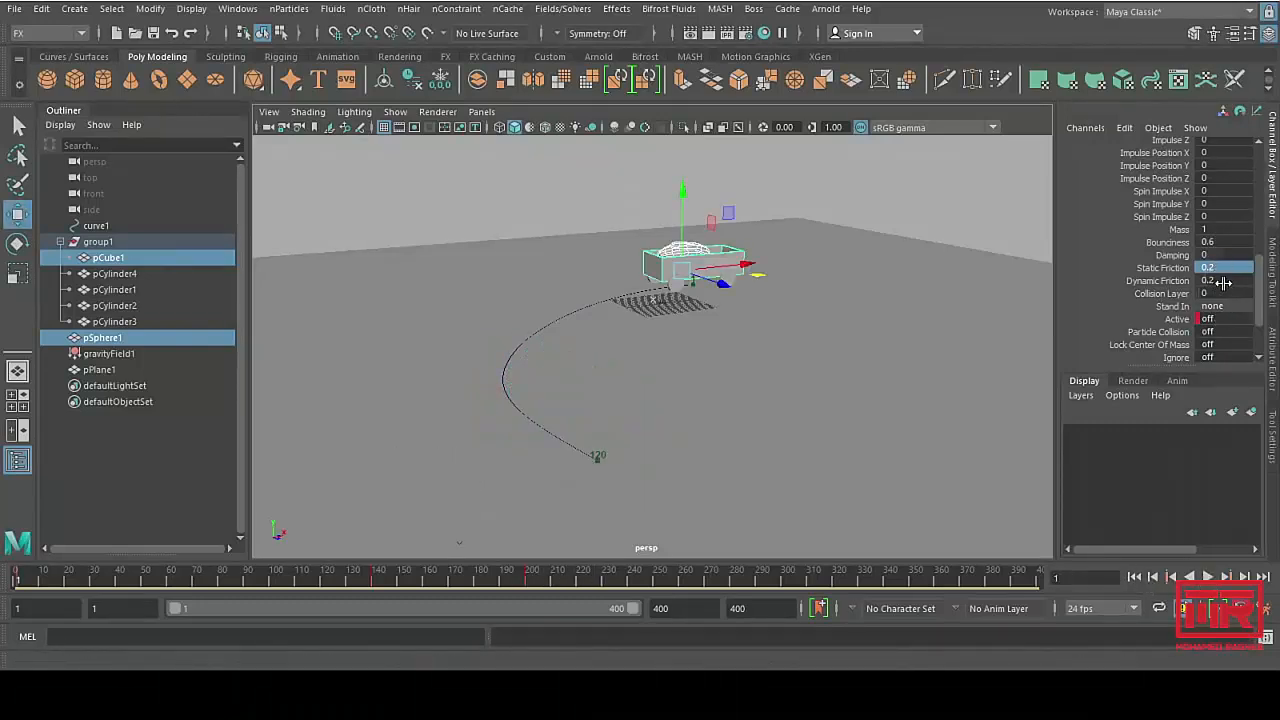
Step: Set the Static Friction of pSphere1's rigid body to 1
{"action": "left_click", "coordinate": [636, 213]}
{"action": "left_click", "coordinate": [675, 247]}
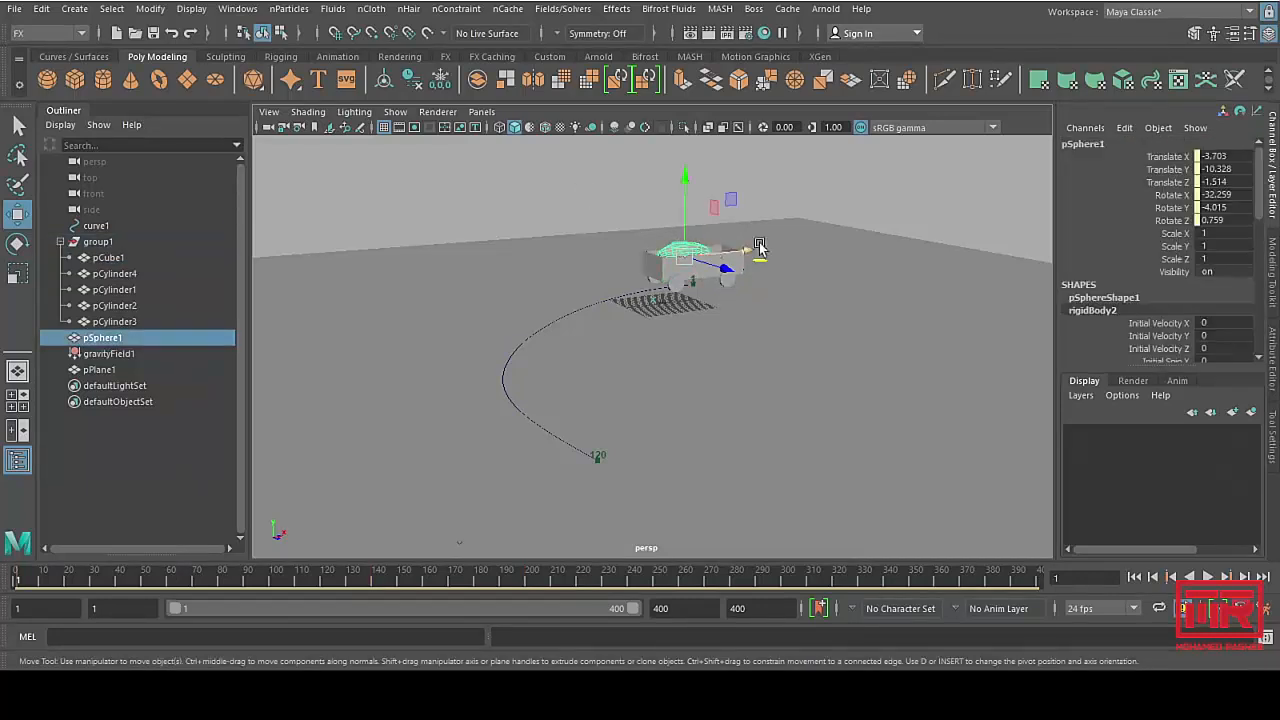
{"action": "scroll", "coordinate": [1186, 312], "scroll_direction": "down", "scroll_amount": 6}
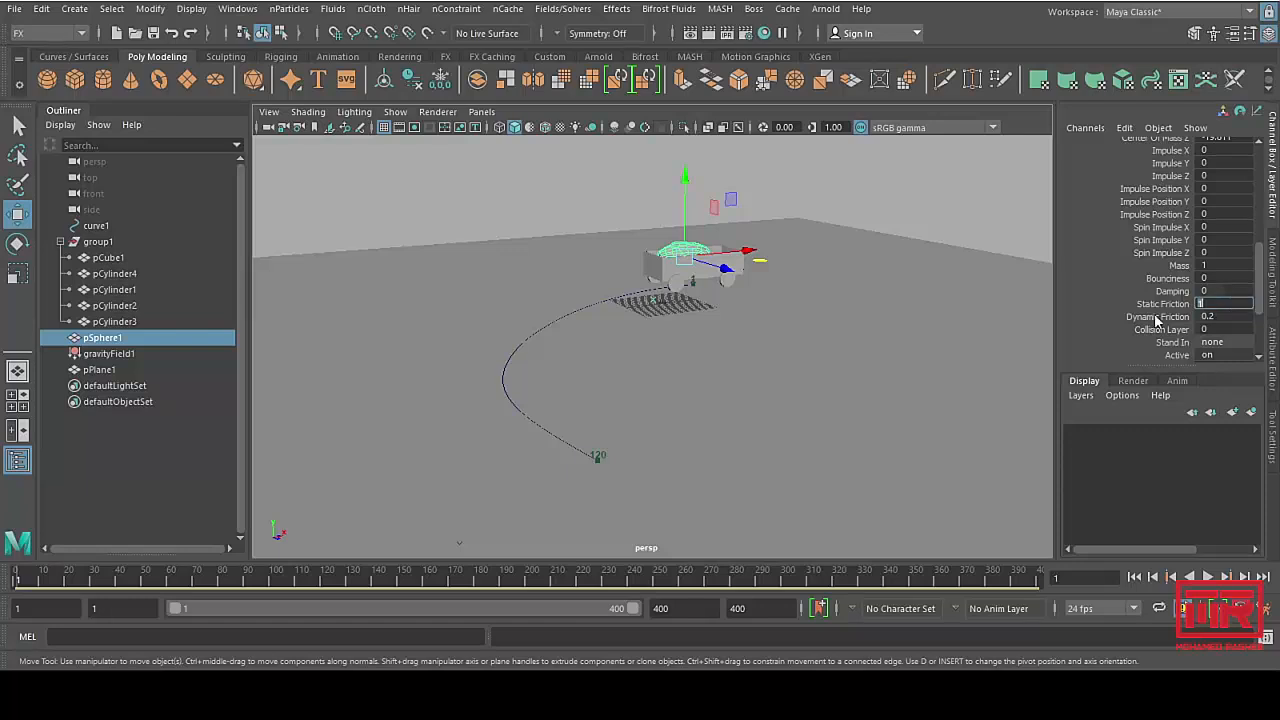
Step: Play the simulation to about frame 301 to check the sphere with the new friction, then return to the start
{"action": "left_click", "coordinate": [1207, 577]}
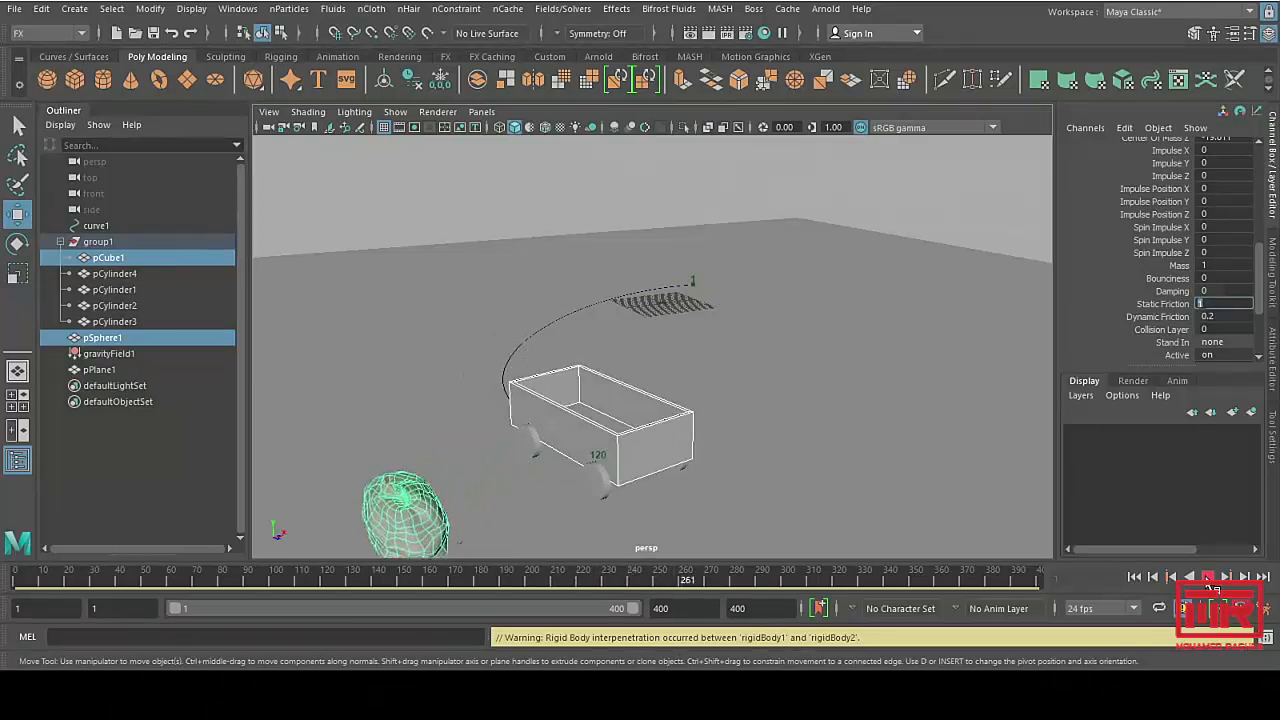
{"action": "left_click", "coordinate": [1210, 578]}
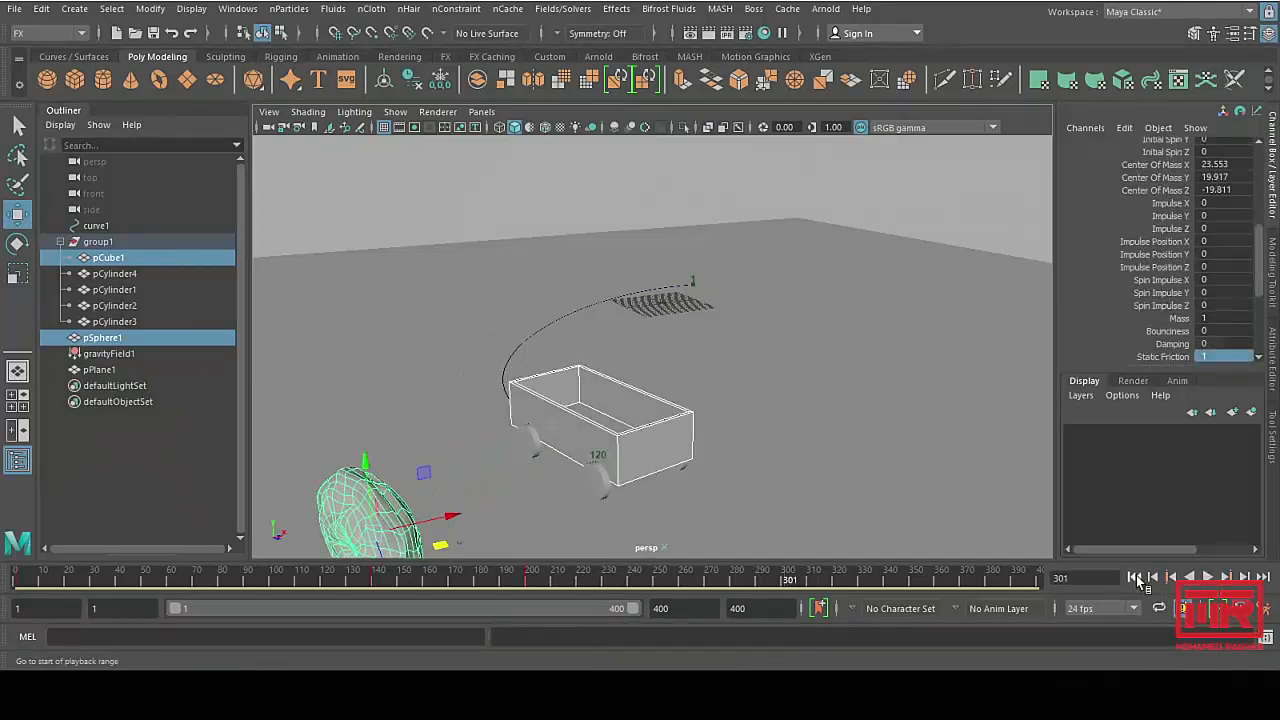
{"action": "left_click", "coordinate": [1136, 578]}
Step: Replay the simulation to about frame 307 while viewing the cart and sphere from the side, then return to the start
{"action": "middle_click_drag", "start_coordinate": [664, 354], "coordinate": [609, 484], "text": "alt"}
{"action": "right_click_drag", "start_coordinate": [609, 484], "coordinate": [726, 474], "text": "alt"}
{"action": "middle_click_drag", "start_coordinate": [726, 474], "coordinate": [784, 392], "text": "alt"}
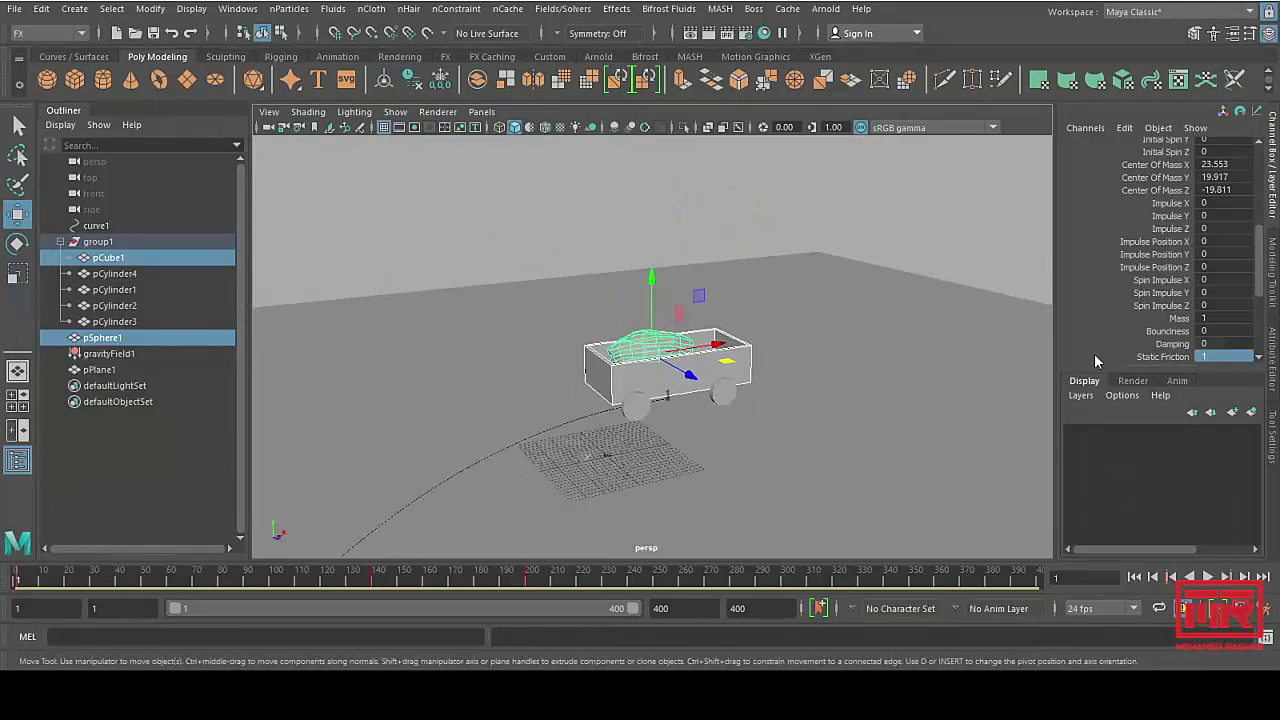
{"action": "left_click", "coordinate": [1208, 577]}
{"action": "right_click_drag", "start_coordinate": [625, 418], "coordinate": [362, 402], "text": "alt"}
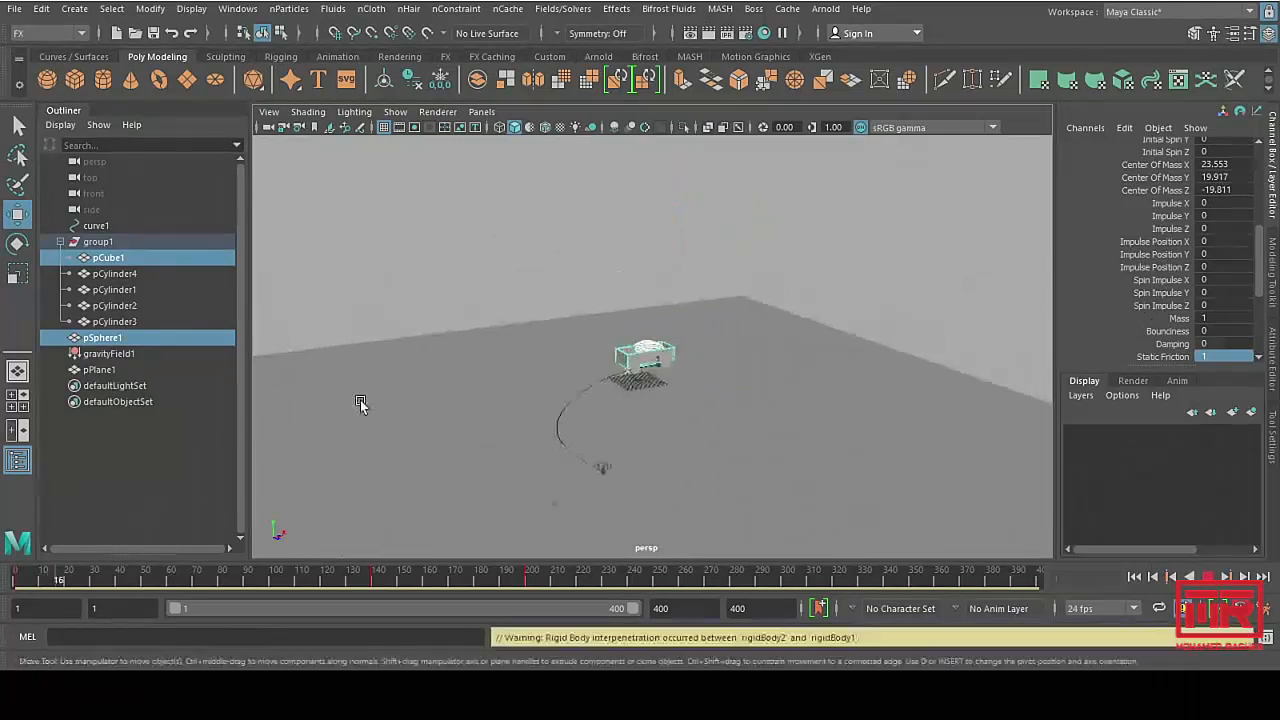
{"action": "middle_click_drag", "start_coordinate": [430, 460], "coordinate": [566, 388], "text": "alt"}
{"action": "left_click_drag", "start_coordinate": [566, 388], "coordinate": [748, 386], "text": "alt"}
{"action": "middle_click_drag", "start_coordinate": [748, 386], "coordinate": [620, 408], "text": "alt"}
{"action": "right_click_drag", "start_coordinate": [714, 426], "coordinate": [820, 415], "text": "alt"}
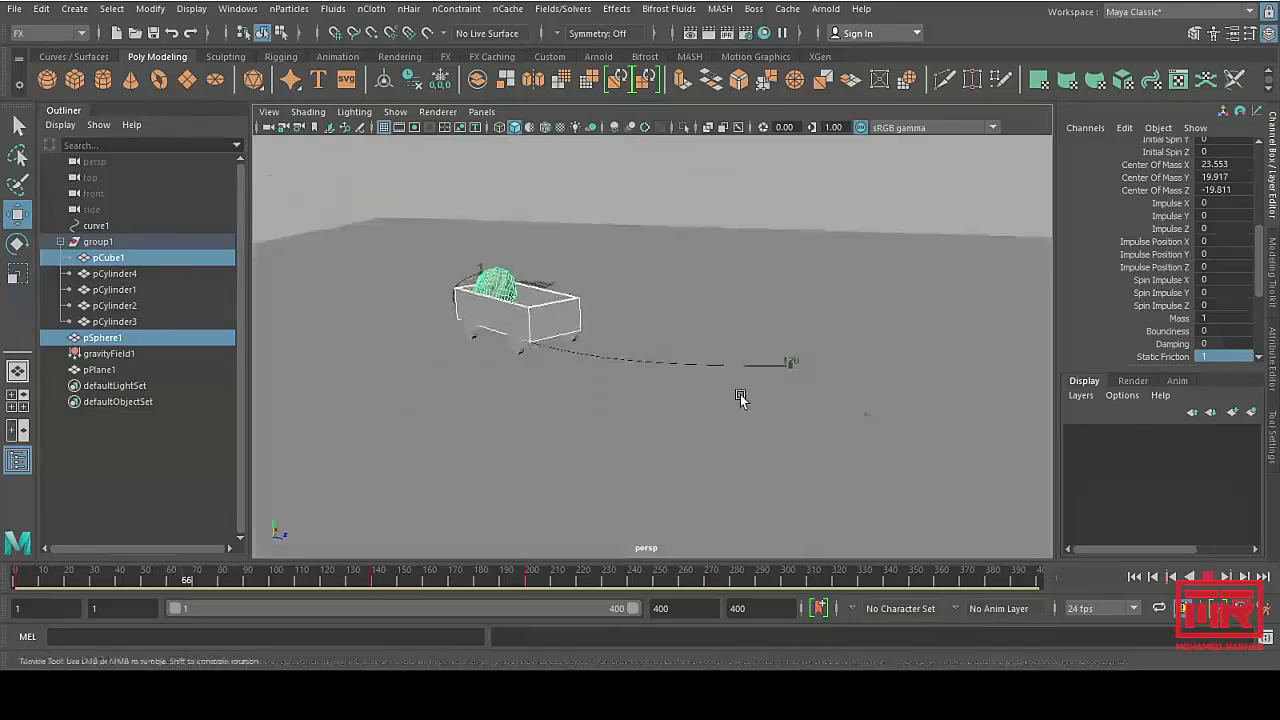
{"action": "left_click_drag", "start_coordinate": [740, 400], "coordinate": [702, 415], "text": "alt"}
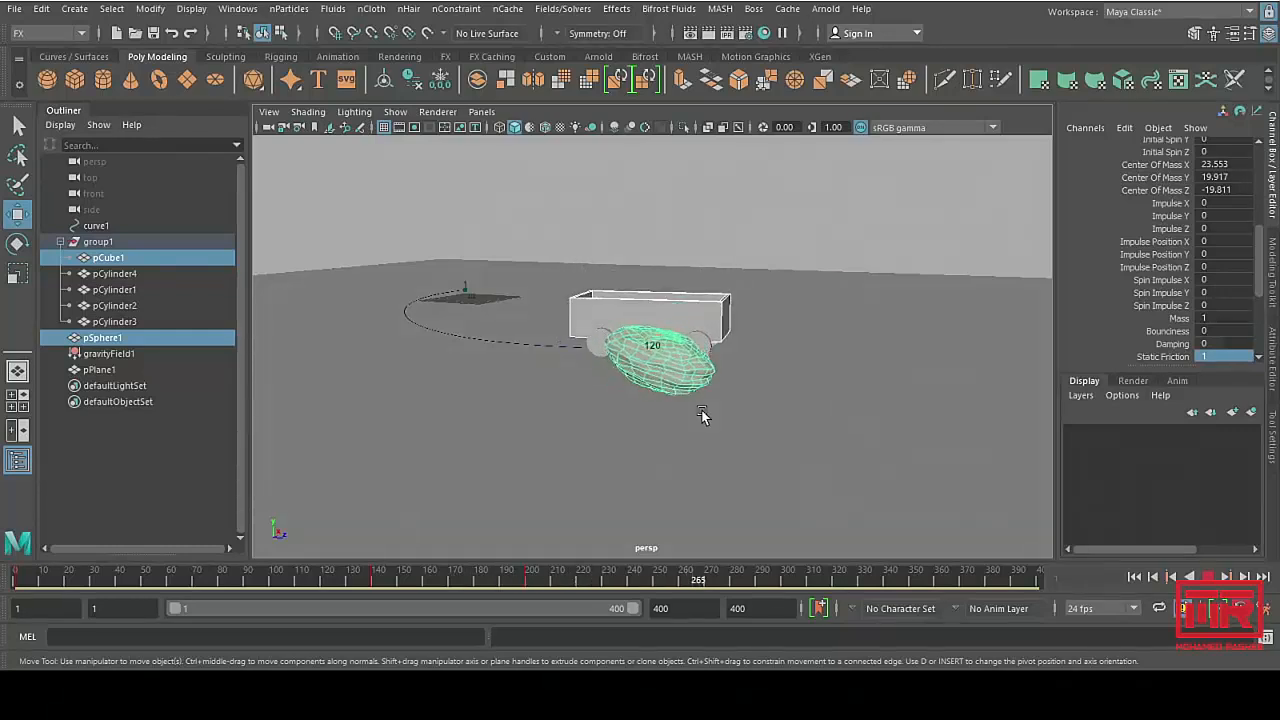
{"action": "left_click", "coordinate": [1207, 577]}
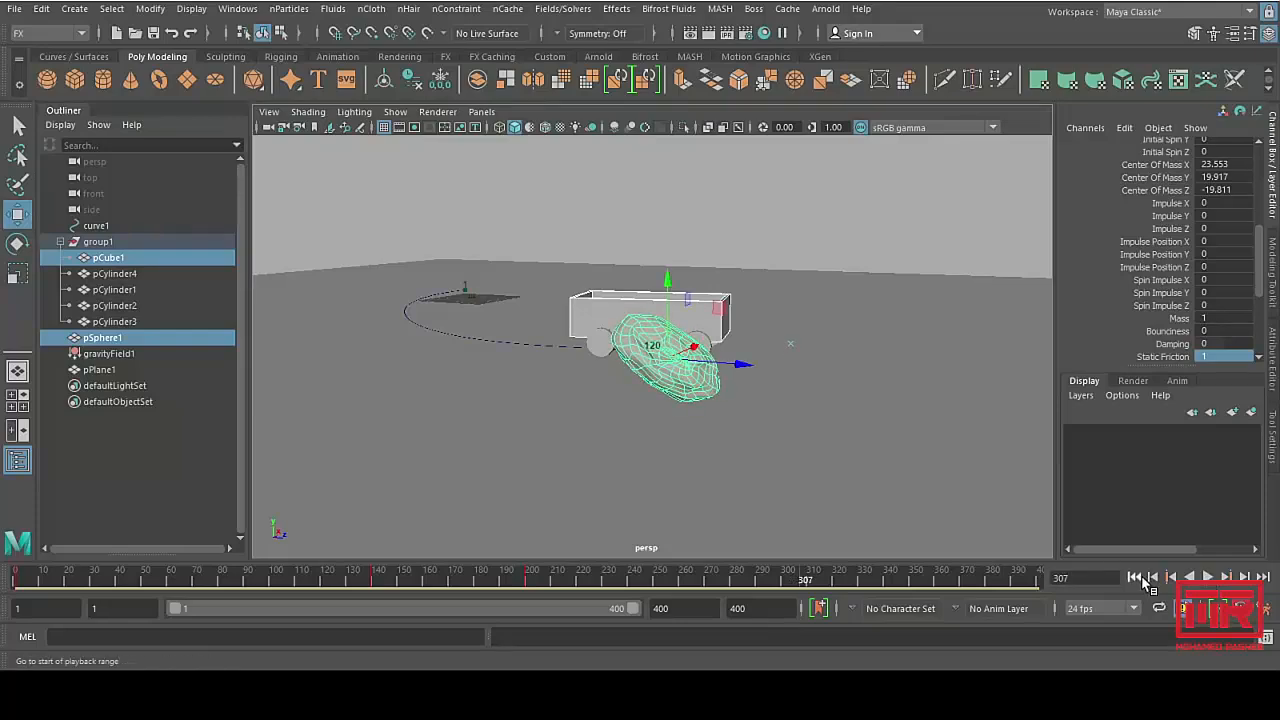
{"action": "left_click", "coordinate": [1139, 578]}
Step: Create a polygon cube to serve as a blocker for the sphere inside the cart
{"action": "left_click_drag", "start_coordinate": [632, 268], "coordinate": [626, 385], "text": "alt"}
{"action": "middle_click_drag", "start_coordinate": [626, 385], "coordinate": [622, 423], "text": "alt"}
{"action": "key", "text": "f"}
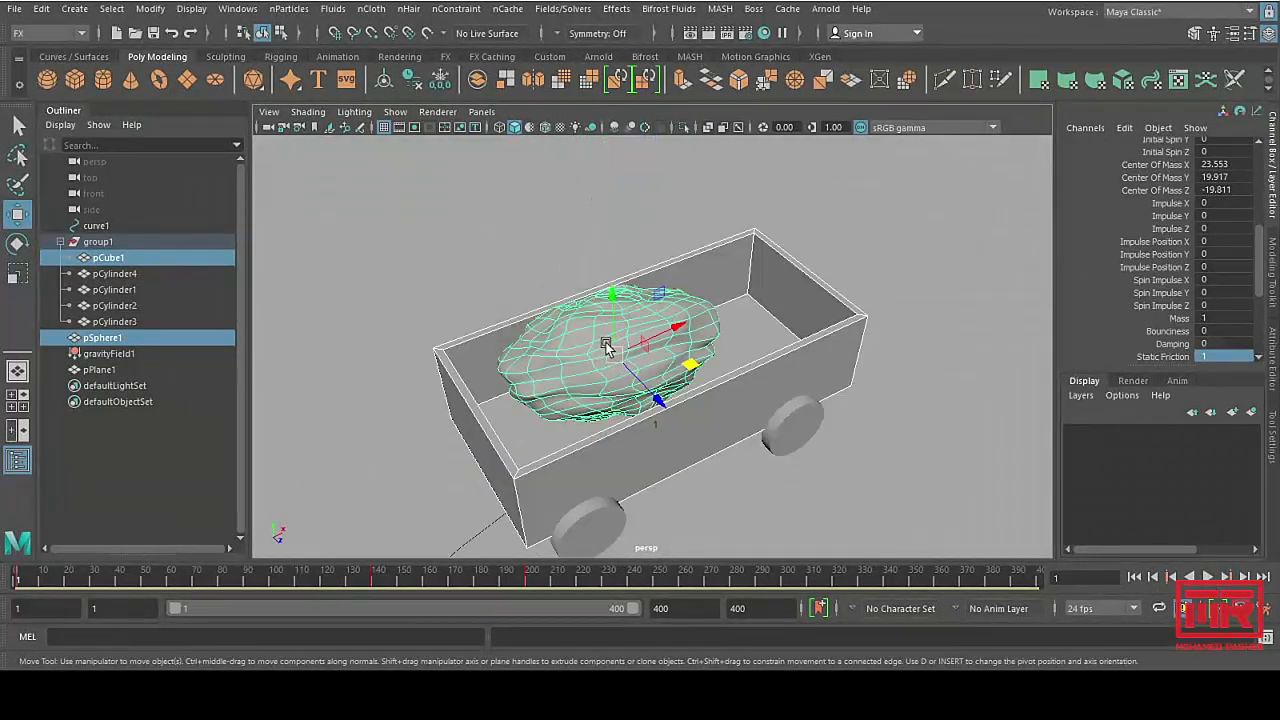
{"action": "middle_click_drag", "start_coordinate": [606, 343], "coordinate": [622, 422], "text": "alt"}
{"action": "mouse_move", "coordinate": [622, 422]}
{"action": "left_mouse_down", "text": "alt"}
{"action": "mouse_move", "coordinate": [556, 207]}
{"action": "mouse_move", "coordinate": [614, 420]}
{"action": "left_mouse_up", "text": "alt"}
{"action": "left_click", "coordinate": [557, 207]}
{"action": "middle_click_drag", "start_coordinate": [614, 420], "coordinate": [591, 383], "text": "alt"}
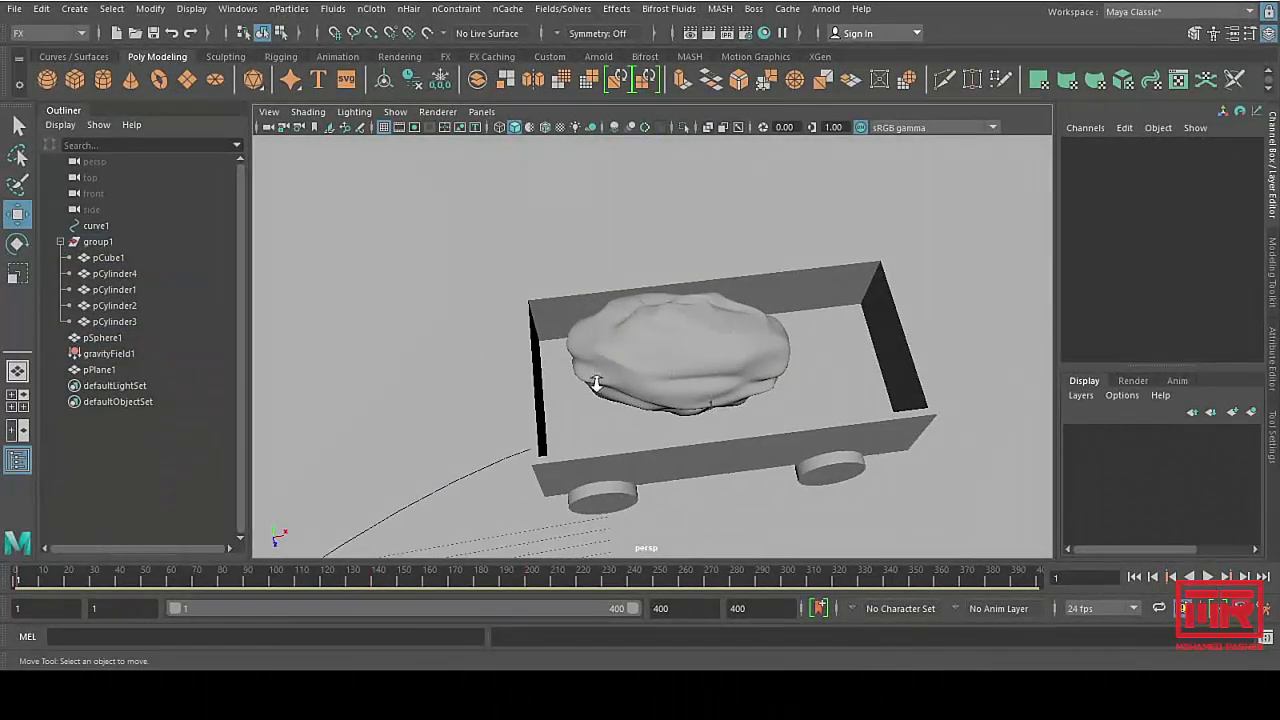
{"action": "right_click_drag", "start_coordinate": [591, 383], "coordinate": [671, 379], "text": "alt"}
{"action": "left_click_drag", "start_coordinate": [671, 379], "coordinate": [565, 252], "text": "alt"}
{"action": "right_click_drag", "start_coordinate": [547, 150], "coordinate": [553, 205], "text": "shift"}
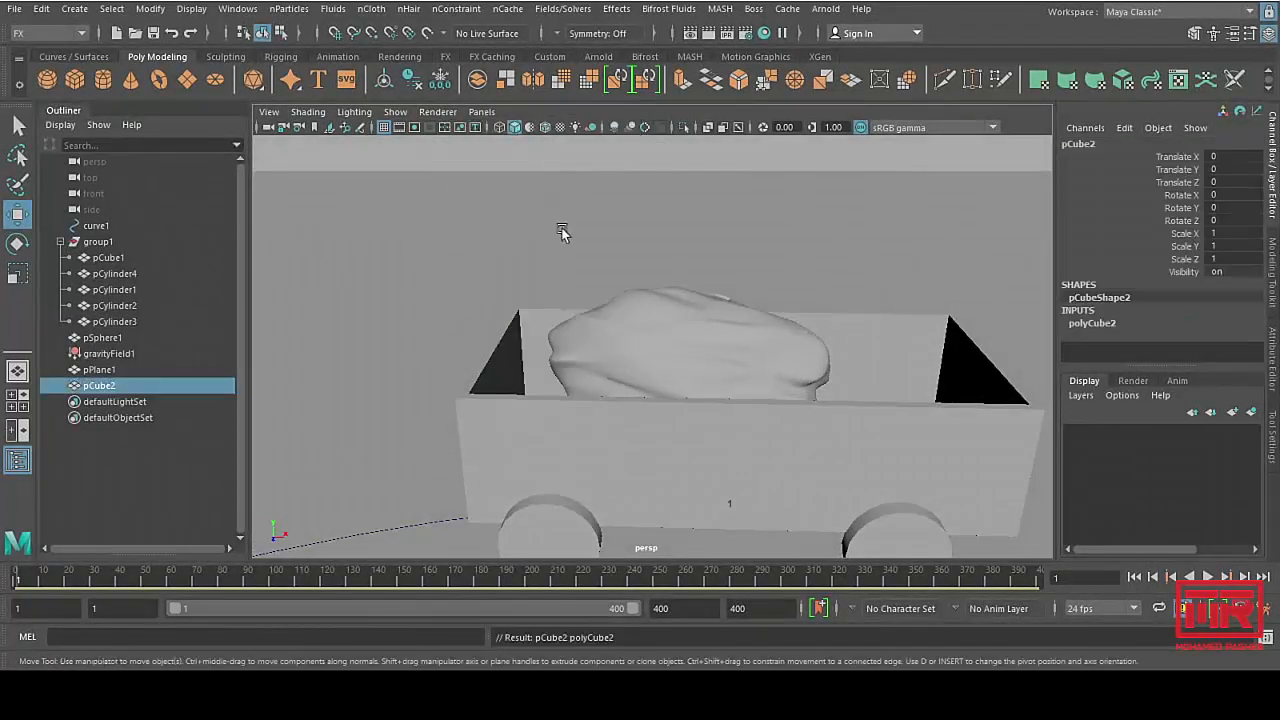
Step: Scale pCube2 uniformly to about 3.45 and move it in the front view to about X 12, Y 7.41
{"action": "left_click_drag", "start_coordinate": [685, 385], "coordinate": [710, 413], "text": "alt"}
{"action": "right_click_drag", "start_coordinate": [710, 413], "coordinate": [562, 329], "text": "alt"}
{"action": "left_click_drag", "start_coordinate": [562, 329], "coordinate": [629, 312], "text": "alt"}
{"action": "right_click_drag", "start_coordinate": [563, 336], "coordinate": [757, 451], "text": "alt"}
{"action": "left_click_drag", "start_coordinate": [757, 451], "coordinate": [680, 447], "text": "alt"}
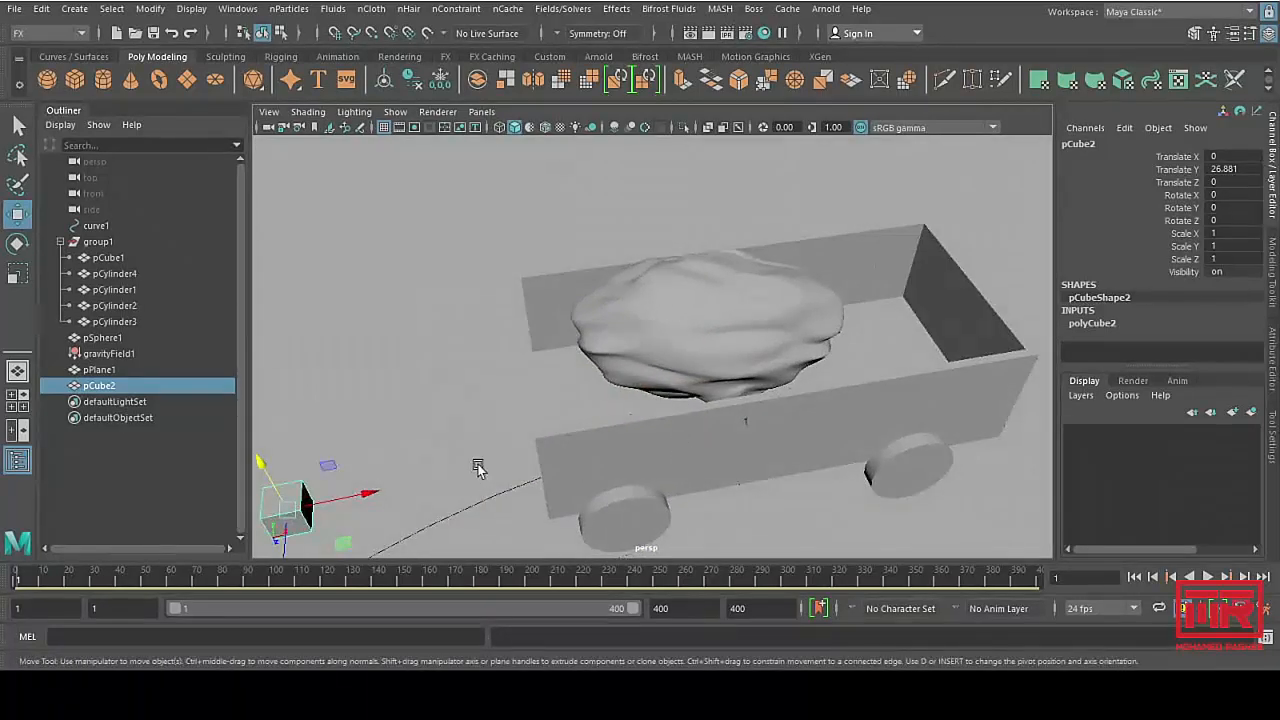
{"action": "key", "text": "space"}
{"action": "key", "text": "space"}
{"action": "right_click_drag", "start_coordinate": [437, 489], "coordinate": [345, 375], "text": "alt"}
{"action": "middle_click_drag", "start_coordinate": [440, 404], "coordinate": [448, 504], "text": "alt"}
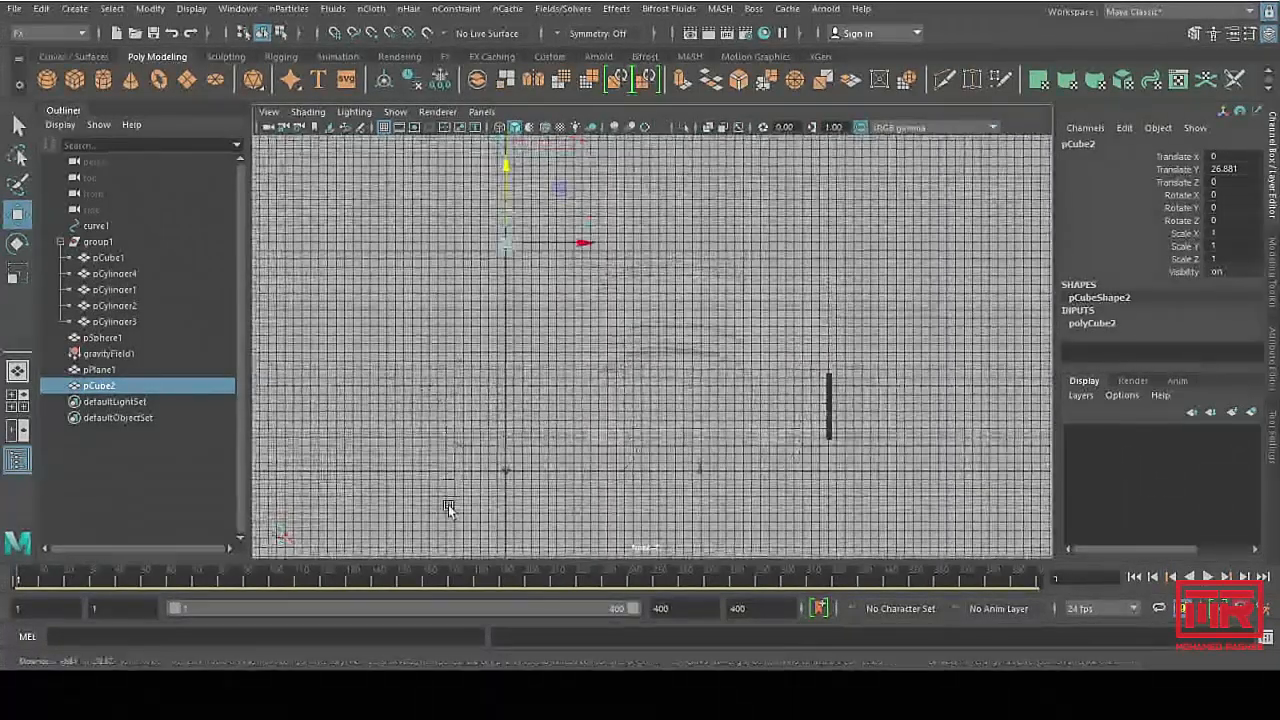
{"action": "right_click_drag", "start_coordinate": [448, 504], "coordinate": [540, 355], "text": "alt"}
{"action": "key", "text": "r"}
{"action": "left_click_drag", "start_coordinate": [526, 237], "coordinate": [620, 380]}
{"action": "key", "text": "w"}
Step: Position pCube2 inside the cart beside the sphere using the top view, at about X 9.86, Z -22.07
{"action": "key", "text": "space"}
{"action": "key", "text": "space"}
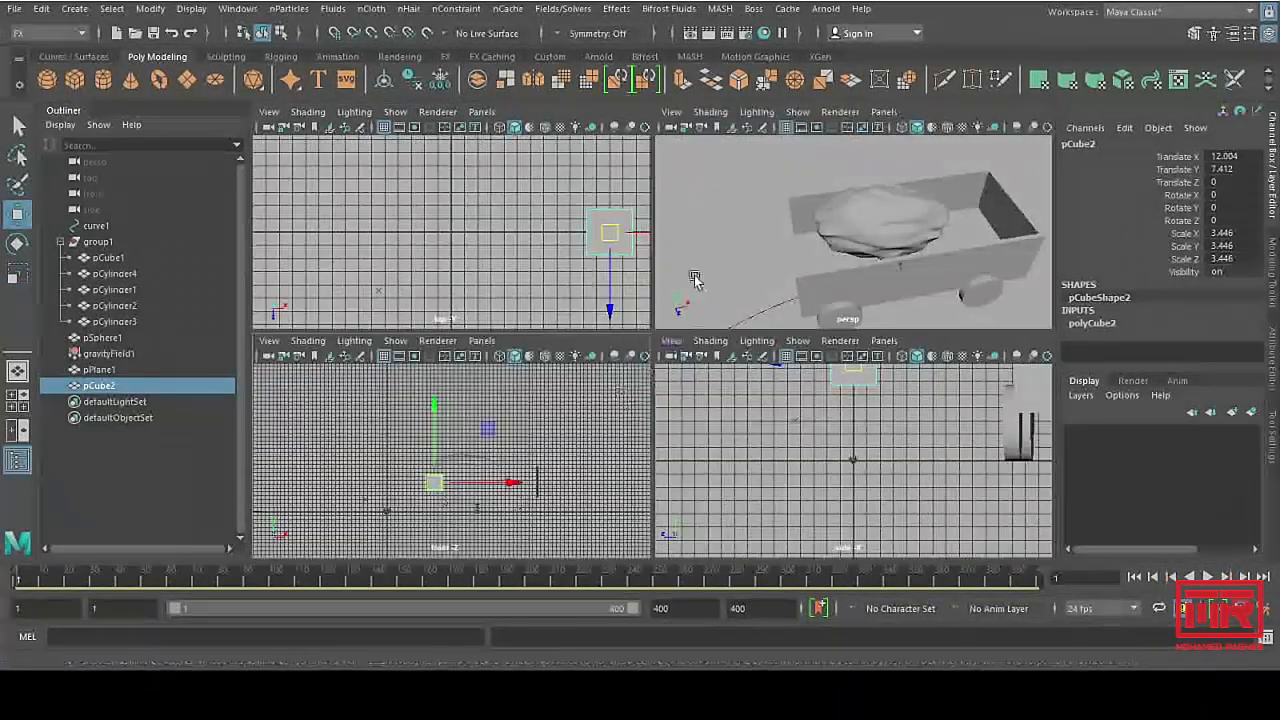
{"action": "key", "text": "space"}
{"action": "key", "text": "space"}
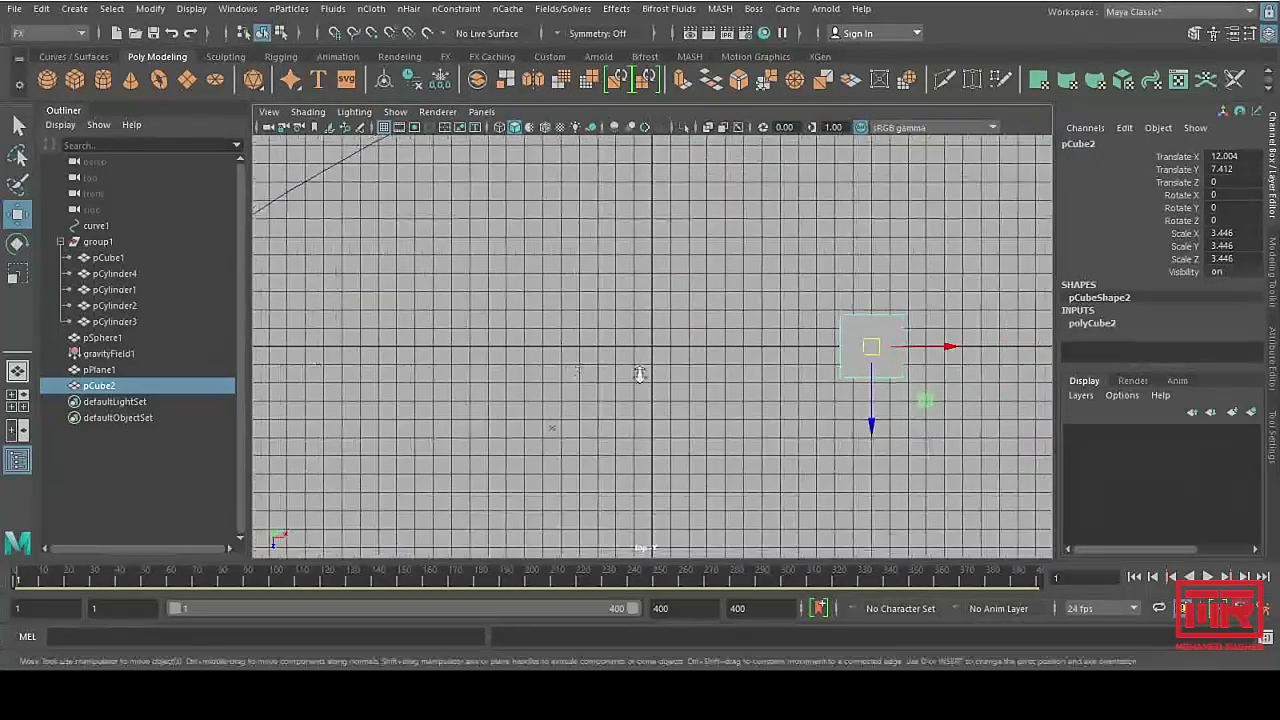
{"action": "right_click_drag", "start_coordinate": [637, 374], "coordinate": [595, 360], "text": "alt"}
{"action": "middle_click_drag", "start_coordinate": [715, 384], "coordinate": [559, 401], "text": "alt"}
{"action": "right_click_drag", "start_coordinate": [559, 401], "coordinate": [510, 390], "text": "alt"}
{"action": "middle_click_drag", "start_coordinate": [510, 390], "coordinate": [491, 470], "text": "alt"}
{"action": "left_click_drag", "start_coordinate": [642, 437], "coordinate": [627, 255]}
{"action": "key", "text": "space"}
{"action": "key", "text": "space"}
{"action": "scroll", "coordinate": [691, 357], "scroll_direction": "up", "scroll_amount": 5}
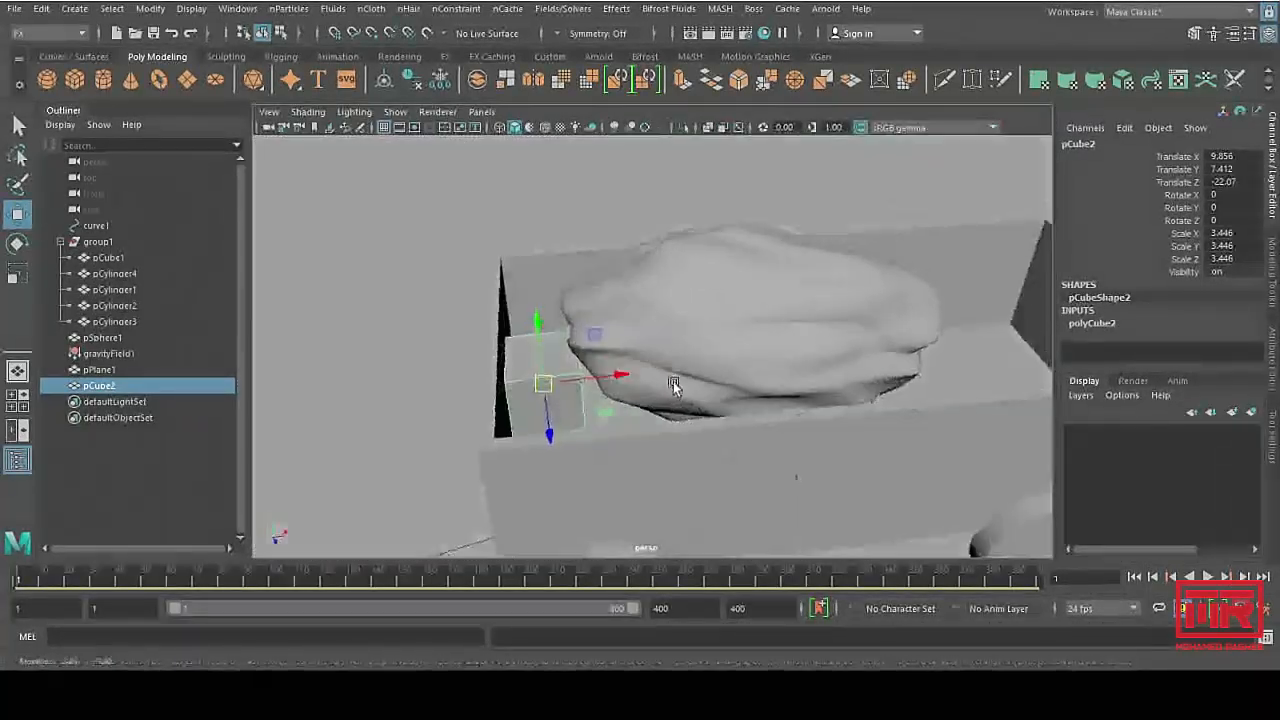
Step: Narrow pCube2 to about 1.96 in Scale X and 2.87 in Scale Y, and raise it to about Y 8.44
{"action": "key", "text": "r"}
{"action": "left_click_drag", "start_coordinate": [624, 374], "coordinate": [593, 382]}
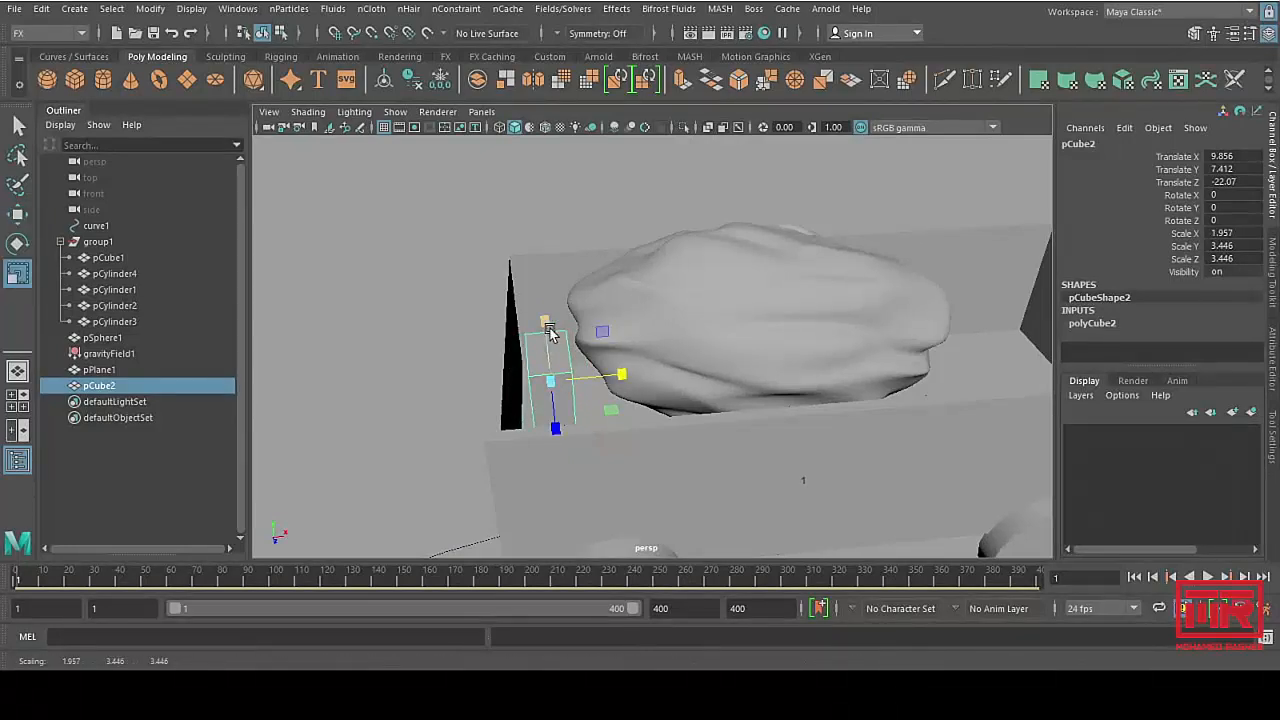
{"action": "key", "text": "w"}
{"action": "key", "text": "r"}
{"action": "mouse_move", "coordinate": [547, 325]}
{"action": "left_mouse_down"}
{"action": "mouse_move", "coordinate": [544, 312]}
{"action": "mouse_move", "coordinate": [548, 339]}
{"action": "mouse_move", "coordinate": [546, 305]}
{"action": "left_mouse_up"}
{"action": "key", "text": "w"}
{"action": "left_click_drag", "start_coordinate": [644, 380], "coordinate": [630, 357], "text": "alt"}
{"action": "left_click_drag", "start_coordinate": [697, 384], "coordinate": [745, 434], "text": "alt"}
{"action": "middle_click_drag", "start_coordinate": [745, 434], "coordinate": [685, 403], "text": "alt"}
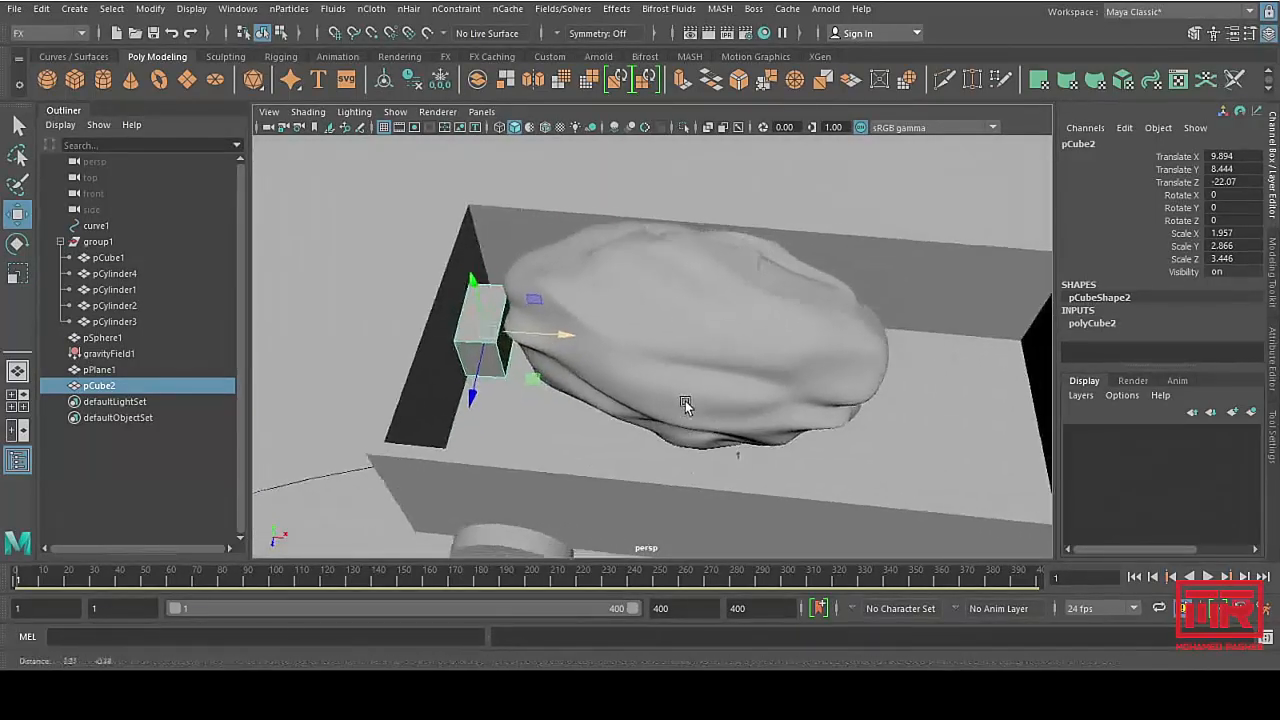
Step: Duplicate pCube2 and place the copy at the sphere's opposite end at about X 29.97, then nudge pCube2 to about X 9.94
{"action": "key", "text": "ctrl+d"}
{"action": "left_click_drag", "start_coordinate": [565, 334], "coordinate": [740, 443]}
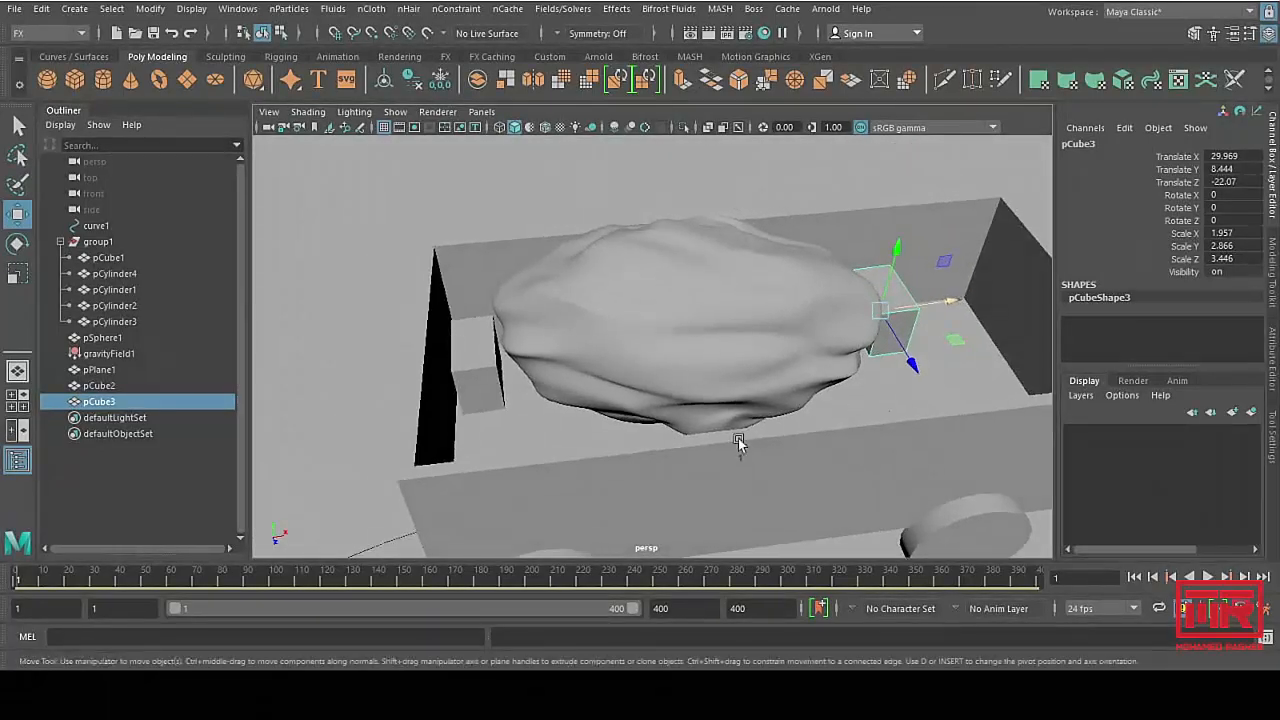
{"action": "left_click", "coordinate": [495, 375]}
{"action": "left_click_drag", "start_coordinate": [540, 356], "coordinate": [549, 357]}
{"action": "left_click_drag", "start_coordinate": [651, 402], "coordinate": [674, 420], "text": "alt"}
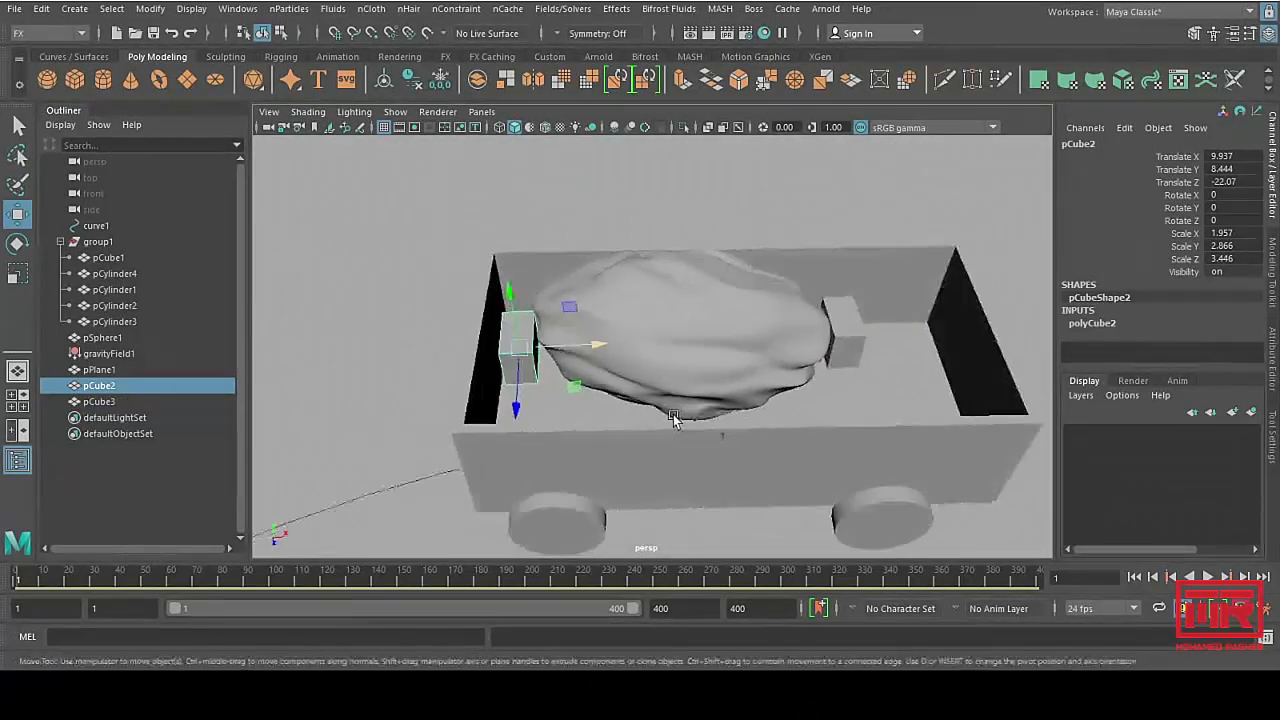
Step: Parent pCube2 and pCube3 under the cart's group1
{"action": "left_click", "coordinate": [850, 340], "text": "shift"}
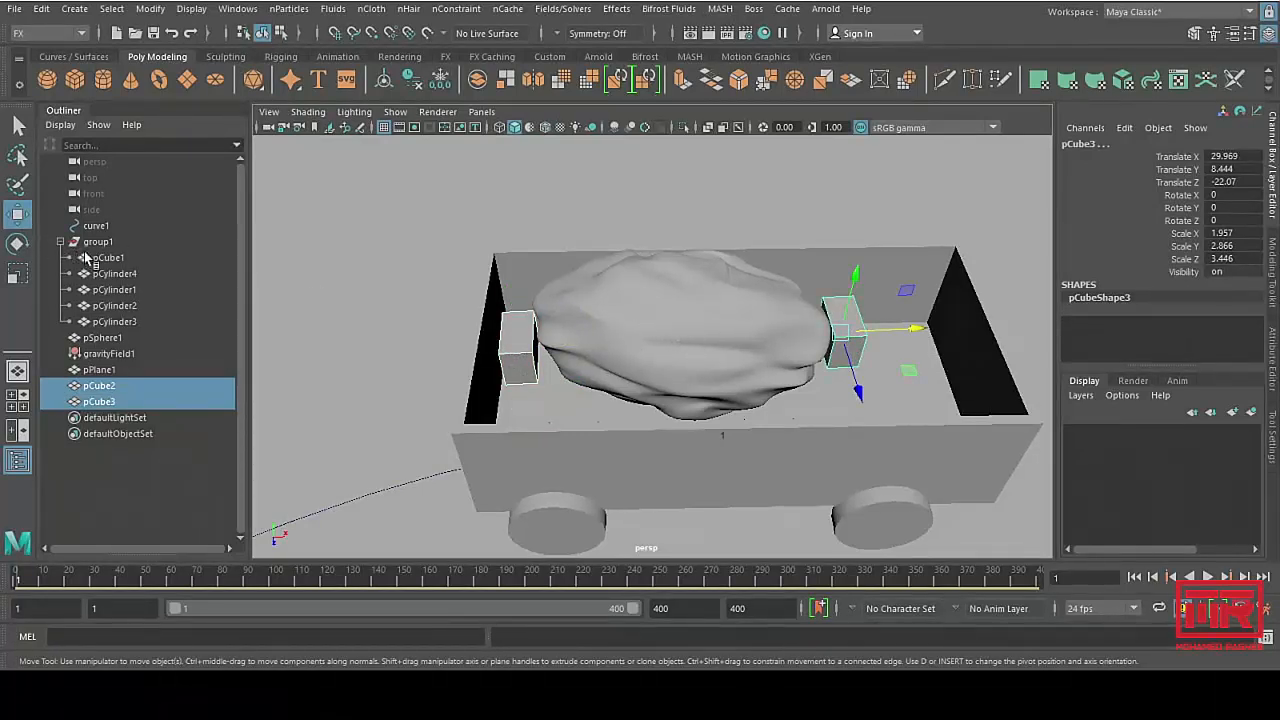
{"action": "left_click_drag", "start_coordinate": [95, 390], "coordinate": [119, 381]}
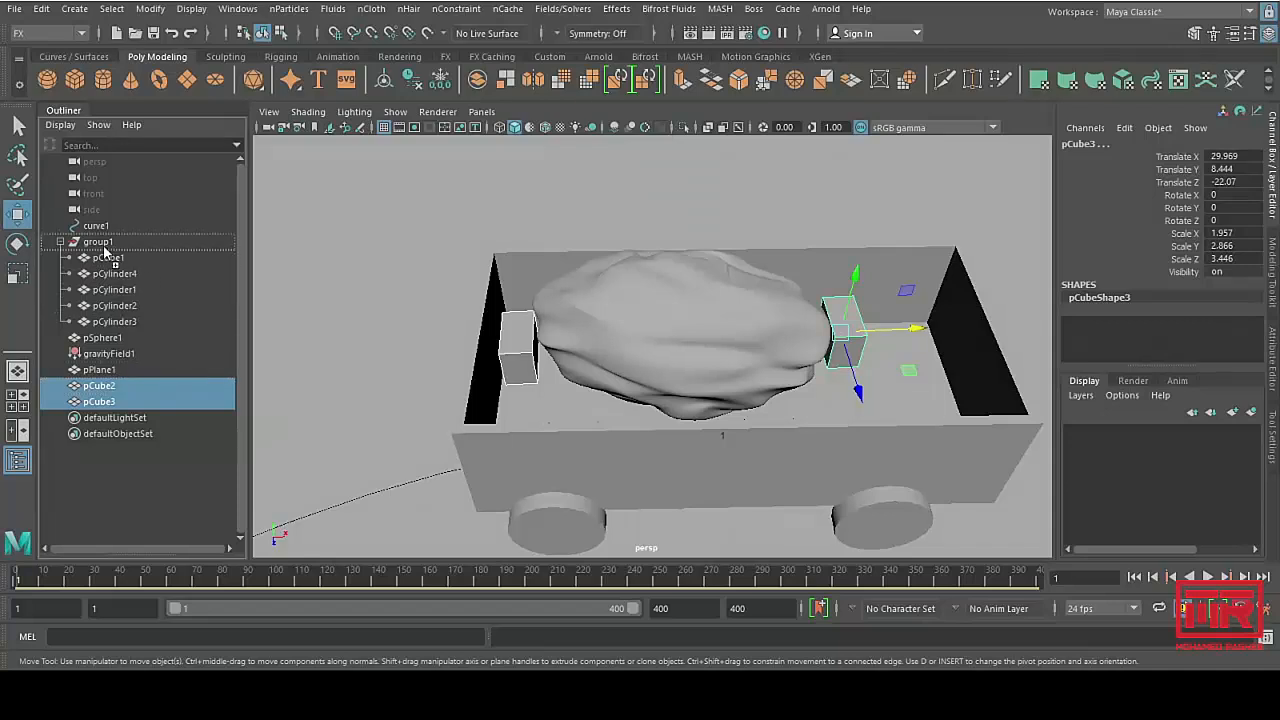
{"action": "left_click_drag", "start_coordinate": [105, 250], "coordinate": [106, 244]}
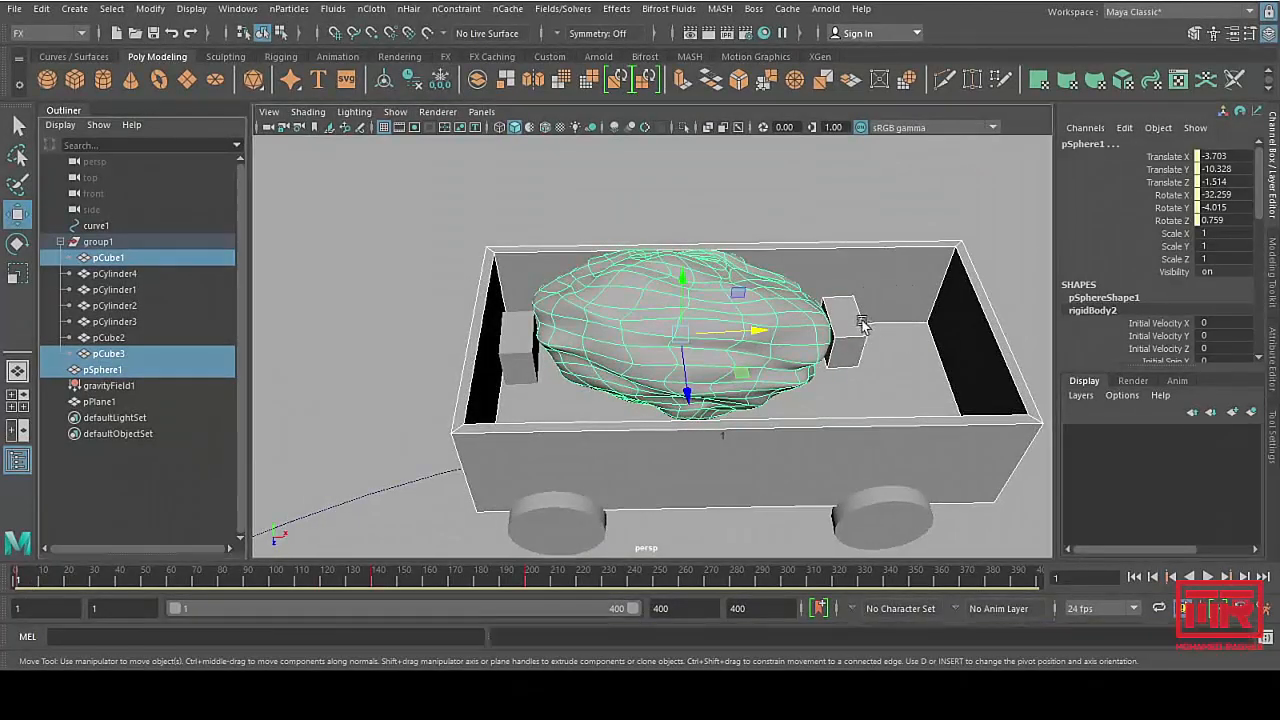
Step: Make pCube2 and pCube3 passive rigid bodies
{"action": "left_click", "coordinate": [862, 323]}
{"action": "left_click", "coordinate": [518, 345], "text": "shift"}
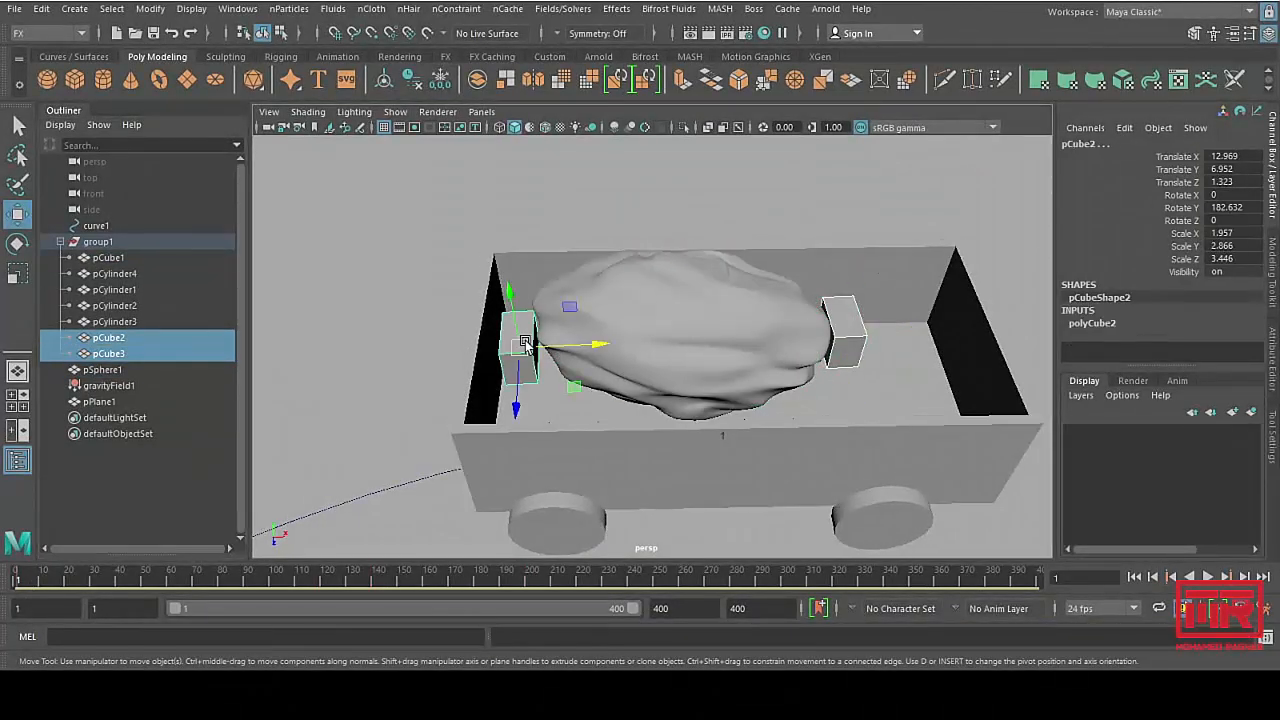
{"action": "left_click", "coordinate": [563, 10]}
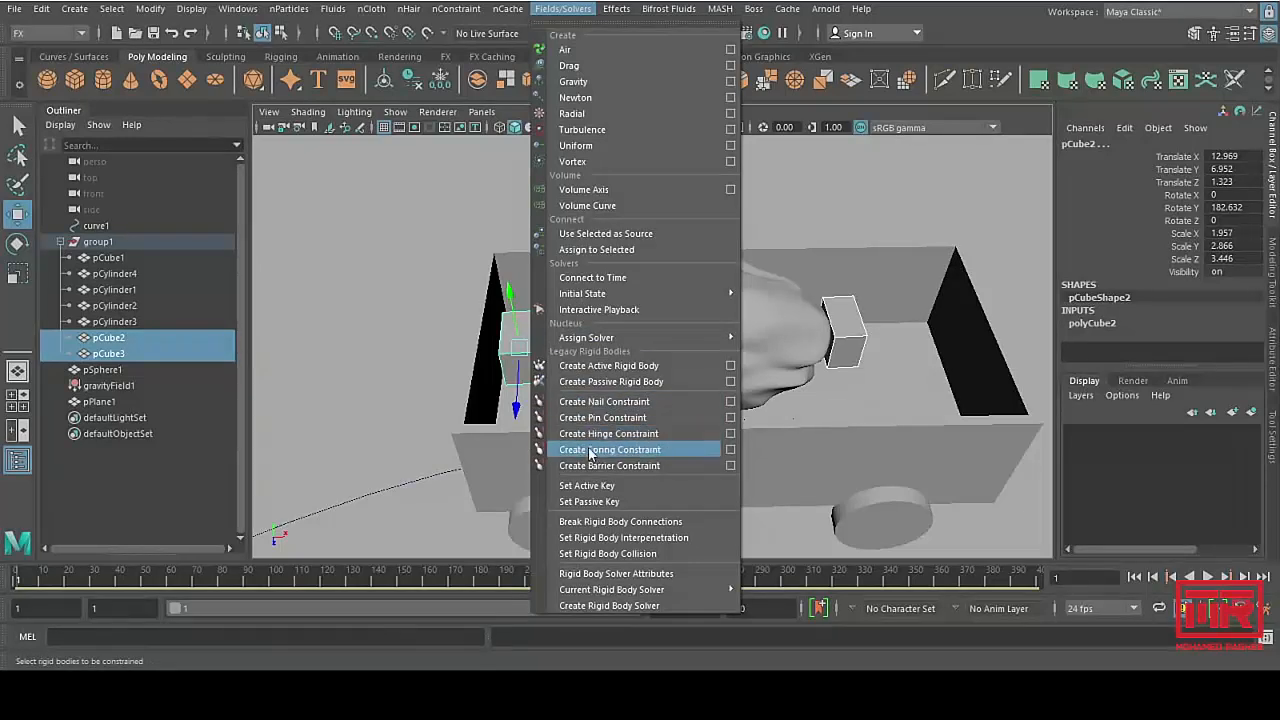
{"action": "left_click", "coordinate": [627, 382]}
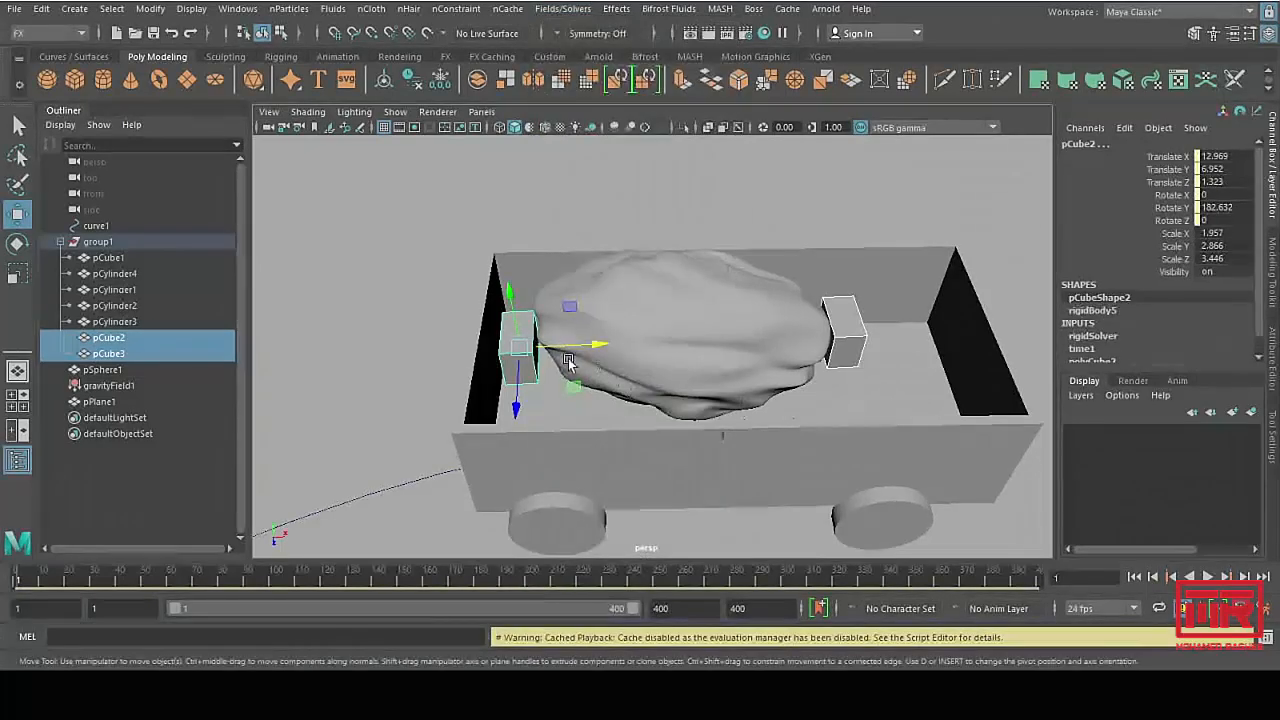
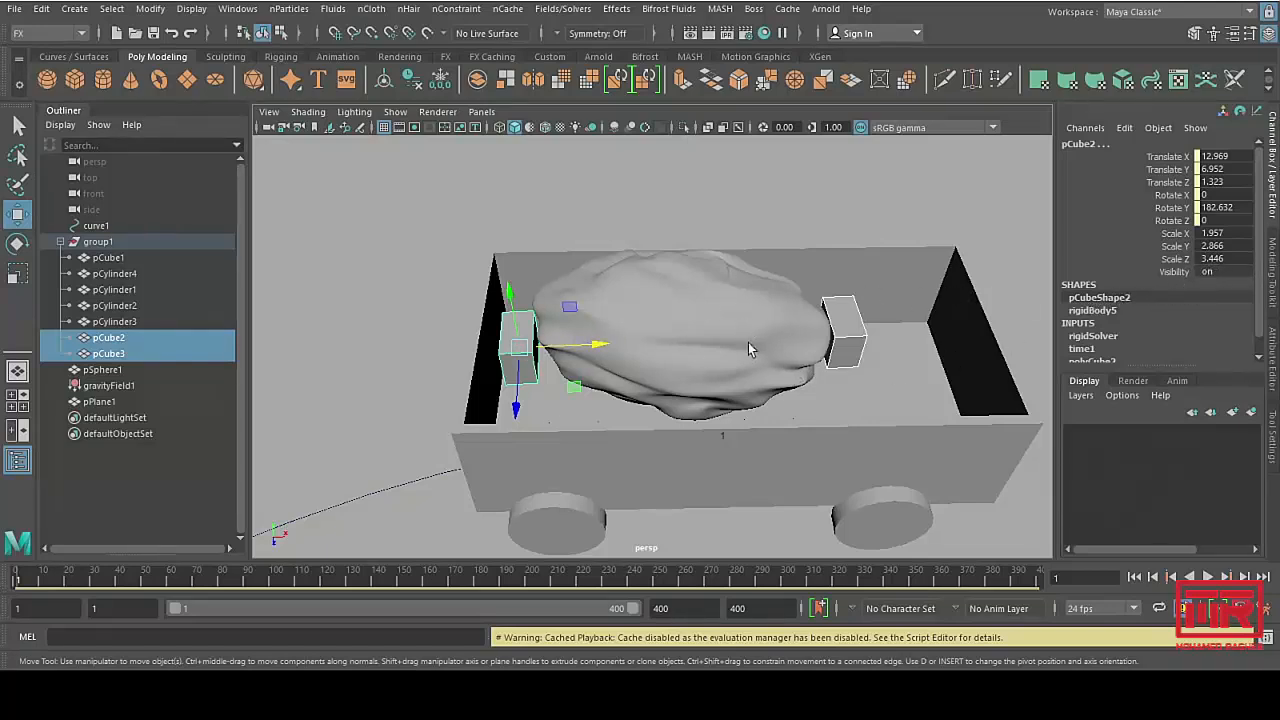
Step: Play the simulation past frame 179 to check how the two blocks hold the sphere, then return to the start
{"action": "left_click_drag", "start_coordinate": [757, 430], "coordinate": [656, 378], "text": "alt"}
{"action": "scroll", "coordinate": [680, 357], "scroll_direction": "down", "scroll_amount": 5}
{"action": "left_click", "coordinate": [698, 180]}
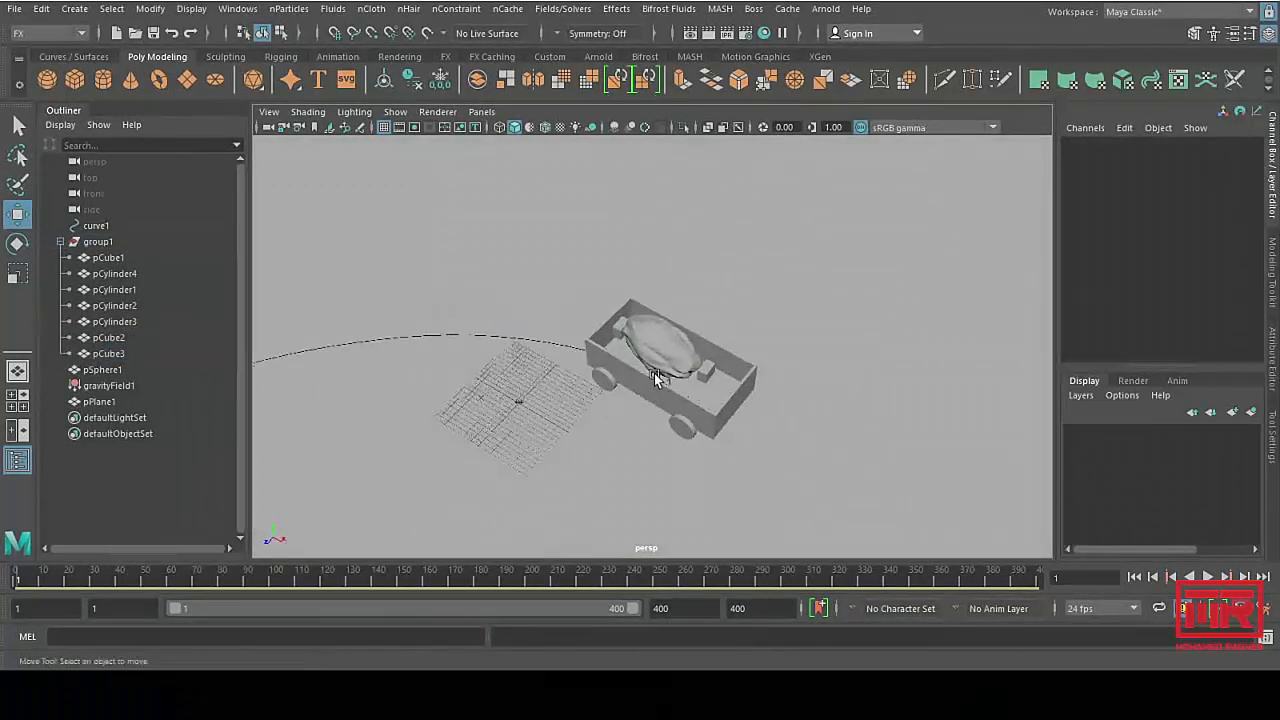
{"action": "left_click", "coordinate": [1208, 578]}
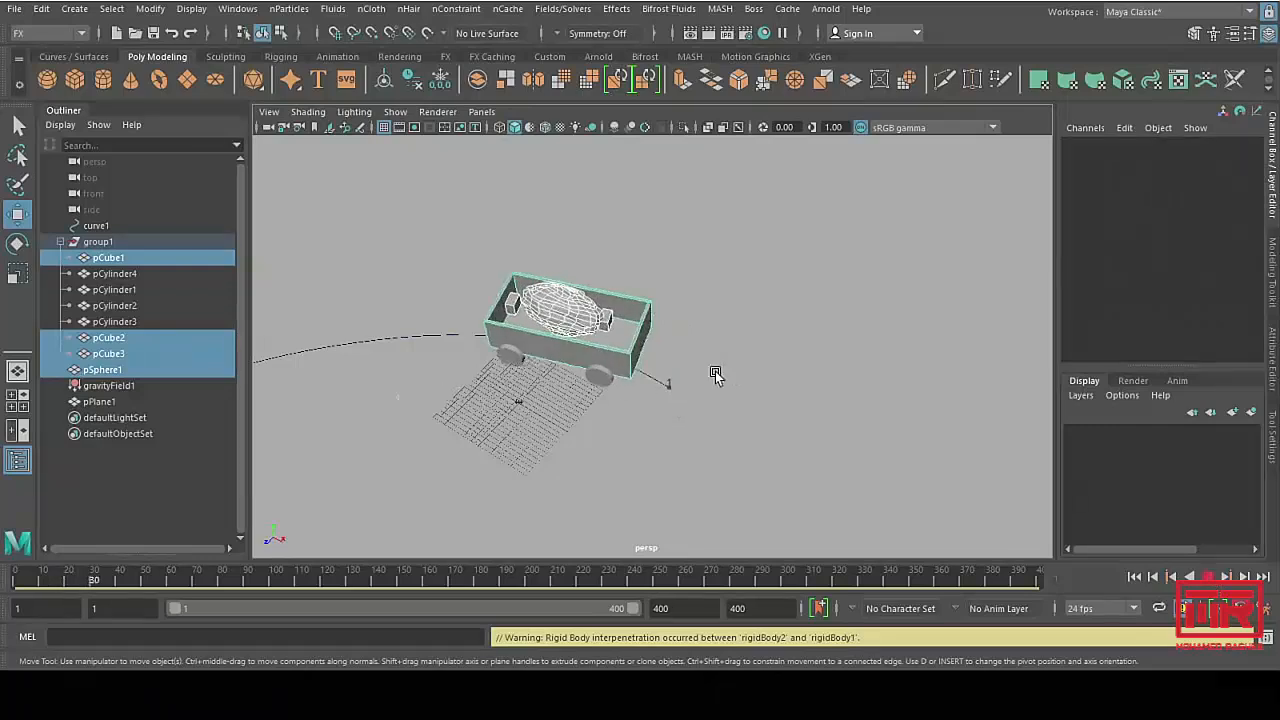
{"action": "scroll", "coordinate": [519, 358], "scroll_direction": "down", "scroll_amount": 5}
{"action": "left_click_drag", "start_coordinate": [519, 358], "coordinate": [609, 340], "text": "alt"}
{"action": "scroll", "coordinate": [655, 380], "scroll_direction": "up", "scroll_amount": 3}
{"action": "left_click_drag", "start_coordinate": [656, 381], "coordinate": [702, 360], "text": "alt"}
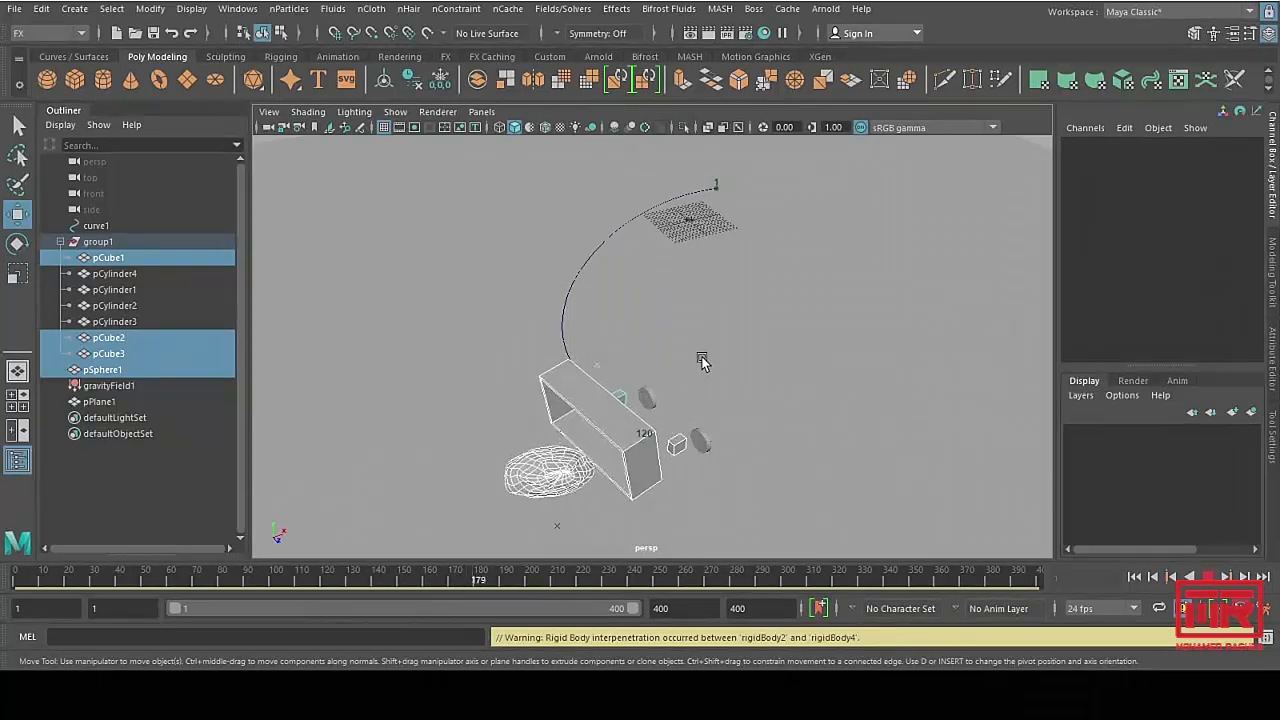
{"action": "left_click", "coordinate": [1210, 579]}
{"action": "left_click", "coordinate": [1135, 578]}
Step: Thin pCube2 to about 1.15 in Scale X to leave clearance from the sphere
{"action": "left_click_drag", "start_coordinate": [706, 352], "coordinate": [577, 338], "text": "alt"}
{"action": "middle_click_drag", "start_coordinate": [577, 338], "coordinate": [424, 398], "text": "alt"}
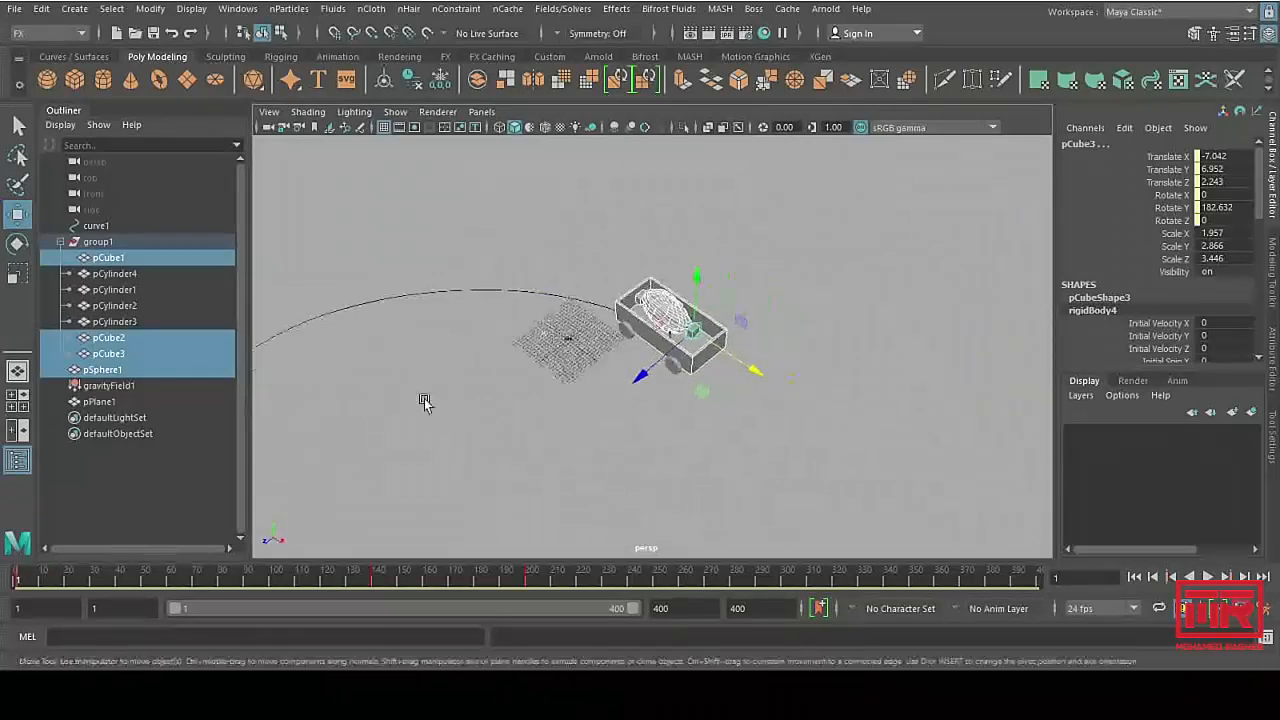
{"action": "right_click_drag", "start_coordinate": [424, 398], "coordinate": [790, 400], "text": "alt"}
{"action": "left_click_drag", "start_coordinate": [790, 400], "coordinate": [668, 384], "text": "alt"}
{"action": "left_click", "coordinate": [597, 354]}
{"action": "right_click_drag", "start_coordinate": [597, 354], "coordinate": [683, 416], "text": "alt"}
{"action": "key", "text": "r"}
{"action": "left_click_drag", "start_coordinate": [649, 360], "coordinate": [624, 365]}
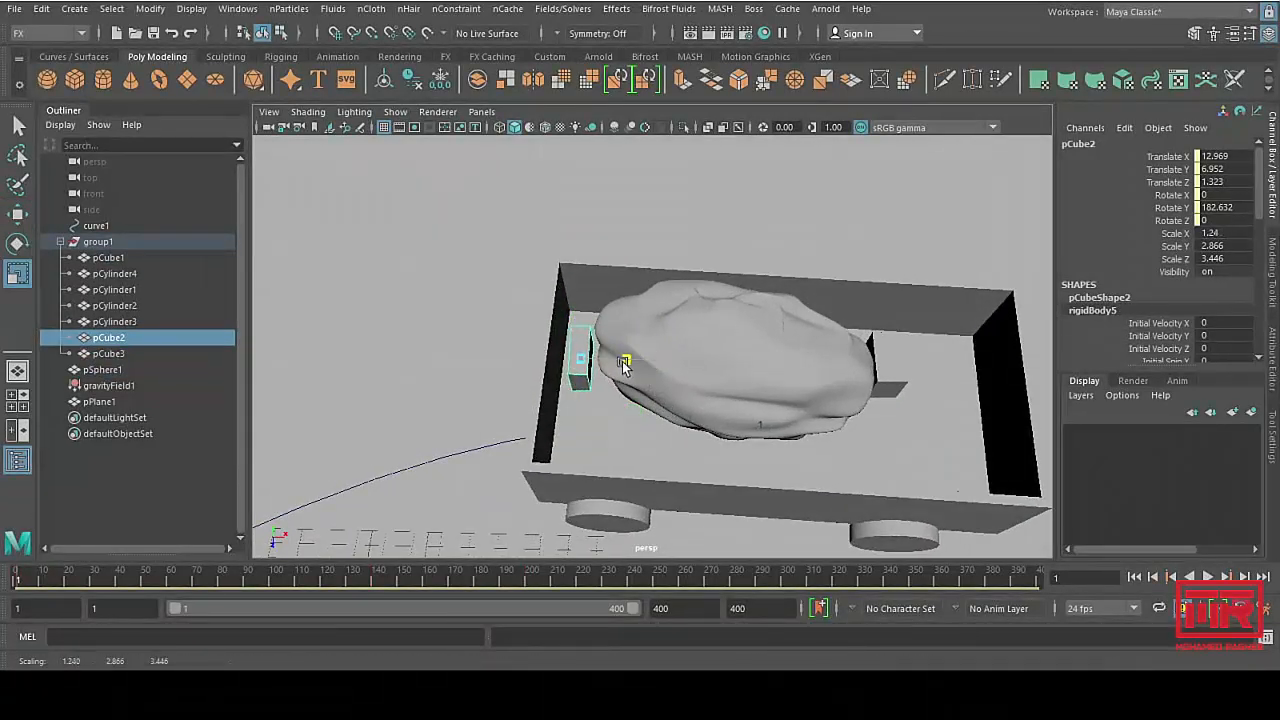
Step: Move pCube3 and pCube2 slightly outward from the sphere's ends, placing pCube2 at about Translate X 13.18
{"action": "left_click", "coordinate": [898, 375]}
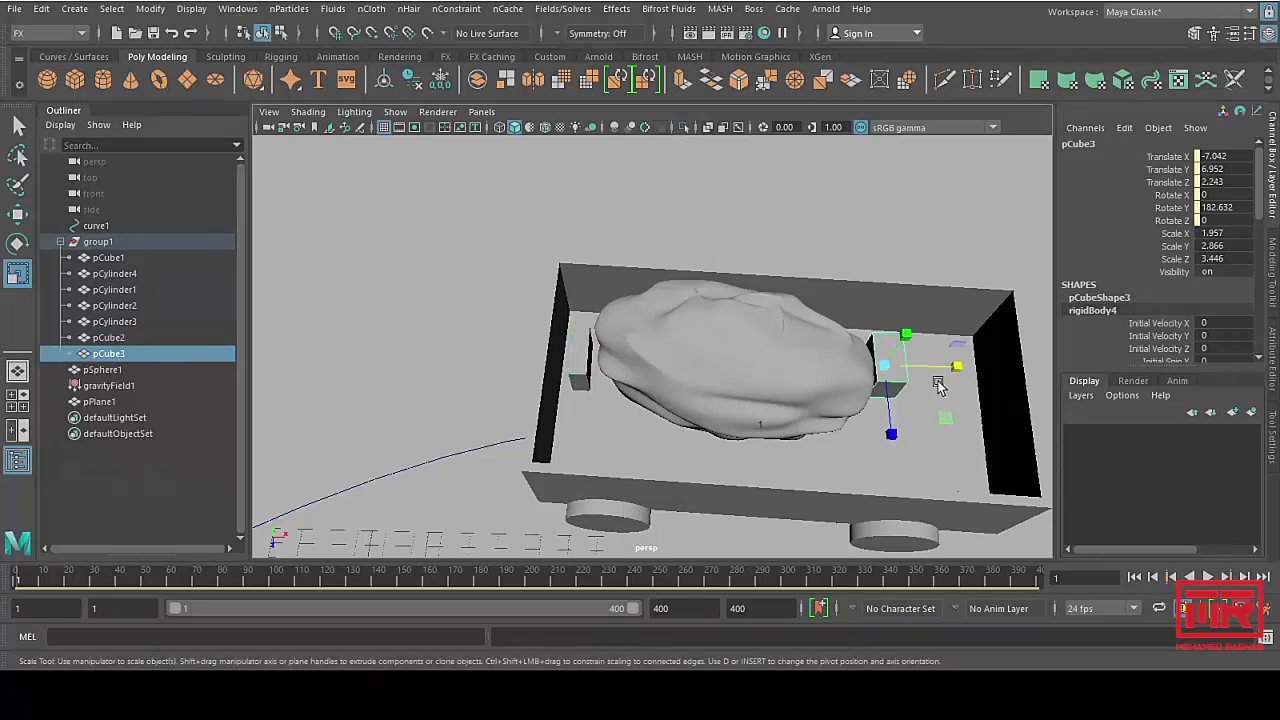
{"action": "key", "text": "w"}
{"action": "left_click_drag", "start_coordinate": [940, 367], "coordinate": [963, 369]}
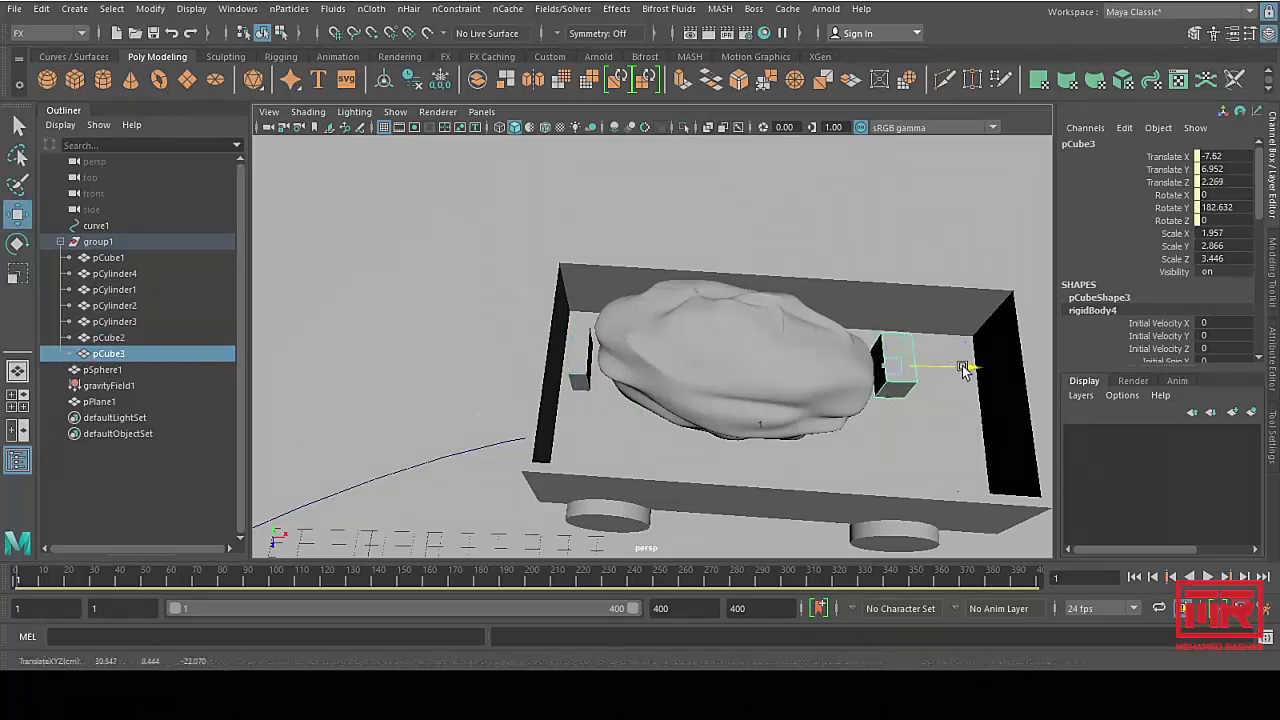
{"action": "left_click", "coordinate": [589, 344]}
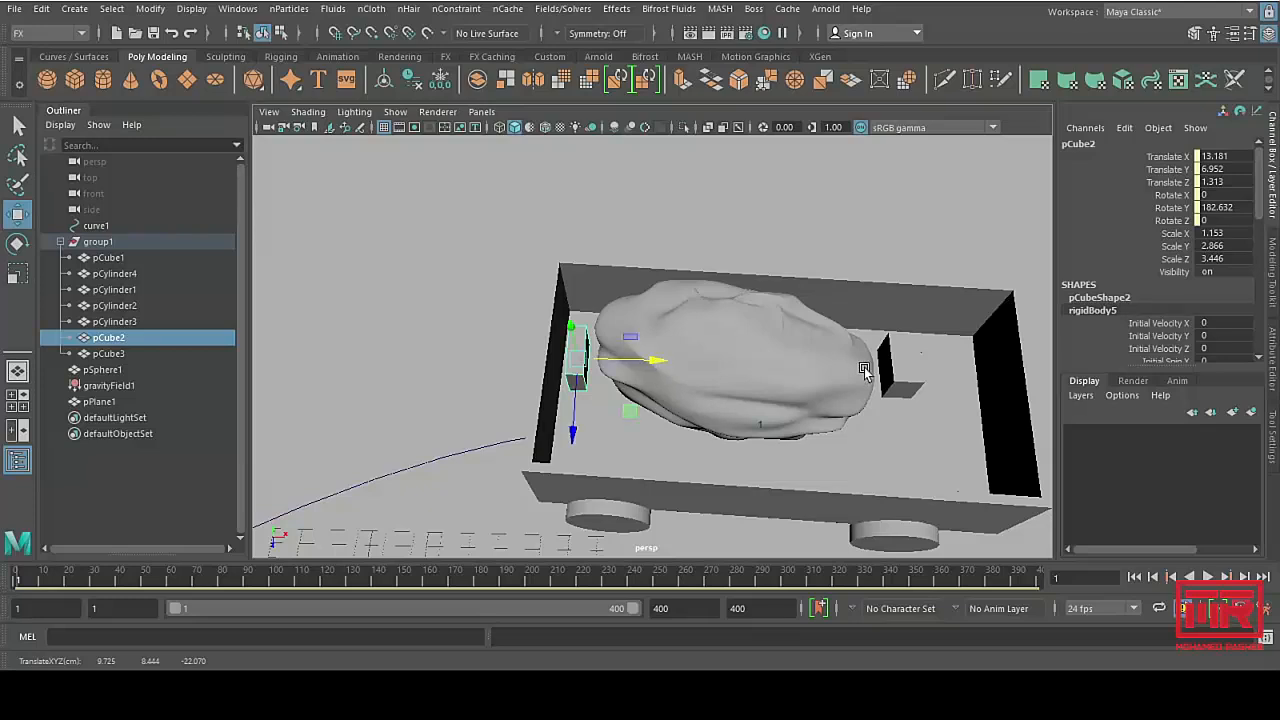
Step: Put the two small blocks inside the cart, pCube2 and pCube3, on a new display layer and hide that layer
{"action": "left_click", "coordinate": [908, 375], "text": "shift"}
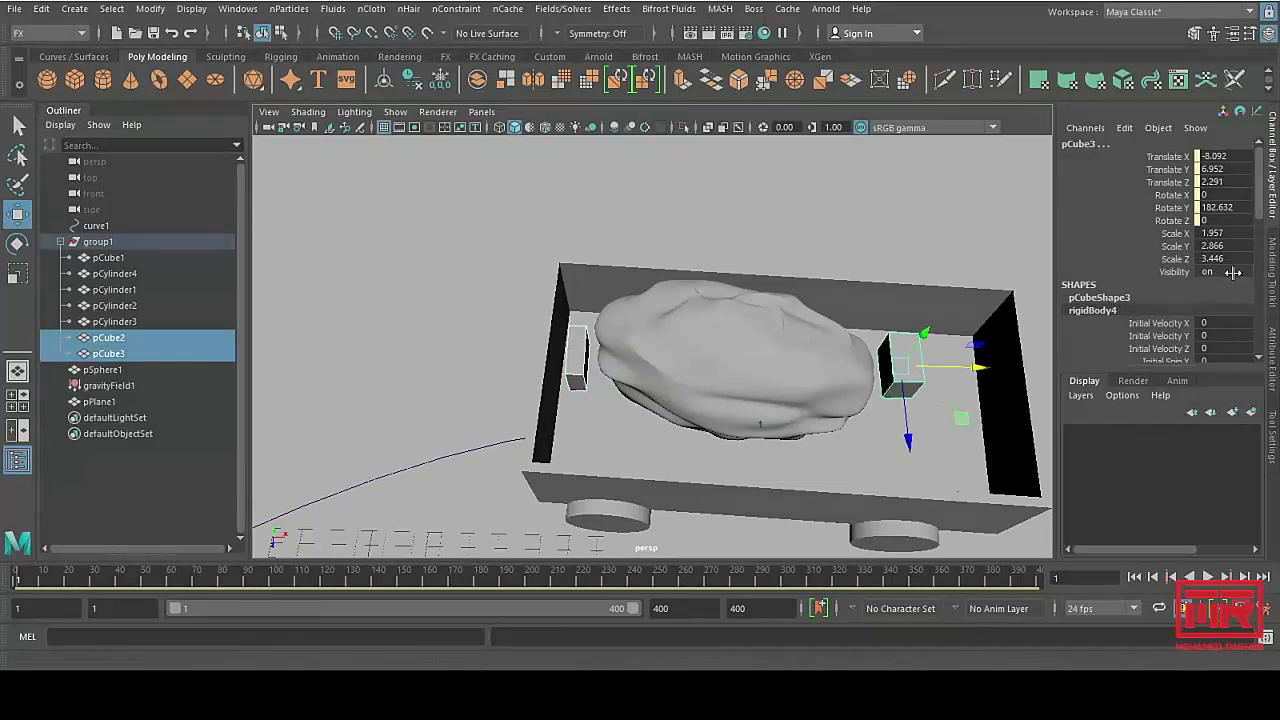
{"action": "left_click", "coordinate": [1254, 413]}
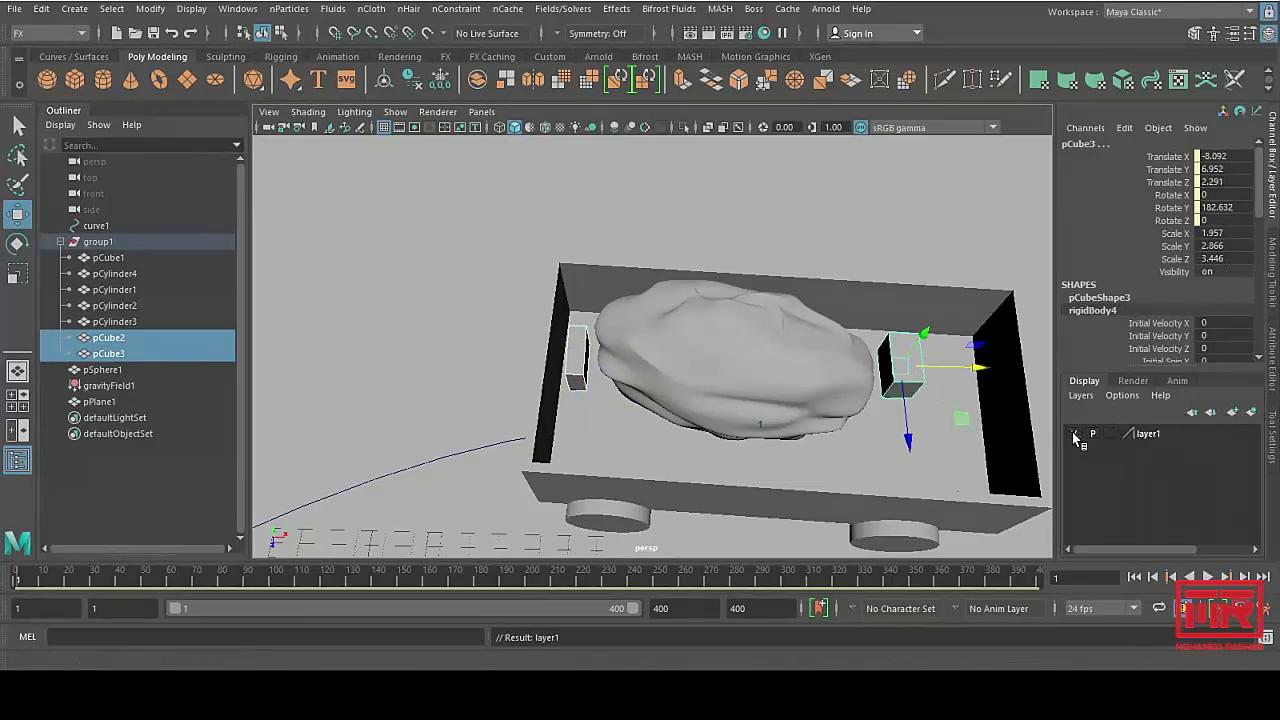
{"action": "left_click", "coordinate": [1073, 436]}
Step: Play the cart simulation along the path with nothing selected beforehand, stop it, and return to frame 1
{"action": "right_click_drag", "start_coordinate": [700, 360], "coordinate": [200, 342], "text": "alt"}
{"action": "left_click_drag", "start_coordinate": [400, 385], "coordinate": [469, 347], "text": "alt"}
{"action": "left_click", "coordinate": [474, 244]}
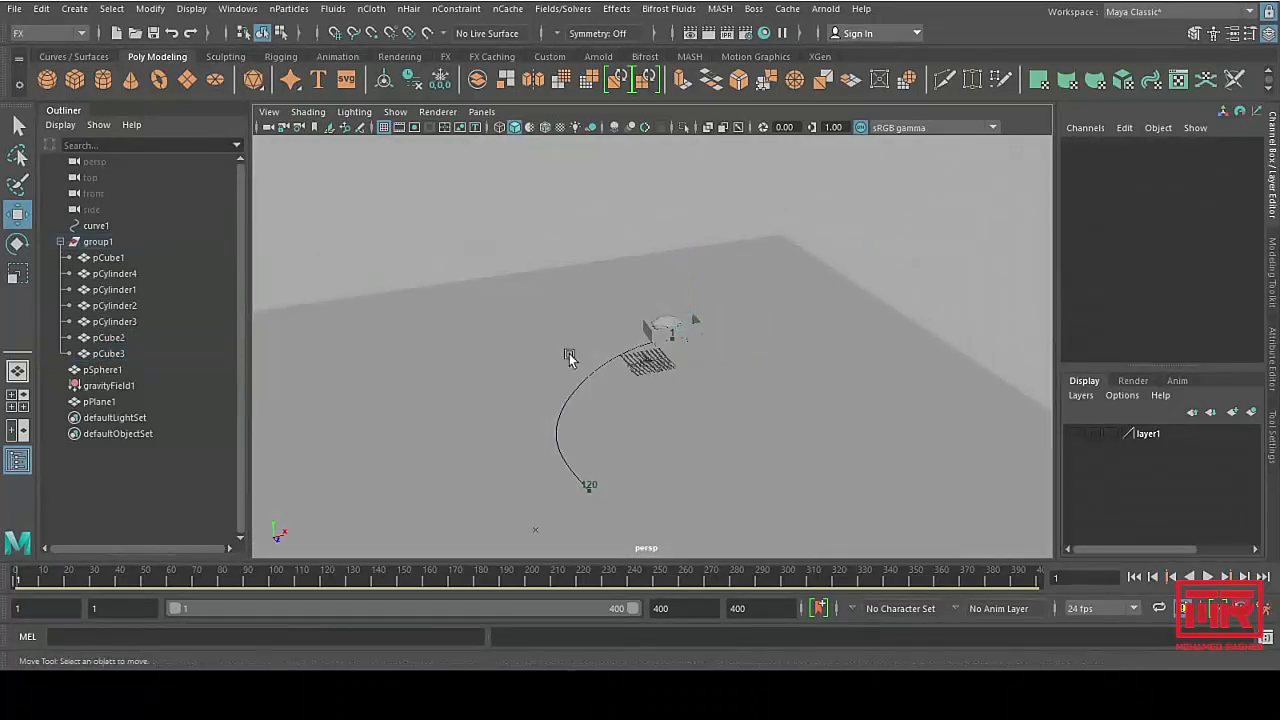
{"action": "left_click_drag", "start_coordinate": [569, 353], "coordinate": [671, 394], "text": "alt"}
{"action": "left_click", "coordinate": [1208, 577]}
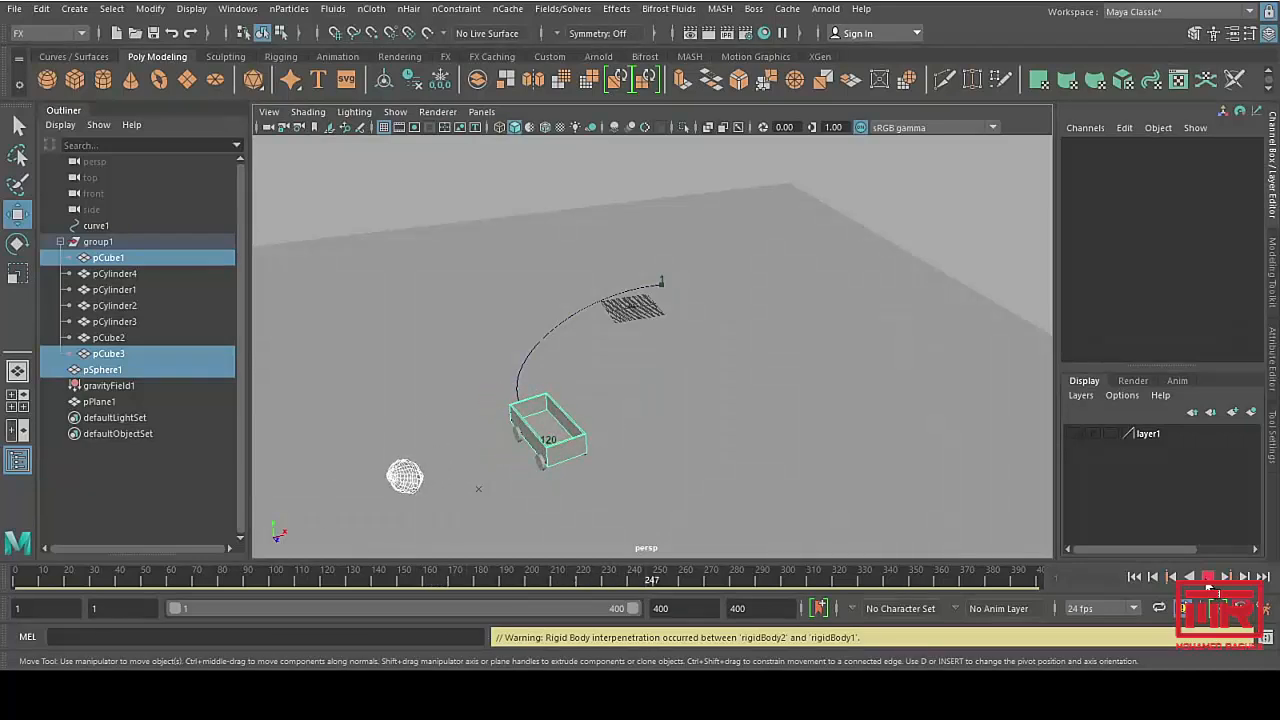
{"action": "left_click", "coordinate": [1208, 578]}
{"action": "left_click", "coordinate": [1134, 577]}
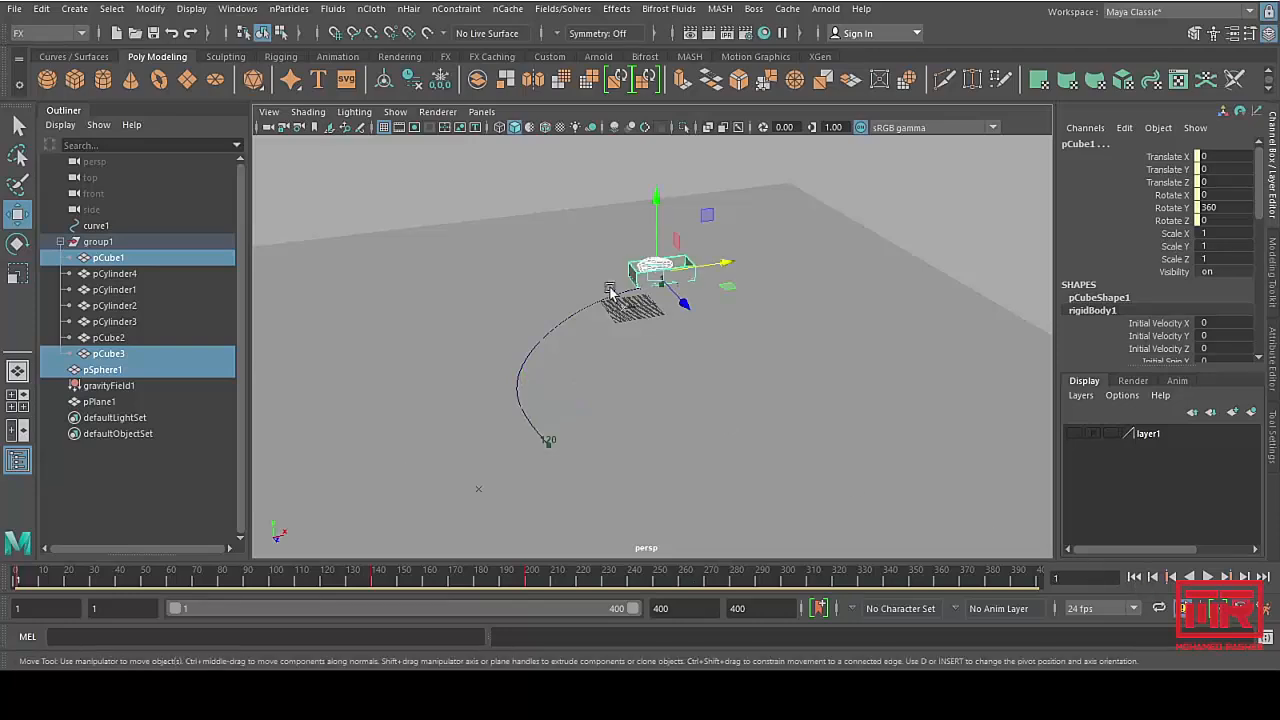
Step: Set the Static Friction of the ground plane's rigid body to 2
{"action": "key", "text": "f"}
{"action": "scroll", "coordinate": [829, 360], "scroll_direction": "down", "scroll_amount": 3}
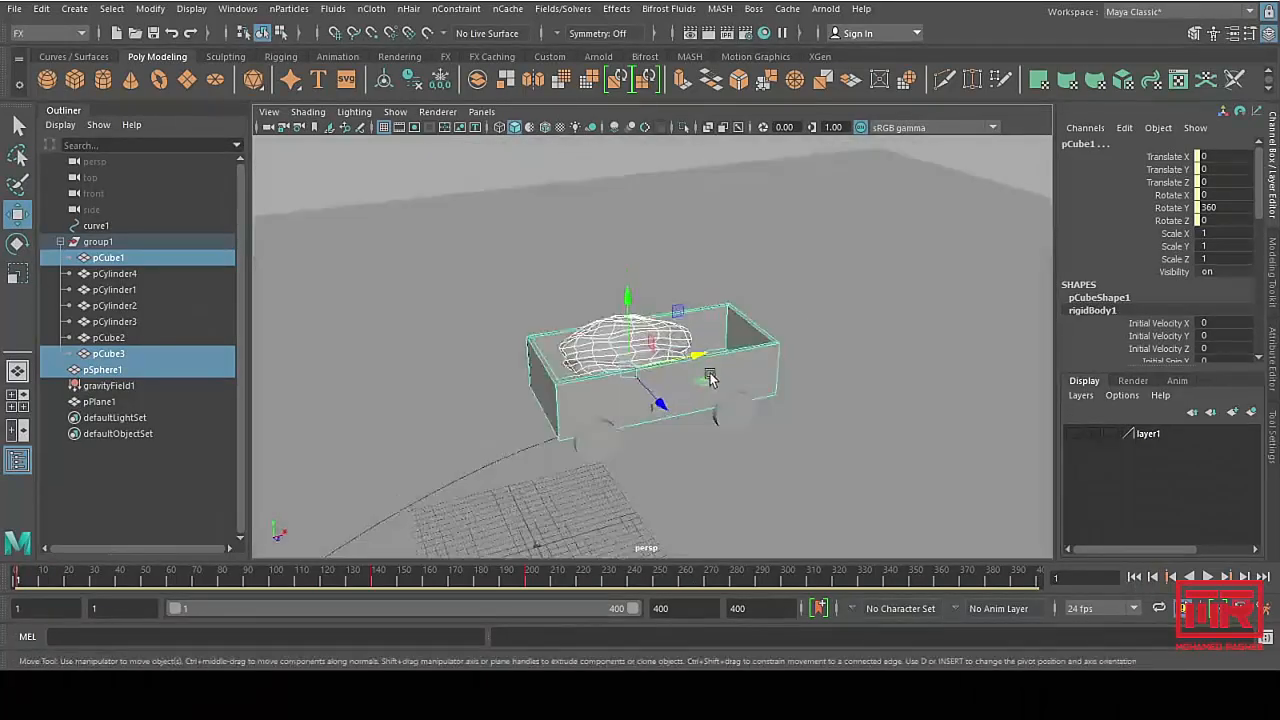
{"action": "left_click", "coordinate": [923, 223]}
{"action": "scroll", "coordinate": [1180, 300], "scroll_direction": "down", "scroll_amount": 3}
{"action": "scroll", "coordinate": [1178, 298], "scroll_direction": "down", "scroll_amount": 4}
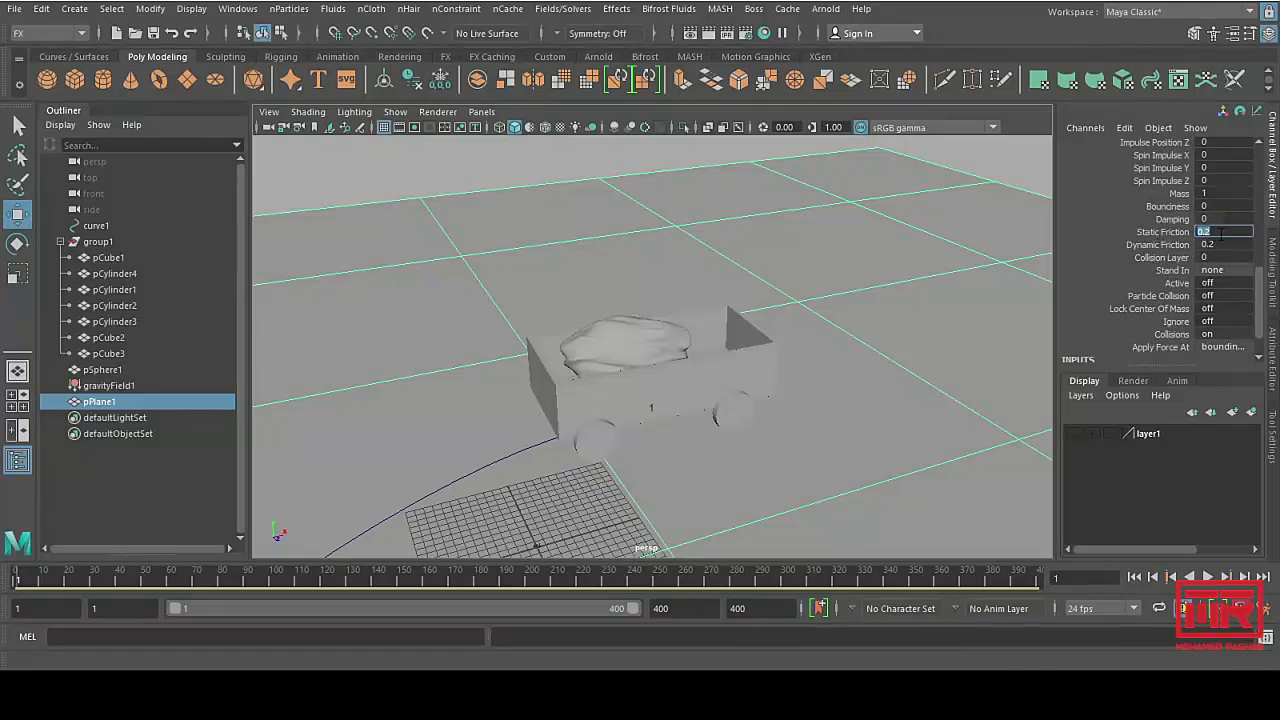
{"action": "scroll", "coordinate": [460, 360], "scroll_direction": "down", "scroll_amount": 8}
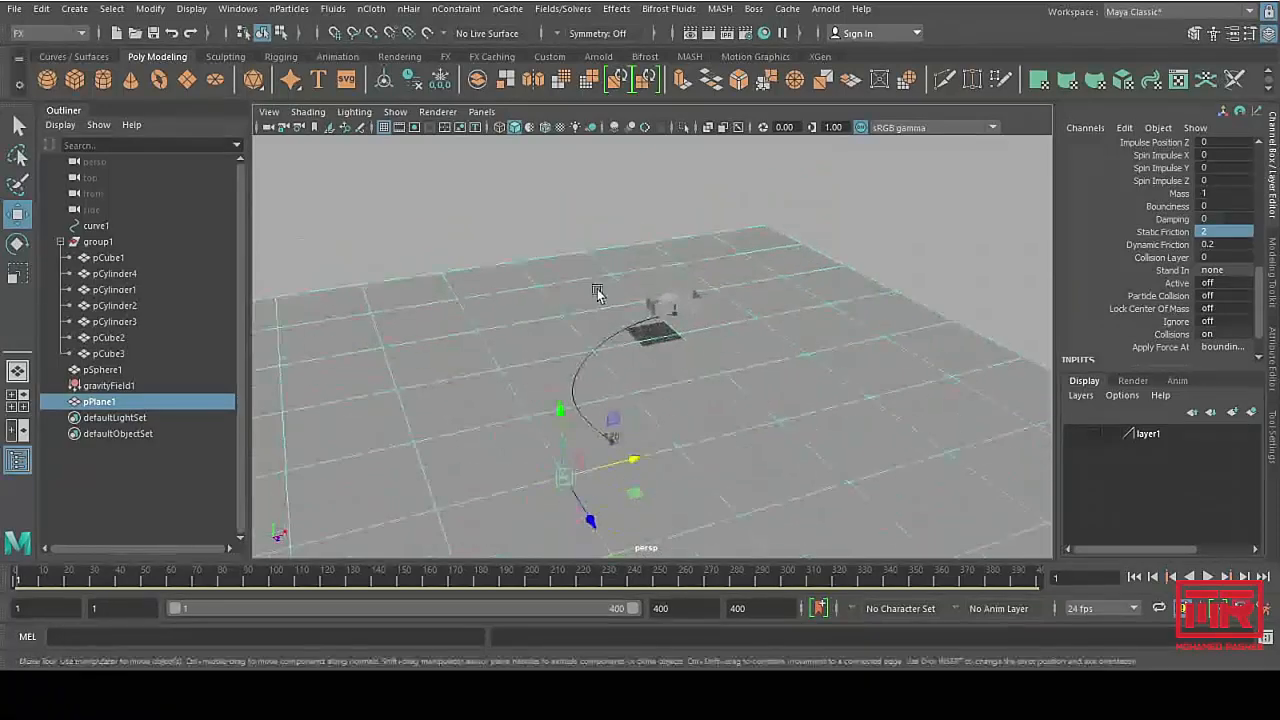
Step: Deselect the ground plane, play the simulation to check the new friction, and rewind to the first frame
{"action": "left_click_drag", "start_coordinate": [597, 290], "coordinate": [634, 244], "text": "alt"}
{"action": "left_click", "coordinate": [634, 242]}
{"action": "left_click_drag", "start_coordinate": [635, 329], "coordinate": [709, 357], "text": "alt"}
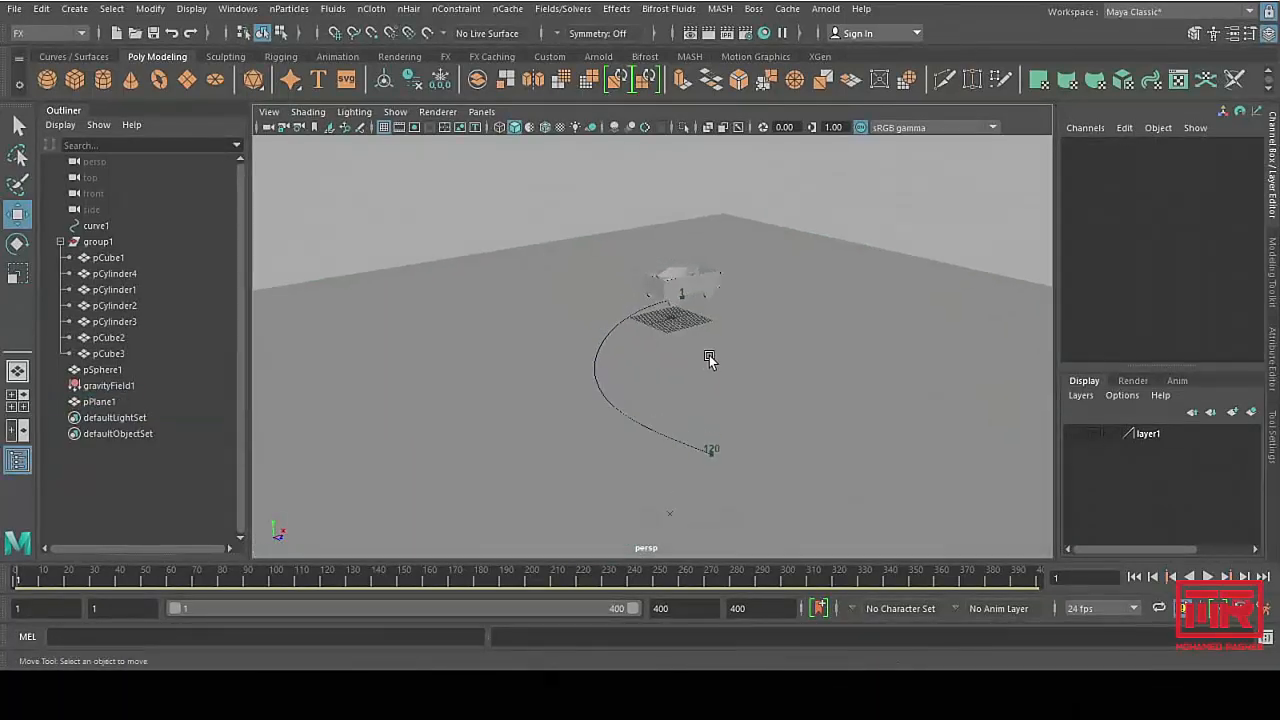
{"action": "left_click", "coordinate": [1209, 579]}
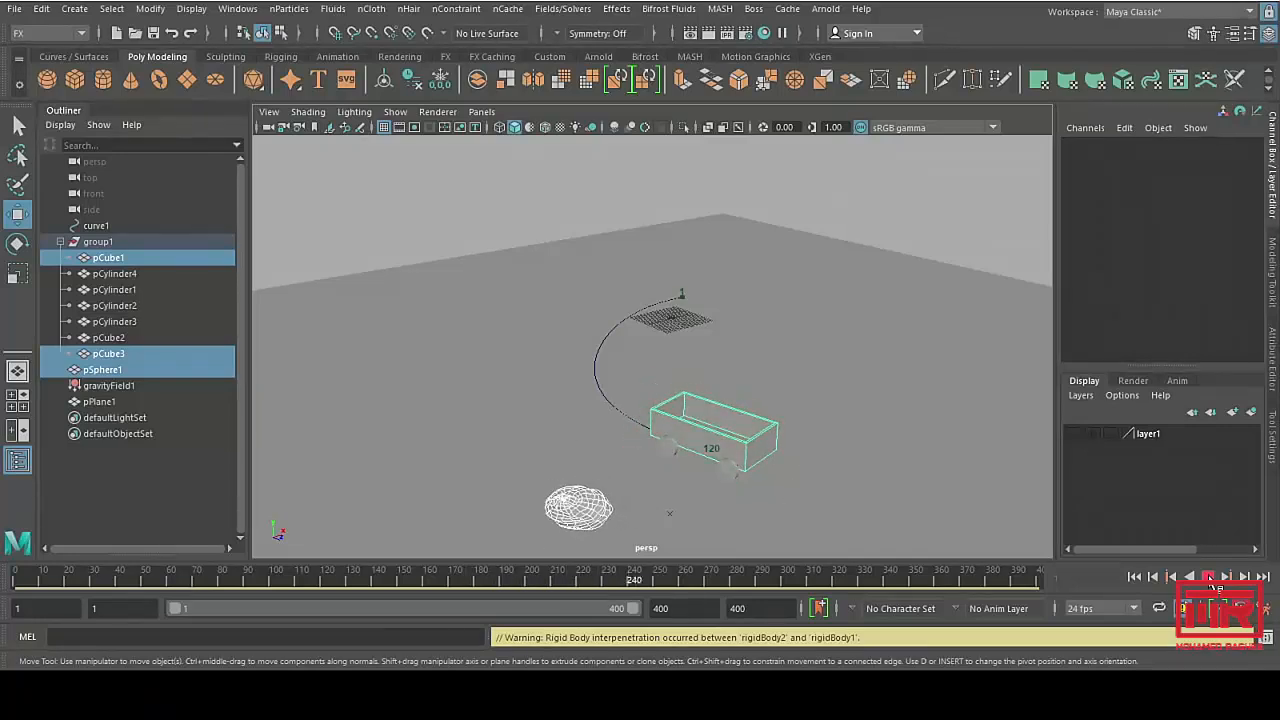
{"action": "left_click", "coordinate": [1209, 578]}
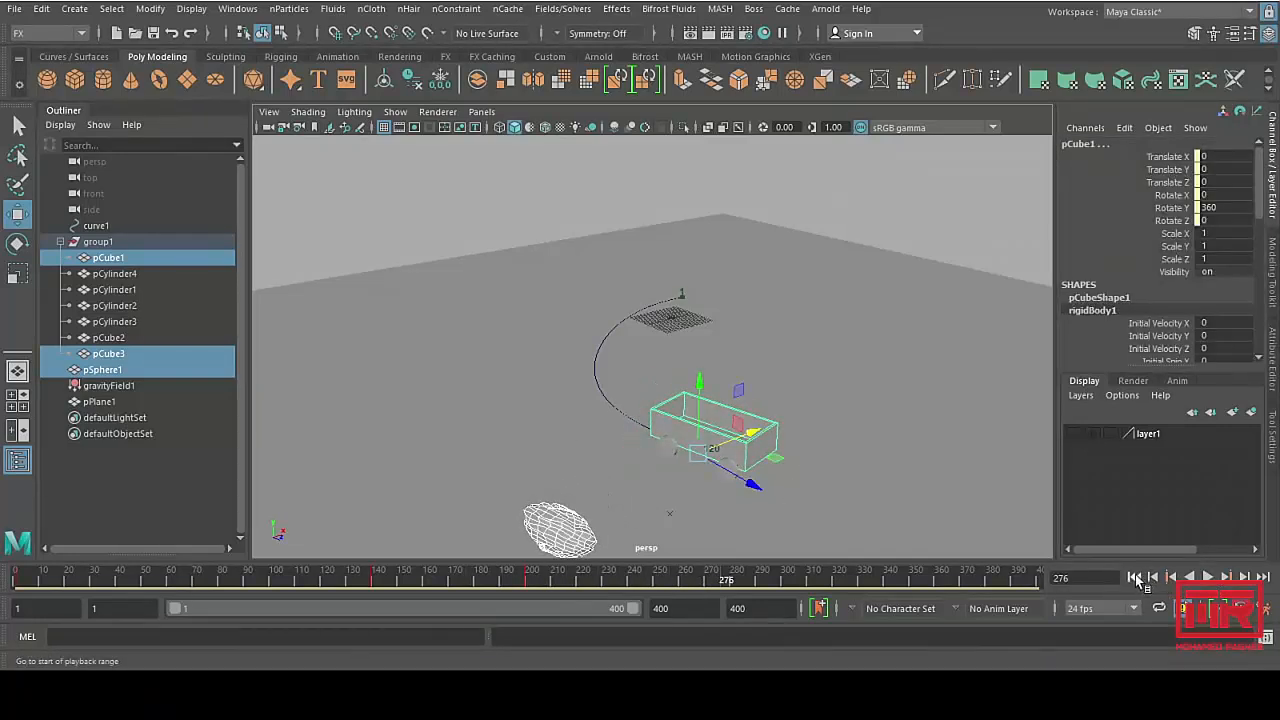
{"action": "left_click", "coordinate": [1135, 578]}
Step: Select all four wheel cylinders of the cart and switch them to face component selection
{"action": "middle_click_drag", "start_coordinate": [628, 229], "coordinate": [574, 360], "text": "alt"}
{"action": "scroll", "coordinate": [576, 362], "scroll_direction": "up", "scroll_amount": 5}
{"action": "middle_click_drag", "start_coordinate": [592, 440], "coordinate": [617, 234], "text": "alt"}
{"action": "scroll", "coordinate": [620, 234], "scroll_direction": "up", "scroll_amount": 4}
{"action": "middle_click_drag", "start_coordinate": [708, 238], "coordinate": [690, 385], "text": "alt"}
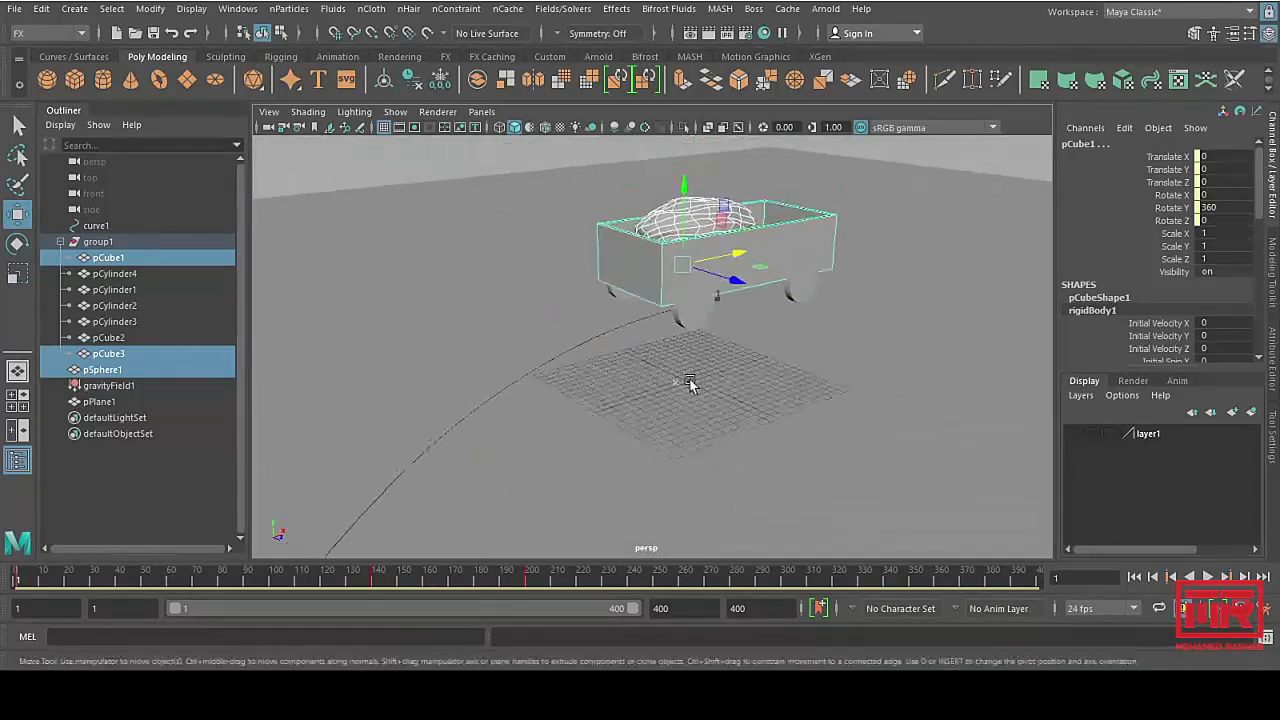
{"action": "scroll", "coordinate": [690, 385], "scroll_direction": "up", "scroll_amount": 3}
{"action": "left_click", "coordinate": [722, 280]}
{"action": "key", "text": "f"}
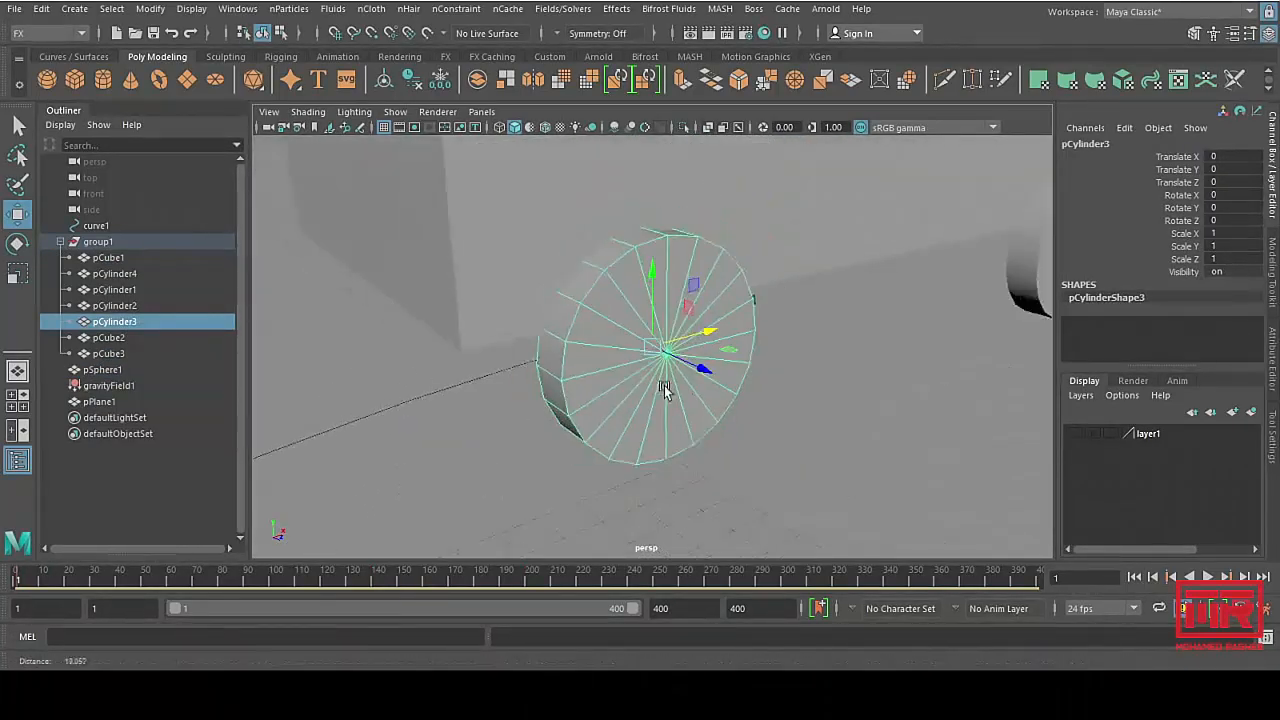
{"action": "left_click_drag", "start_coordinate": [665, 390], "coordinate": [751, 391], "text": "alt"}
{"action": "middle_click_drag", "start_coordinate": [751, 391], "coordinate": [631, 449], "text": "alt"}
{"action": "scroll", "coordinate": [631, 449], "scroll_direction": "down", "scroll_amount": 4}
{"action": "left_click_drag", "start_coordinate": [631, 449], "coordinate": [760, 440], "text": "alt"}
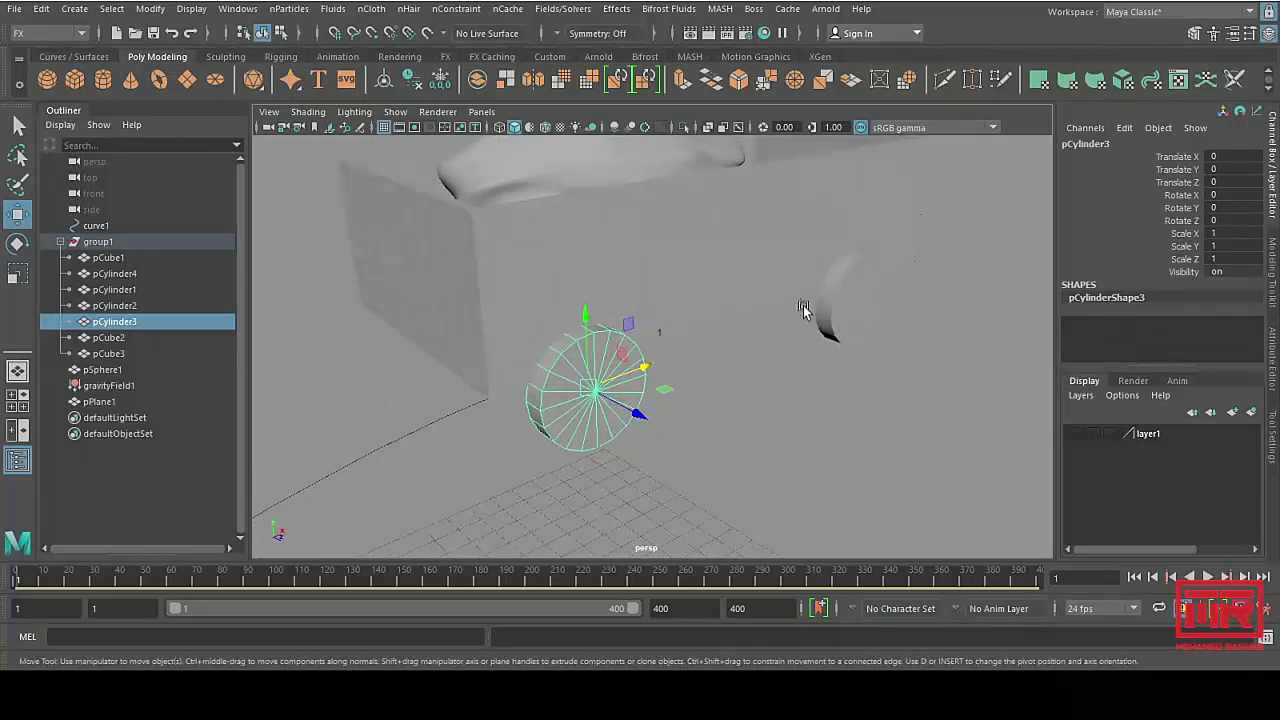
{"action": "left_click", "coordinate": [847, 290], "text": "shift"}
{"action": "left_click_drag", "start_coordinate": [600, 385], "coordinate": [811, 363], "text": "alt"}
{"action": "left_click", "coordinate": [554, 485], "text": "shift"}
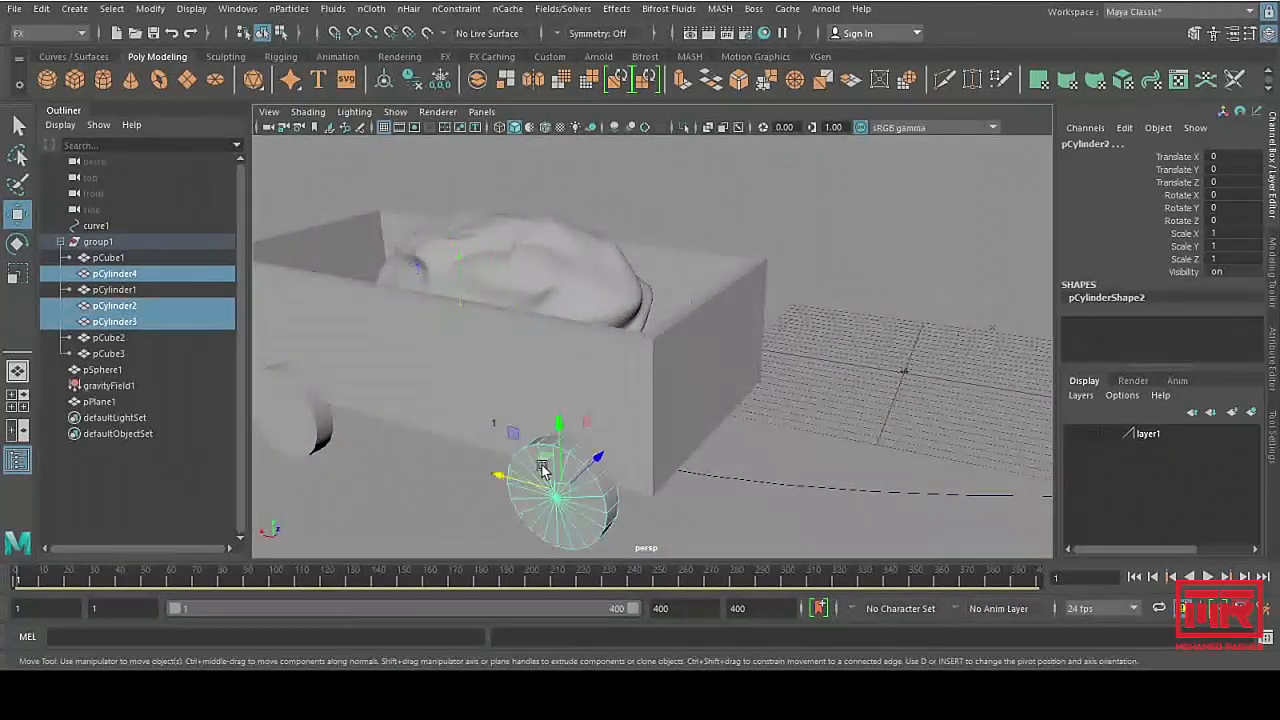
{"action": "left_click", "coordinate": [310, 420], "text": "shift"}
{"action": "left_click", "coordinate": [281, 34]}
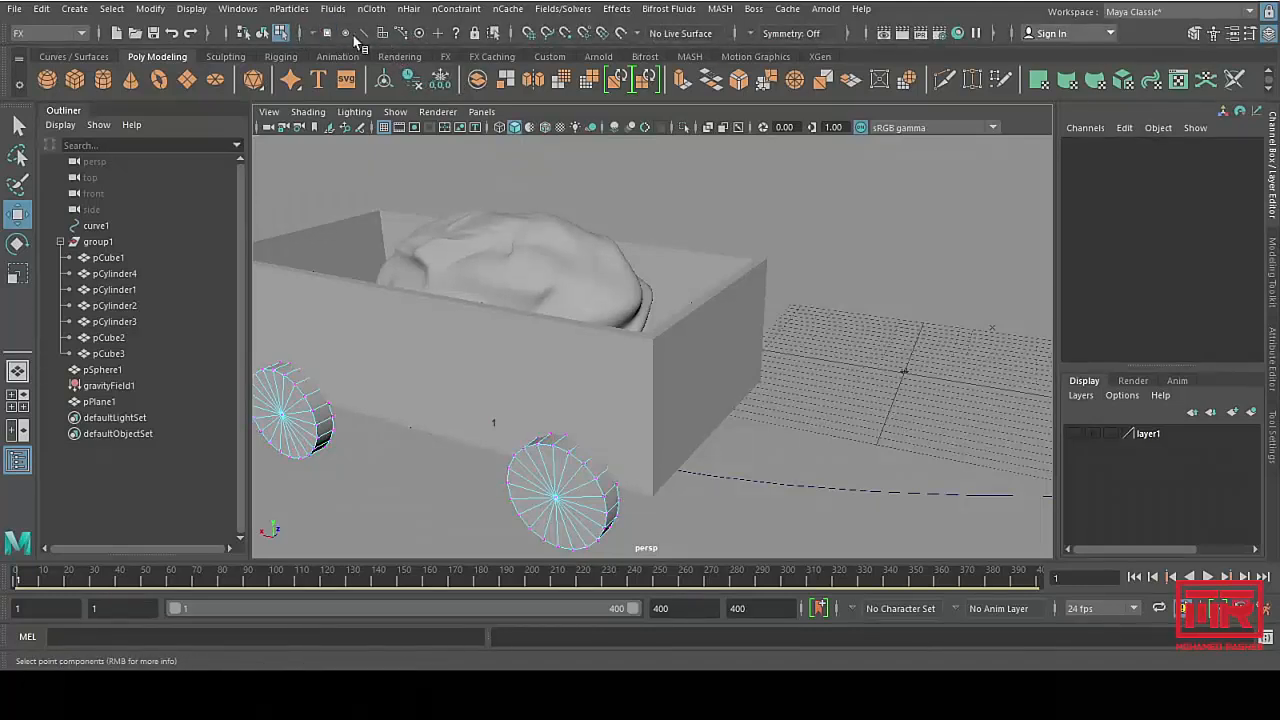
{"action": "left_click", "coordinate": [382, 34]}
Step: Select four evenly spaced wedge faces in a cross pattern on the outer side of the pCylinder3 wheel
{"action": "left_click_drag", "start_coordinate": [600, 309], "coordinate": [629, 374], "text": "alt"}
{"action": "scroll", "coordinate": [629, 374], "scroll_direction": "up", "scroll_amount": 2}
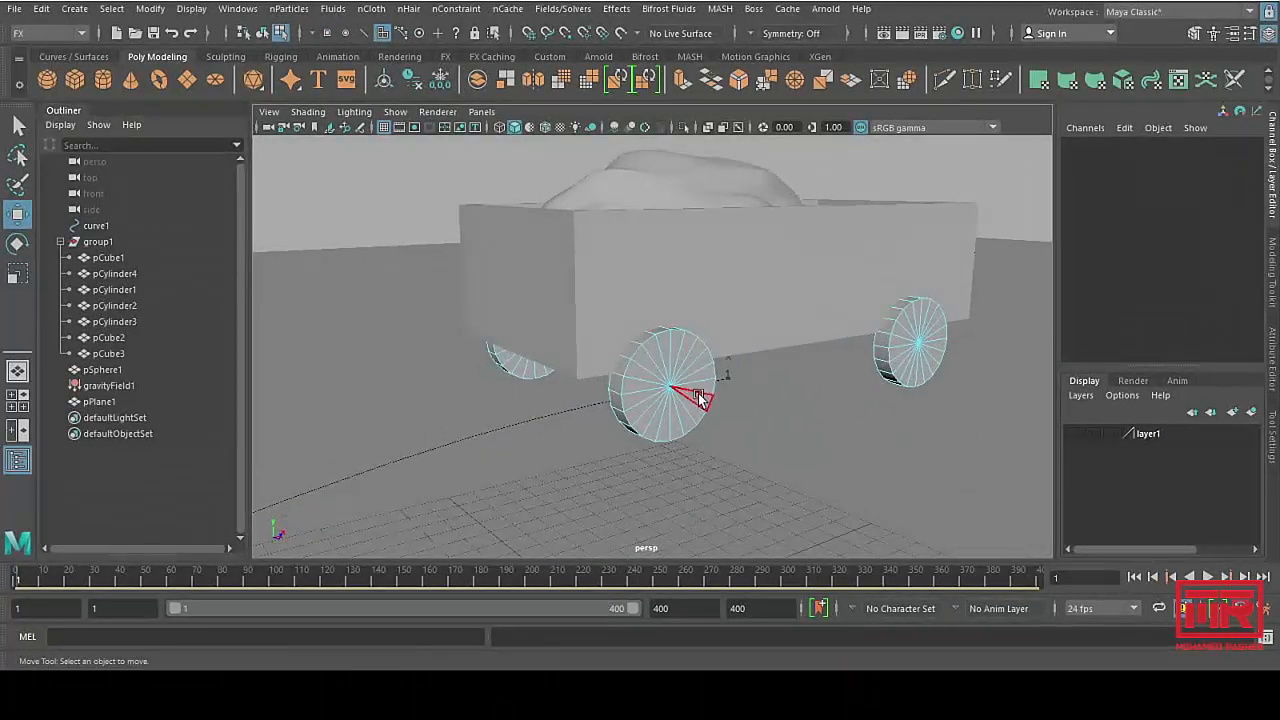
{"action": "key", "text": "q"}
{"action": "right_click_drag", "start_coordinate": [636, 378], "coordinate": [768, 404], "text": "alt"}
{"action": "left_click", "coordinate": [688, 346]}
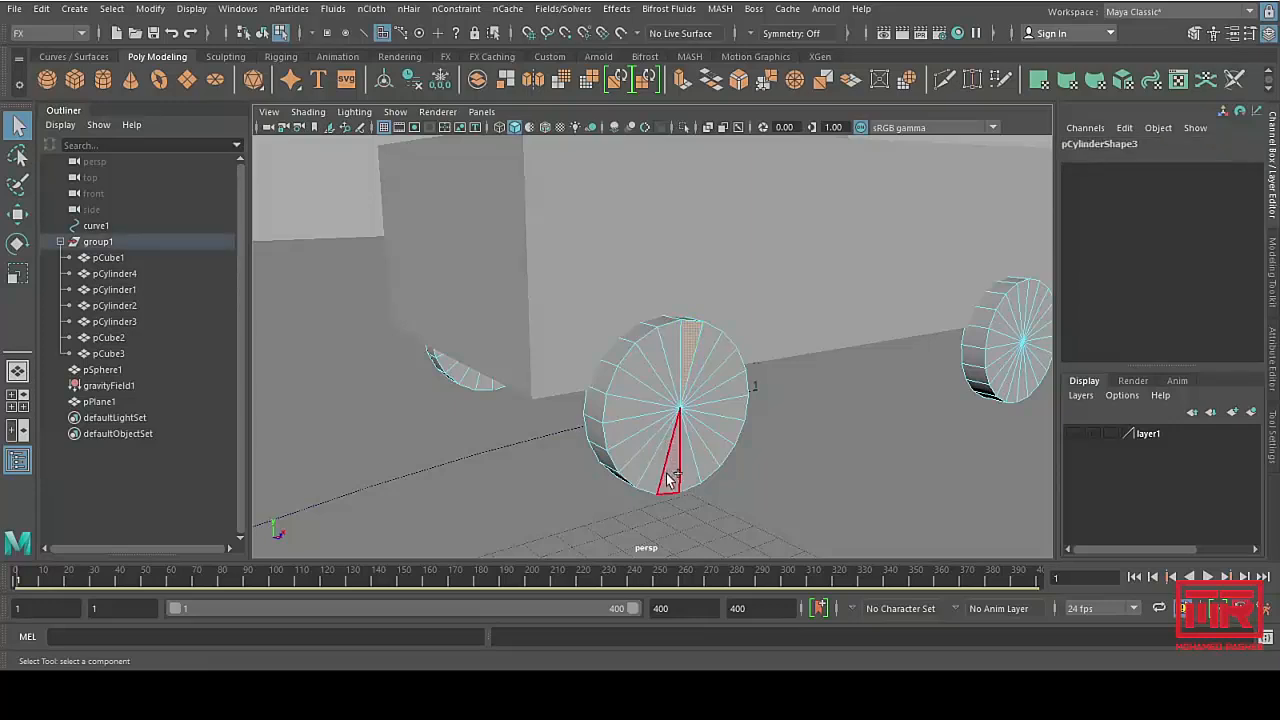
{"action": "left_click", "coordinate": [668, 477], "text": "shift"}
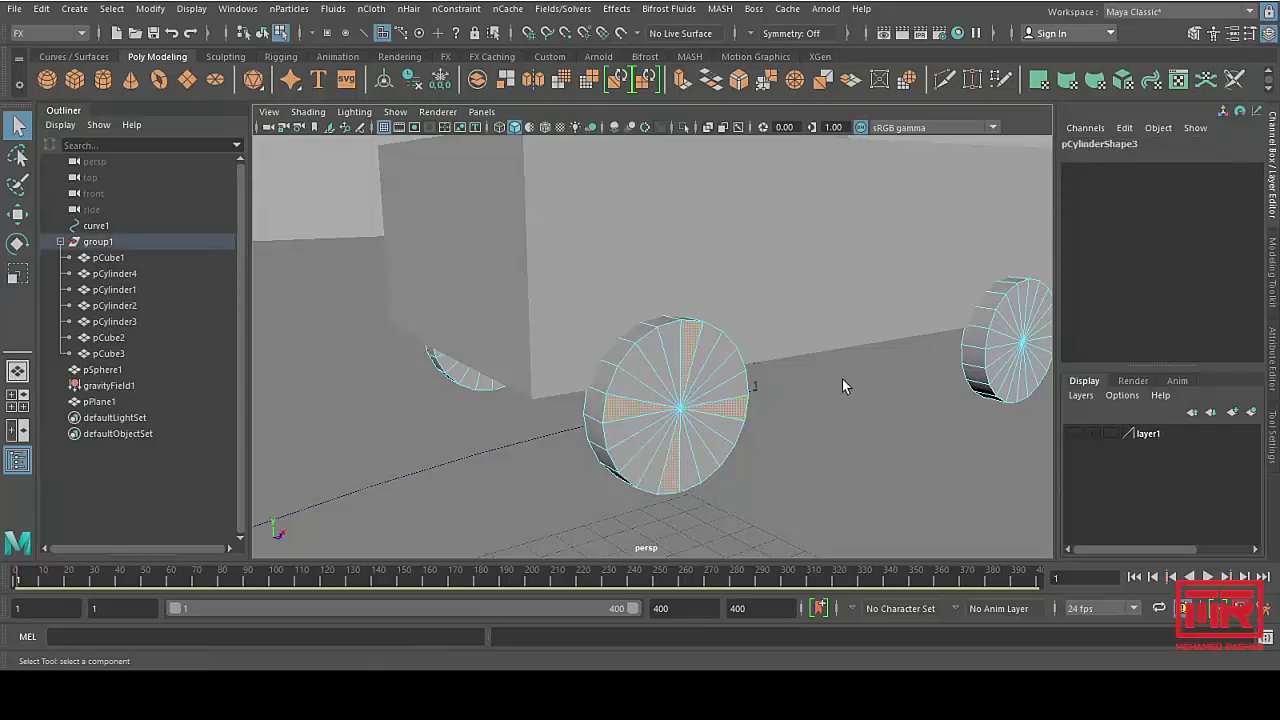
Step: Add four matching cross-pattern wedge faces on each of the other three wheels to the selection
{"action": "middle_click_drag", "start_coordinate": [842, 386], "coordinate": [378, 421], "text": "alt"}
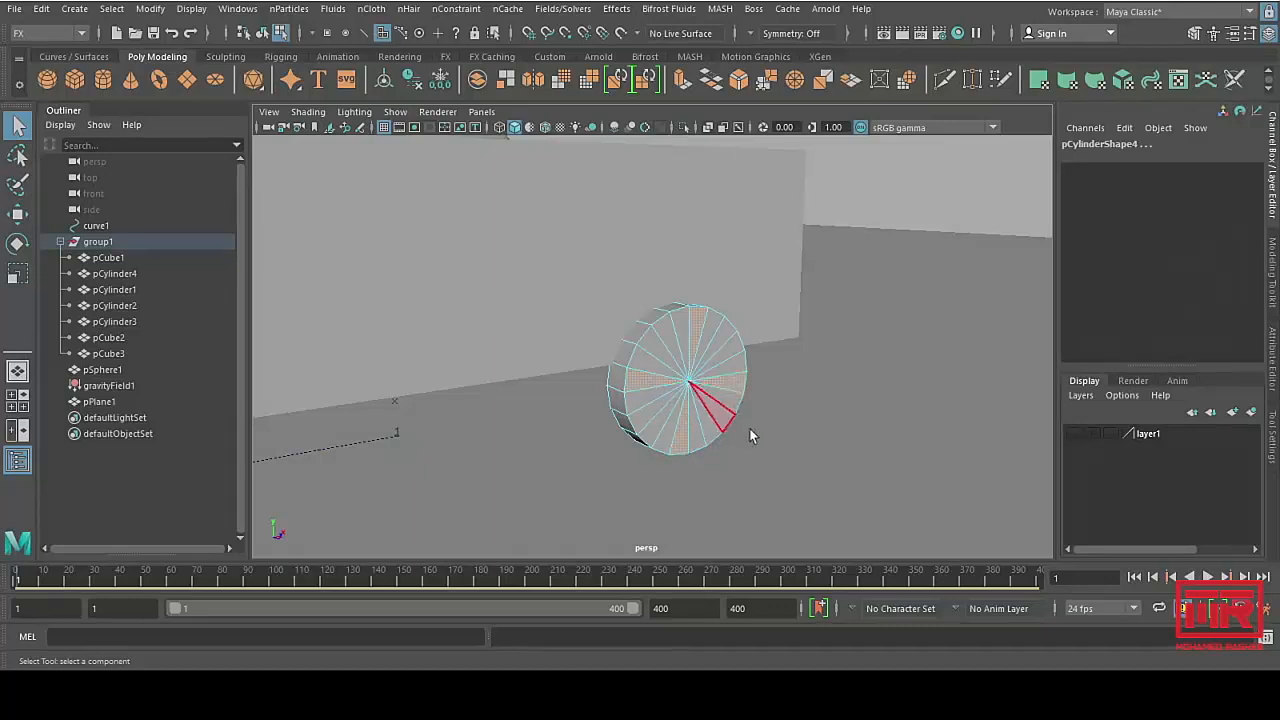
{"action": "right_click_drag", "start_coordinate": [750, 432], "coordinate": [505, 418], "text": "alt"}
{"action": "left_click_drag", "start_coordinate": [505, 418], "coordinate": [737, 397], "text": "alt"}
{"action": "right_click_drag", "start_coordinate": [737, 397], "coordinate": [779, 430], "text": "alt"}
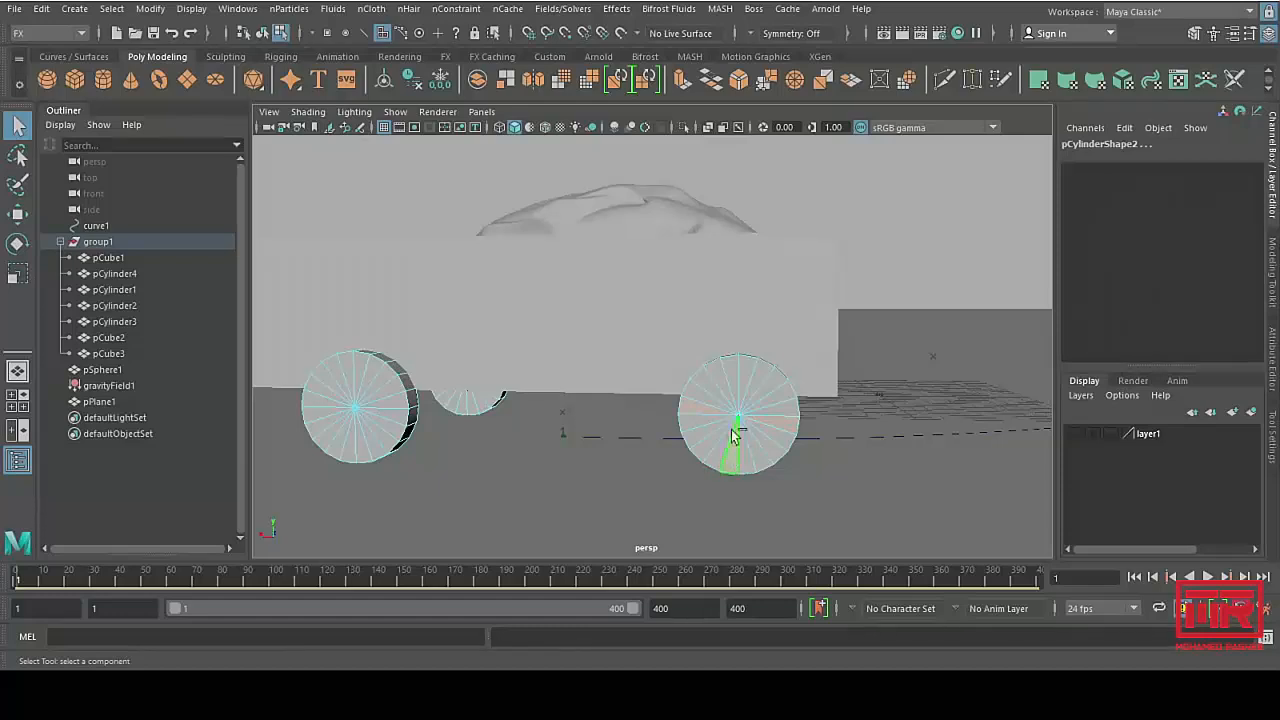
{"action": "left_click", "coordinate": [389, 415], "text": "shift"}
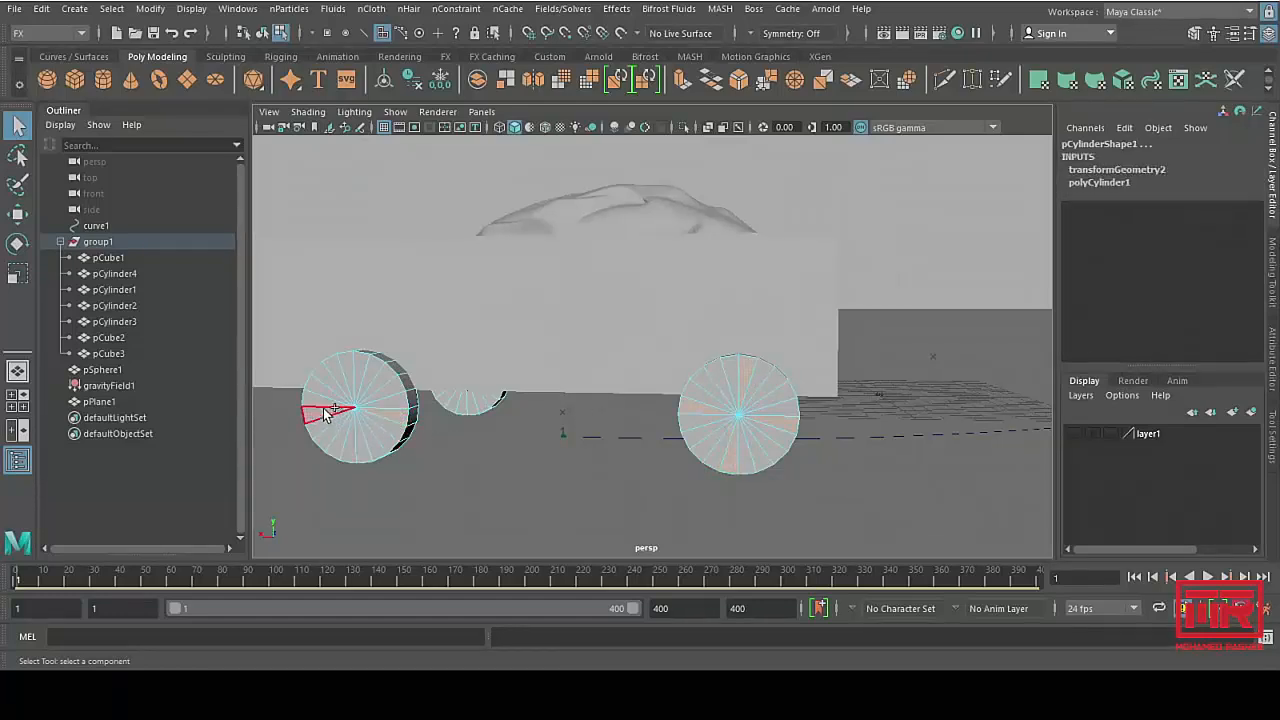
{"action": "left_click", "coordinate": [321, 405], "text": "shift"}
{"action": "left_click", "coordinate": [349, 446], "text": "shift"}
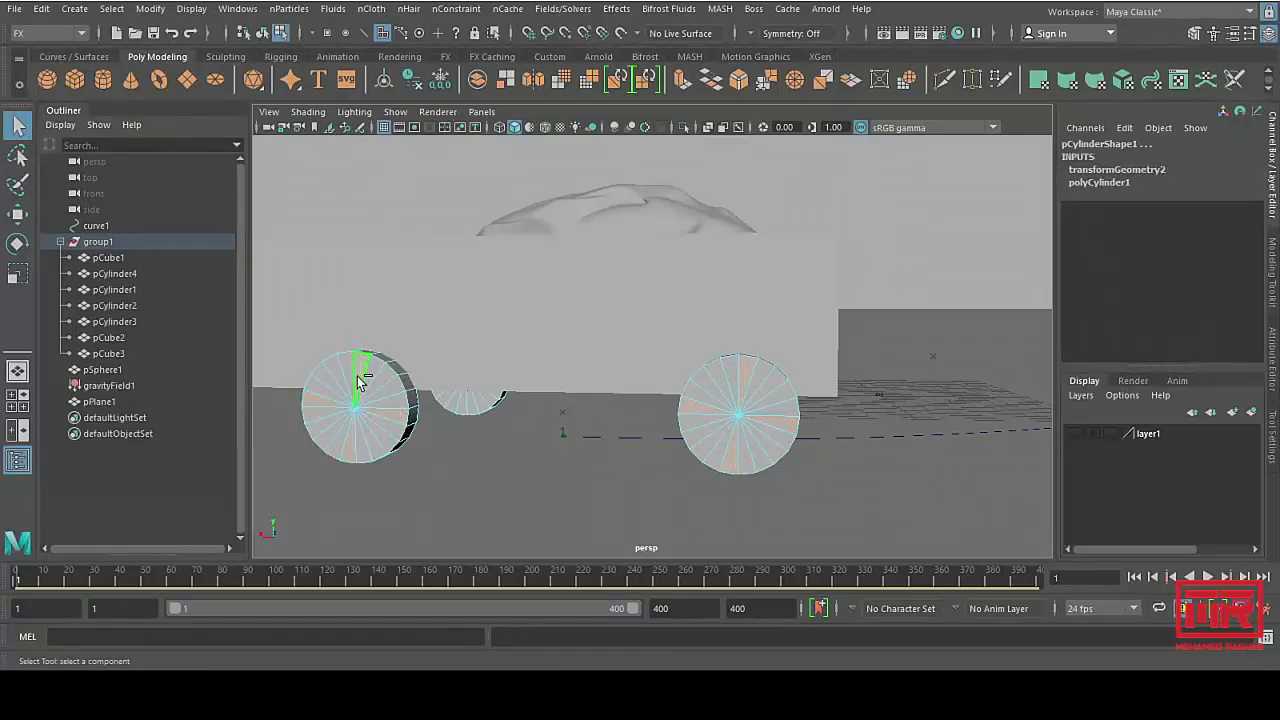
Step: Extrude the selected wheel faces with an offset, extrude them again for depth, and return to object selection with nothing selected
{"action": "left_click", "coordinate": [686, 84]}
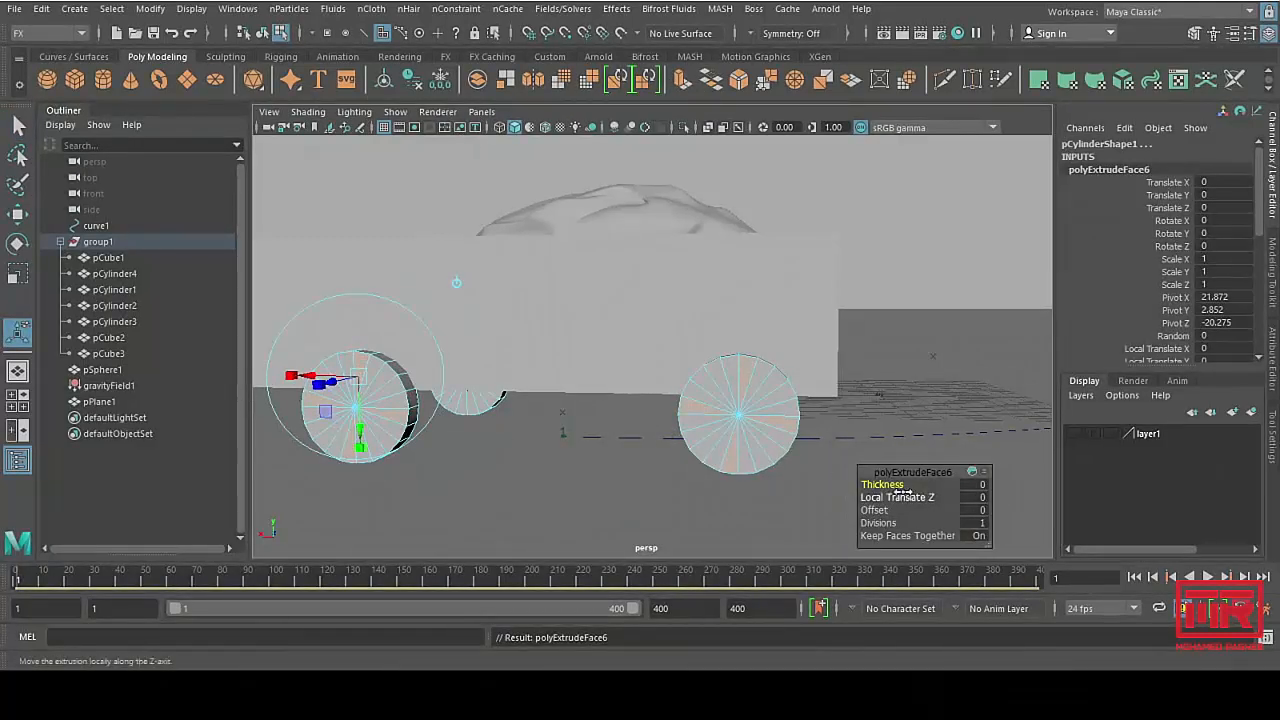
{"action": "left_click_drag", "start_coordinate": [871, 511], "coordinate": [663, 371]}
{"action": "key", "text": "ctrl+e"}
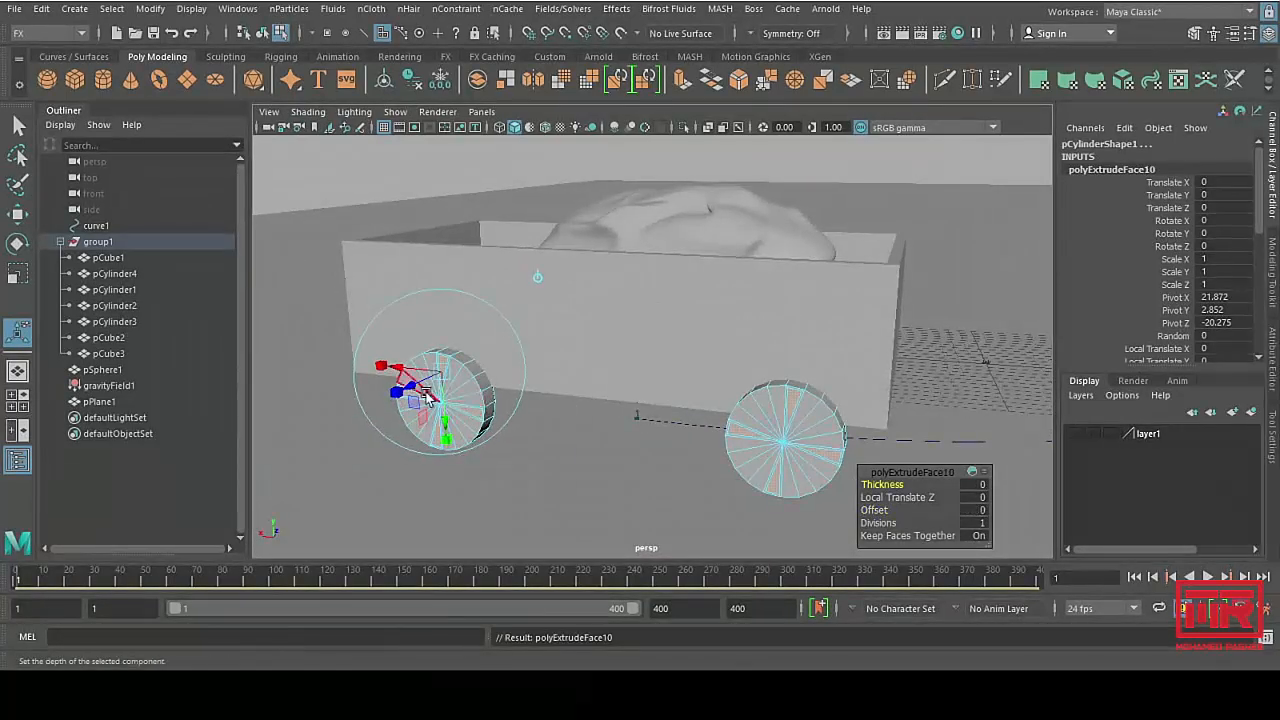
{"action": "left_click_drag", "start_coordinate": [415, 388], "coordinate": [405, 385]}
{"action": "key", "text": "w"}
{"action": "left_click_drag", "start_coordinate": [815, 420], "coordinate": [743, 443], "text": "alt"}
{"action": "left_click", "coordinate": [262, 33]}
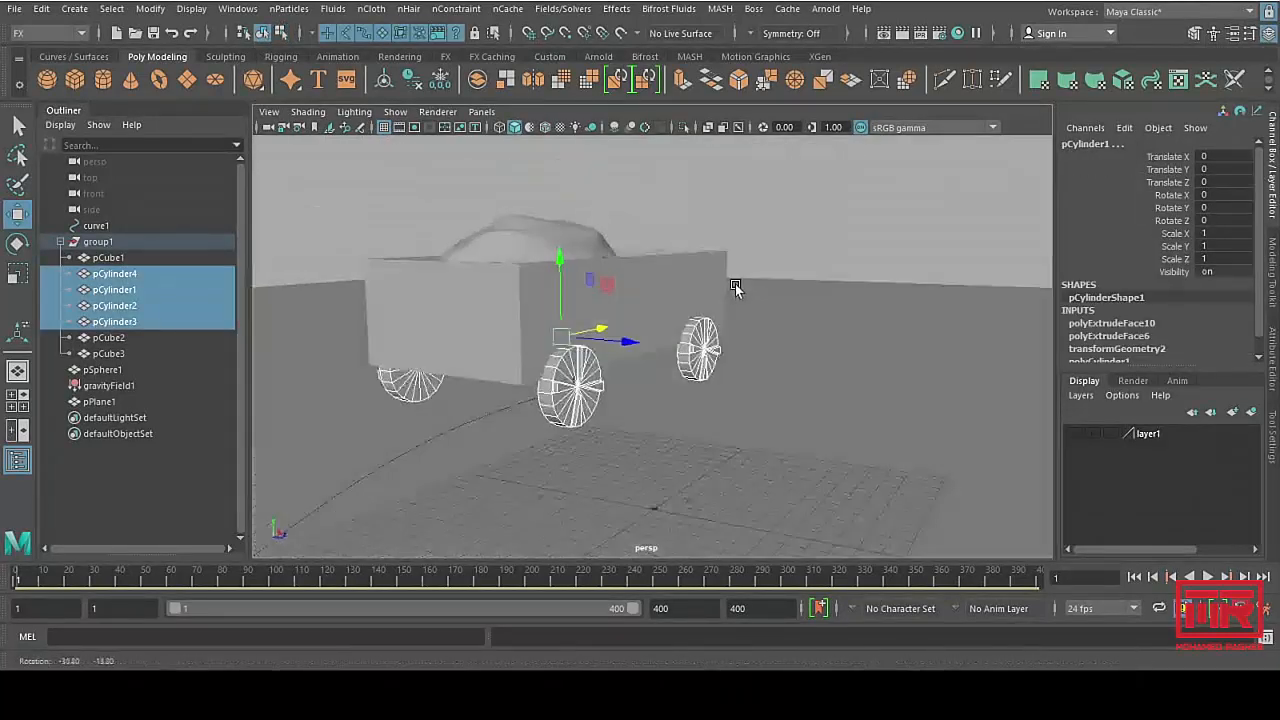
{"action": "left_click", "coordinate": [800, 194]}
Step: Select the whole cart group, scrub the first frames of the timeline, and reselect group1 at frame 1
{"action": "left_click_drag", "start_coordinate": [800, 194], "coordinate": [672, 283], "text": "alt"}
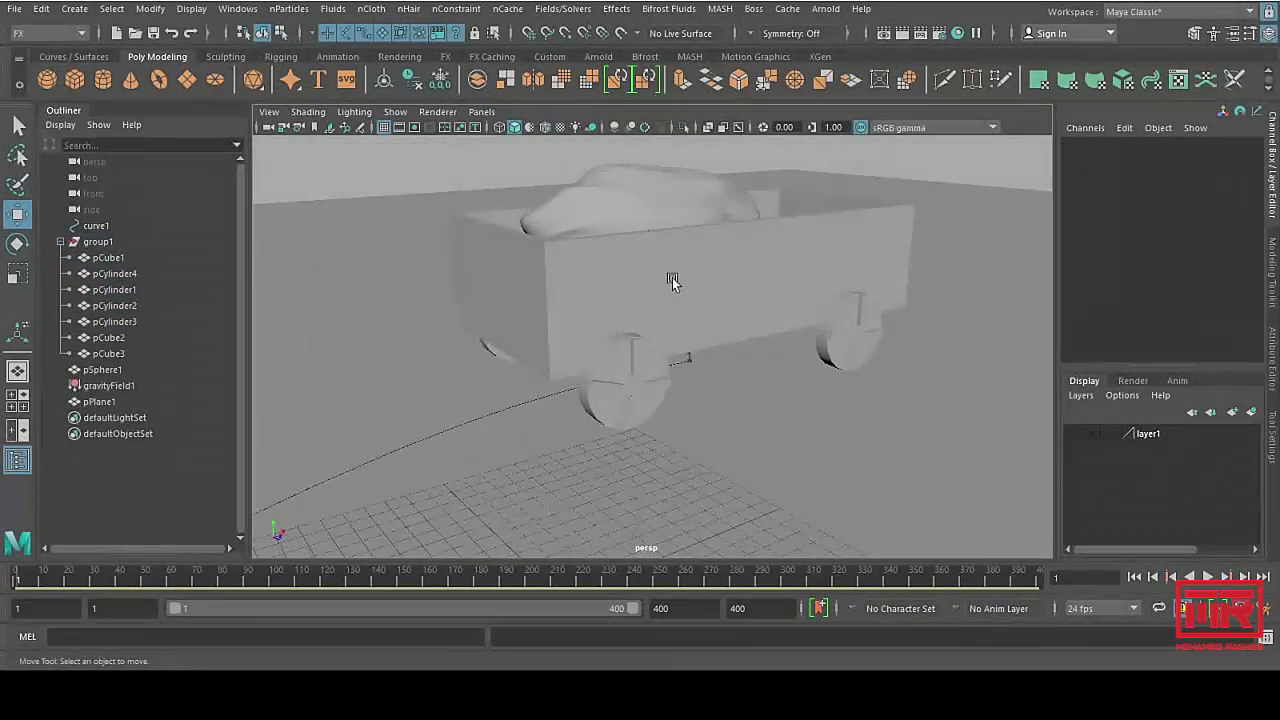
{"action": "left_click", "coordinate": [672, 283]}
{"action": "key", "text": "Up"}
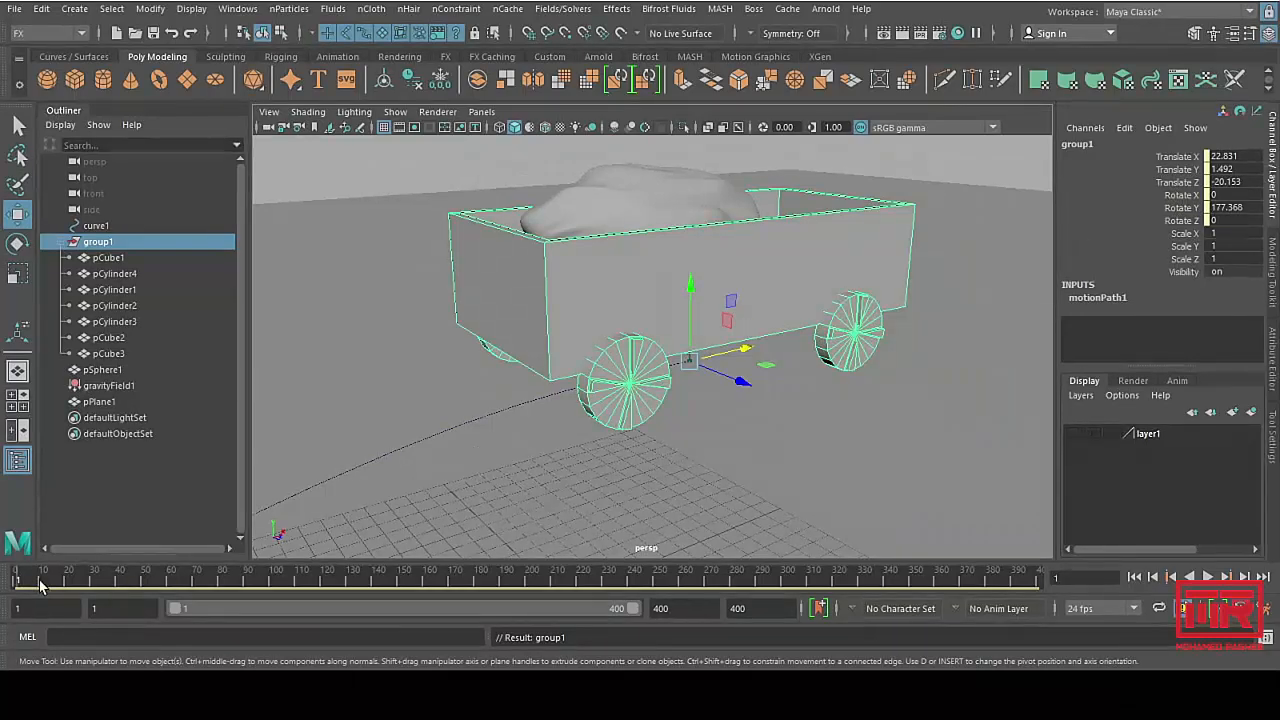
{"action": "left_click_drag", "start_coordinate": [40, 582], "coordinate": [3, 585]}
{"action": "right_click_drag", "start_coordinate": [548, 437], "coordinate": [403, 425], "text": "alt"}
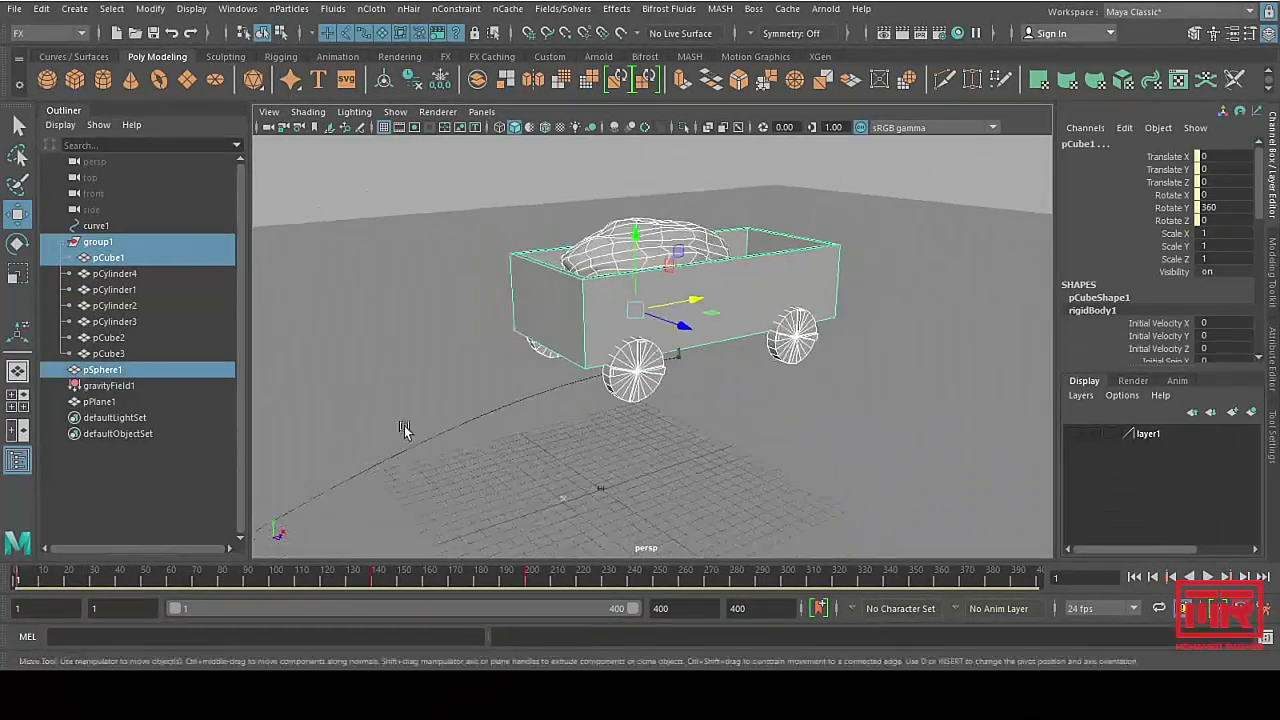
{"action": "middle_click_drag", "start_coordinate": [405, 430], "coordinate": [401, 425], "text": "alt"}
{"action": "left_click", "coordinate": [583, 312]}
{"action": "key", "text": "Up"}
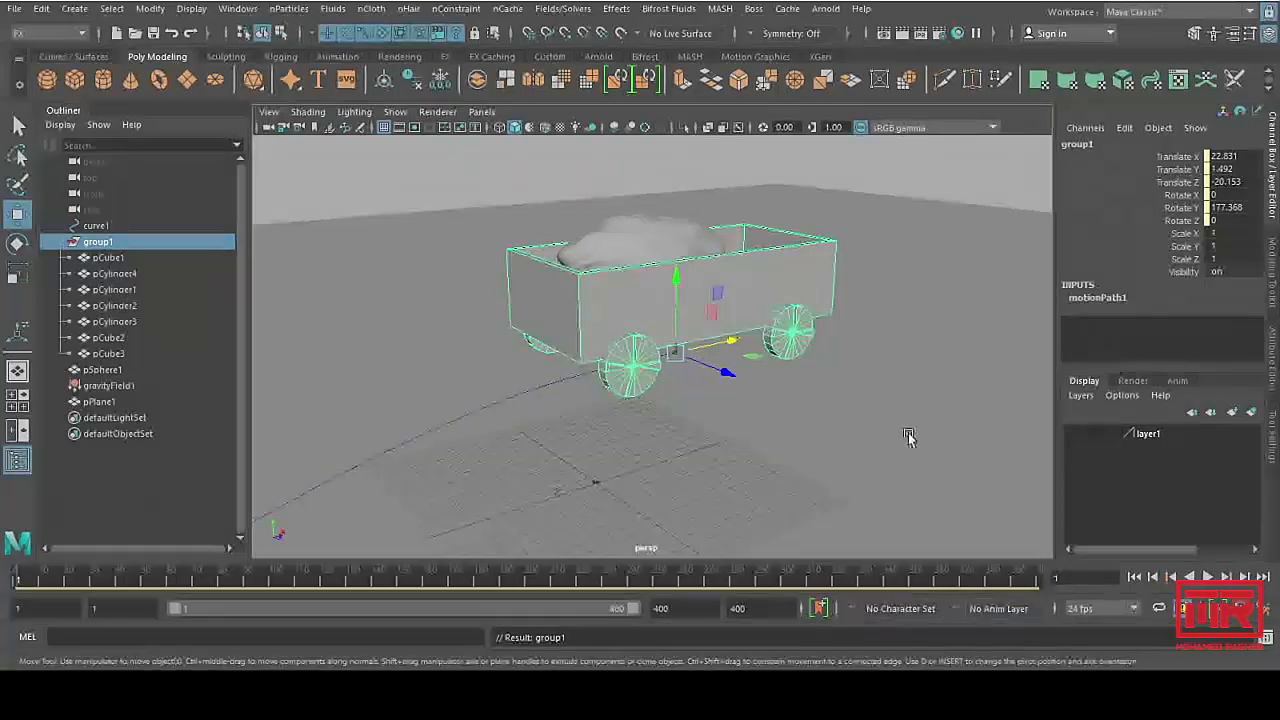
Step: Play the simulation with the detailed wheels, rewind to frame 1, reselect group1, and play it again
{"action": "left_click", "coordinate": [1208, 577]}
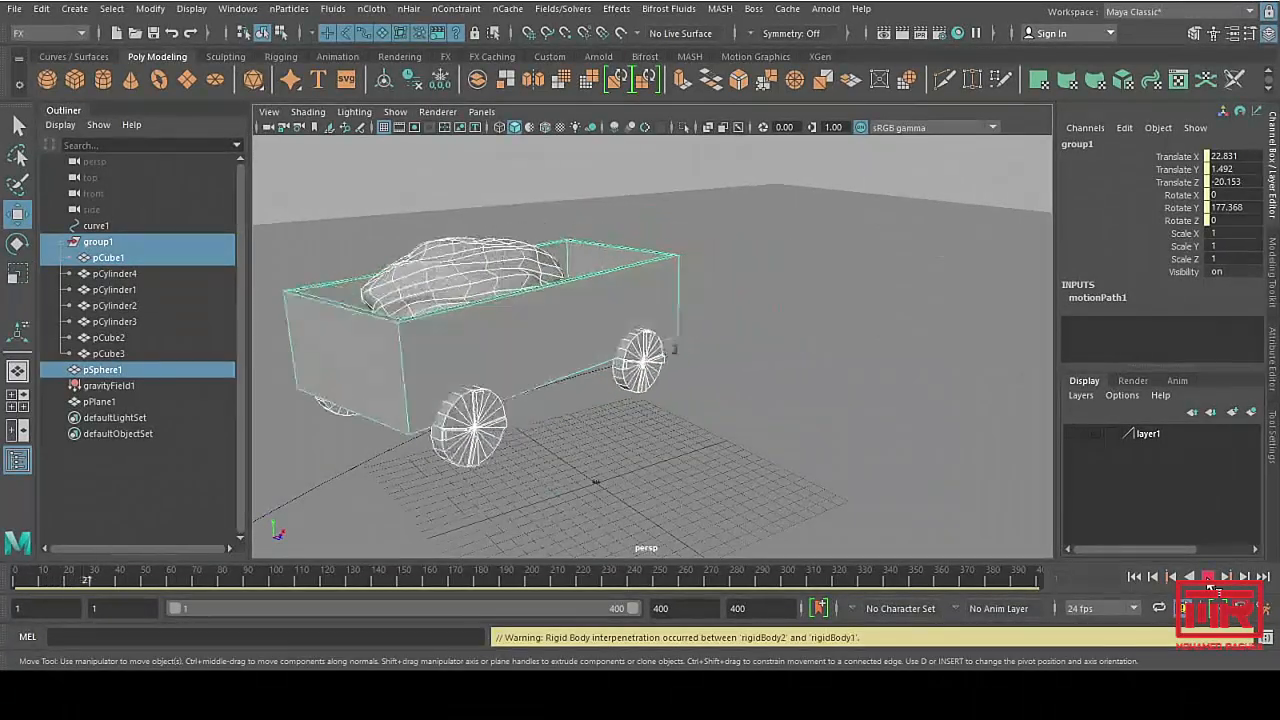
{"action": "left_click", "coordinate": [1208, 578]}
{"action": "left_click", "coordinate": [1208, 580]}
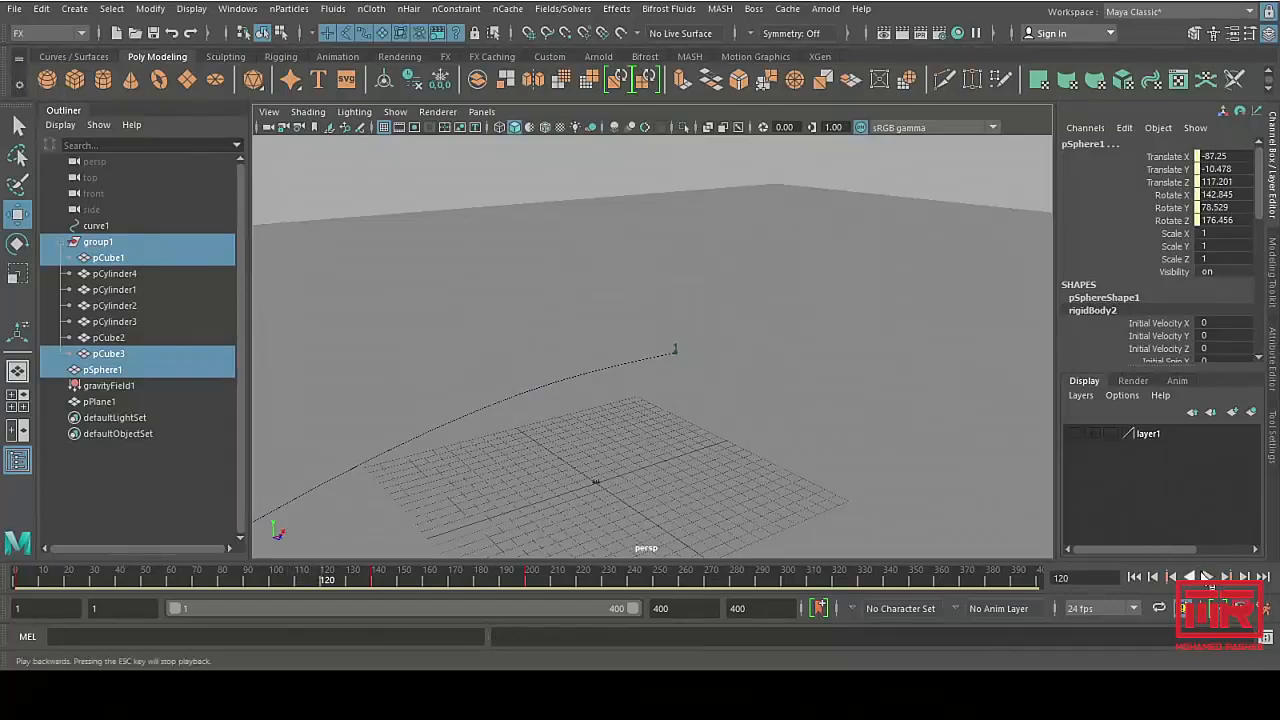
{"action": "left_click", "coordinate": [1136, 577]}
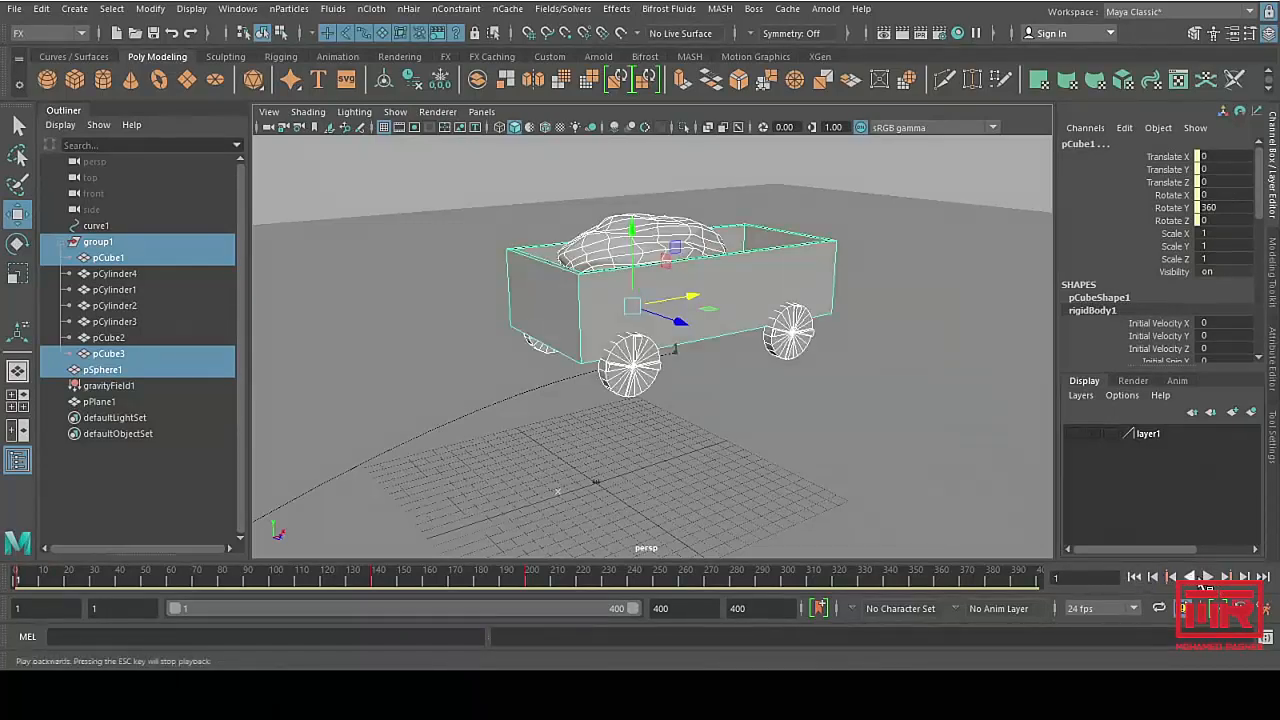
{"action": "left_click", "coordinate": [221, 241]}
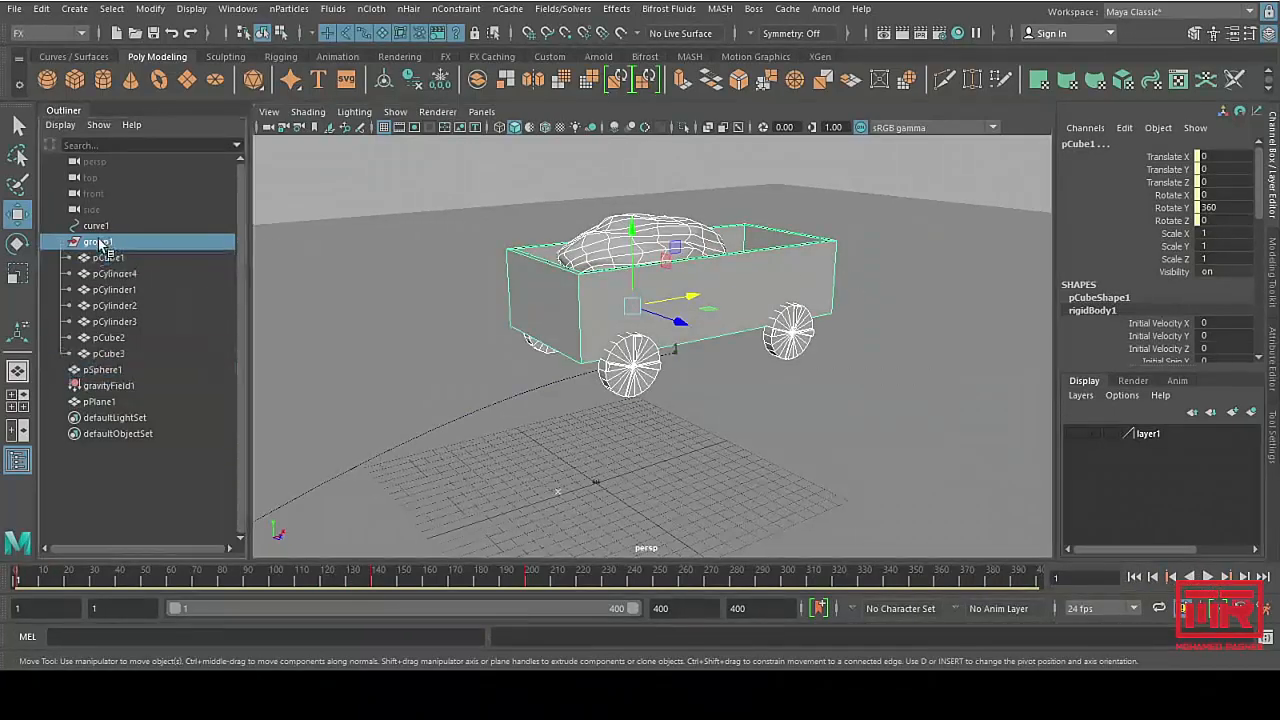
{"action": "left_click", "coordinate": [1208, 578]}
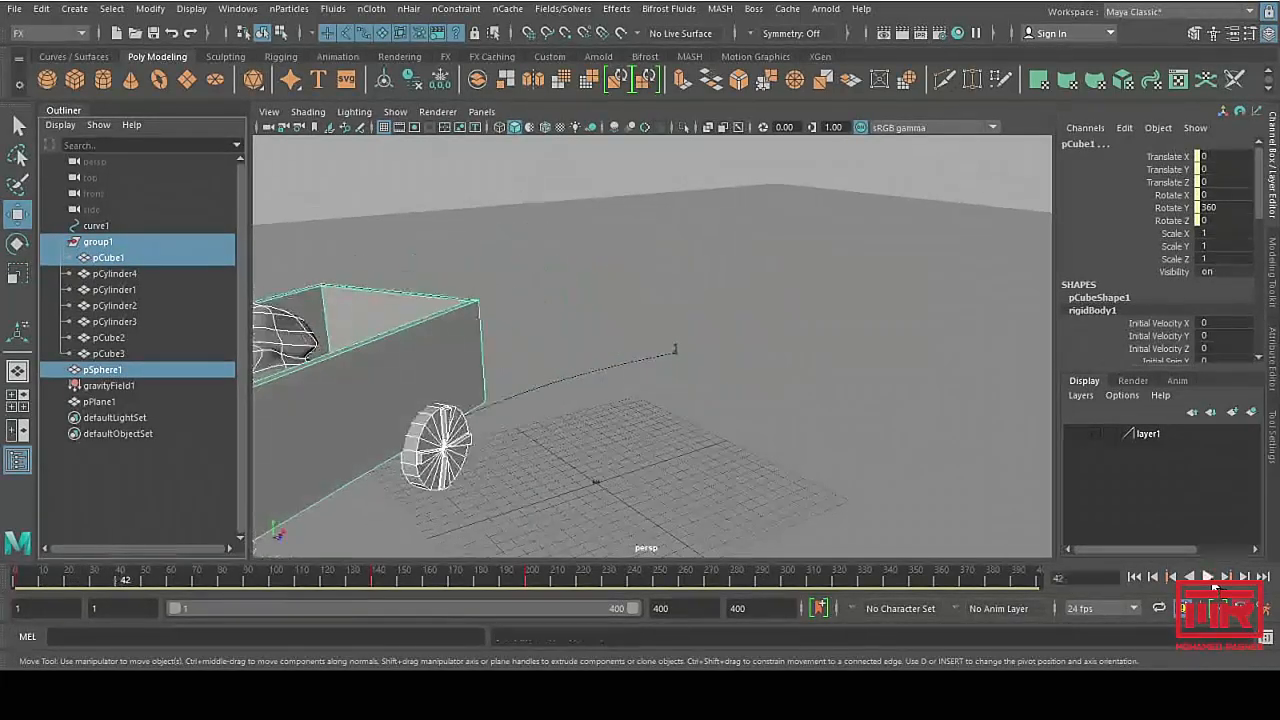
Step: Play the cart simulation with group1 selected, stop at frame 57, and reselect group1
{"action": "left_click", "coordinate": [441, 369]}
{"action": "key", "text": "Up"}
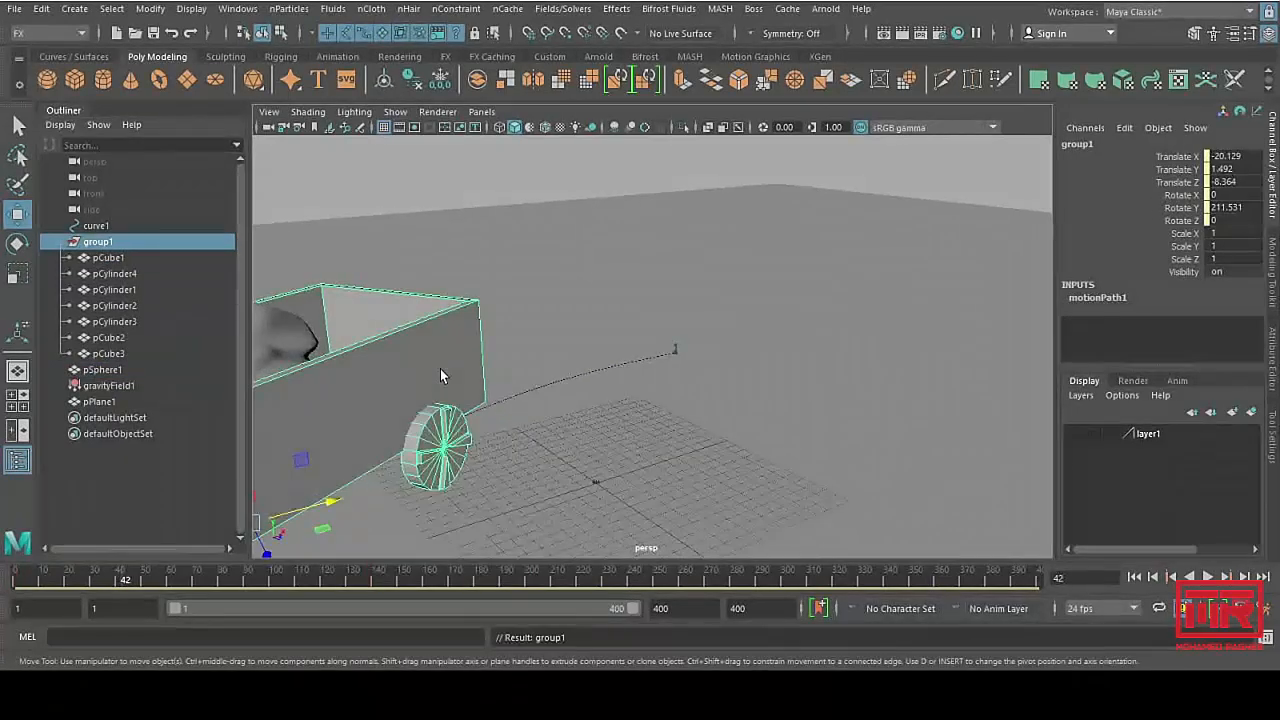
{"action": "left_click", "coordinate": [1210, 580]}
{"action": "left_click", "coordinate": [1210, 580]}
{"action": "right_click_drag", "start_coordinate": [734, 406], "coordinate": [460, 400], "text": "alt"}
{"action": "middle_click_drag", "start_coordinate": [460, 400], "coordinate": [568, 326], "text": "alt"}
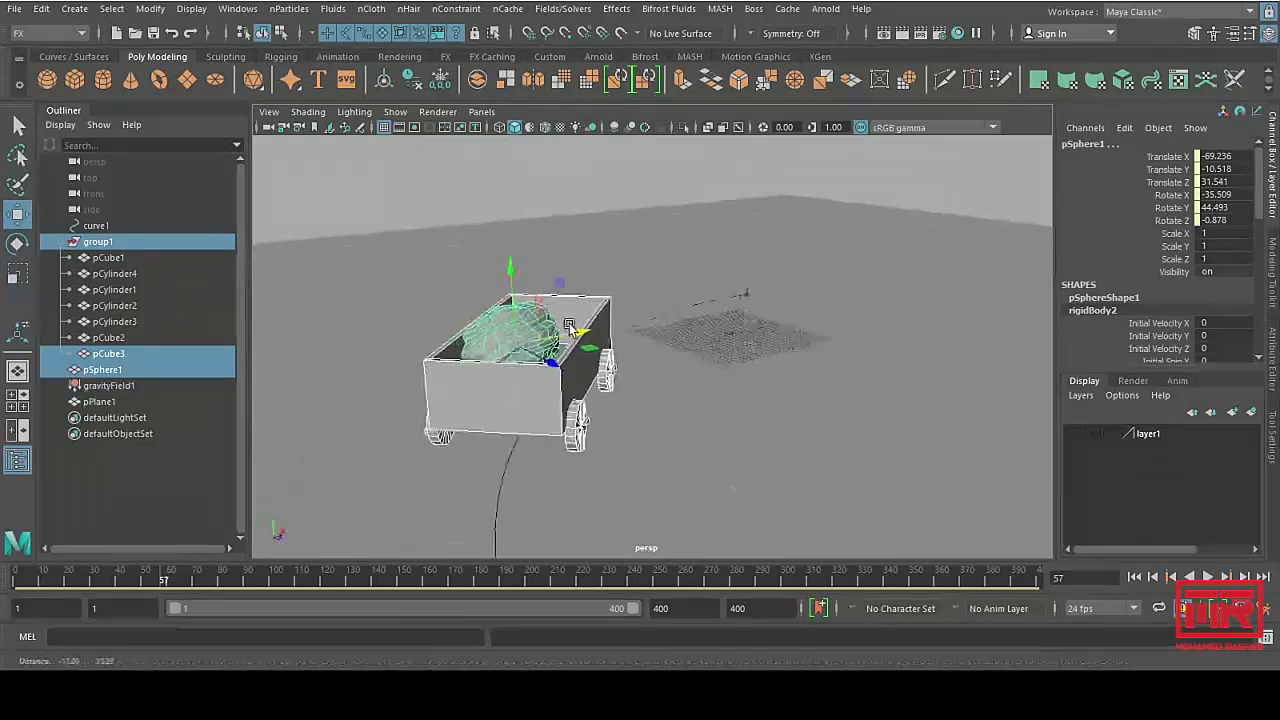
{"action": "scroll", "coordinate": [568, 326], "scroll_direction": "up", "scroll_amount": 3}
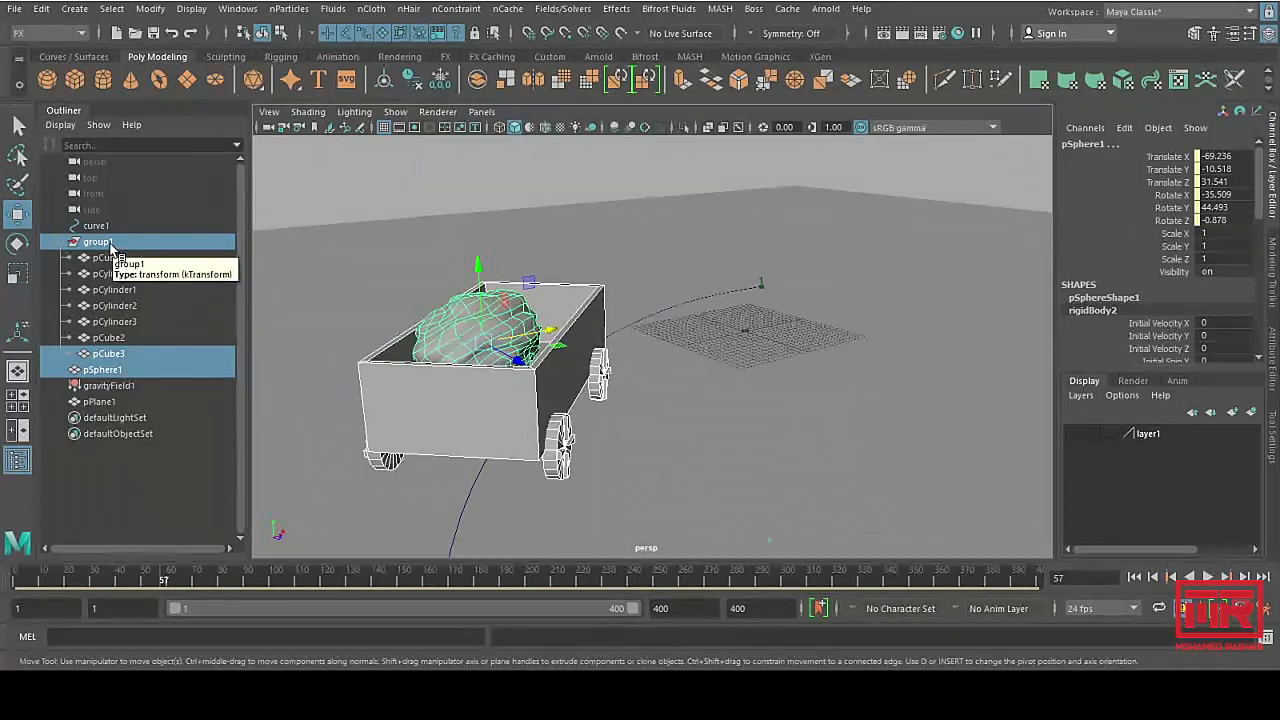
{"action": "left_click", "coordinate": [100, 242]}
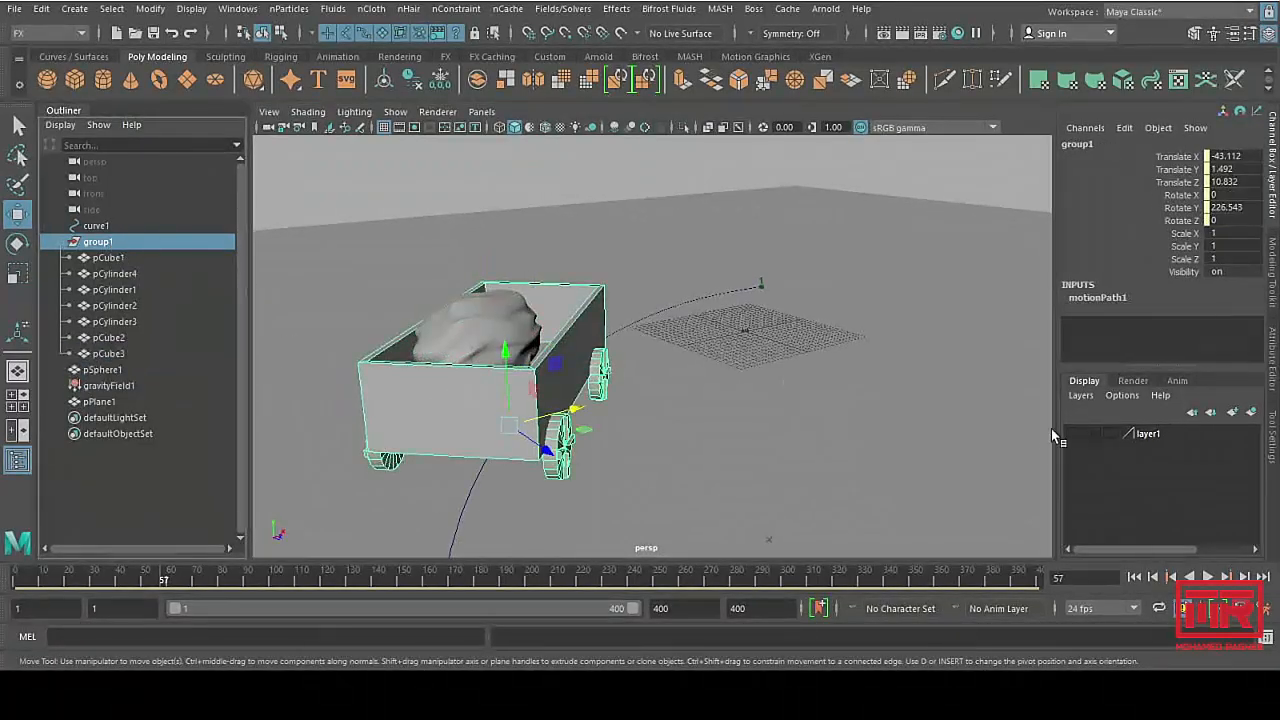
Step: Advance the simulation frame by frame to frame 73 to examine group1's translation values and the rock's movement
{"action": "left_click", "coordinate": [1245, 580]}
{"action": "left_click", "coordinate": [1245, 580]}
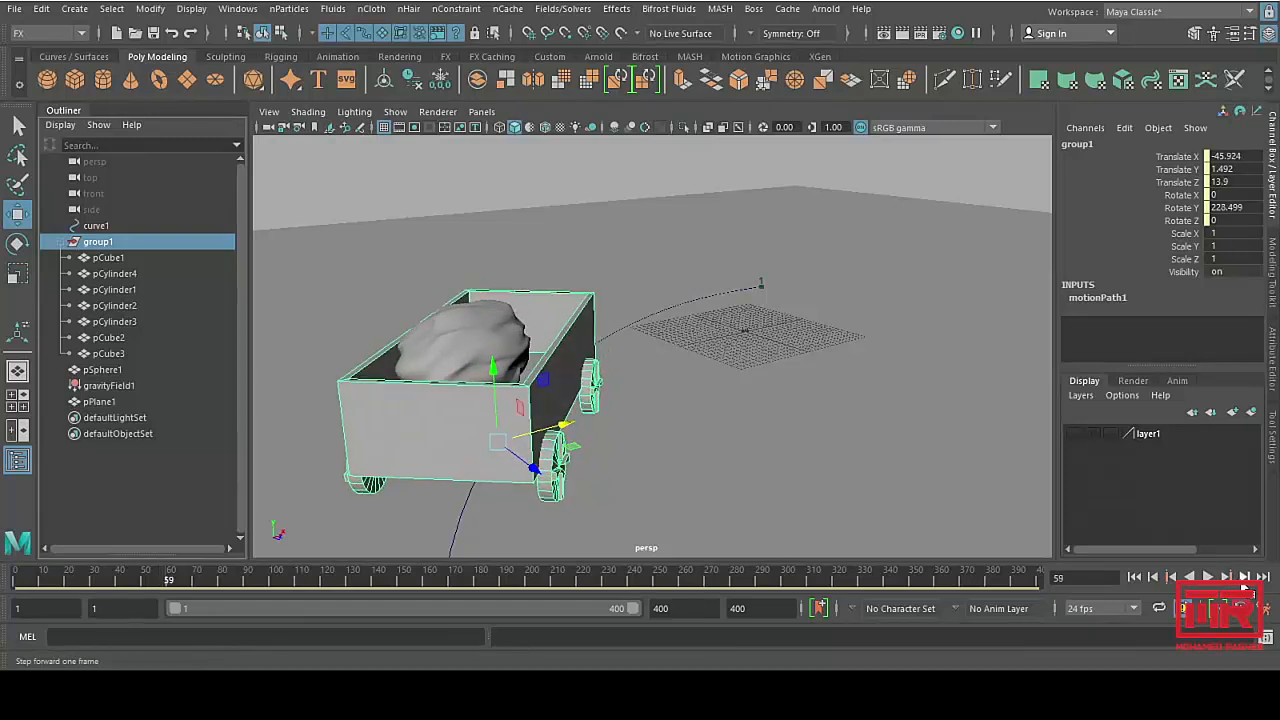
{"action": "left_click", "coordinate": [1245, 580]}
{"action": "left_click", "coordinate": [1245, 580]}
{"action": "left_click", "coordinate": [1245, 580]}
{"action": "left_click", "coordinate": [1245, 580]}
{"action": "left_click", "coordinate": [1245, 580]}
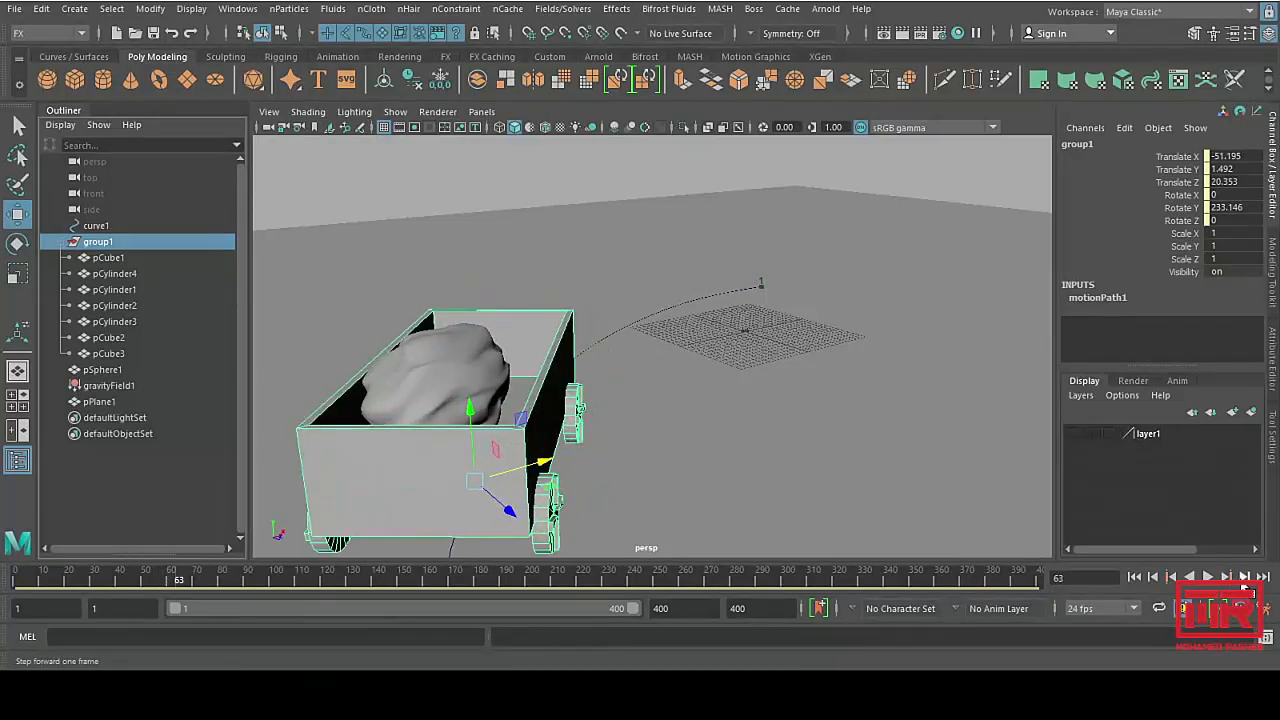
{"action": "left_click", "coordinate": [1245, 580]}
{"action": "left_click", "coordinate": [1245, 580]}
{"action": "left_click", "coordinate": [1245, 580]}
{"action": "left_click", "coordinate": [1245, 580]}
{"action": "left_click", "coordinate": [1245, 580]}
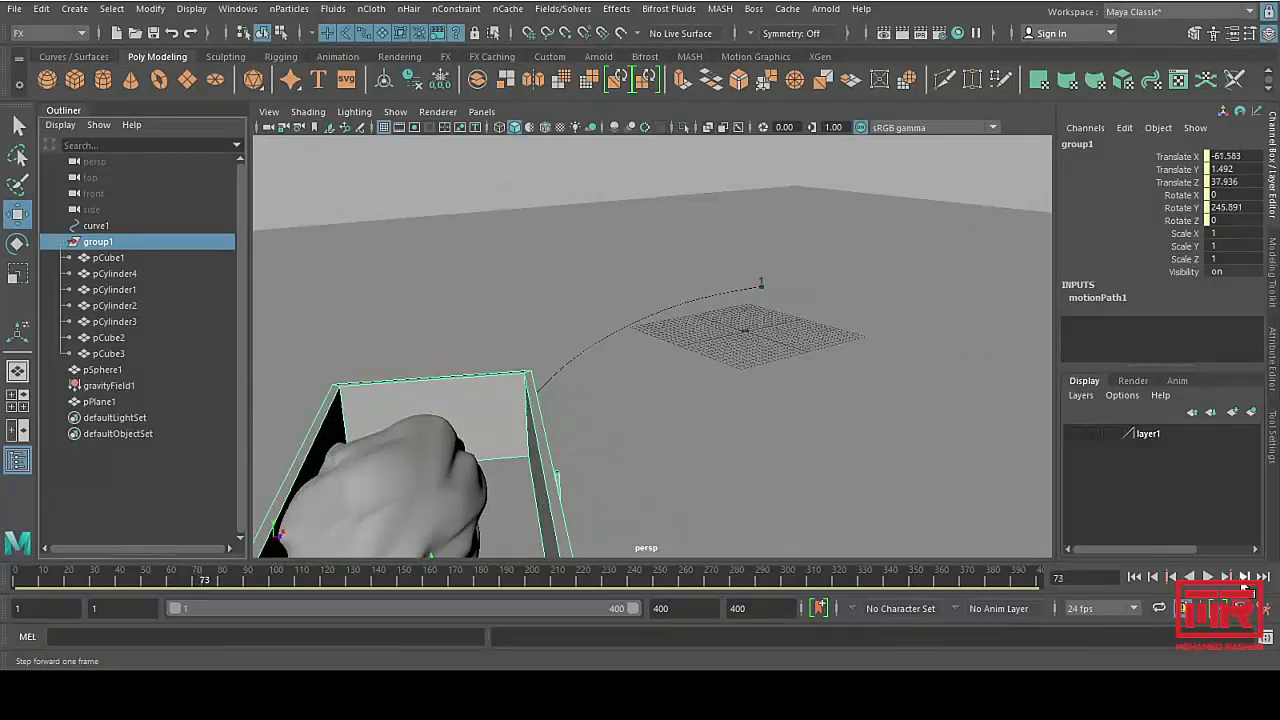
Step: Rewind to frame 1, advance frame by frame to frame 5, and reselect group1
{"action": "left_click", "coordinate": [1135, 578]}
{"action": "scroll", "coordinate": [831, 329], "scroll_direction": "up", "scroll_amount": 5}
{"action": "middle_click_drag", "start_coordinate": [831, 340], "coordinate": [791, 428], "text": "alt"}
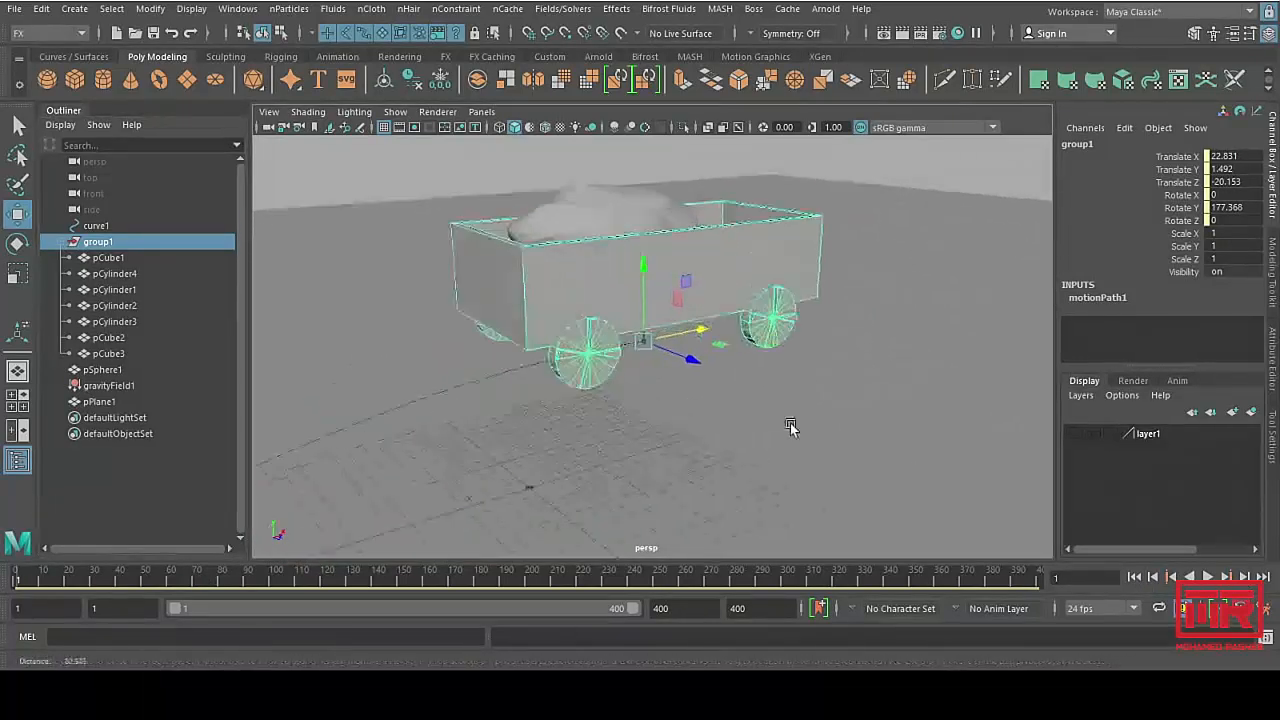
{"action": "scroll", "coordinate": [765, 438], "scroll_direction": "up", "scroll_amount": 4}
{"action": "scroll", "coordinate": [757, 425], "scroll_direction": "down", "scroll_amount": 1}
{"action": "middle_click_drag", "start_coordinate": [756, 389], "coordinate": [768, 391], "text": "alt"}
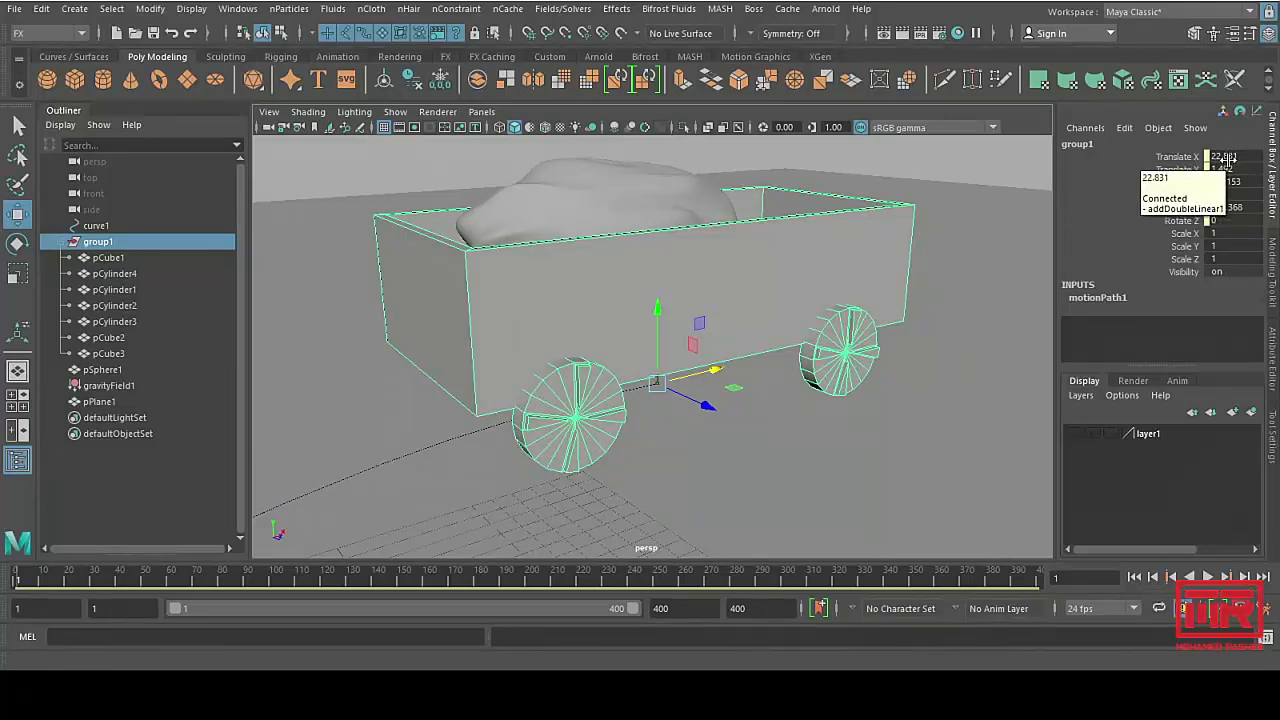
{"action": "left_click", "coordinate": [1246, 580]}
{"action": "left_click", "coordinate": [1246, 580]}
{"action": "left_click", "coordinate": [1246, 580]}
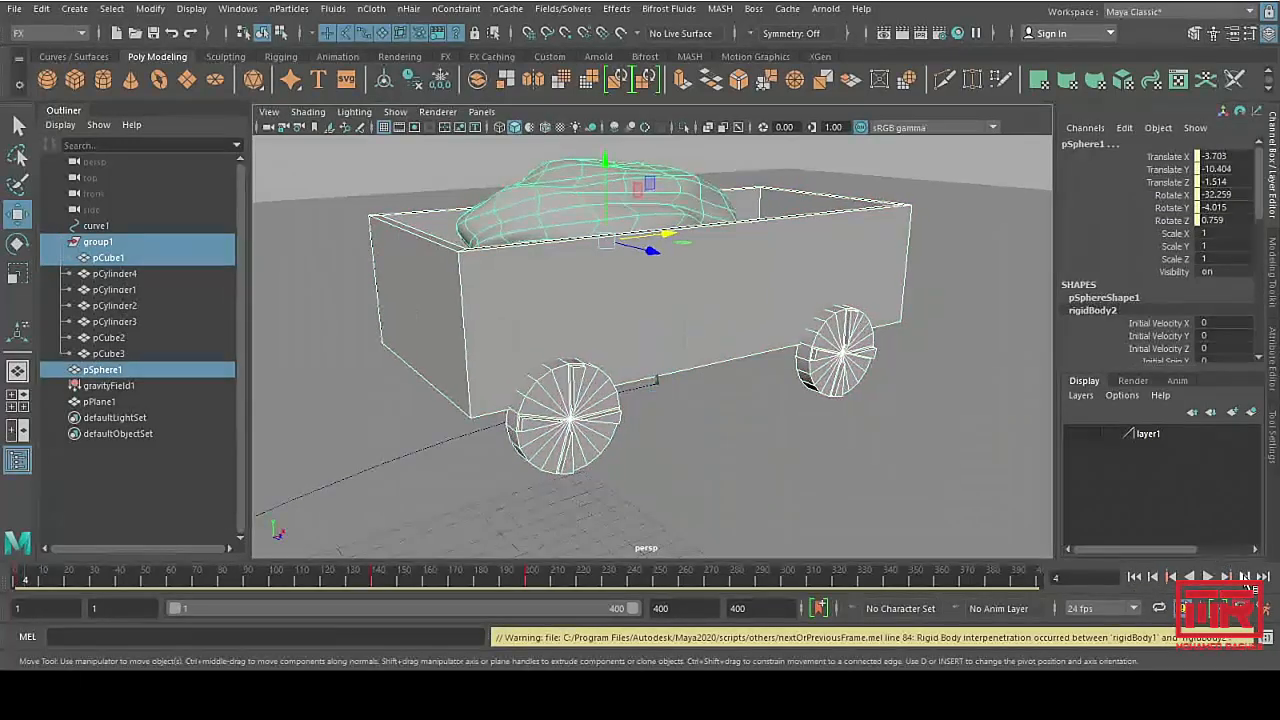
{"action": "left_click", "coordinate": [1246, 580]}
{"action": "left_click", "coordinate": [97, 242]}
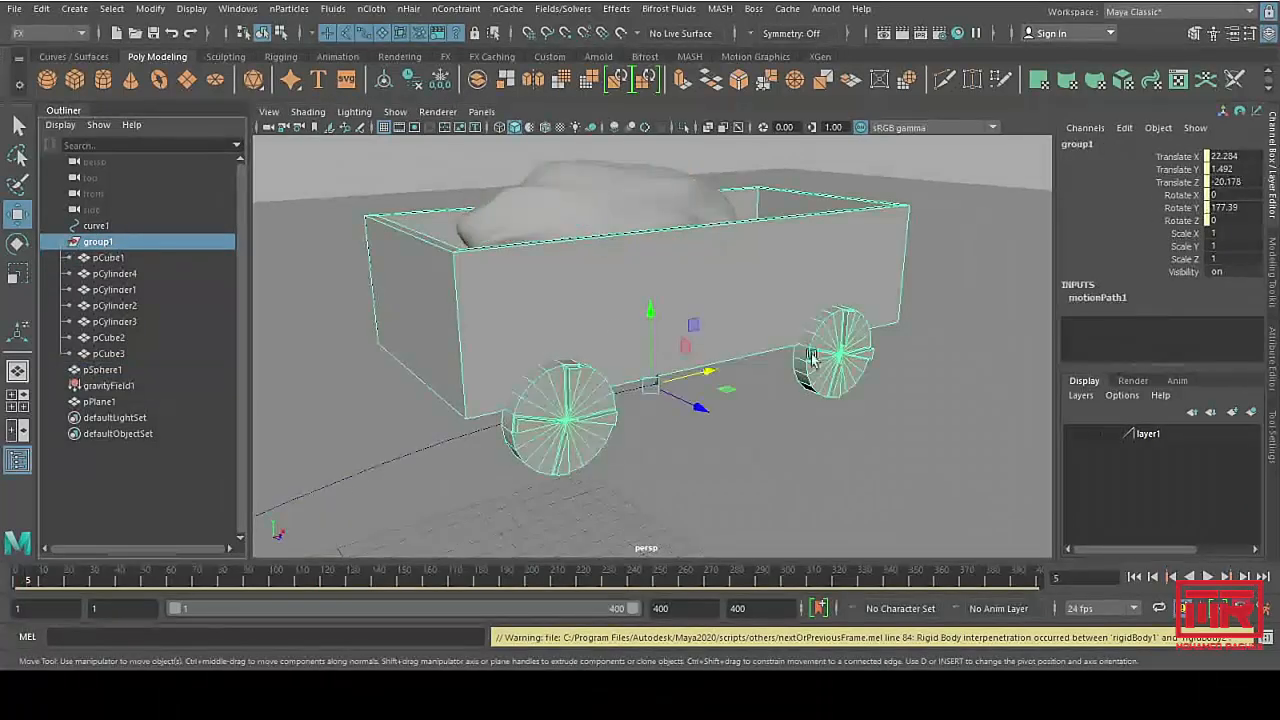
Step: Advance frame by frame to frame 17 to examine how group1's translation changes while the wheels travel
{"action": "left_click", "coordinate": [1246, 578]}
{"action": "left_click", "coordinate": [1246, 578]}
{"action": "left_click", "coordinate": [1246, 578]}
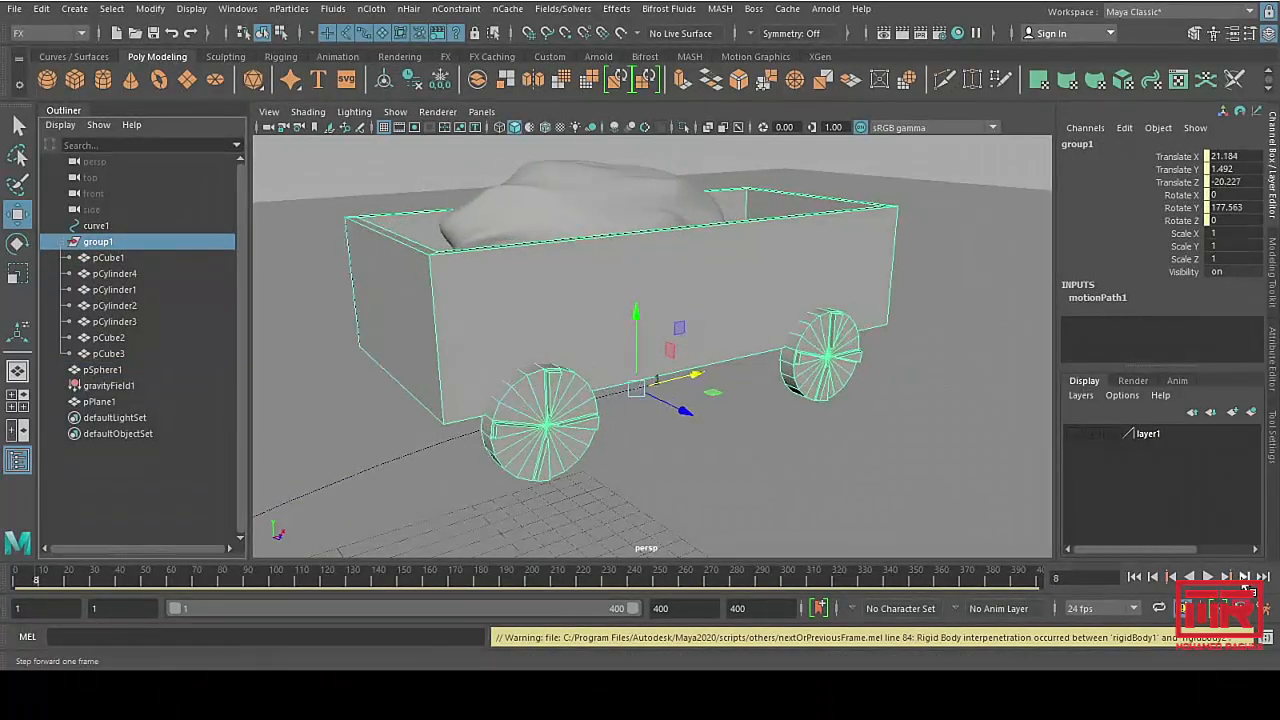
{"action": "left_click", "coordinate": [1246, 578]}
{"action": "left_click", "coordinate": [1246, 578]}
{"action": "left_click", "coordinate": [1246, 578]}
{"action": "left_click", "coordinate": [1246, 578]}
{"action": "left_click", "coordinate": [1246, 578]}
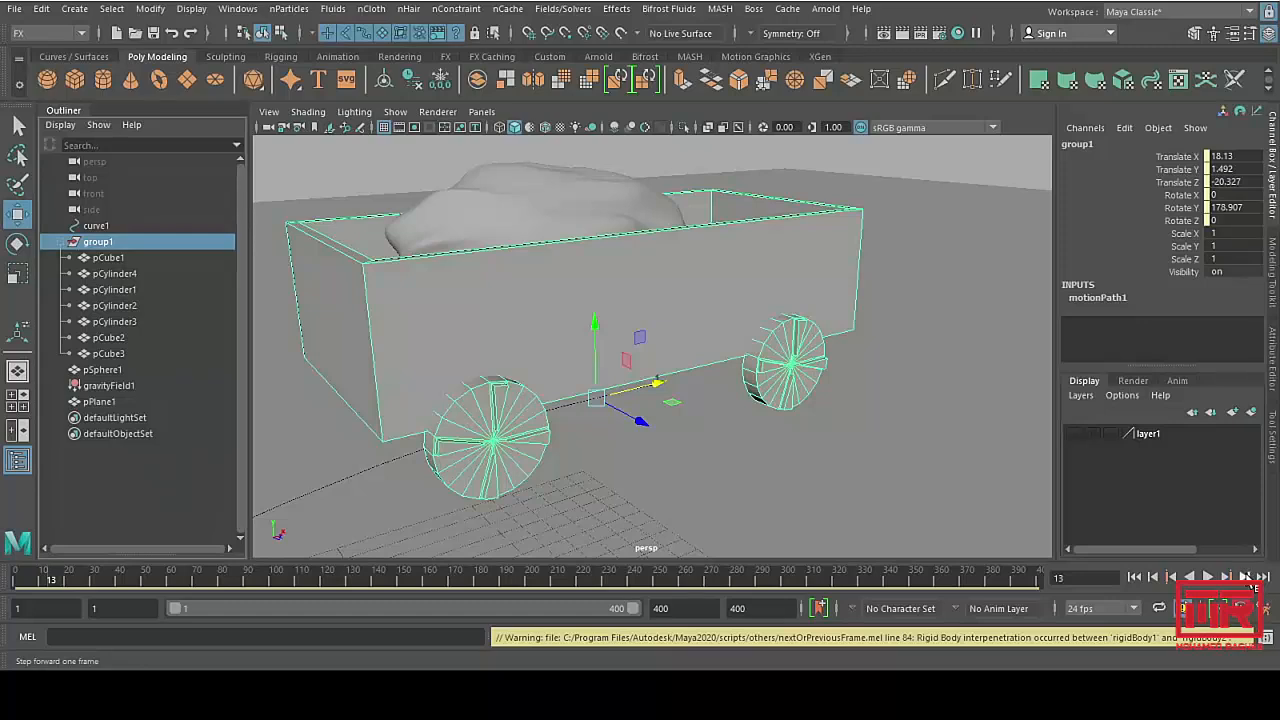
{"action": "left_click", "coordinate": [1248, 581]}
{"action": "left_click", "coordinate": [1248, 581]}
{"action": "left_click", "coordinate": [1248, 581]}
{"action": "left_click", "coordinate": [1248, 581]}
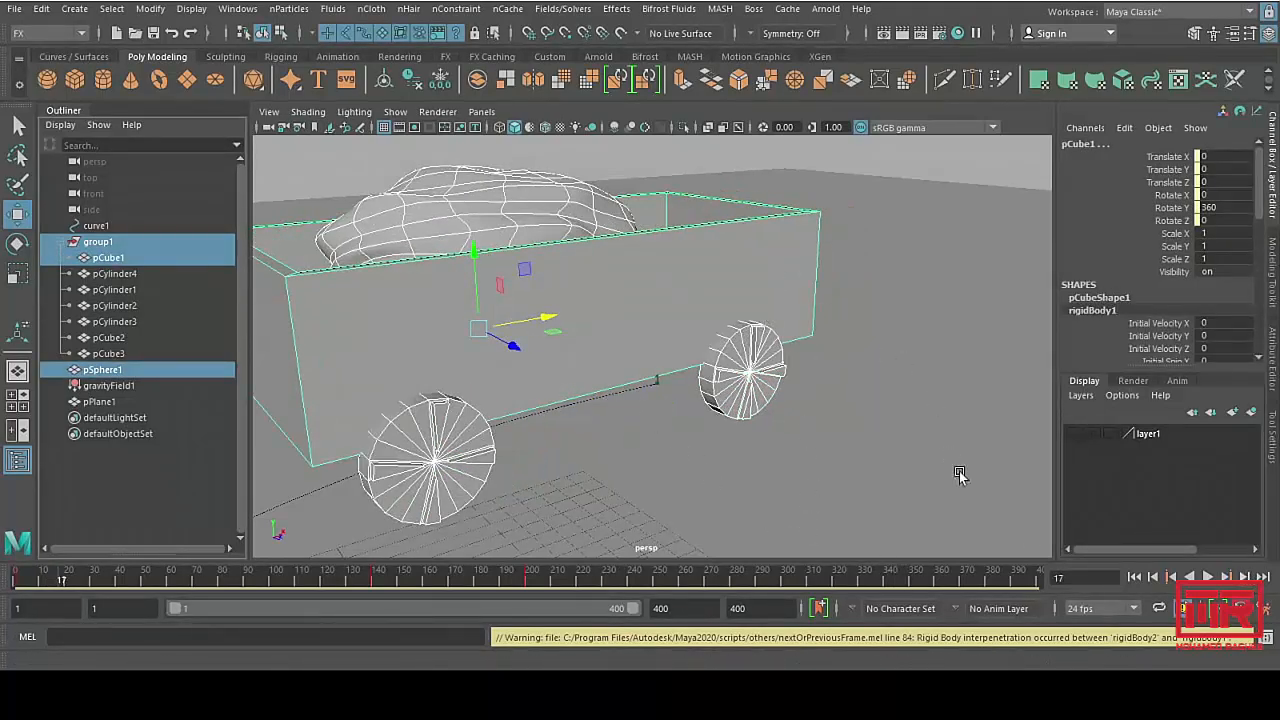
Step: Return the simulation to frame 1 and select group1 with the wheels in clear view
{"action": "left_click", "coordinate": [1134, 577]}
{"action": "left_click_drag", "start_coordinate": [720, 323], "coordinate": [665, 370], "text": "alt"}
{"action": "left_click", "coordinate": [828, 162]}
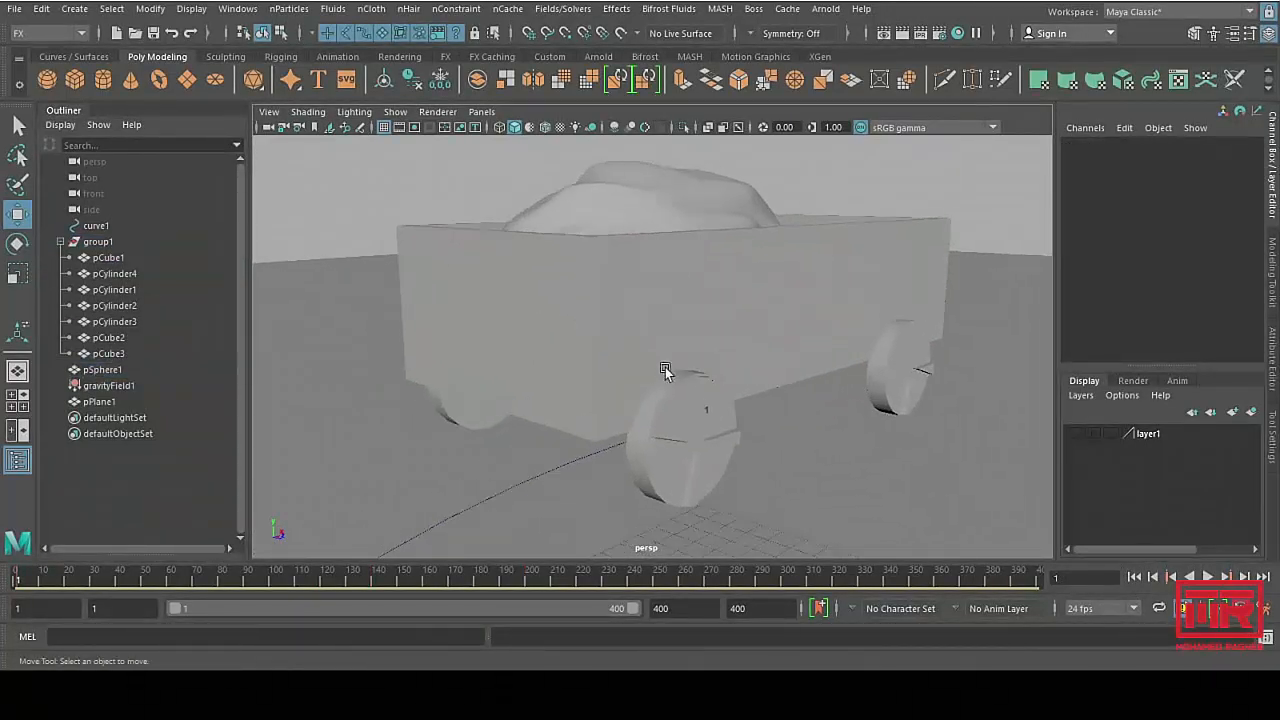
{"action": "left_click", "coordinate": [98, 241]}
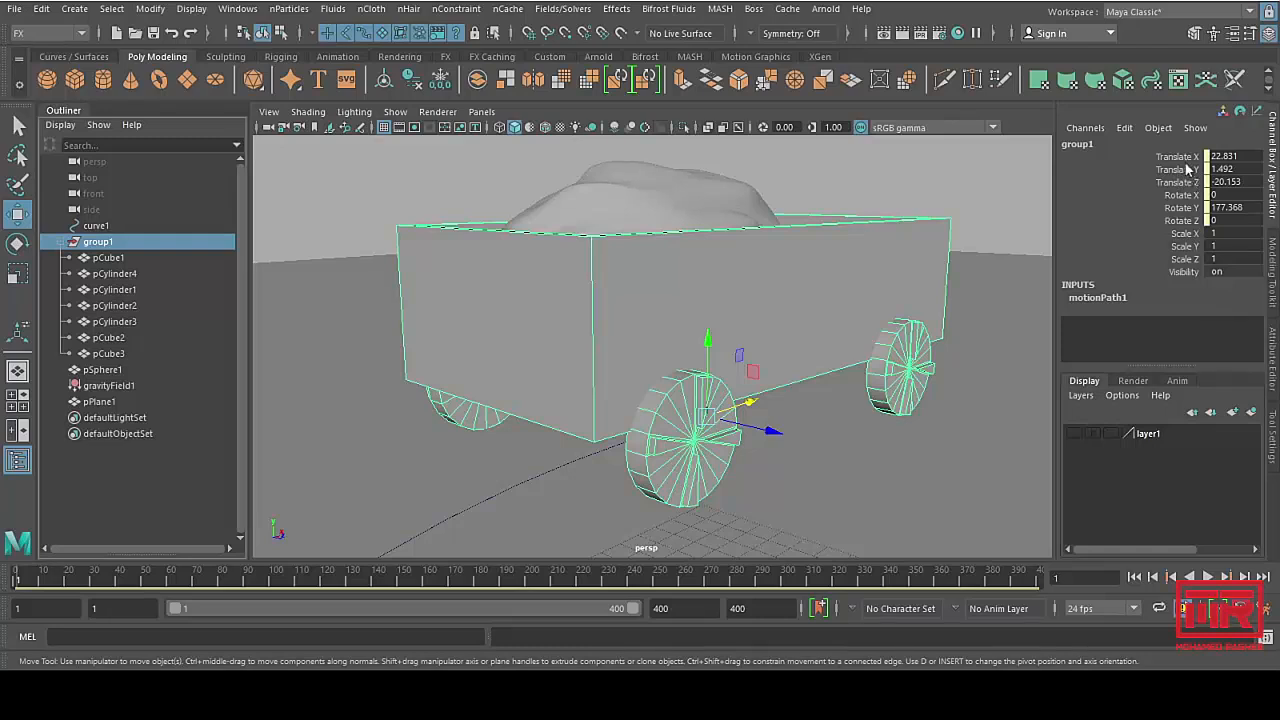
Step: Open the Expression Editor for group1's Translate Z channel, look over its settings, and close it
{"action": "left_click", "coordinate": [1173, 183]}
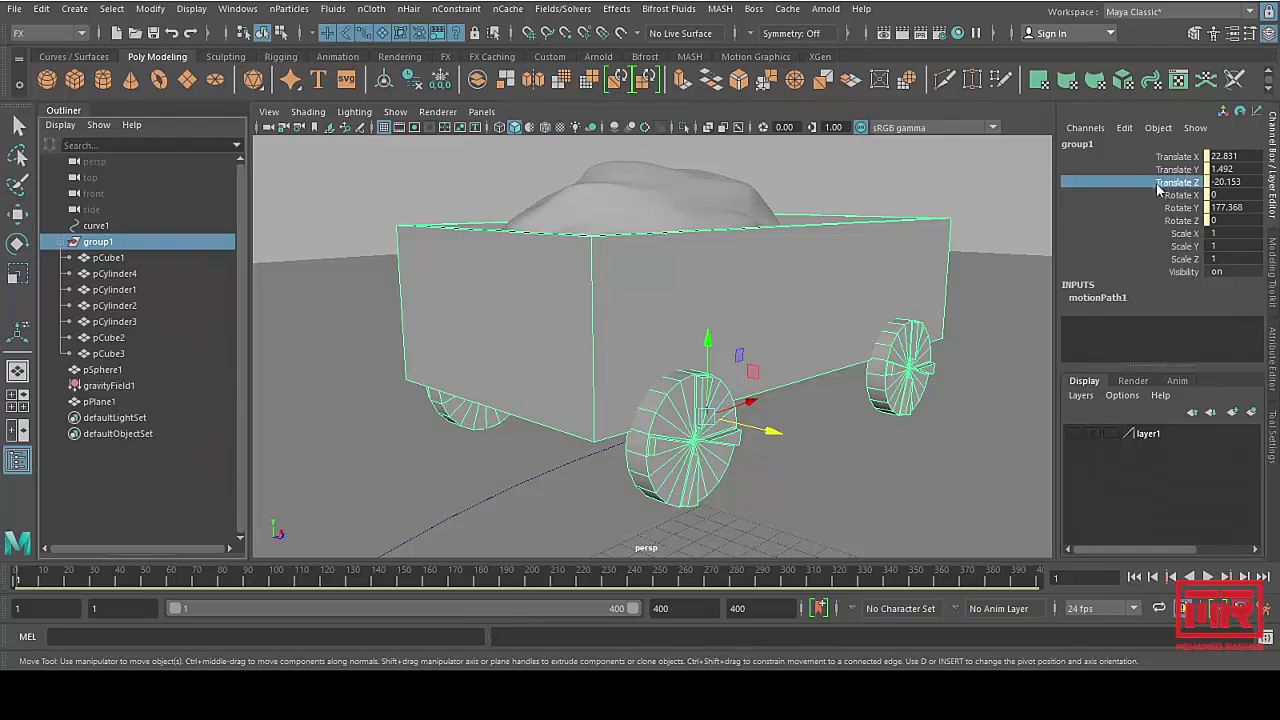
{"action": "left_click", "coordinate": [1125, 130]}
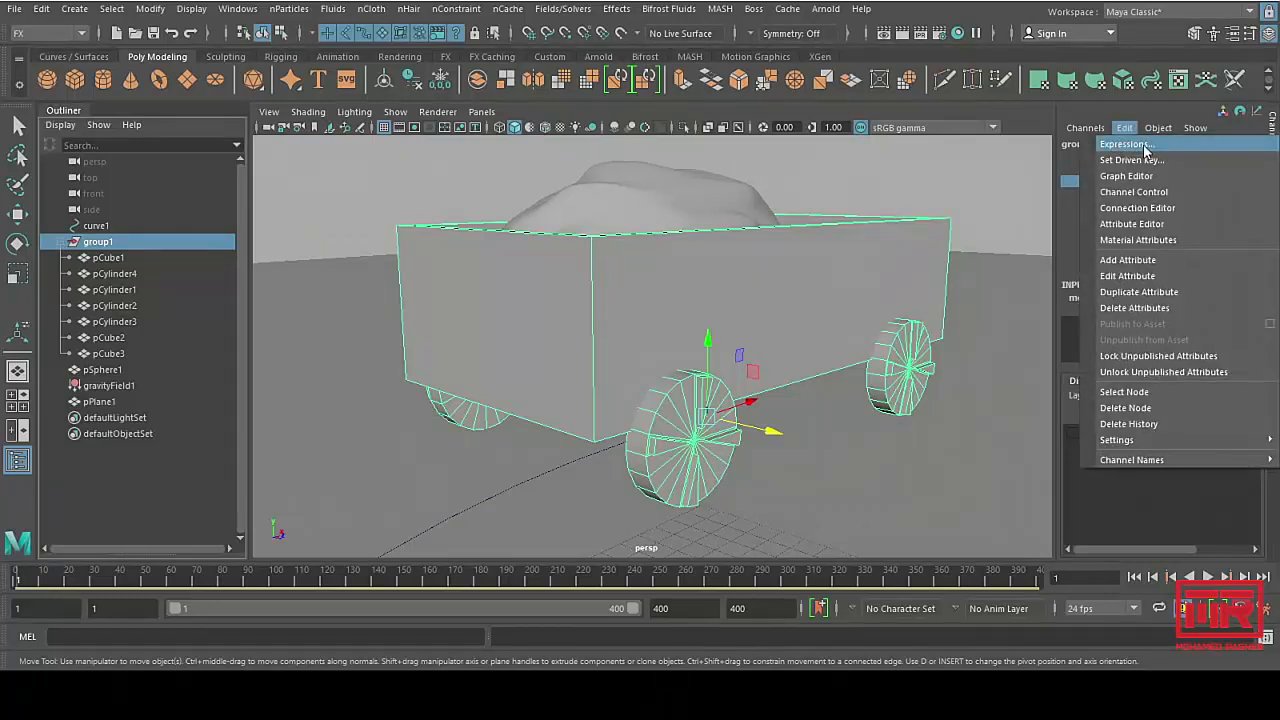
{"action": "left_click", "coordinate": [1147, 146]}
{"action": "left_click_drag", "start_coordinate": [846, 215], "coordinate": [783, 87]}
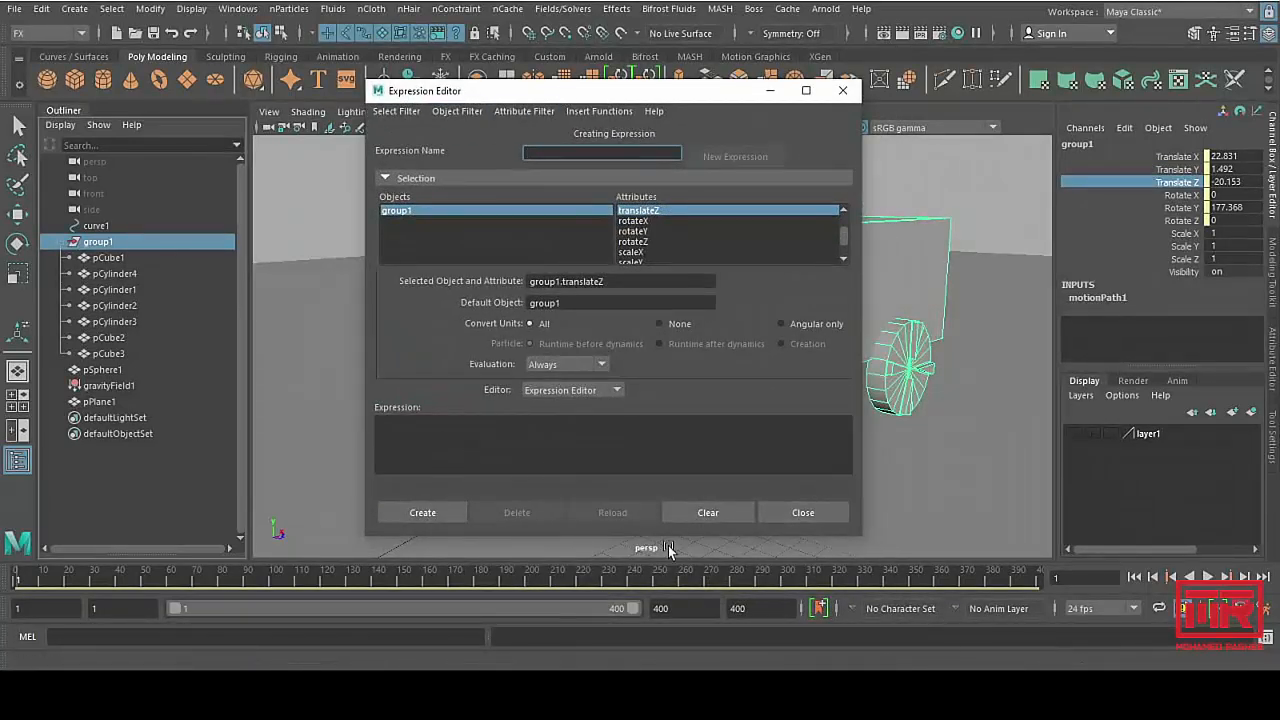
{"action": "left_click", "coordinate": [795, 513]}
Step: Reselect the whole cart group and check its Translate Z channel in the Expression Editor again
{"action": "left_click", "coordinate": [237, 12]}
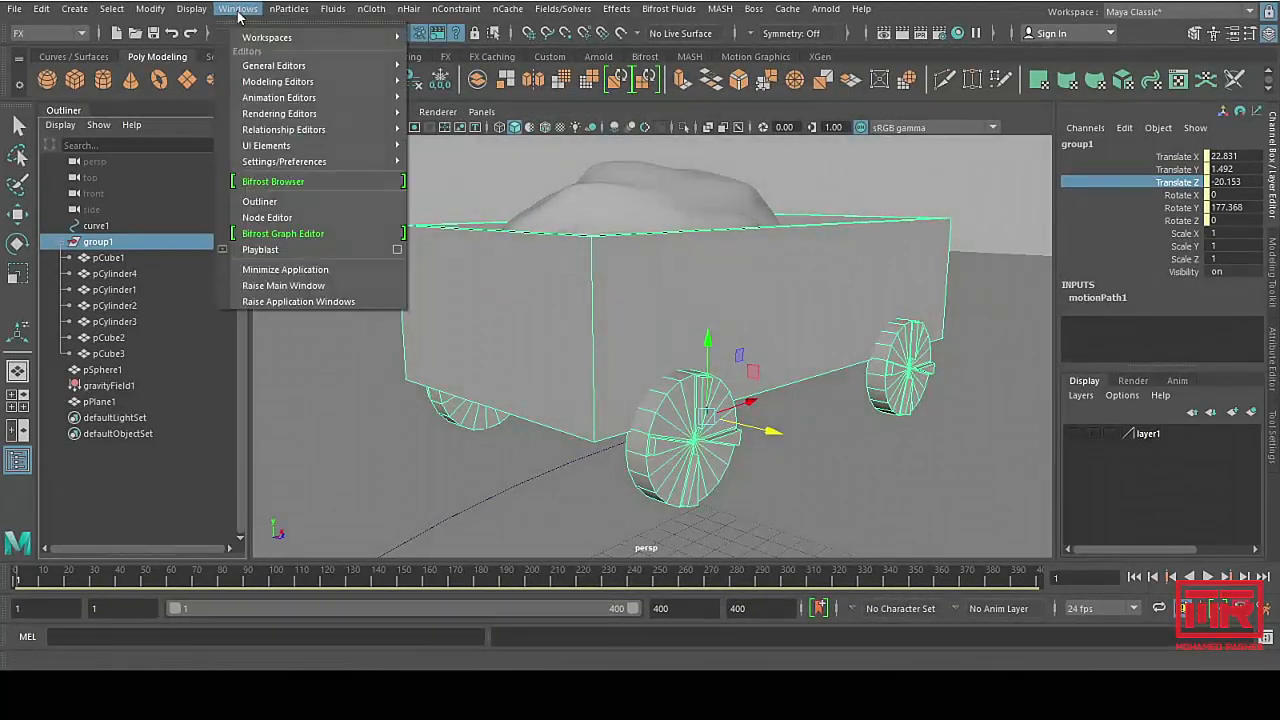
{"action": "mouse_move", "coordinate": [256, 98]}
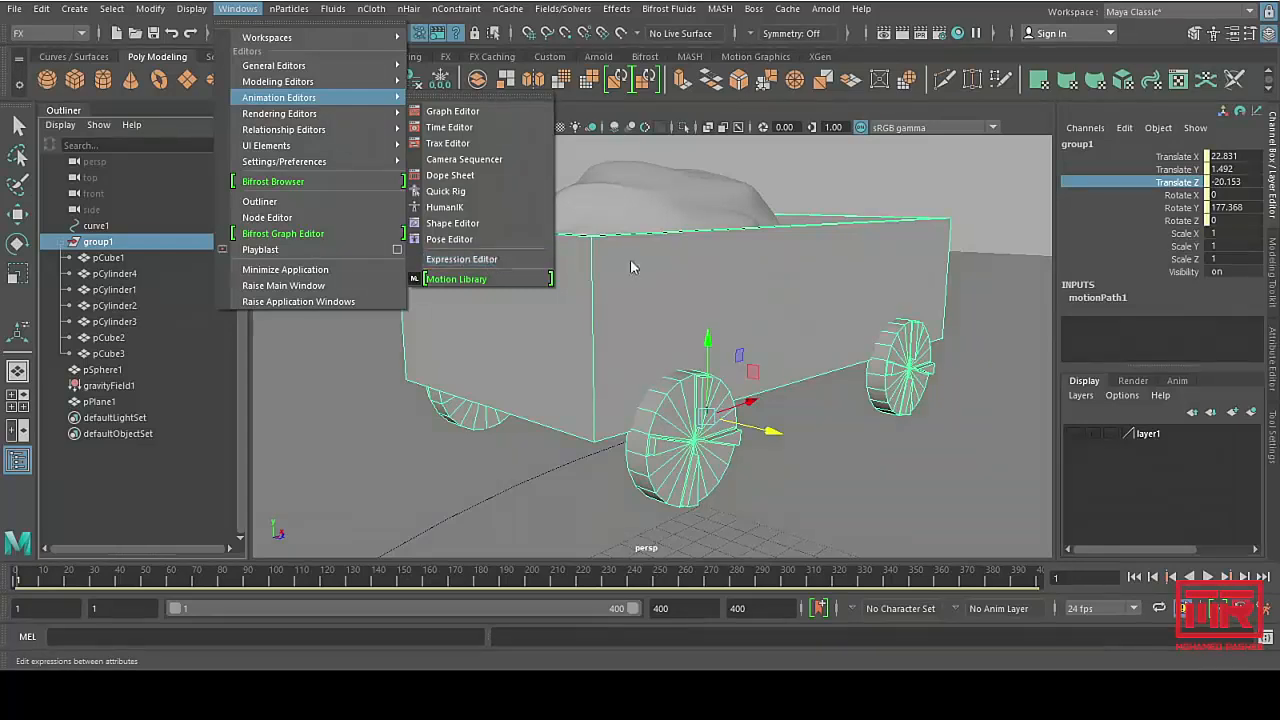
{"action": "left_click", "coordinate": [680, 475]}
{"action": "key", "text": "Up"}
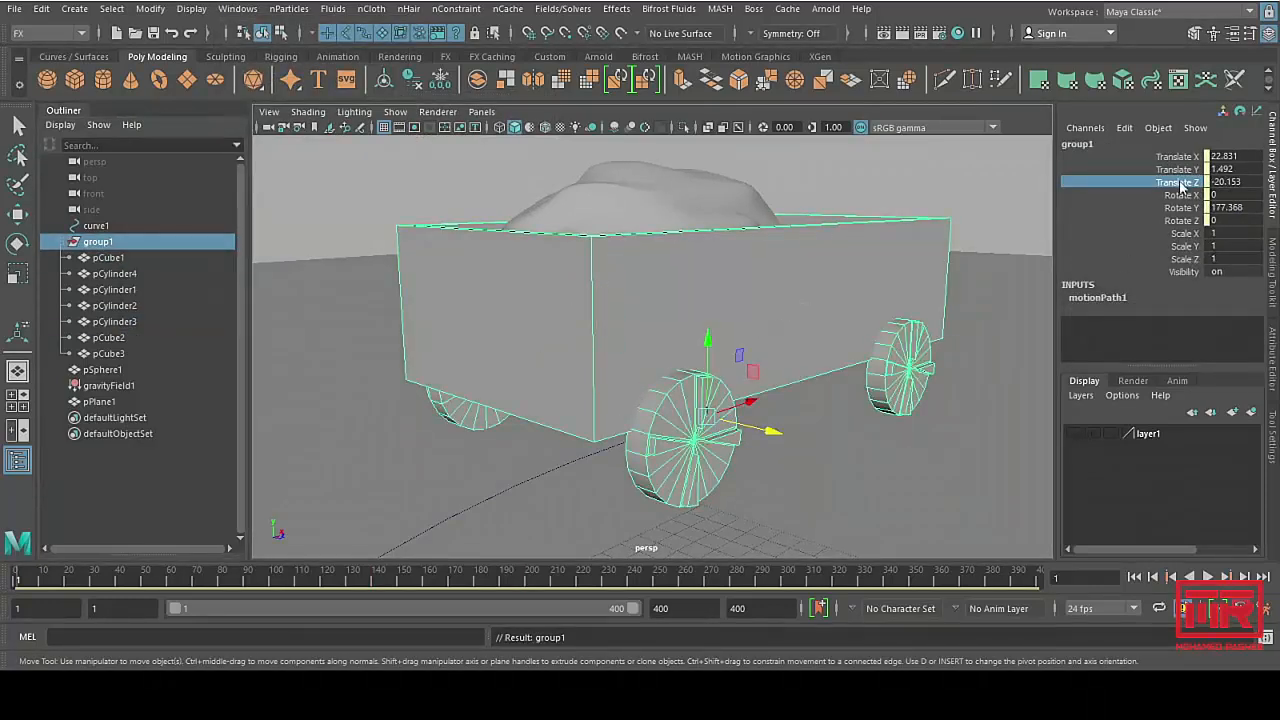
{"action": "left_click", "coordinate": [1125, 129]}
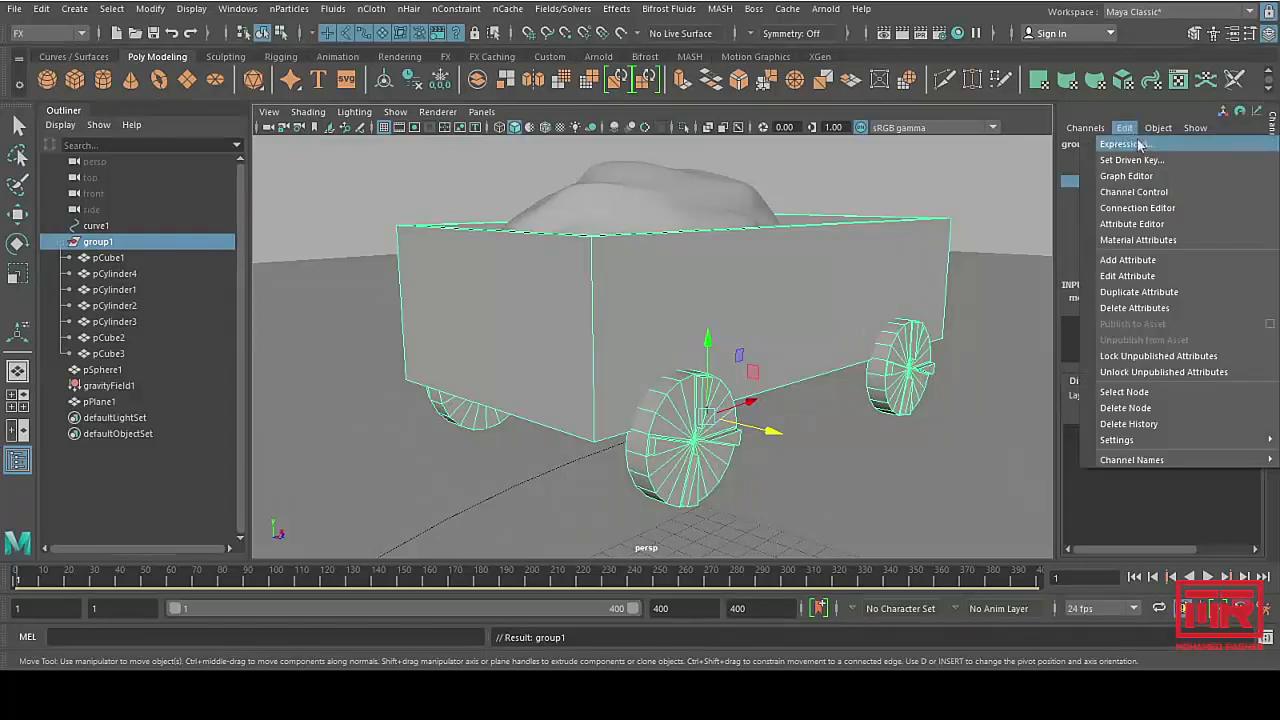
{"action": "left_click", "coordinate": [1141, 149]}
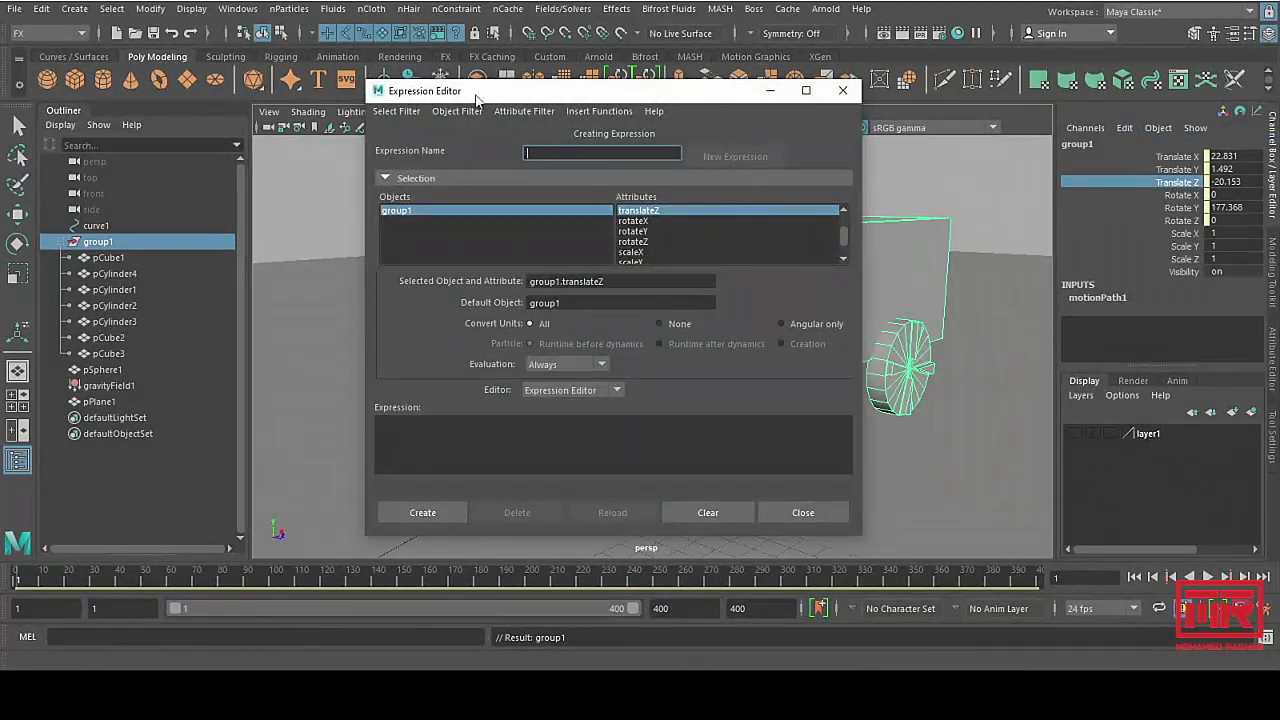
{"action": "left_click", "coordinate": [801, 510]}
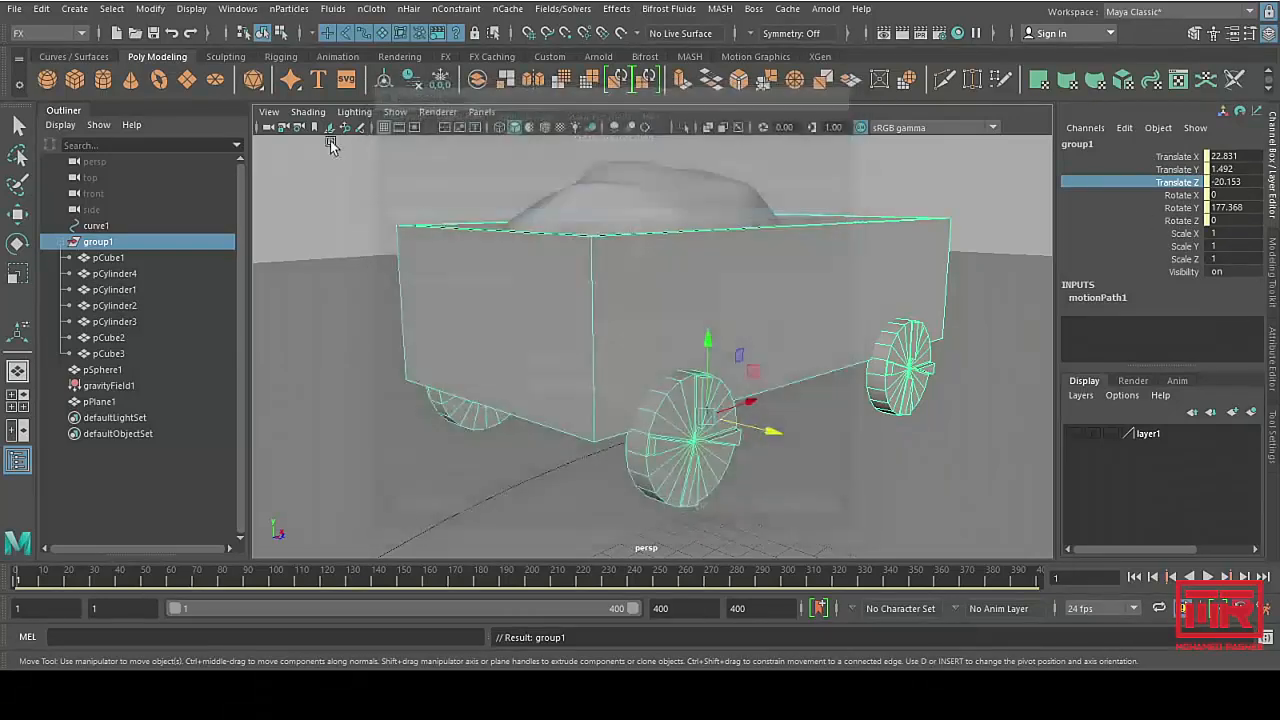
Step: Open the Expression Editor for group1 without a preselected channel, inspect its selected object and attribute entry, and close it
{"action": "left_click", "coordinate": [238, 9]}
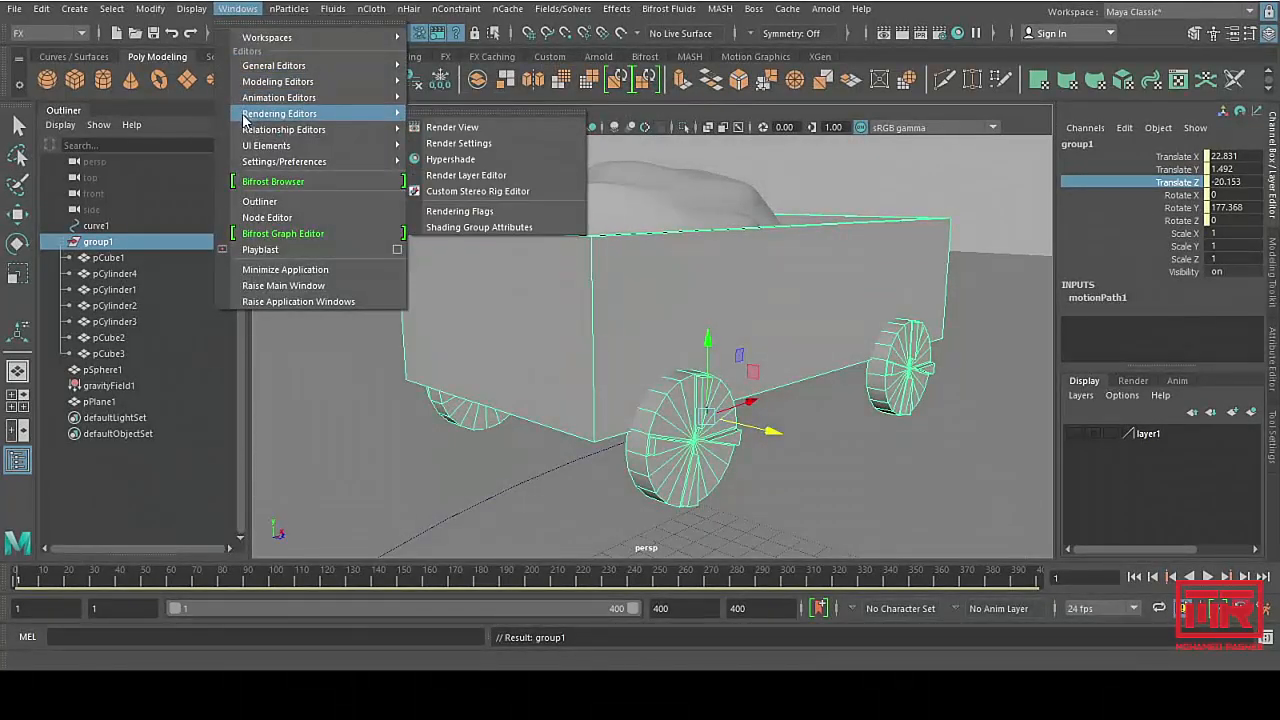
{"action": "mouse_move", "coordinate": [260, 132]}
{"action": "mouse_move", "coordinate": [290, 97]}
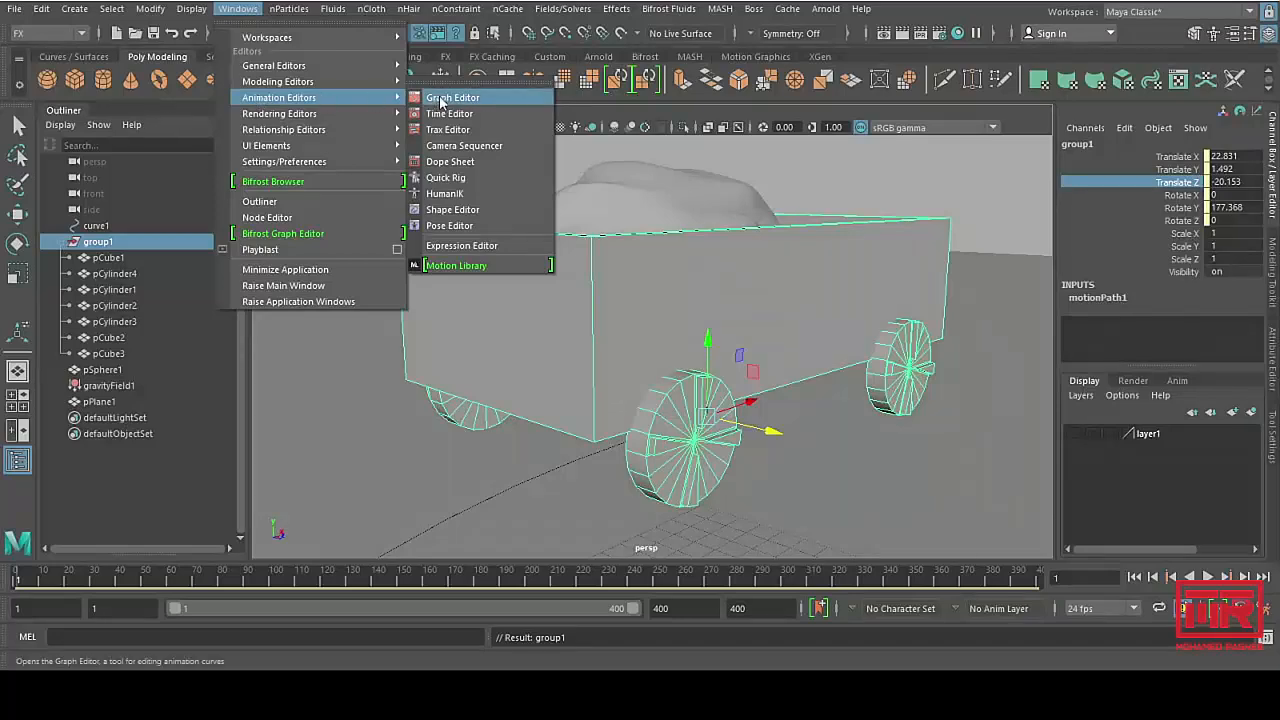
{"action": "left_click", "coordinate": [491, 245]}
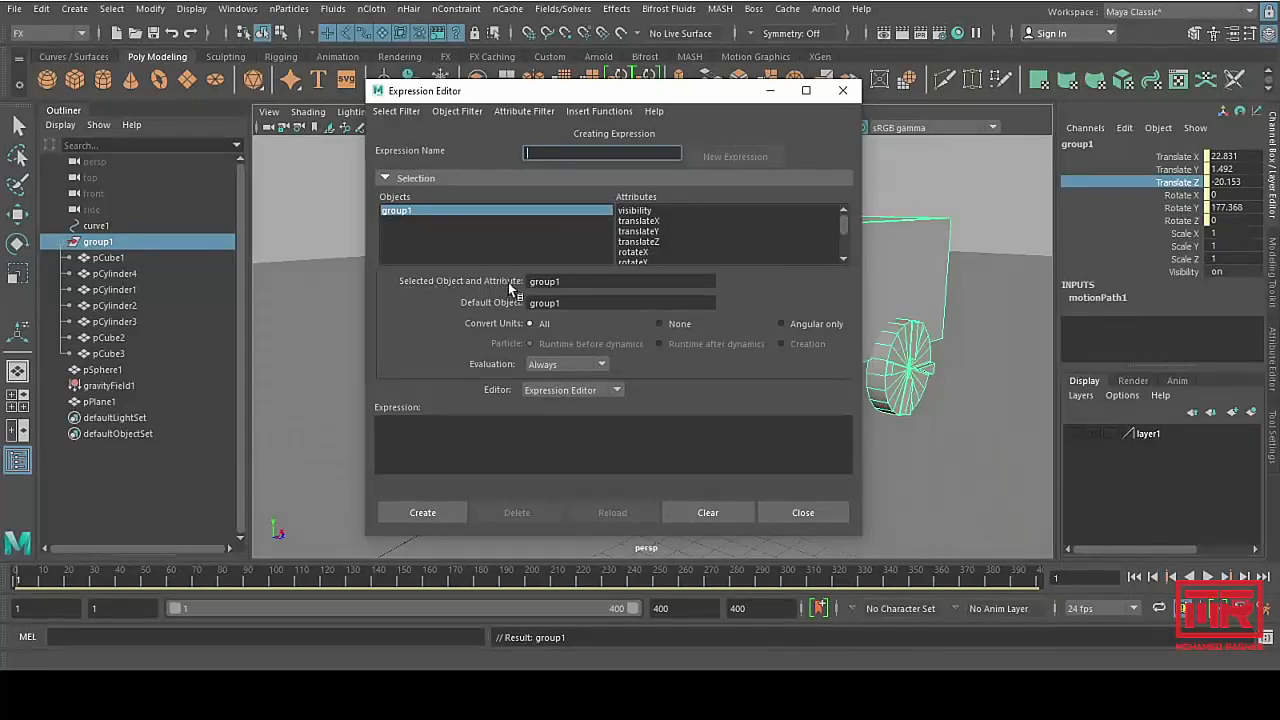
{"action": "left_click", "coordinate": [581, 283]}
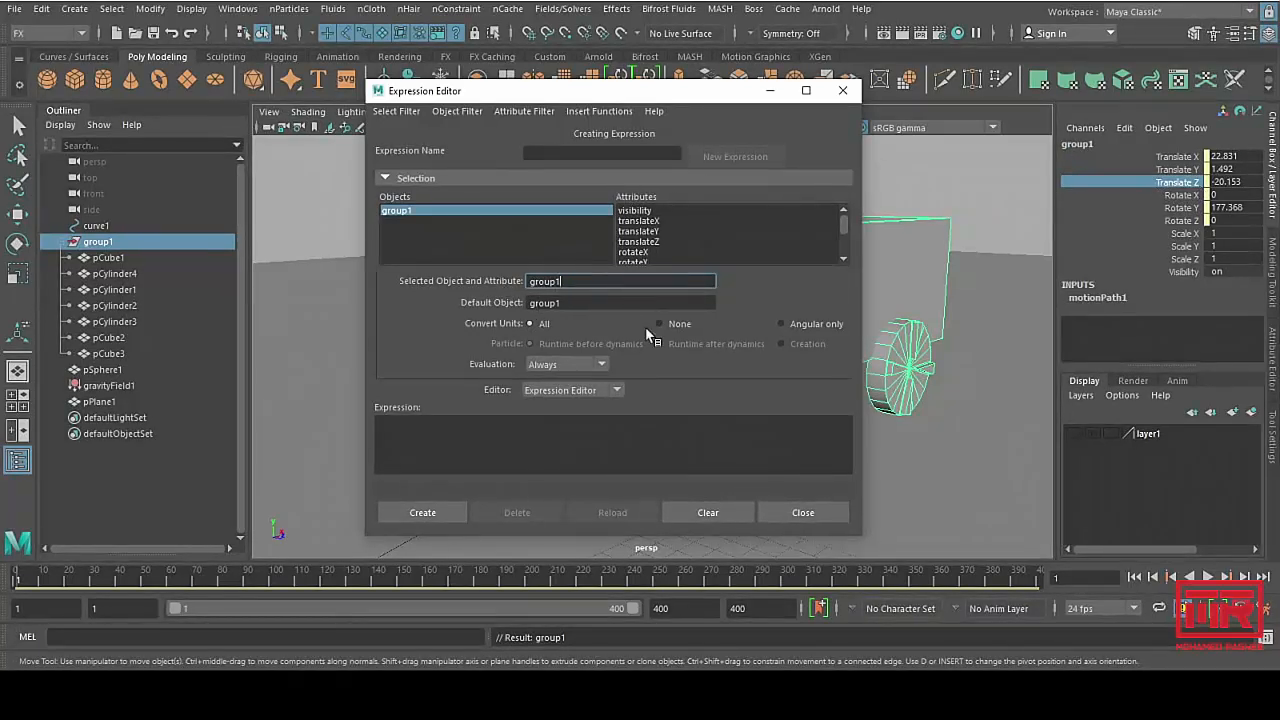
{"action": "left_click", "coordinate": [803, 514]}
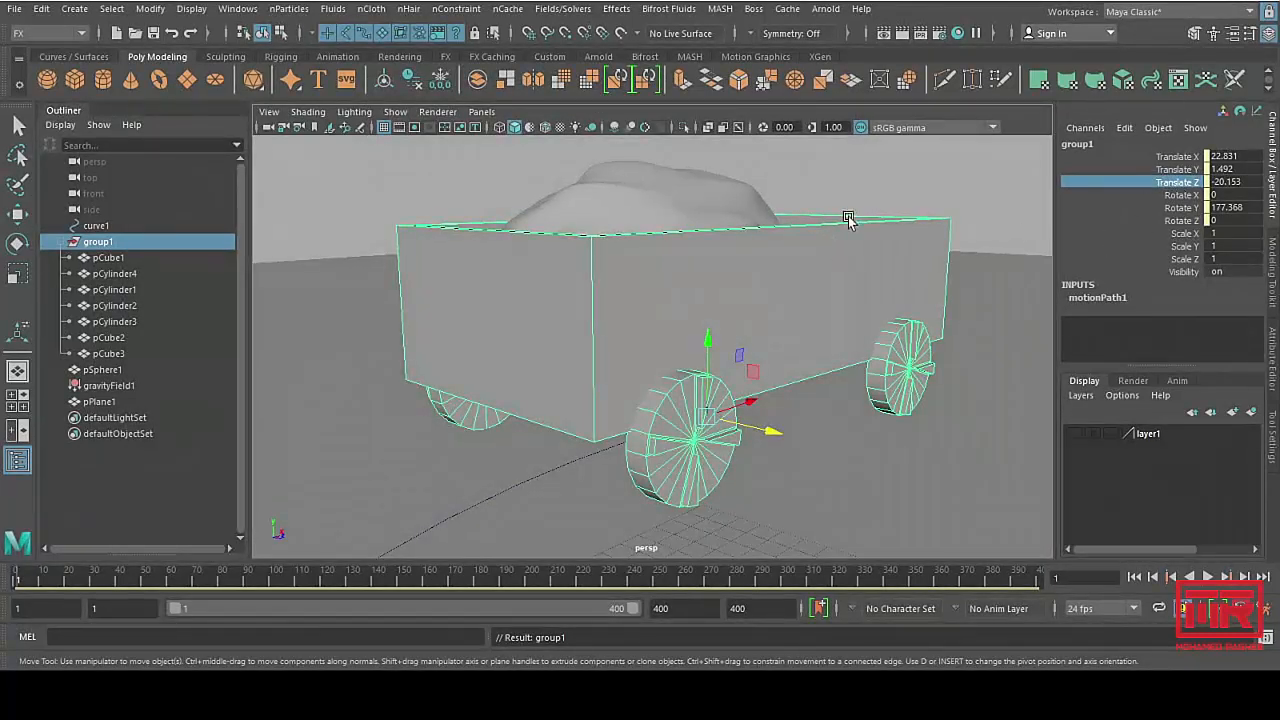
Step: Reopen the Expression Editor on group1's Translate Z, highlight the attribute name group1.translateZ, and close the editor
{"action": "left_click", "coordinate": [1126, 129]}
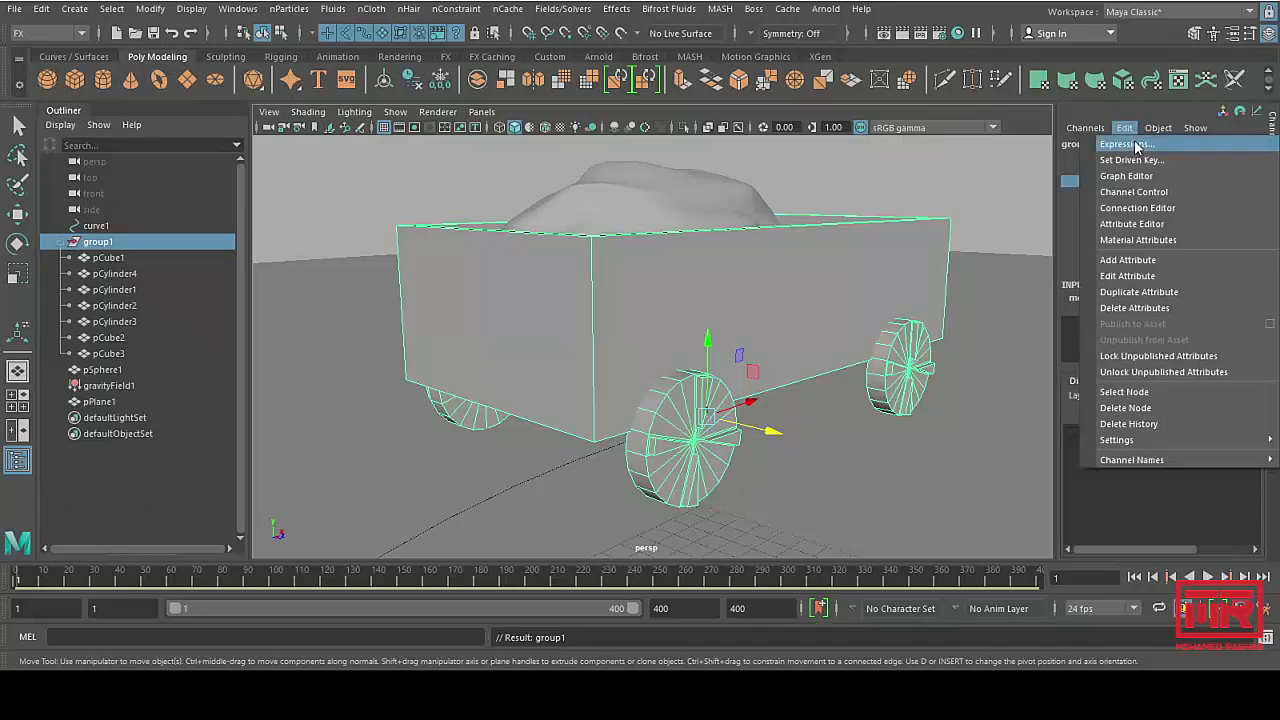
{"action": "left_click", "coordinate": [1128, 144]}
{"action": "left_click", "coordinate": [527, 152]}
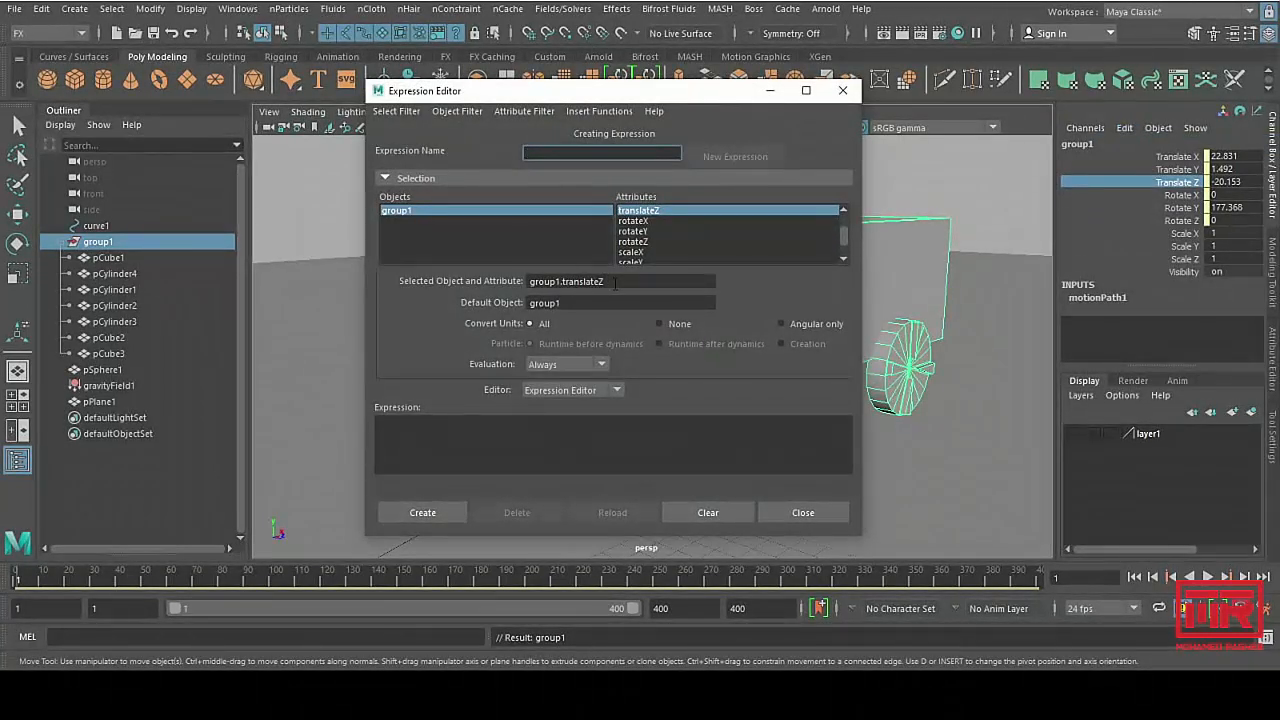
{"action": "left_click_drag", "start_coordinate": [626, 283], "coordinate": [486, 283]}
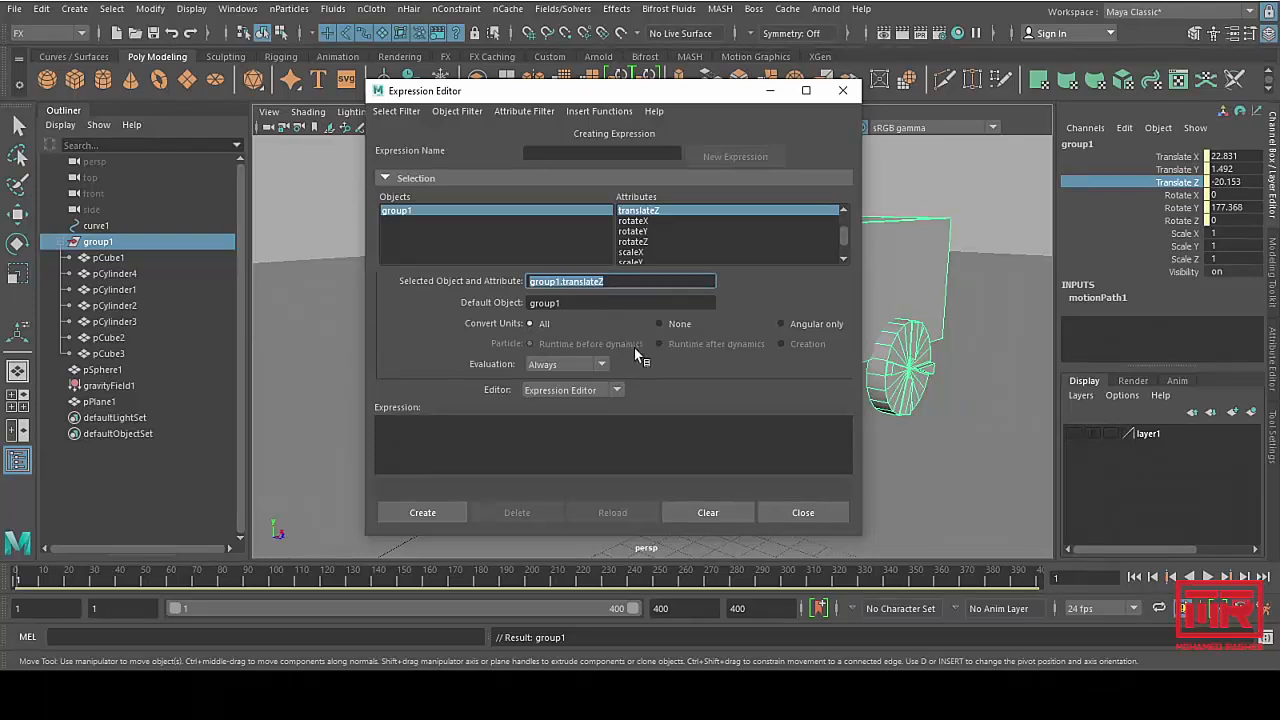
{"action": "left_click", "coordinate": [791, 512]}
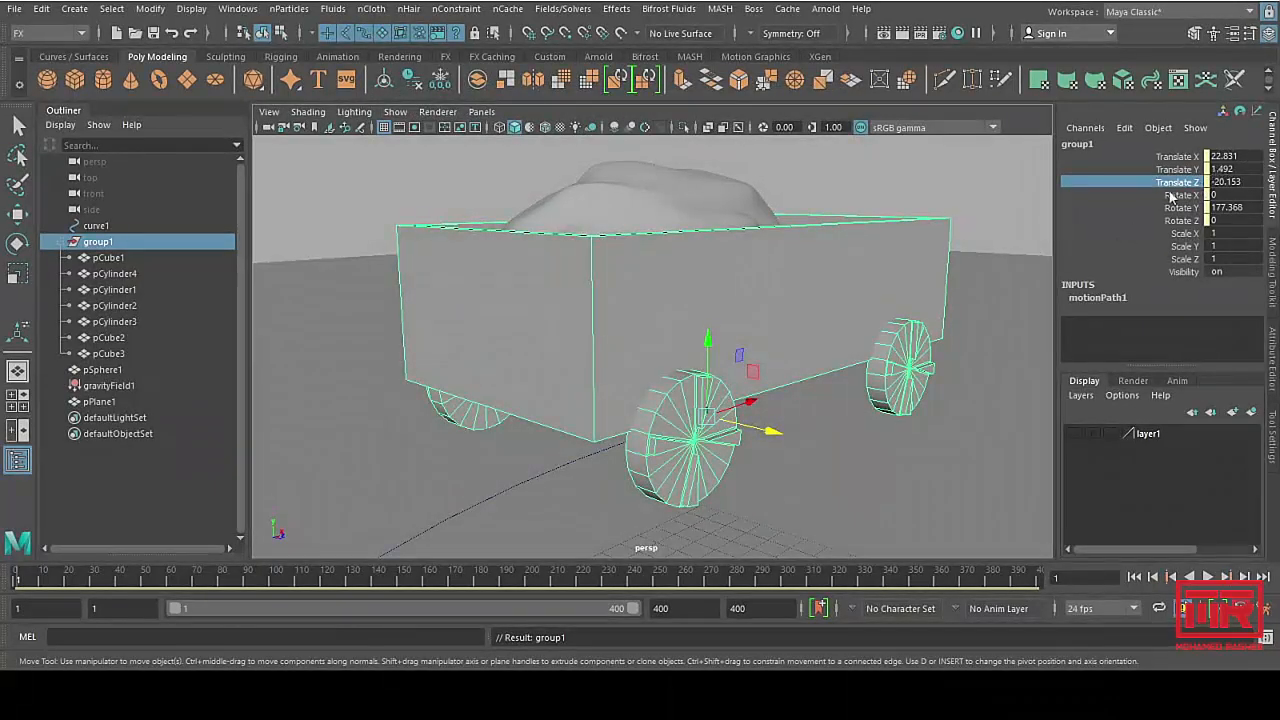
Step: Test-rotate the front wheel pCylinder3 about its Z axis to check its rolling direction, and undo the rotation
{"action": "left_click", "coordinate": [669, 459]}
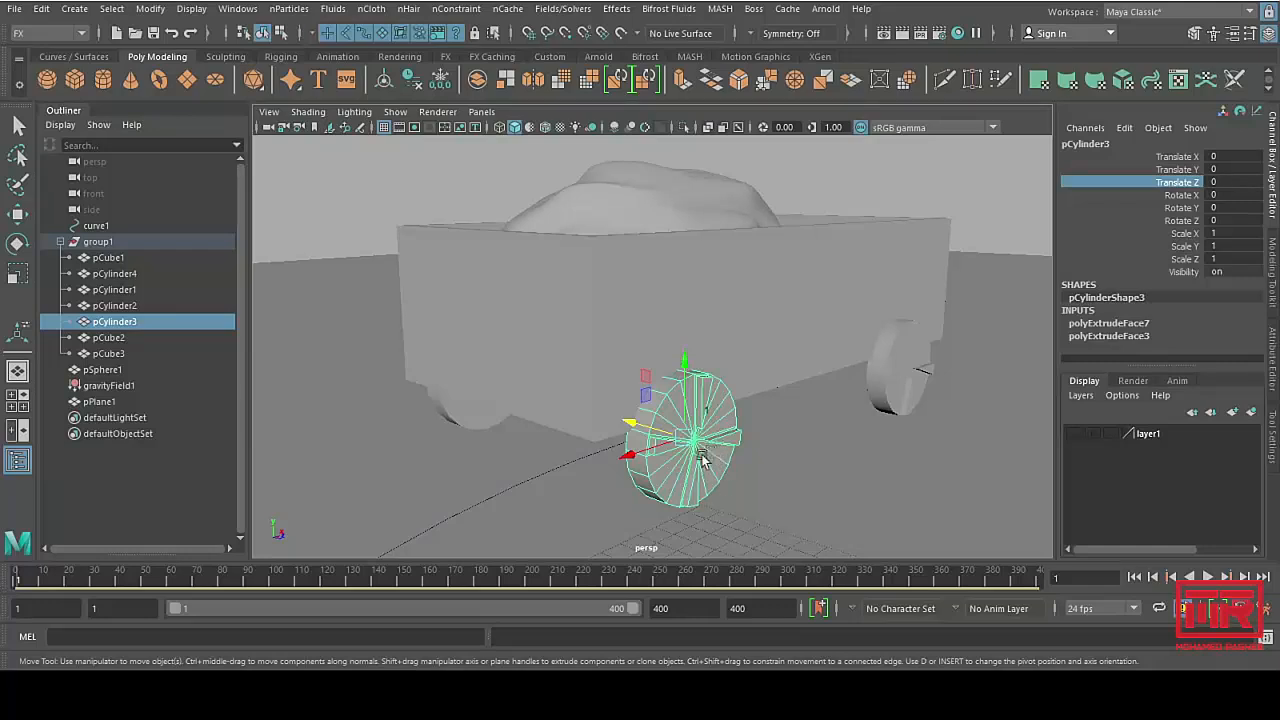
{"action": "key", "text": "e"}
{"action": "left_click_drag", "start_coordinate": [699, 459], "coordinate": [633, 405]}
{"action": "key", "text": "ctrl+z"}
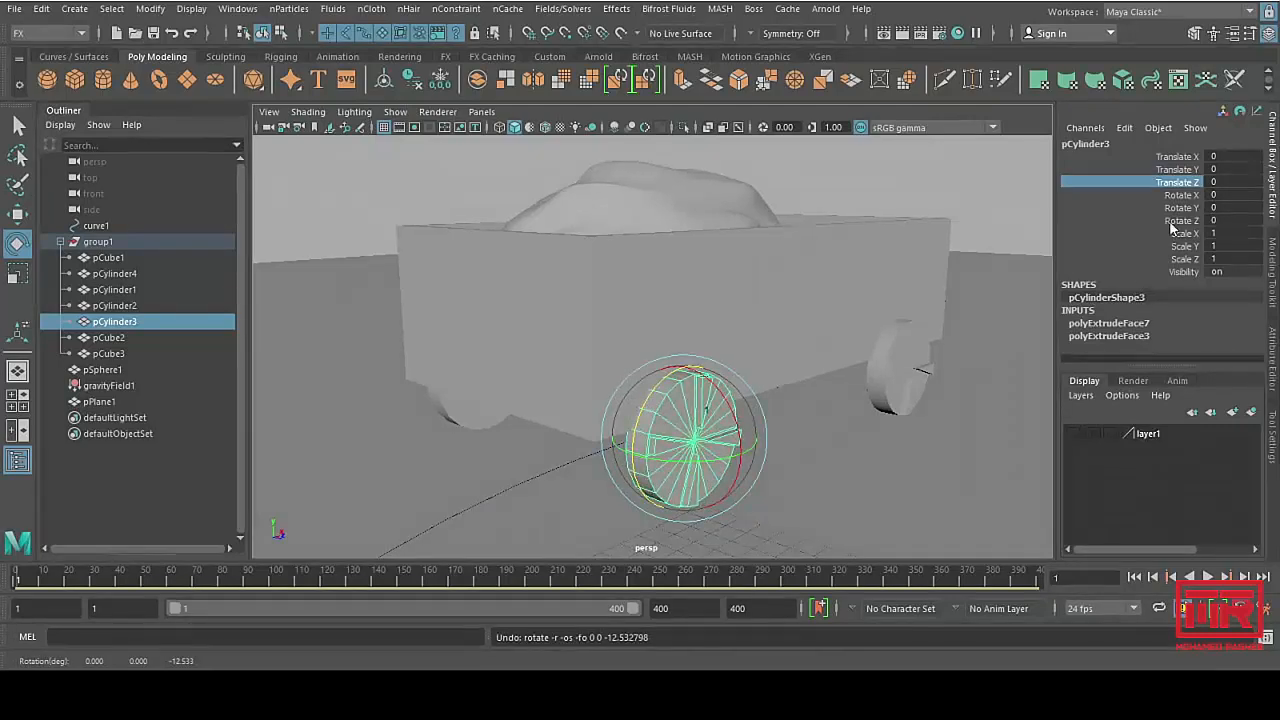
Step: Open the Expression Editor for pCylinder3's Rotate Z channel and copy the attribute name pCylinder3.rotateZ
{"action": "left_click", "coordinate": [1170, 222]}
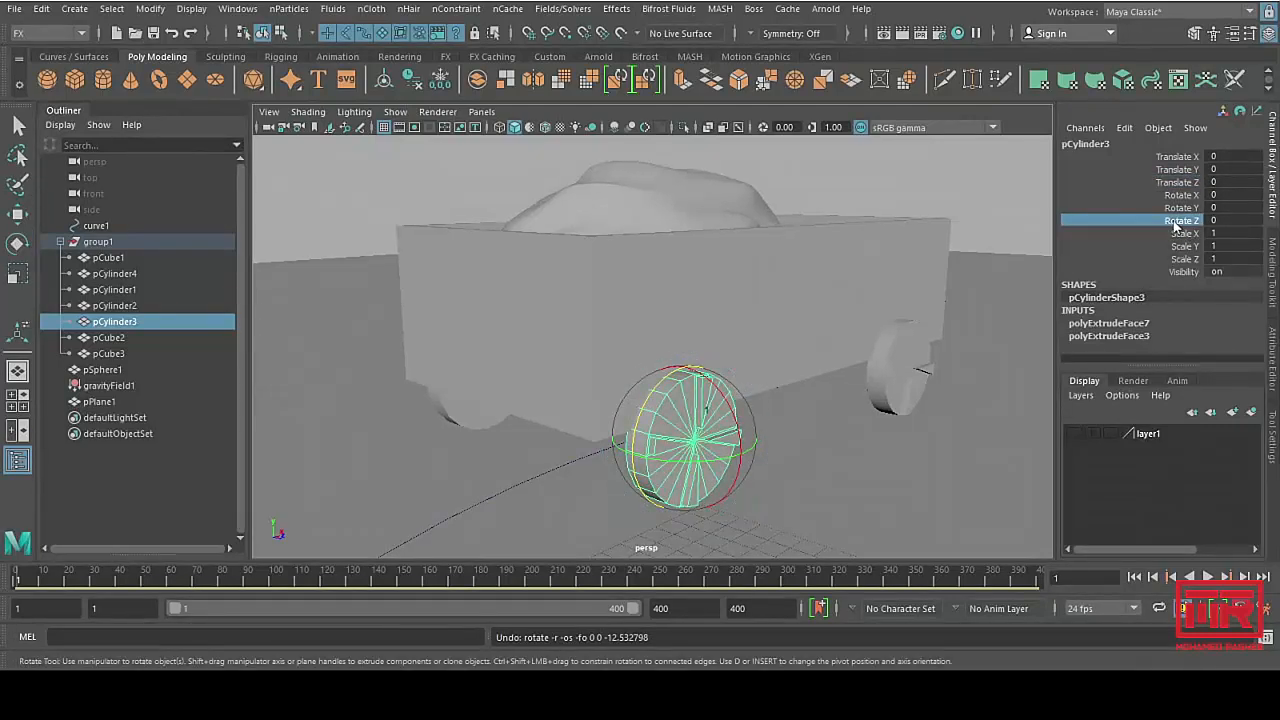
{"action": "left_click", "coordinate": [1122, 130]}
{"action": "left_click", "coordinate": [1126, 143]}
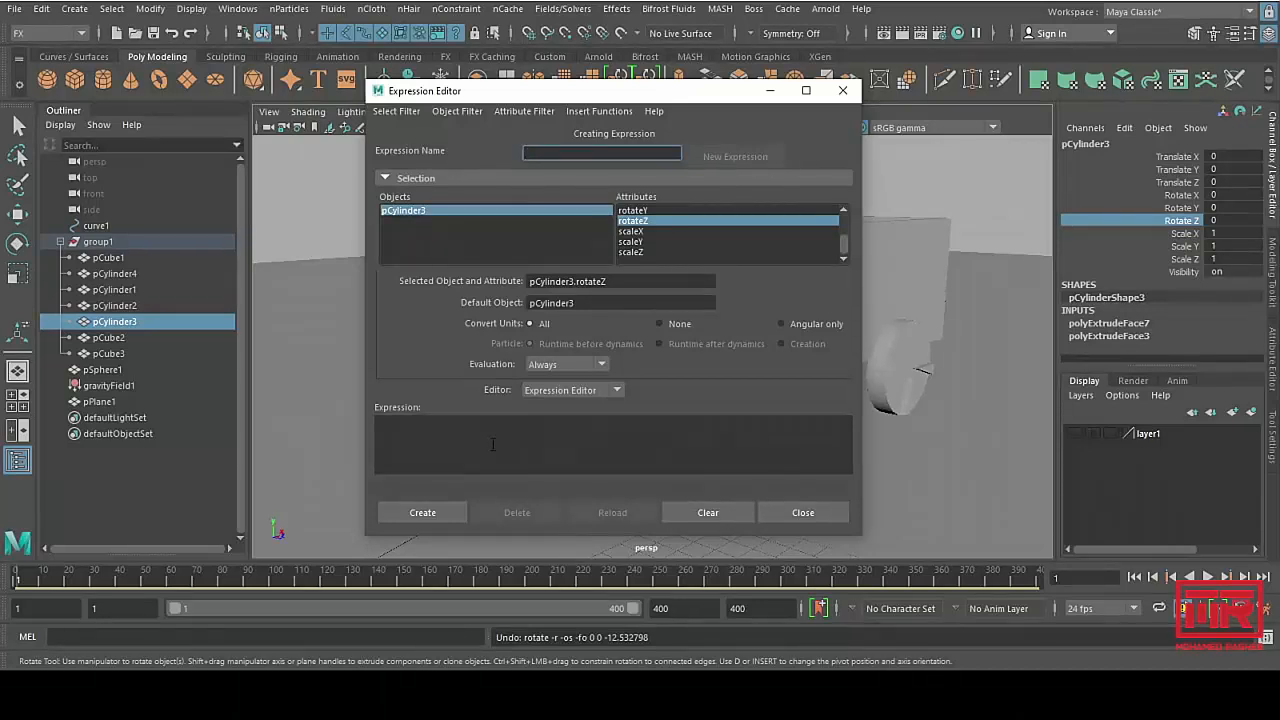
{"action": "left_click_drag", "start_coordinate": [528, 281], "coordinate": [620, 283]}
{"action": "key", "text": "ctrl+c"}
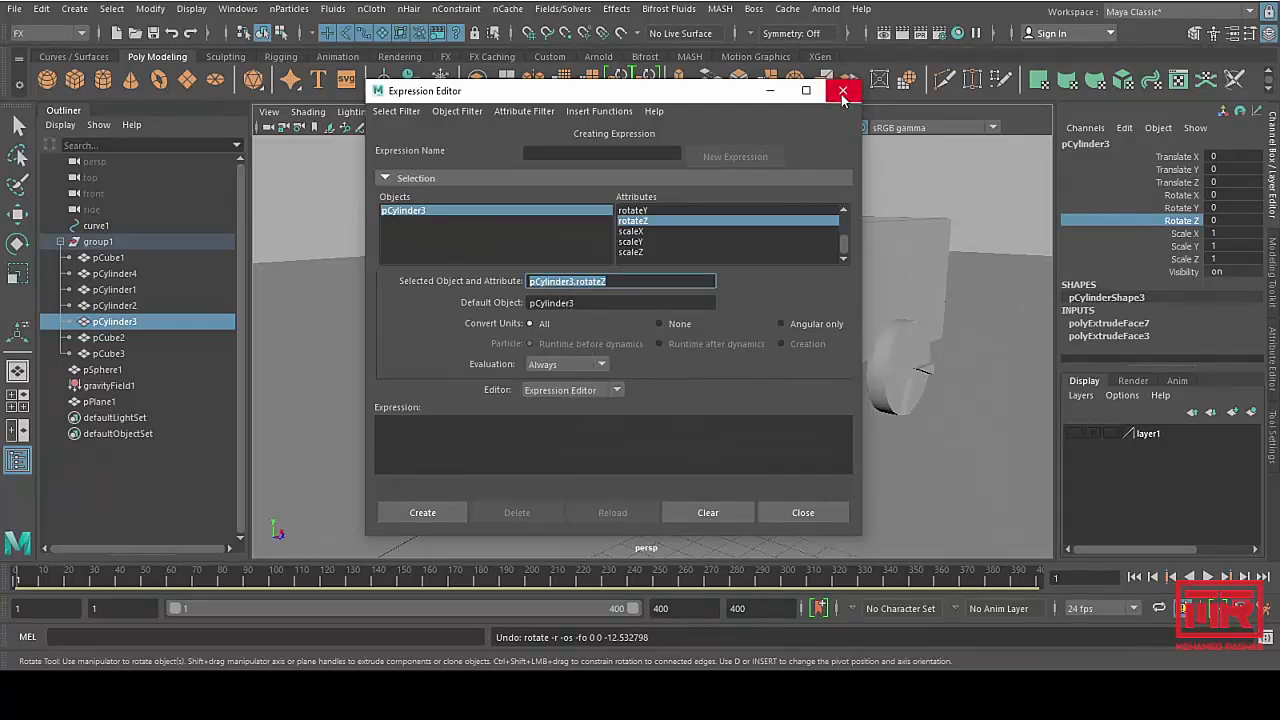
Step: Create the expression pCylinder3.rotateZ=group1.translateZ and close the Expression Editor
{"action": "left_click_drag", "start_coordinate": [699, 92], "coordinate": [660, 412]}
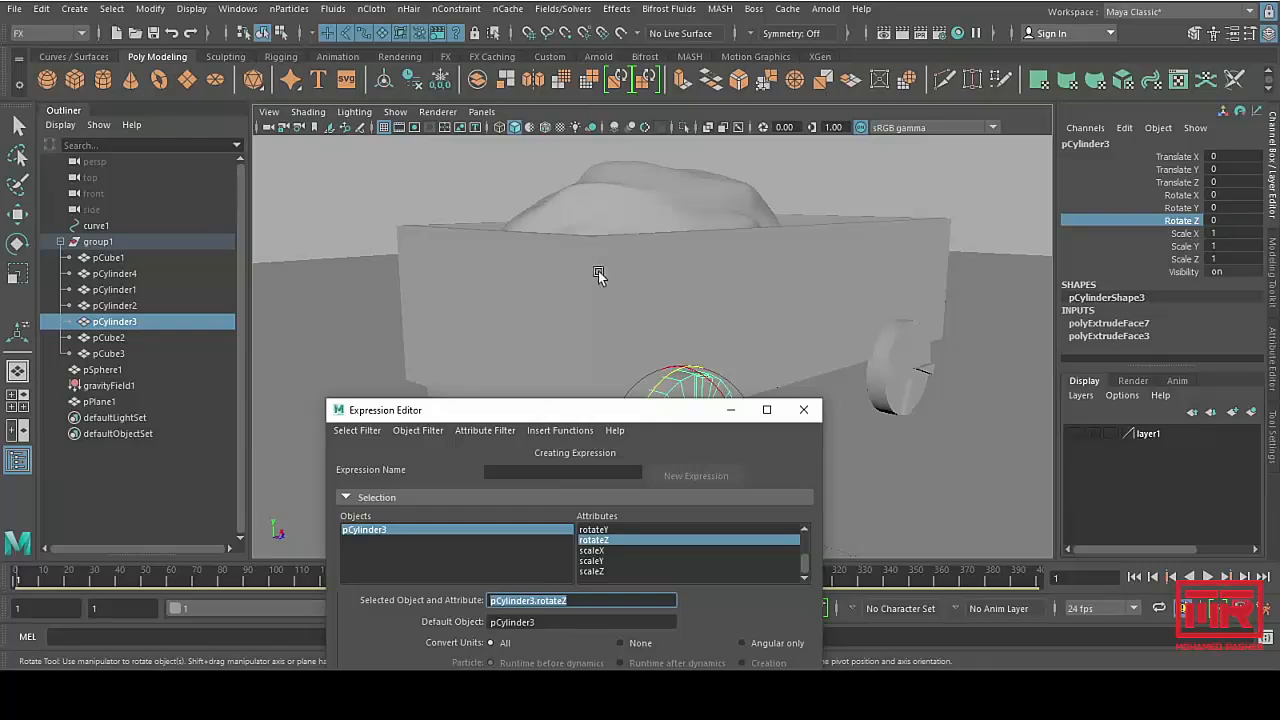
{"action": "left_click_drag", "start_coordinate": [600, 410], "coordinate": [664, 121]}
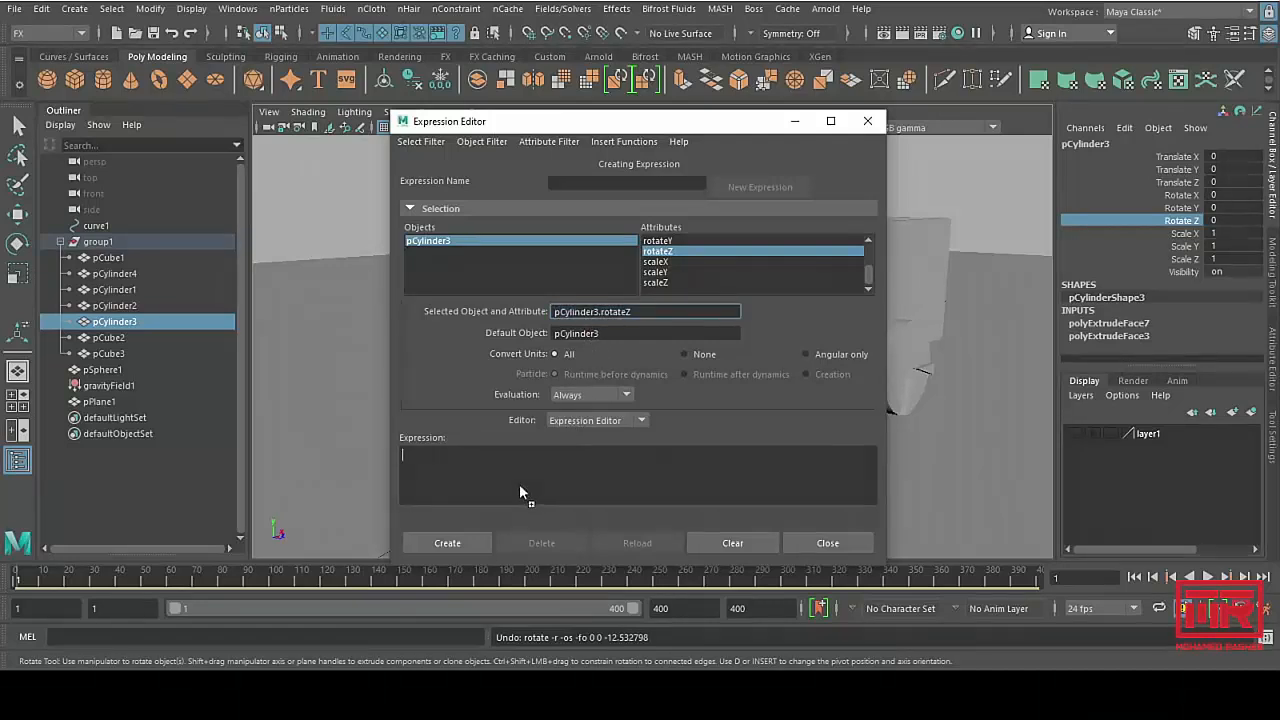
{"action": "left_click", "coordinate": [425, 472]}
{"action": "key", "text": "ctrl+v"}
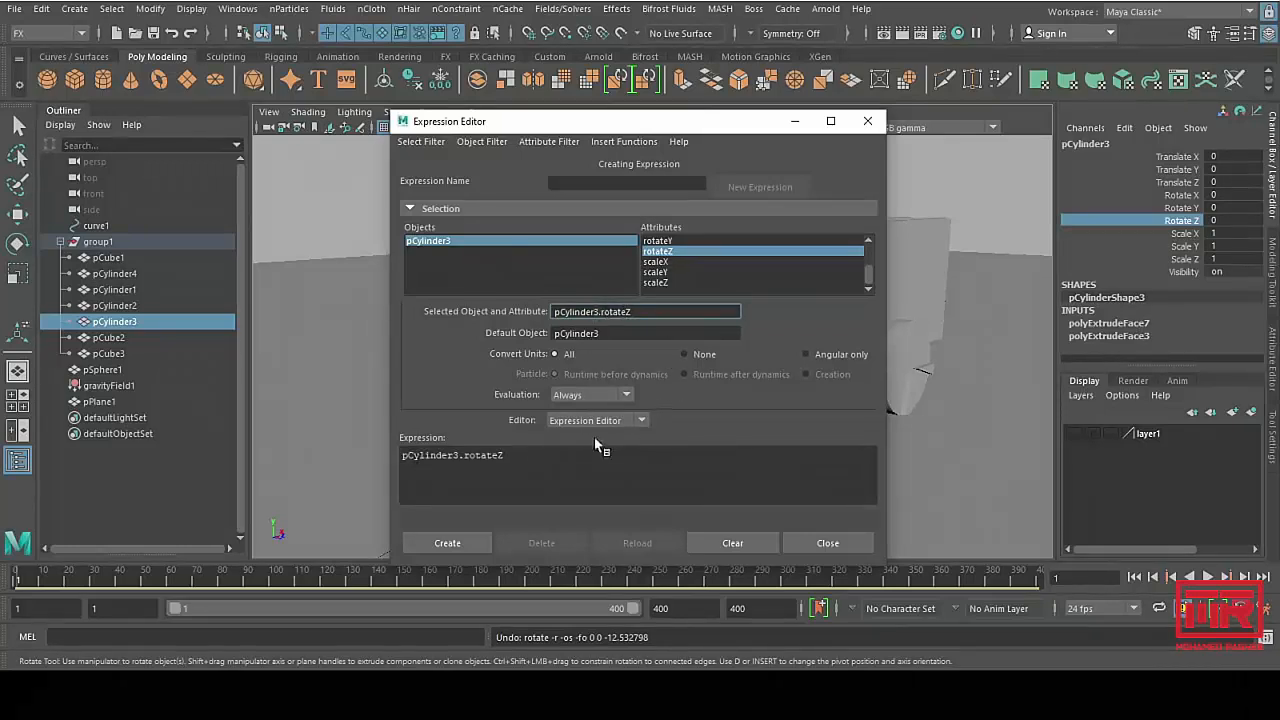
{"action": "left_click_drag", "start_coordinate": [597, 127], "coordinate": [604, 62]}
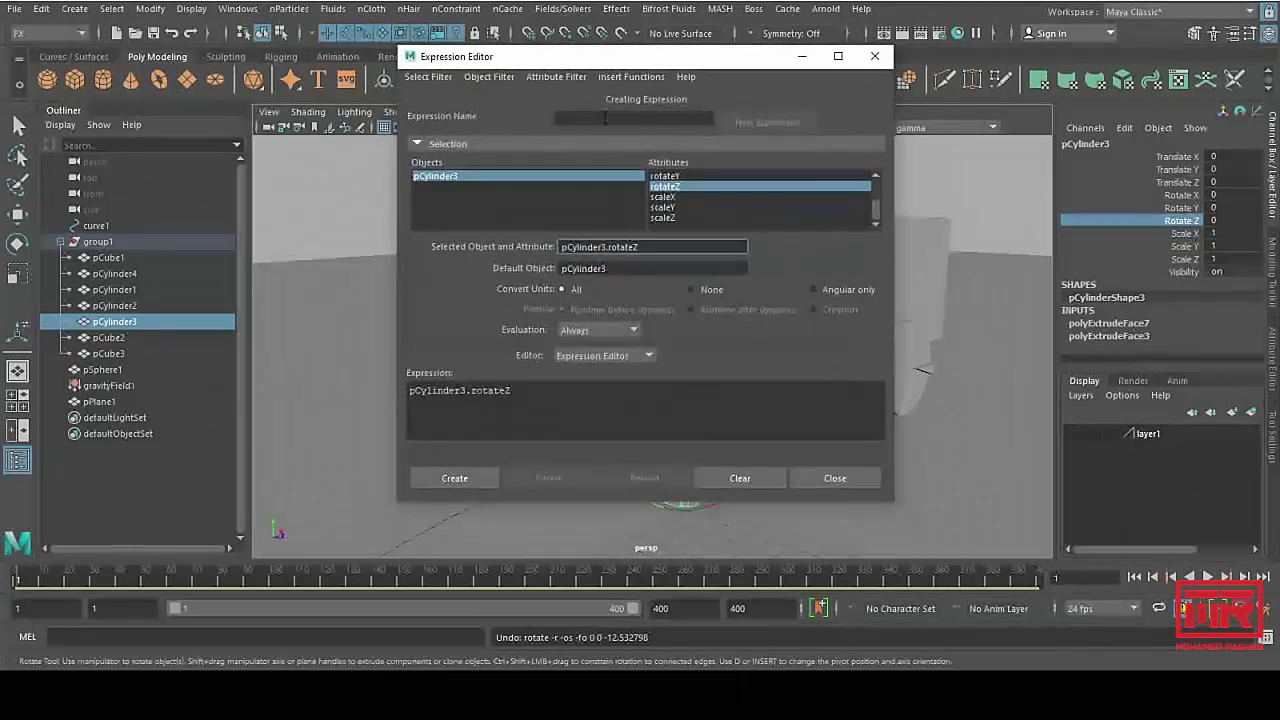
{"action": "left_click", "coordinate": [533, 395]}
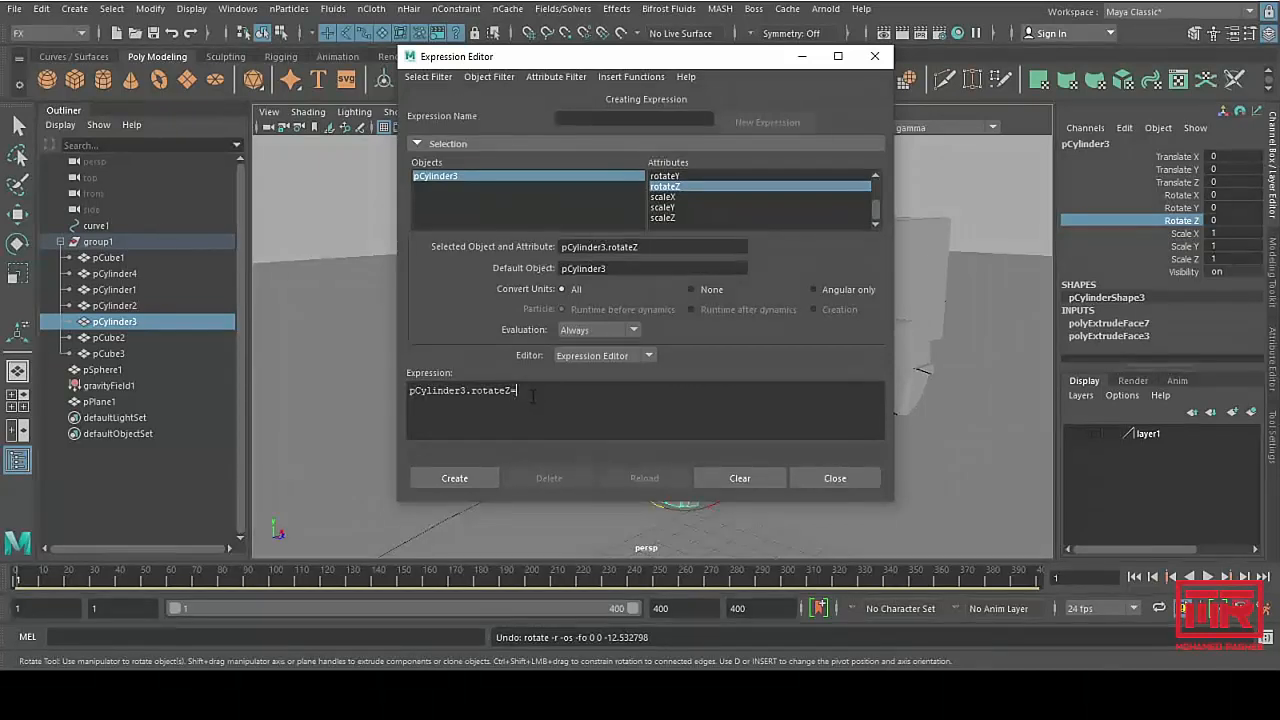
{"action": "type", "text": "=group1.translateZ"}
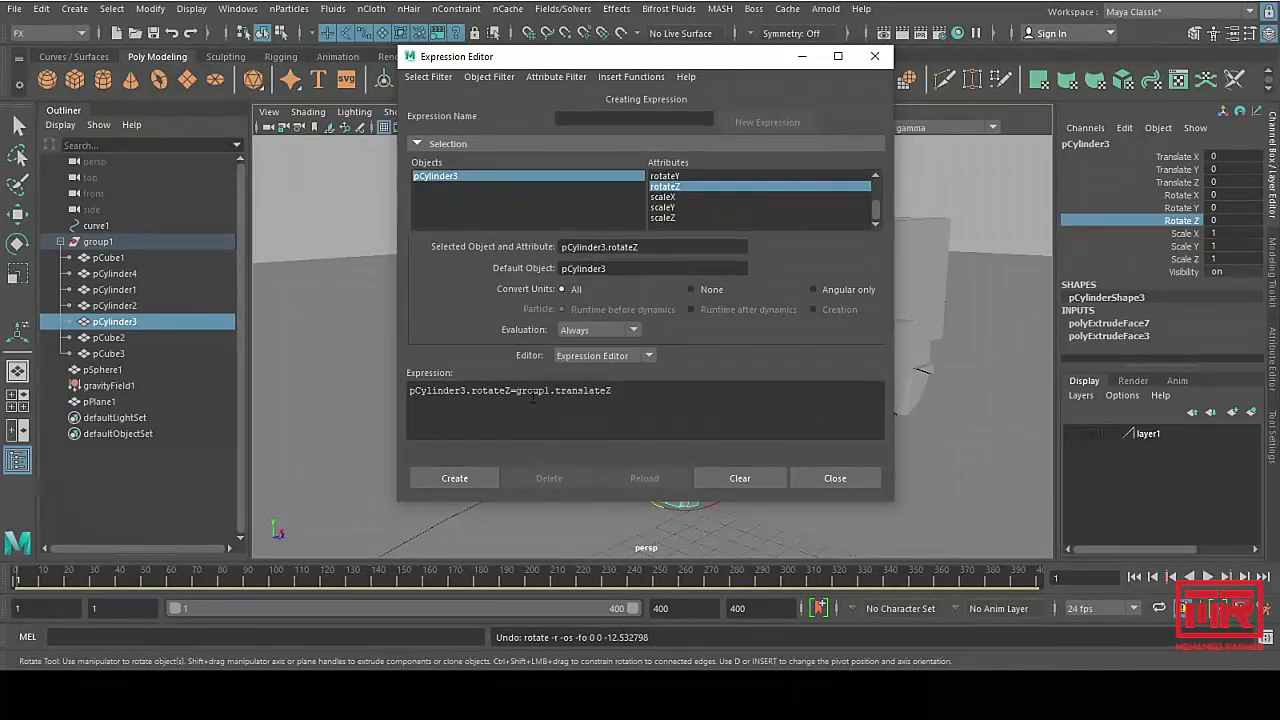
{"action": "left_click", "coordinate": [455, 476]}
{"action": "left_click", "coordinate": [813, 479]}
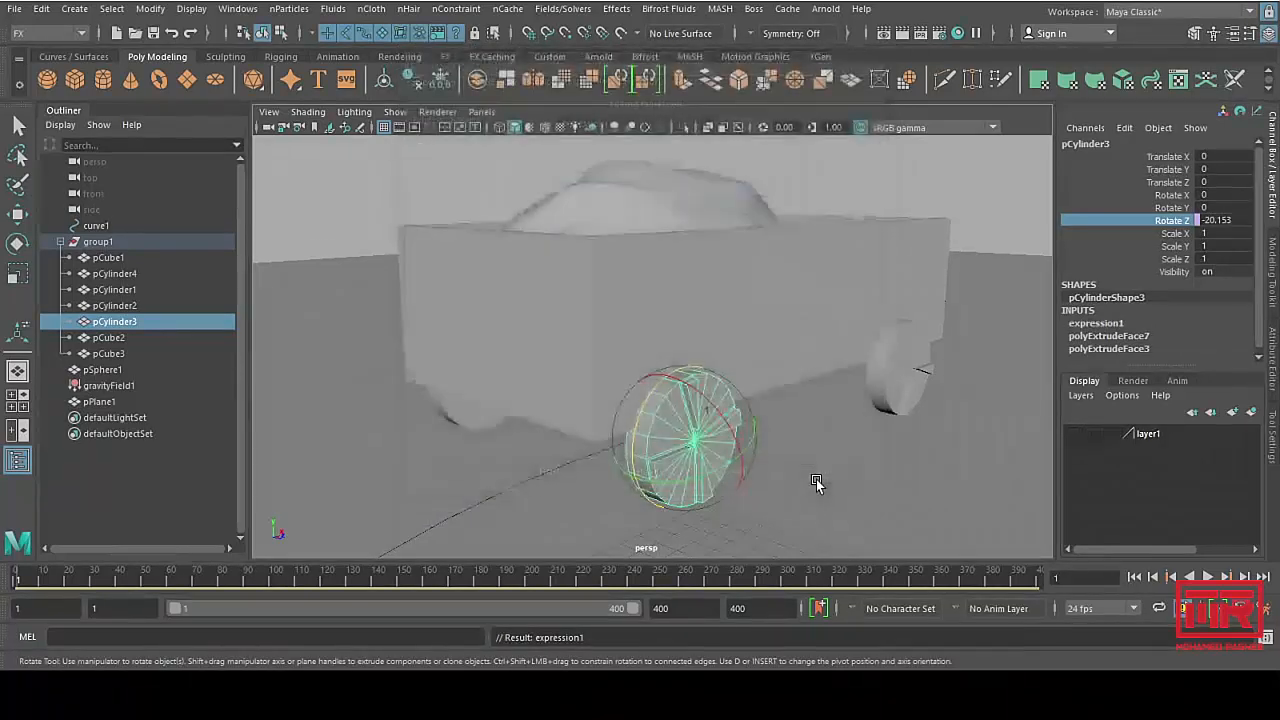
Step: Step through the animation up to frame 19 to check how the front wheel rotates, and return to frame 1
{"action": "left_click", "coordinate": [1246, 579]}
{"action": "left_click", "coordinate": [1246, 579]}
{"action": "left_click", "coordinate": [1247, 581]}
{"action": "left_click", "coordinate": [1247, 581]}
{"action": "left_click", "coordinate": [1247, 581]}
{"action": "left_click", "coordinate": [1247, 581]}
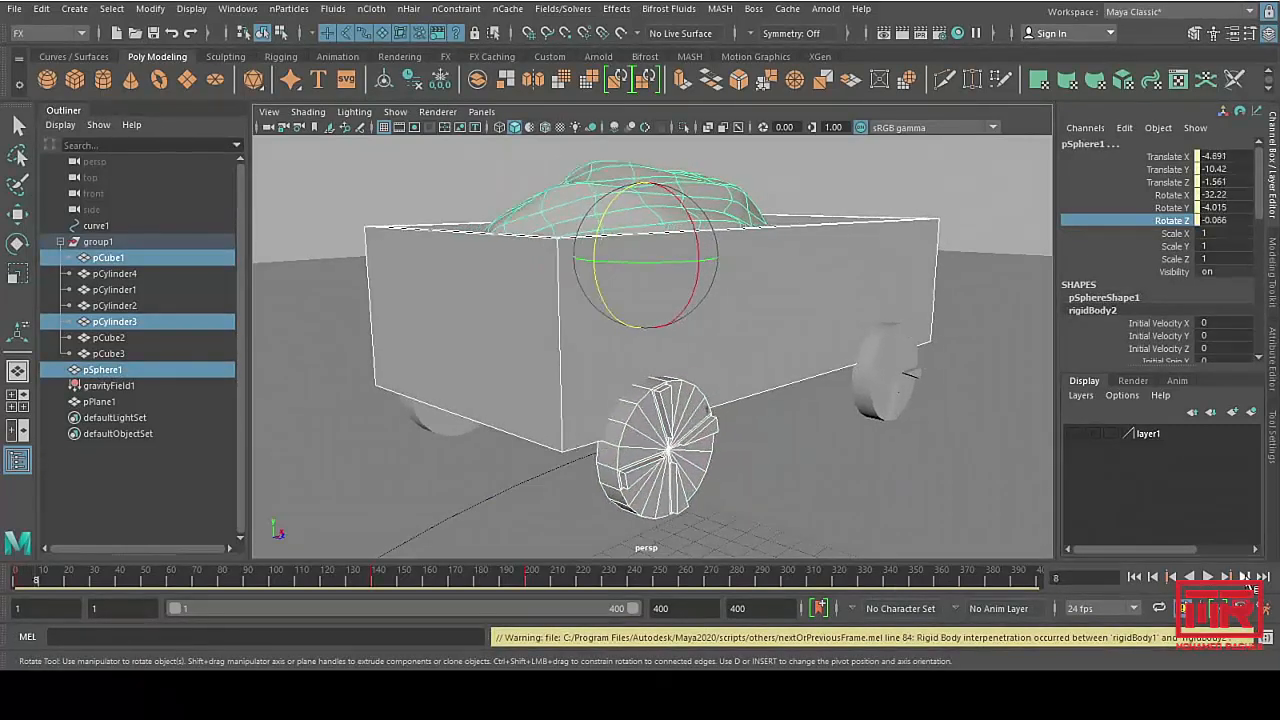
{"action": "left_click", "coordinate": [1247, 581]}
{"action": "left_click", "coordinate": [1247, 581]}
{"action": "left_click", "coordinate": [1246, 584]}
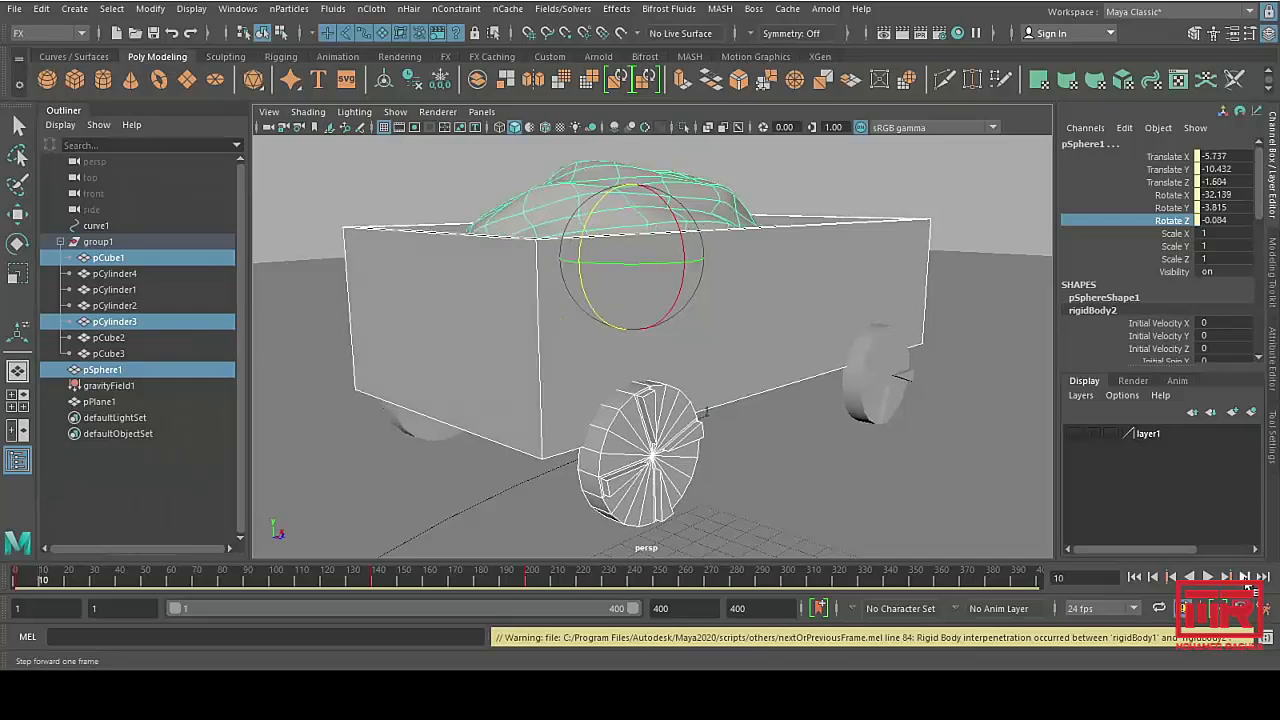
{"action": "left_click", "coordinate": [1246, 584]}
{"action": "left_click", "coordinate": [1246, 584]}
{"action": "left_click", "coordinate": [1246, 584]}
{"action": "left_click", "coordinate": [1246, 584]}
{"action": "left_click", "coordinate": [1246, 584]}
{"action": "left_click", "coordinate": [1246, 584]}
{"action": "left_click", "coordinate": [1246, 584]}
{"action": "left_click", "coordinate": [1246, 584]}
{"action": "left_click", "coordinate": [1246, 584]}
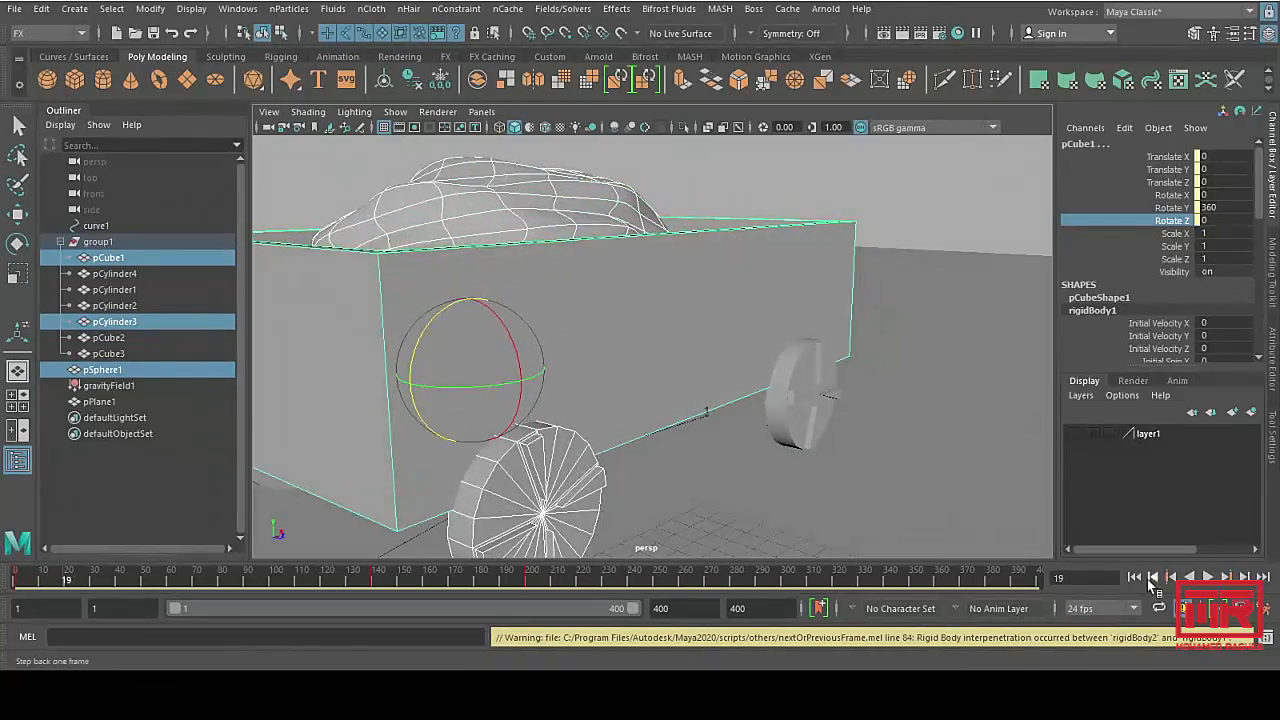
{"action": "left_click", "coordinate": [1133, 581]}
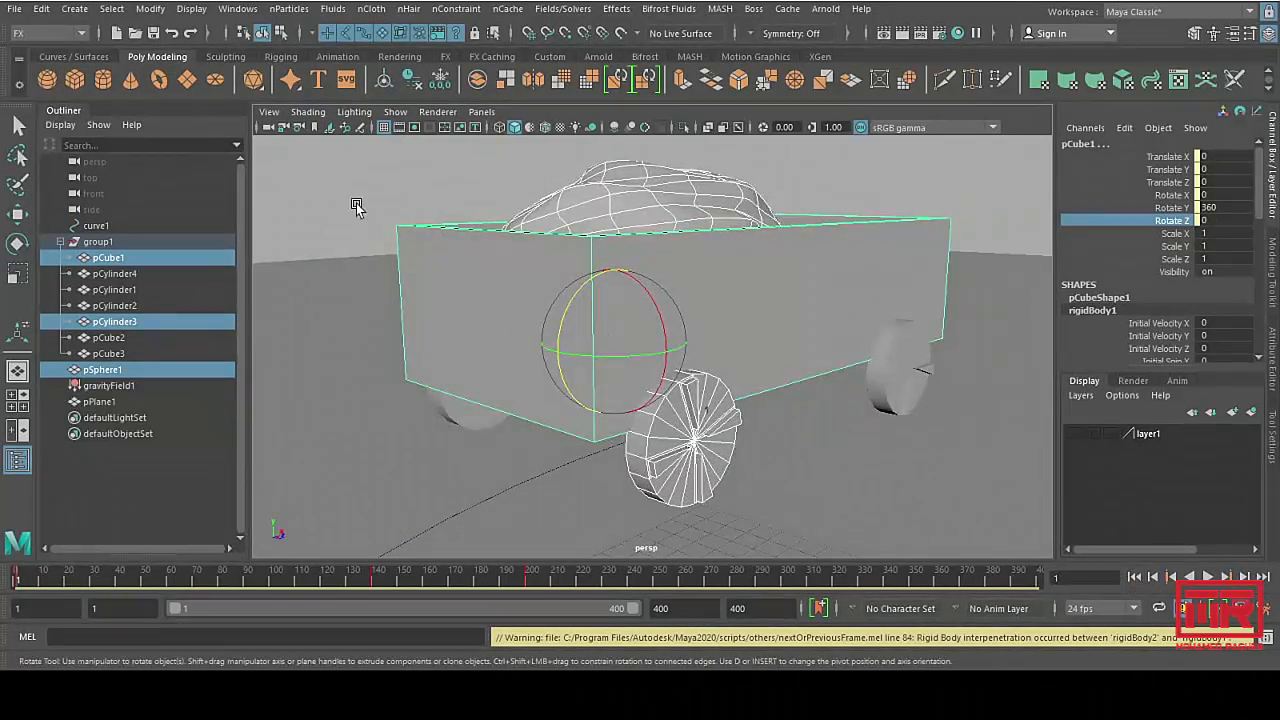
Step: Reselect pCylinder3 and change its Rotate Z expression to pCylinder3.rotateZ=10*group1.translateZ
{"action": "left_click", "coordinate": [354, 200]}
{"action": "left_click", "coordinate": [657, 425]}
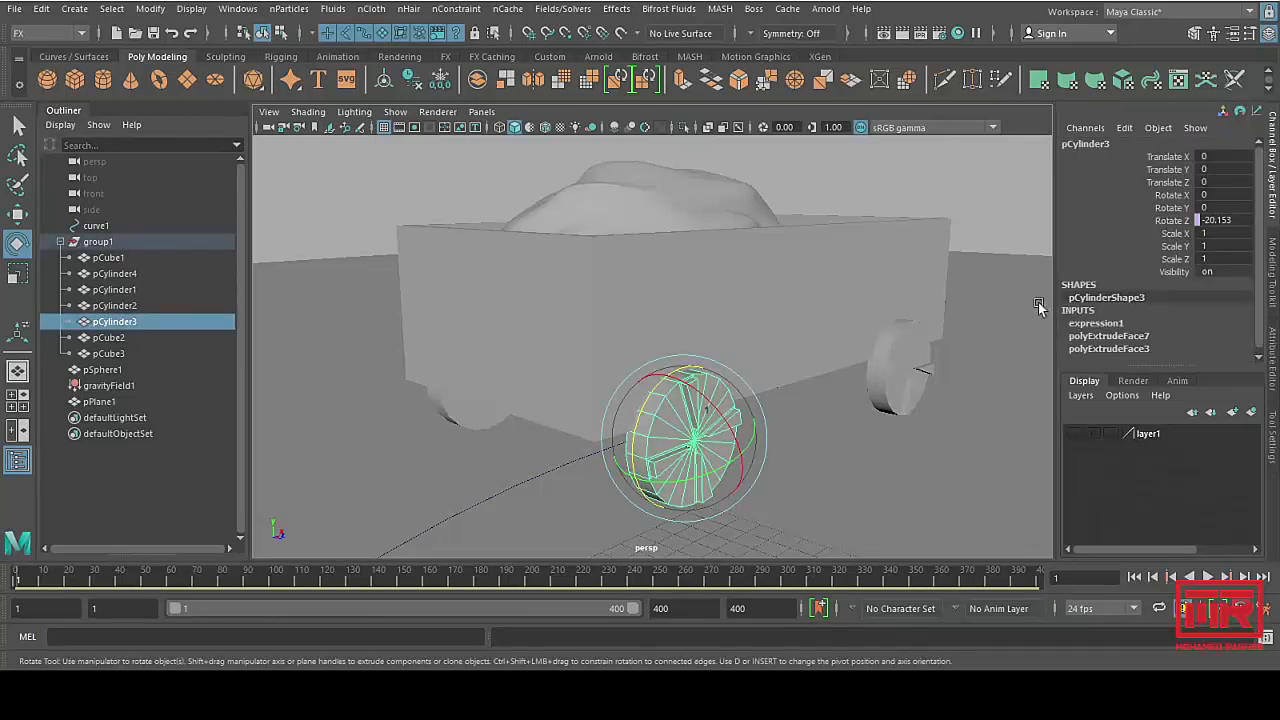
{"action": "left_click", "coordinate": [1161, 221]}
{"action": "left_click", "coordinate": [1126, 128]}
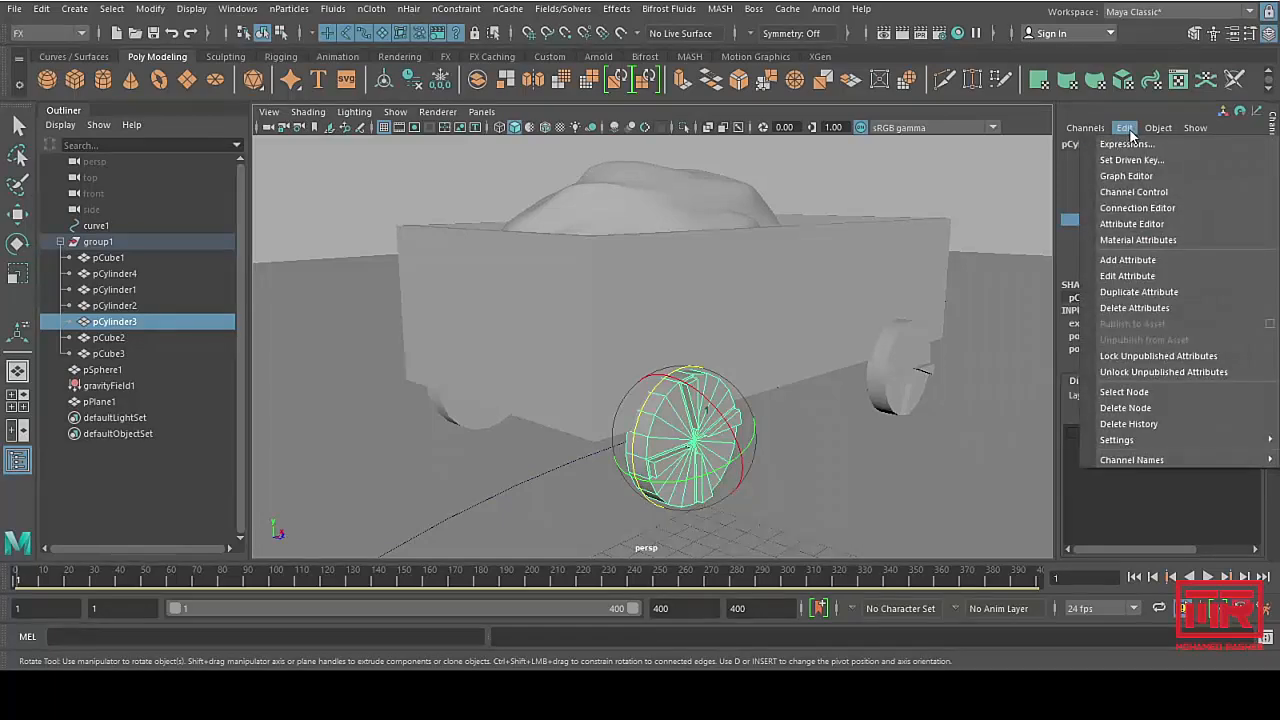
{"action": "left_click", "coordinate": [1128, 144]}
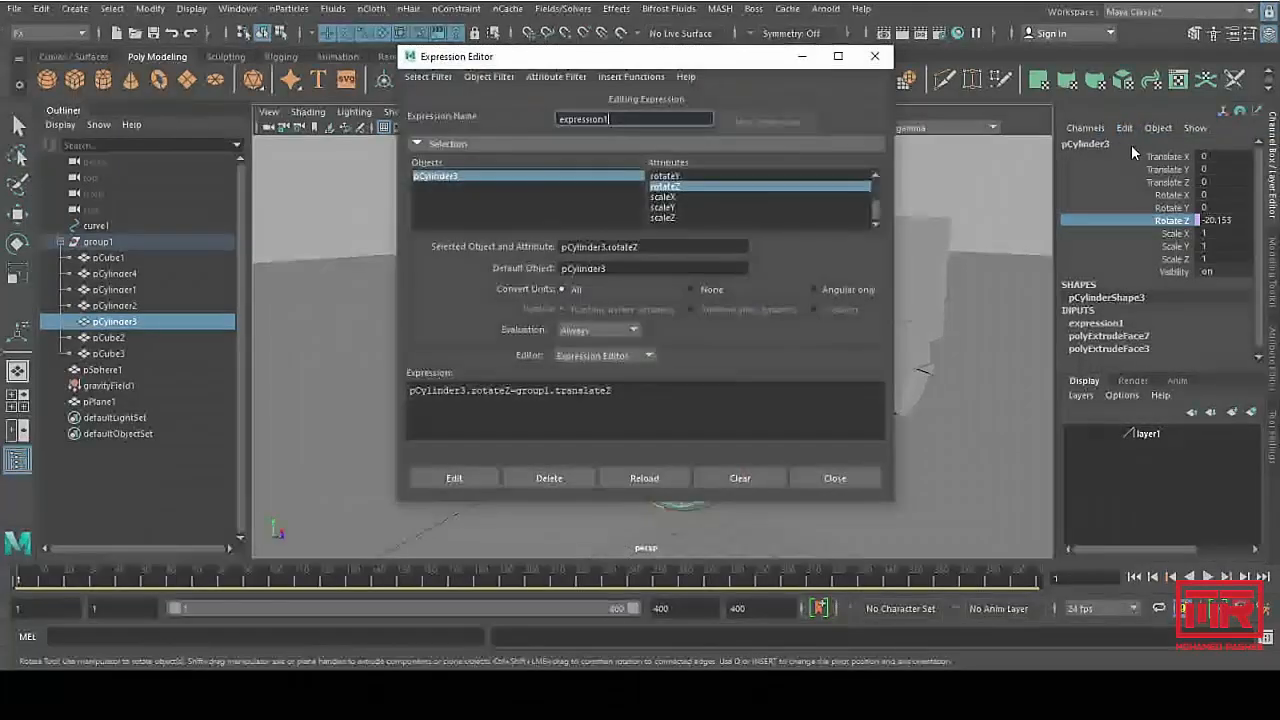
{"action": "left_click", "coordinate": [514, 391]}
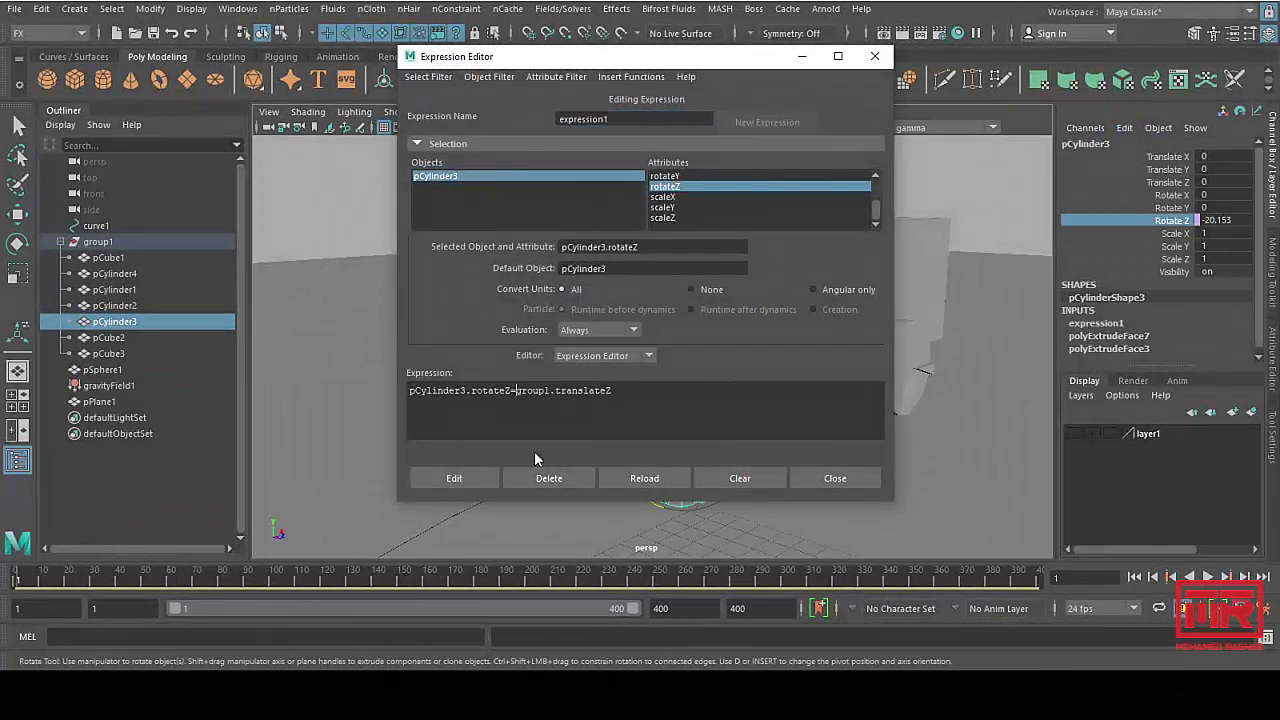
{"action": "type", "text": "10"}
{"action": "type", "text": "*"}
{"action": "left_click", "coordinate": [459, 480]}
{"action": "left_click", "coordinate": [834, 478]}
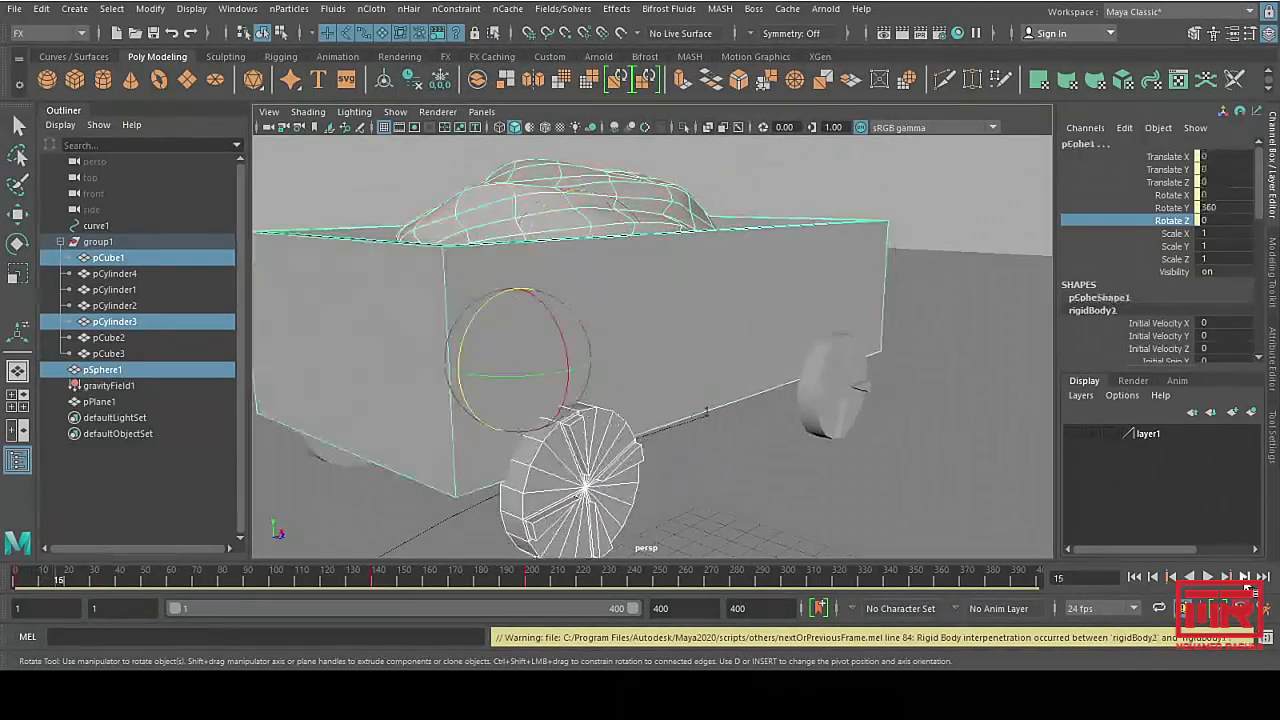
Step: Examine pCylinder3's rotation frame by frame up to frame 41, and return to frame 1
{"action": "left_click", "coordinate": [575, 478]}
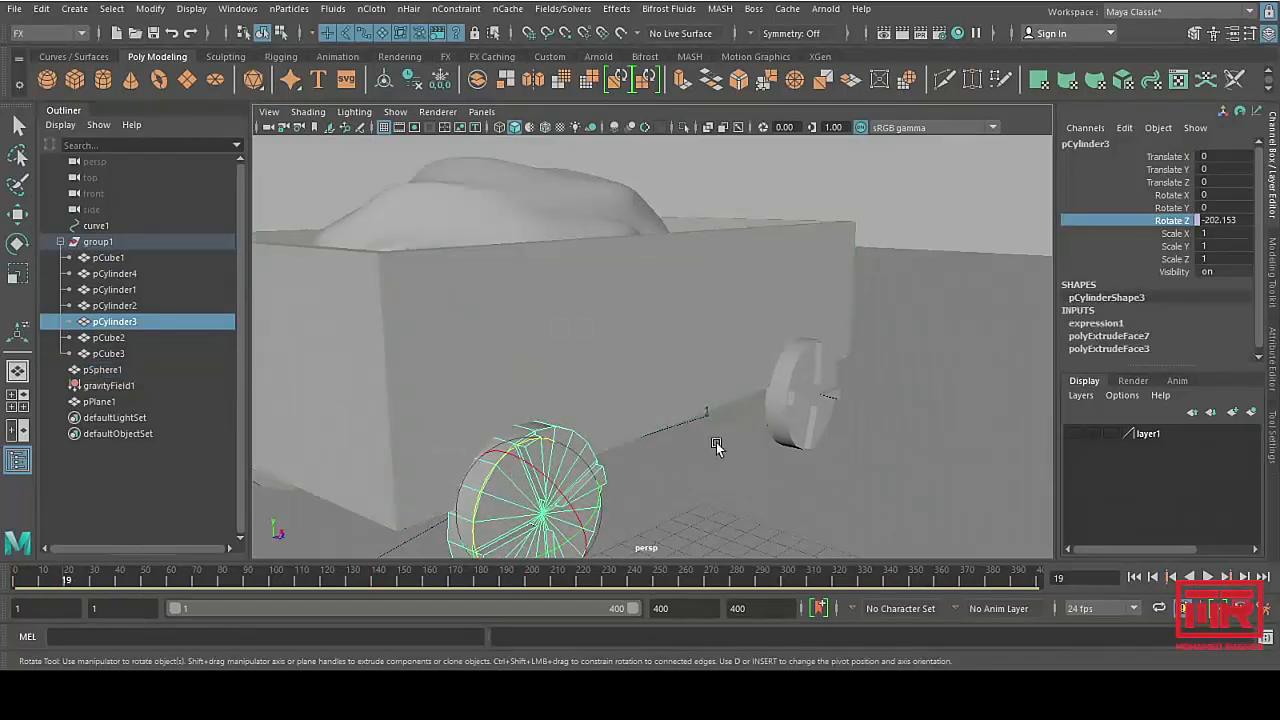
{"action": "left_click_drag", "start_coordinate": [717, 443], "coordinate": [723, 334], "text": "alt"}
{"action": "left_click", "coordinate": [1246, 579]}
{"action": "left_click", "coordinate": [1246, 579]}
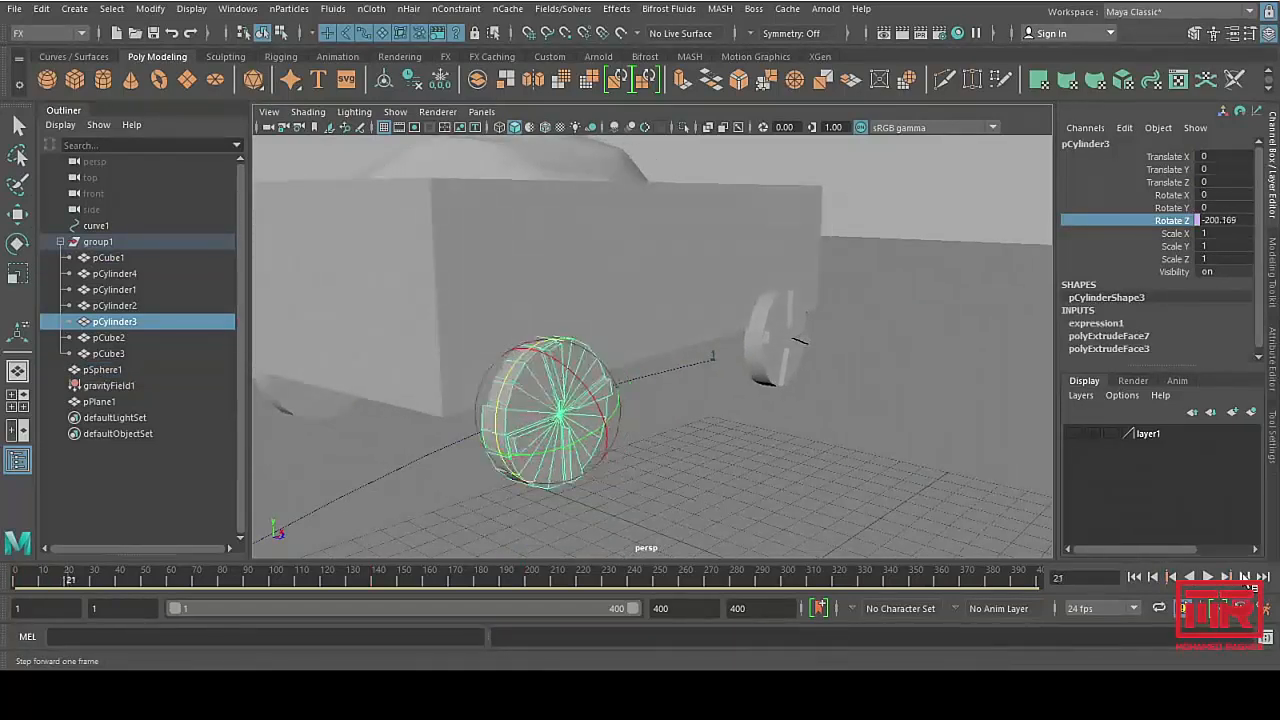
{"action": "left_click", "coordinate": [1246, 579]}
{"action": "left_click", "coordinate": [1246, 579]}
{"action": "left_click", "coordinate": [1246, 579]}
{"action": "left_click", "coordinate": [1246, 579]}
{"action": "left_click", "coordinate": [1246, 579]}
{"action": "right_click_drag", "start_coordinate": [821, 459], "coordinate": [659, 381], "text": "alt"}
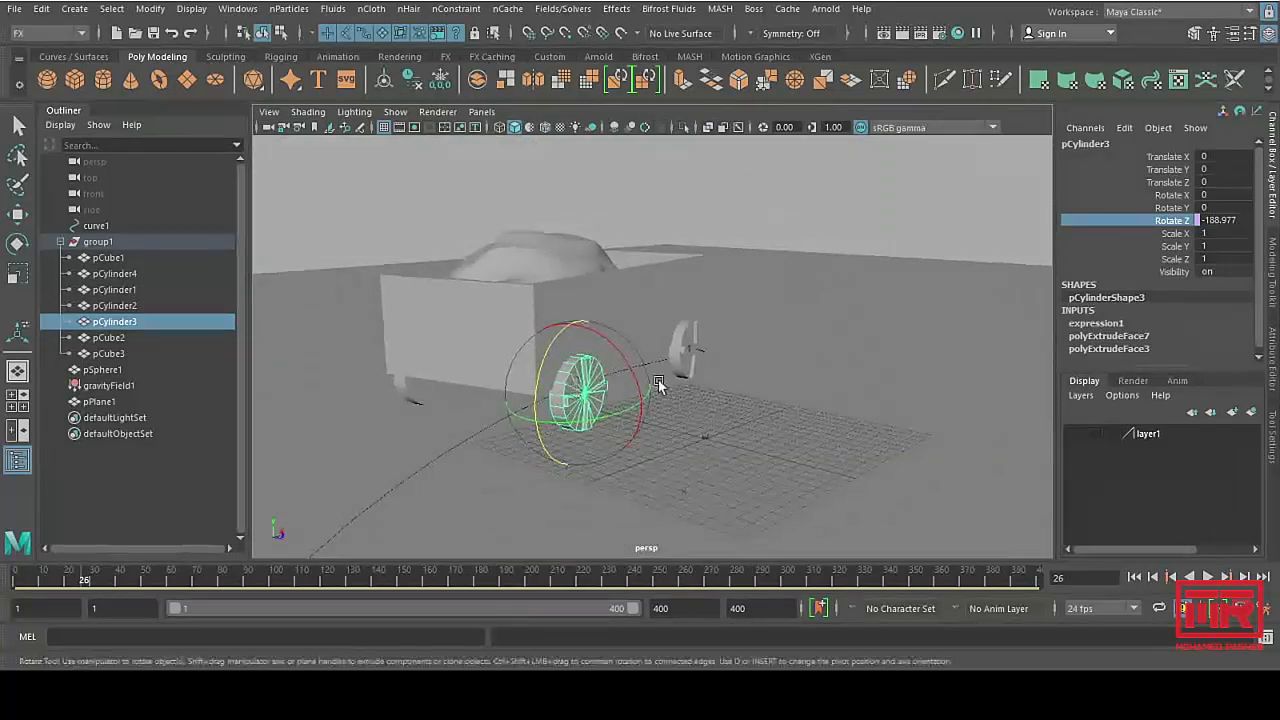
{"action": "left_click_drag", "start_coordinate": [659, 381], "coordinate": [690, 404], "text": "alt"}
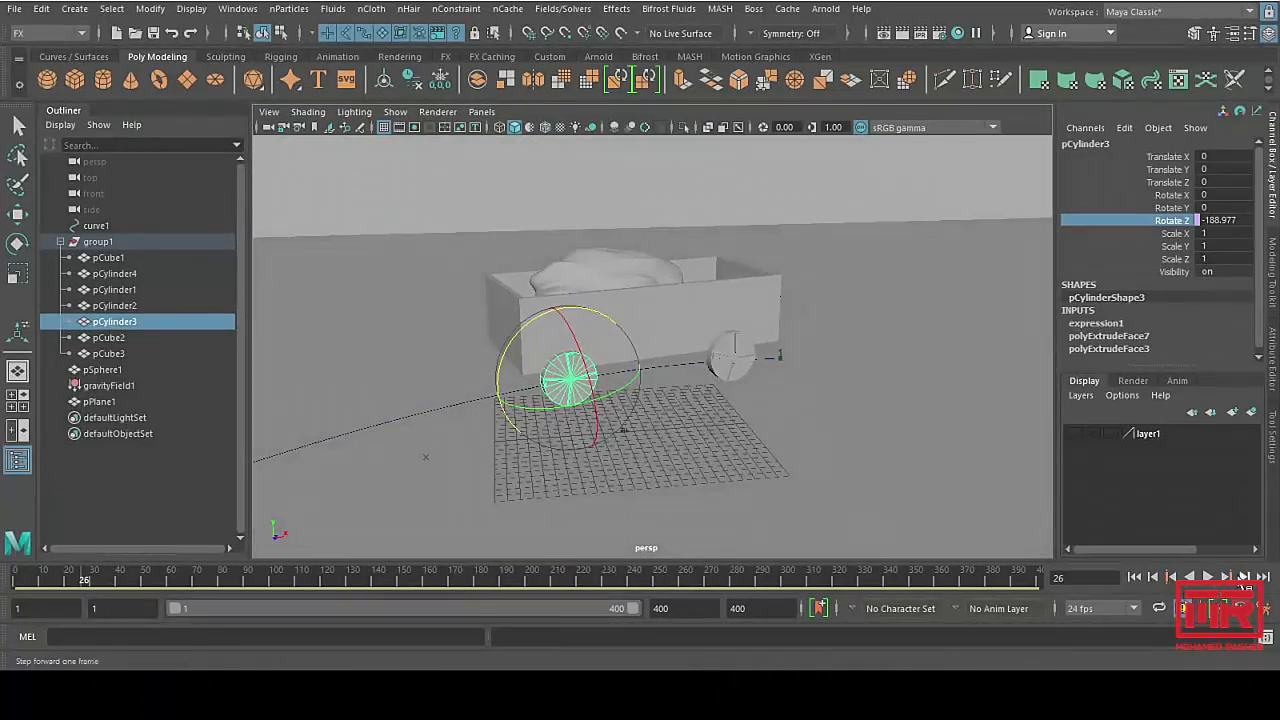
{"action": "left_click", "coordinate": [1245, 578]}
{"action": "left_click", "coordinate": [1245, 578]}
{"action": "left_click", "coordinate": [1245, 578]}
{"action": "left_click", "coordinate": [1245, 578]}
{"action": "left_click", "coordinate": [1245, 578]}
{"action": "left_click", "coordinate": [1245, 578]}
{"action": "left_click", "coordinate": [1245, 578]}
{"action": "left_click", "coordinate": [1245, 578]}
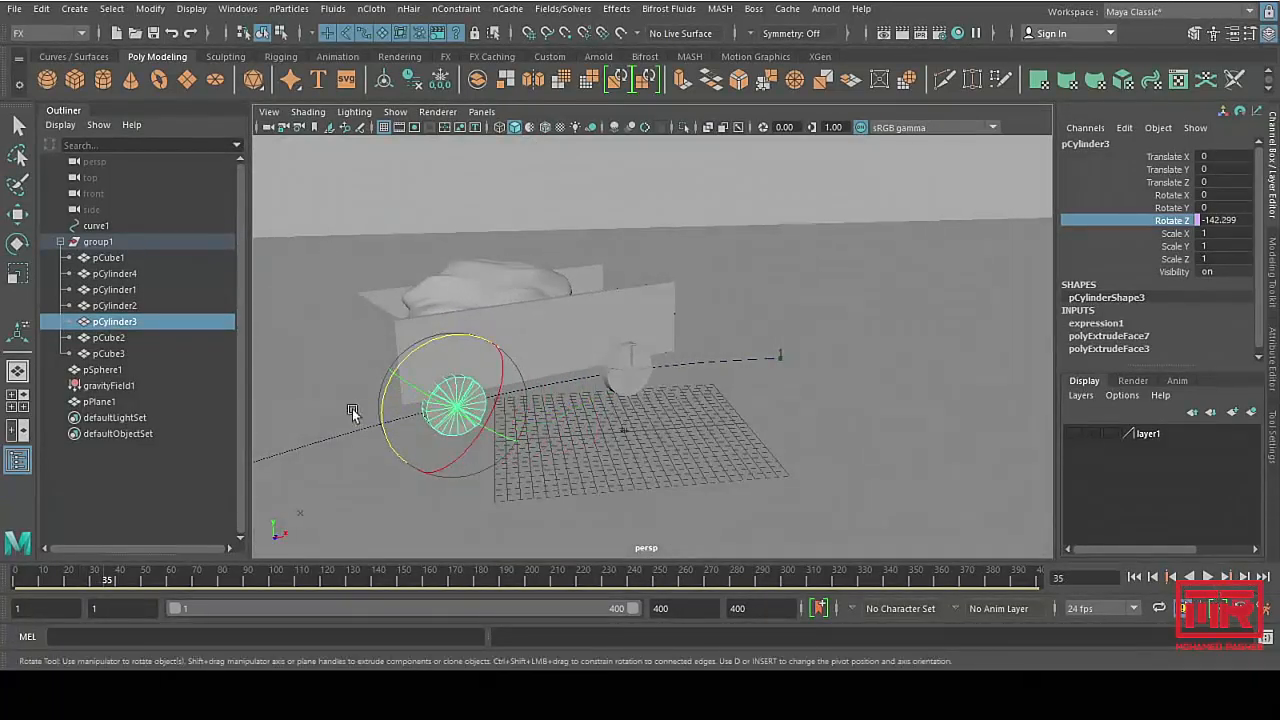
{"action": "left_click", "coordinate": [1245, 578]}
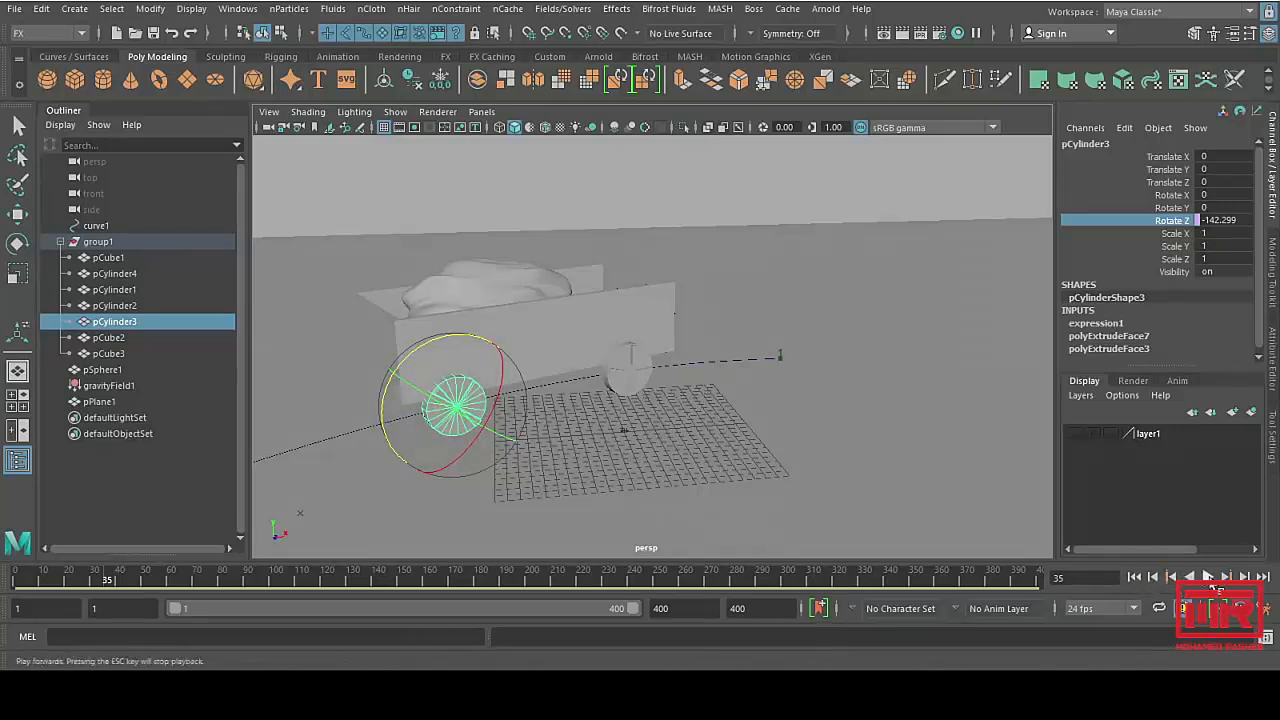
{"action": "left_click", "coordinate": [1245, 578]}
{"action": "left_click", "coordinate": [1245, 578]}
{"action": "left_click", "coordinate": [1245, 578]}
{"action": "left_click", "coordinate": [1245, 578]}
{"action": "left_click", "coordinate": [1245, 578]}
{"action": "left_click", "coordinate": [1245, 578]}
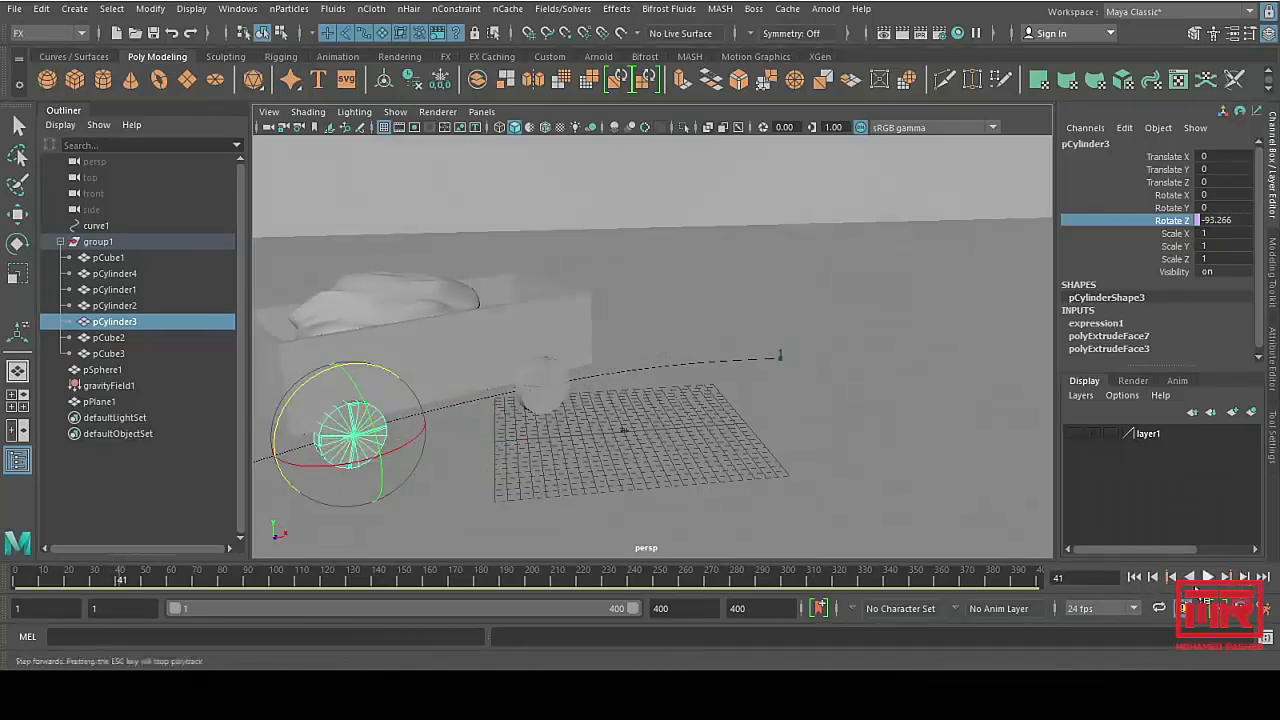
{"action": "left_click", "coordinate": [1136, 578]}
Step: Change pCylinder3's Rotate Z expression to pCylinder3.rotateZ=-15*group1.translateZ and close the Expression Editor
{"action": "middle_click_drag", "start_coordinate": [865, 402], "coordinate": [788, 410], "text": "alt"}
{"action": "left_click_drag", "start_coordinate": [591, 387], "coordinate": [780, 384], "text": "alt"}
{"action": "left_click", "coordinate": [1126, 129]}
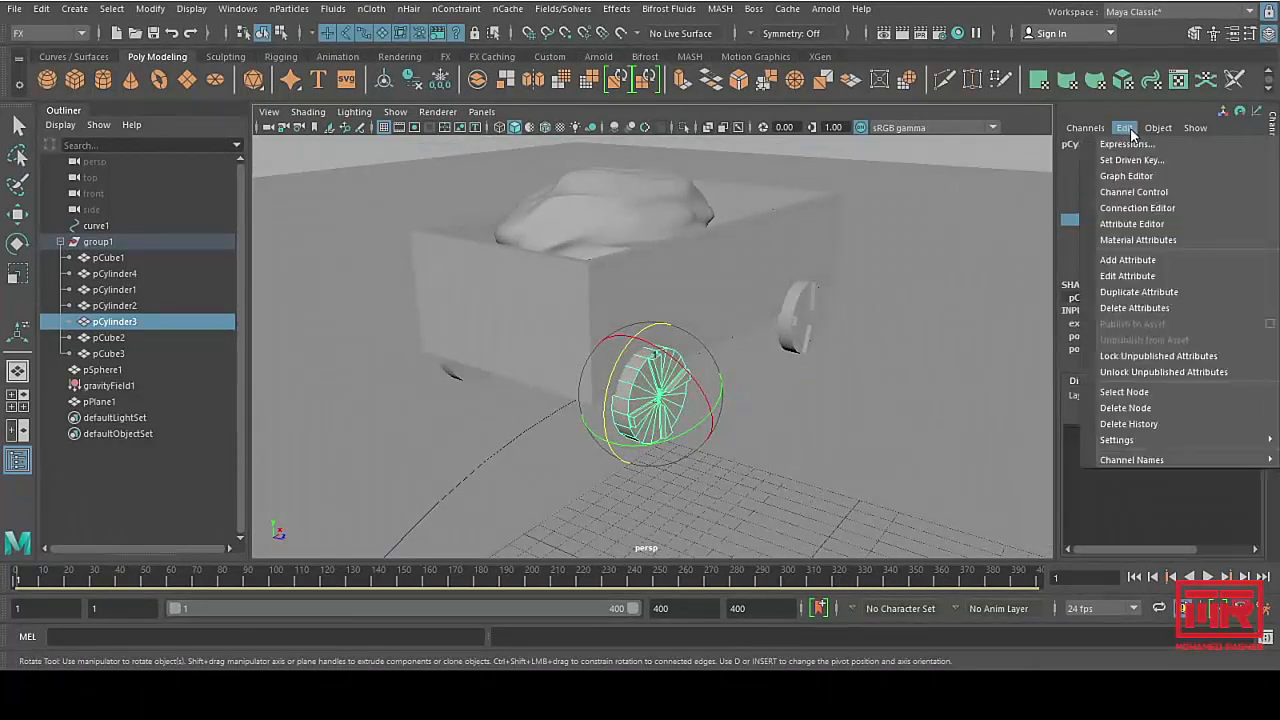
{"action": "left_click", "coordinate": [1141, 153]}
{"action": "left_click", "coordinate": [516, 391]}
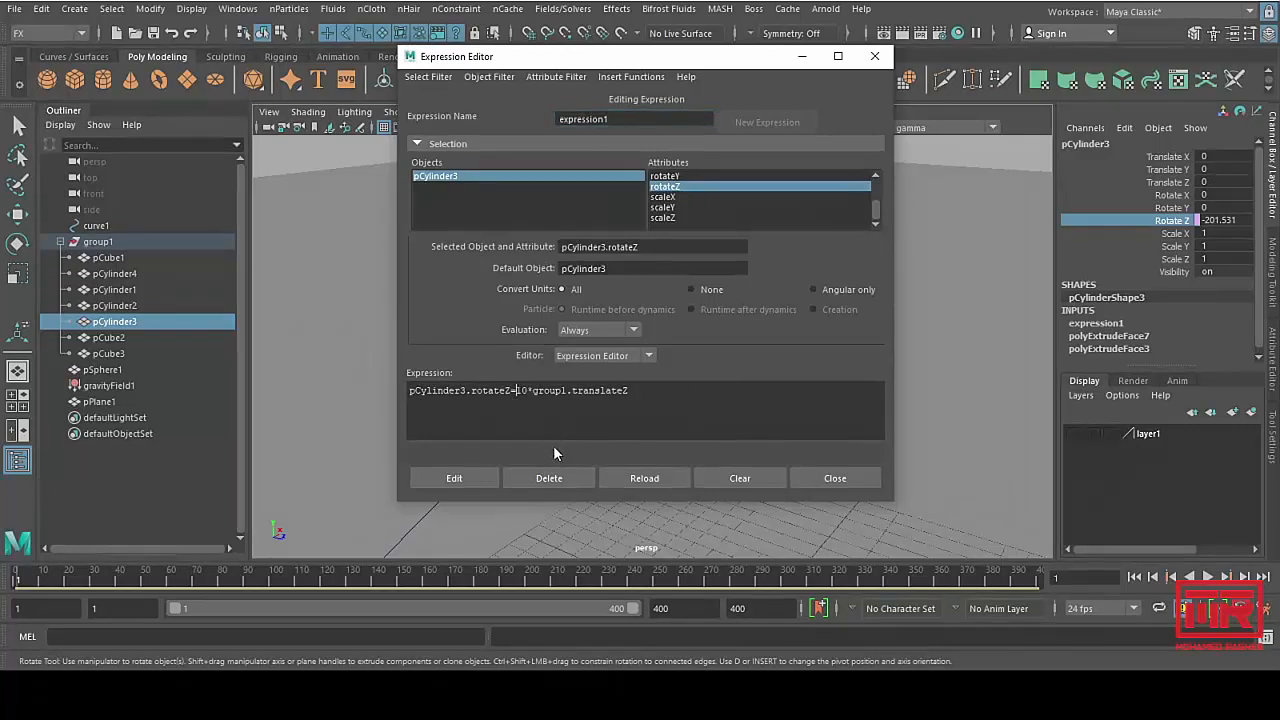
{"action": "type", "text": "-15"}
{"action": "left_click", "coordinate": [456, 478]}
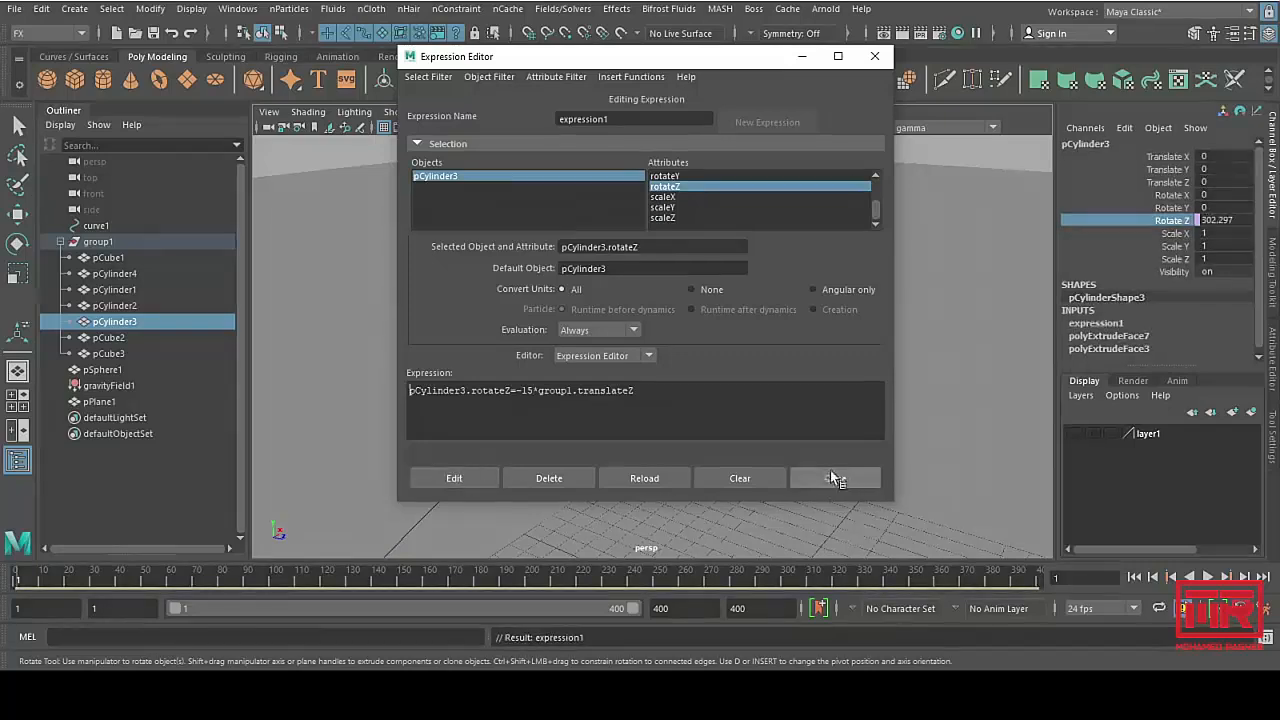
{"action": "left_click", "coordinate": [832, 476]}
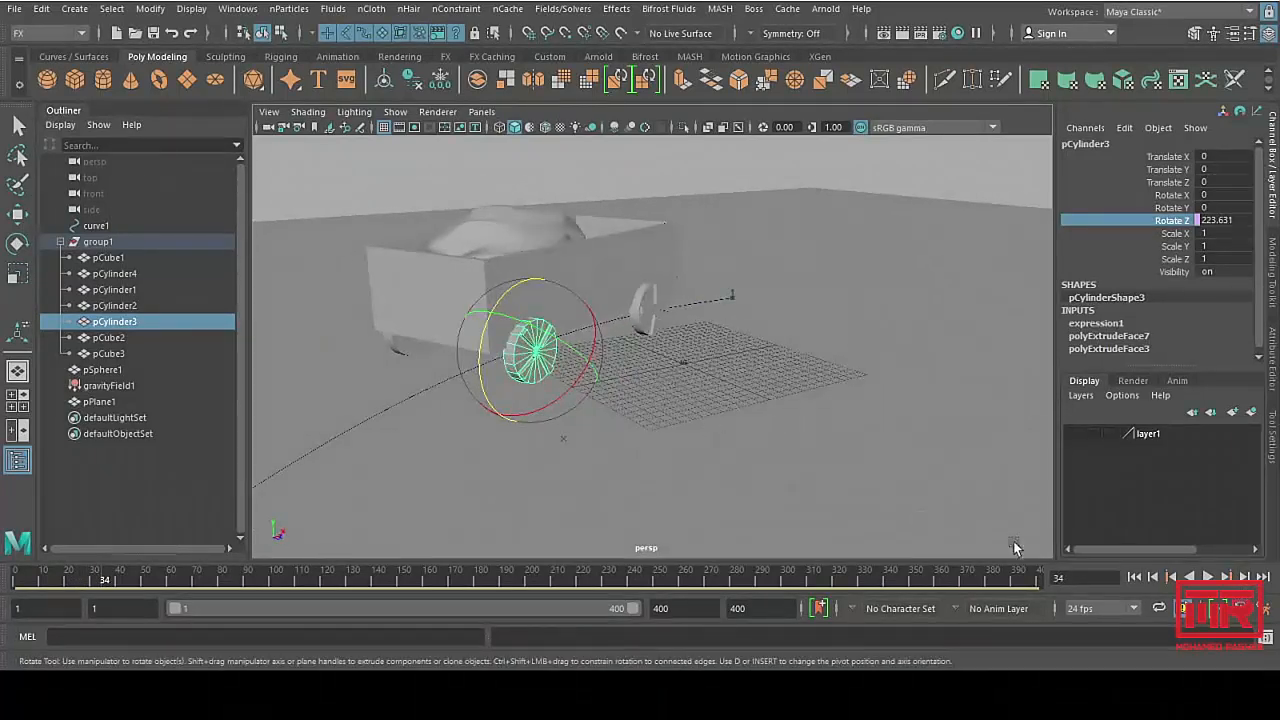
Step: Scrub back through the animation to frame 1 to check the wheel's rotation, and select only pCylinder3
{"action": "left_click", "coordinate": [93, 580]}
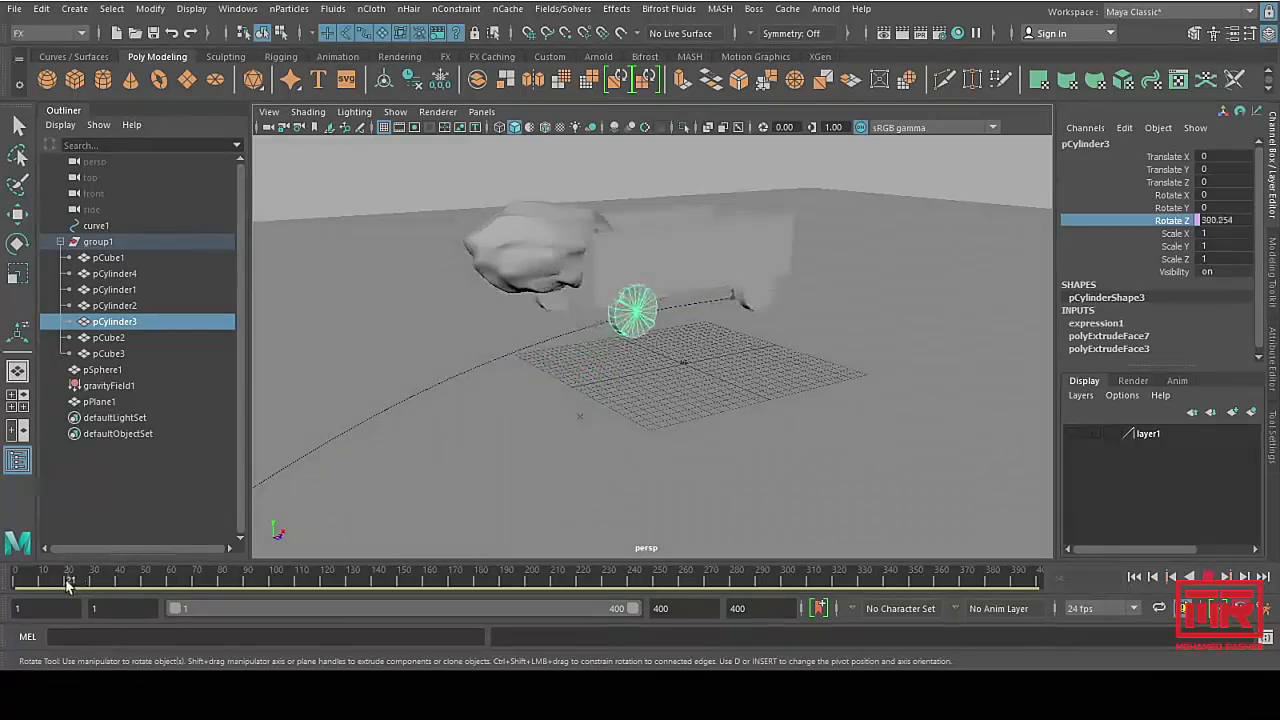
{"action": "mouse_move", "coordinate": [94, 587]}
{"action": "left_mouse_down"}
{"action": "mouse_move", "coordinate": [114, 585]}
{"action": "mouse_move", "coordinate": [57, 590]}
{"action": "mouse_move", "coordinate": [121, 604]}
{"action": "mouse_move", "coordinate": [72, 618]}
{"action": "left_mouse_up"}
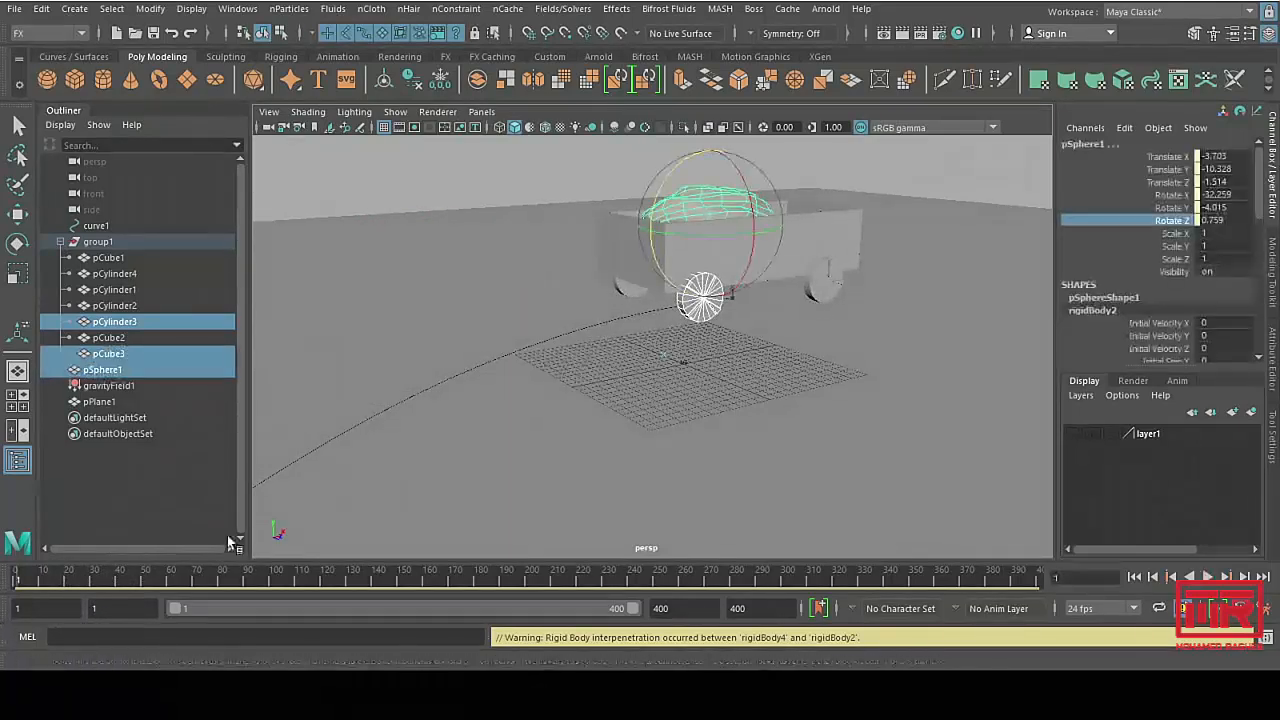
{"action": "left_click", "coordinate": [702, 298]}
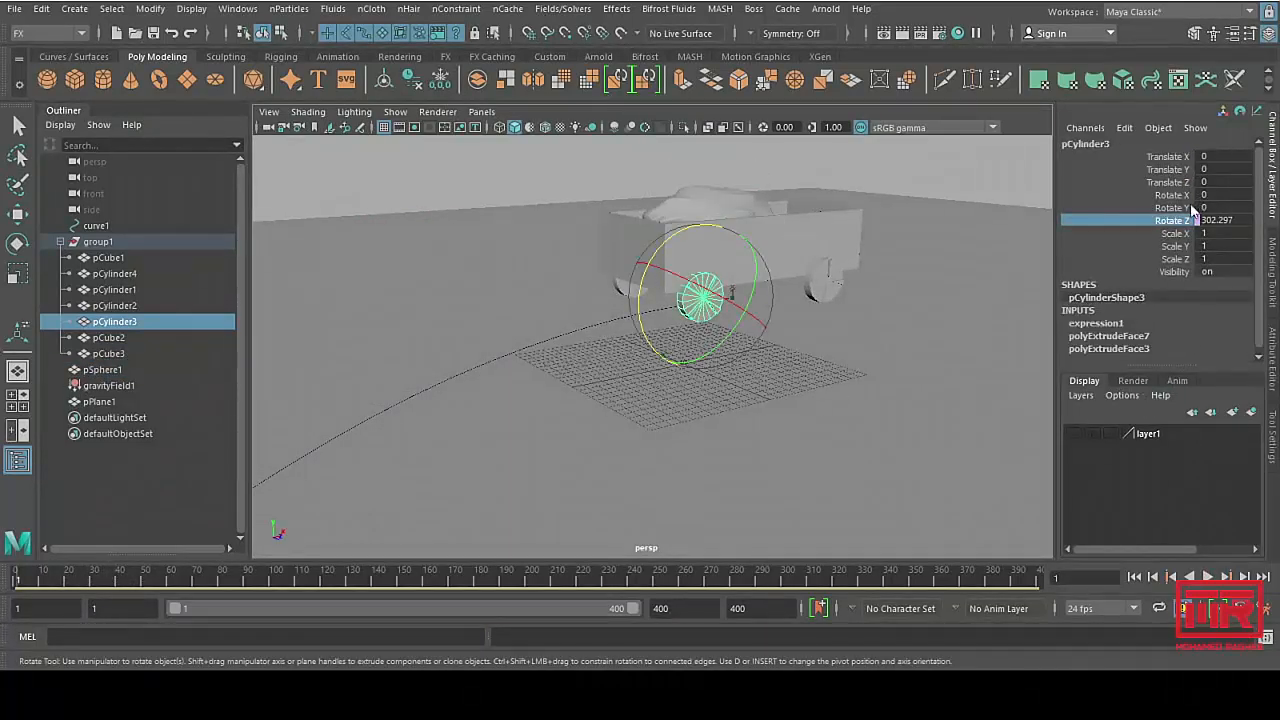
Step: Change pCylinder3's Rotate Z expression to pCylinder3.rotateZ=-20*group1.translateZ and close the Expression Editor
{"action": "left_click", "coordinate": [1125, 128]}
{"action": "left_click", "coordinate": [1150, 152]}
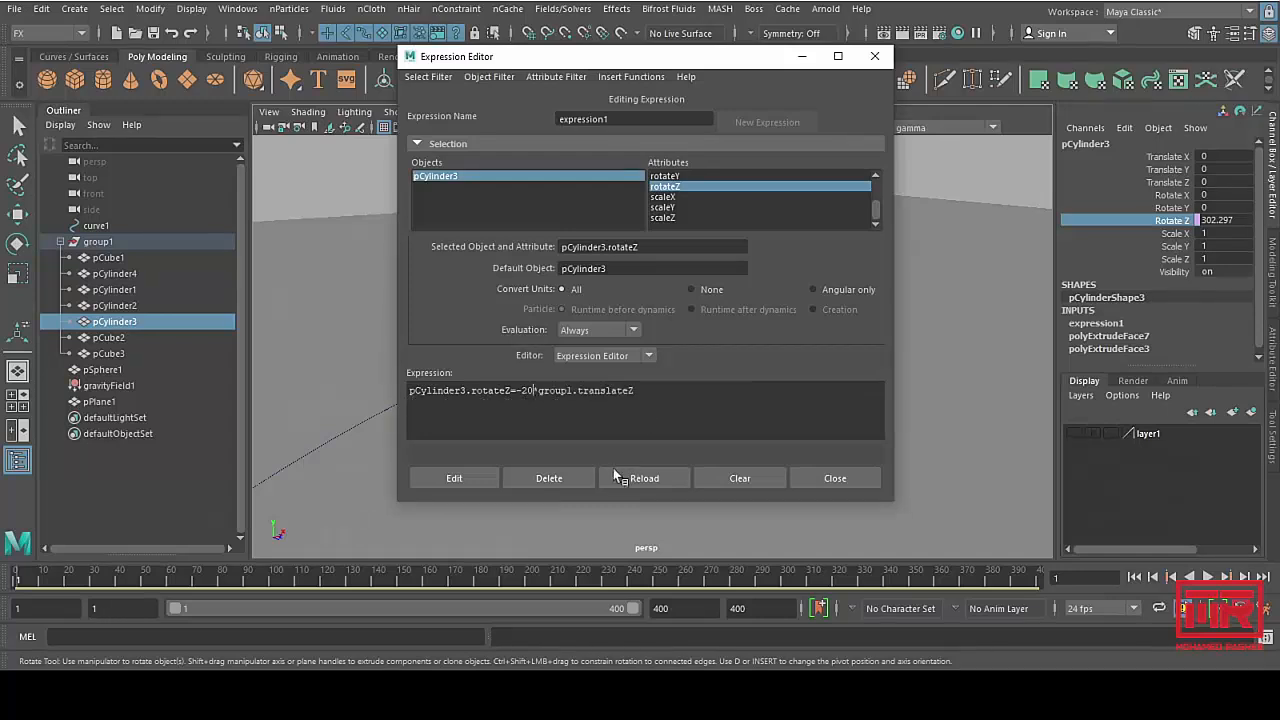
{"action": "left_click", "coordinate": [463, 476]}
{"action": "left_click", "coordinate": [835, 477]}
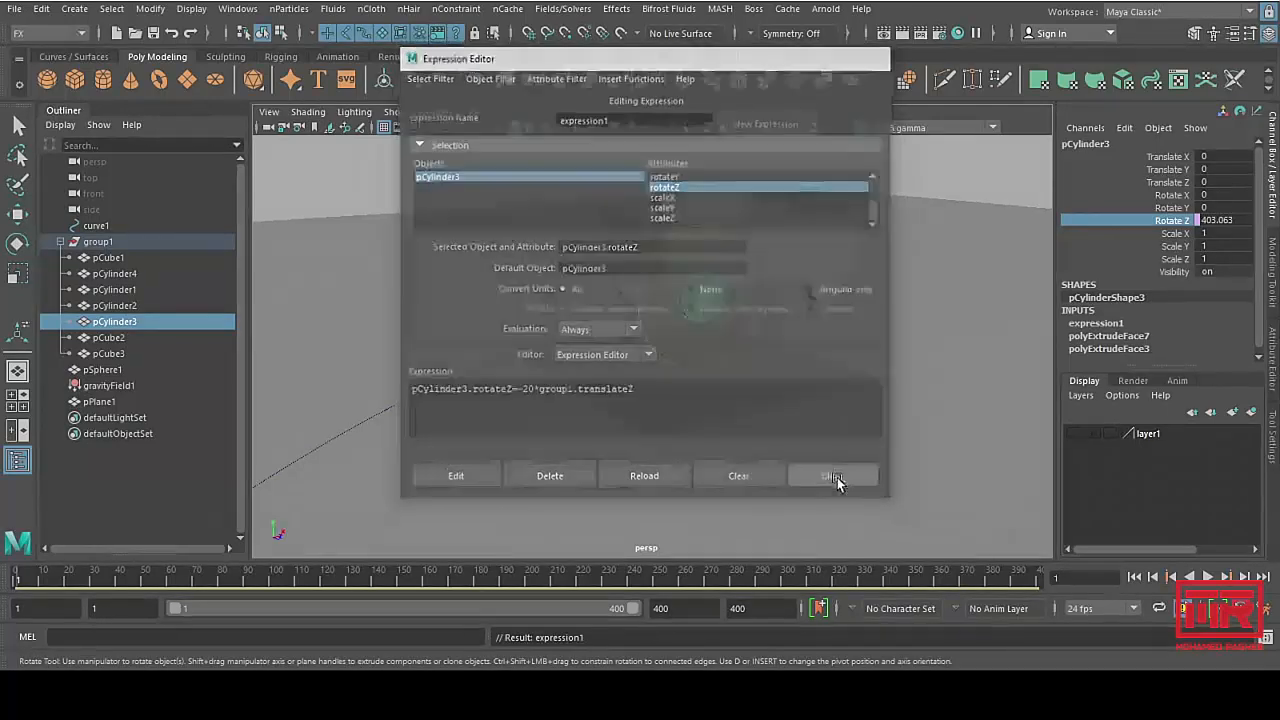
Step: Play the animation with the whole path curve in view to check the wheel's rotation, and return to frame 1
{"action": "left_click", "coordinate": [1208, 578]}
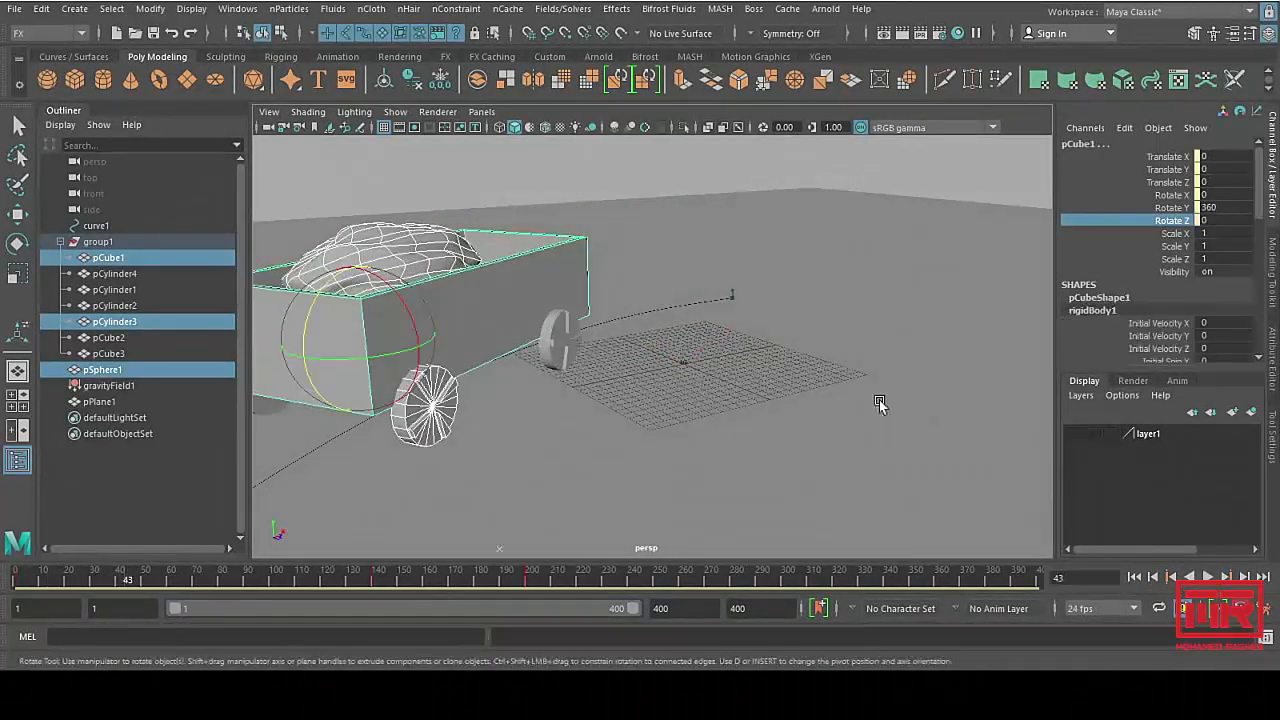
{"action": "right_click_drag", "start_coordinate": [880, 403], "coordinate": [617, 371], "text": "alt"}
{"action": "left_click_drag", "start_coordinate": [617, 371], "coordinate": [758, 371], "text": "alt"}
{"action": "left_click", "coordinate": [1208, 578]}
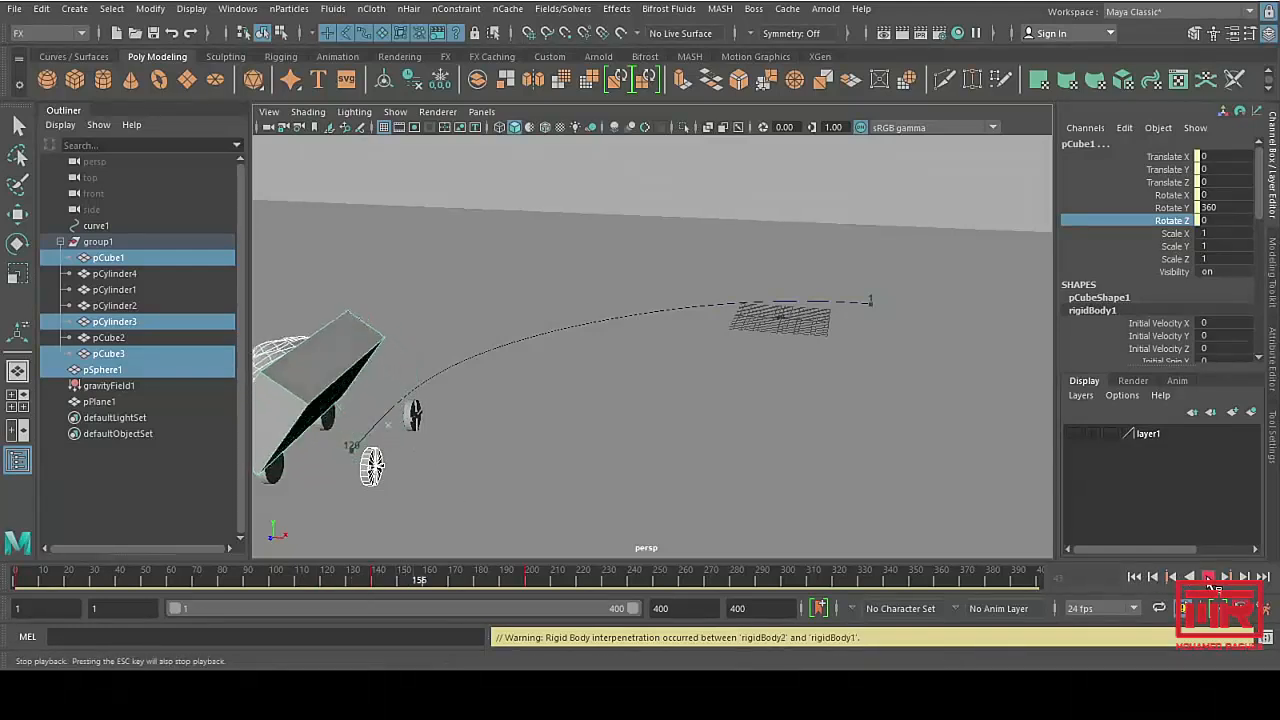
{"action": "left_click", "coordinate": [1137, 578]}
{"action": "left_click", "coordinate": [1208, 578]}
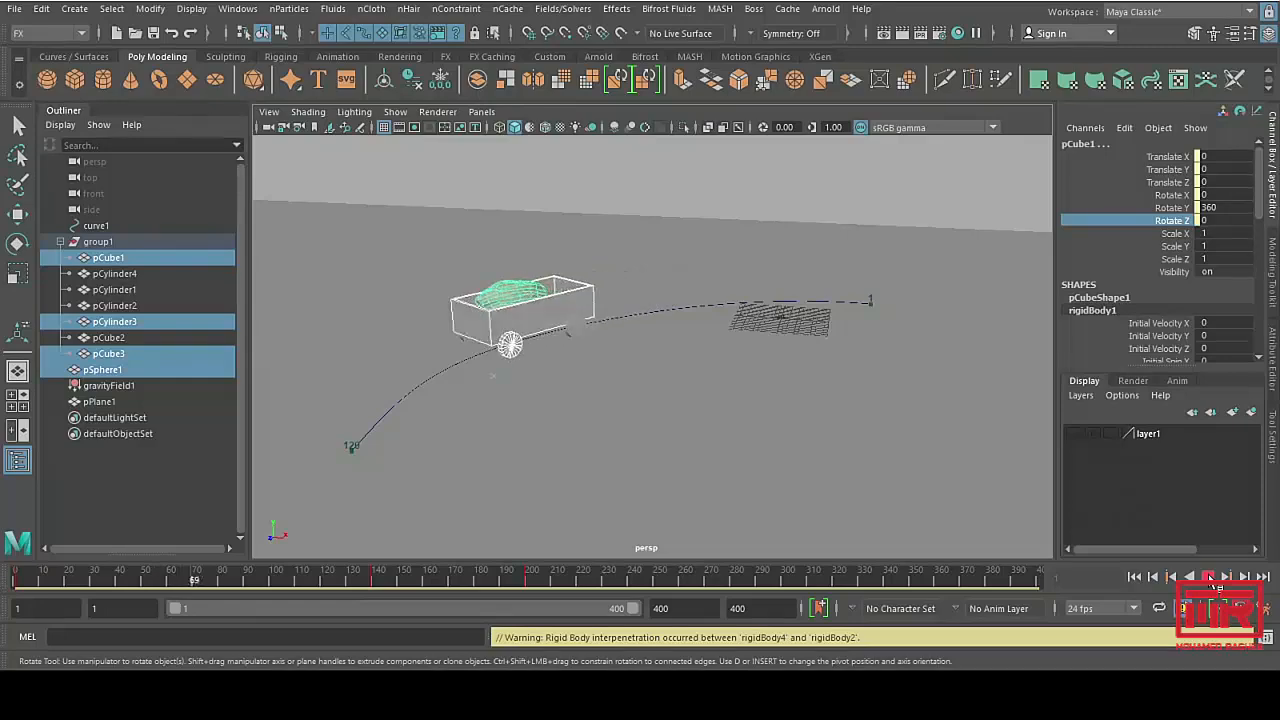
{"action": "left_click", "coordinate": [1209, 577]}
{"action": "left_click", "coordinate": [1136, 578]}
Step: Select group1 and check its Translate X attribute in the Expression Editor, closing the editor without creating an expression
{"action": "middle_click_drag", "start_coordinate": [774, 352], "coordinate": [621, 405], "text": "alt"}
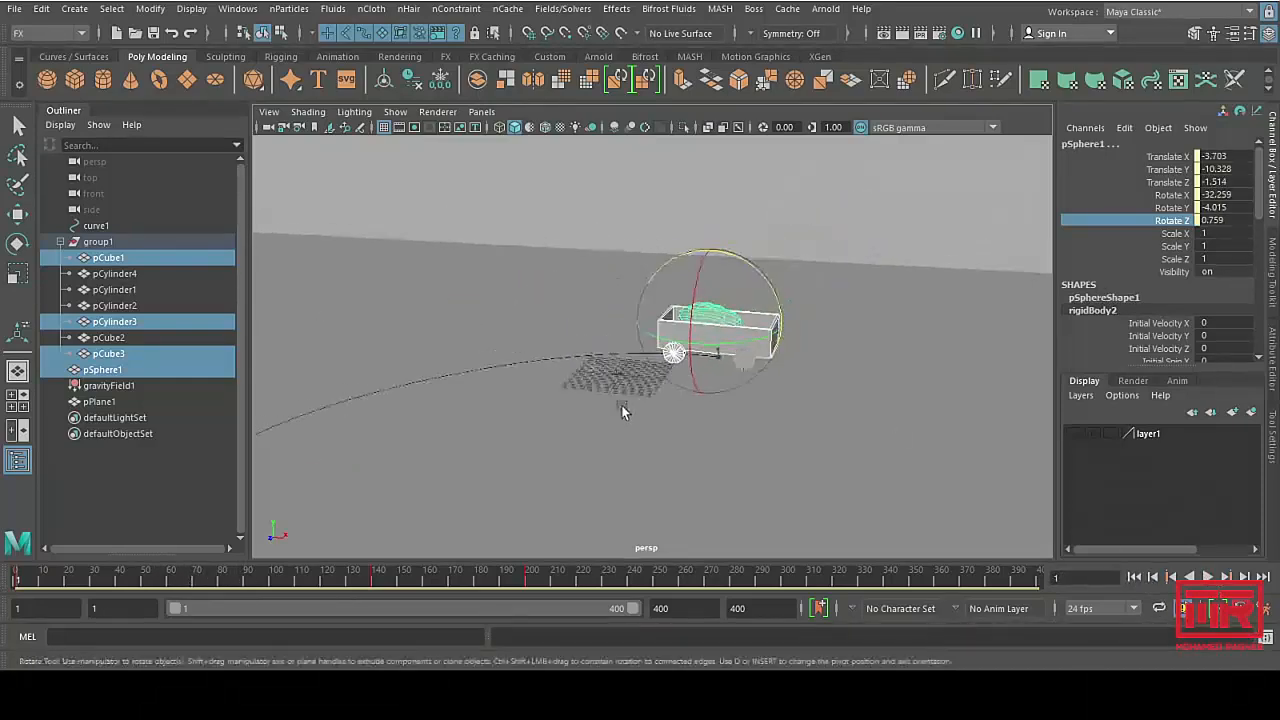
{"action": "right_click_drag", "start_coordinate": [621, 405], "coordinate": [846, 414], "text": "alt"}
{"action": "key", "text": "w"}
{"action": "left_click_drag", "start_coordinate": [825, 418], "coordinate": [680, 386], "text": "alt"}
{"action": "right_click_drag", "start_coordinate": [680, 386], "coordinate": [654, 347], "text": "alt"}
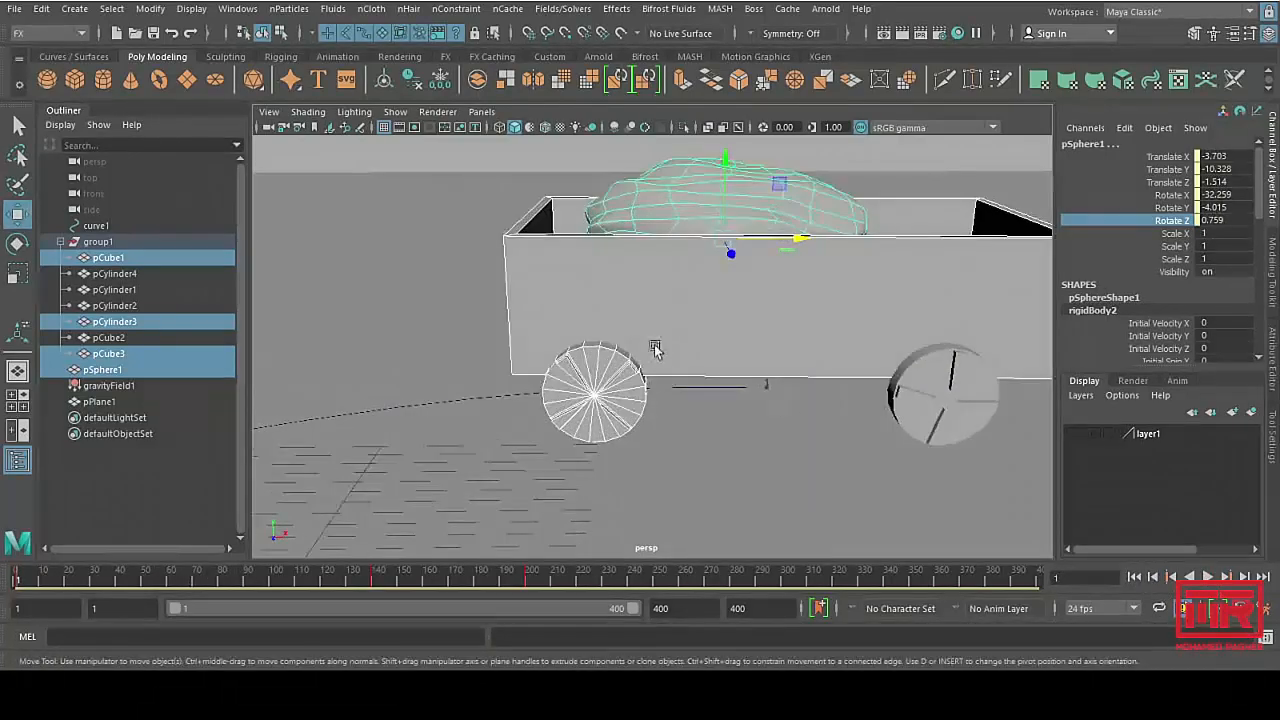
{"action": "left_click_drag", "start_coordinate": [654, 347], "coordinate": [728, 400], "text": "alt"}
{"action": "left_click", "coordinate": [110, 243]}
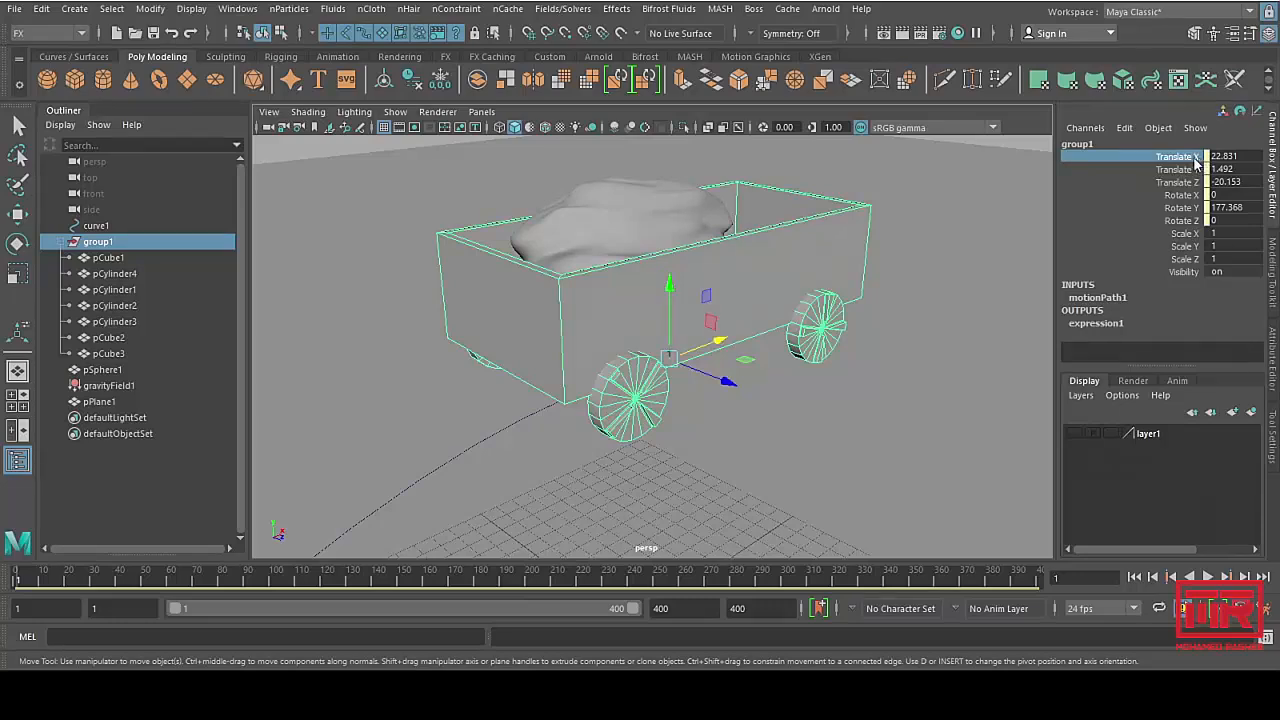
{"action": "left_click", "coordinate": [1127, 131]}
{"action": "left_click", "coordinate": [1140, 154]}
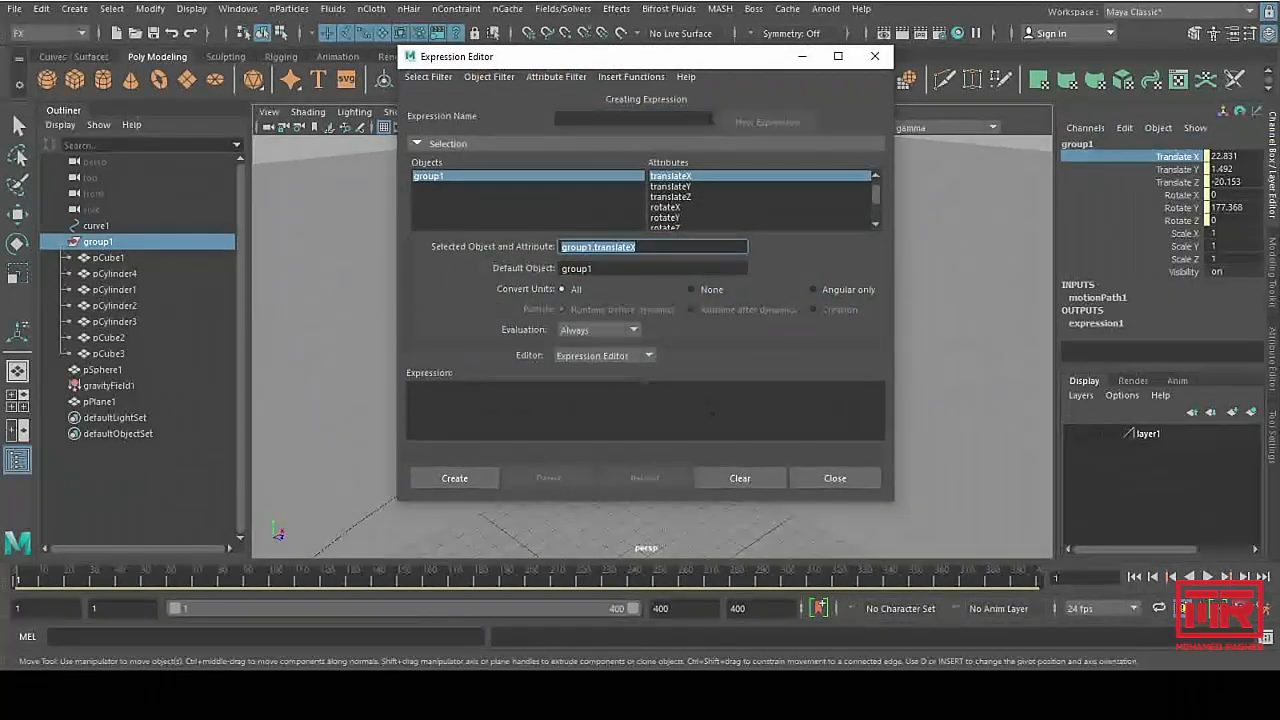
{"action": "left_click", "coordinate": [835, 478]}
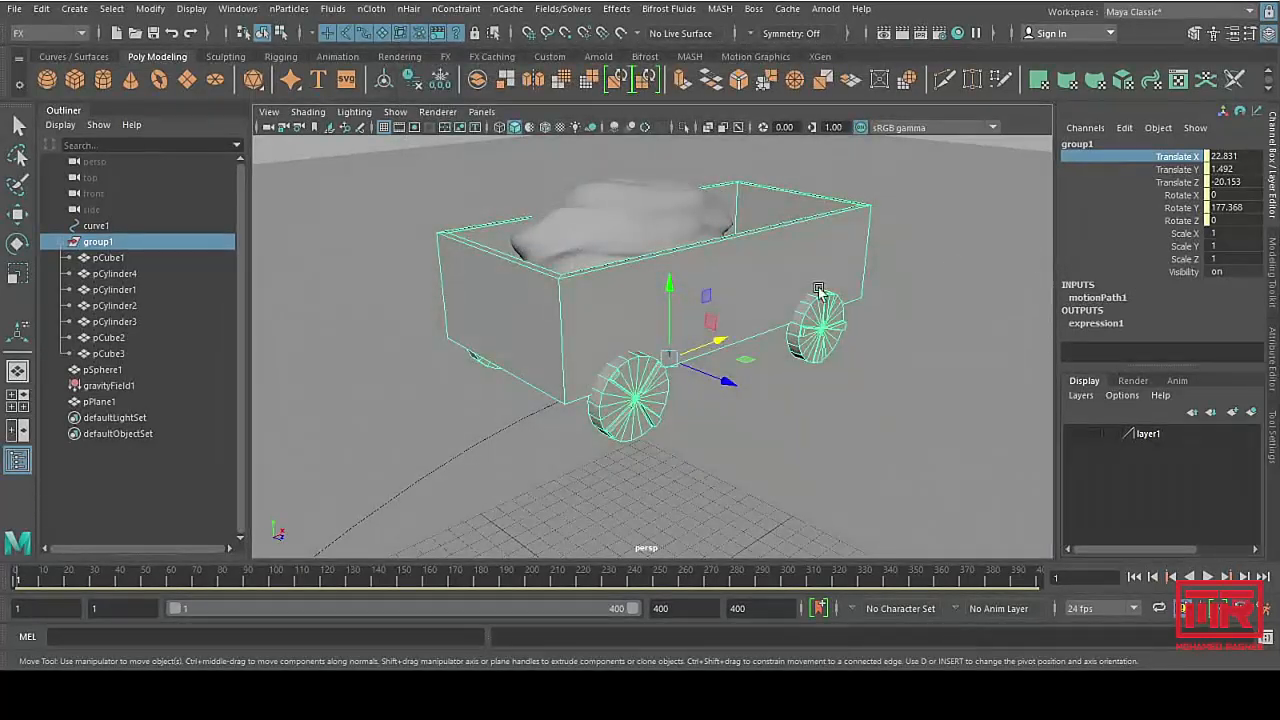
Step: Change pCylinder3's Rotate Z expression to pCylinder3.rotateZ=-20*group1.translateX and close the Expression Editor
{"action": "left_click", "coordinate": [651, 398]}
{"action": "left_click", "coordinate": [1172, 221]}
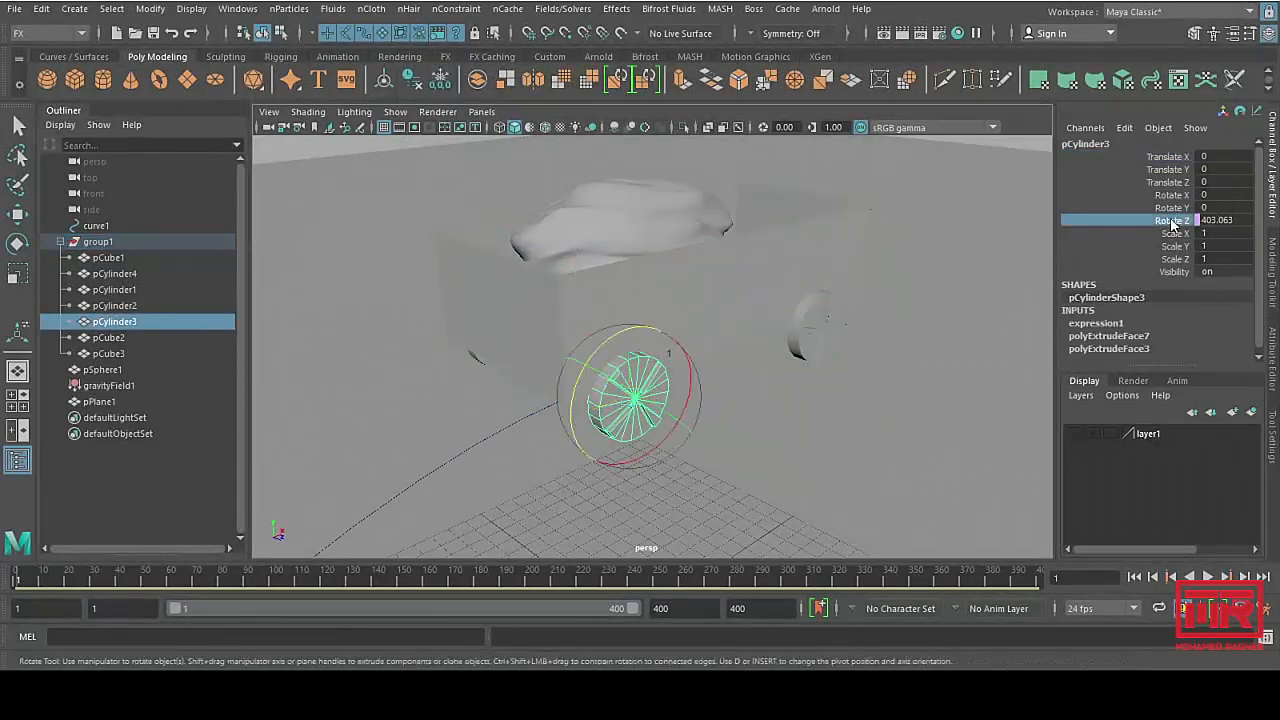
{"action": "left_click", "coordinate": [1124, 128]}
{"action": "left_click", "coordinate": [1130, 150]}
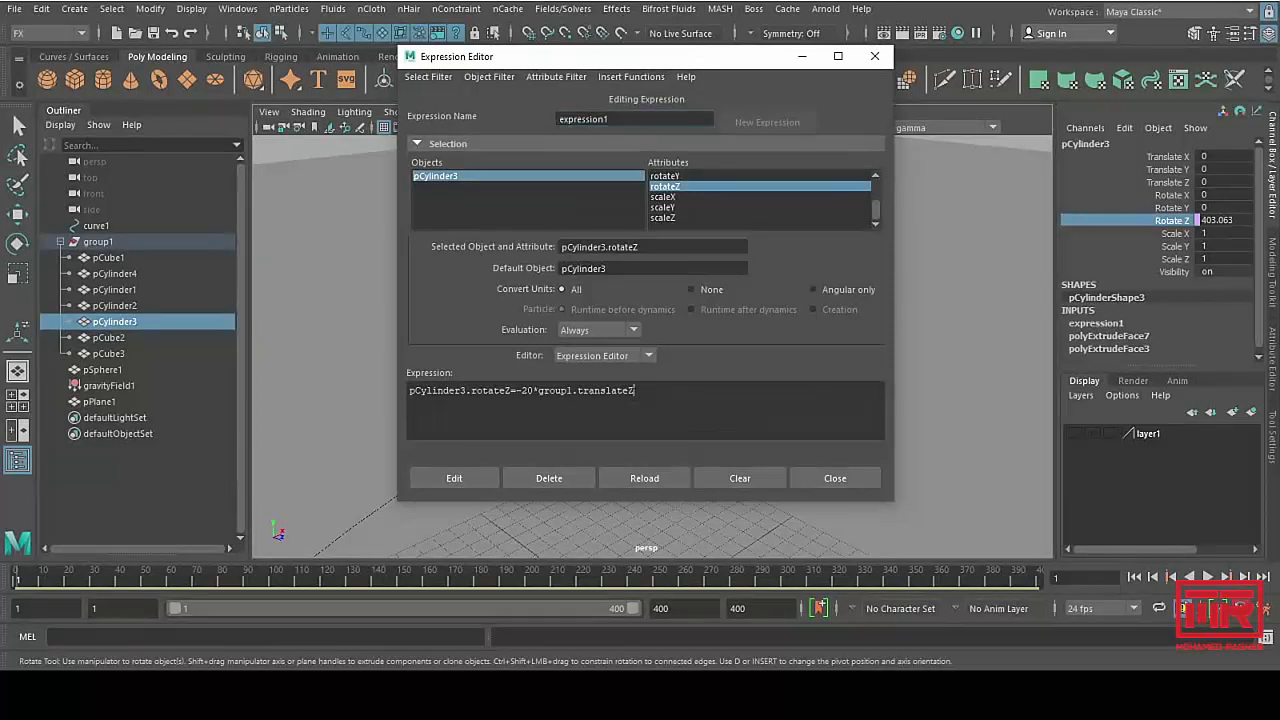
{"action": "left_click_drag", "start_coordinate": [634, 391], "coordinate": [540, 391]}
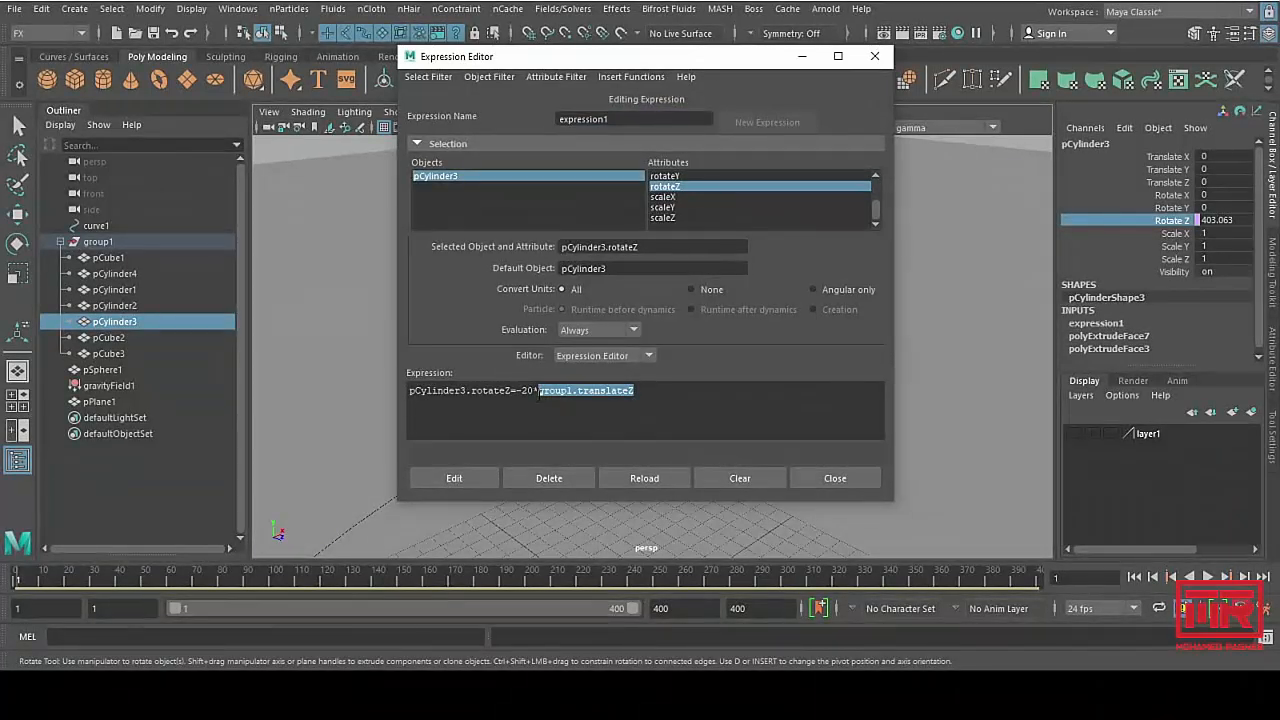
{"action": "left_click", "coordinate": [463, 477]}
{"action": "left_click", "coordinate": [835, 478]}
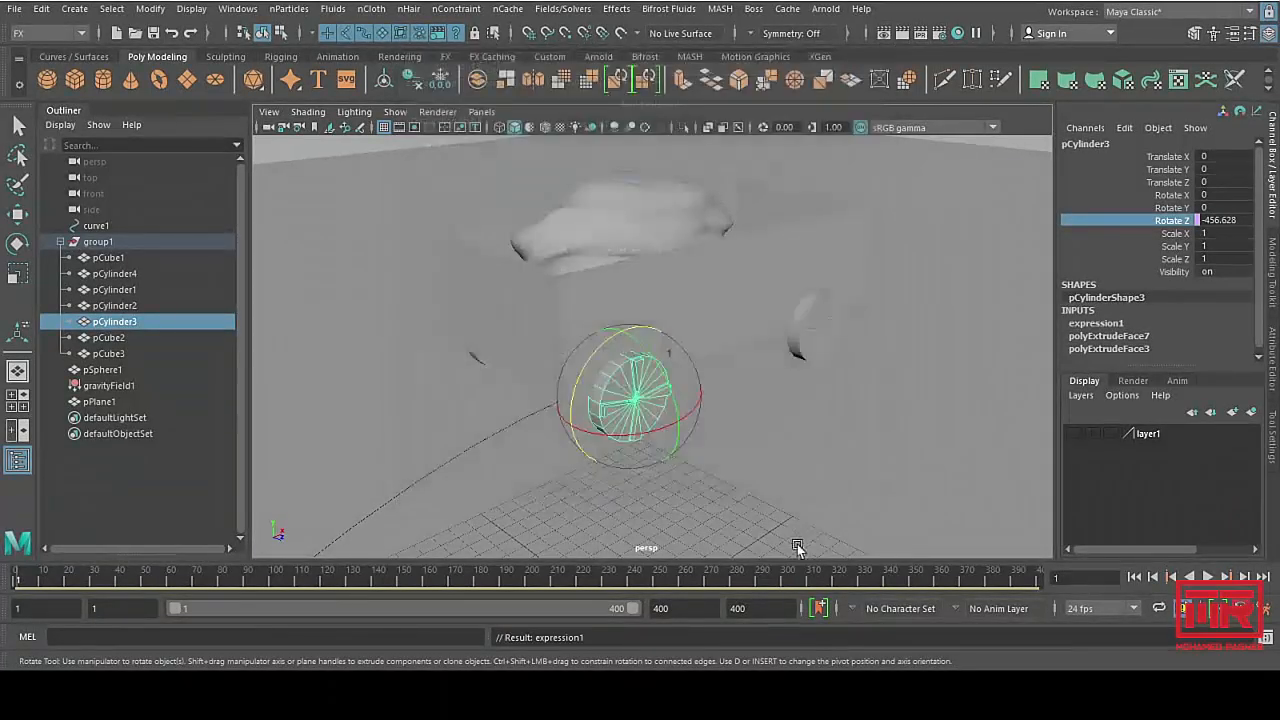
Step: Deselect the wheel, play the animation to check its rotation along the curve, and return to frame 1
{"action": "right_click_drag", "start_coordinate": [690, 390], "coordinate": [346, 326], "text": "alt"}
{"action": "left_click_drag", "start_coordinate": [346, 326], "coordinate": [640, 330], "text": "alt"}
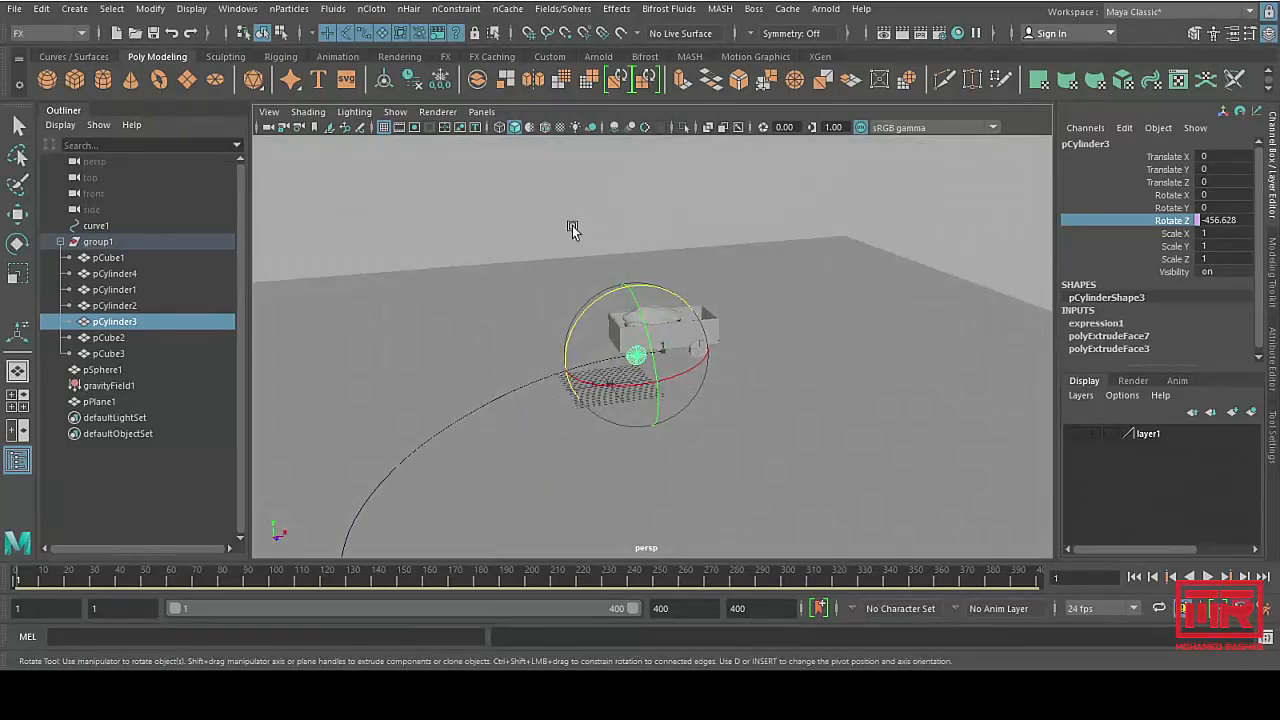
{"action": "left_click", "coordinate": [571, 229]}
{"action": "key", "text": "w"}
{"action": "left_click", "coordinate": [1208, 578]}
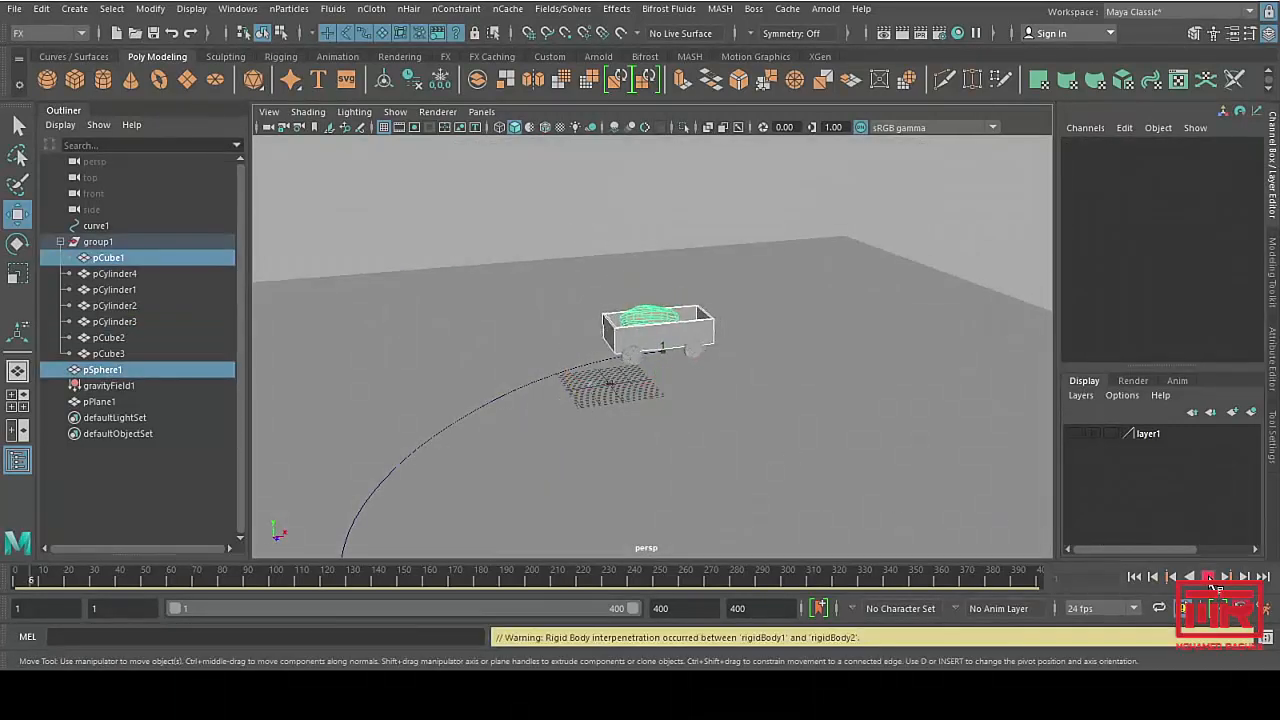
{"action": "left_click", "coordinate": [1209, 579]}
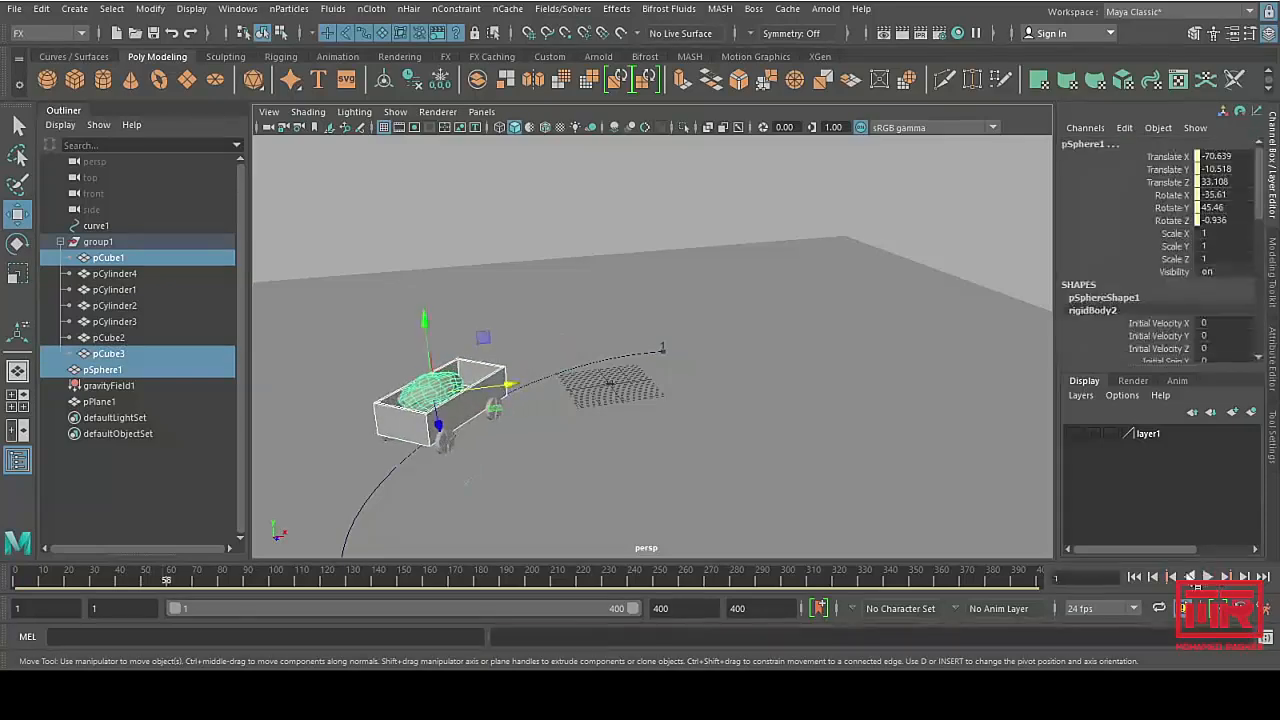
{"action": "left_click", "coordinate": [1135, 578]}
Step: Reverse pCylinder3's rotation by changing its Rotate Z expression to pCylinder3.rotateZ=20*group1.translateX, and close the Expression Editor
{"action": "right_click_drag", "start_coordinate": [700, 335], "coordinate": [734, 394], "text": "alt"}
{"action": "scroll", "coordinate": [734, 394], "scroll_direction": "up", "scroll_amount": 3}
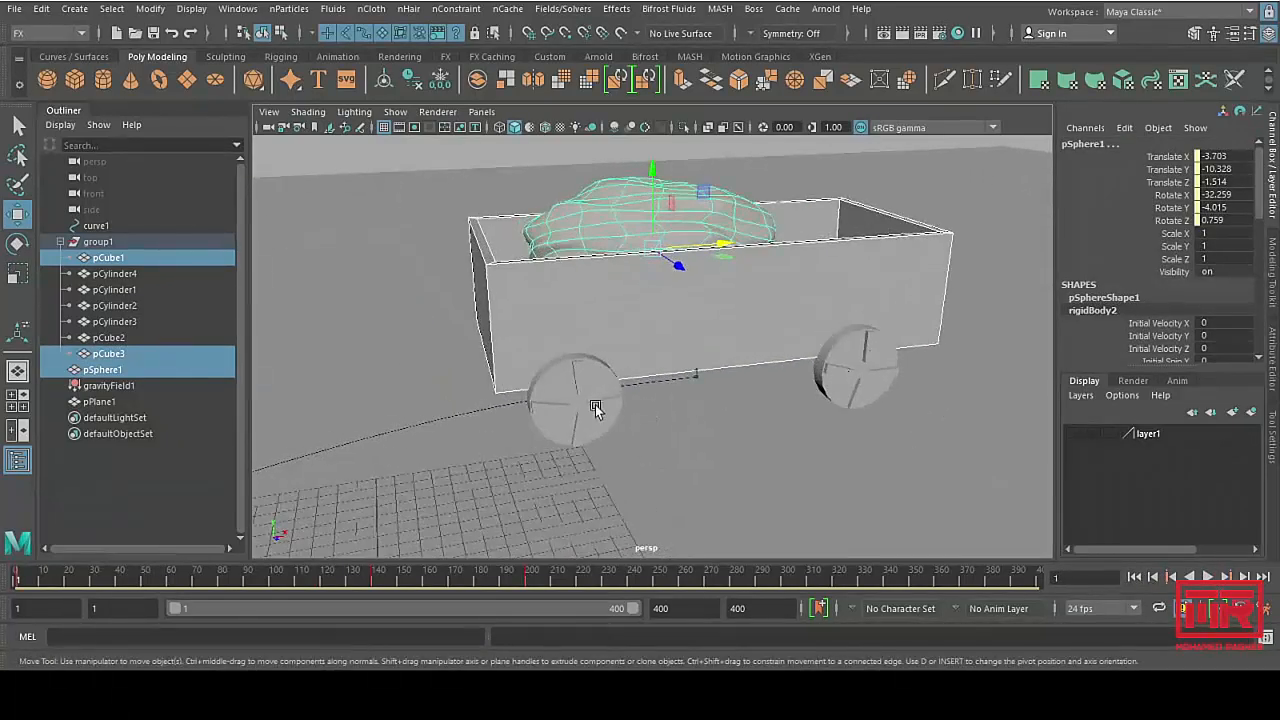
{"action": "left_click", "coordinate": [597, 409]}
{"action": "left_click", "coordinate": [1180, 221]}
{"action": "left_click", "coordinate": [1124, 128]}
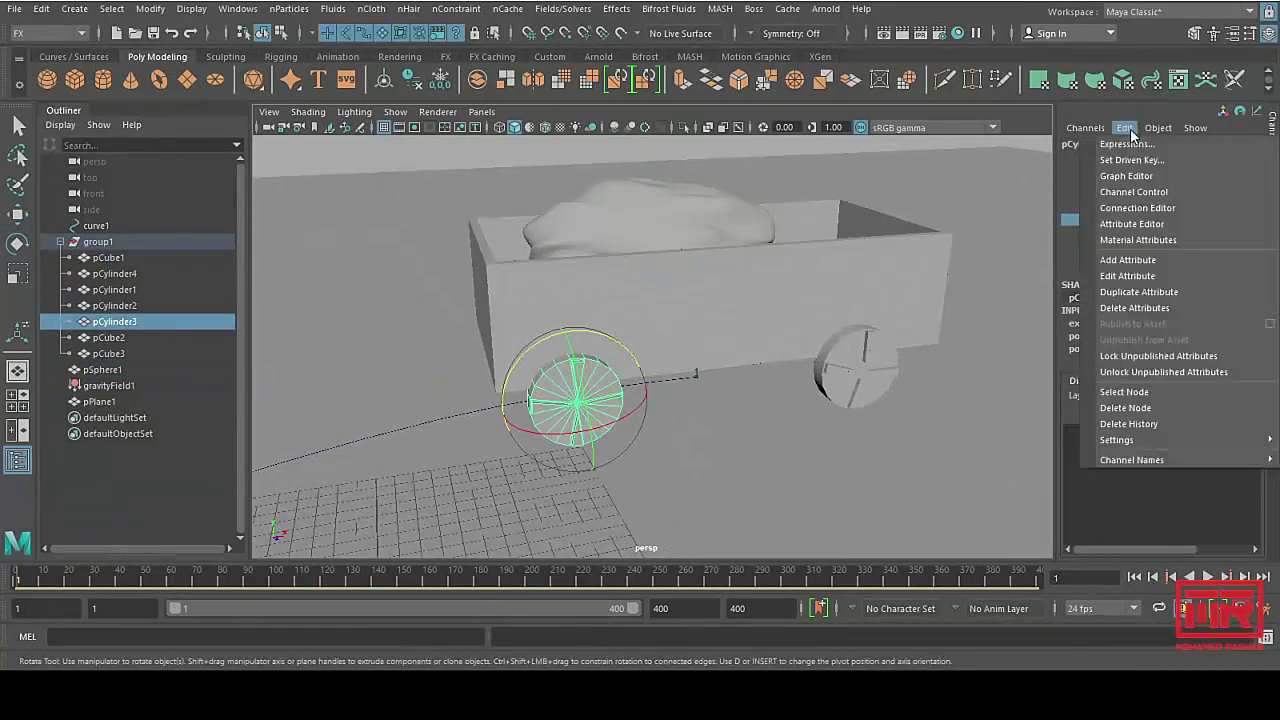
{"action": "left_click", "coordinate": [1135, 152]}
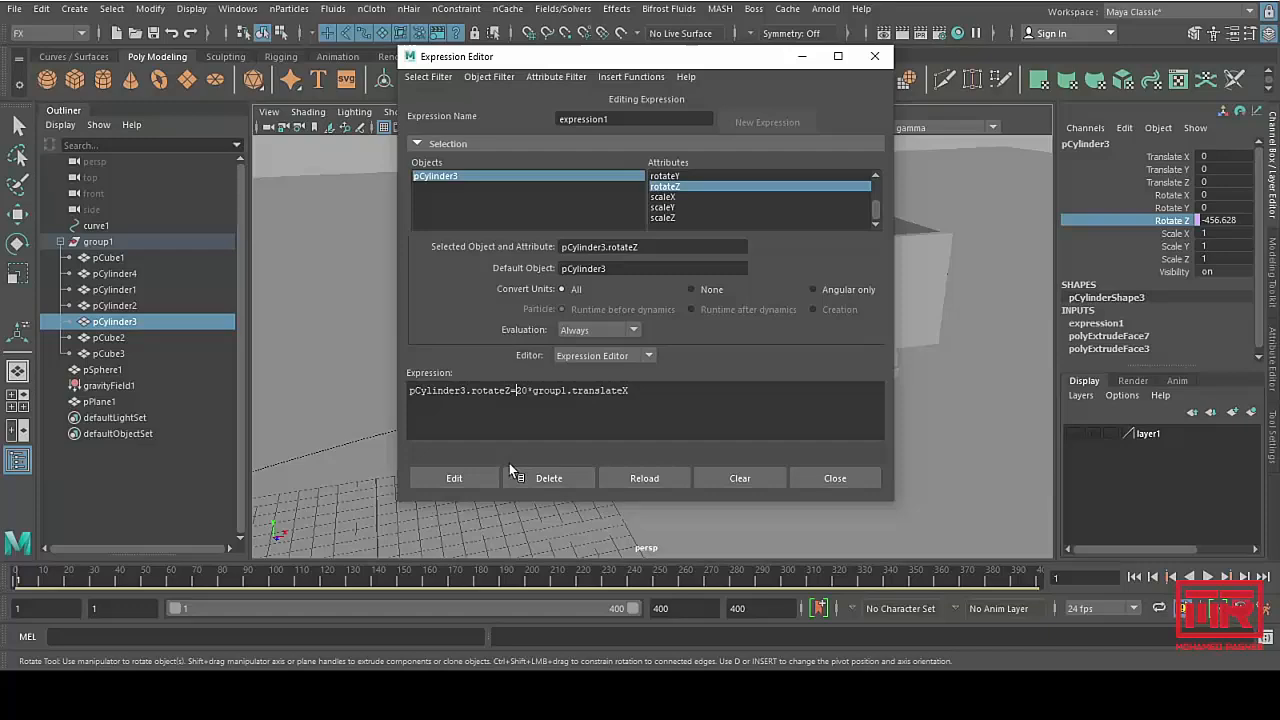
{"action": "left_click", "coordinate": [455, 479]}
{"action": "left_click", "coordinate": [829, 477]}
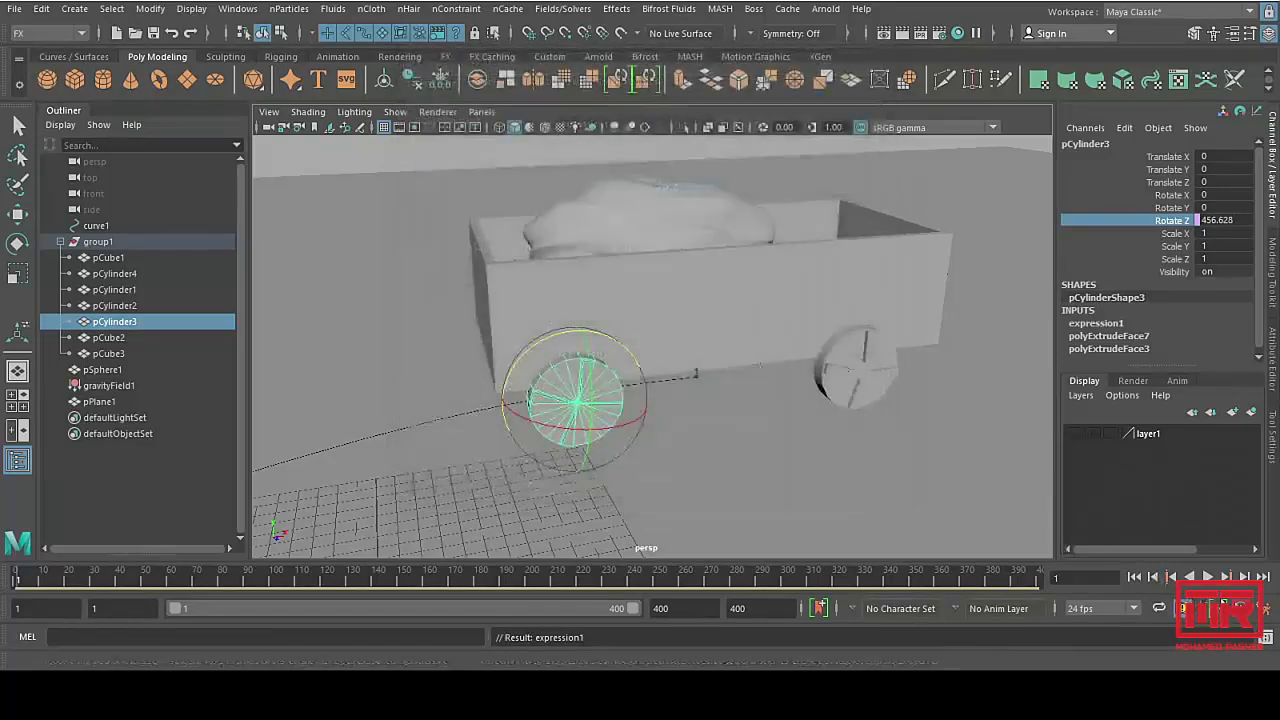
Step: Play the cart animation repeatedly from different views to check the wheel's rolling direction, and return to frame 1
{"action": "left_click", "coordinate": [1208, 577]}
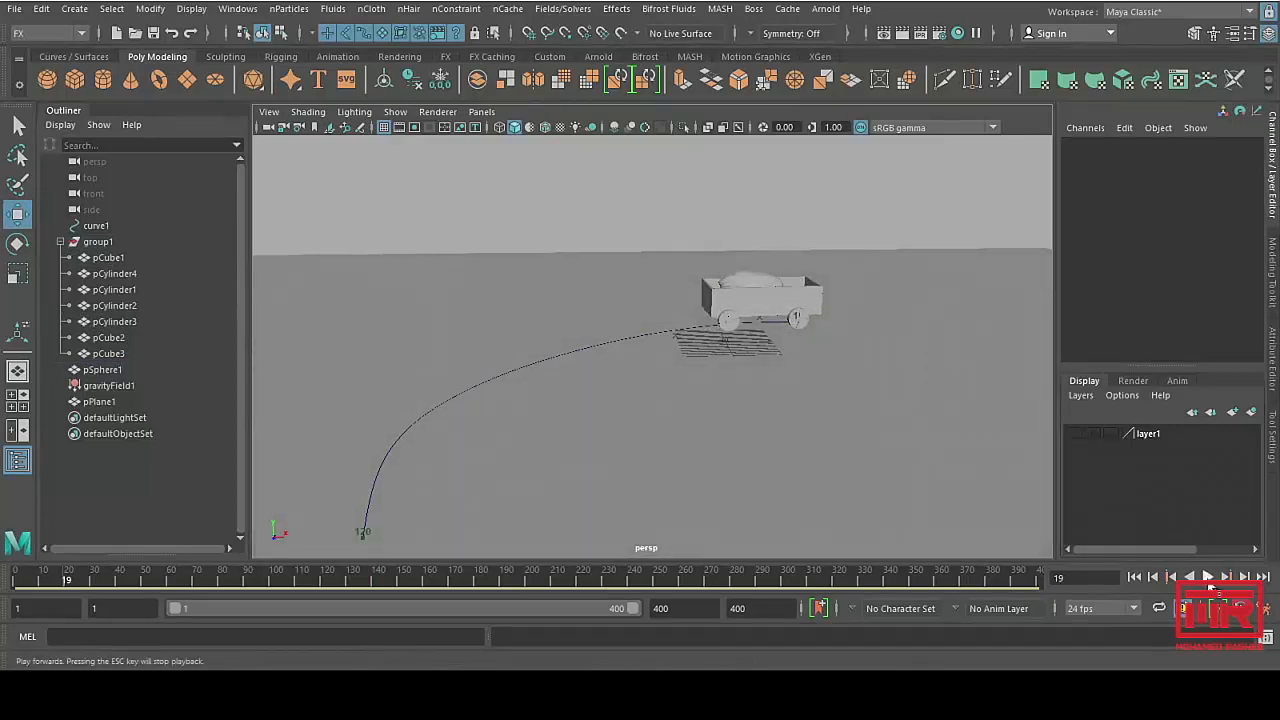
{"action": "left_click", "coordinate": [1208, 578]}
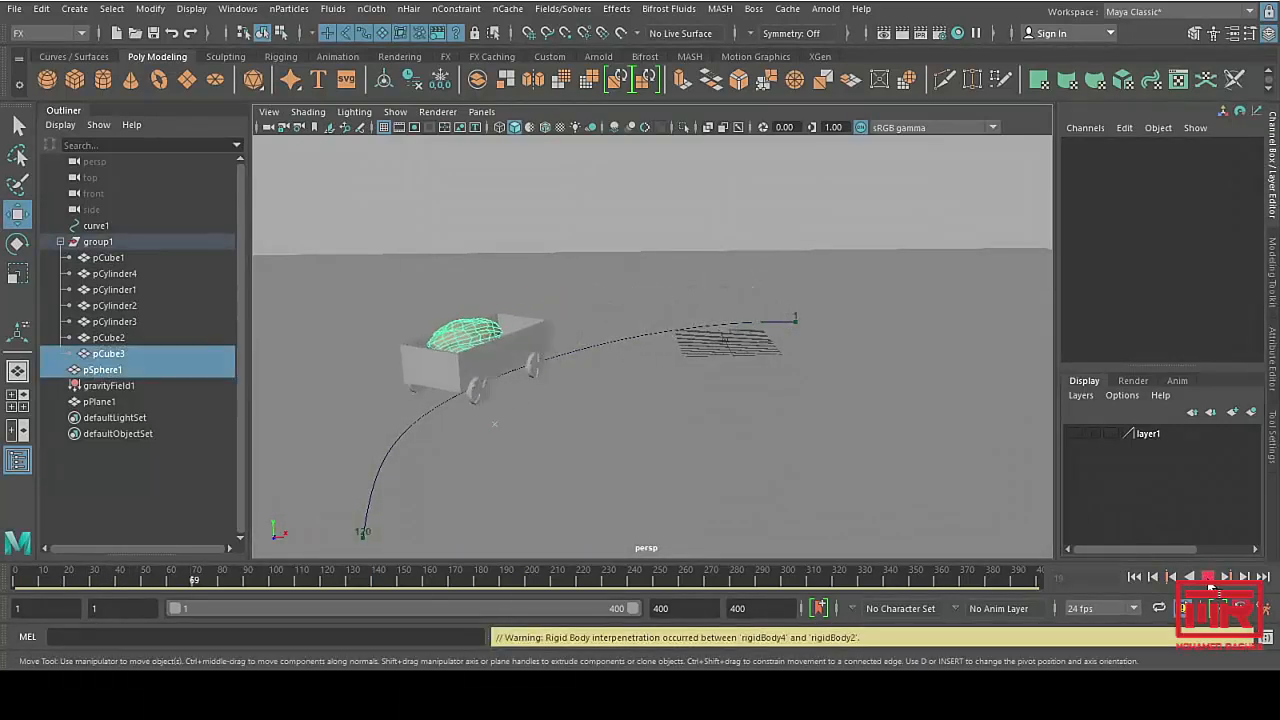
{"action": "left_click", "coordinate": [1208, 579]}
{"action": "left_click_drag", "start_coordinate": [440, 320], "coordinate": [388, 331], "text": "alt"}
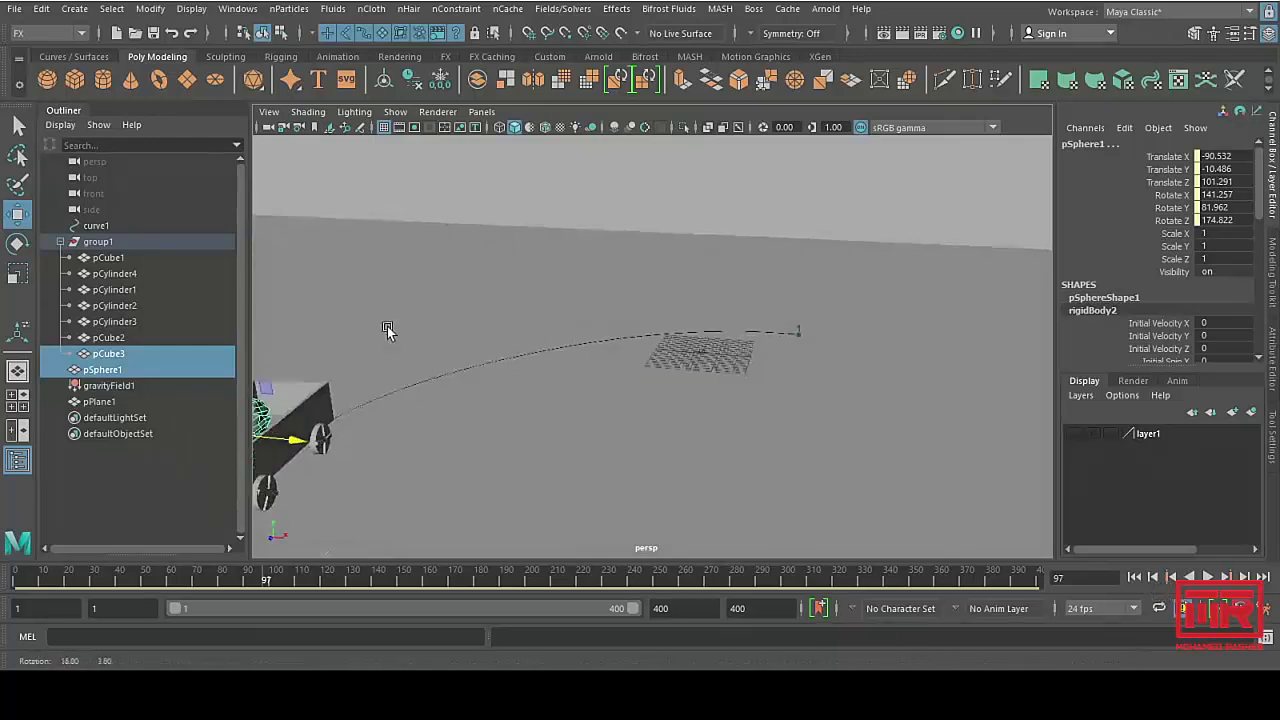
{"action": "middle_click_drag", "start_coordinate": [389, 470], "coordinate": [477, 437], "text": "alt"}
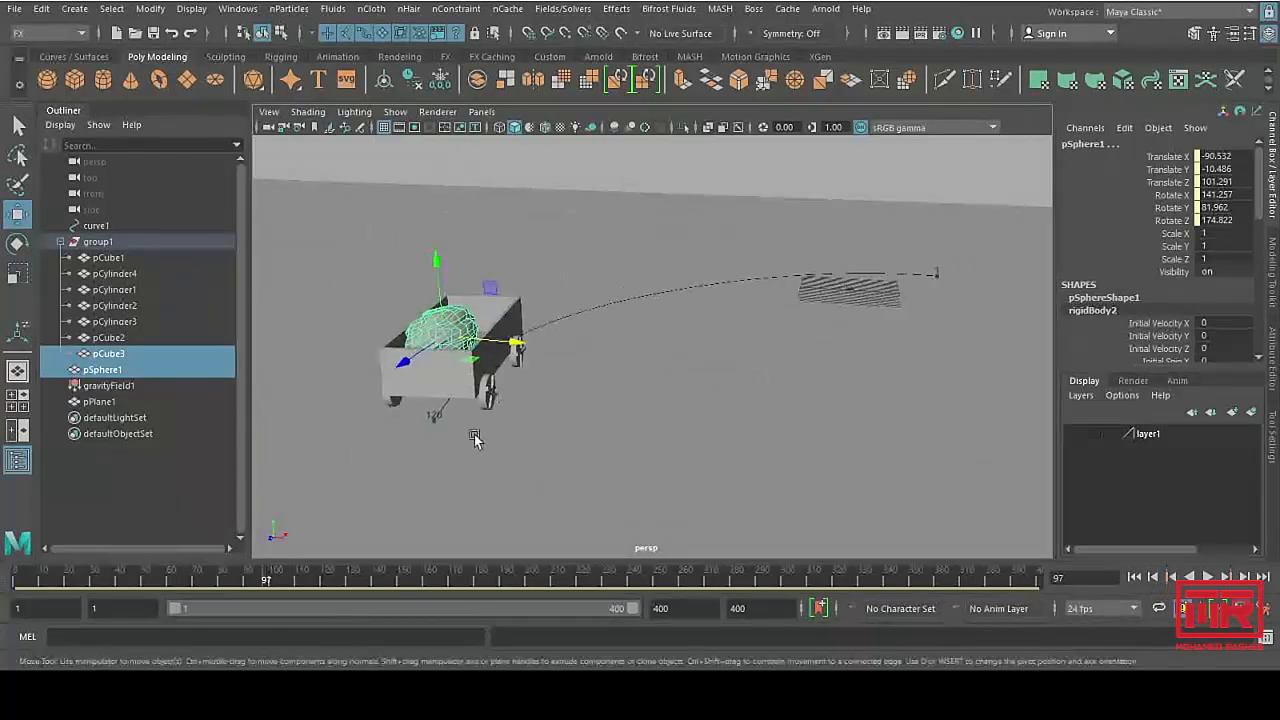
{"action": "left_click", "coordinate": [1134, 578]}
{"action": "left_click", "coordinate": [1208, 578]}
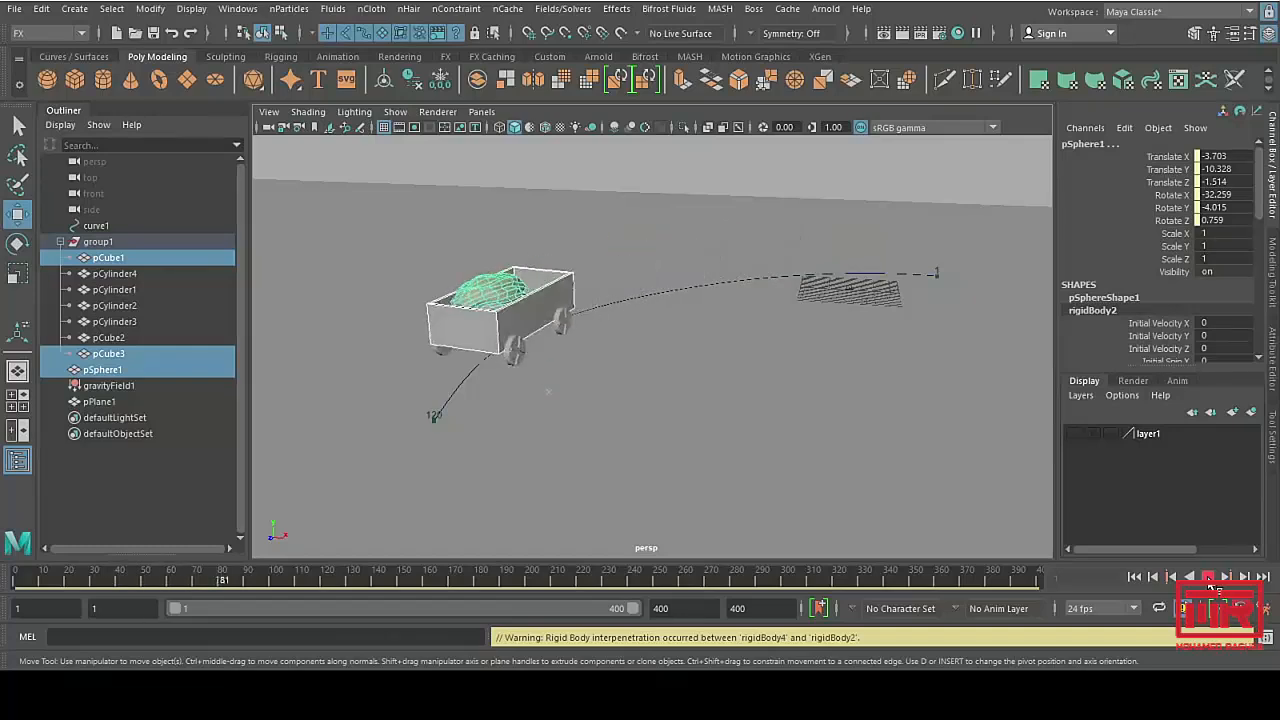
{"action": "key", "text": "Escape"}
{"action": "middle_click_drag", "start_coordinate": [752, 233], "coordinate": [640, 318], "text": "alt"}
{"action": "left_click", "coordinate": [1135, 577]}
Step: Examine the cart and its wheels up close at frame 1, and select pCube1
{"action": "middle_click_drag", "start_coordinate": [801, 345], "coordinate": [652, 364], "text": "alt"}
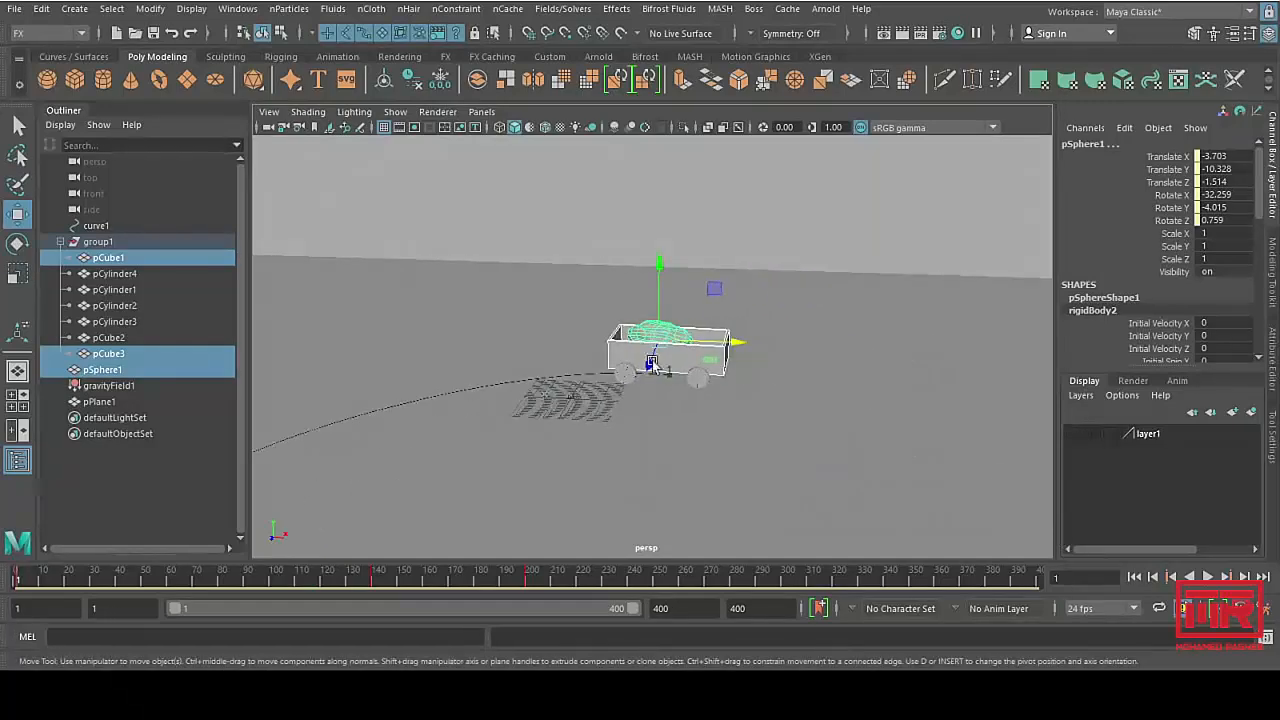
{"action": "scroll", "coordinate": [660, 380], "scroll_direction": "up", "scroll_amount": 6}
{"action": "left_click_drag", "start_coordinate": [668, 389], "coordinate": [690, 394], "text": "alt"}
{"action": "scroll", "coordinate": [700, 394], "scroll_direction": "up", "scroll_amount": 3}
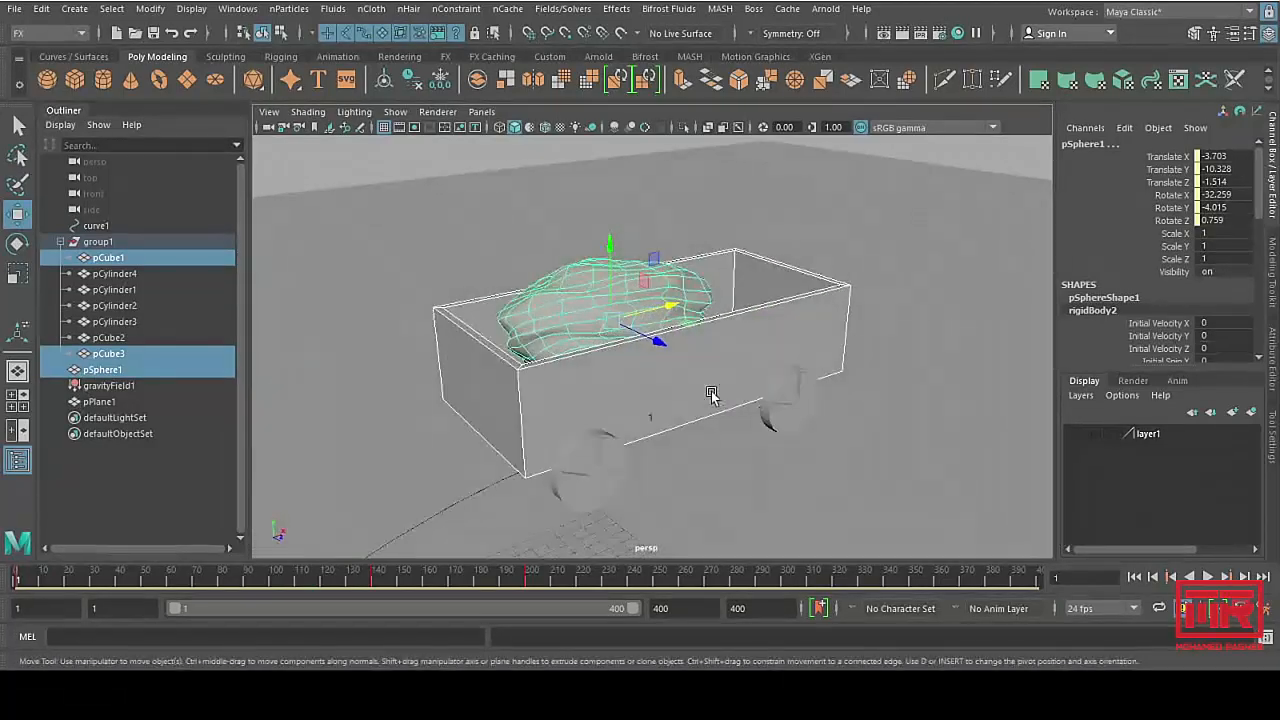
{"action": "left_click", "coordinate": [734, 346]}
Step: Select curve1 in a view from above and switch it to control vertex editing
{"action": "scroll", "coordinate": [704, 412], "scroll_direction": "down", "scroll_amount": 7}
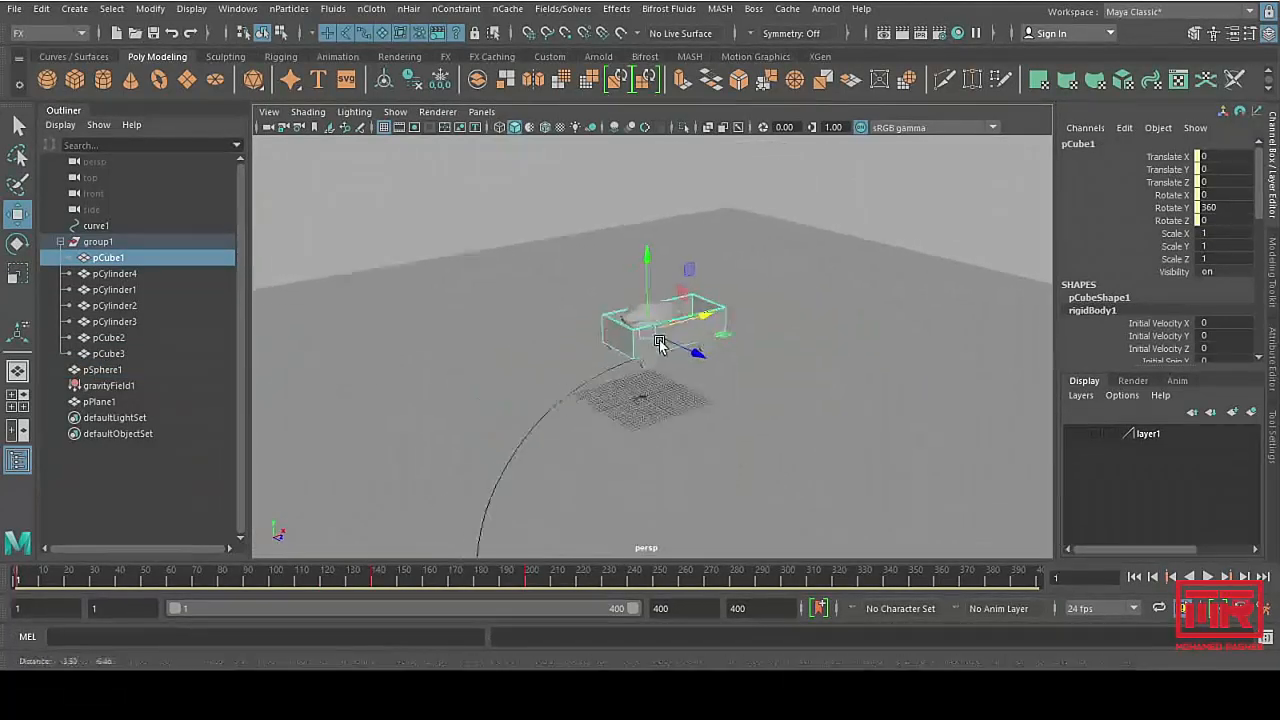
{"action": "left_click_drag", "start_coordinate": [660, 346], "coordinate": [659, 300], "text": "alt"}
{"action": "left_click", "coordinate": [512, 158]}
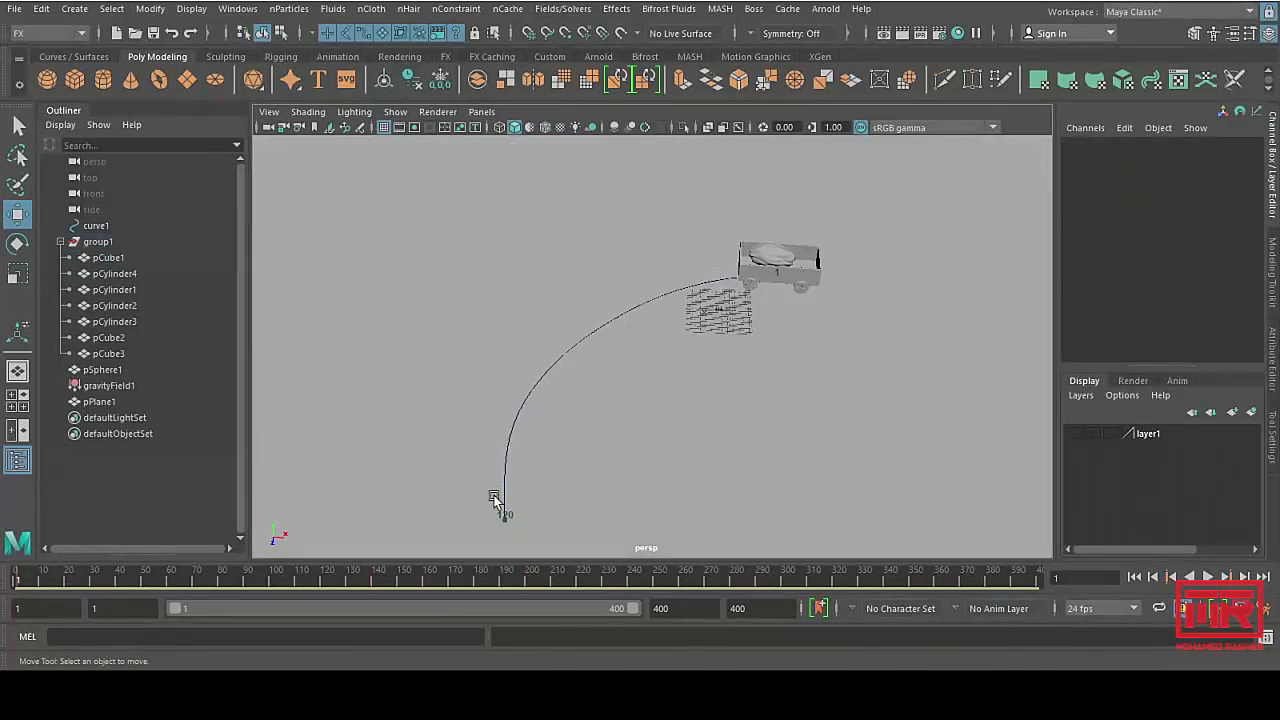
{"action": "left_click", "coordinate": [647, 305]}
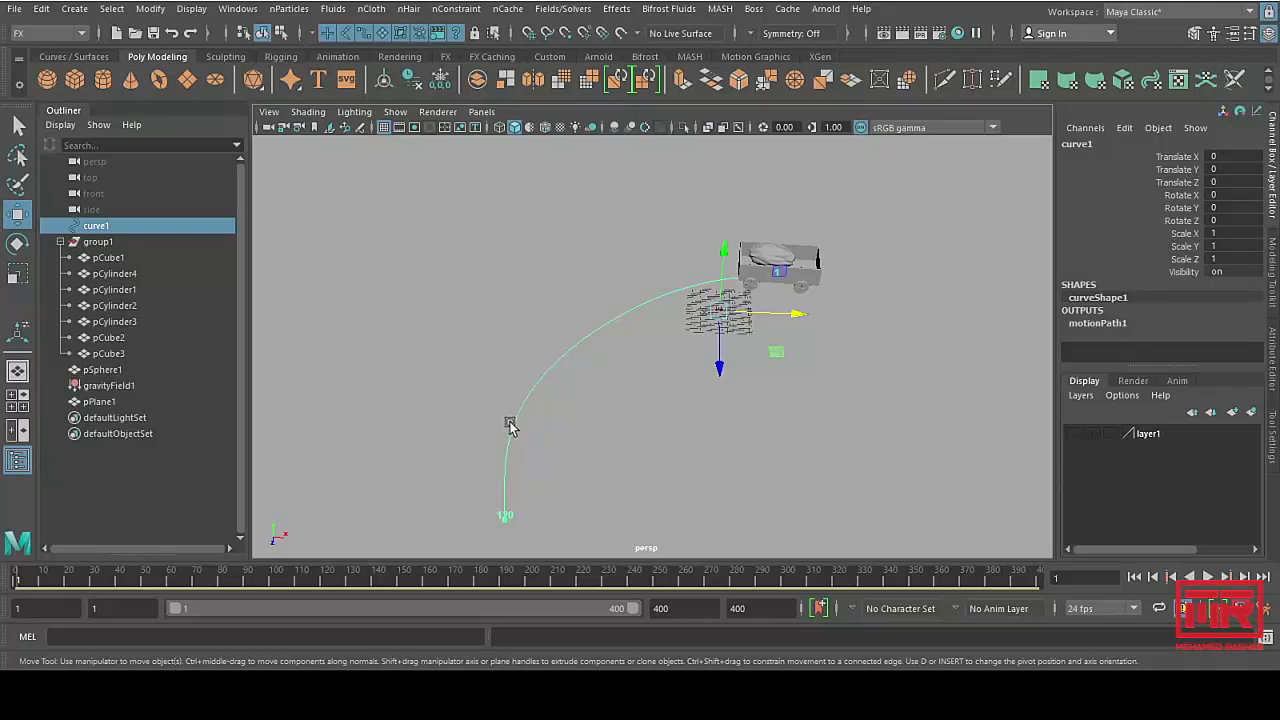
{"action": "mouse_move", "coordinate": [623, 450]}
{"action": "left_mouse_down", "text": "alt"}
{"action": "mouse_move", "coordinate": [623, 409]}
{"action": "mouse_move", "coordinate": [623, 449]}
{"action": "left_mouse_up", "text": "alt"}
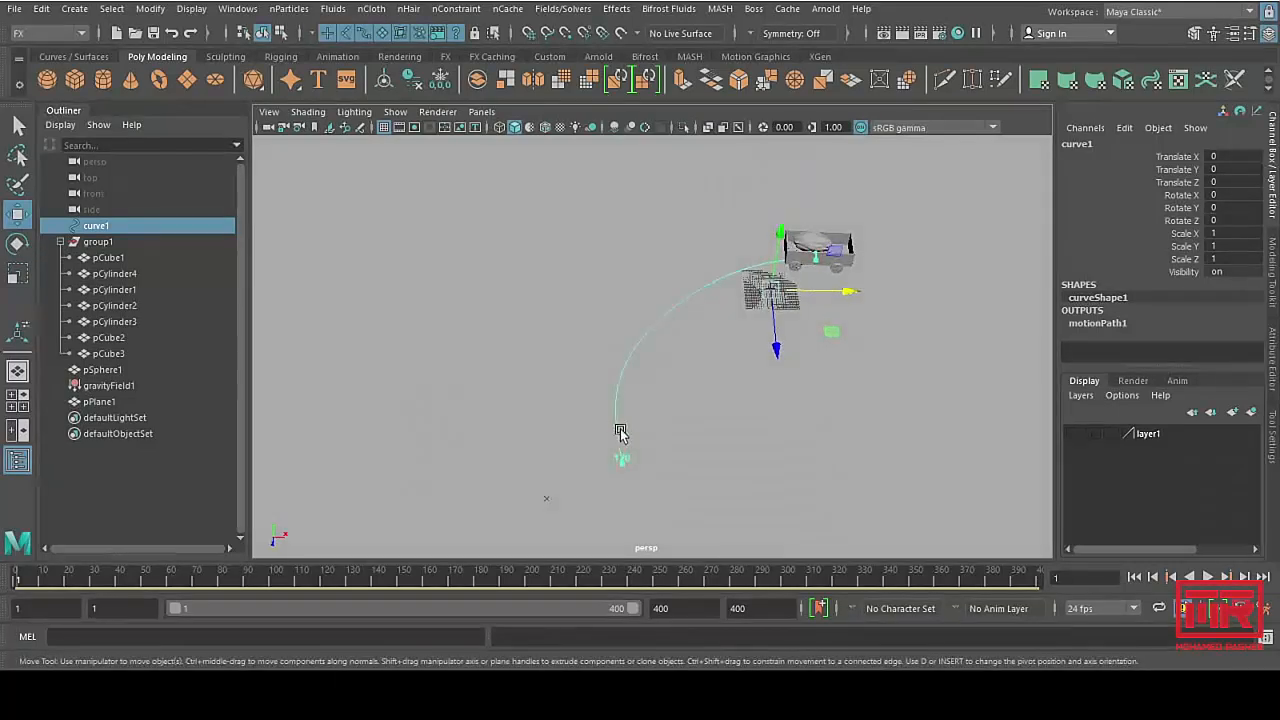
{"action": "right_click_drag", "start_coordinate": [618, 221], "coordinate": [471, 180]}
Step: Reshape curve1 from an arc into a nearly straight path by repositioning its far-end and middle control vertices in the ground plane
{"action": "left_click_drag", "start_coordinate": [577, 508], "coordinate": [672, 428]}
{"action": "left_click_drag", "start_coordinate": [667, 502], "coordinate": [556, 461]}
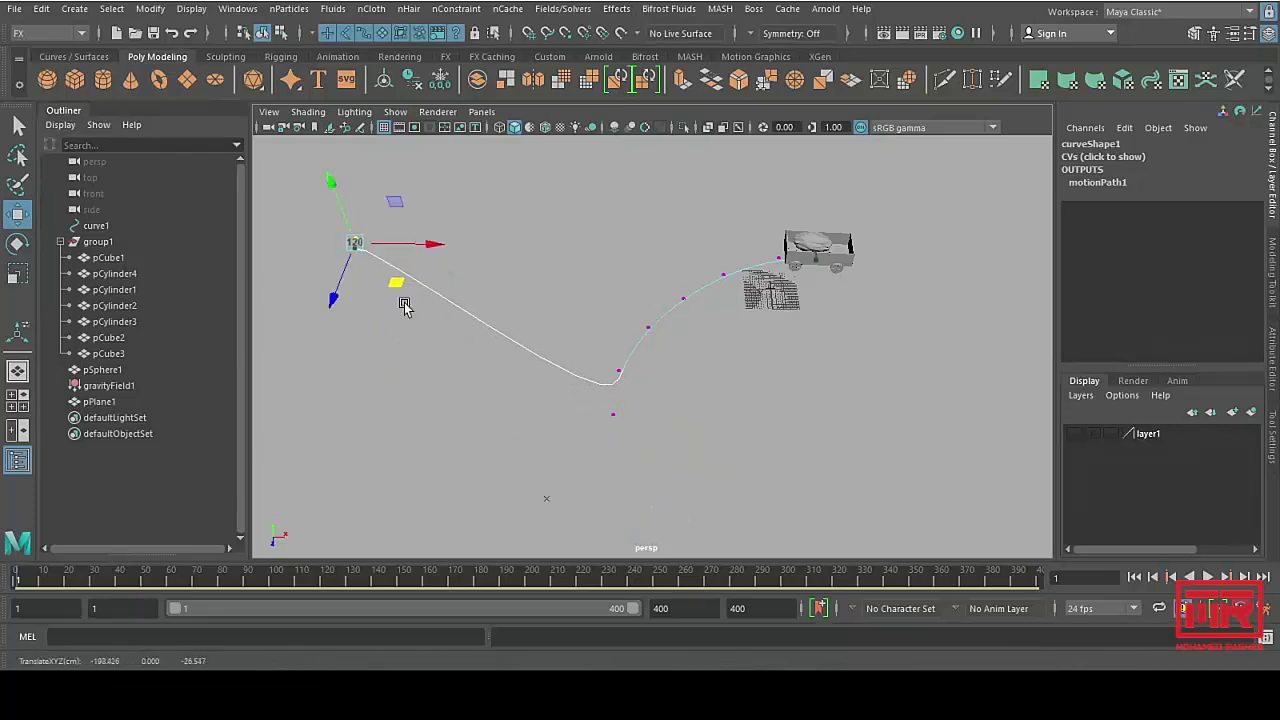
{"action": "left_click_drag", "start_coordinate": [672, 473], "coordinate": [565, 338]}
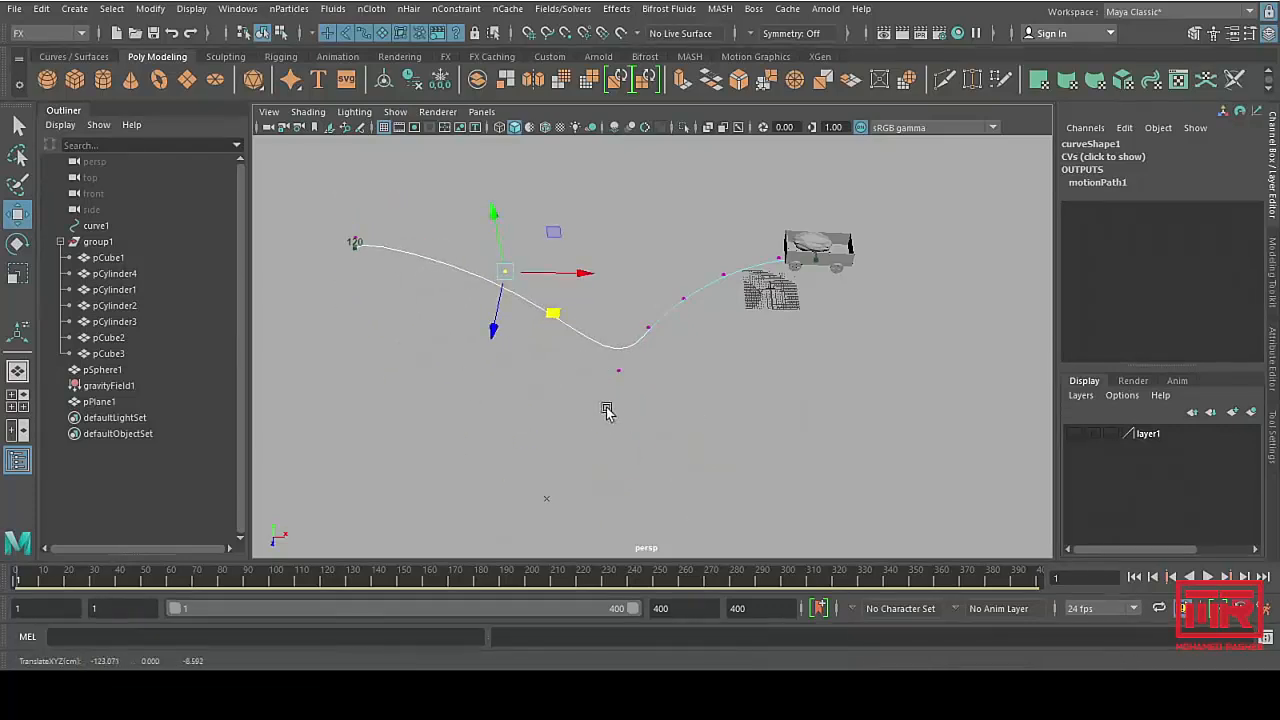
{"action": "left_click_drag", "start_coordinate": [646, 427], "coordinate": [600, 320]}
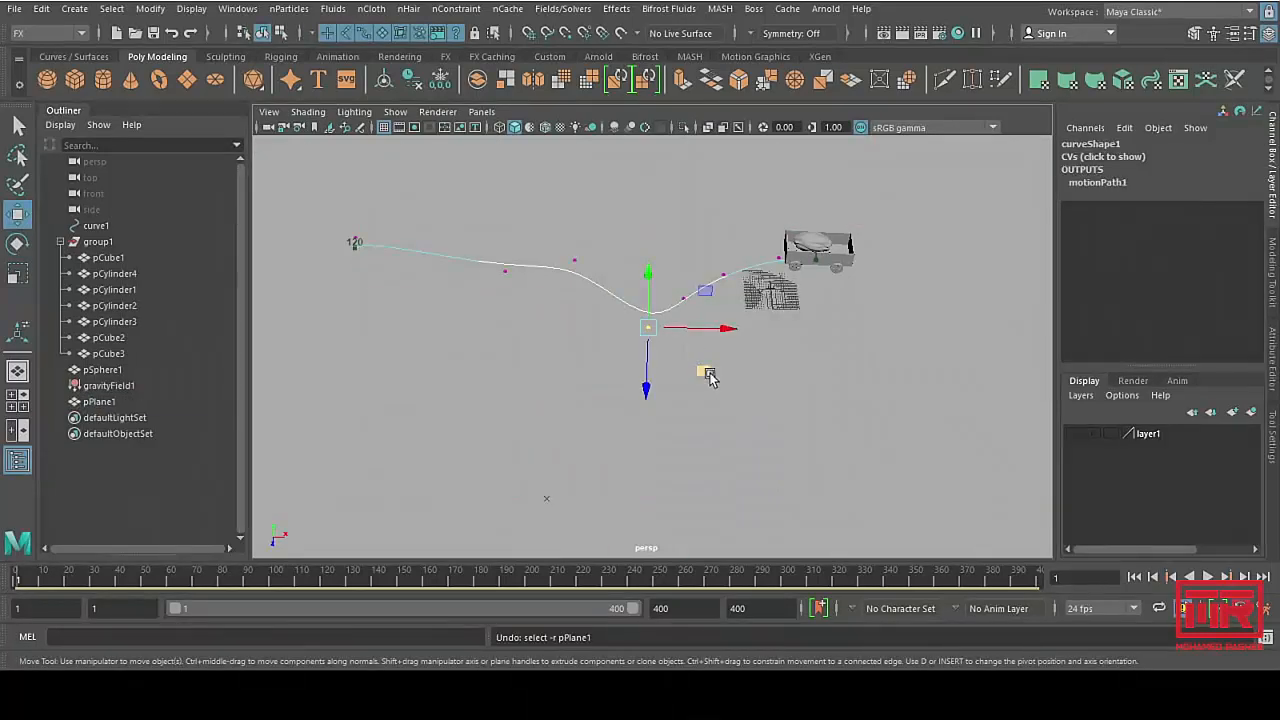
{"action": "left_click_drag", "start_coordinate": [706, 373], "coordinate": [732, 320]}
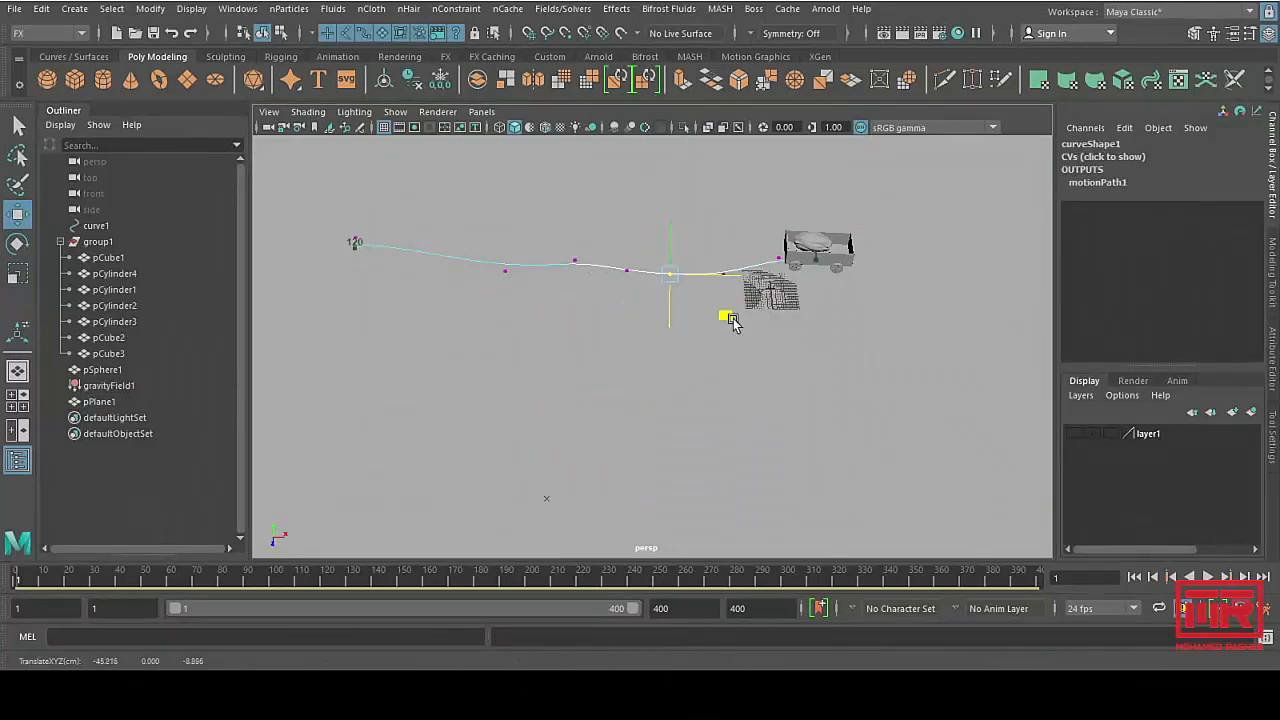
Step: Play the cart animation along the reshaped curve from a low view and stop it at frame 86
{"action": "middle_click_drag", "start_coordinate": [735, 330], "coordinate": [777, 478], "text": "alt"}
{"action": "left_click_drag", "start_coordinate": [777, 478], "coordinate": [794, 400], "text": "alt"}
{"action": "scroll", "coordinate": [826, 437], "scroll_direction": "up", "scroll_amount": 5}
{"action": "left_click_drag", "start_coordinate": [858, 440], "coordinate": [827, 380], "text": "alt"}
{"action": "left_click", "coordinate": [827, 252]}
{"action": "left_click_drag", "start_coordinate": [826, 252], "coordinate": [821, 468], "text": "alt"}
{"action": "left_click", "coordinate": [1209, 578]}
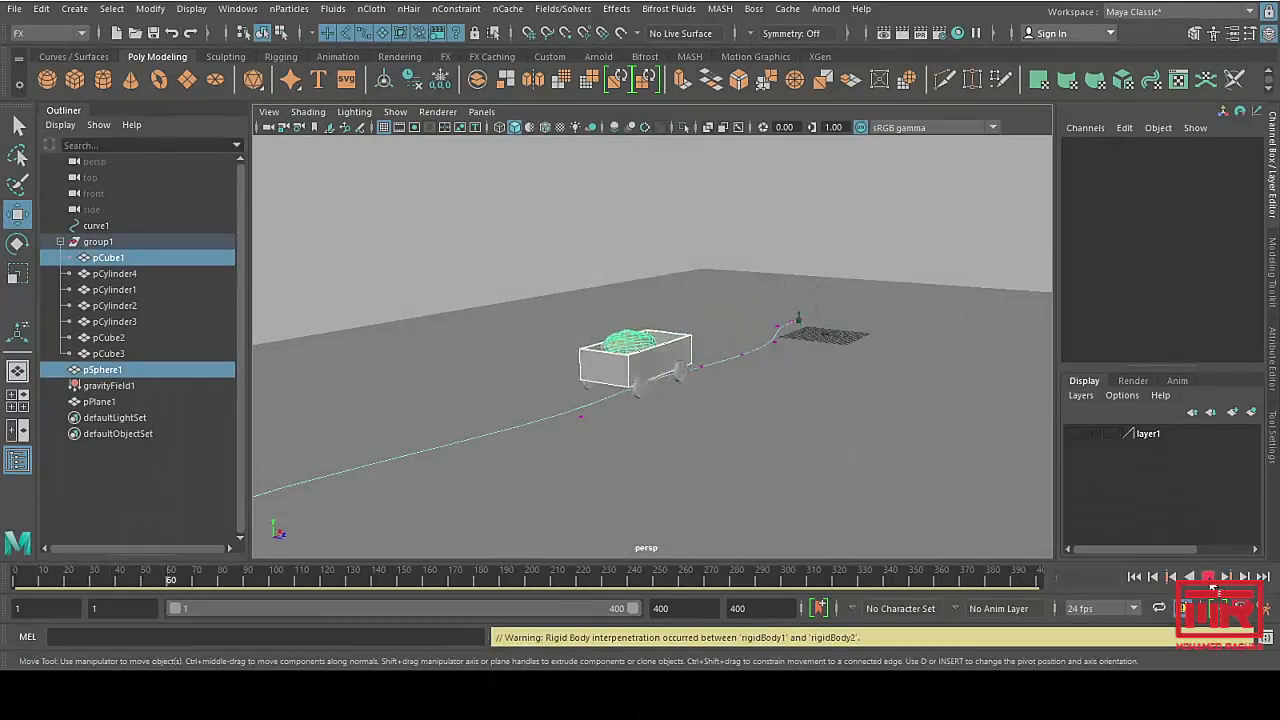
{"action": "left_click", "coordinate": [1211, 580]}
Step: Step forward frame by frame to frame 101 with the cart in close view, and return to frame 1
{"action": "middle_click_drag", "start_coordinate": [390, 445], "coordinate": [623, 368], "text": "alt"}
{"action": "right_click_drag", "start_coordinate": [622, 368], "coordinate": [1012, 540], "text": "alt"}
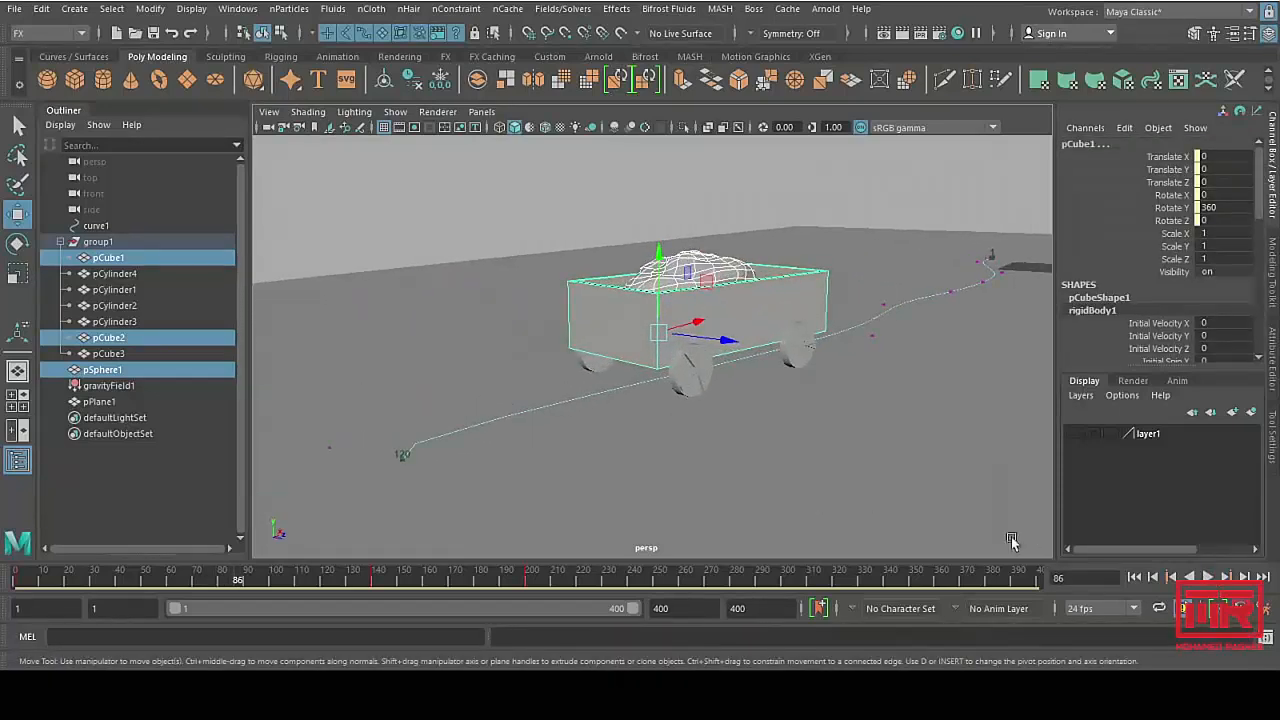
{"action": "left_click", "coordinate": [1246, 580]}
{"action": "left_click", "coordinate": [1246, 580]}
{"action": "left_click", "coordinate": [1246, 580]}
{"action": "left_click", "coordinate": [1246, 580]}
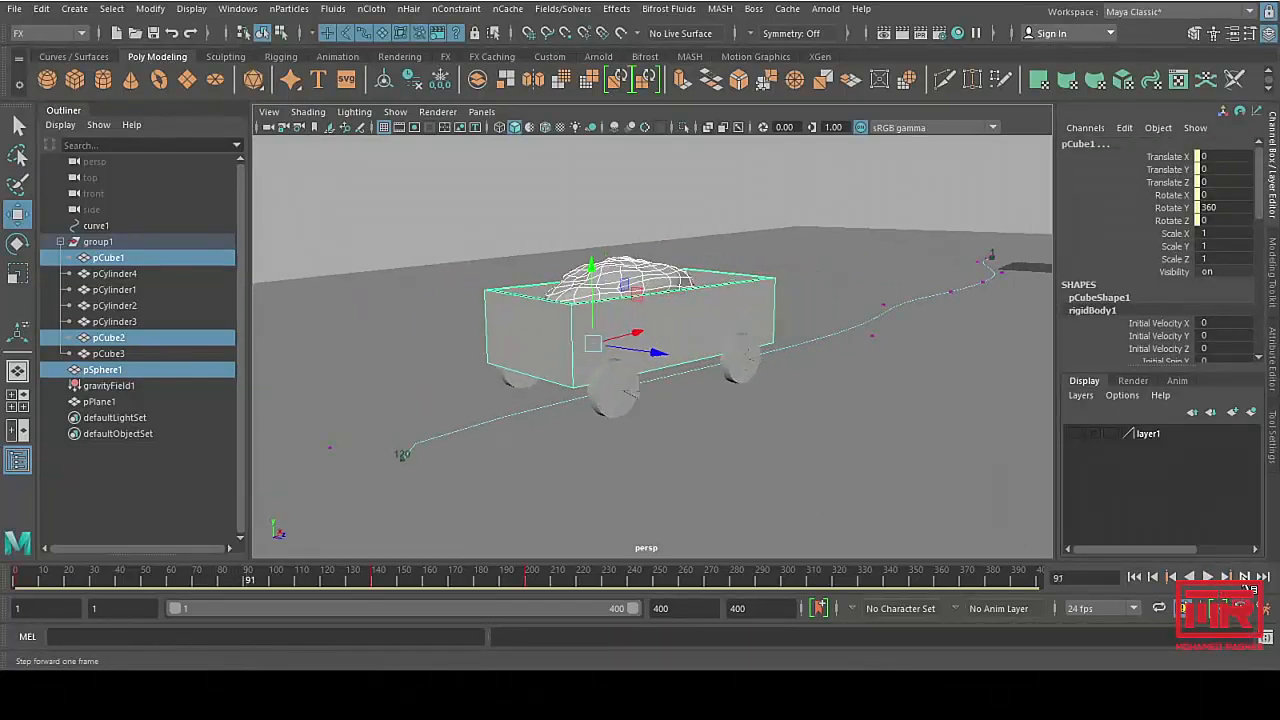
{"action": "left_click", "coordinate": [1246, 580]}
{"action": "left_click", "coordinate": [1246, 580]}
{"action": "left_click", "coordinate": [1246, 580]}
{"action": "left_click", "coordinate": [1246, 580]}
{"action": "left_click", "coordinate": [1246, 580]}
{"action": "left_click", "coordinate": [1246, 580]}
{"action": "left_click", "coordinate": [1246, 580]}
{"action": "left_click", "coordinate": [1246, 580]}
{"action": "left_click", "coordinate": [1246, 580]}
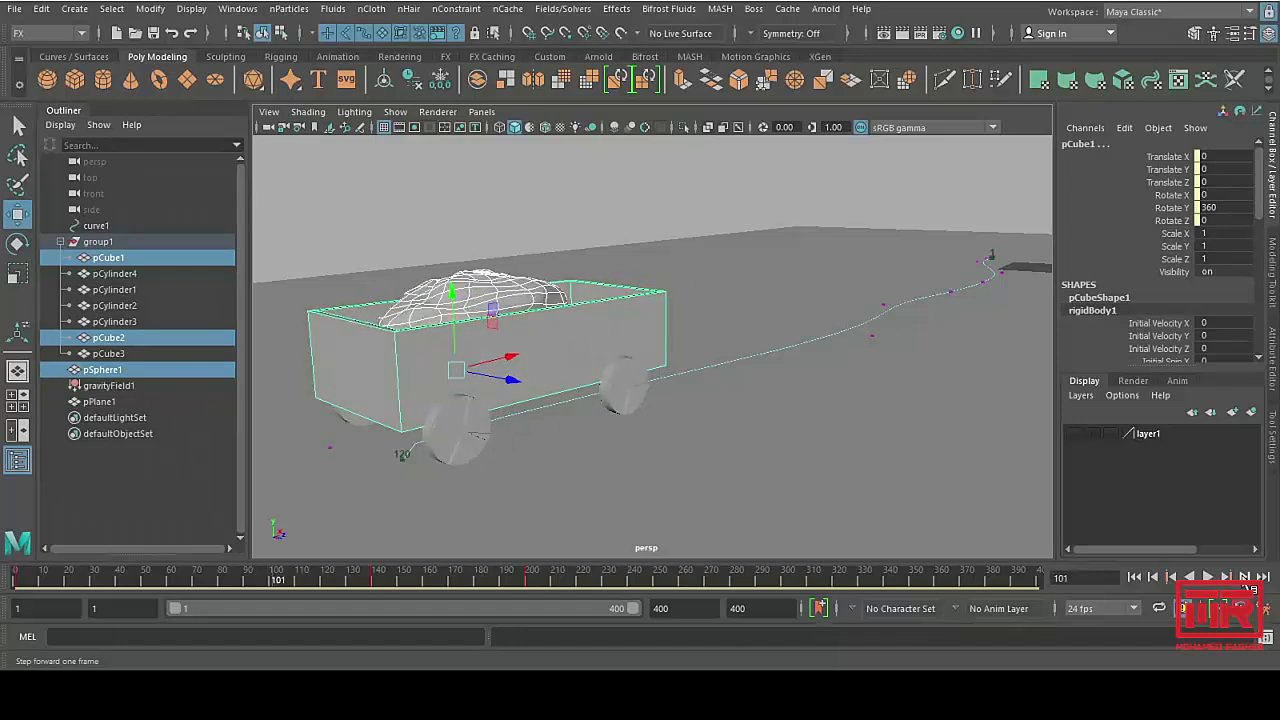
{"action": "left_click", "coordinate": [1136, 578]}
Step: Step through the animation from frame 1 to frame 57 to examine how the wheels turn along the curve
{"action": "left_click_drag", "start_coordinate": [600, 440], "coordinate": [363, 420], "text": "alt"}
{"action": "left_click_drag", "start_coordinate": [720, 428], "coordinate": [588, 373], "text": "alt"}
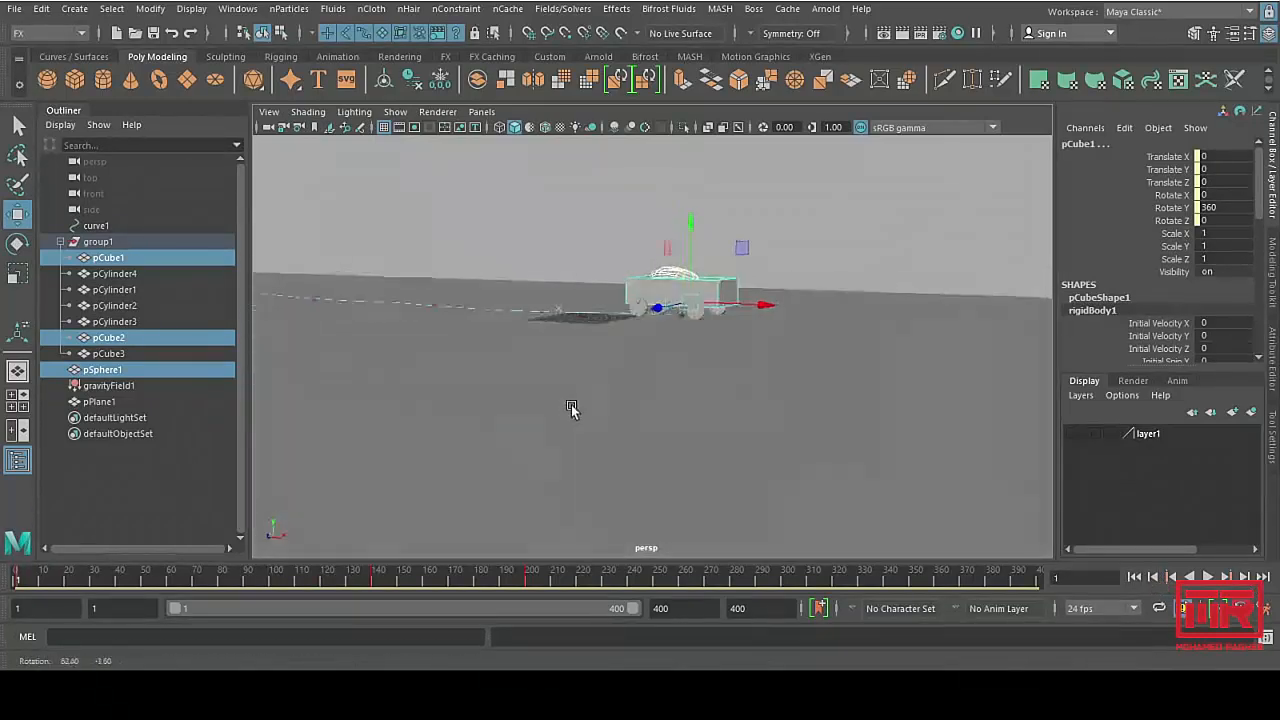
{"action": "right_click_drag", "start_coordinate": [588, 373], "coordinate": [912, 476], "text": "alt"}
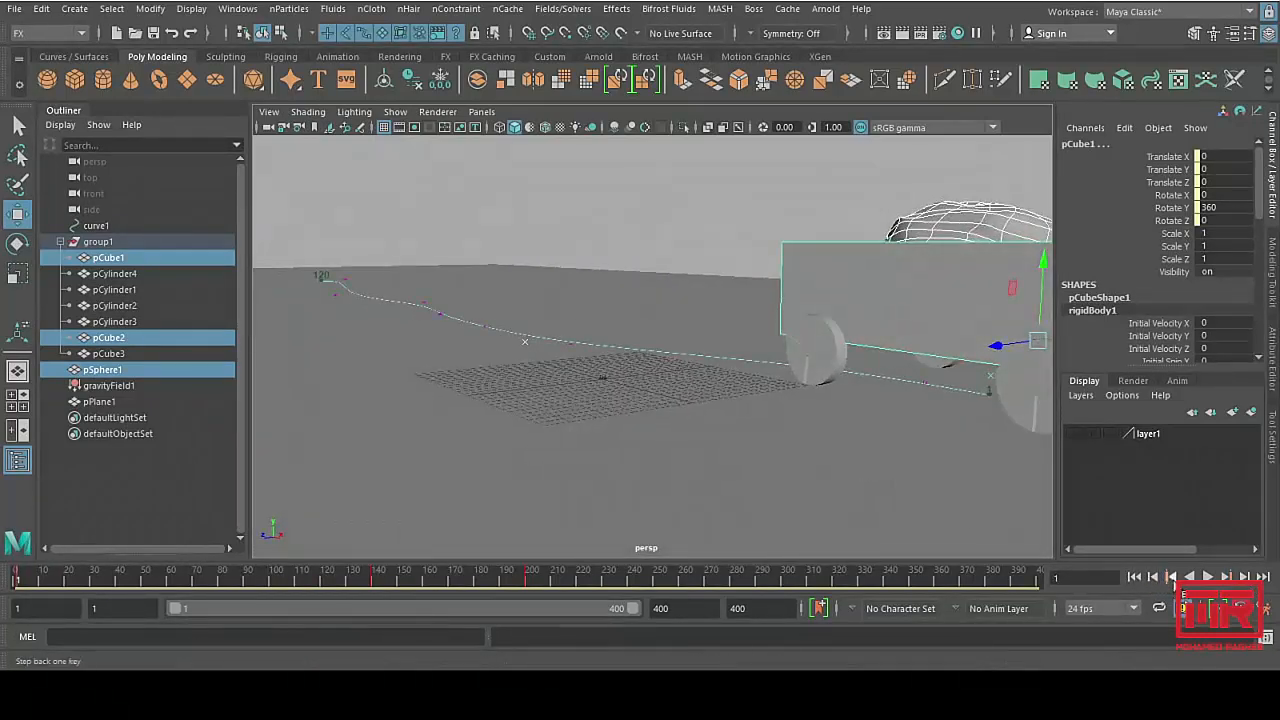
{"action": "left_click", "coordinate": [1246, 588]}
{"action": "left_click", "coordinate": [1246, 588]}
{"action": "left_click", "coordinate": [1246, 588]}
{"action": "left_click", "coordinate": [1246, 588]}
{"action": "left_click", "coordinate": [1246, 588]}
{"action": "left_click", "coordinate": [1246, 588]}
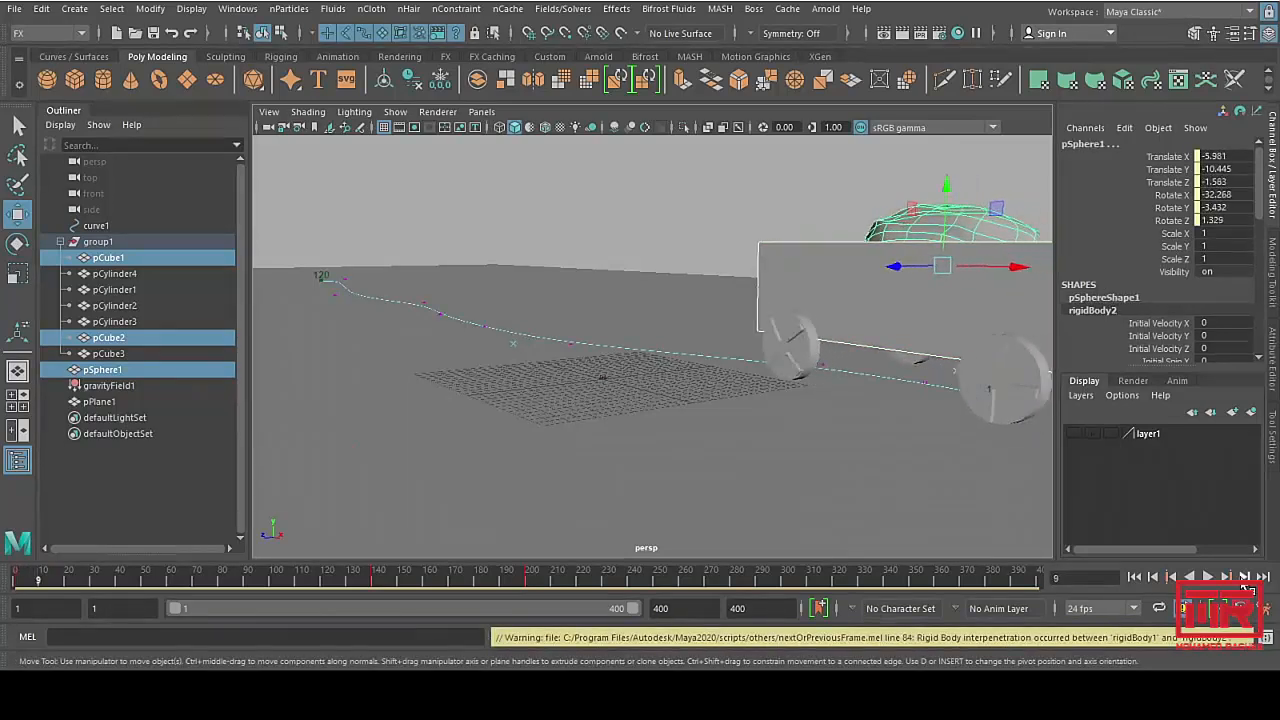
{"action": "left_click", "coordinate": [1246, 588]}
{"action": "left_click", "coordinate": [1246, 588]}
{"action": "left_click", "coordinate": [1246, 588]}
{"action": "left_click", "coordinate": [1246, 588]}
{"action": "left_click", "coordinate": [1246, 588]}
{"action": "left_click", "coordinate": [1246, 588]}
{"action": "left_click", "coordinate": [1246, 588]}
{"action": "left_click", "coordinate": [1246, 588]}
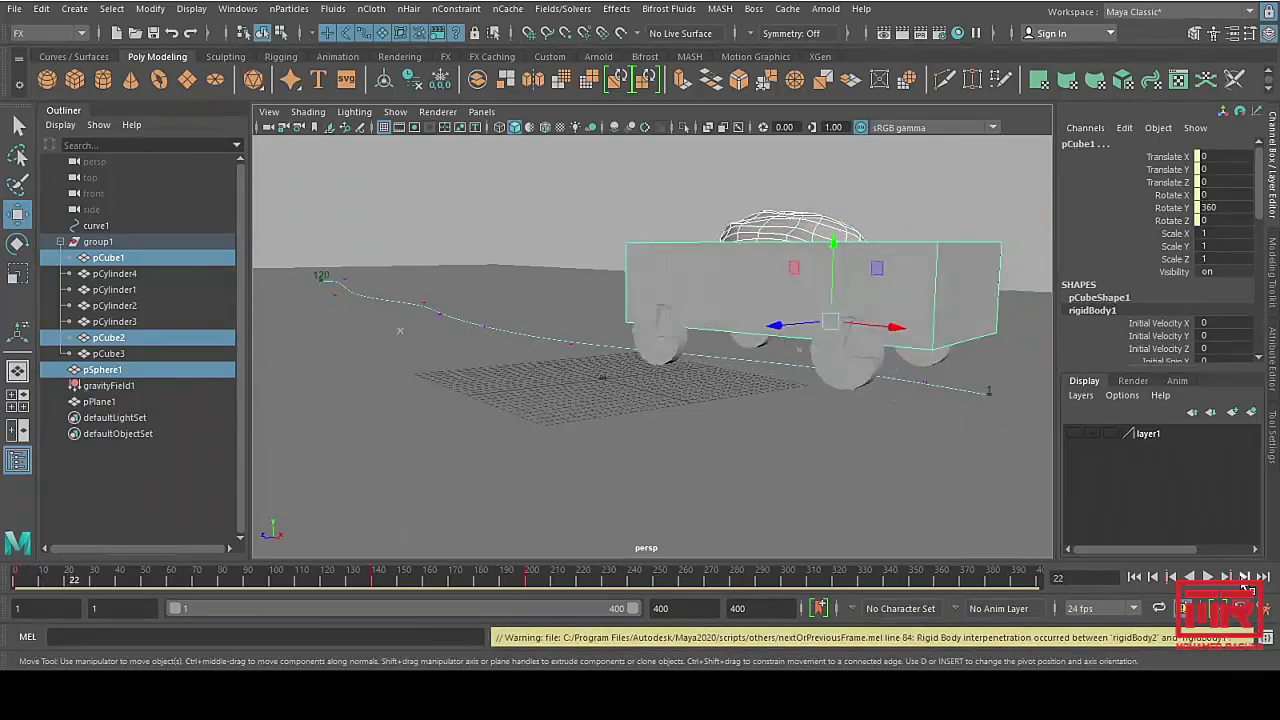
{"action": "left_click", "coordinate": [1246, 588]}
{"action": "left_click", "coordinate": [1246, 588]}
{"action": "left_click", "coordinate": [1246, 588]}
{"action": "left_click", "coordinate": [1246, 588]}
{"action": "left_click", "coordinate": [1246, 588]}
{"action": "left_click", "coordinate": [1246, 588]}
{"action": "left_click", "coordinate": [1246, 588]}
{"action": "left_click", "coordinate": [1246, 588]}
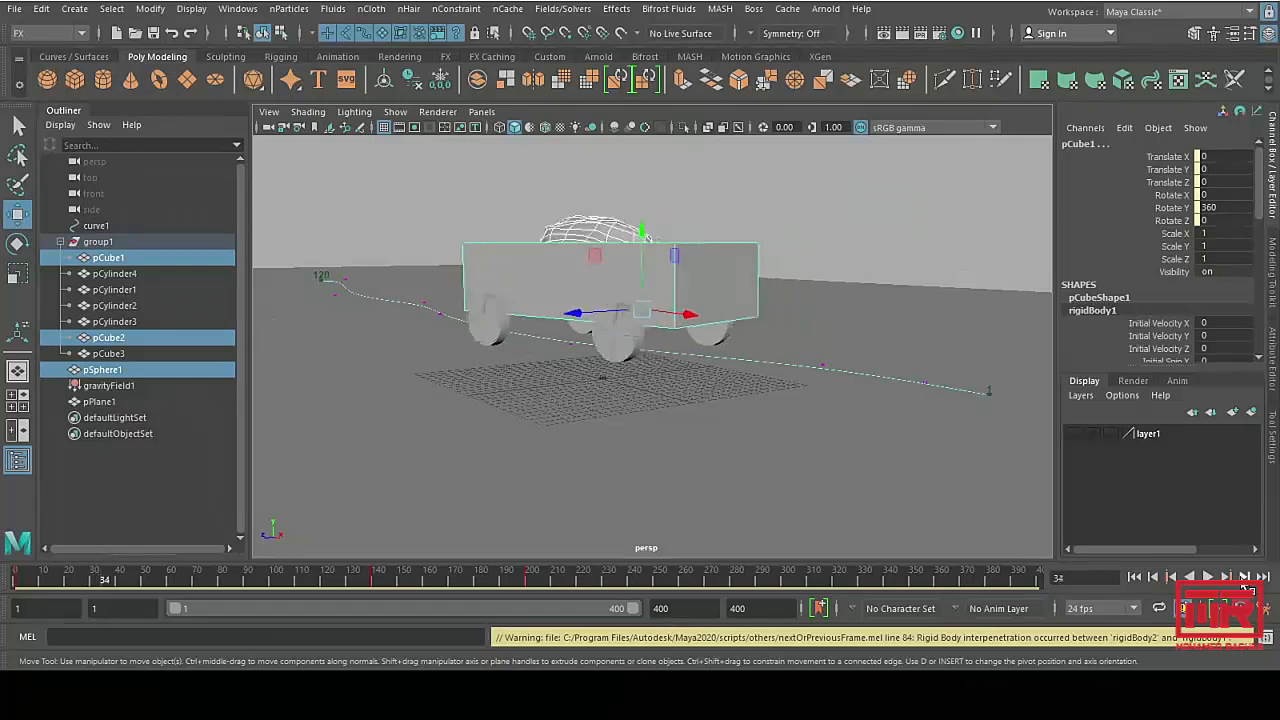
{"action": "left_click", "coordinate": [1246, 588]}
{"action": "left_click", "coordinate": [1246, 588]}
{"action": "left_click", "coordinate": [1246, 588]}
{"action": "left_click", "coordinate": [1246, 588]}
{"action": "left_click", "coordinate": [1246, 588]}
{"action": "left_click", "coordinate": [1246, 588]}
{"action": "left_click", "coordinate": [1246, 588]}
{"action": "left_click", "coordinate": [1246, 588]}
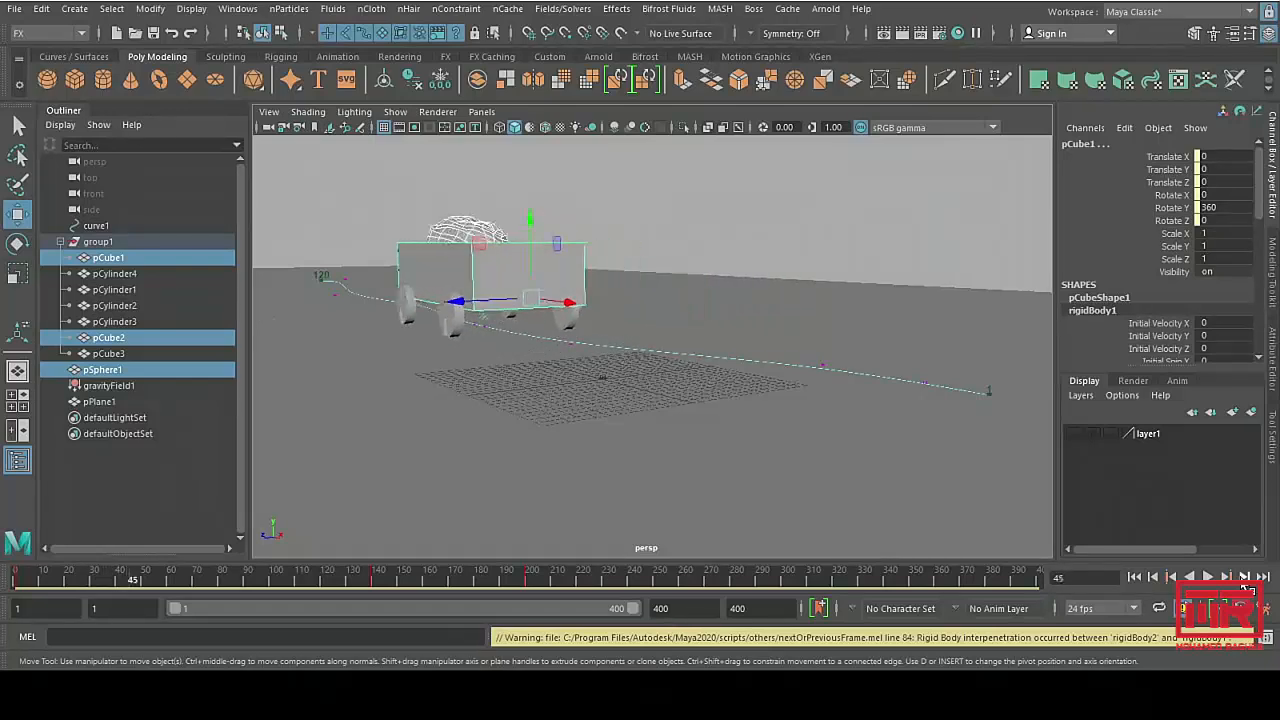
{"action": "left_click", "coordinate": [1246, 588]}
{"action": "left_click", "coordinate": [1246, 588]}
{"action": "left_click", "coordinate": [1246, 586]}
{"action": "left_click", "coordinate": [1246, 586]}
{"action": "left_click", "coordinate": [1246, 586]}
{"action": "left_click", "coordinate": [1246, 586]}
{"action": "left_click", "coordinate": [1246, 586]}
{"action": "left_click", "coordinate": [1246, 586]}
{"action": "left_click", "coordinate": [1246, 586]}
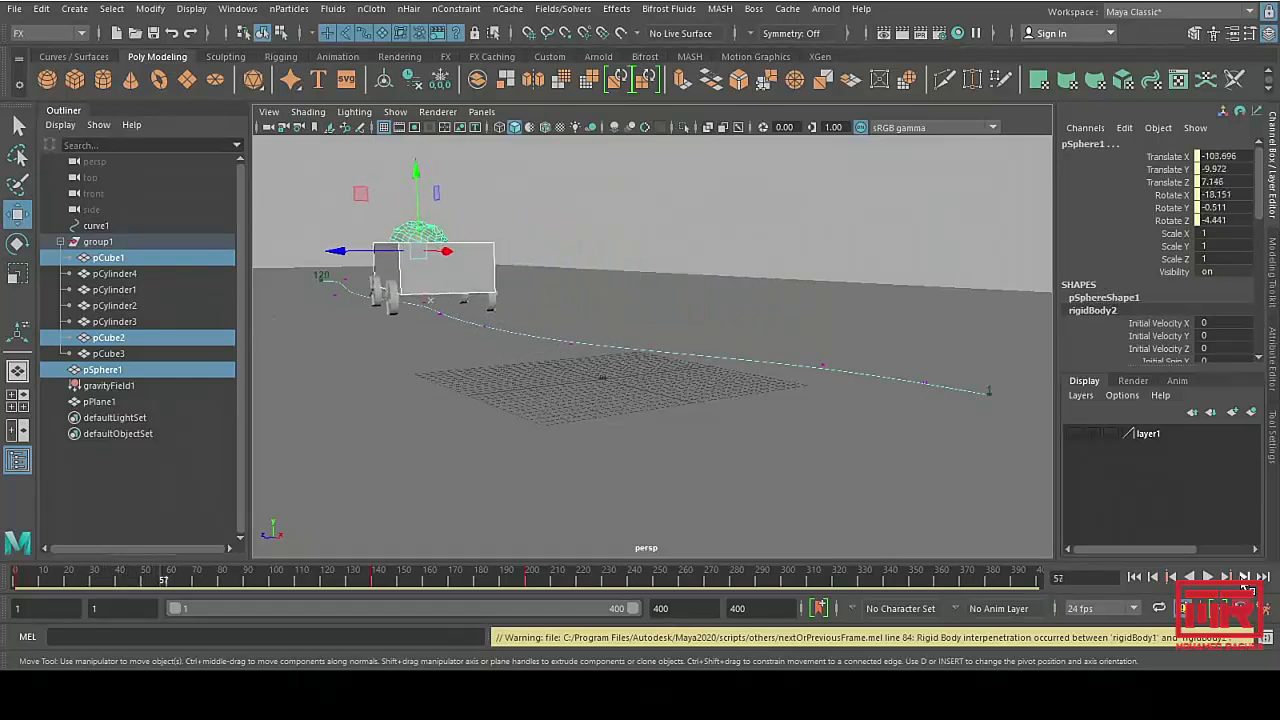
Step: Examine the cart's wheels more closely frame by frame up to frame 77, and return to frame 1
{"action": "middle_click_drag", "start_coordinate": [657, 403], "coordinate": [680, 413], "text": "alt"}
{"action": "key", "text": "f"}
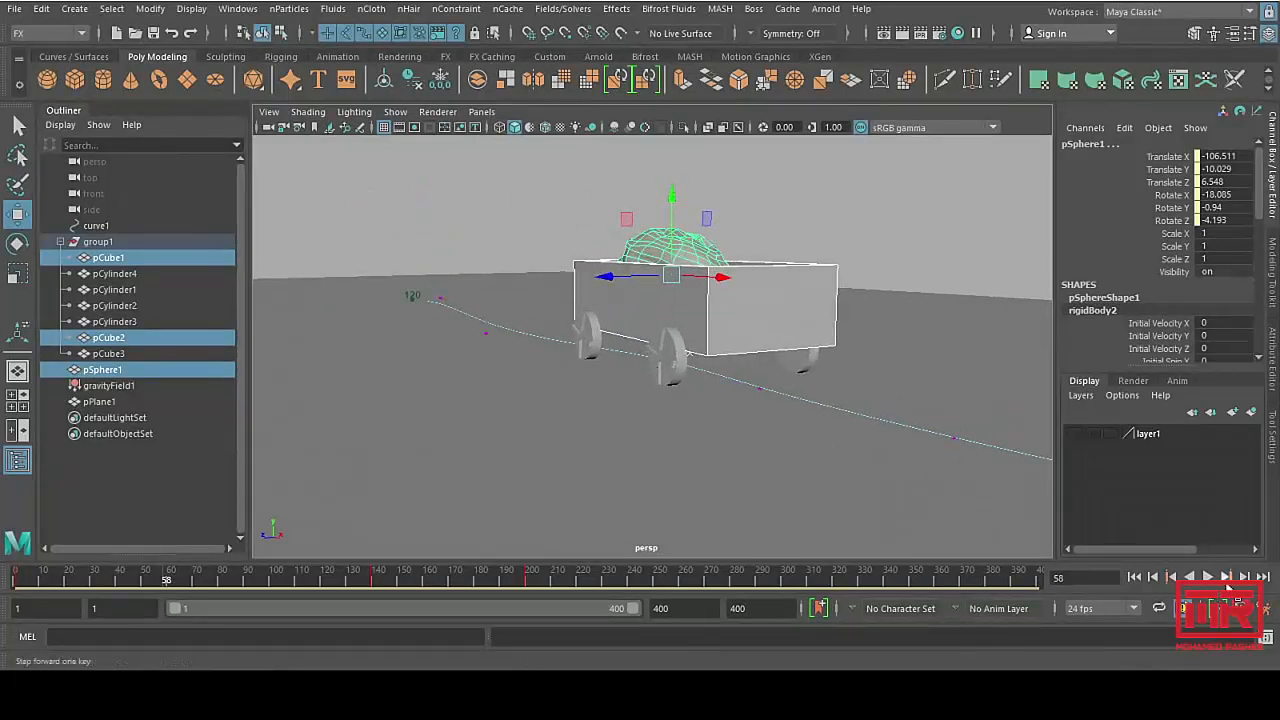
{"action": "left_click", "coordinate": [1246, 588]}
{"action": "left_click", "coordinate": [1246, 588]}
{"action": "left_click", "coordinate": [1246, 588]}
{"action": "left_click", "coordinate": [1246, 588]}
{"action": "left_click", "coordinate": [1246, 588]}
{"action": "left_click", "coordinate": [1246, 588]}
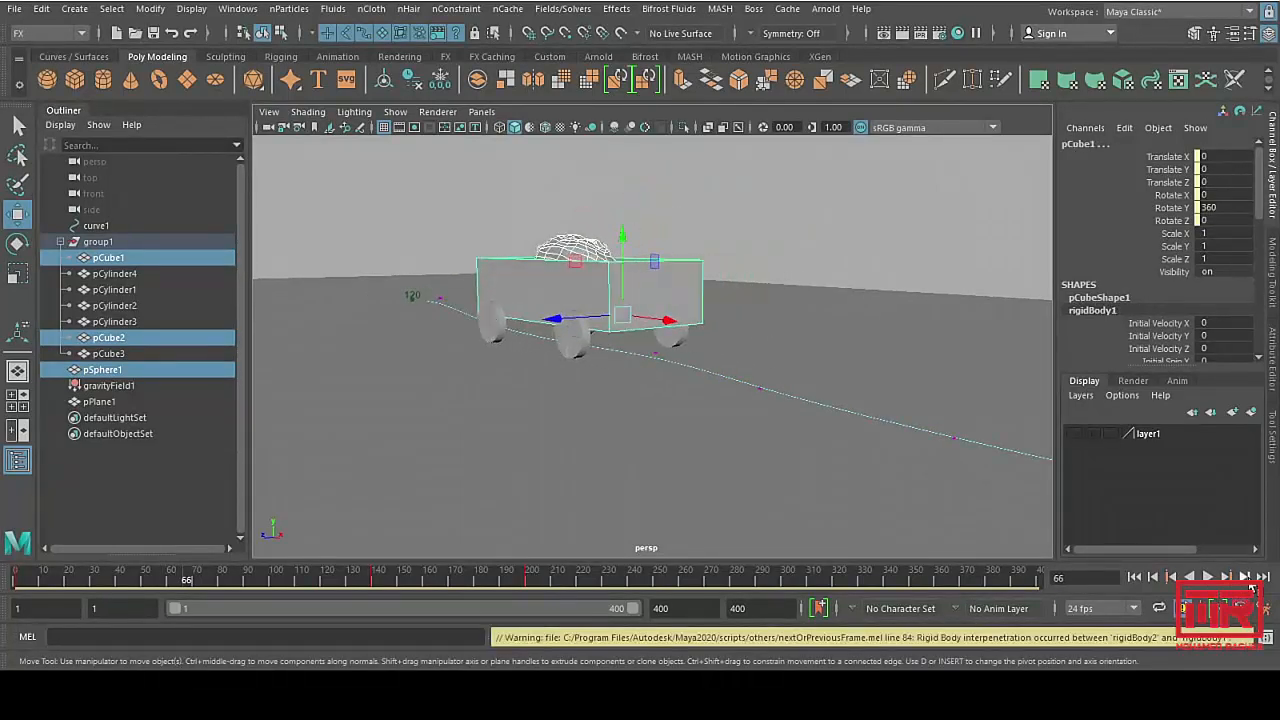
{"action": "left_click", "coordinate": [1246, 588]}
{"action": "left_click", "coordinate": [1246, 588]}
{"action": "left_click", "coordinate": [1250, 588]}
{"action": "left_click", "coordinate": [1250, 588]}
{"action": "left_click", "coordinate": [1250, 588]}
{"action": "left_click", "coordinate": [1250, 588]}
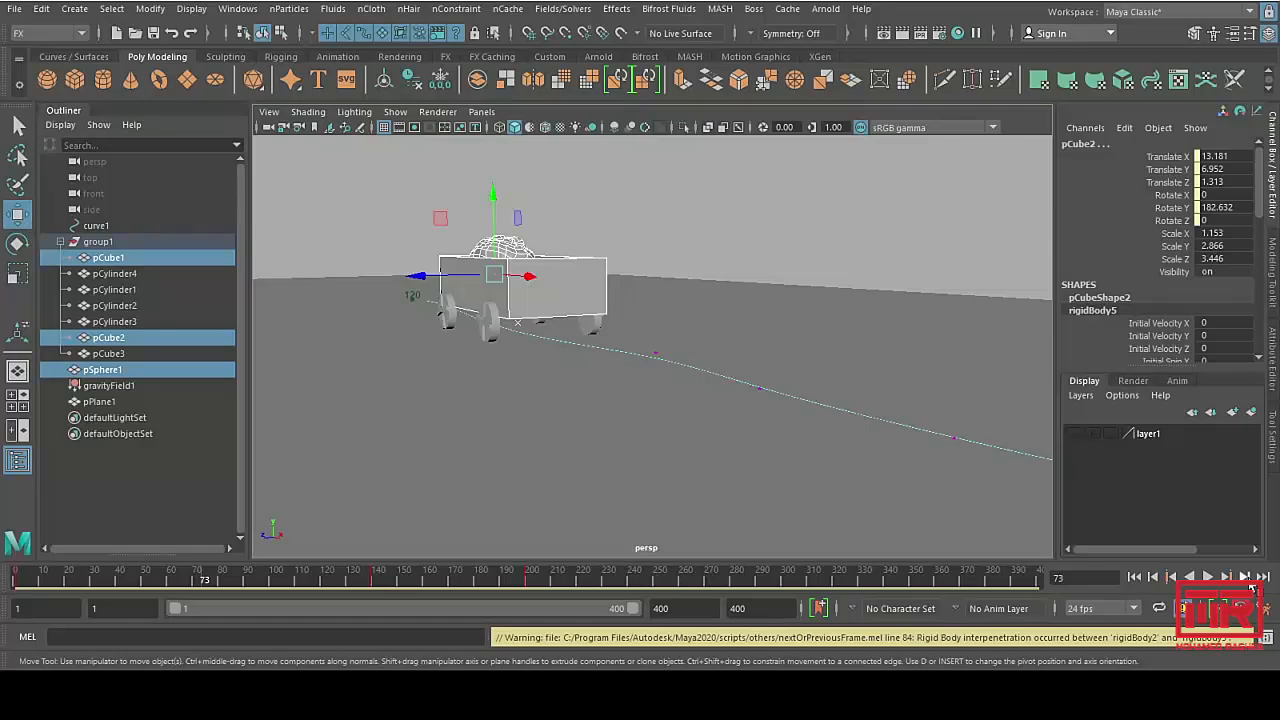
{"action": "left_click", "coordinate": [1250, 588]}
{"action": "left_click", "coordinate": [1250, 588]}
{"action": "left_click", "coordinate": [1250, 588]}
{"action": "left_click", "coordinate": [1250, 588]}
{"action": "left_click", "coordinate": [1250, 588]}
{"action": "left_click", "coordinate": [1250, 588]}
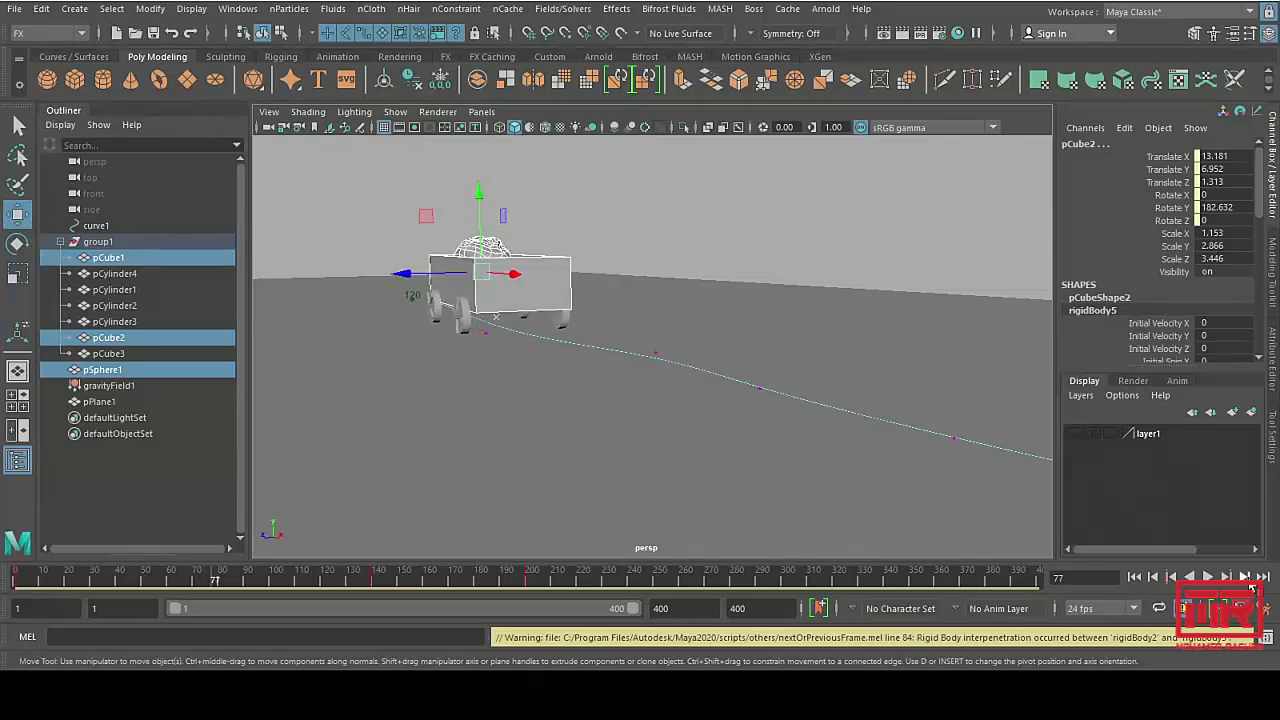
{"action": "left_click", "coordinate": [1134, 581]}
Step: Select the pCylinder3 wheel, review the multiplier in its Rotate Z expression, and close the Expression Editor
{"action": "left_click_drag", "start_coordinate": [866, 471], "coordinate": [857, 417], "text": "alt"}
{"action": "right_click_drag", "start_coordinate": [857, 417], "coordinate": [563, 269], "text": "alt"}
{"action": "middle_click_drag", "start_coordinate": [745, 290], "coordinate": [647, 393], "text": "alt"}
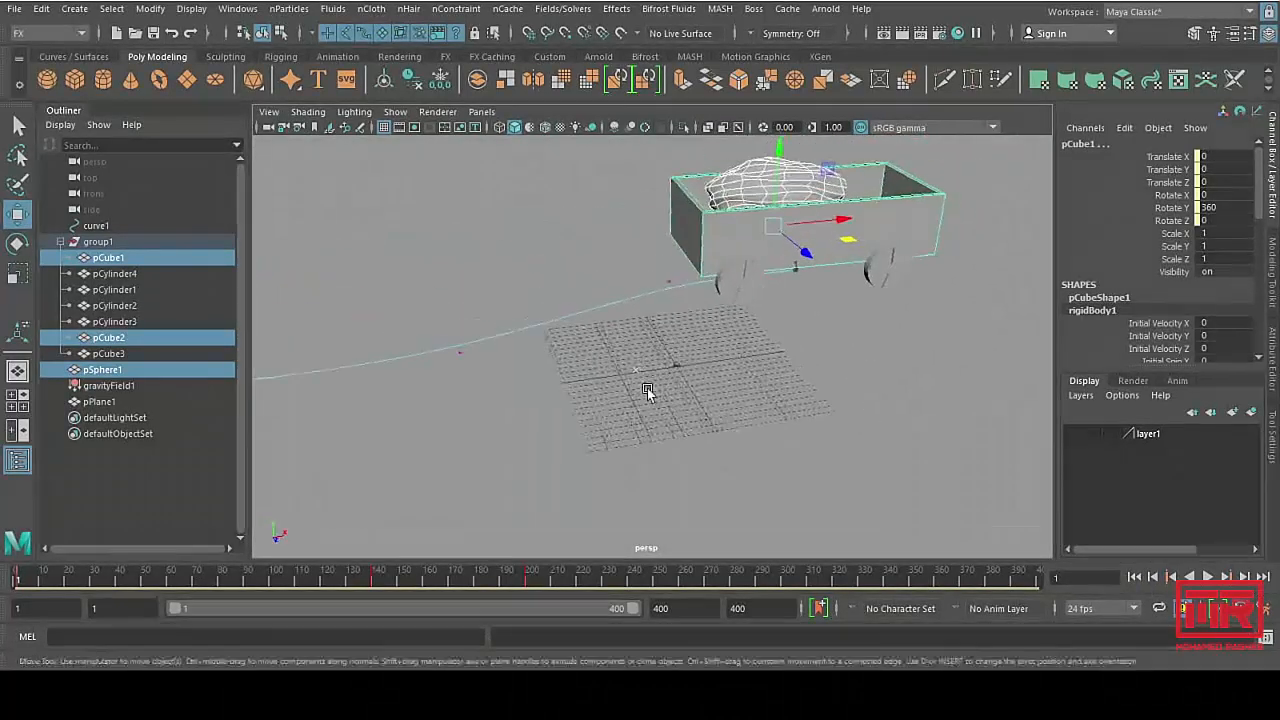
{"action": "right_click_drag", "start_coordinate": [647, 393], "coordinate": [608, 277], "text": "alt"}
{"action": "middle_click_drag", "start_coordinate": [608, 277], "coordinate": [566, 329], "text": "alt"}
{"action": "right_click_drag", "start_coordinate": [566, 329], "coordinate": [833, 430], "text": "alt"}
{"action": "left_click", "coordinate": [677, 337]}
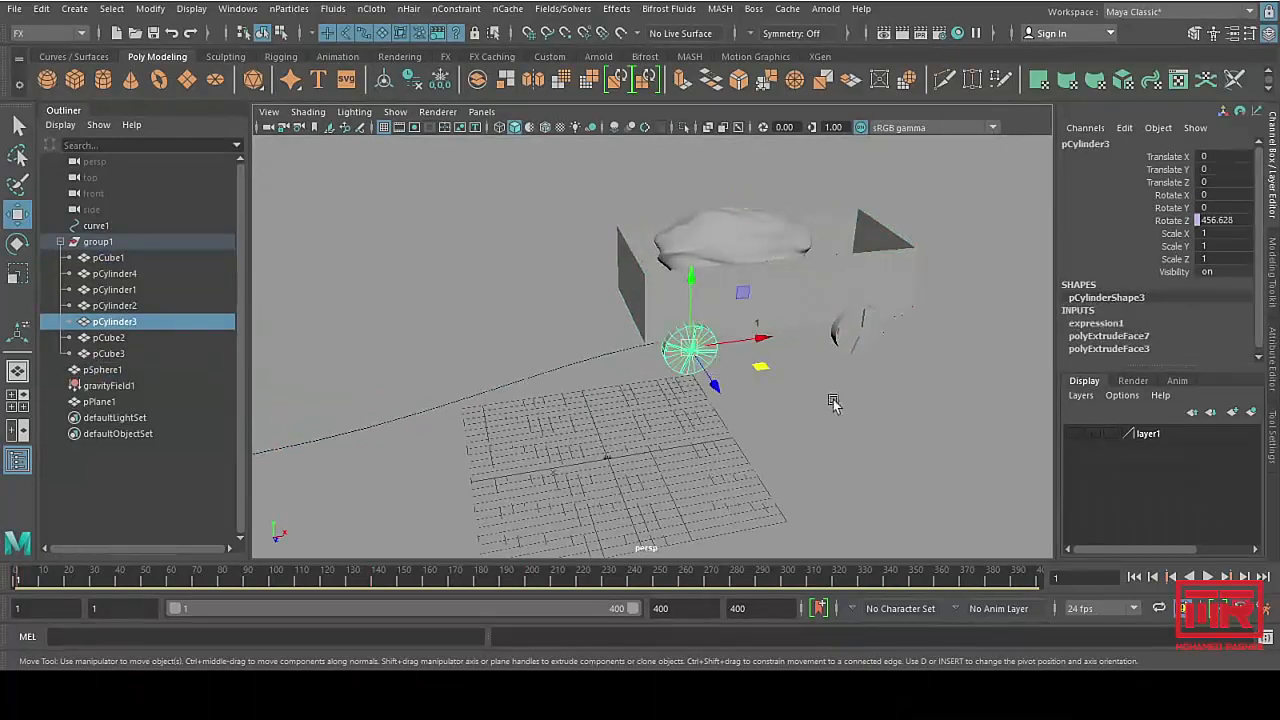
{"action": "left_click", "coordinate": [1172, 220]}
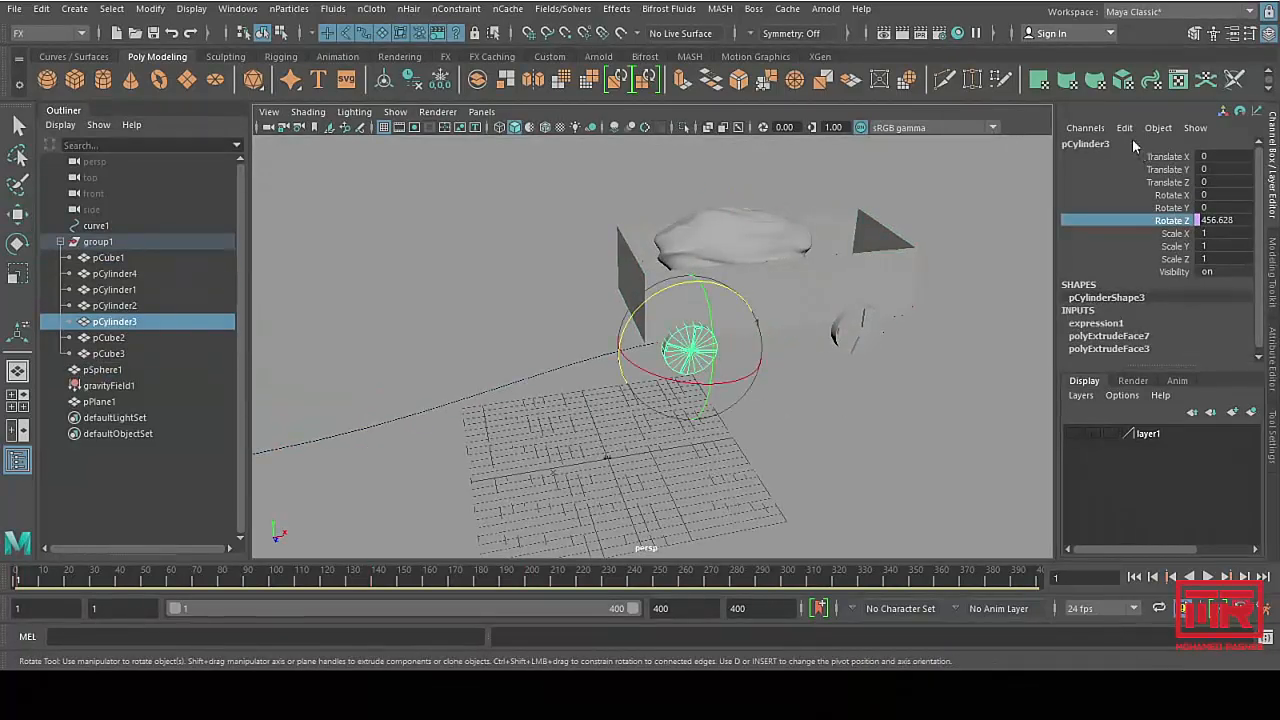
{"action": "left_click", "coordinate": [1124, 128]}
{"action": "left_click", "coordinate": [1140, 142]}
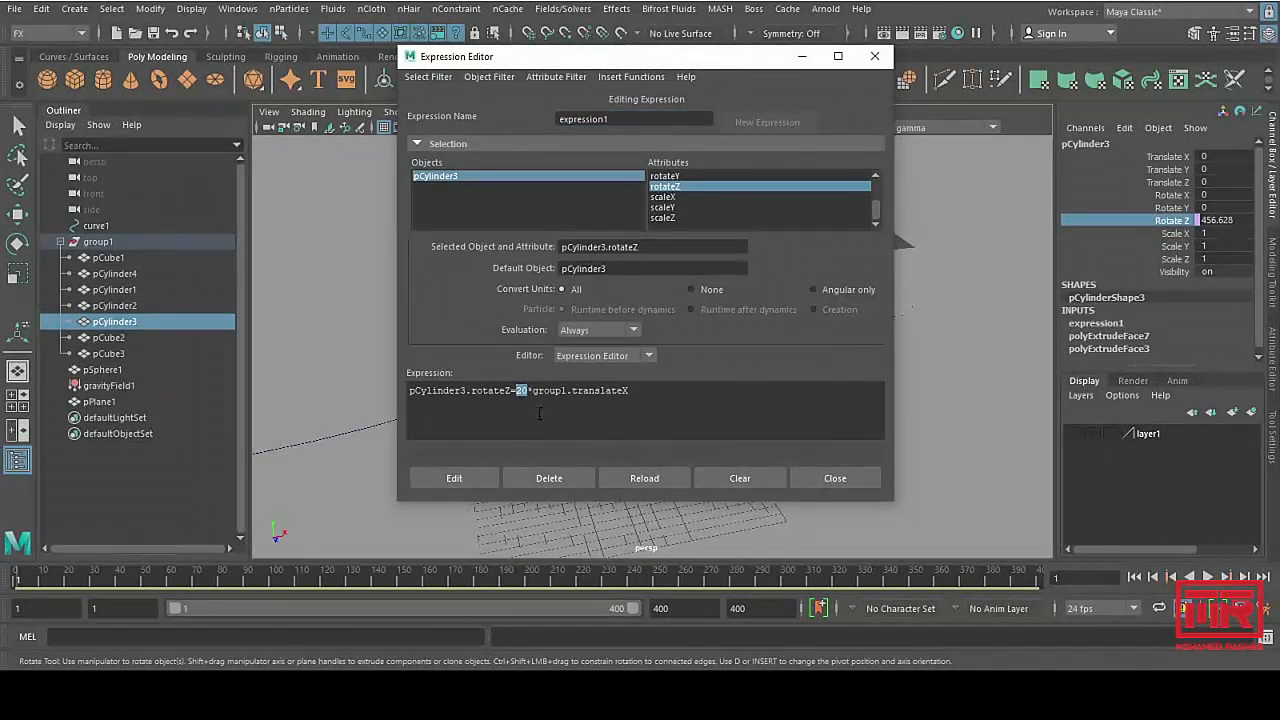
{"action": "left_click", "coordinate": [834, 478]}
{"action": "key", "text": "w"}
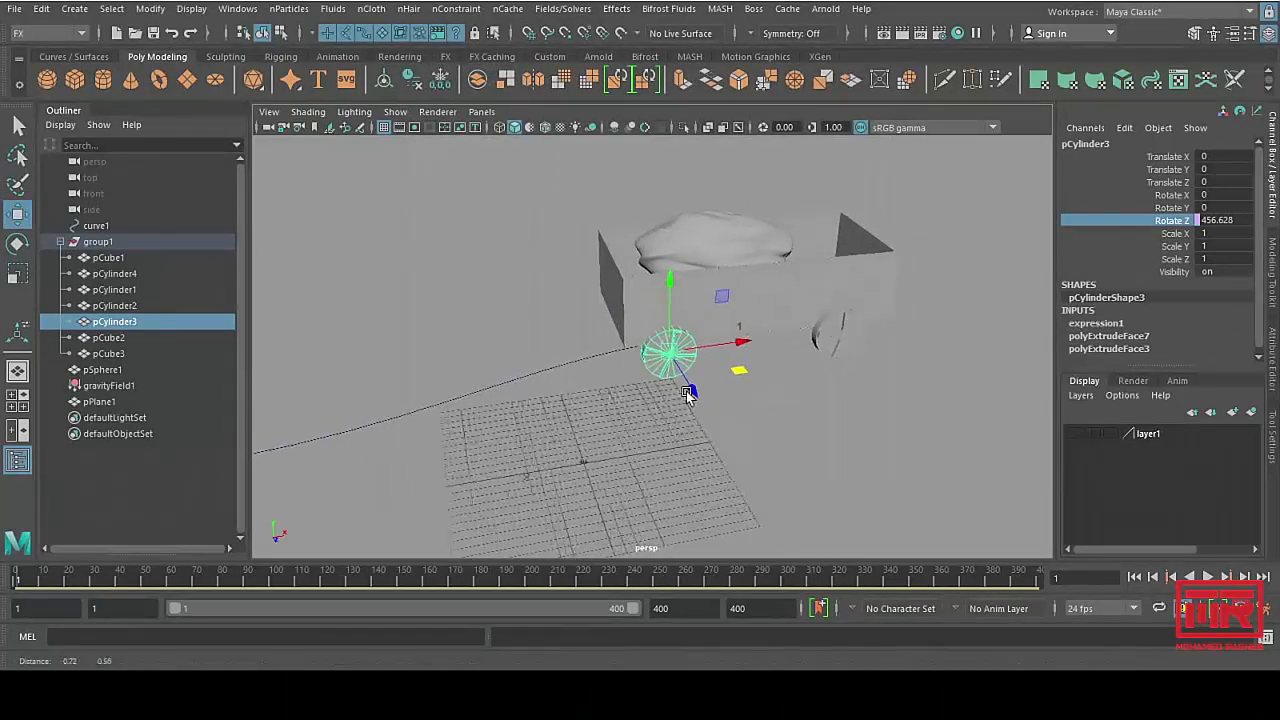
Step: Copy 20*group1.translateX from pCylinder3's Rotate Z expression and close the Expression Editor
{"action": "left_click", "coordinate": [1124, 128]}
{"action": "left_click", "coordinate": [1140, 143]}
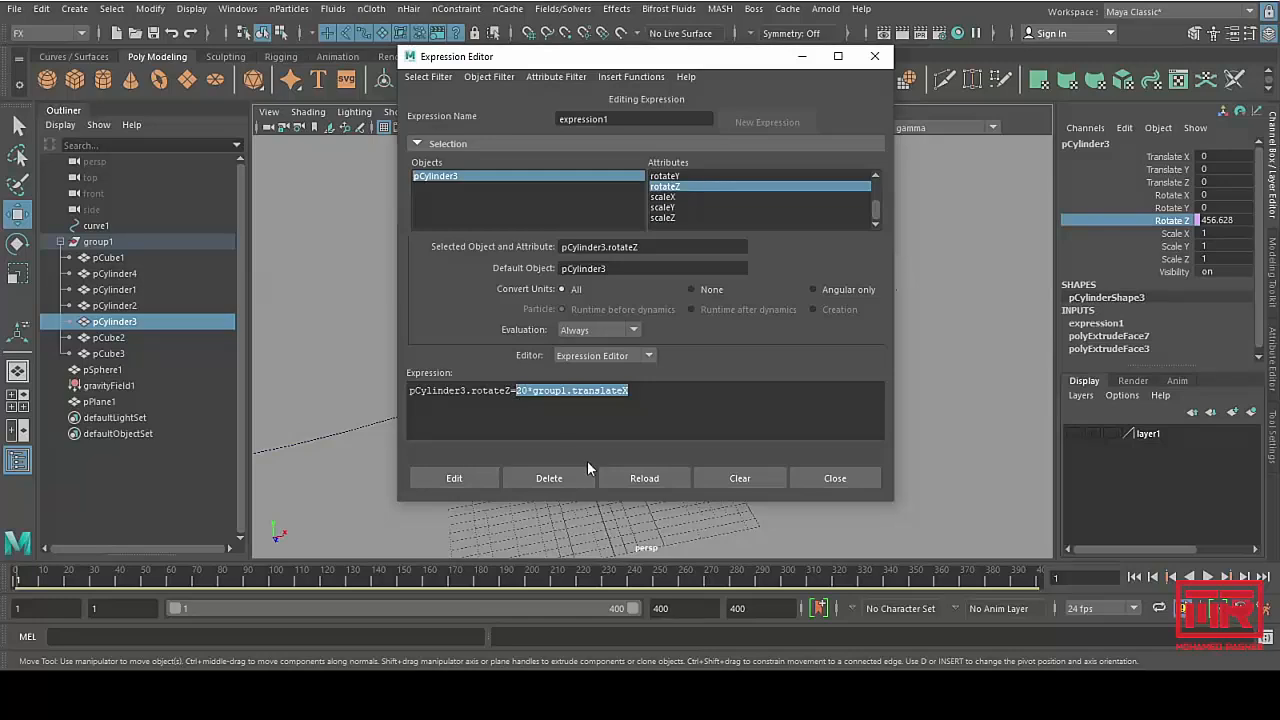
{"action": "left_click", "coordinate": [828, 477]}
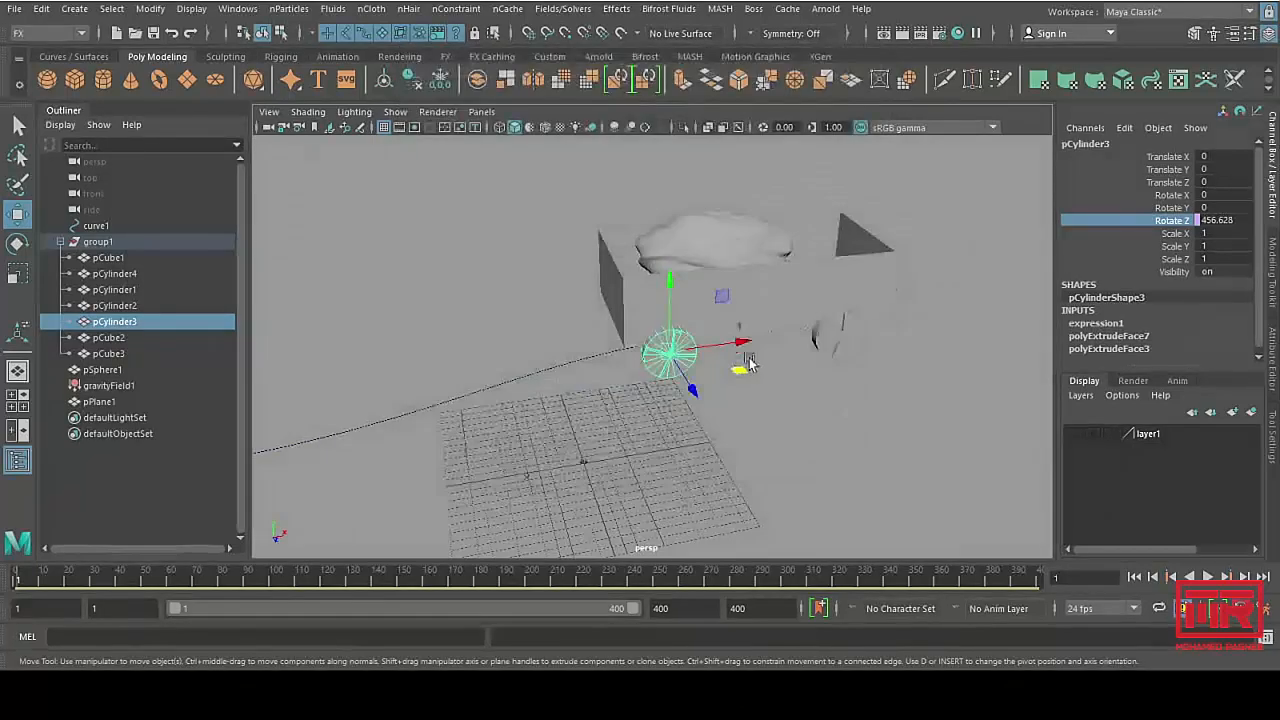
Step: Try to create a Rotate Z expression for the pCylinder4 wheel by adding 20*group1.translateX after pCylinder4.rotateZ
{"action": "left_click_drag", "start_coordinate": [828, 477], "coordinate": [837, 407], "text": "alt"}
{"action": "left_click", "coordinate": [792, 342]}
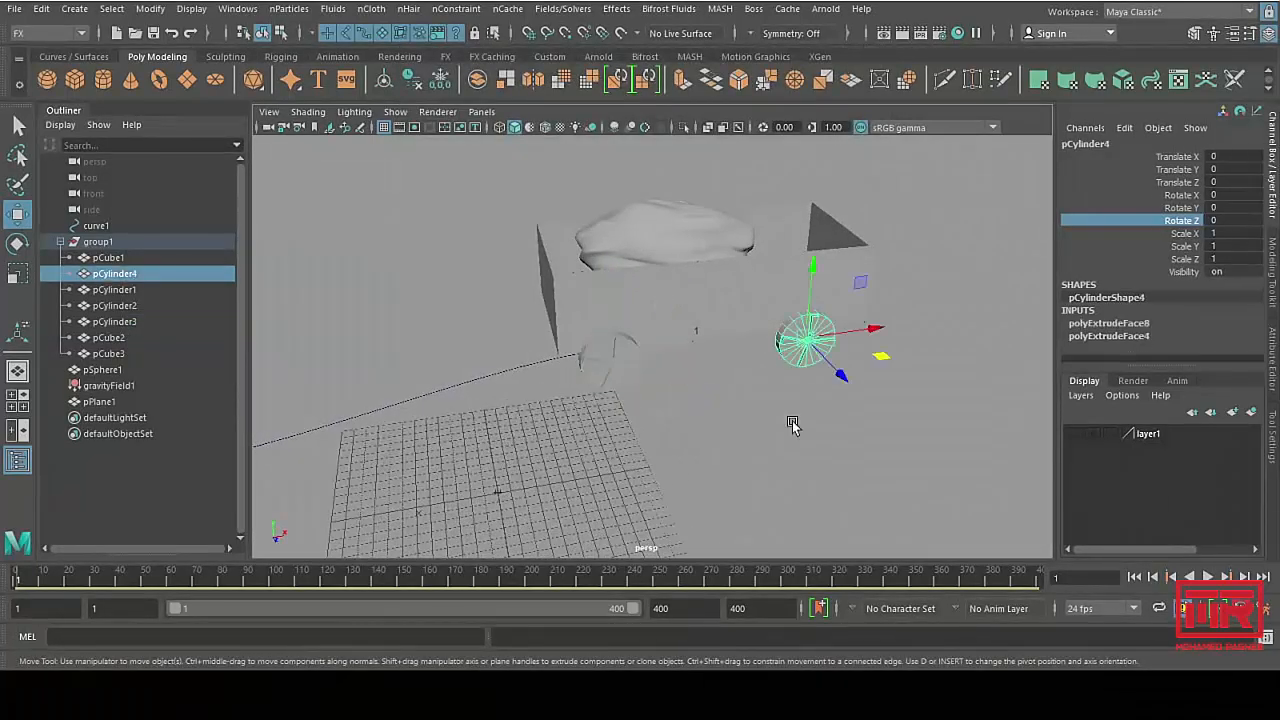
{"action": "left_click", "coordinate": [1123, 133]}
{"action": "left_click", "coordinate": [1134, 152]}
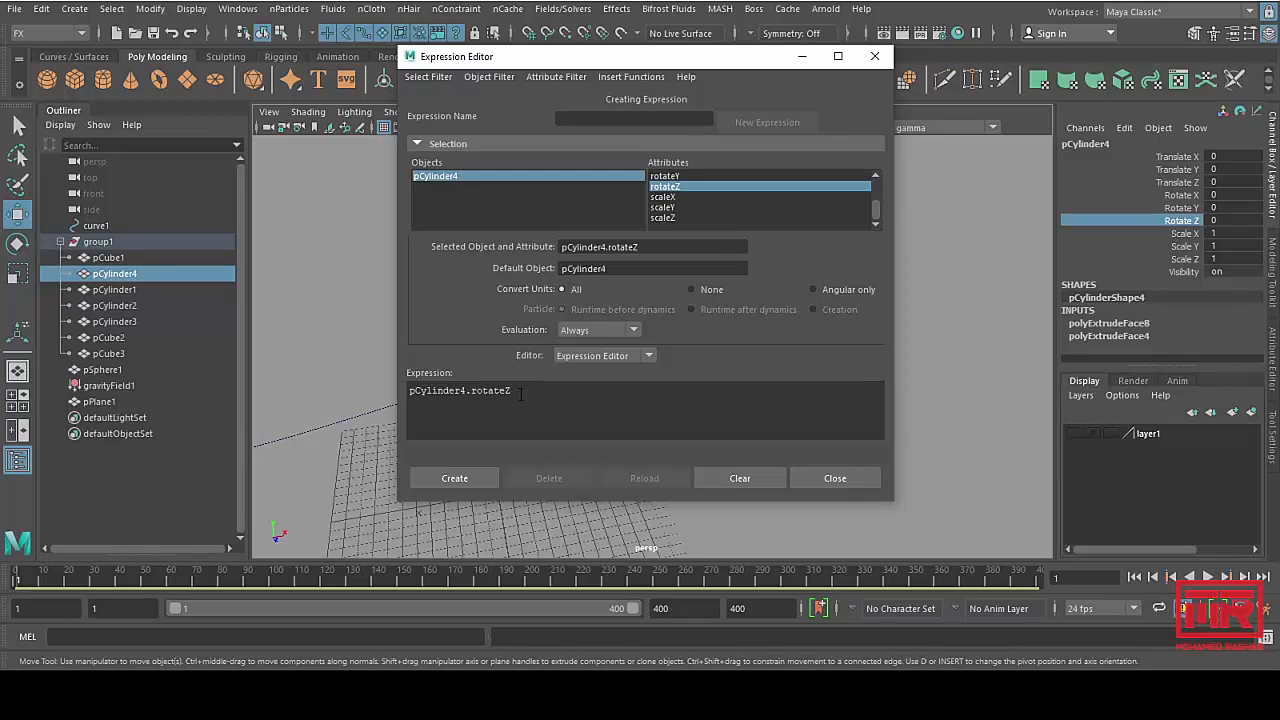
{"action": "type", "text": "20*group1.translateX"}
{"action": "left_click", "coordinate": [458, 480]}
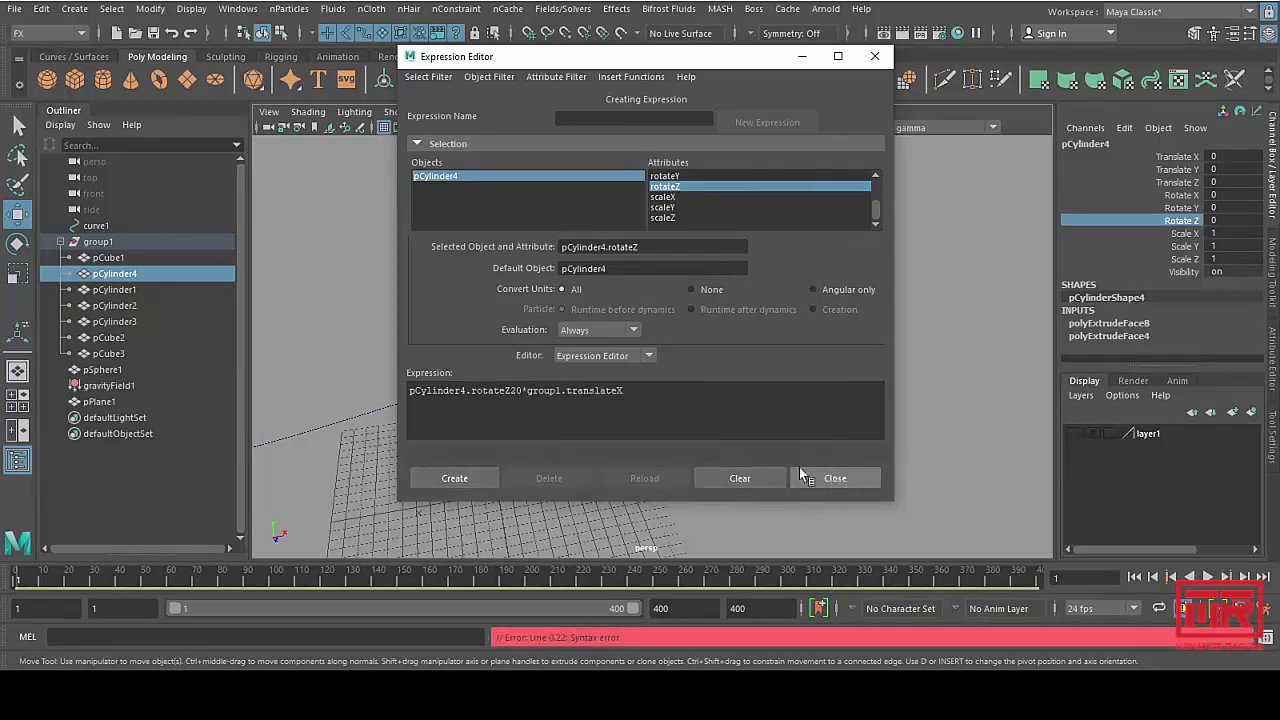
Step: Check the drafted pCylinder4 expression text beside the cart and close the Expression Editor without creating it
{"action": "left_click_drag", "start_coordinate": [612, 57], "coordinate": [1067, 60]}
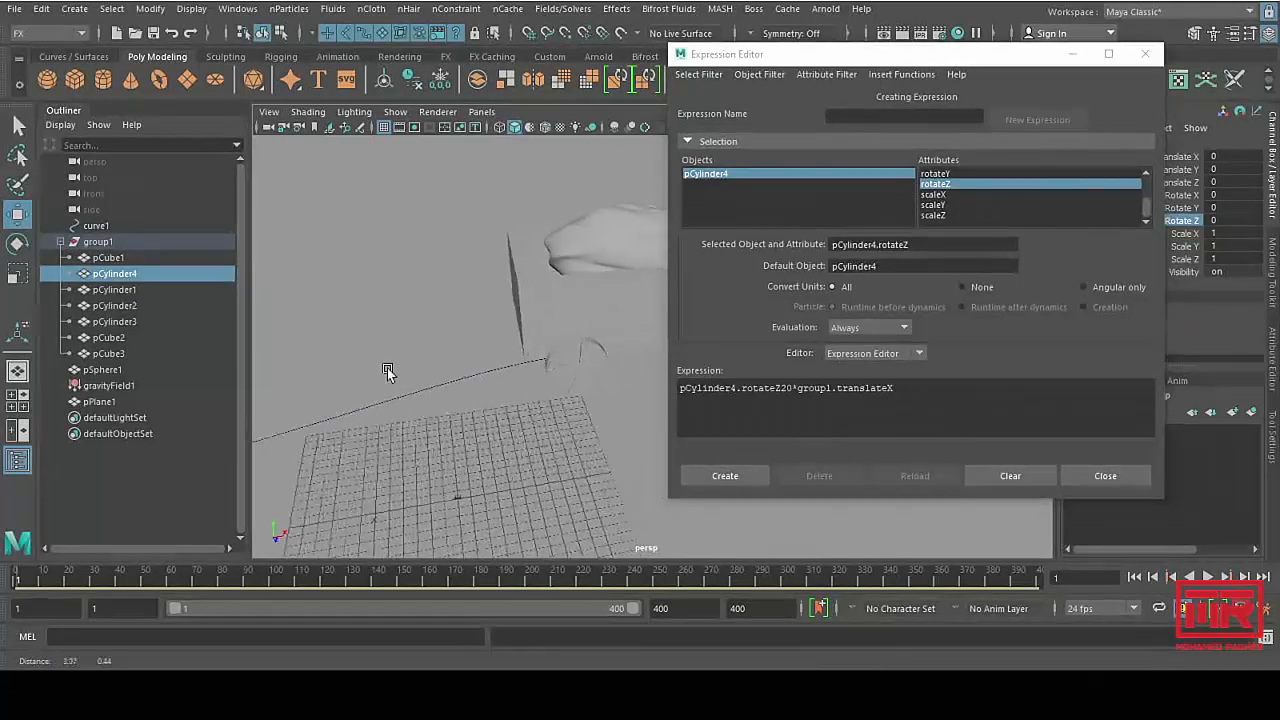
{"action": "left_click_drag", "start_coordinate": [387, 368], "coordinate": [477, 369], "text": "alt"}
{"action": "left_click", "coordinate": [777, 388]}
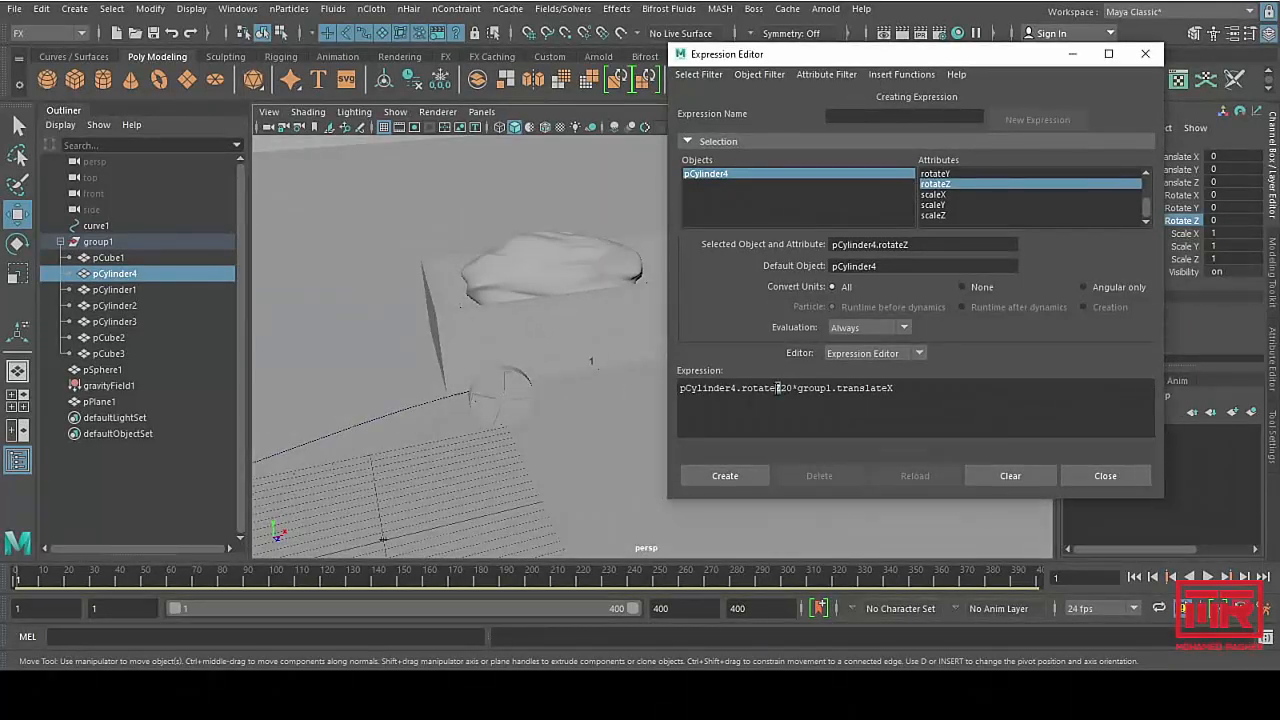
{"action": "left_click_drag", "start_coordinate": [895, 388], "coordinate": [781, 388]}
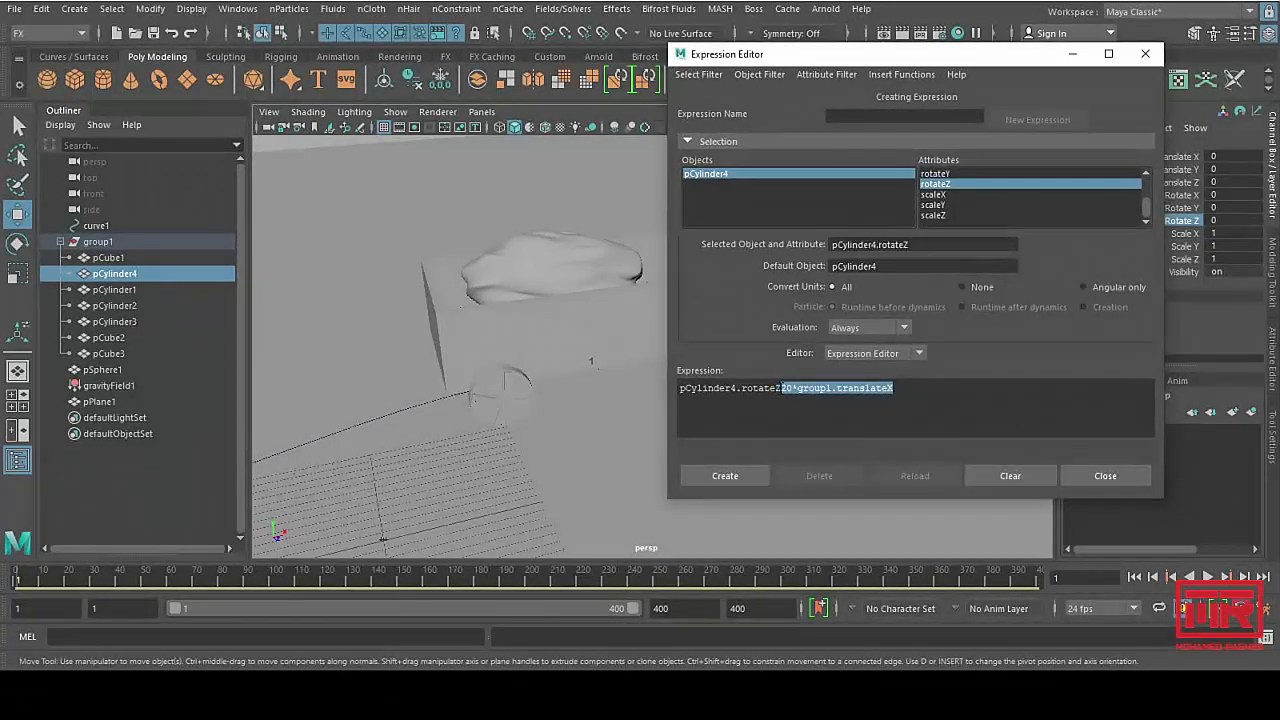
{"action": "left_click", "coordinate": [868, 418]}
{"action": "left_click", "coordinate": [1105, 476]}
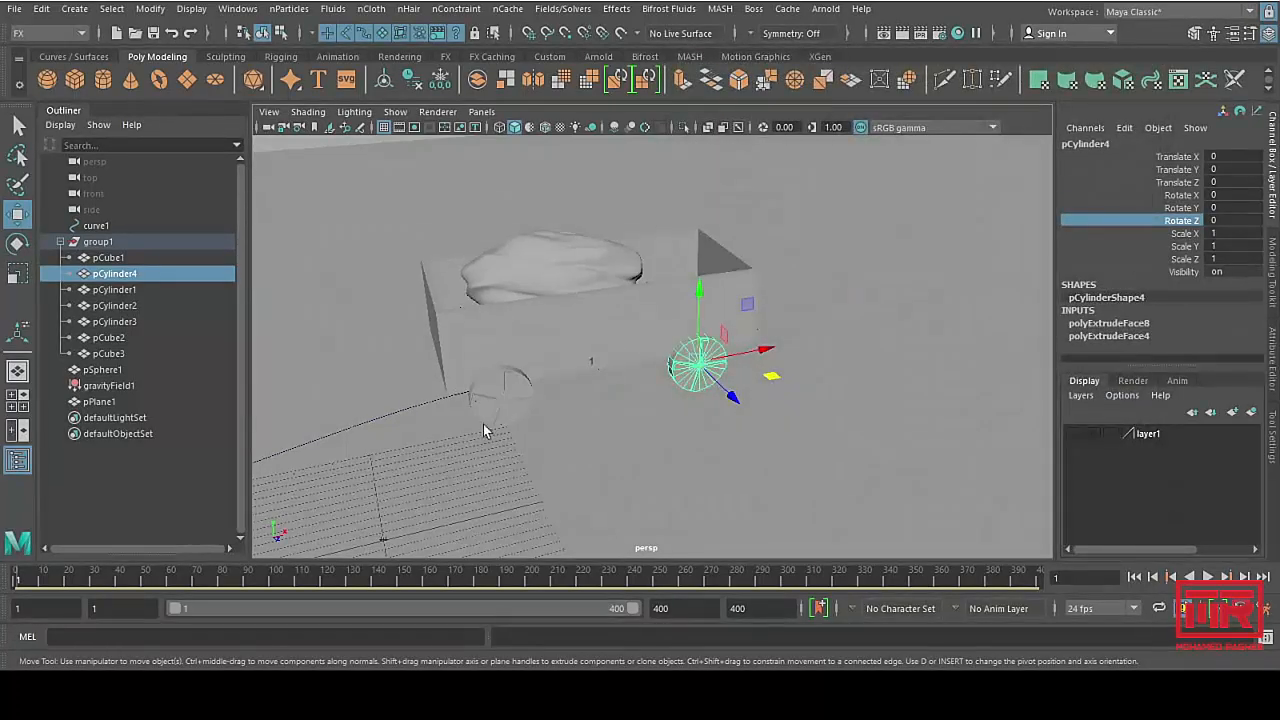
Step: Copy =20*group1.translateX from the pCylinder3 wheel's Rotate Z expression and close the Expression Editor
{"action": "left_click", "coordinate": [500, 413]}
{"action": "left_click", "coordinate": [1124, 127]}
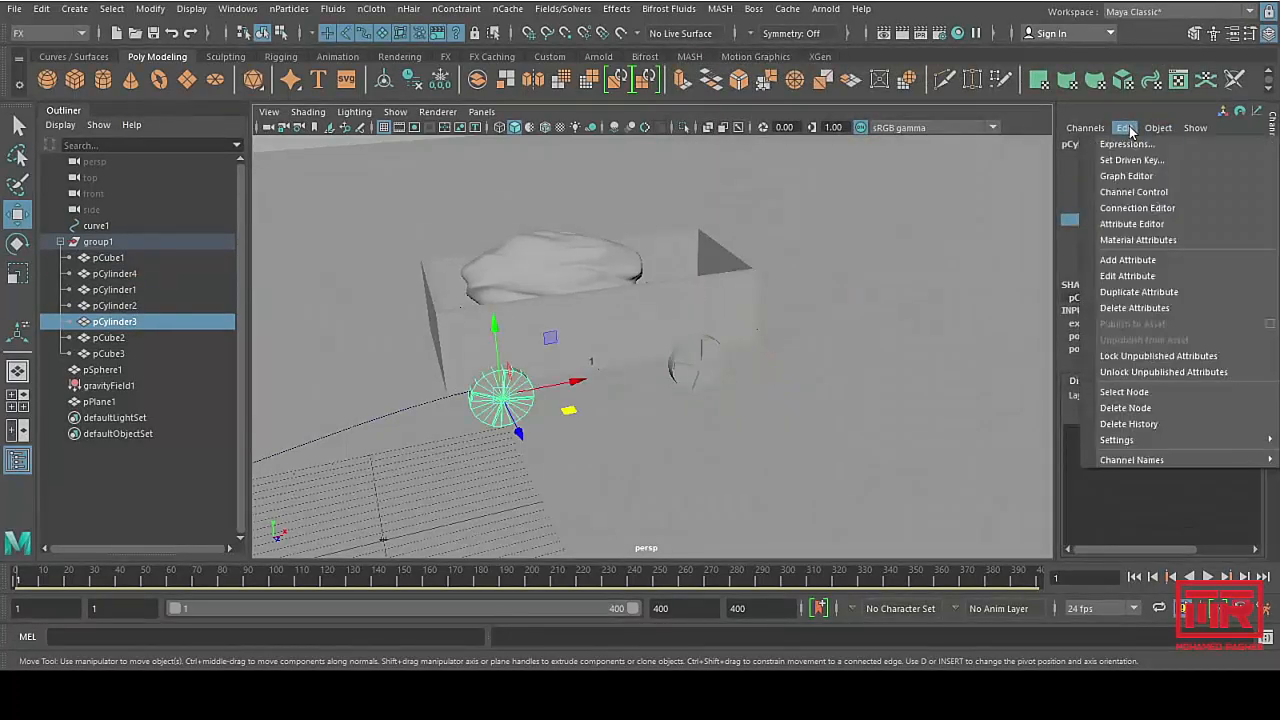
{"action": "left_click", "coordinate": [1135, 140]}
{"action": "left_click_drag", "start_coordinate": [901, 388], "coordinate": [788, 388]}
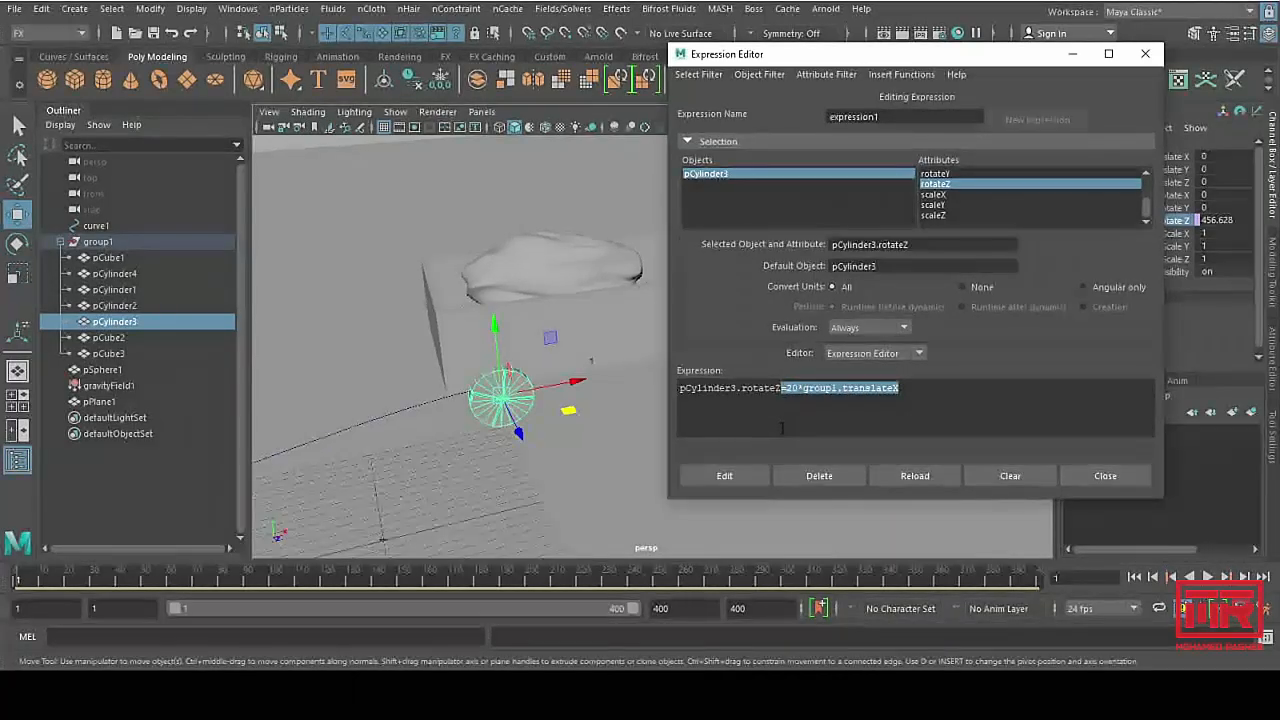
{"action": "left_click", "coordinate": [1105, 475]}
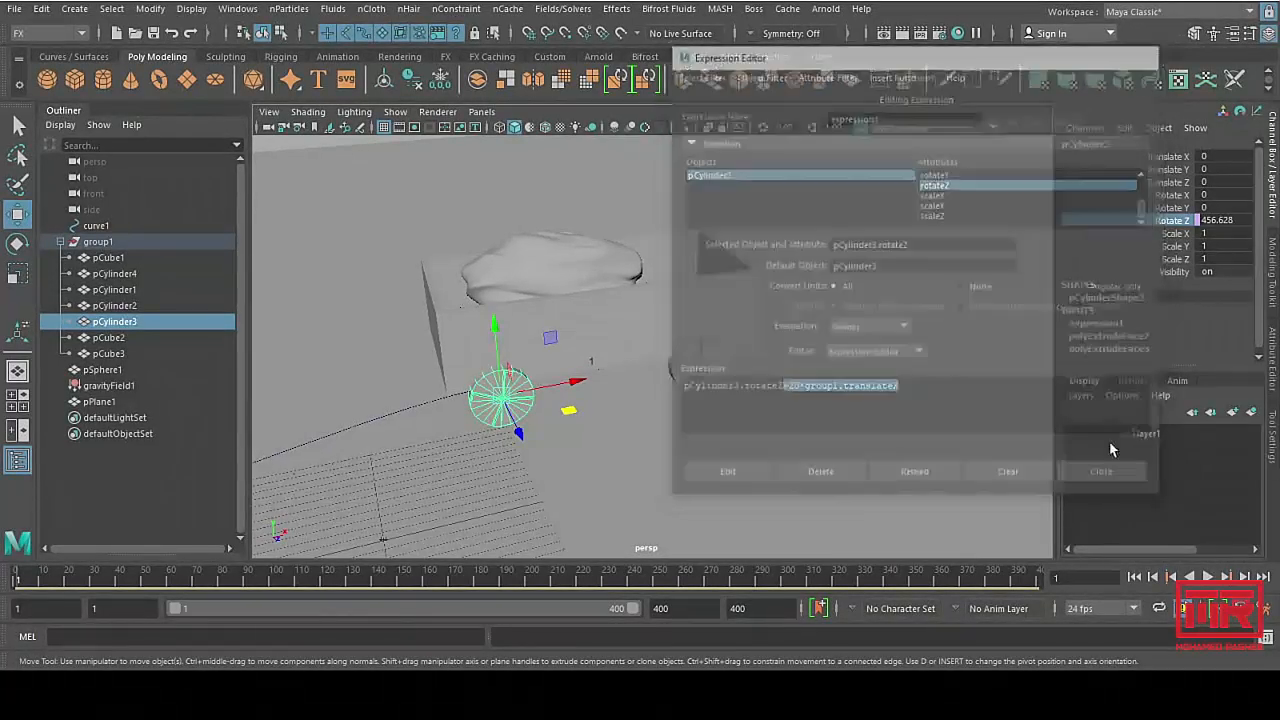
Step: Create the expression pCylinder4.rotateZ=20*group1.translateX for the pCylinder4 wheel and close the Expression Editor
{"action": "left_click", "coordinate": [1124, 128]}
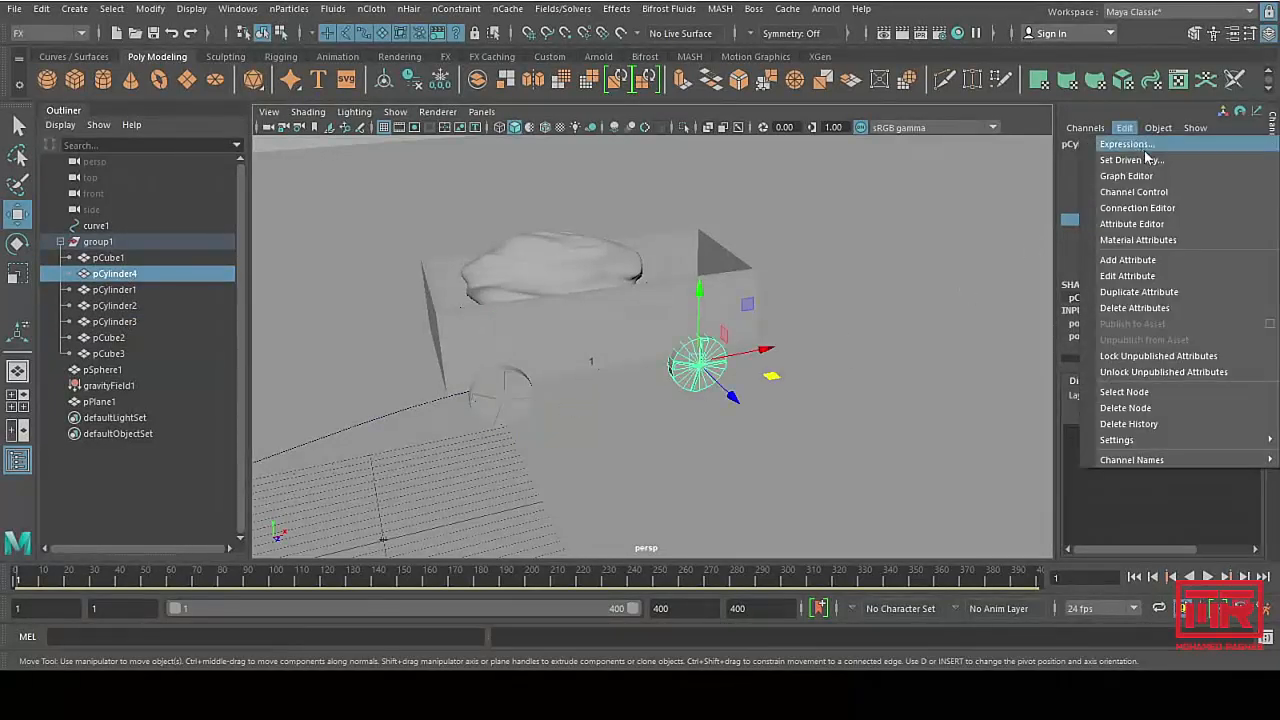
{"action": "left_click", "coordinate": [1125, 150]}
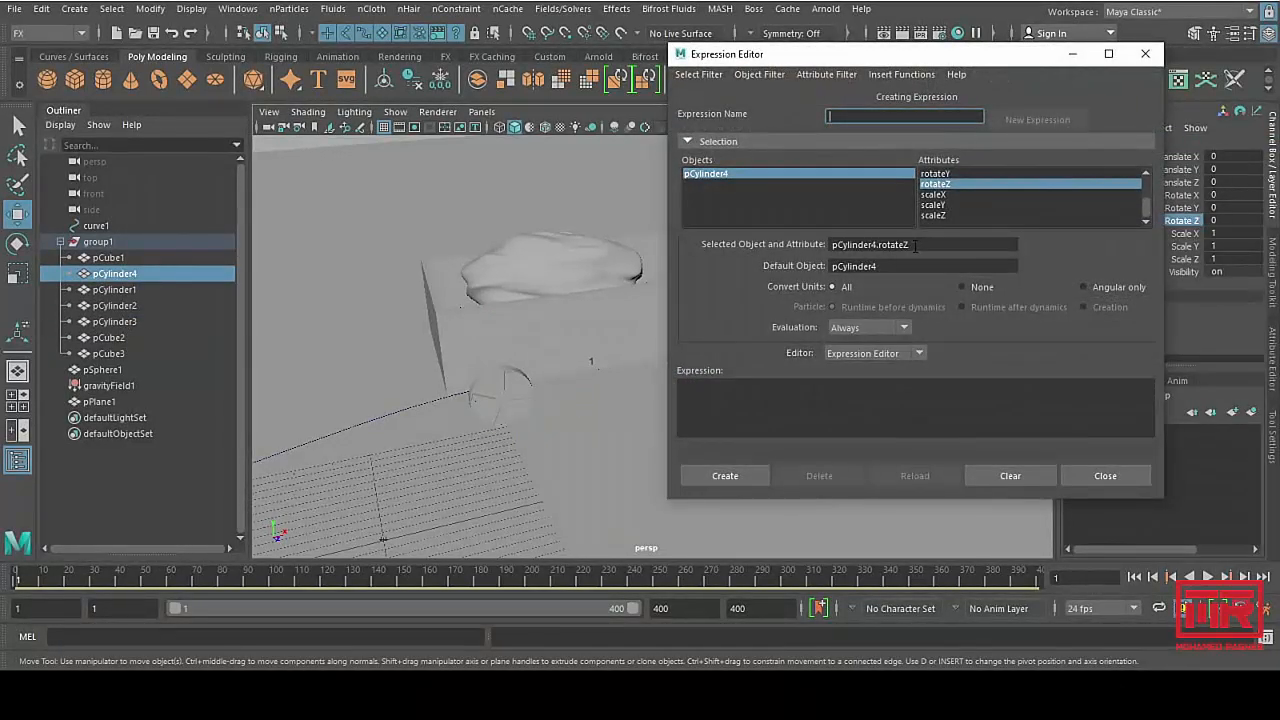
{"action": "left_click_drag", "start_coordinate": [914, 246], "coordinate": [830, 246]}
{"action": "key", "text": "ctrl+c"}
{"action": "left_click", "coordinate": [805, 391]}
{"action": "key", "text": "ctrl+v"}
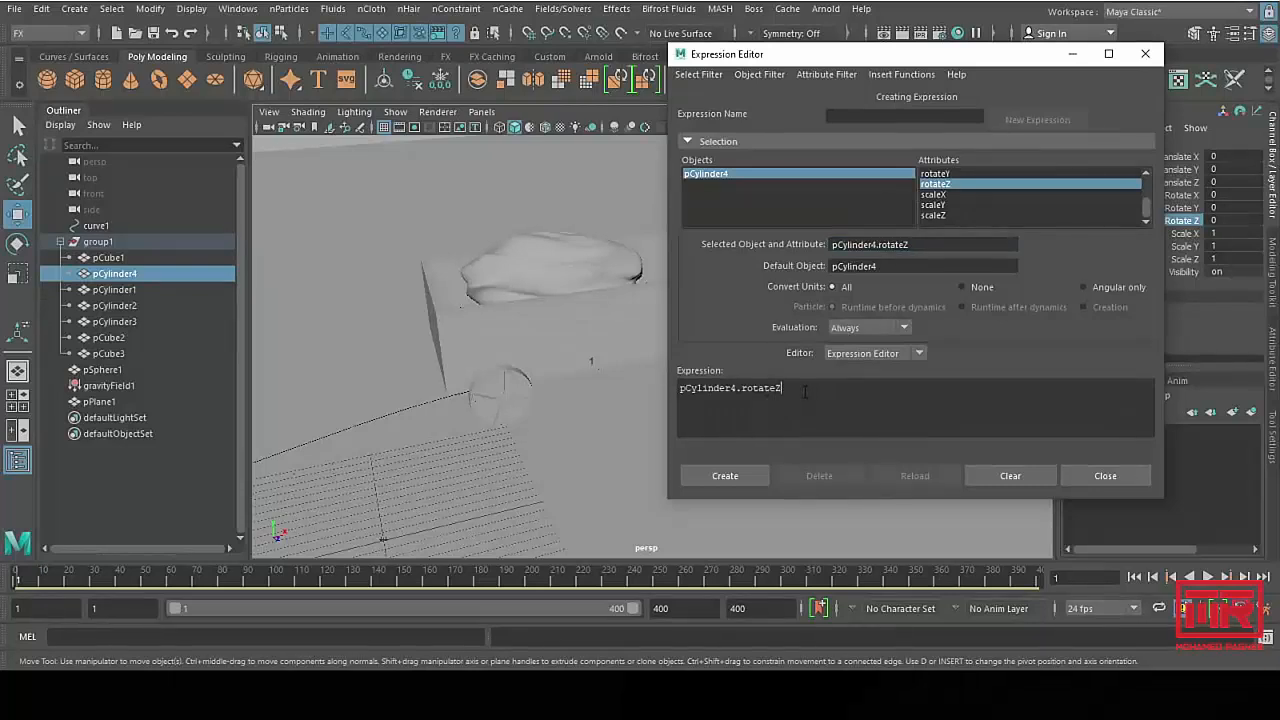
{"action": "left_click", "coordinate": [728, 484]}
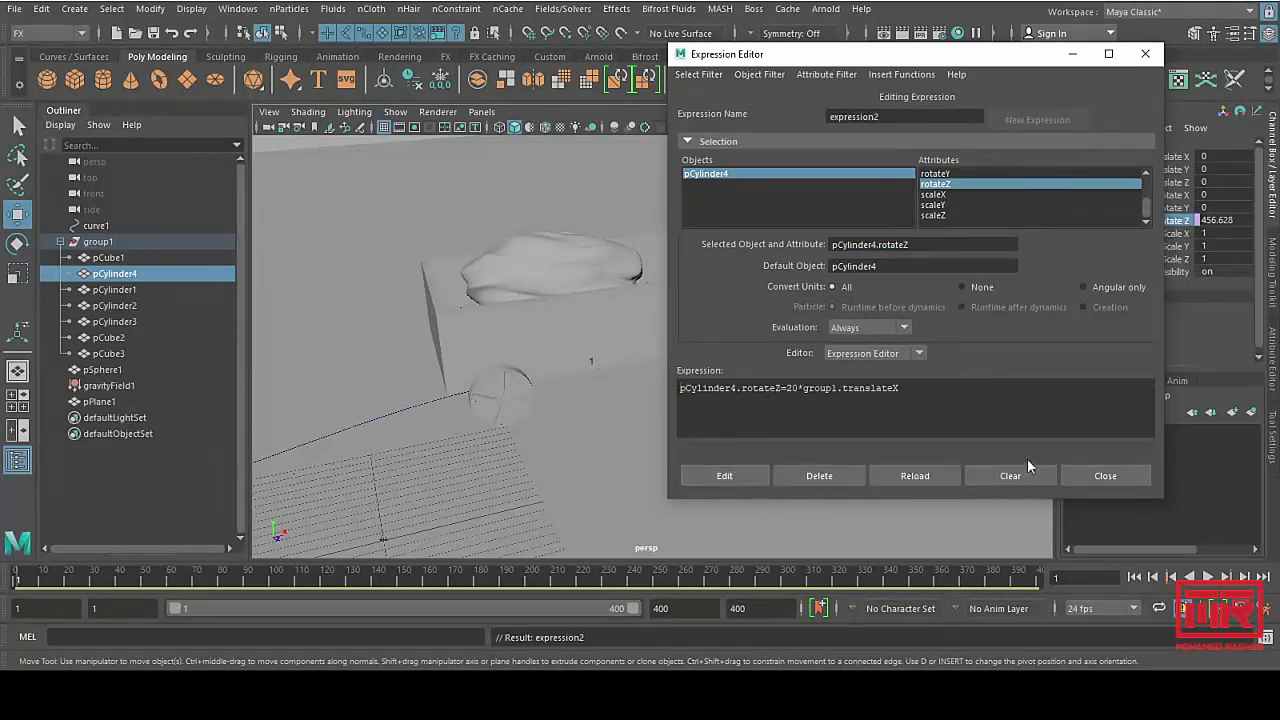
{"action": "left_click", "coordinate": [1101, 472]}
{"action": "mouse_move", "coordinate": [25, 579]}
{"action": "left_mouse_down"}
{"action": "mouse_move", "coordinate": [37, 581]}
{"action": "mouse_move", "coordinate": [0, 584]}
{"action": "left_mouse_up"}
Step: Create the expression pCylinder2.rotateZ=20*group1.translateX for the pCylinder2 wheel on the cart's other side and close the Expression Editor
{"action": "left_click_drag", "start_coordinate": [298, 400], "coordinate": [891, 194], "text": "alt"}
{"action": "right_click_drag", "start_coordinate": [770, 400], "coordinate": [906, 452], "text": "alt"}
{"action": "middle_click_drag", "start_coordinate": [697, 254], "coordinate": [718, 374], "text": "alt"}
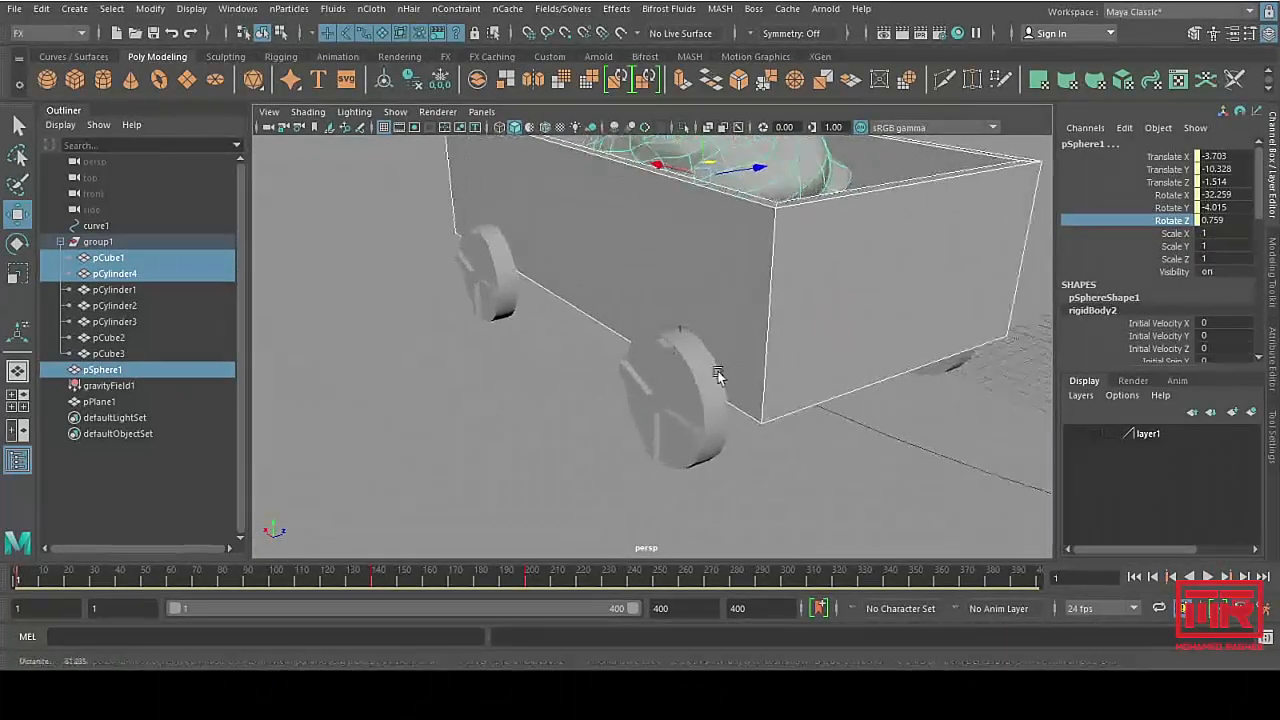
{"action": "left_click", "coordinate": [706, 386]}
{"action": "left_click", "coordinate": [1125, 128]}
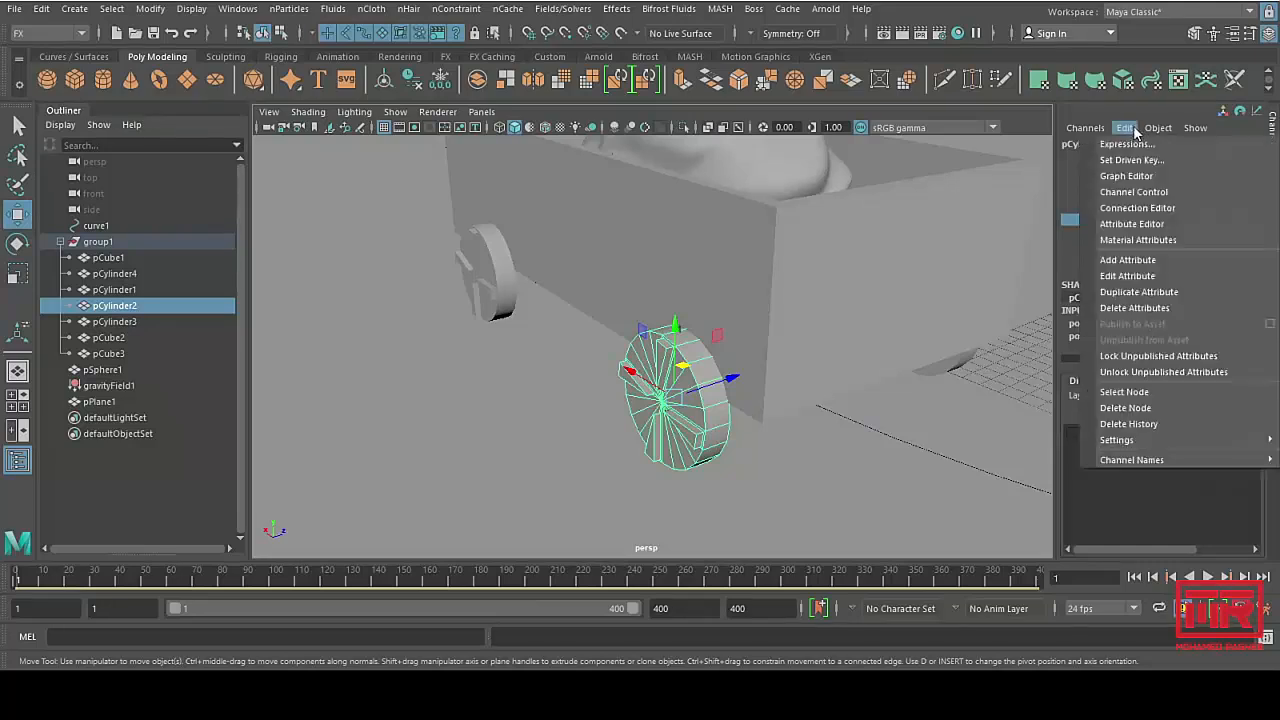
{"action": "left_click", "coordinate": [1136, 146]}
{"action": "left_click_drag", "start_coordinate": [928, 245], "coordinate": [797, 245]}
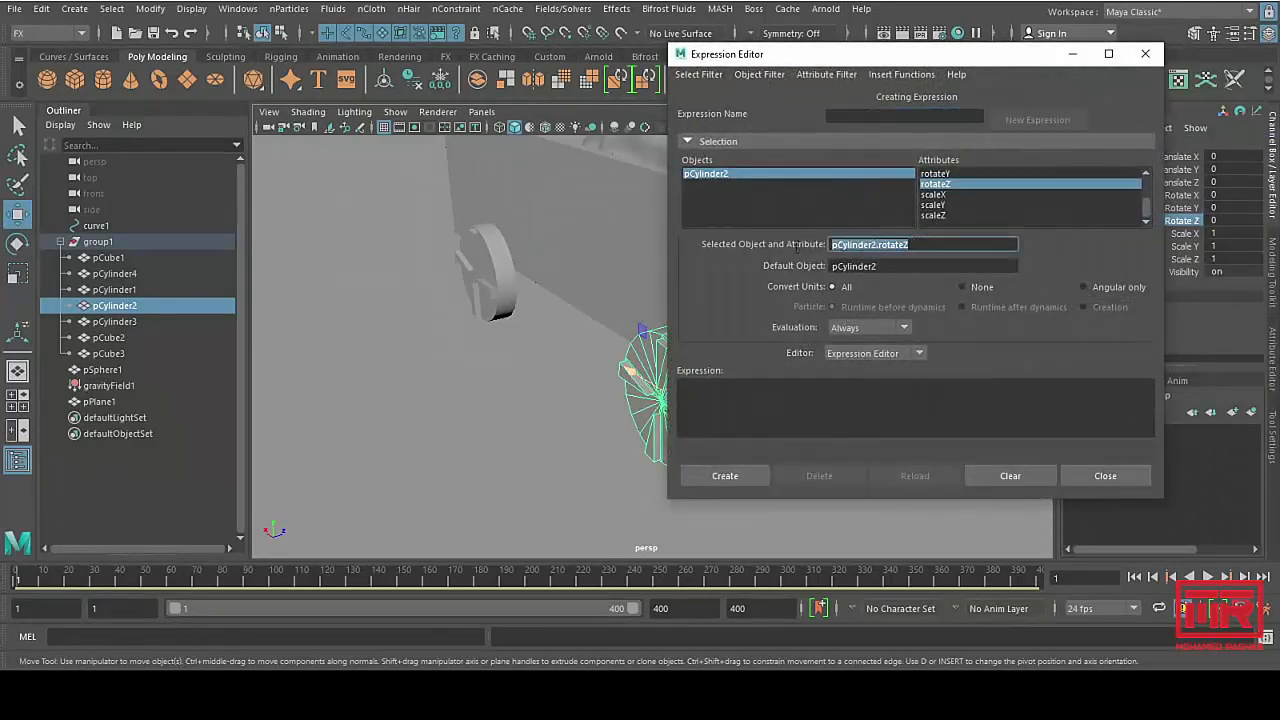
{"action": "left_click_drag", "start_coordinate": [878, 245], "coordinate": [798, 244]}
{"action": "left_click_drag", "start_coordinate": [918, 245], "coordinate": [806, 245]}
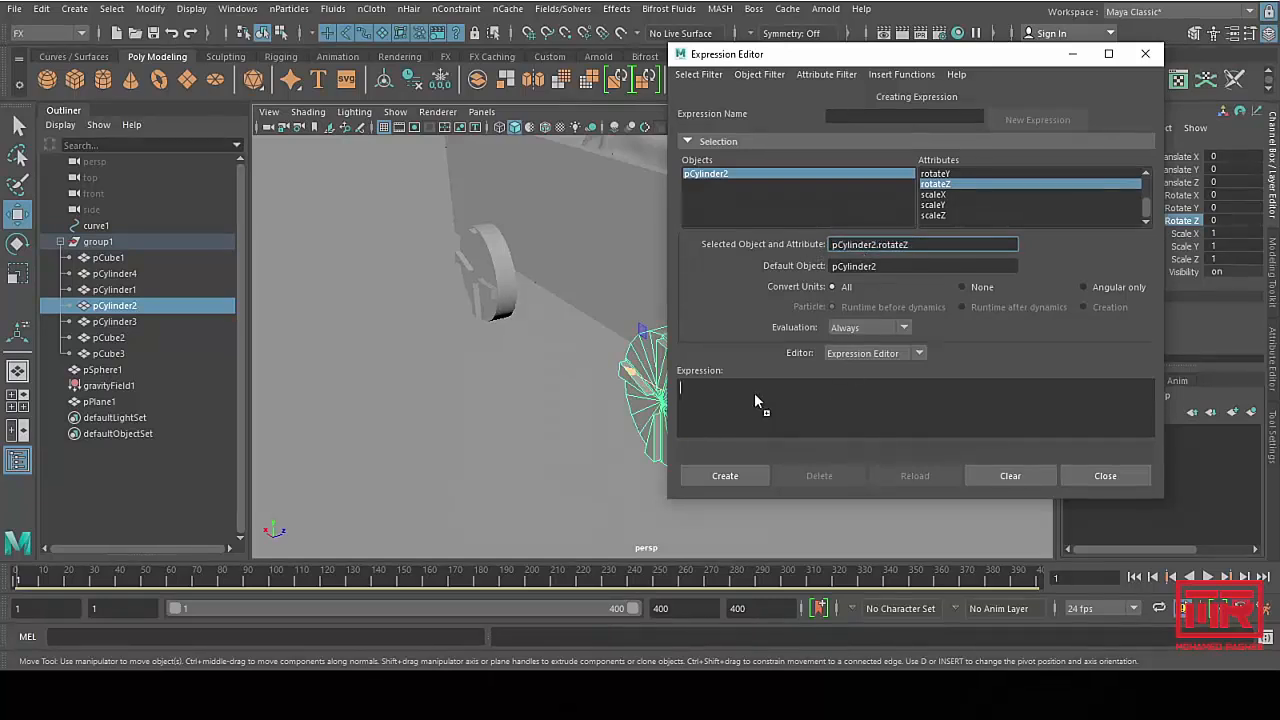
{"action": "left_click", "coordinate": [800, 393]}
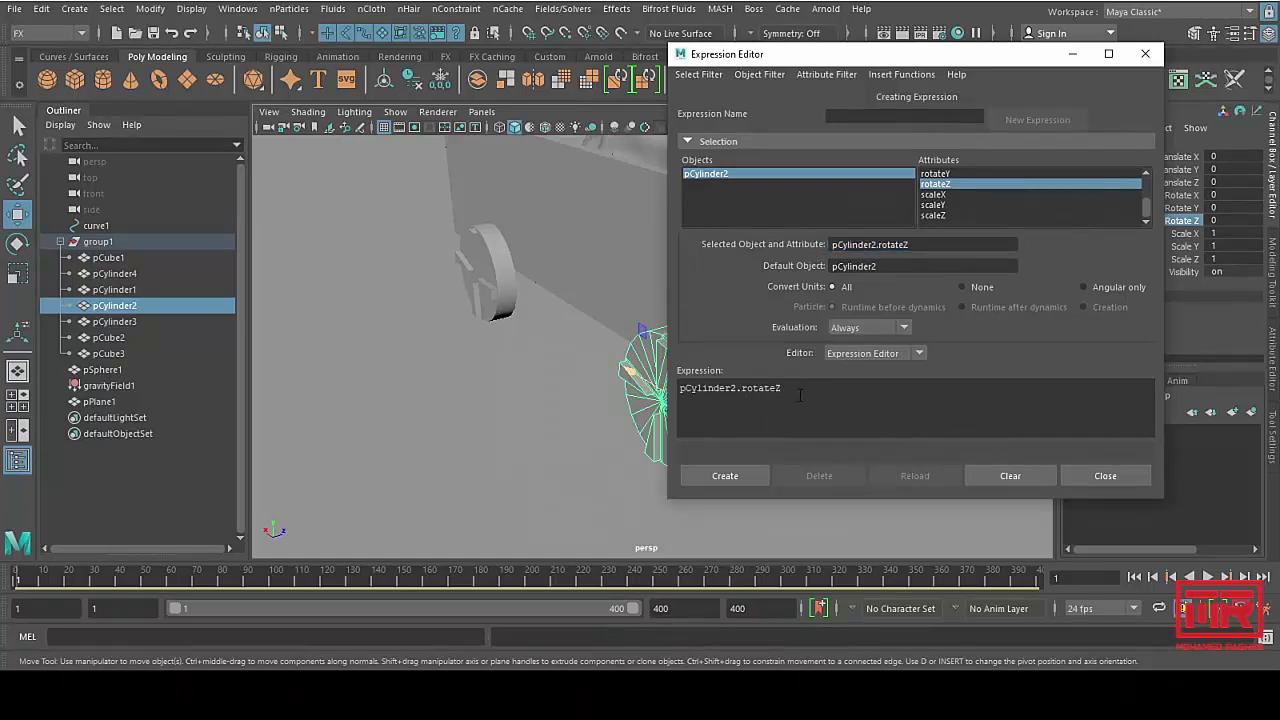
{"action": "left_click", "coordinate": [738, 473]}
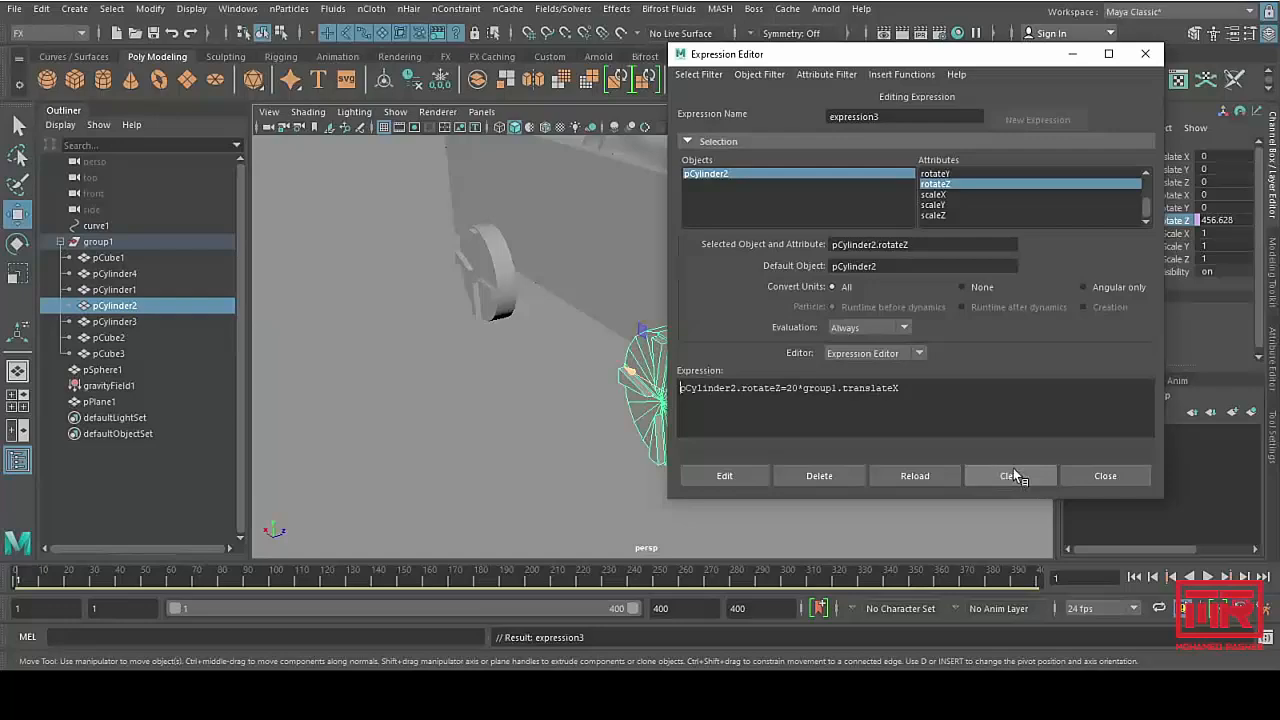
{"action": "left_click", "coordinate": [1103, 477]}
Step: Create the expression pCylinder1.rotateZ=20*group1.translateX for the remaining pCylinder1 wheel and close the Expression Editor
{"action": "left_click", "coordinate": [505, 285]}
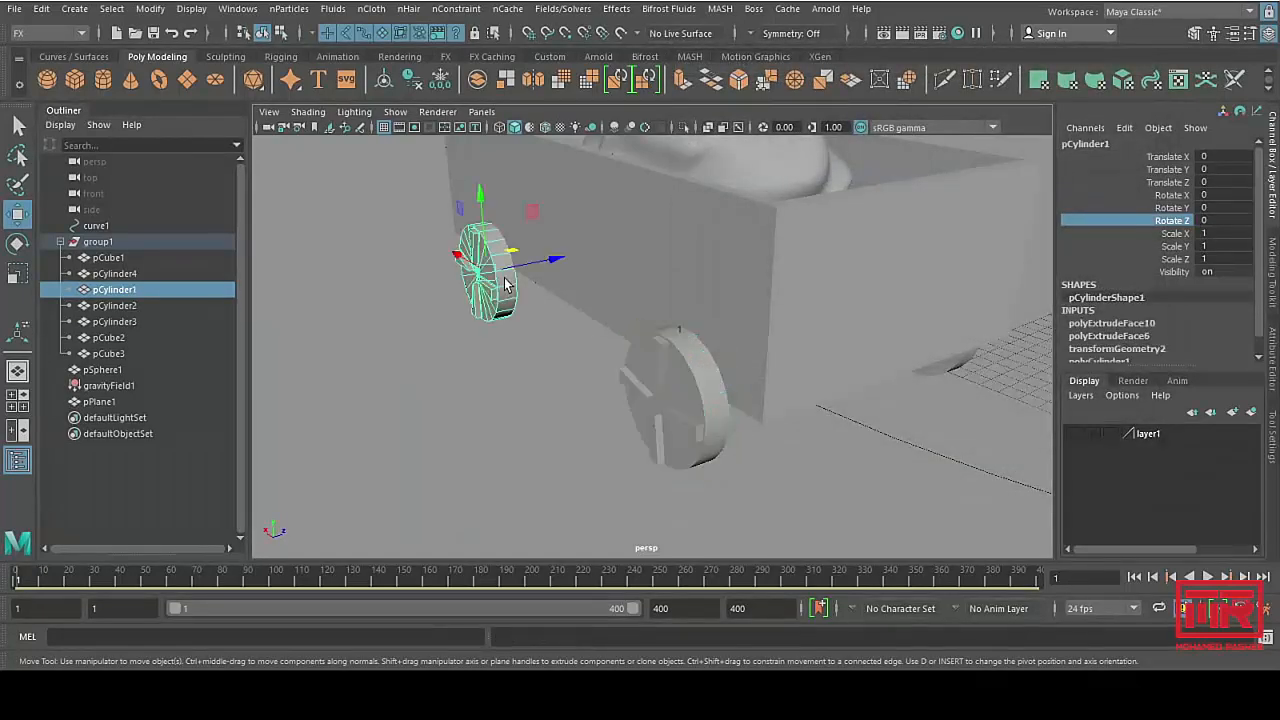
{"action": "left_click", "coordinate": [1125, 128]}
{"action": "left_click", "coordinate": [1135, 158]}
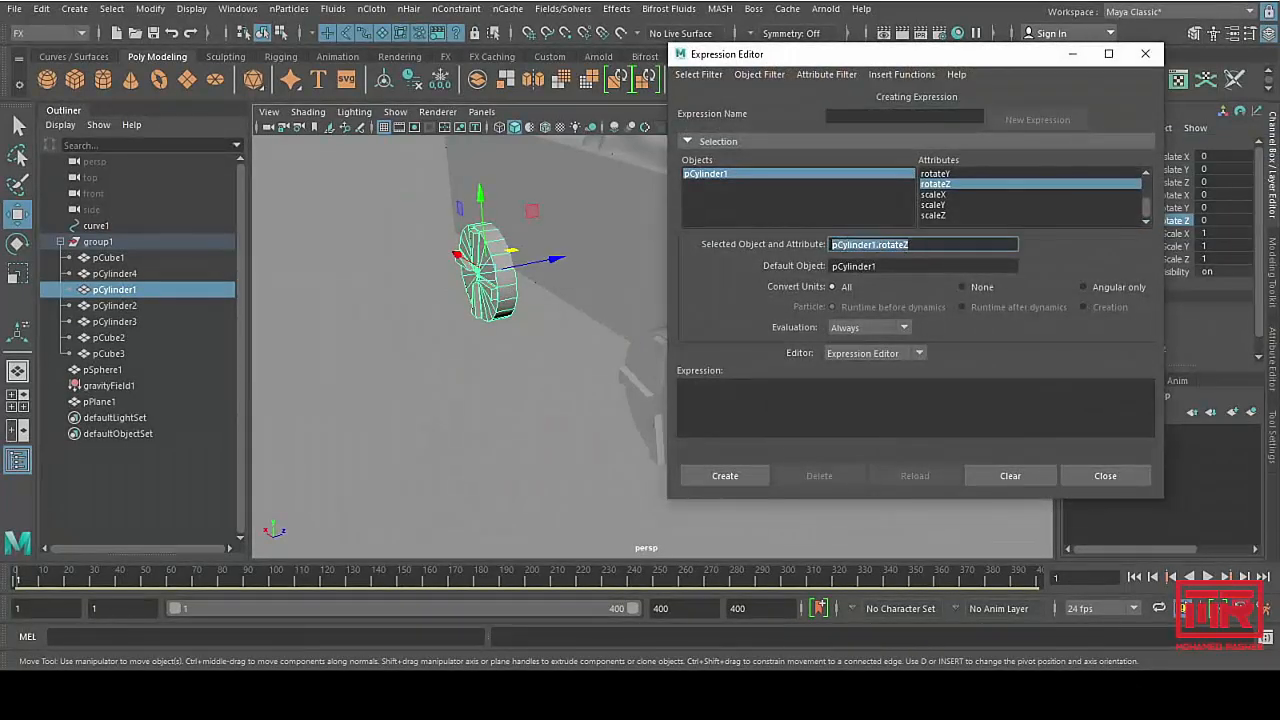
{"action": "left_click", "coordinate": [742, 422]}
{"action": "left_click", "coordinate": [799, 396]}
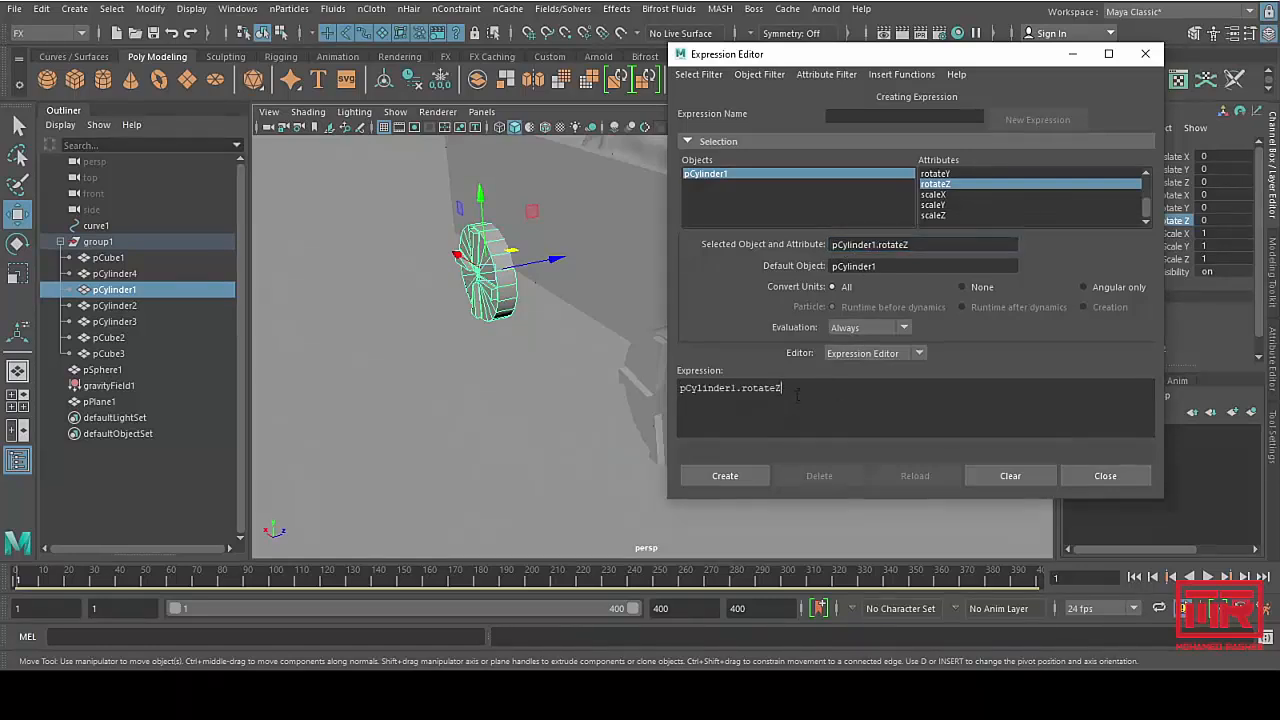
{"action": "left_click", "coordinate": [724, 477]}
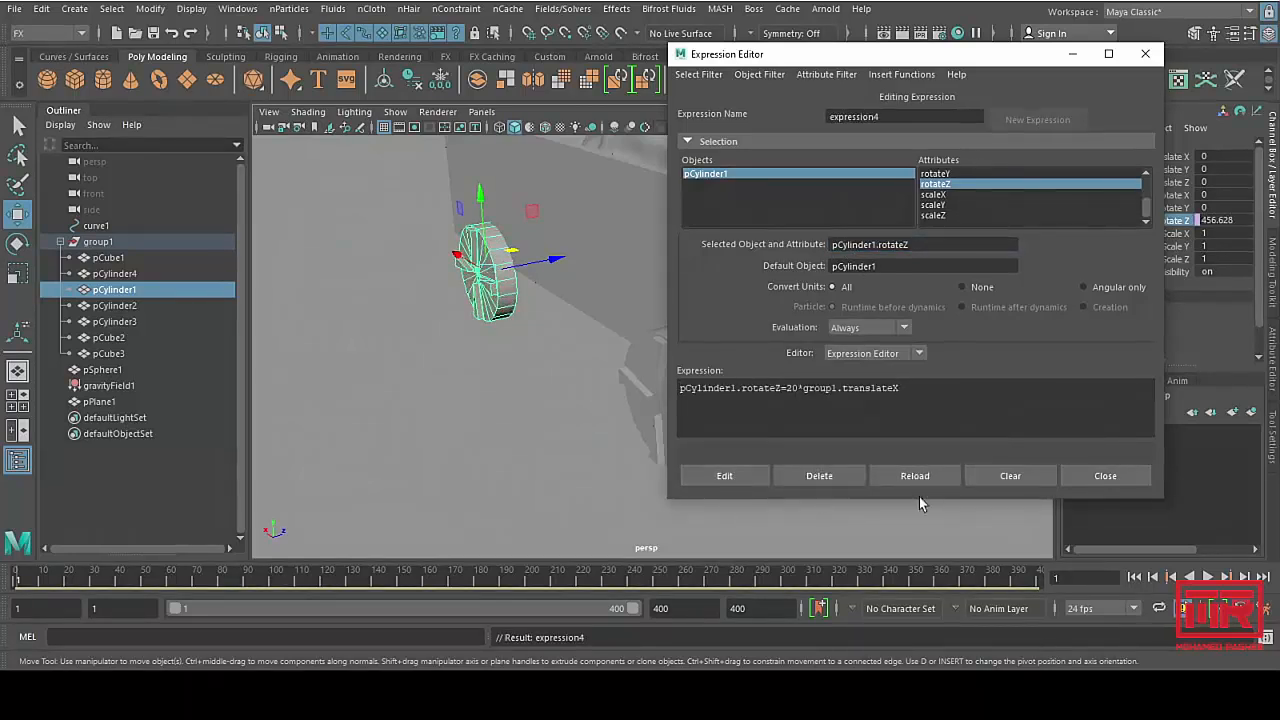
{"action": "left_click", "coordinate": [1098, 478]}
{"action": "mouse_move", "coordinate": [27, 583]}
{"action": "left_mouse_down"}
{"action": "mouse_move", "coordinate": [40, 583]}
{"action": "mouse_move", "coordinate": [2, 581]}
{"action": "left_mouse_up"}
Step: Play the simulation with the whole curve in view to check the cart, wheels and rock, and rewind to frame 1
{"action": "scroll", "coordinate": [294, 346], "scroll_direction": "down", "scroll_amount": 6}
{"action": "left_click_drag", "start_coordinate": [294, 346], "coordinate": [500, 338], "text": "alt"}
{"action": "left_click", "coordinate": [803, 160]}
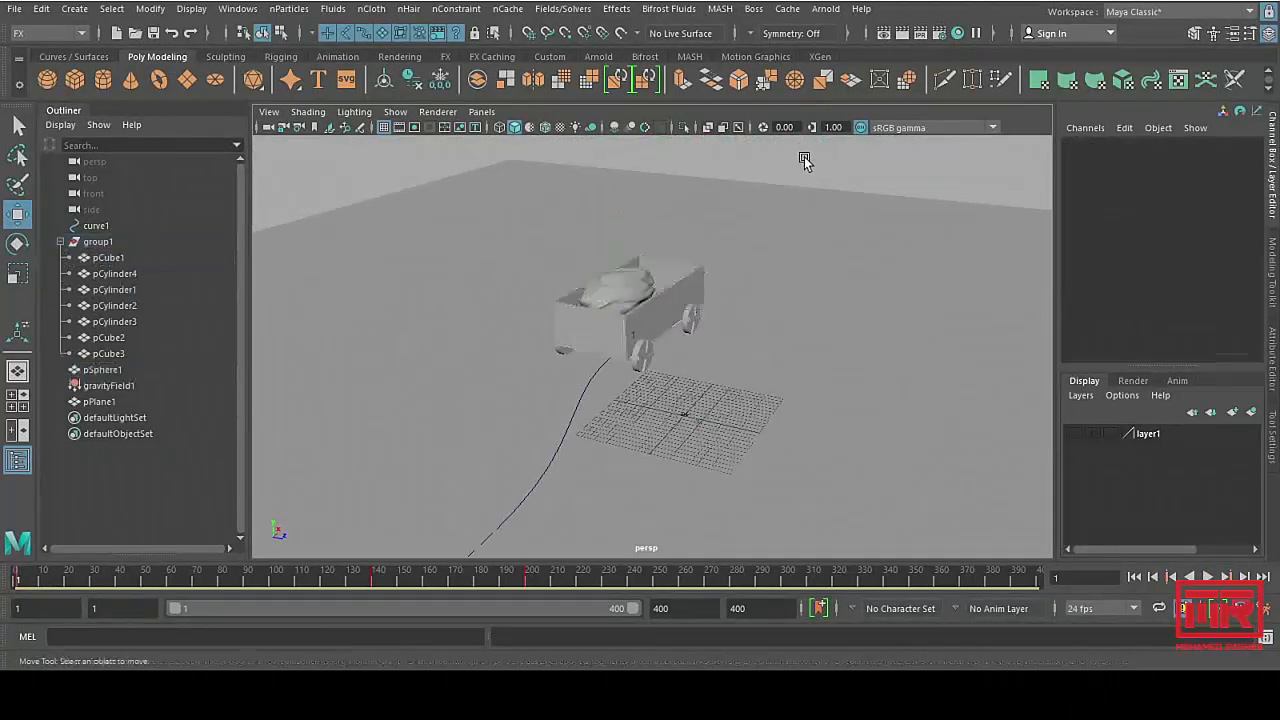
{"action": "left_click_drag", "start_coordinate": [803, 160], "coordinate": [637, 378], "text": "alt"}
{"action": "scroll", "coordinate": [751, 355], "scroll_direction": "down", "scroll_amount": 5}
{"action": "scroll", "coordinate": [740, 457], "scroll_direction": "up", "scroll_amount": 3}
{"action": "left_click_drag", "start_coordinate": [740, 457], "coordinate": [830, 450], "text": "alt"}
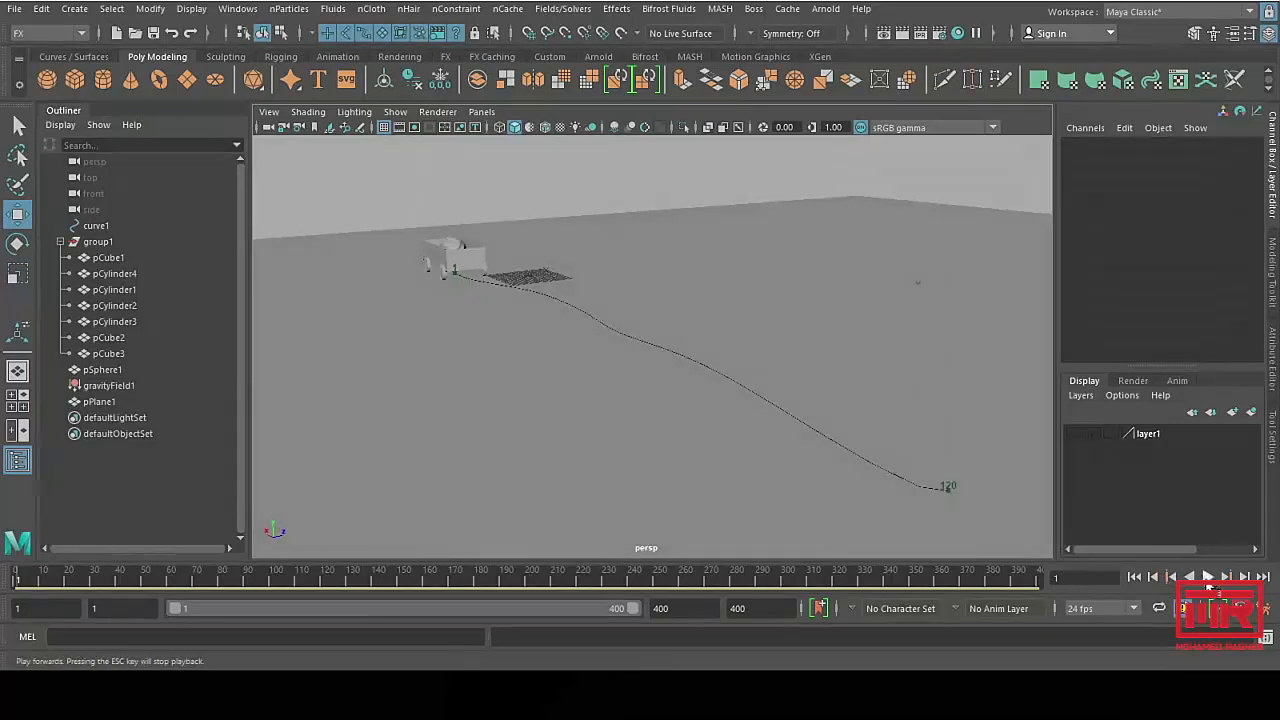
{"action": "left_click", "coordinate": [1207, 577]}
{"action": "left_click_drag", "start_coordinate": [671, 378], "coordinate": [588, 352], "text": "alt"}
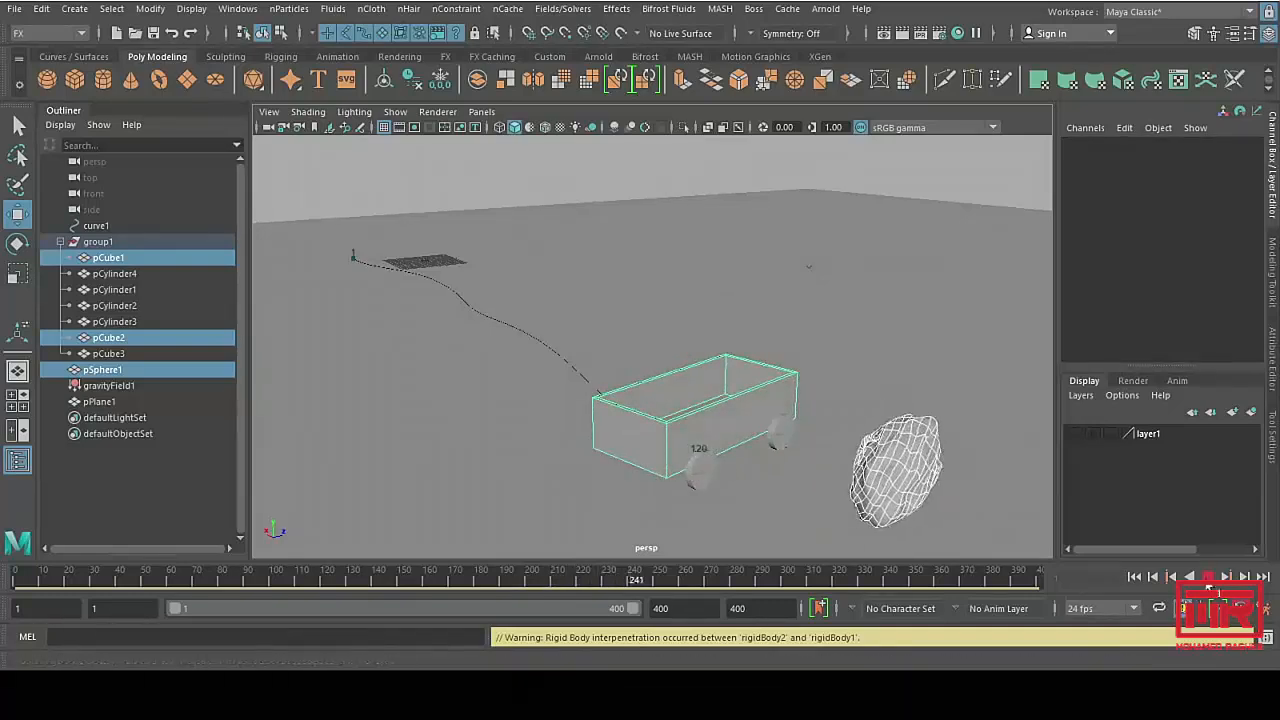
{"action": "left_click", "coordinate": [1208, 577]}
{"action": "left_click", "coordinate": [1134, 578]}
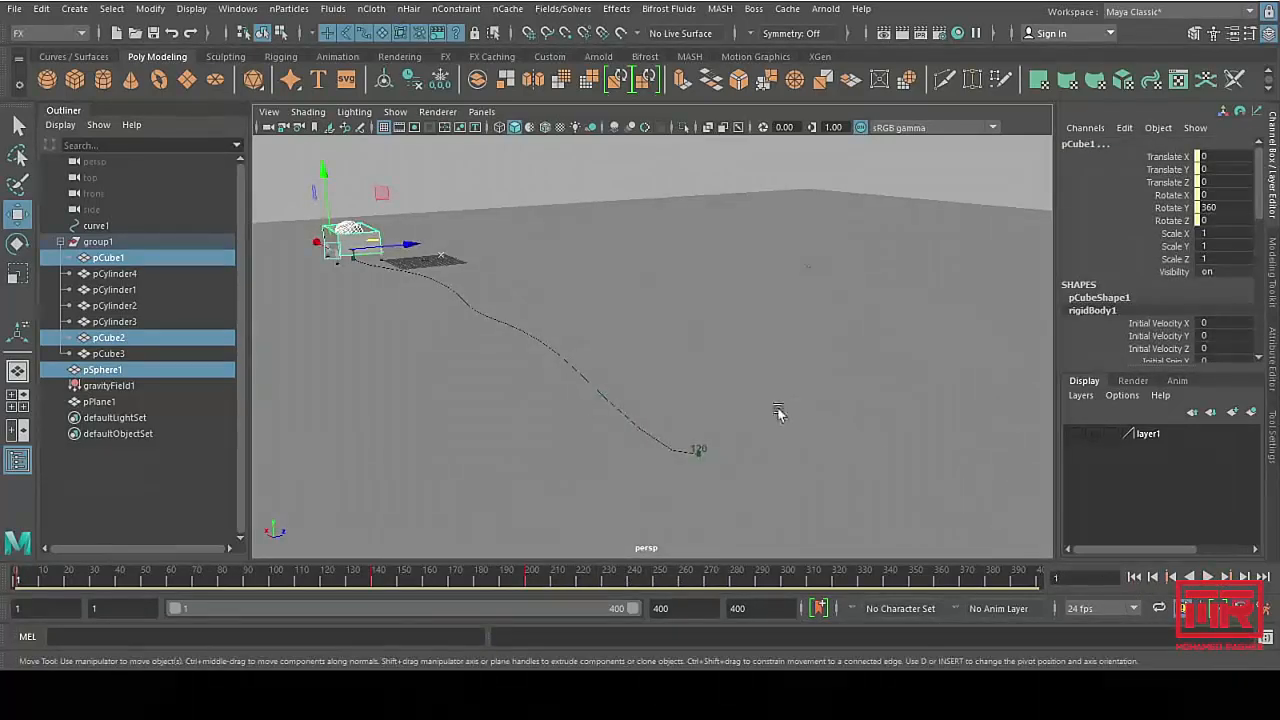
Step: Reposition the control vertex near the curve's frame 120 end to smooth the path's ending, and return to object selection
{"action": "left_click_drag", "start_coordinate": [777, 409], "coordinate": [749, 453], "text": "alt"}
{"action": "middle_click_drag", "start_coordinate": [749, 455], "coordinate": [757, 279], "text": "alt"}
{"action": "left_click_drag", "start_coordinate": [804, 402], "coordinate": [660, 341], "text": "alt"}
{"action": "left_click", "coordinate": [725, 322]}
{"action": "left_click", "coordinate": [727, 327]}
{"action": "left_click", "coordinate": [728, 418]}
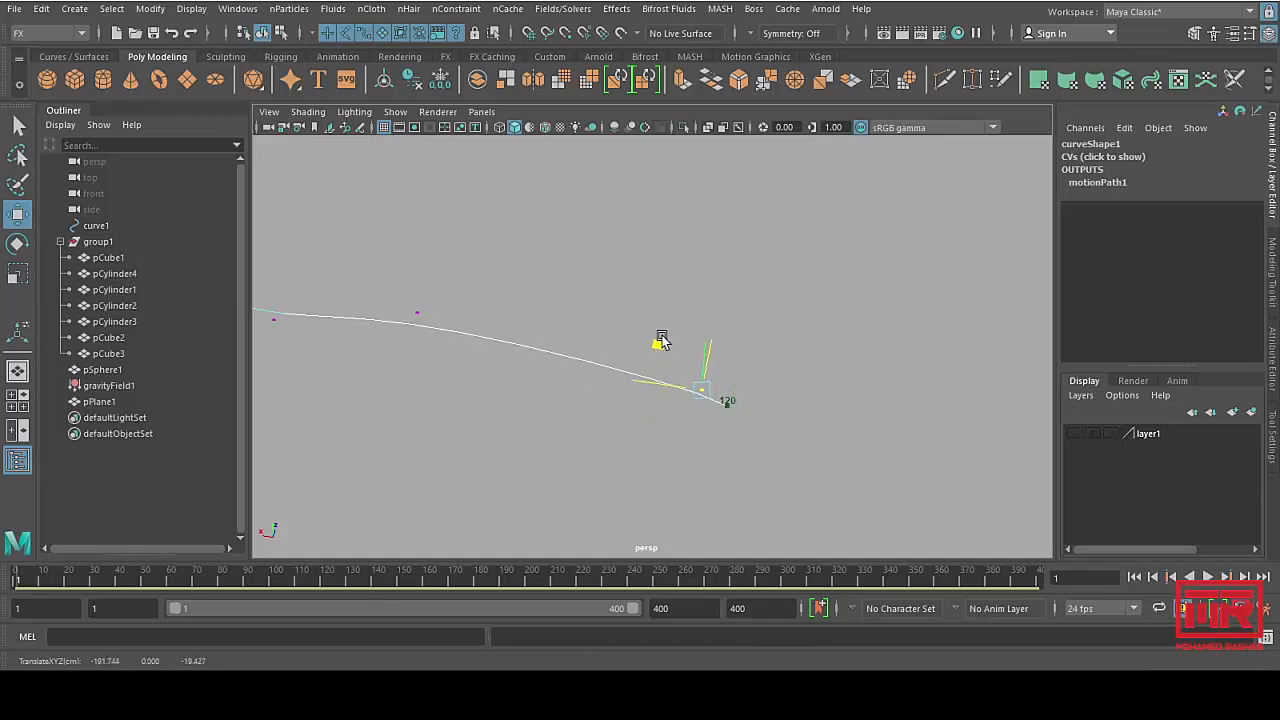
{"action": "scroll", "coordinate": [806, 457], "scroll_direction": "down", "scroll_amount": 5}
{"action": "middle_click_drag", "start_coordinate": [732, 420], "coordinate": [846, 493], "text": "alt"}
{"action": "left_click_drag", "start_coordinate": [846, 493], "coordinate": [634, 357], "text": "alt"}
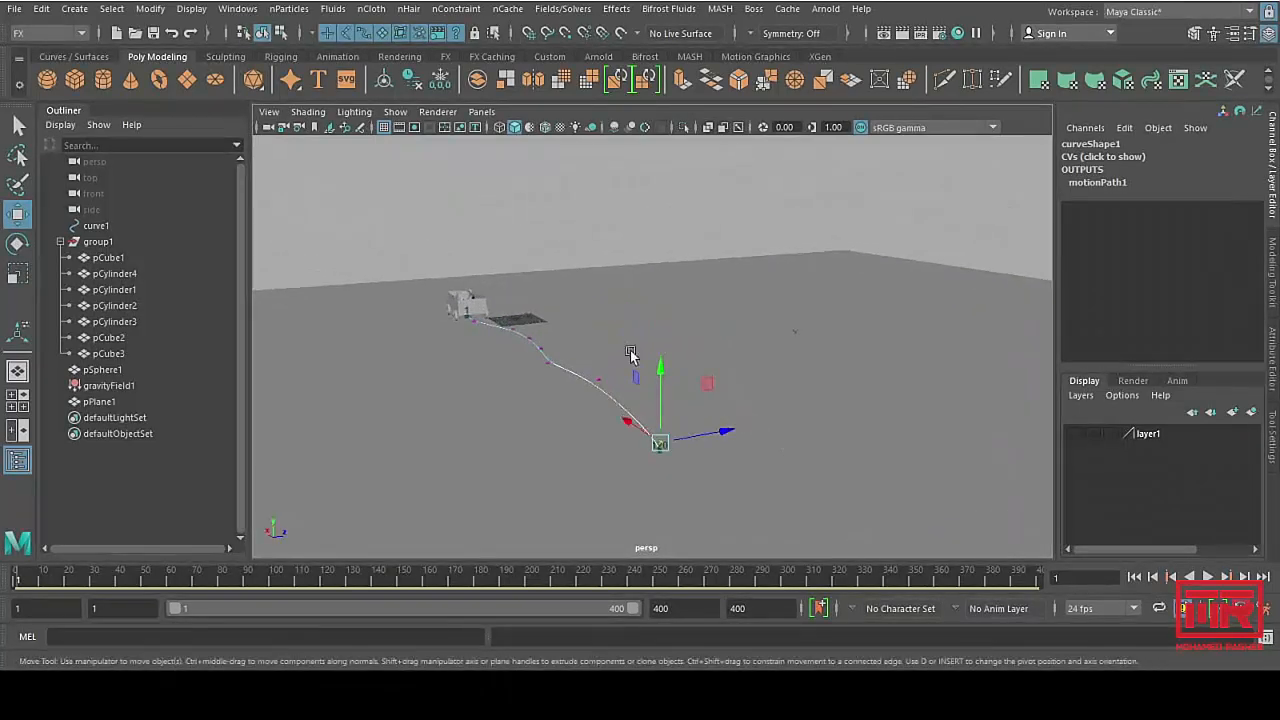
{"action": "left_click", "coordinate": [264, 34]}
{"action": "left_click", "coordinate": [590, 238]}
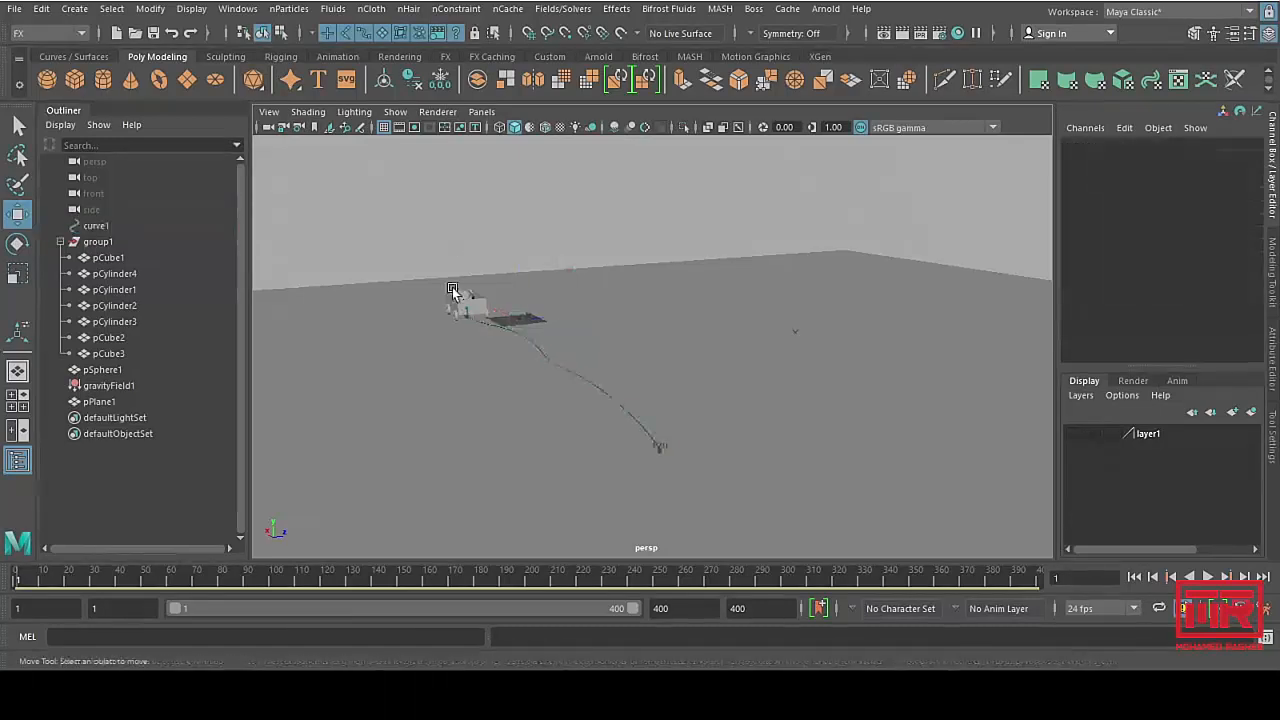
Step: Play the simulation along the reshaped curve to check the cart and rock motion, and rewind to frame 1
{"action": "scroll", "coordinate": [667, 383], "scroll_direction": "up", "scroll_amount": 4}
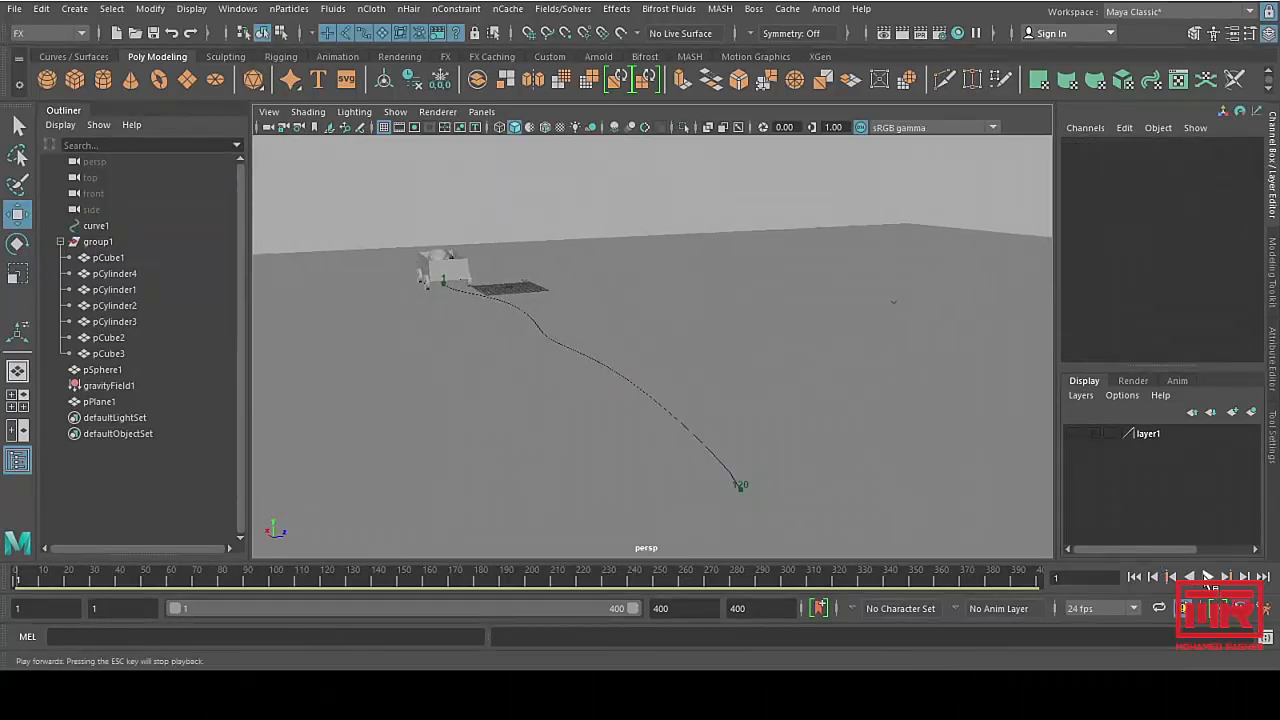
{"action": "left_click", "coordinate": [1208, 578]}
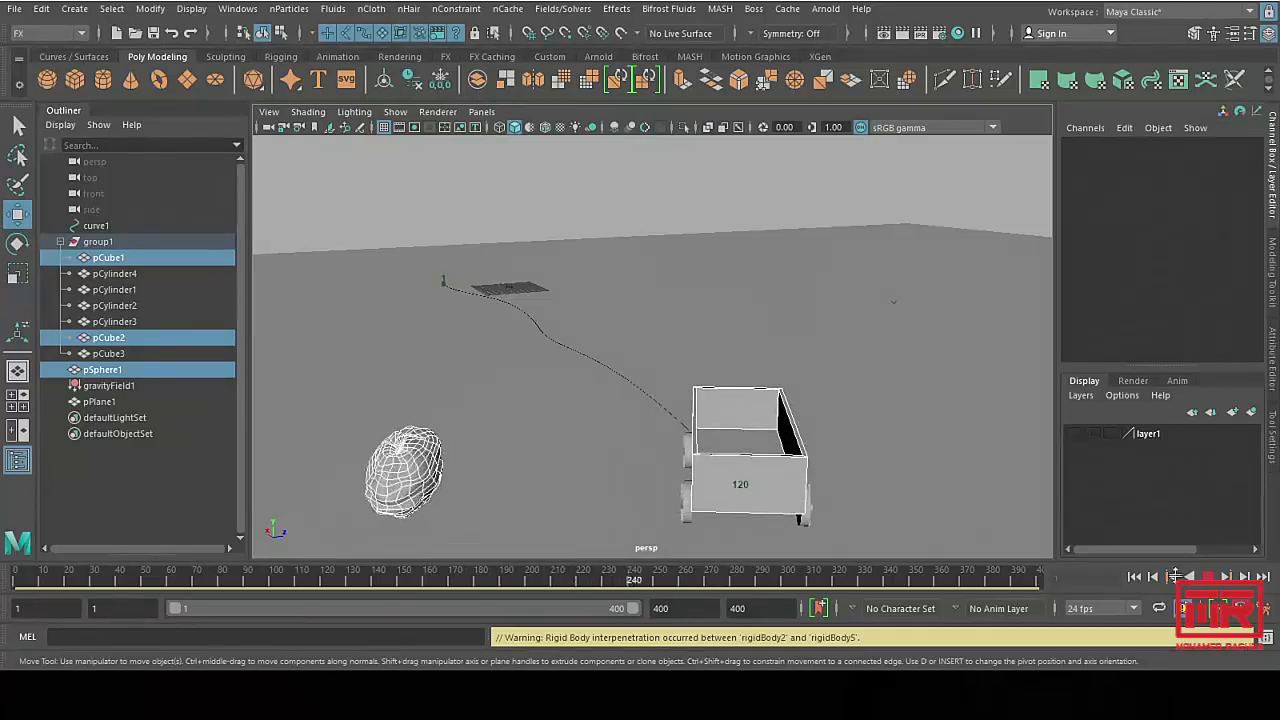
{"action": "left_click", "coordinate": [1208, 577]}
{"action": "left_click", "coordinate": [1133, 579]}
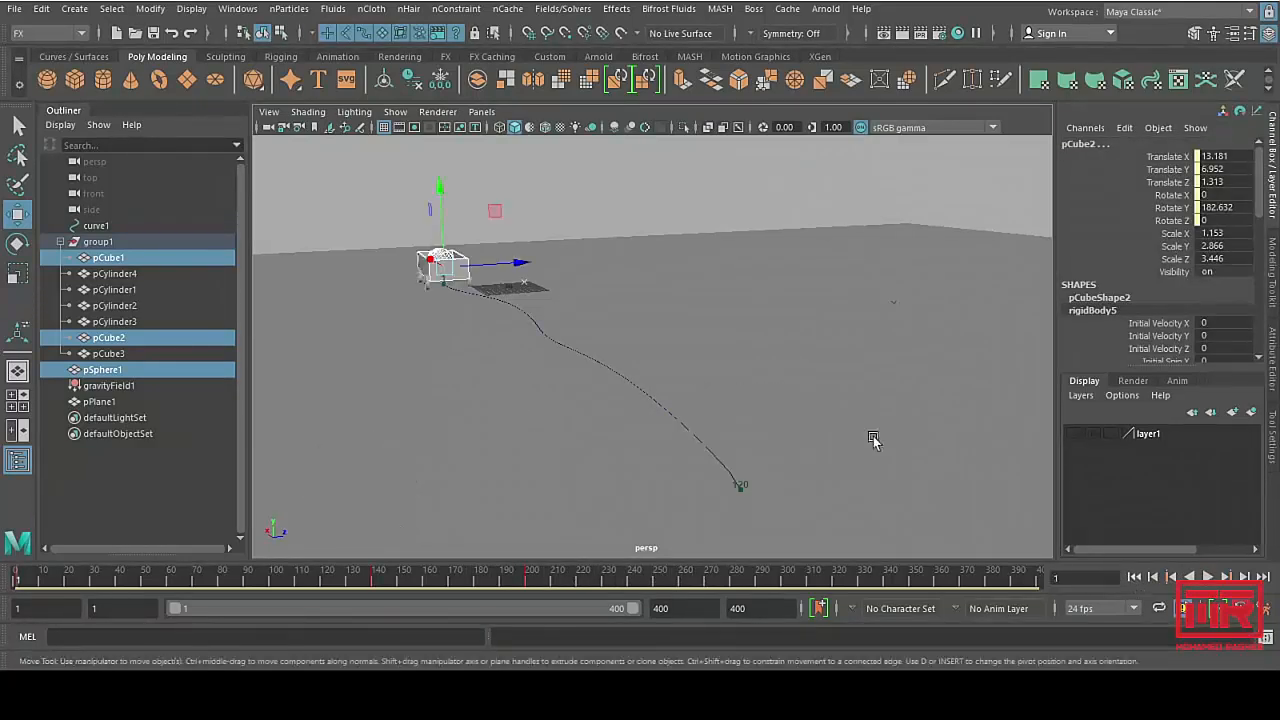
Step: Bake the simulation of the rock pSphere1 and the cart body pCube1 into keys, and clear the selection
{"action": "left_click_drag", "start_coordinate": [873, 436], "coordinate": [489, 358], "text": "alt"}
{"action": "right_click_drag", "start_coordinate": [489, 358], "coordinate": [673, 415], "text": "alt"}
{"action": "left_click", "coordinate": [437, 186]}
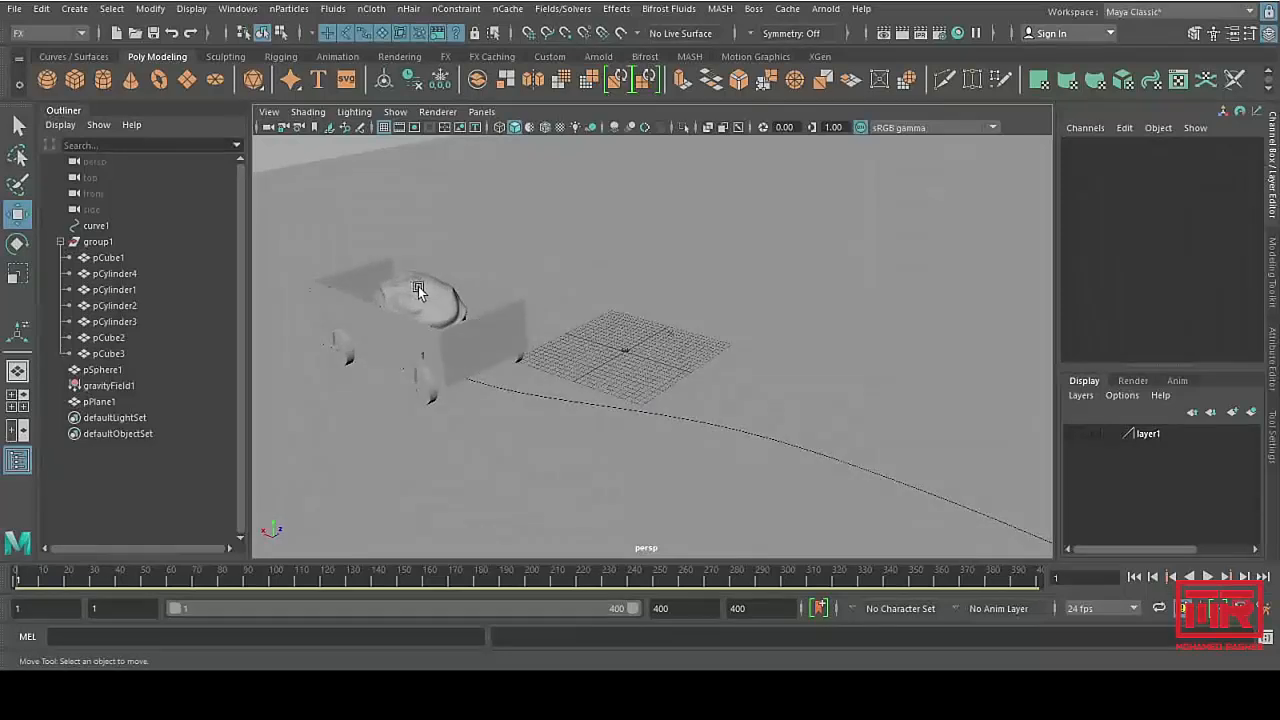
{"action": "left_click", "coordinate": [452, 312]}
{"action": "left_click", "coordinate": [475, 365], "text": "shift"}
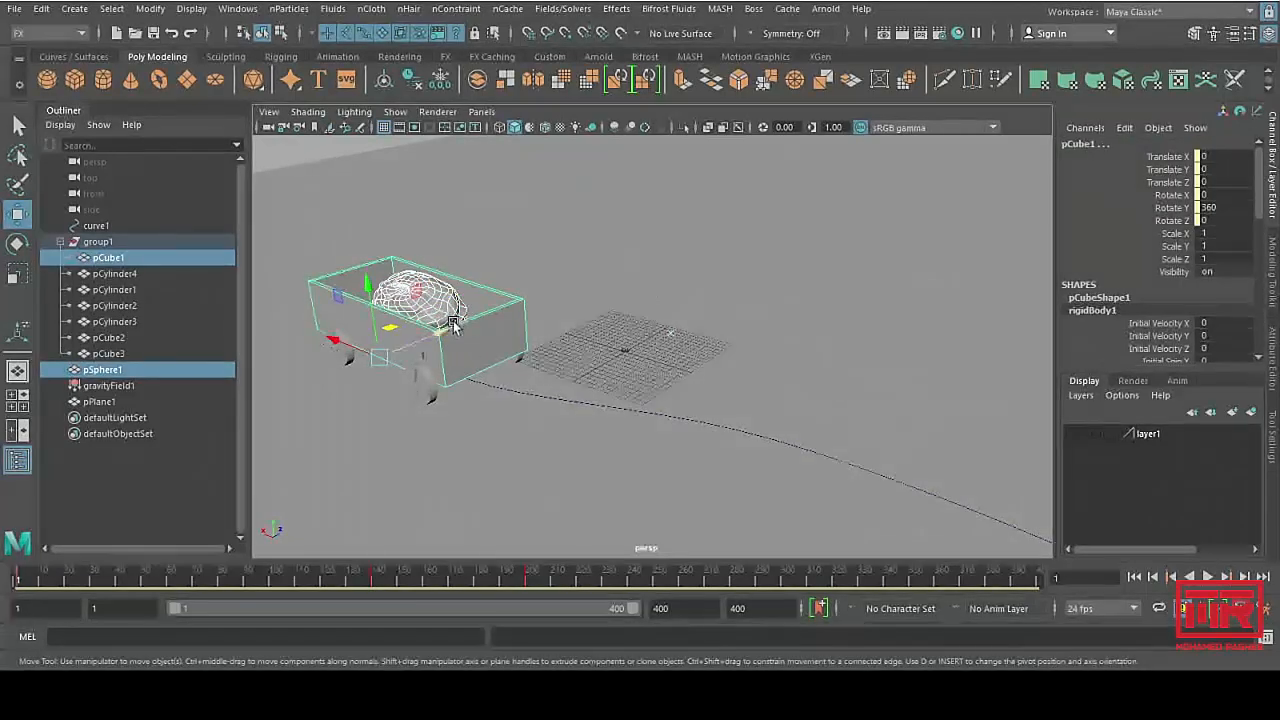
{"action": "left_click", "coordinate": [44, 10]}
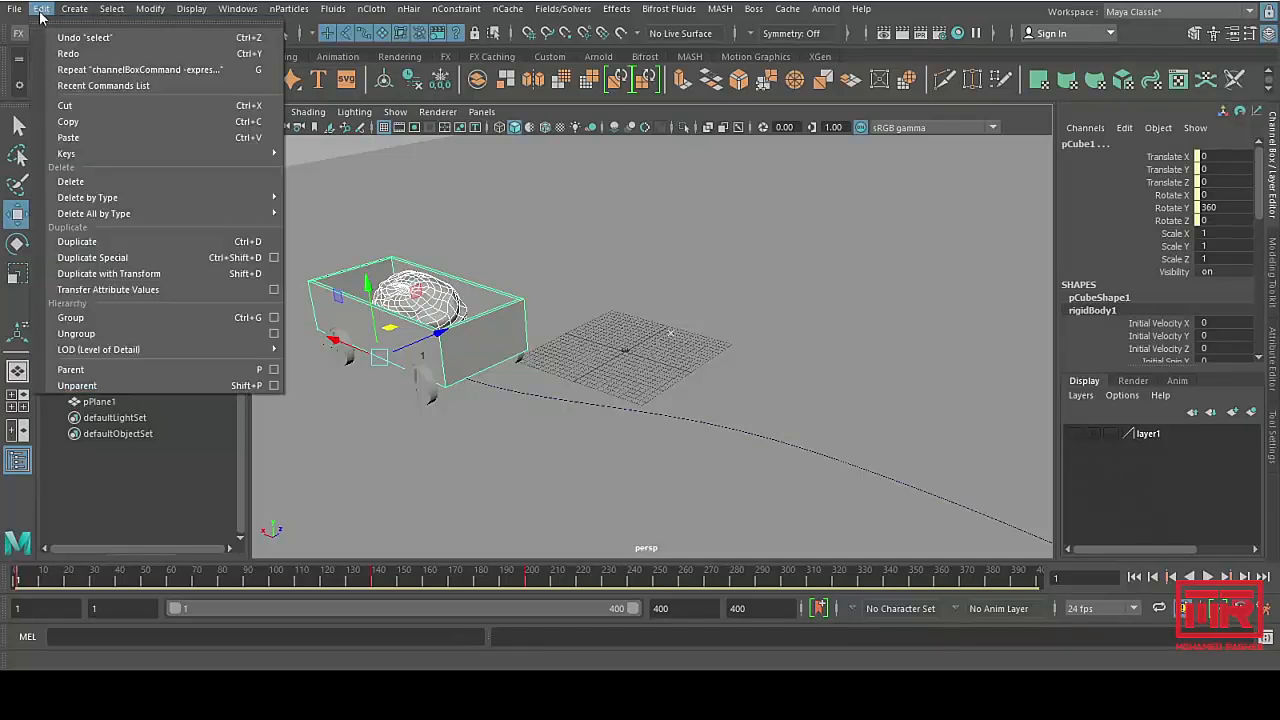
{"action": "mouse_move", "coordinate": [88, 160]}
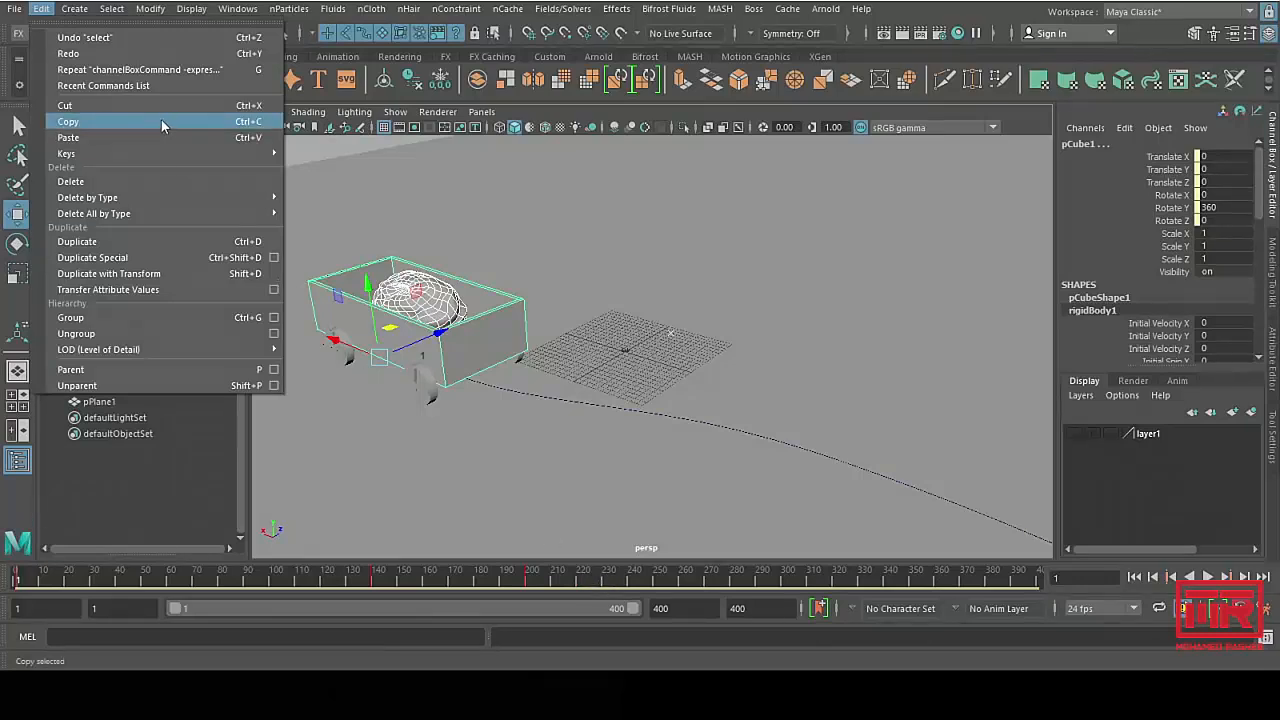
{"action": "mouse_move", "coordinate": [155, 150]}
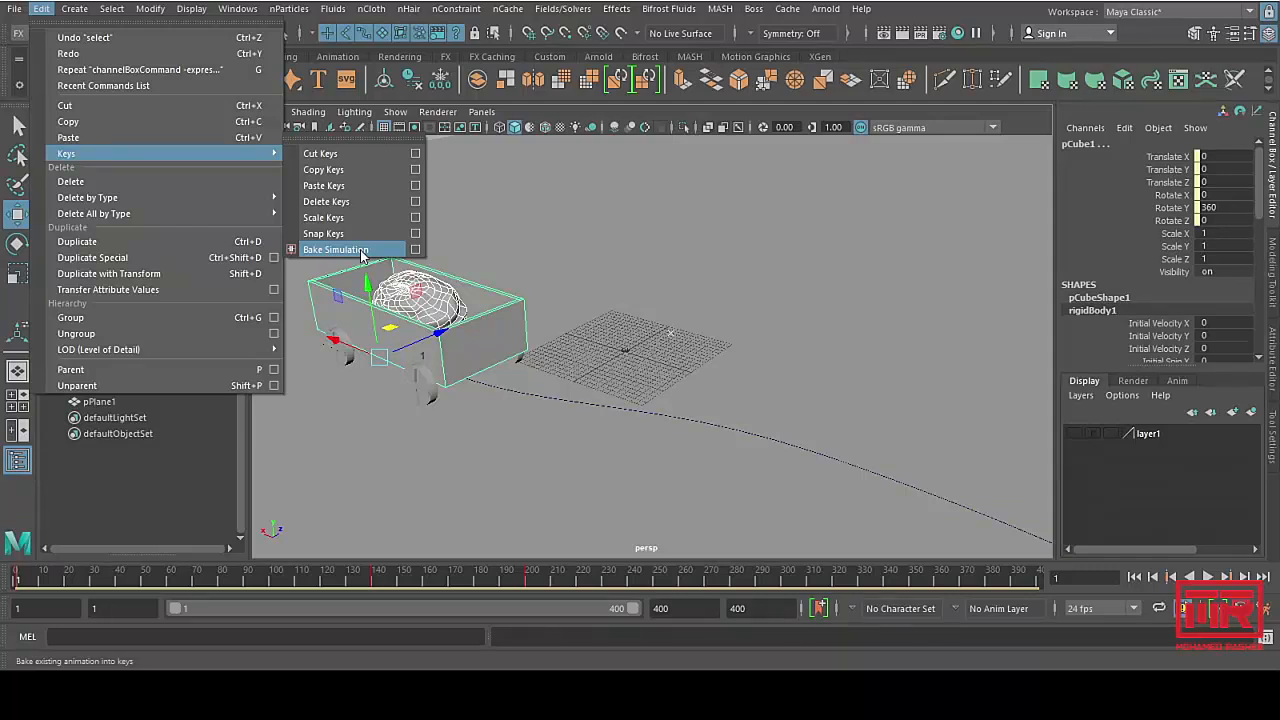
{"action": "left_click", "coordinate": [336, 250]}
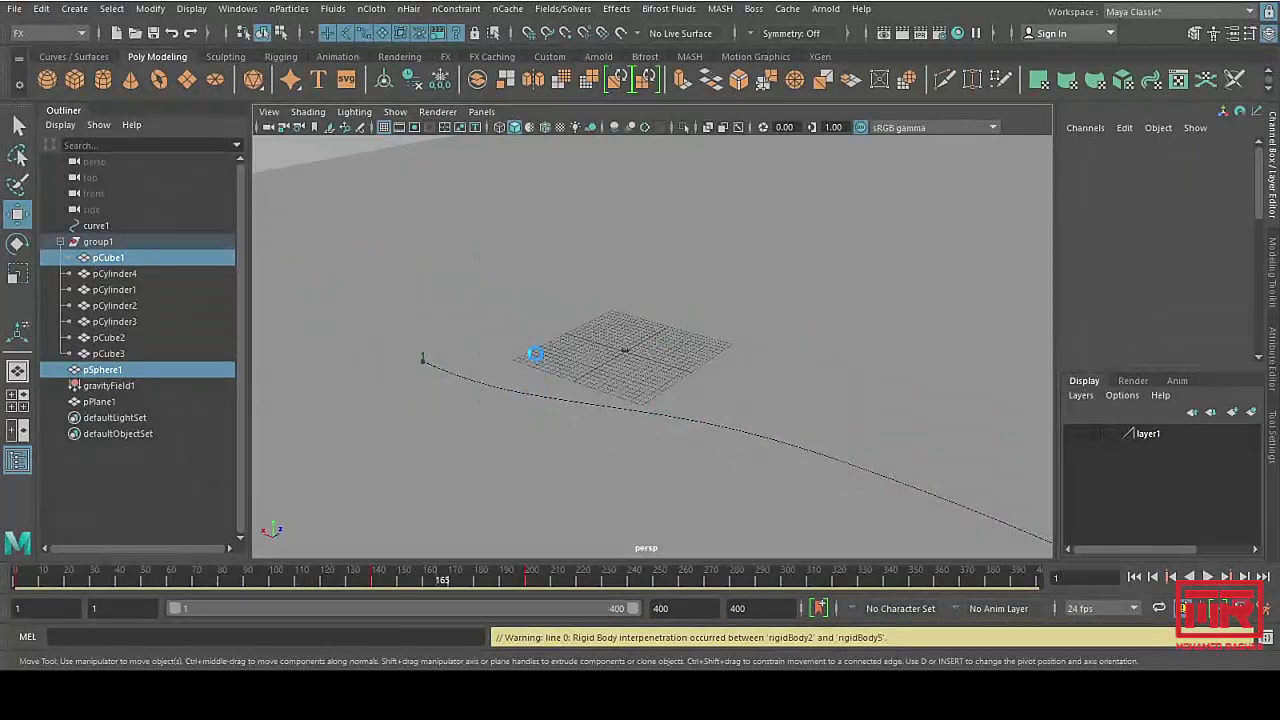
{"action": "scroll", "coordinate": [551, 362], "scroll_direction": "down", "scroll_amount": 8}
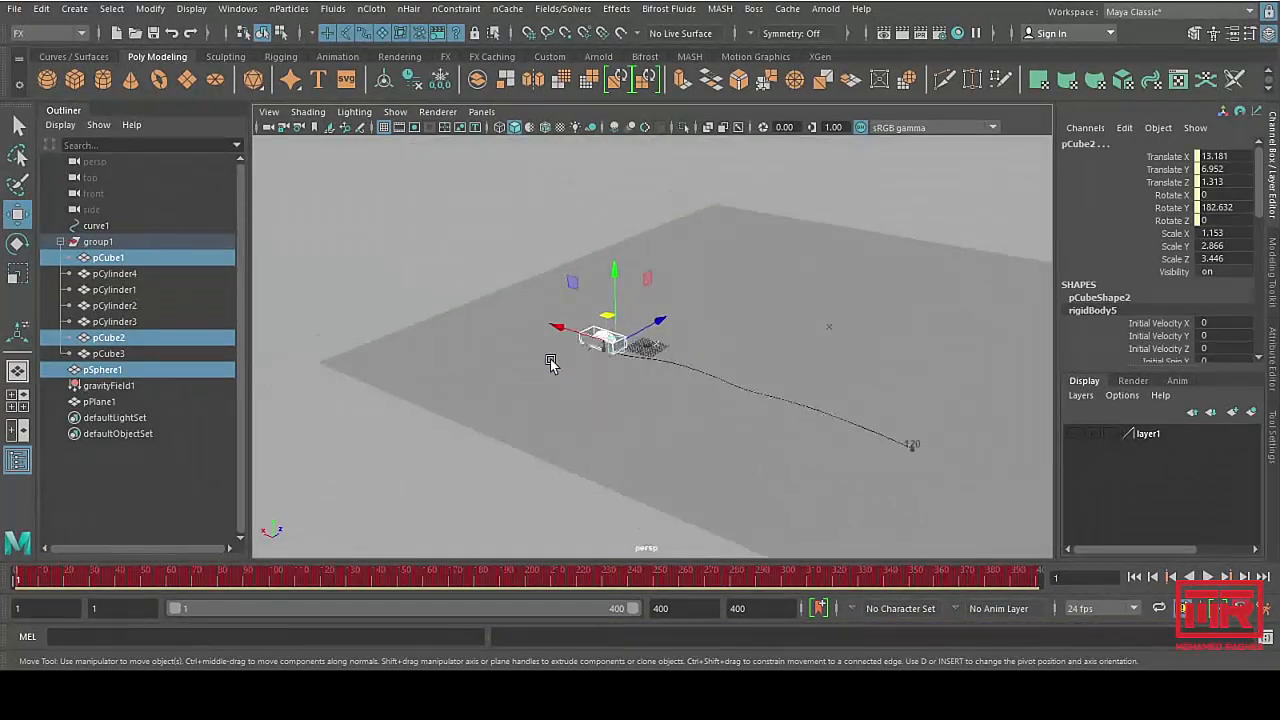
{"action": "middle_click_drag", "start_coordinate": [686, 401], "coordinate": [612, 380], "text": "alt"}
{"action": "scroll", "coordinate": [612, 380], "scroll_direction": "up", "scroll_amount": 2}
{"action": "left_click", "coordinate": [475, 229]}
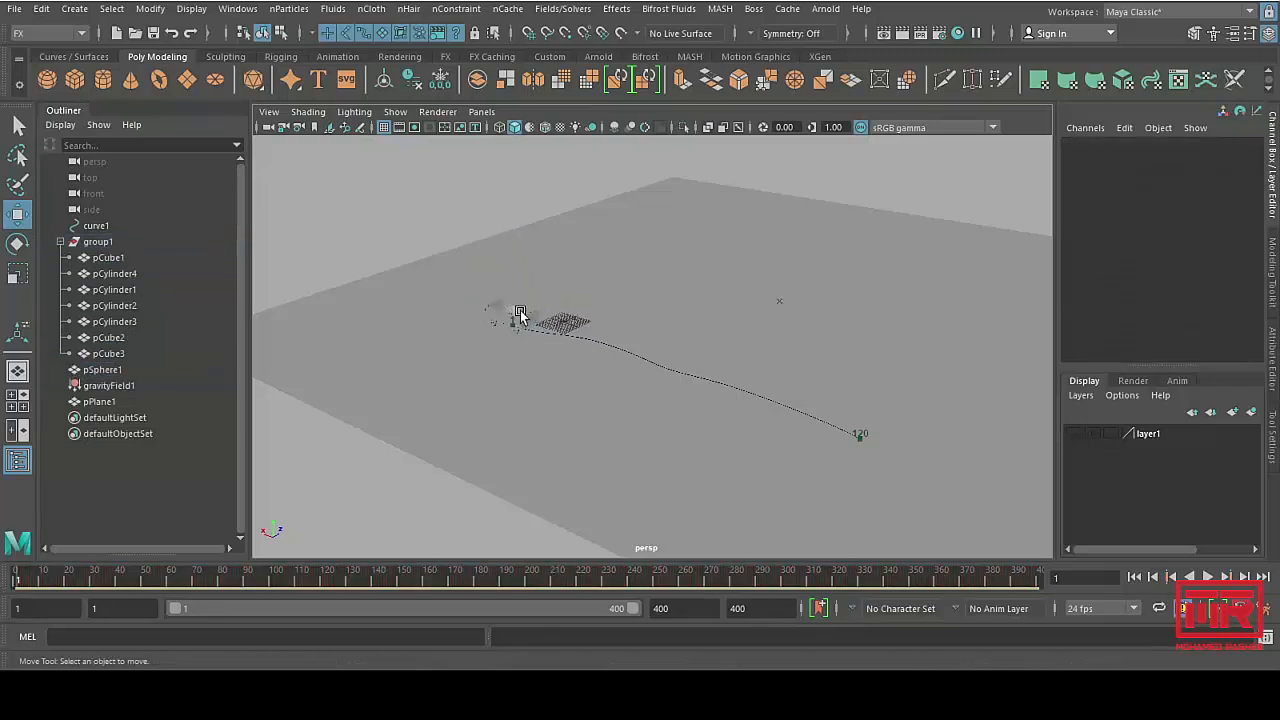
Step: Delete the gravity field gravityField1 from the scene
{"action": "left_click", "coordinate": [516, 307]}
{"action": "left_click", "coordinate": [410, 200]}
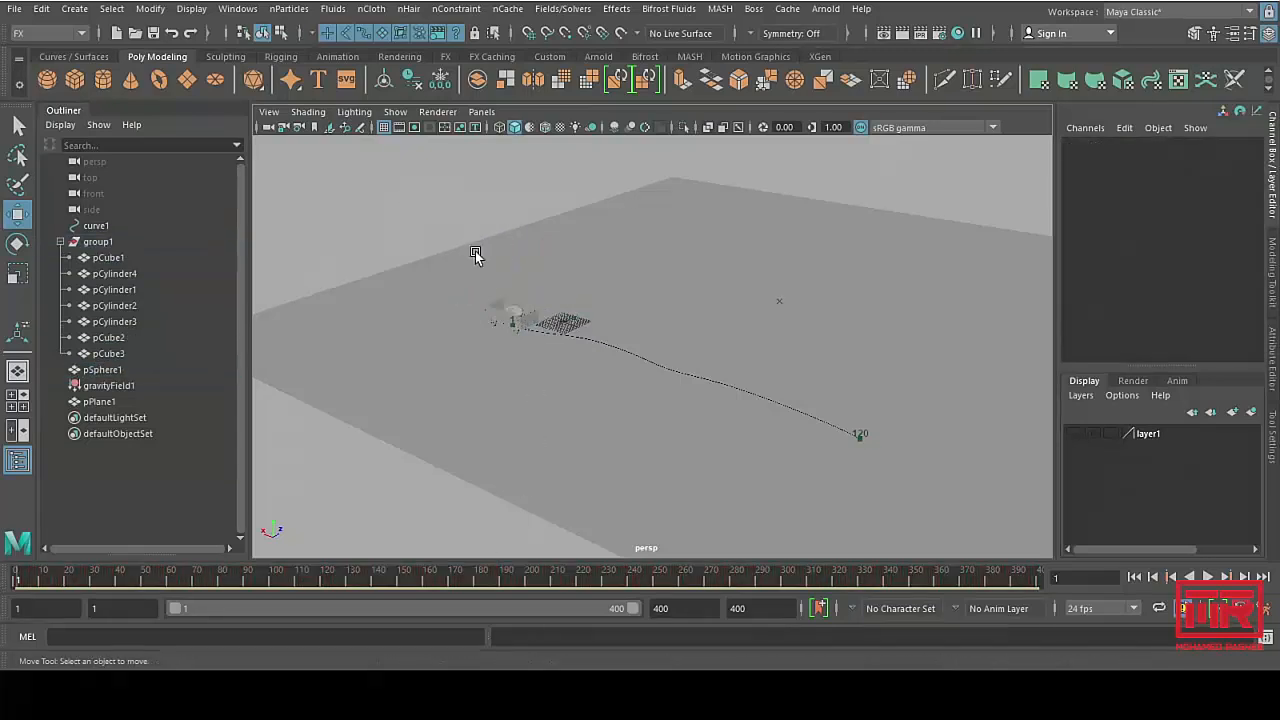
{"action": "left_click", "coordinate": [522, 316]}
{"action": "left_click", "coordinate": [110, 386]}
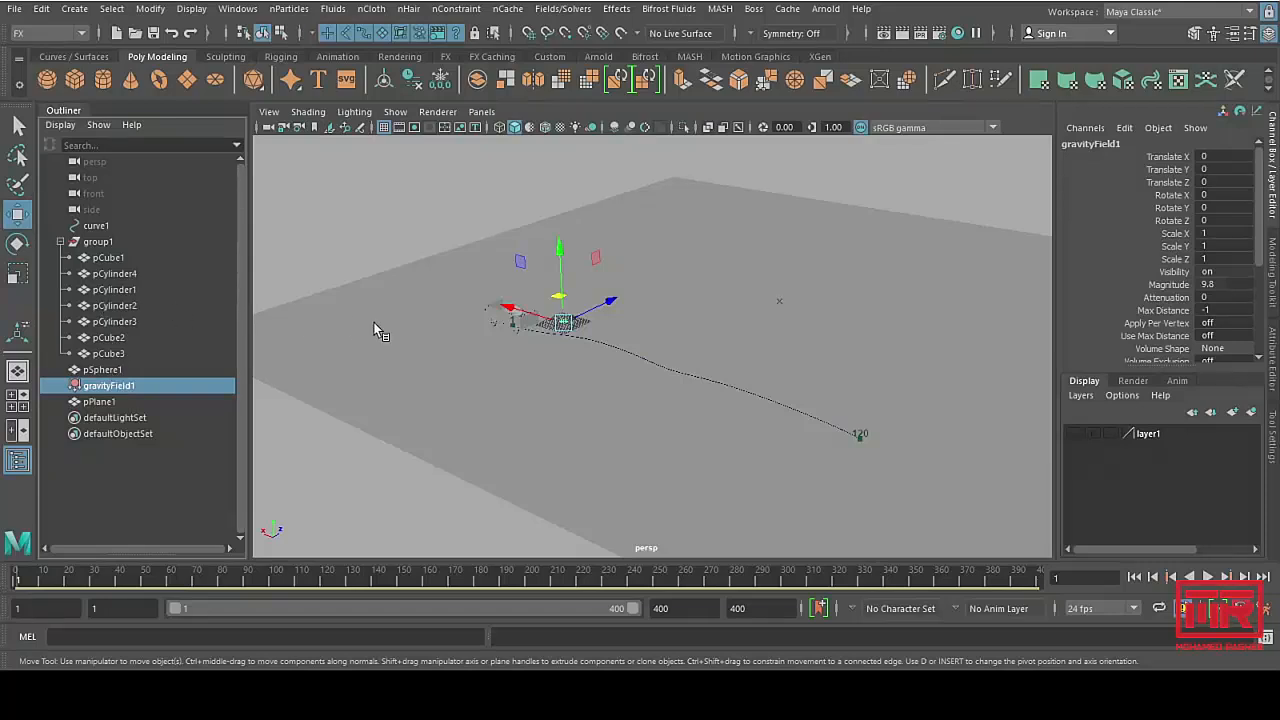
{"action": "key", "text": "Delete"}
Step: Delete the rigid body from the rock pSphere1, keeping its baked keys
{"action": "scroll", "coordinate": [513, 301], "scroll_direction": "up", "scroll_amount": 4}
{"action": "middle_click_drag", "start_coordinate": [668, 368], "coordinate": [918, 442], "text": "alt"}
{"action": "scroll", "coordinate": [918, 442], "scroll_direction": "up", "scroll_amount": 5}
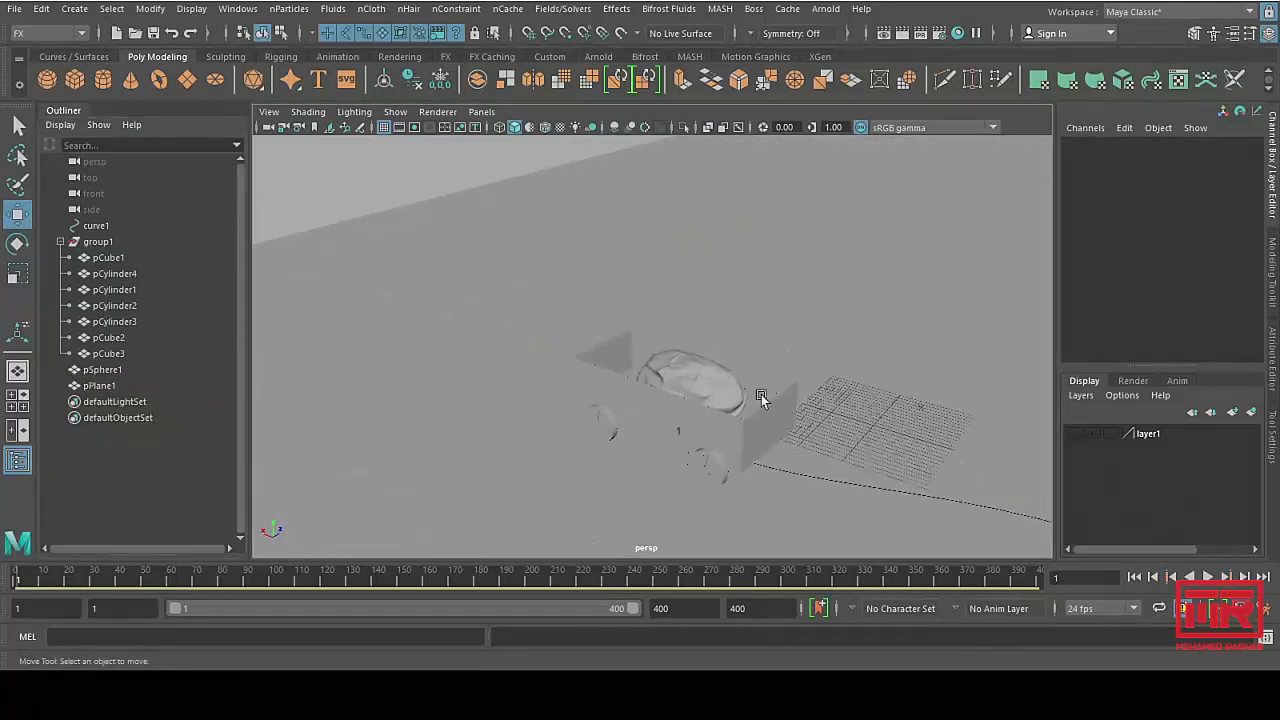
{"action": "left_click", "coordinate": [690, 374]}
{"action": "middle_click_drag", "start_coordinate": [785, 392], "coordinate": [685, 345], "text": "alt"}
{"action": "scroll", "coordinate": [1155, 295], "scroll_direction": "down", "scroll_amount": 3}
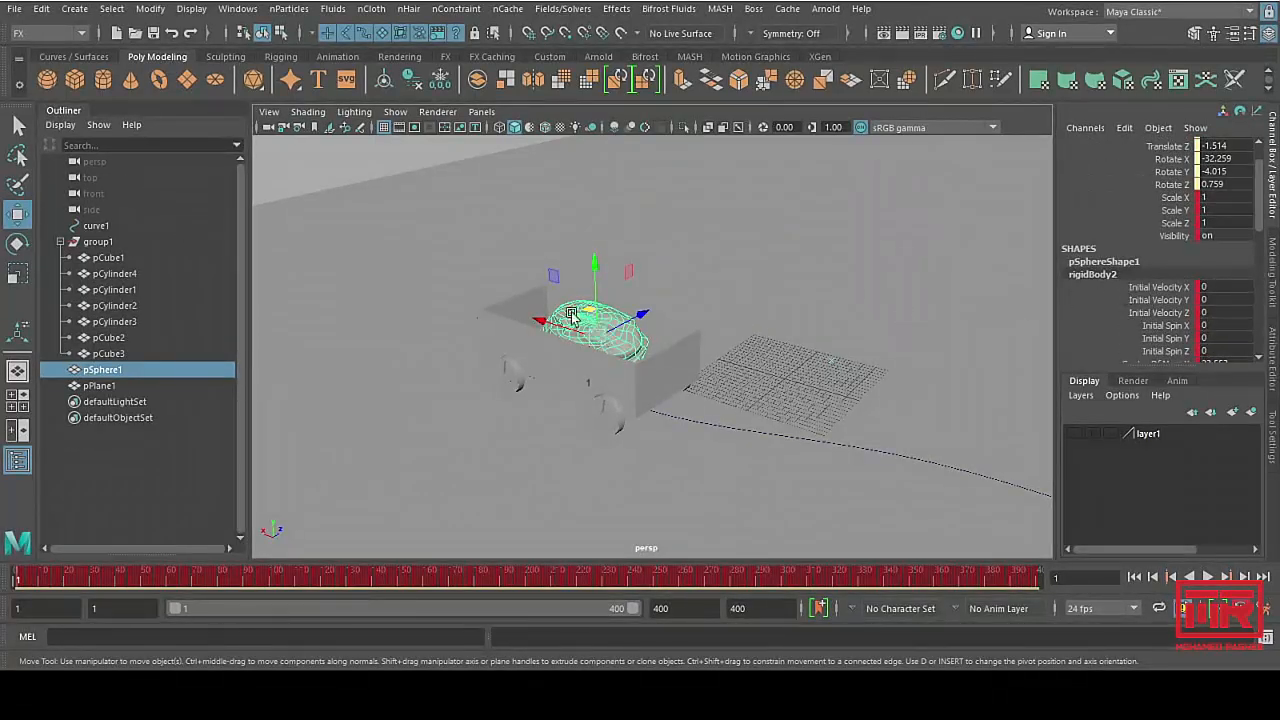
{"action": "left_click", "coordinate": [41, 8]}
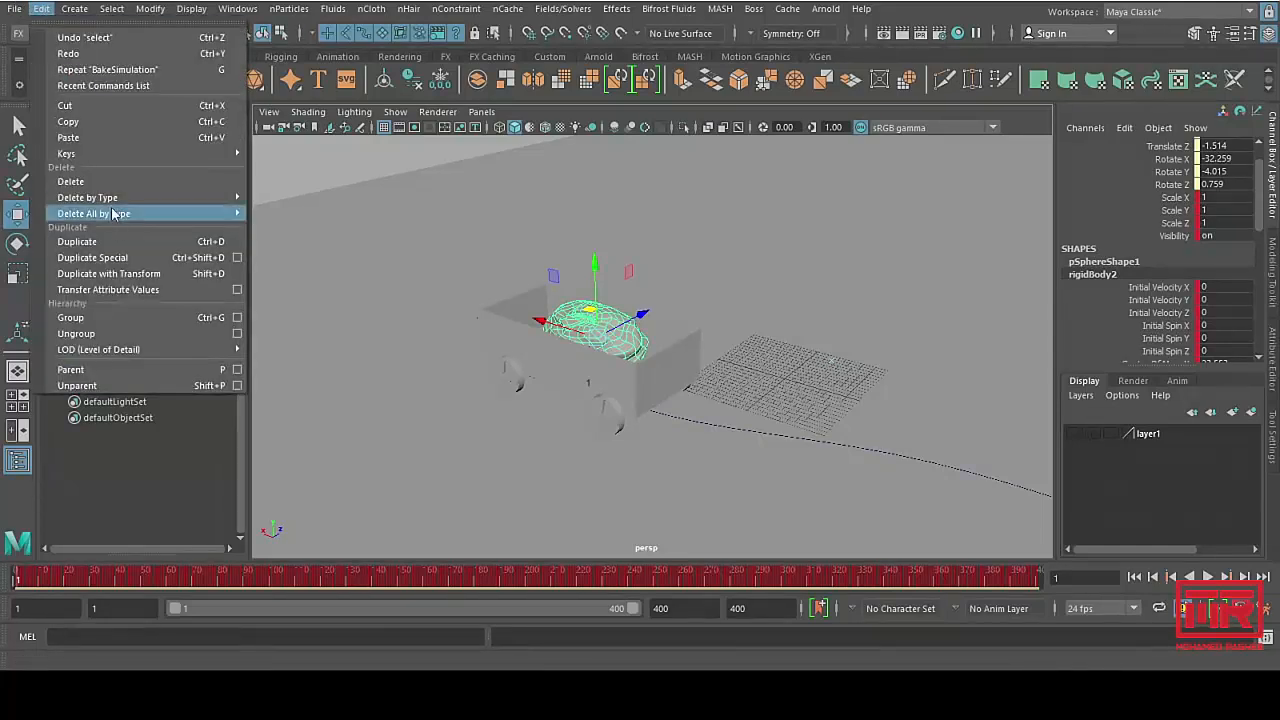
{"action": "mouse_move", "coordinate": [110, 197]}
{"action": "left_click", "coordinate": [308, 359]}
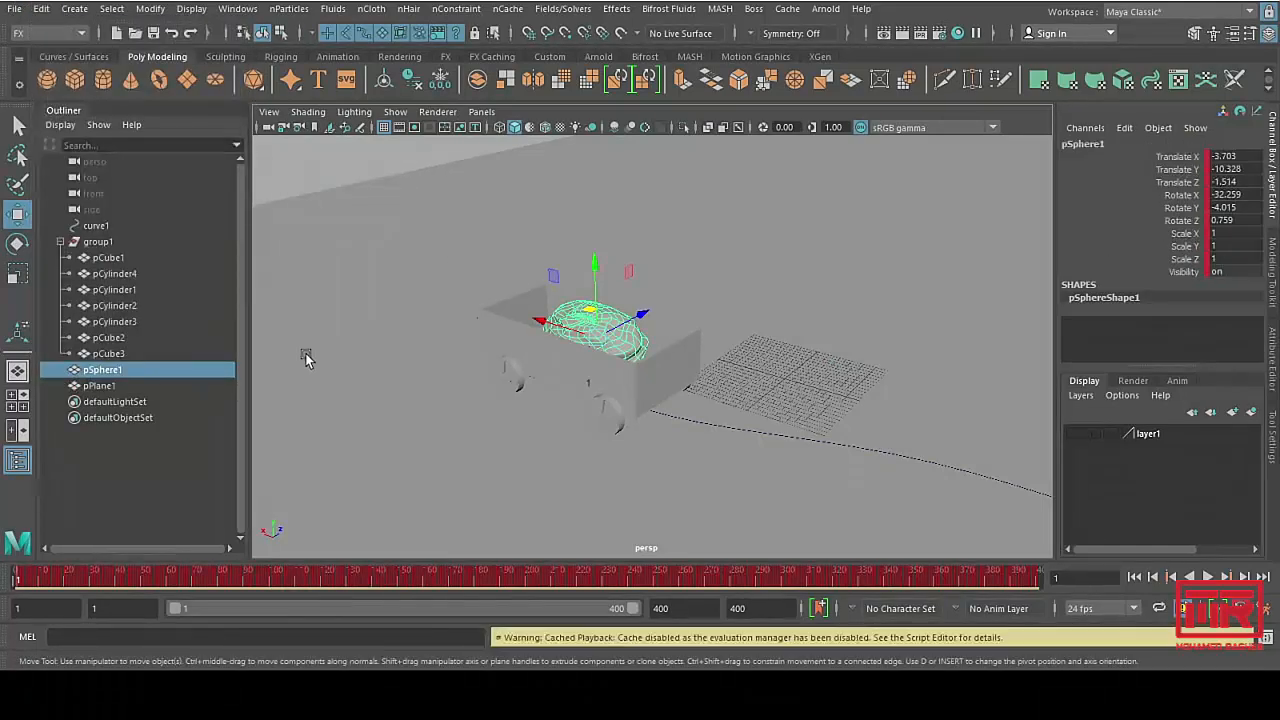
Step: Delete the rigid body from the cart body pCube1
{"action": "left_click", "coordinate": [508, 316]}
{"action": "left_click", "coordinate": [41, 8]}
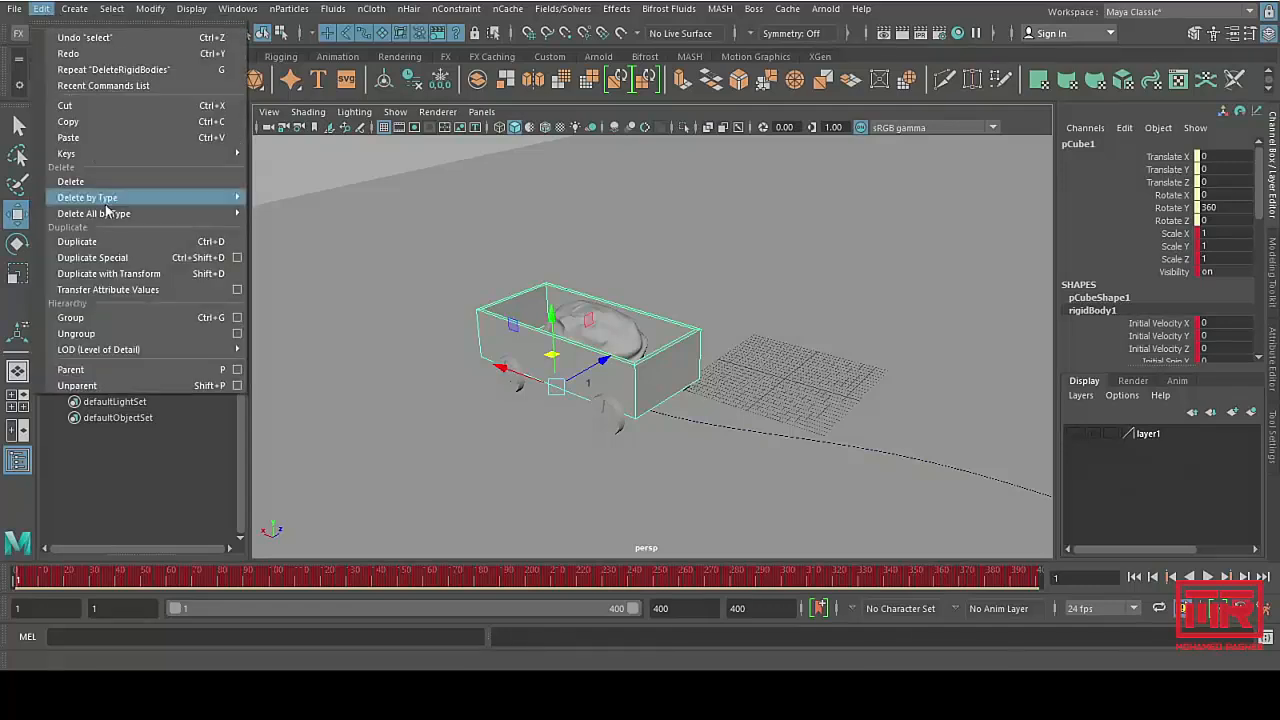
{"action": "mouse_move", "coordinate": [110, 213]}
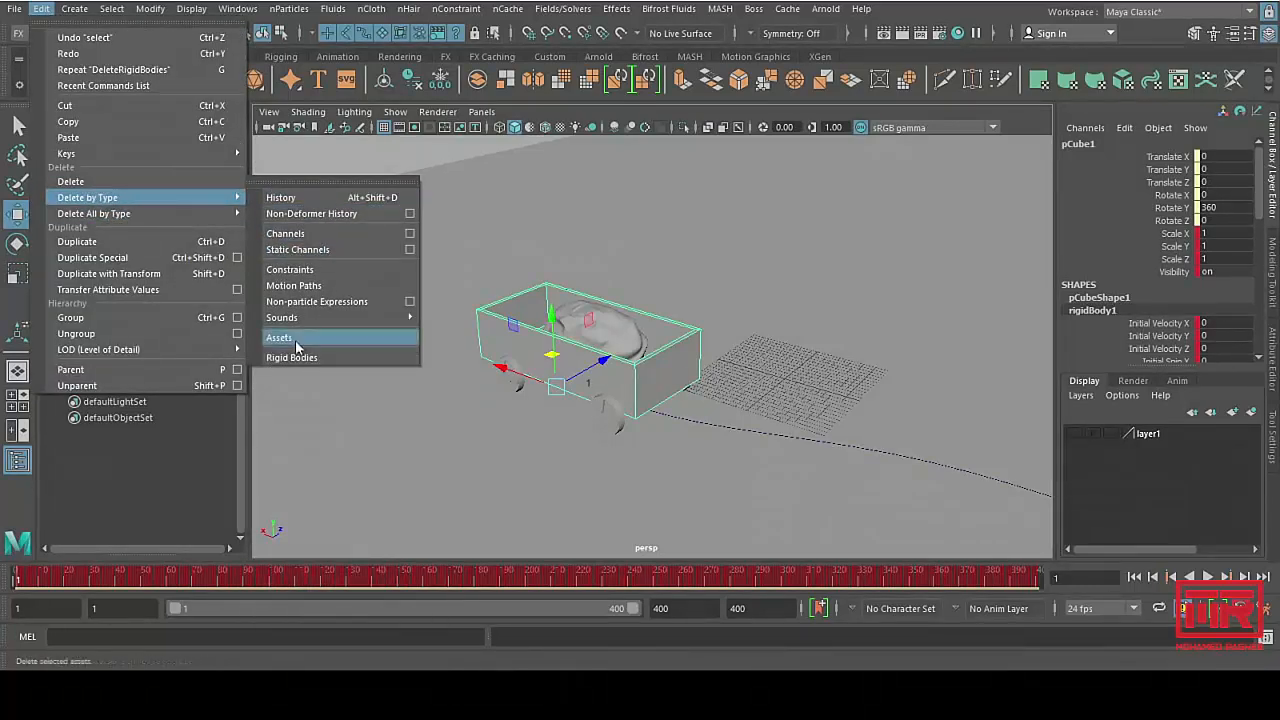
{"action": "left_click", "coordinate": [289, 357]}
Step: Scrub the timeline to frame 209 with the whole curve in view to check the baked cart and rock motion
{"action": "left_click_drag", "start_coordinate": [48, 586], "coordinate": [155, 580]}
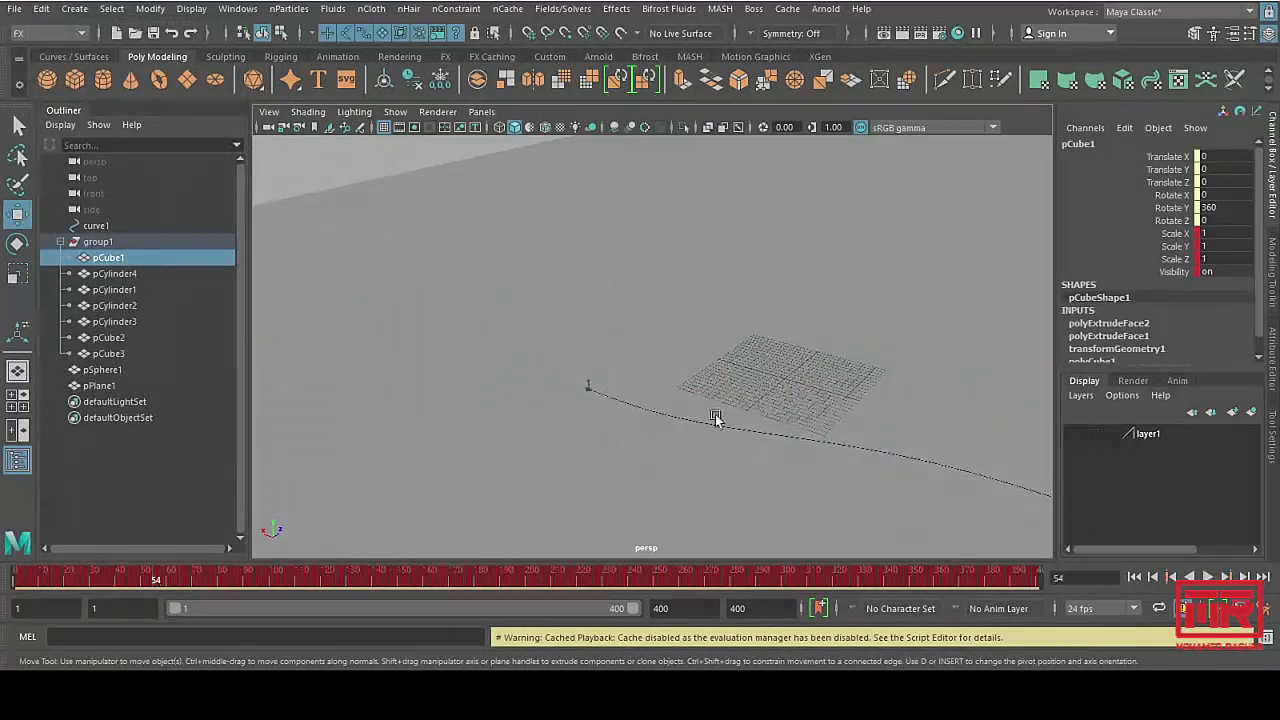
{"action": "scroll", "coordinate": [717, 417], "scroll_direction": "down", "scroll_amount": 4}
{"action": "middle_click_drag", "start_coordinate": [717, 417], "coordinate": [486, 343], "text": "alt"}
{"action": "scroll", "coordinate": [534, 326], "scroll_direction": "down", "scroll_amount": 3}
{"action": "middle_click_drag", "start_coordinate": [825, 416], "coordinate": [675, 340], "text": "alt"}
{"action": "scroll", "coordinate": [675, 338], "scroll_direction": "down", "scroll_amount": 2}
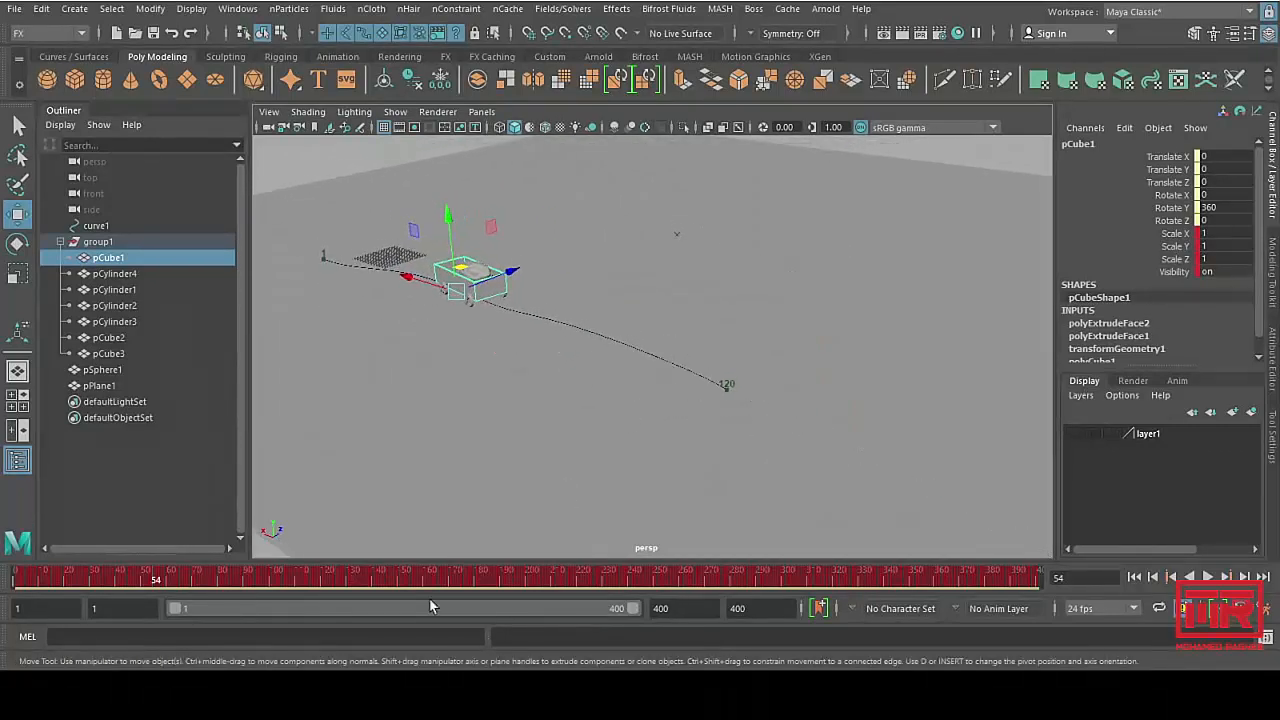
{"action": "left_click_drag", "start_coordinate": [185, 583], "coordinate": [545, 589]}
Step: Open the rock pSphere1's animation curves in the Graph Editor and delete its keys from about frame 209 to 400
{"action": "left_click", "coordinate": [634, 424]}
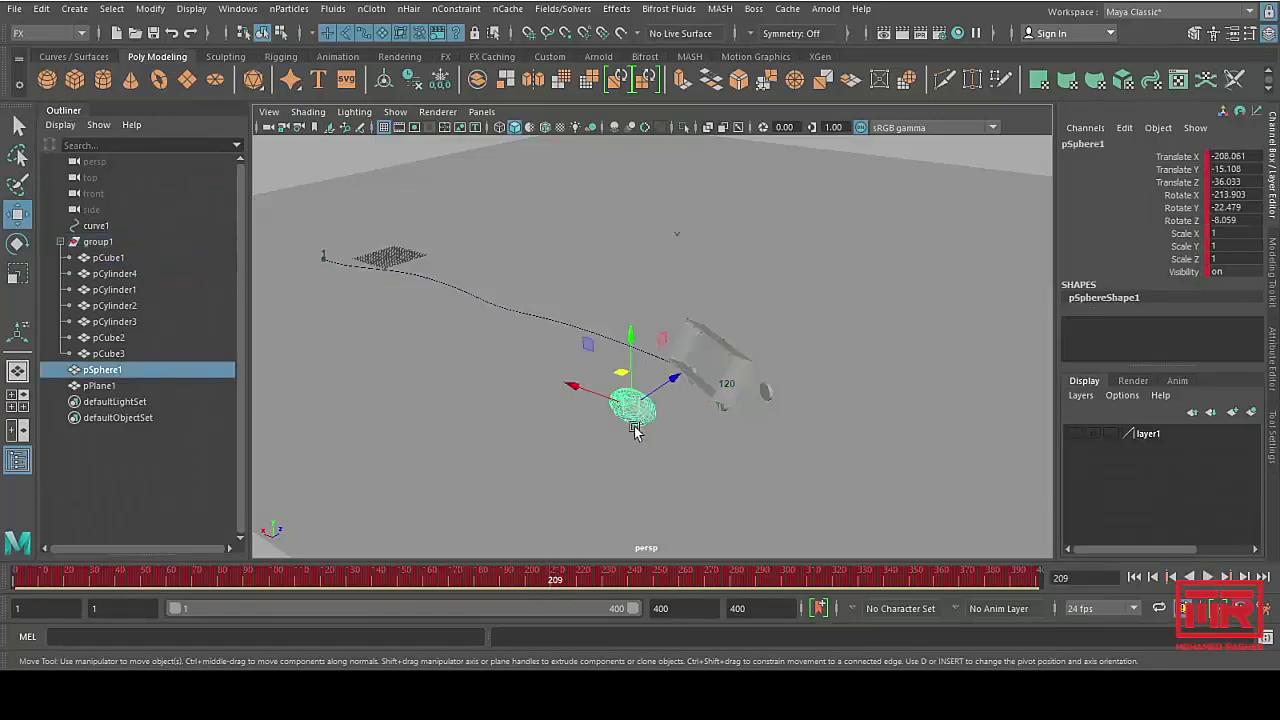
{"action": "left_click", "coordinate": [238, 9]}
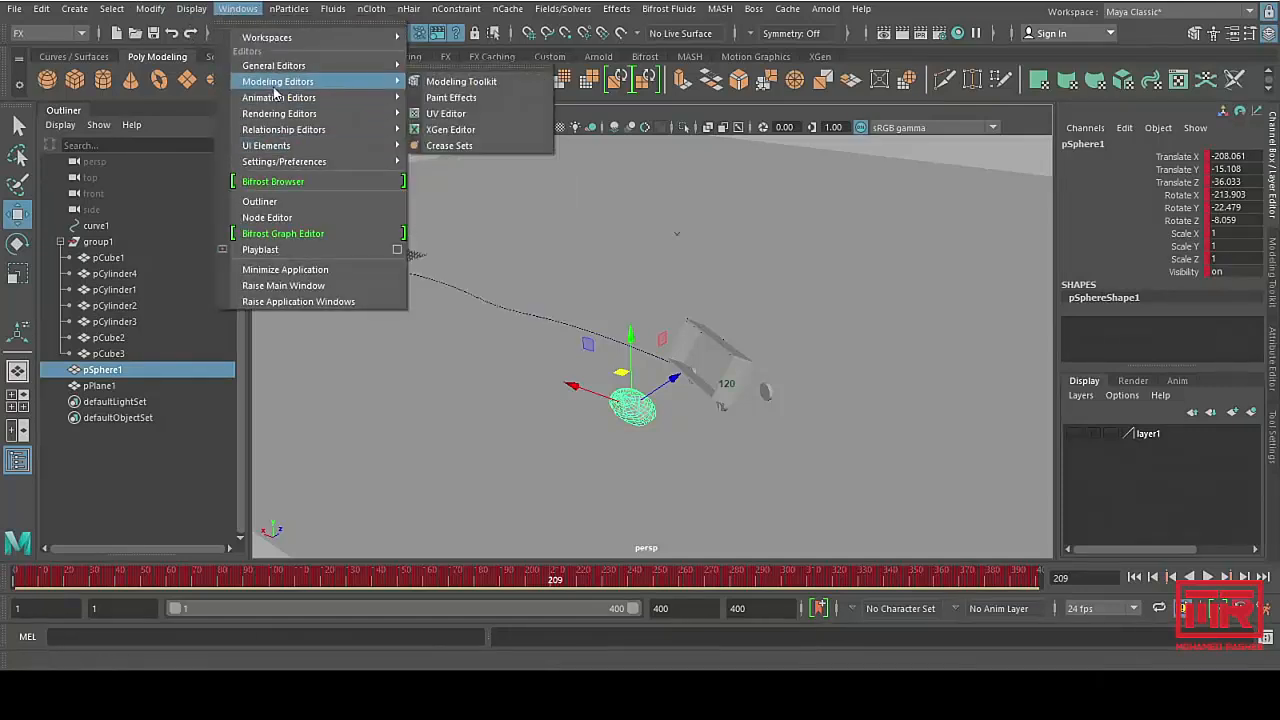
{"action": "mouse_move", "coordinate": [276, 98]}
{"action": "left_click", "coordinate": [448, 97]}
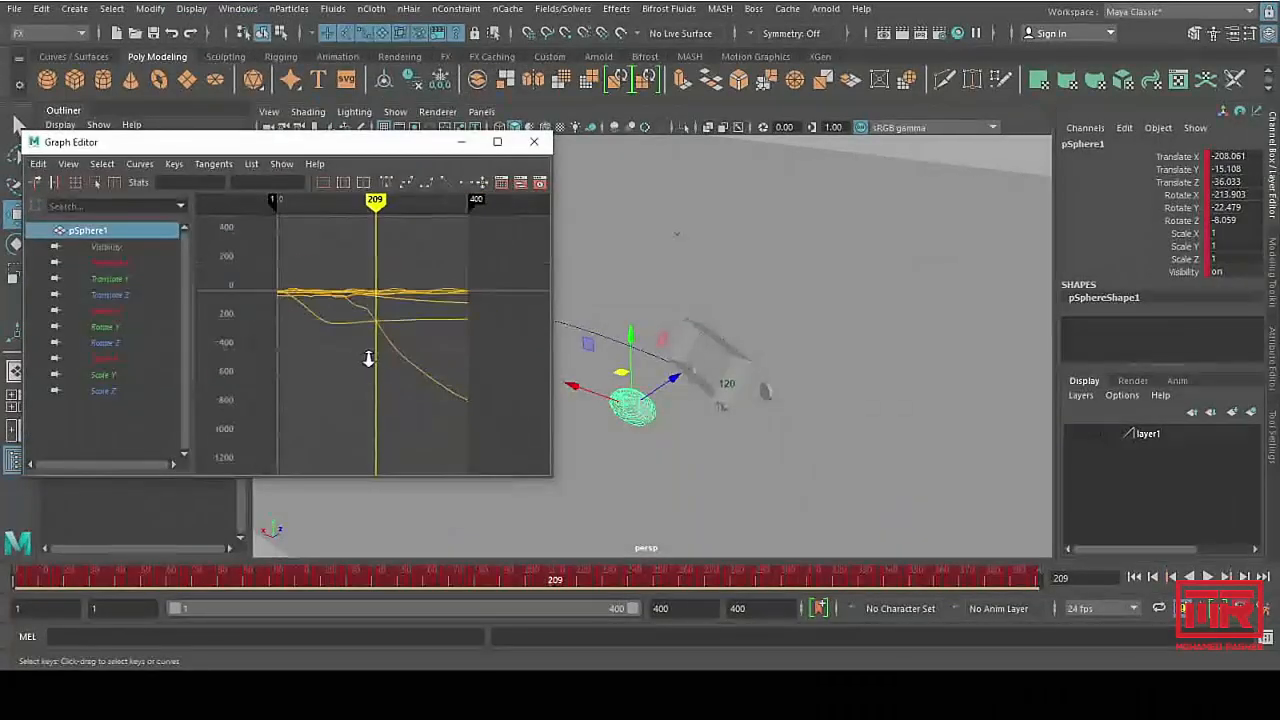
{"action": "scroll", "coordinate": [344, 359], "scroll_direction": "up", "scroll_amount": 3}
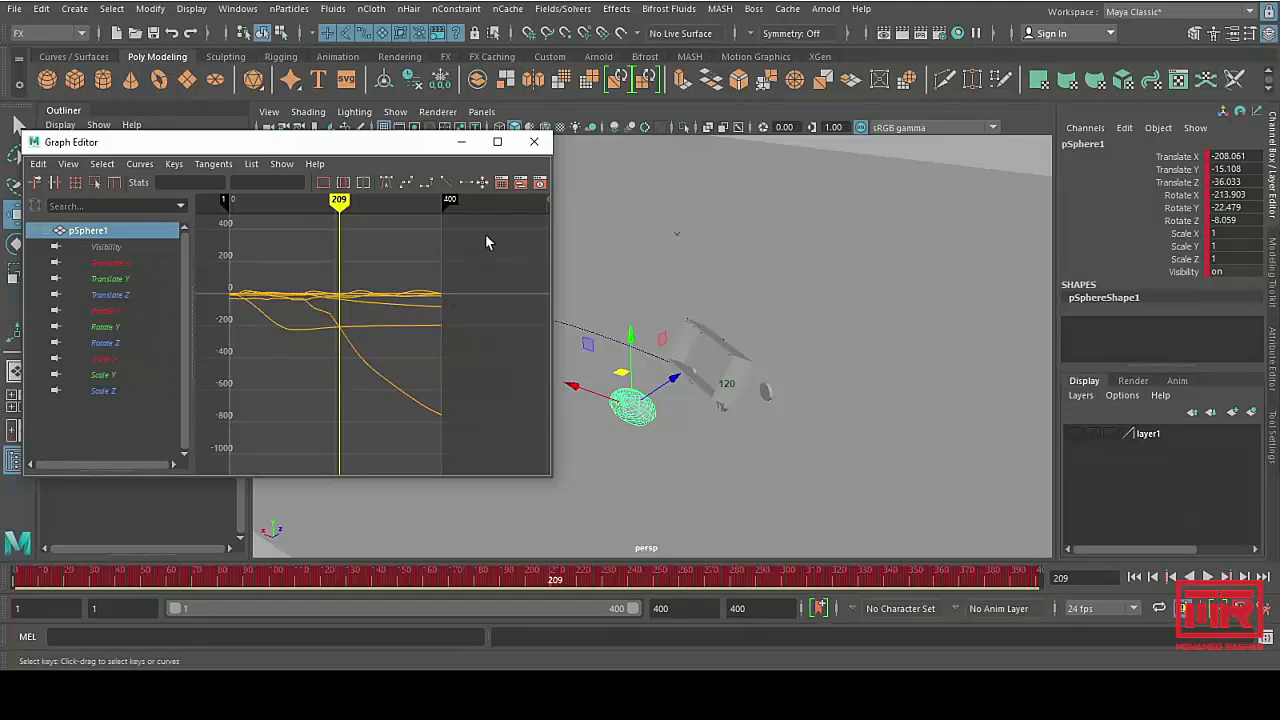
{"action": "left_click_drag", "start_coordinate": [342, 448], "coordinate": [342, 448]}
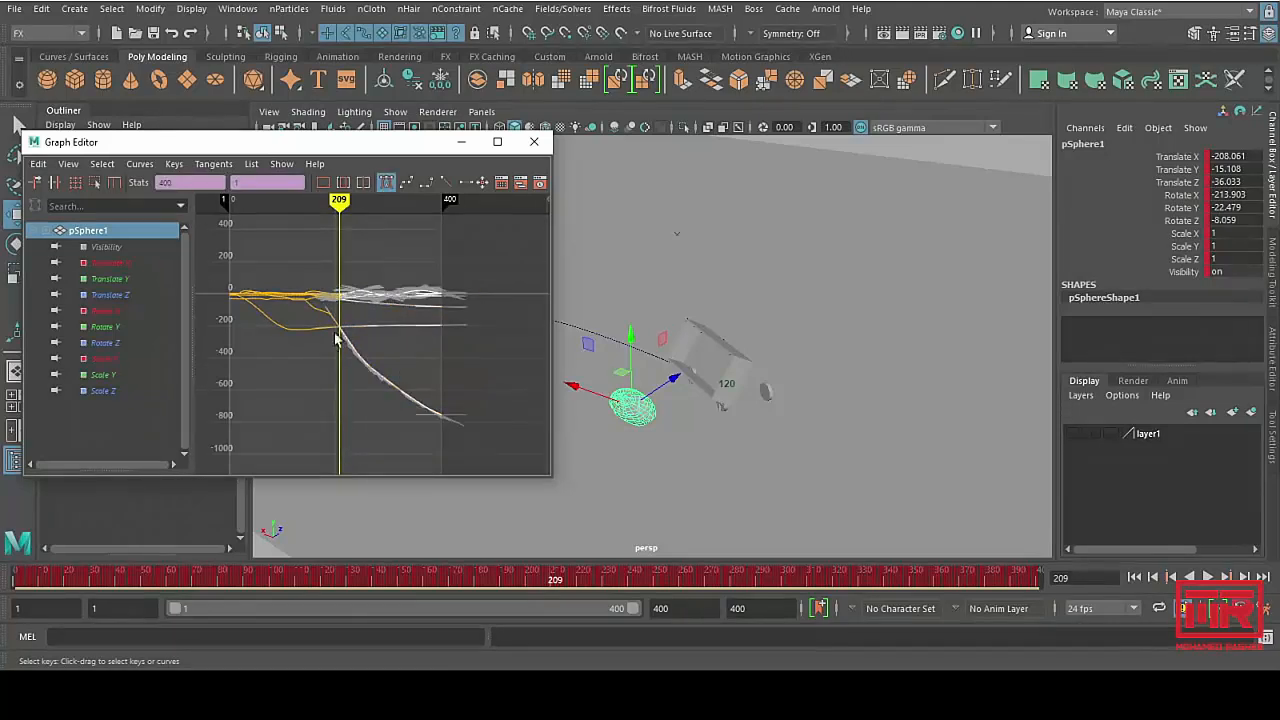
{"action": "scroll", "coordinate": [340, 335], "scroll_direction": "up", "scroll_amount": 5}
{"action": "middle_click_drag", "start_coordinate": [371, 323], "coordinate": [440, 461], "text": "alt"}
{"action": "key", "text": "Delete"}
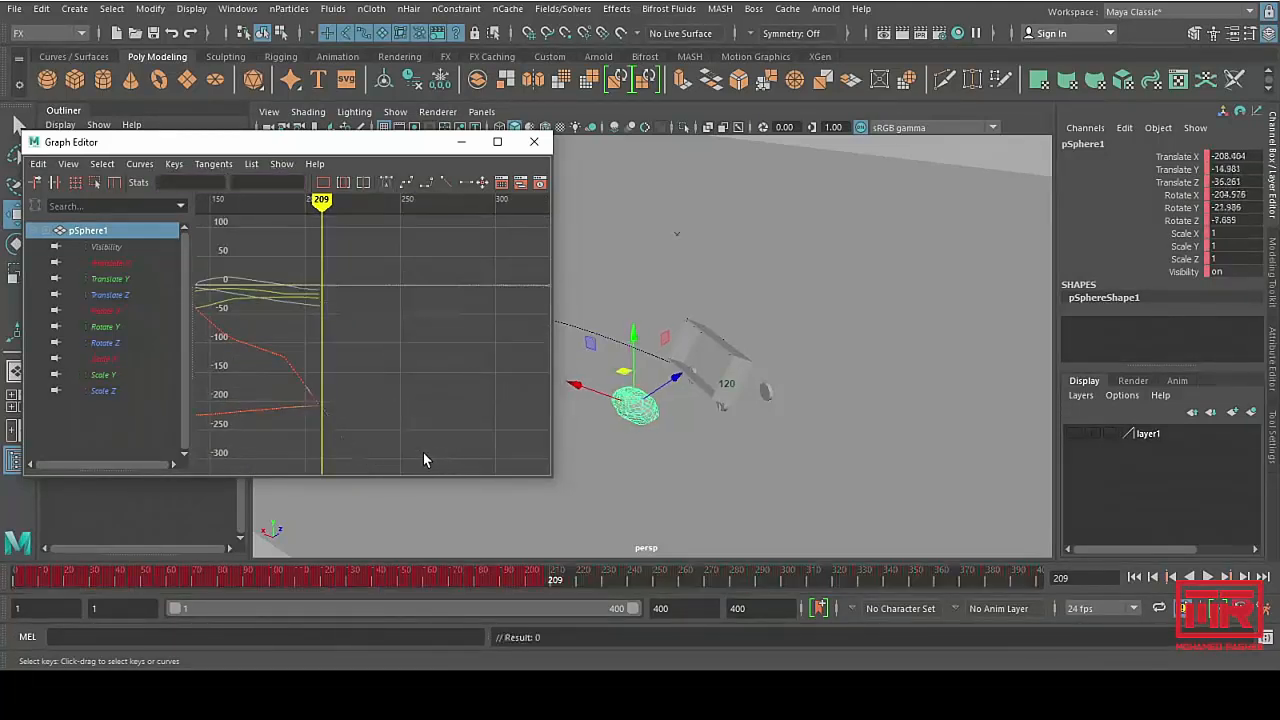
Step: Select all of the rock's remaining keys in the Graph Editor and apply Simplify Curve to them
{"action": "middle_click_drag", "start_coordinate": [418, 385], "coordinate": [510, 384], "text": "alt"}
{"action": "middle_click_drag", "start_coordinate": [373, 314], "coordinate": [482, 292], "text": "alt"}
{"action": "scroll", "coordinate": [449, 331], "scroll_direction": "down", "scroll_amount": 3}
{"action": "left_click_drag", "start_coordinate": [431, 361], "coordinate": [222, 442]}
{"action": "left_click_drag", "start_coordinate": [321, 146], "coordinate": [355, 149]}
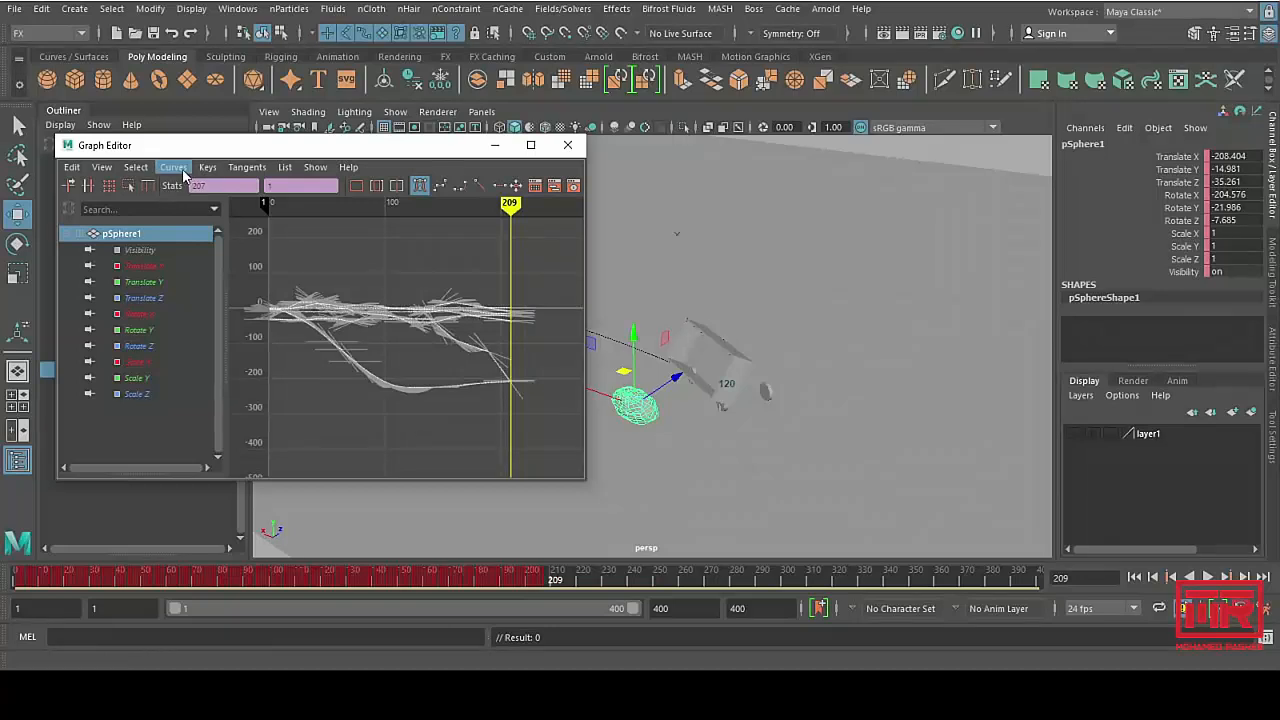
{"action": "left_click", "coordinate": [176, 168]}
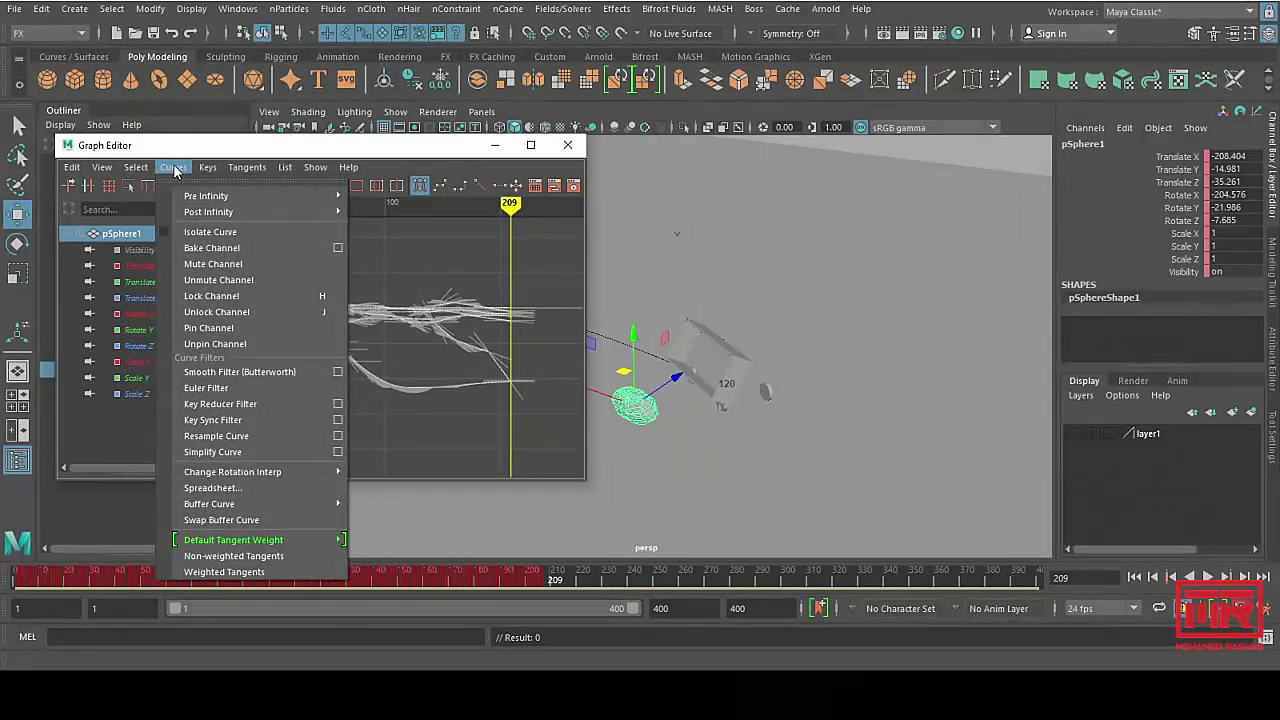
{"action": "left_click", "coordinate": [213, 452]}
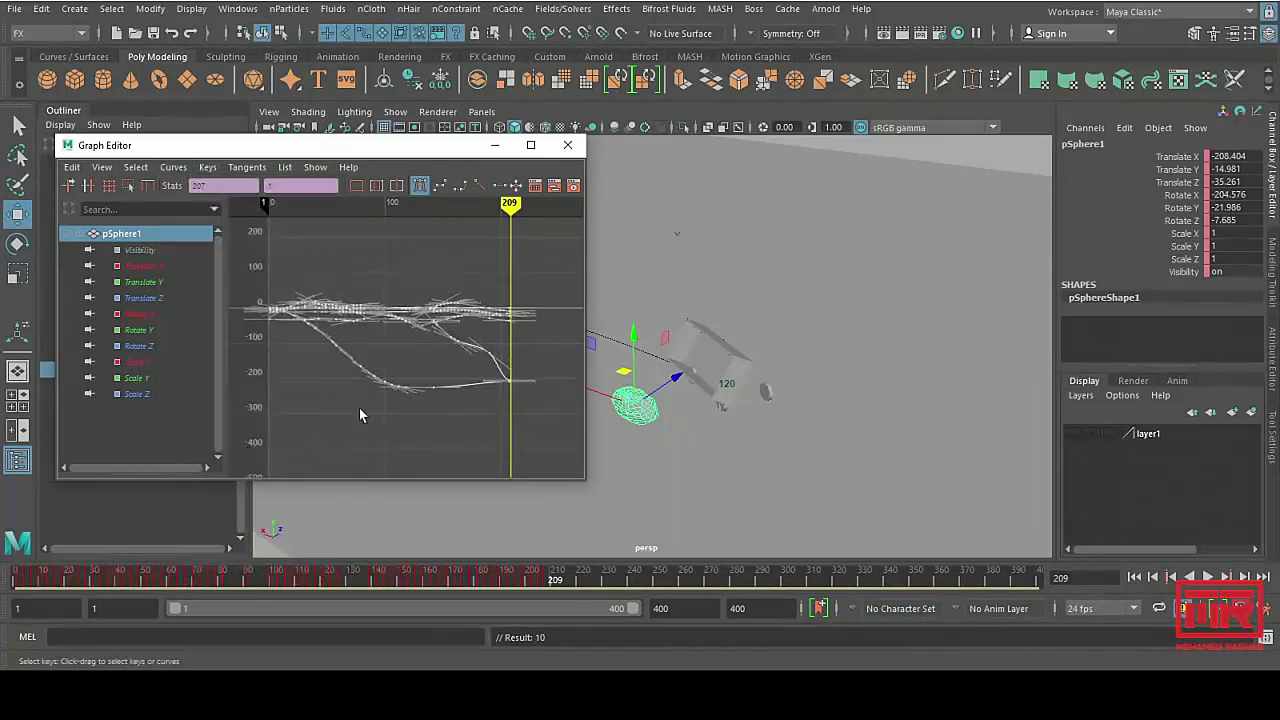
Step: Inspect the rock's simplified animation curves up close and clear the key selection
{"action": "scroll", "coordinate": [389, 350], "scroll_direction": "up", "scroll_amount": 5}
{"action": "scroll", "coordinate": [400, 362], "scroll_direction": "down", "scroll_amount": 4}
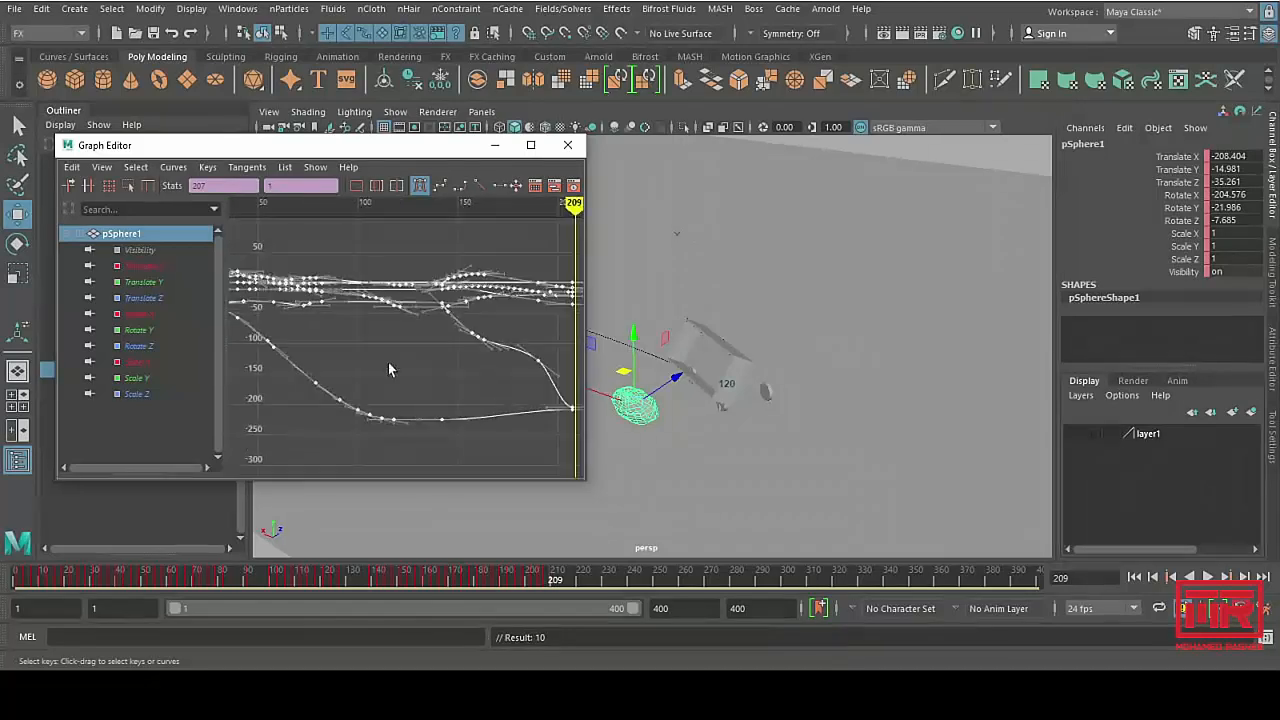
{"action": "middle_click_drag", "start_coordinate": [389, 364], "coordinate": [361, 372], "text": "alt"}
{"action": "left_click", "coordinate": [360, 318]}
{"action": "scroll", "coordinate": [362, 320], "scroll_direction": "up", "scroll_amount": 5}
{"action": "middle_click_drag", "start_coordinate": [400, 322], "coordinate": [360, 352], "text": "alt"}
{"action": "scroll", "coordinate": [405, 360], "scroll_direction": "down", "scroll_amount": 6}
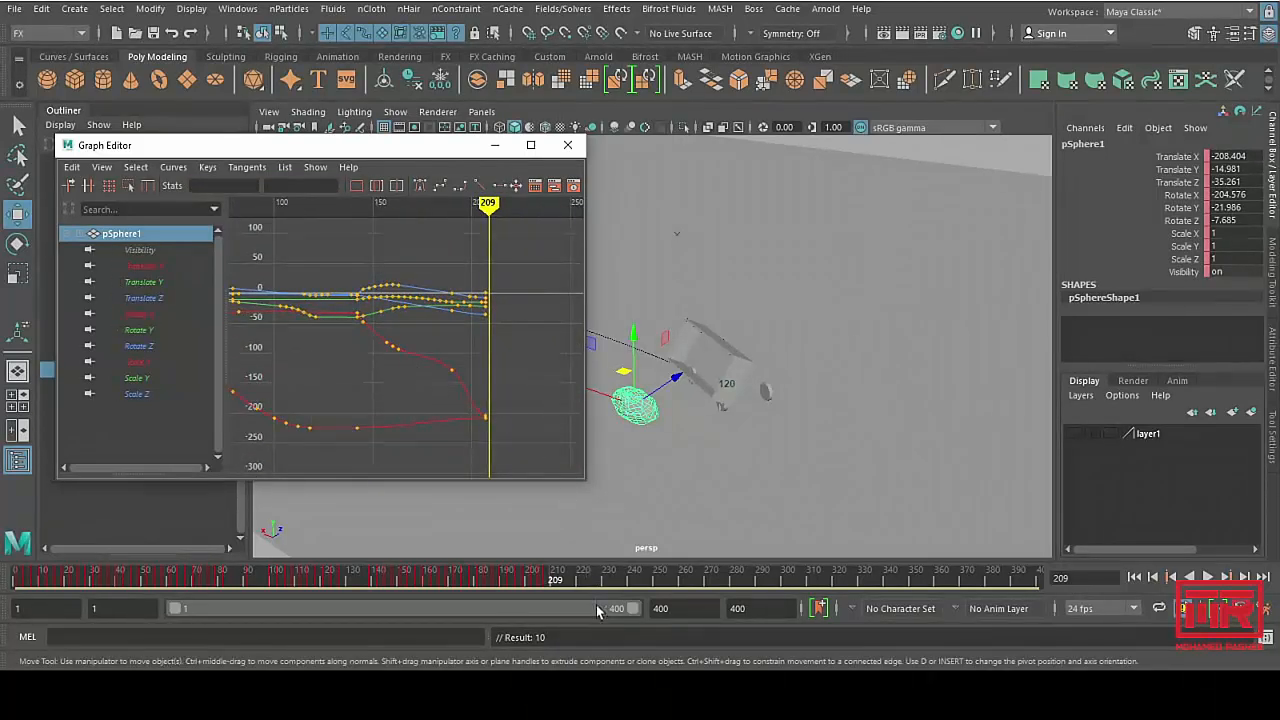
Step: At frame 214, rotate the rock to Rotate X -175.526 and move it to Translate Y -15.283 and Translate Z -35.05
{"action": "mouse_move", "coordinate": [547, 587]}
{"action": "left_mouse_down"}
{"action": "mouse_move", "coordinate": [357, 580]}
{"action": "mouse_move", "coordinate": [564, 576]}
{"action": "mouse_move", "coordinate": [547, 583]}
{"action": "left_mouse_up"}
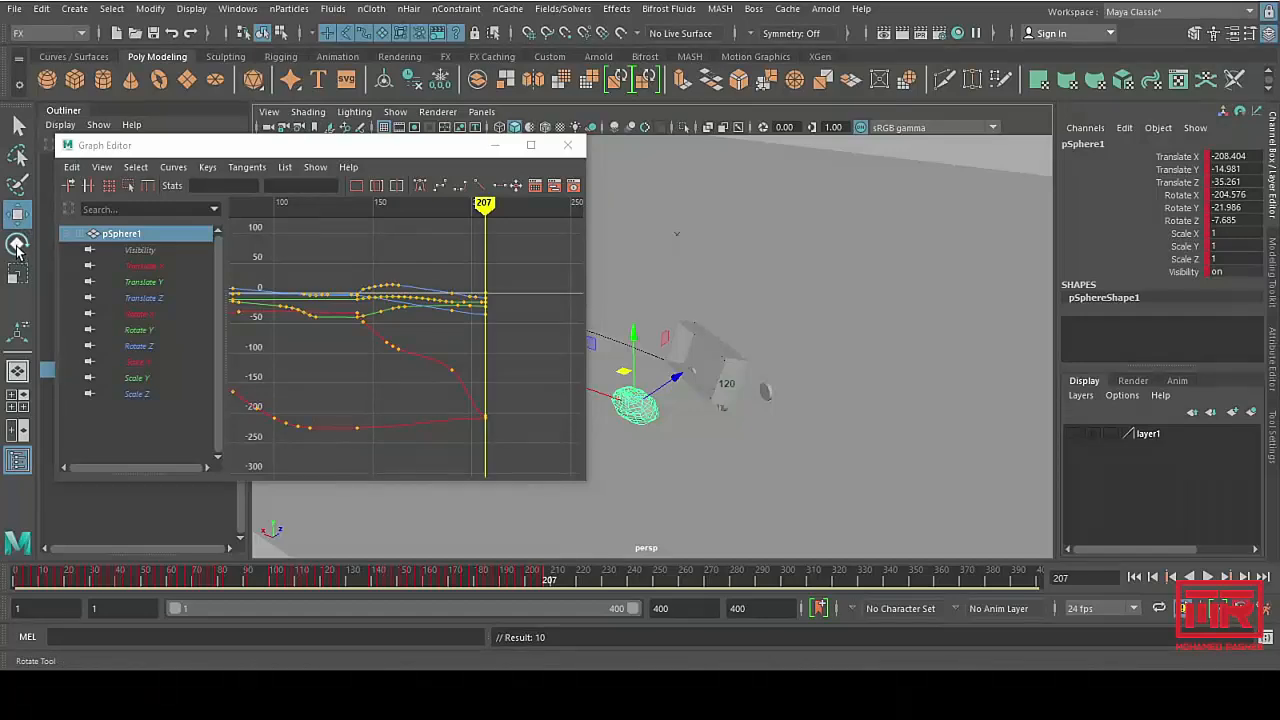
{"action": "left_click", "coordinate": [17, 246]}
{"action": "middle_click_drag", "start_coordinate": [620, 425], "coordinate": [705, 381], "text": "alt"}
{"action": "scroll", "coordinate": [717, 412], "scroll_direction": "up", "scroll_amount": 3}
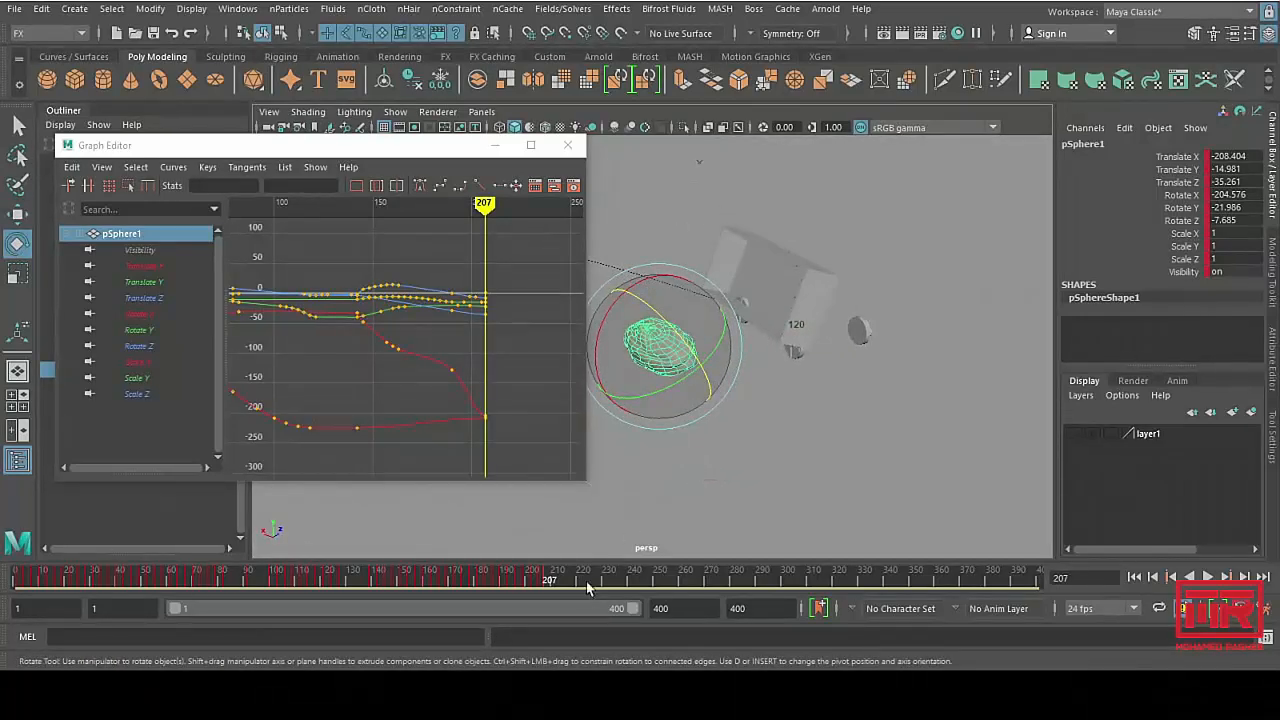
{"action": "mouse_move", "coordinate": [587, 582]}
{"action": "left_mouse_down"}
{"action": "mouse_move", "coordinate": [485, 580]}
{"action": "mouse_move", "coordinate": [566, 588]}
{"action": "left_mouse_up"}
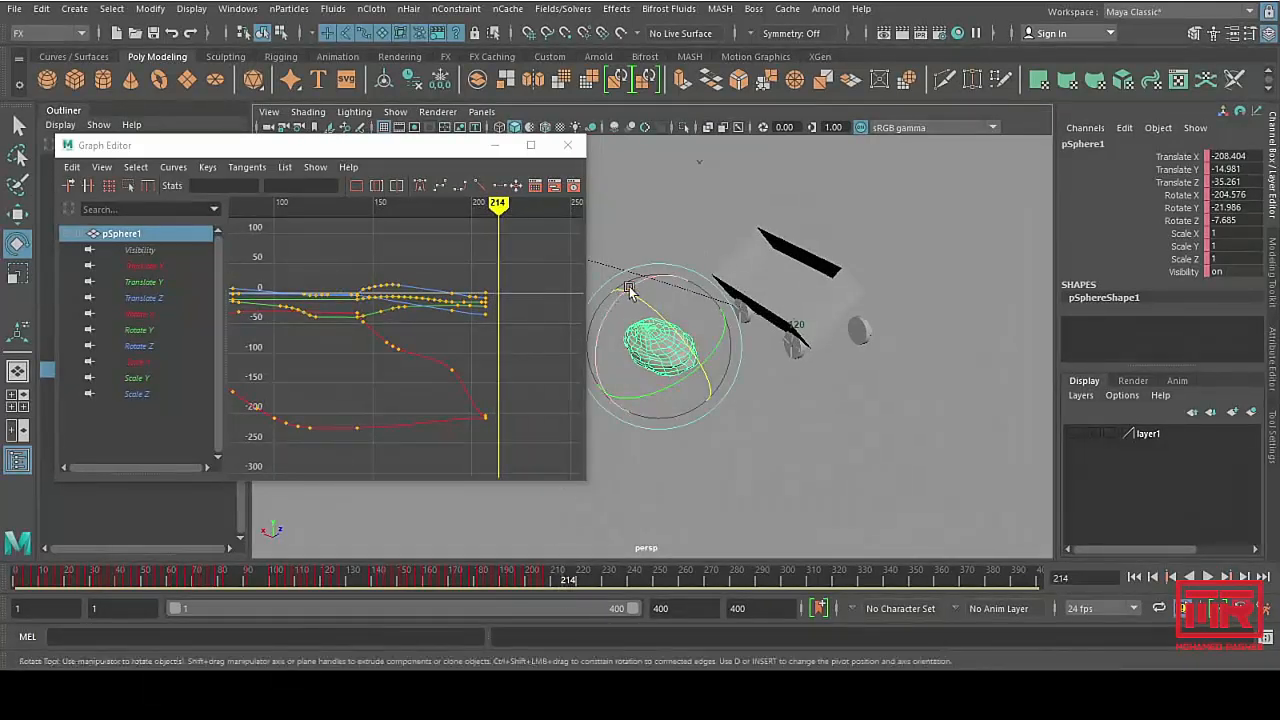
{"action": "left_click_drag", "start_coordinate": [662, 279], "coordinate": [700, 286]}
{"action": "key", "text": "w"}
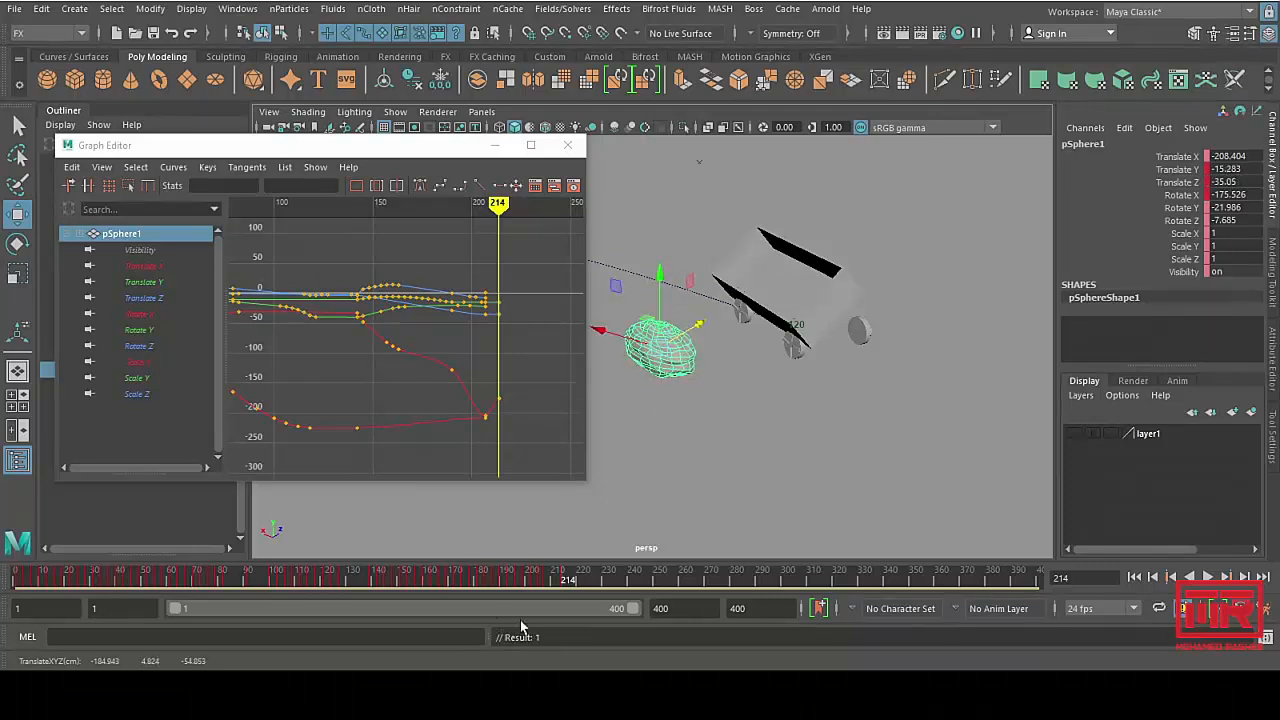
Step: Close the Graph Editor, deselect the rock, and scrub to frame 225 and back to frame 98 to check its edited motion
{"action": "mouse_move", "coordinate": [564, 584]}
{"action": "left_mouse_down"}
{"action": "mouse_move", "coordinate": [434, 595]}
{"action": "mouse_move", "coordinate": [592, 597]}
{"action": "mouse_move", "coordinate": [525, 605]}
{"action": "mouse_move", "coordinate": [547, 608]}
{"action": "mouse_move", "coordinate": [560, 607]}
{"action": "mouse_move", "coordinate": [563, 582]}
{"action": "mouse_move", "coordinate": [594, 584]}
{"action": "mouse_move", "coordinate": [557, 583]}
{"action": "mouse_move", "coordinate": [656, 584]}
{"action": "mouse_move", "coordinate": [514, 588]}
{"action": "mouse_move", "coordinate": [610, 589]}
{"action": "mouse_move", "coordinate": [489, 609]}
{"action": "mouse_move", "coordinate": [461, 601]}
{"action": "mouse_move", "coordinate": [567, 602]}
{"action": "mouse_move", "coordinate": [494, 603]}
{"action": "mouse_move", "coordinate": [595, 588]}
{"action": "left_mouse_up"}
{"action": "left_click", "coordinate": [567, 145]}
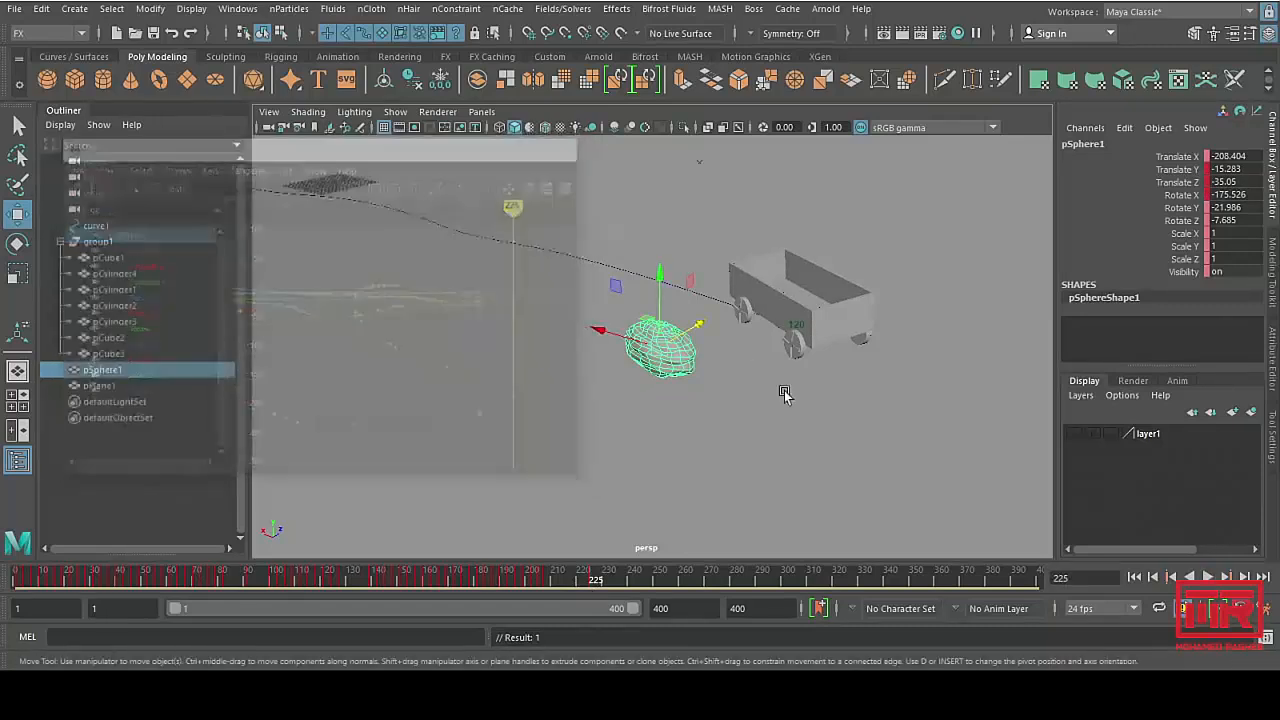
{"action": "left_click_drag", "start_coordinate": [780, 391], "coordinate": [646, 381], "text": "alt"}
{"action": "left_click", "coordinate": [588, 264]}
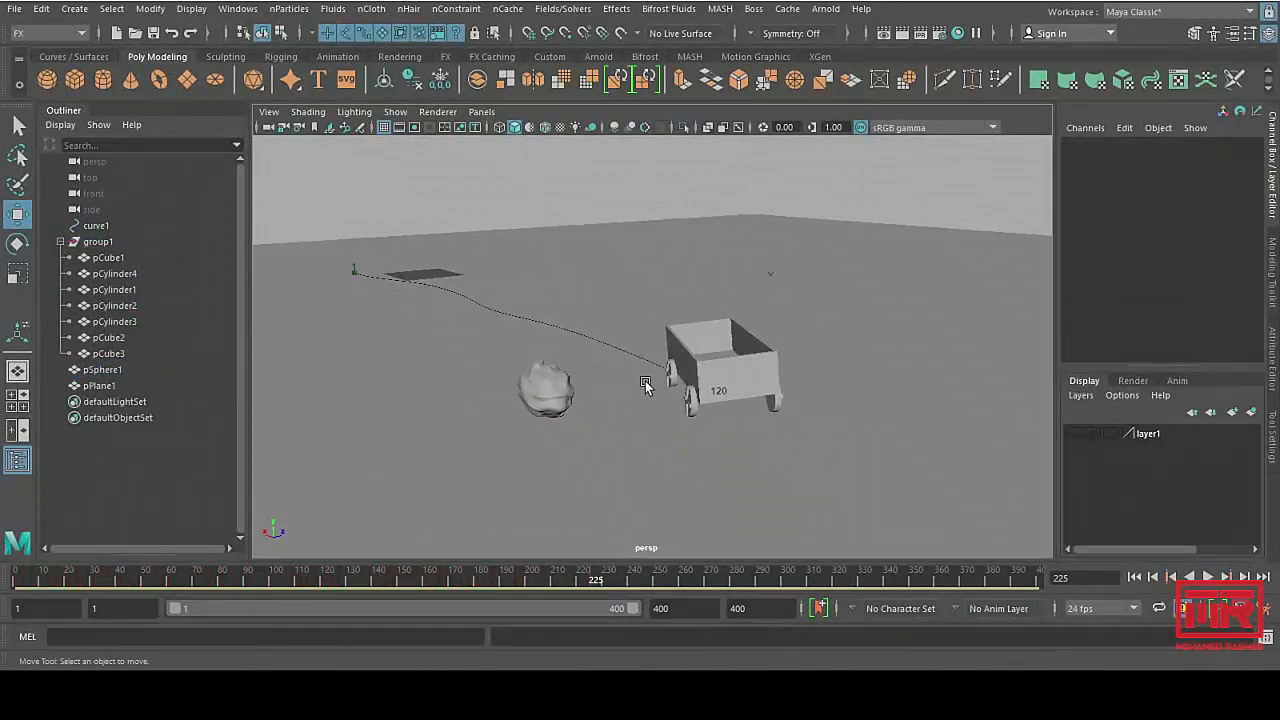
{"action": "middle_click_drag", "start_coordinate": [646, 381], "coordinate": [608, 367], "text": "alt"}
{"action": "left_click_drag", "start_coordinate": [604, 590], "coordinate": [268, 590]}
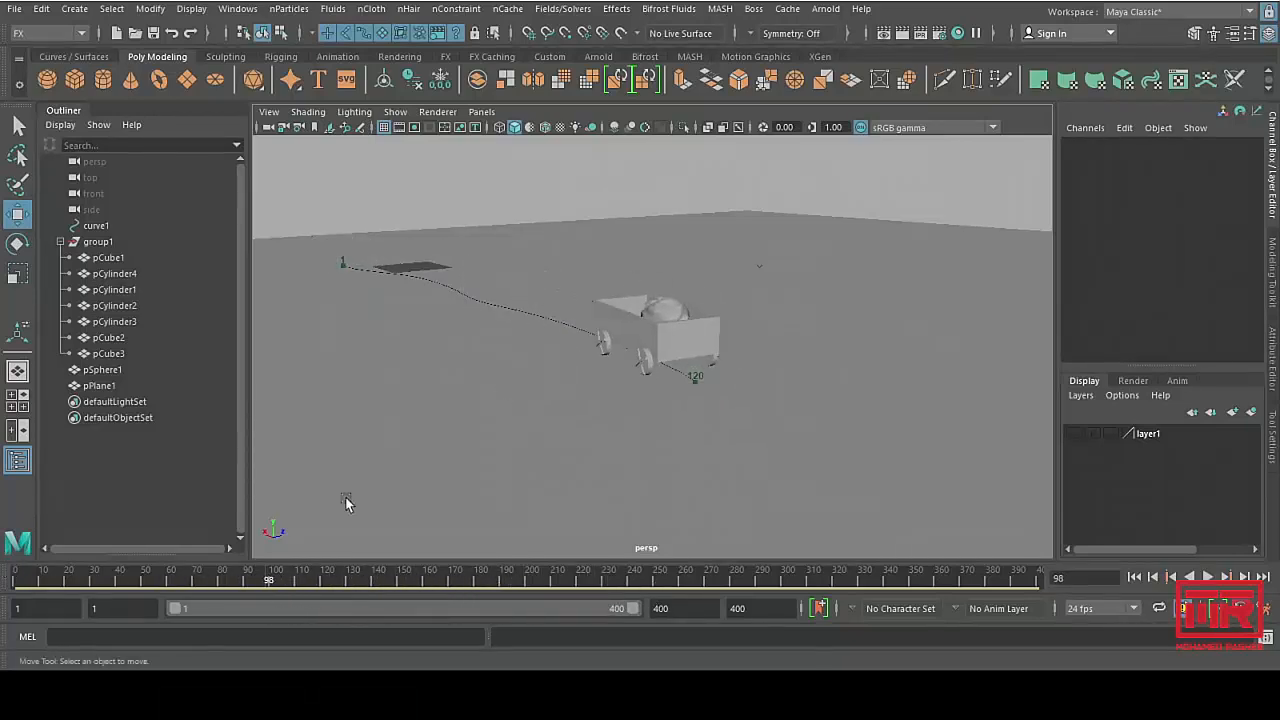
Step: Delete the rigid body from the ground plane pPlane1
{"action": "left_click", "coordinate": [506, 248]}
{"action": "left_click", "coordinate": [41, 8]}
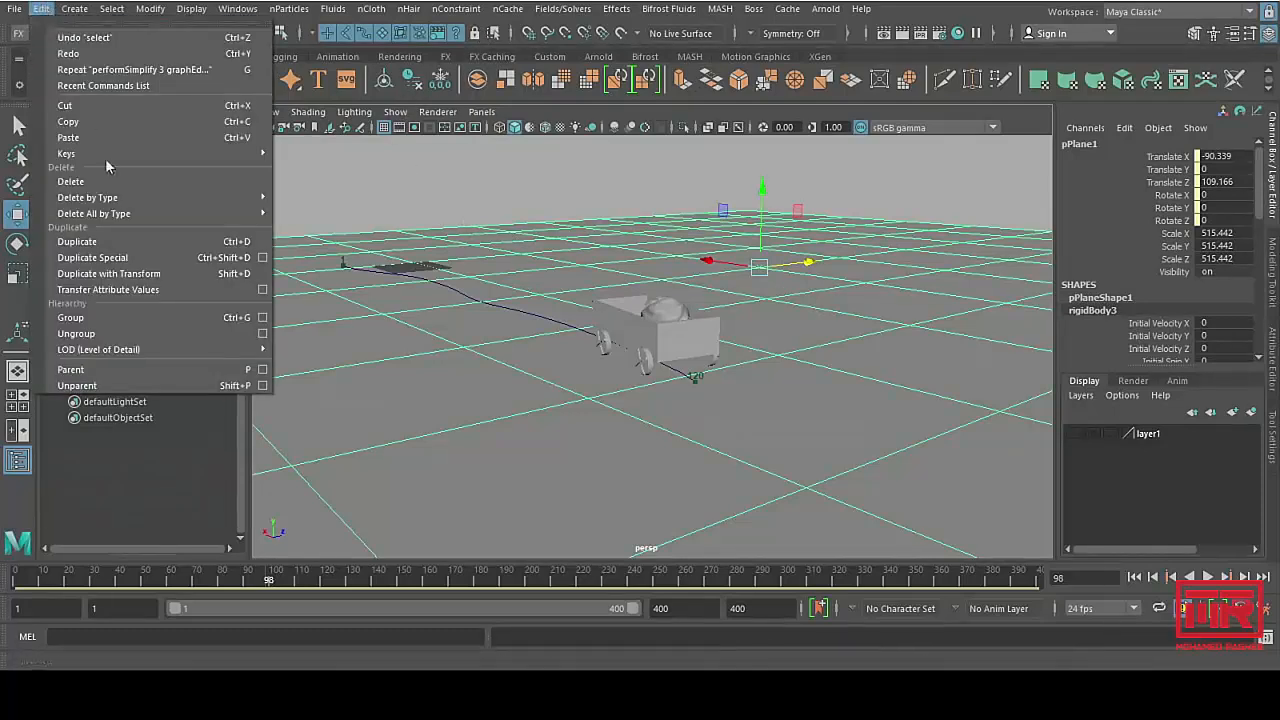
{"action": "mouse_move", "coordinate": [109, 197]}
{"action": "left_click", "coordinate": [329, 357]}
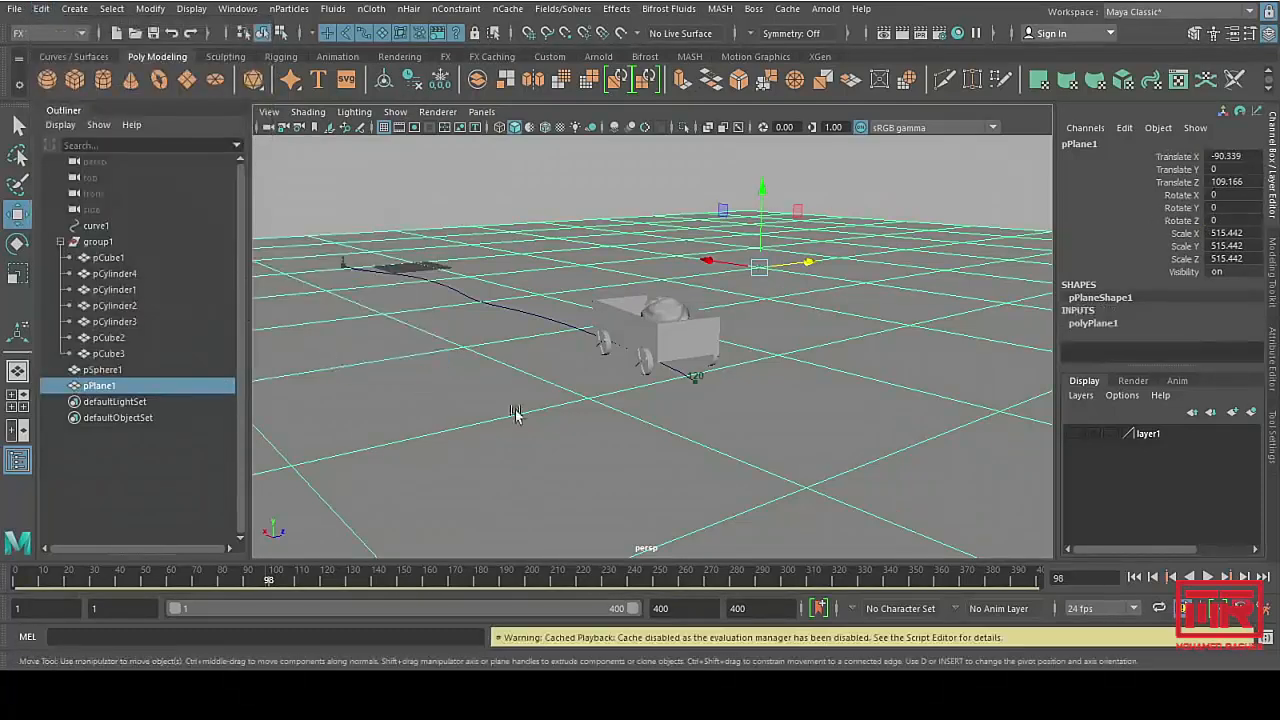
Step: Scrub the timeline between about frames 279 and 158 to review the final keyed animation, and clear the selection
{"action": "left_click_drag", "start_coordinate": [434, 588], "coordinate": [727, 590]}
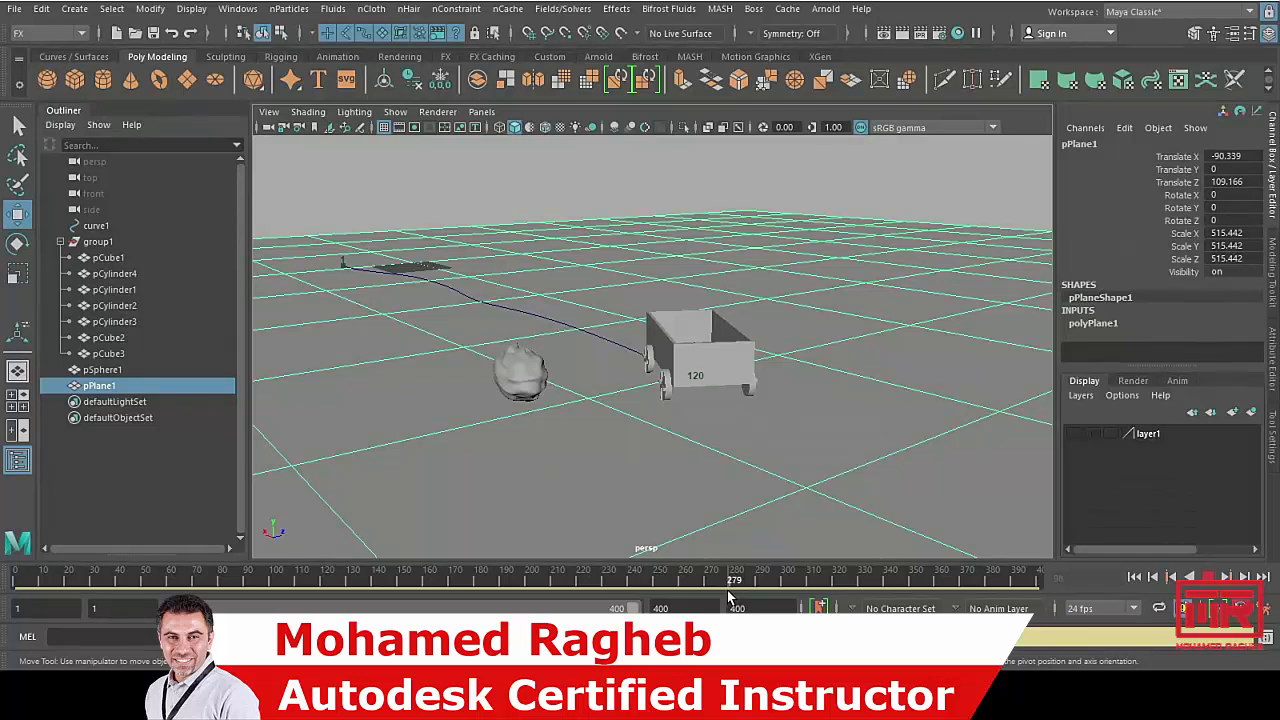
{"action": "left_click_drag", "start_coordinate": [727, 590], "coordinate": [427, 463]}
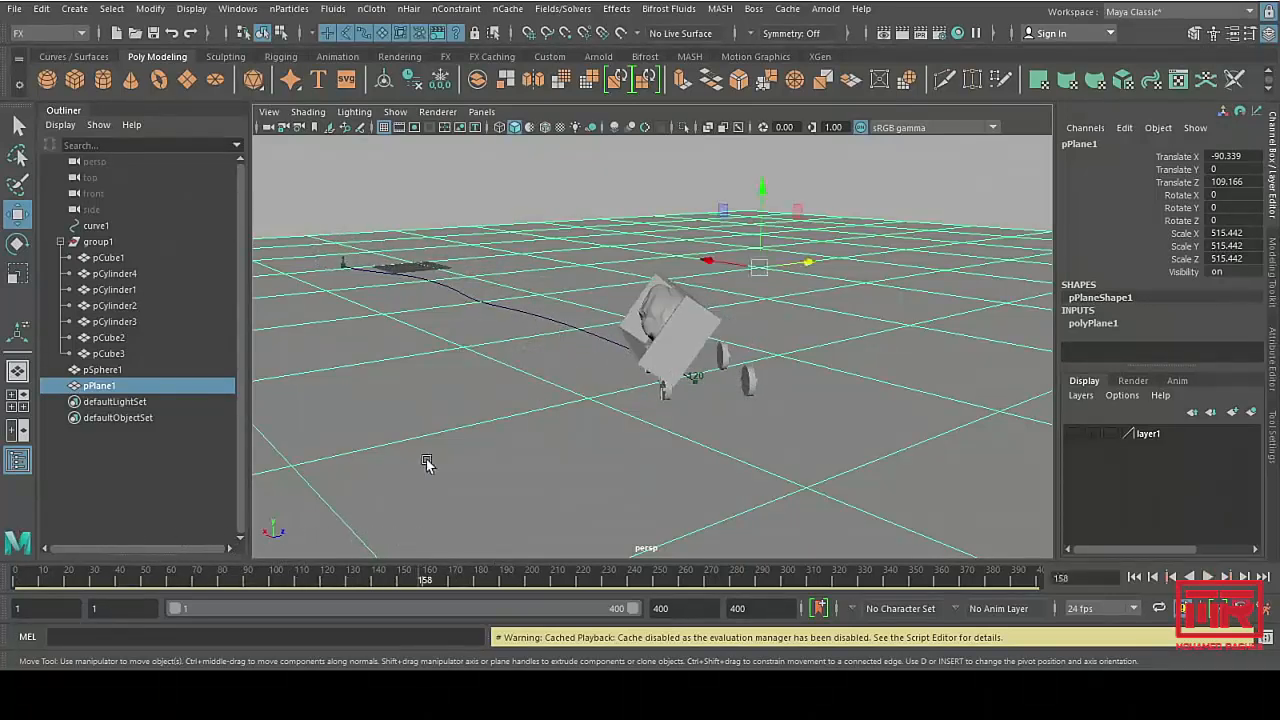
{"action": "left_click", "coordinate": [513, 222]}
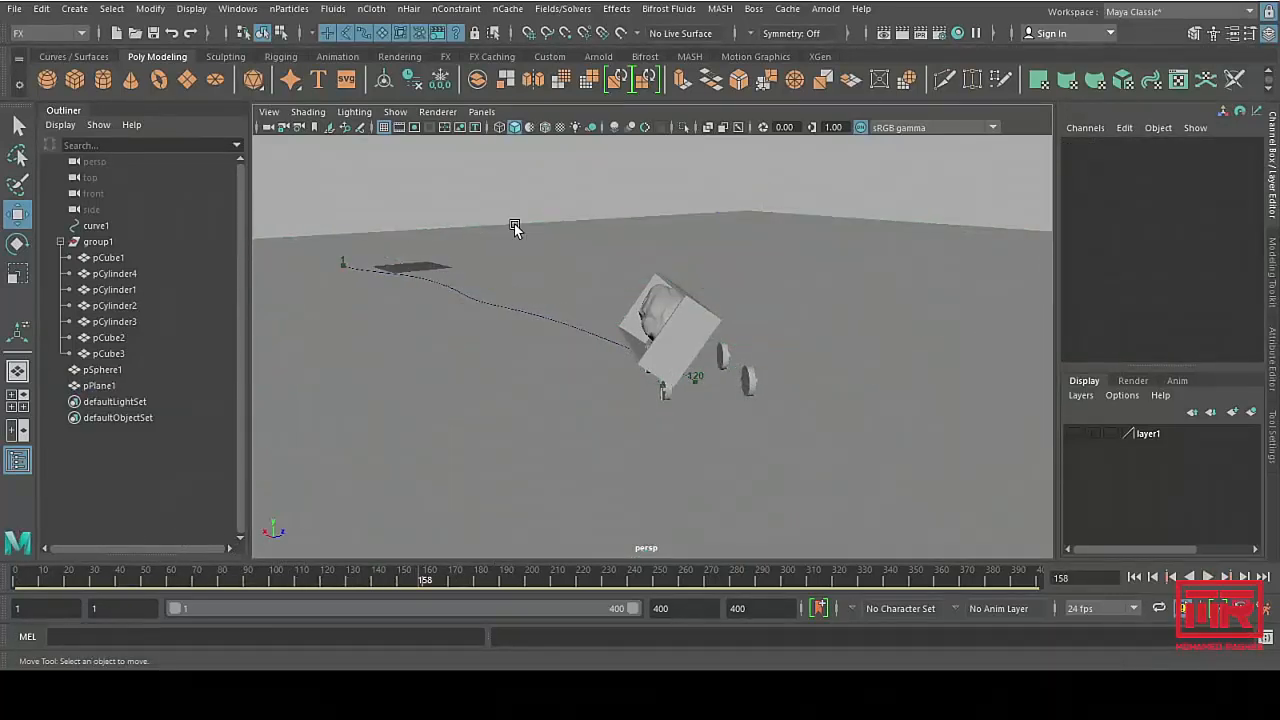